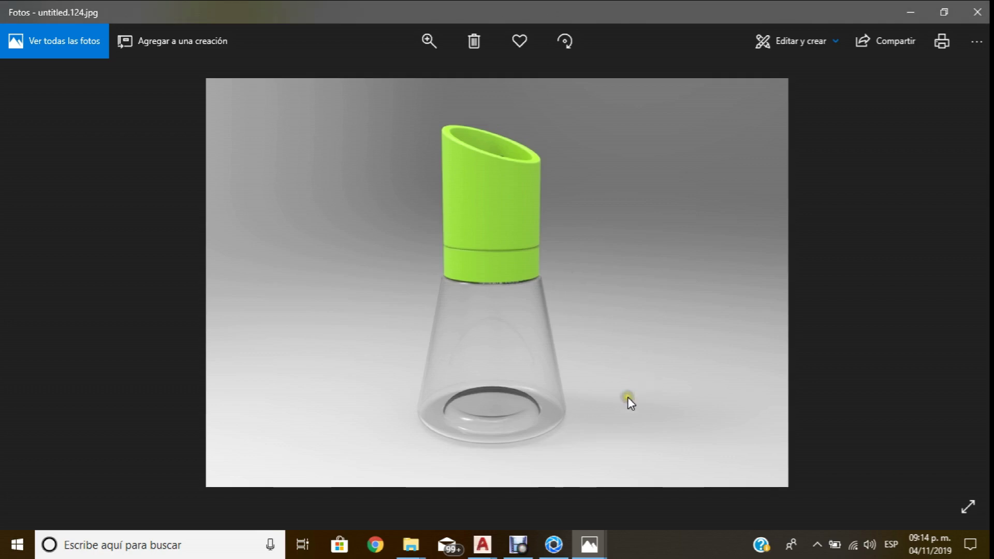
Browse through the salt-grinder renders and return to the white-background one.
{"action": "key", "text": "Right"}
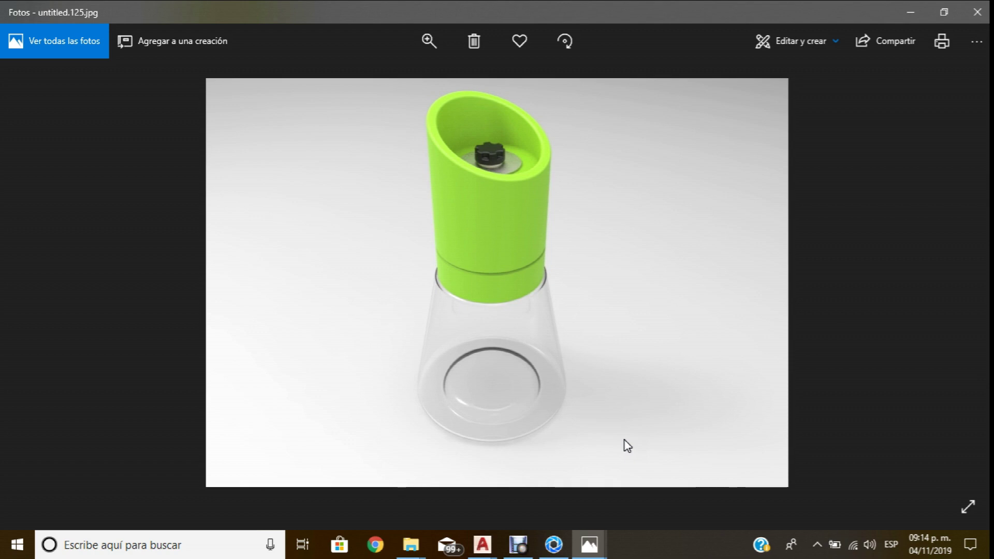
{"action": "key", "text": "Right"}
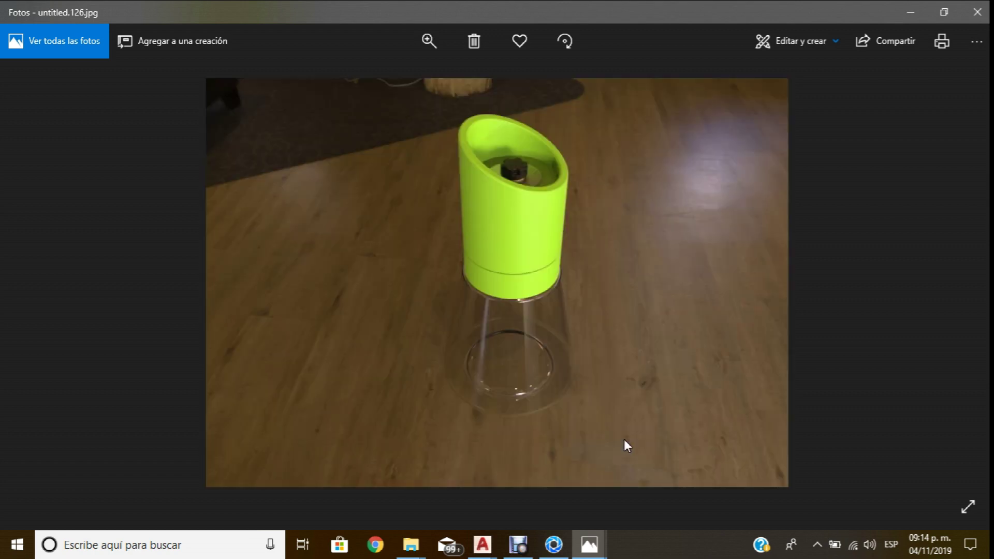
{"action": "key", "text": "Right"}
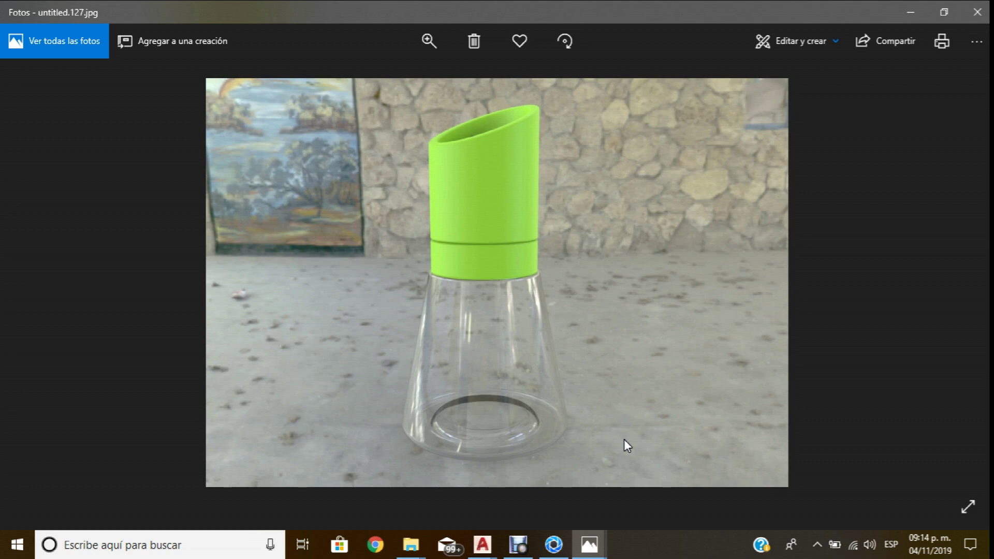
{"action": "key", "text": "Left"}
{"action": "key", "text": "Left"}
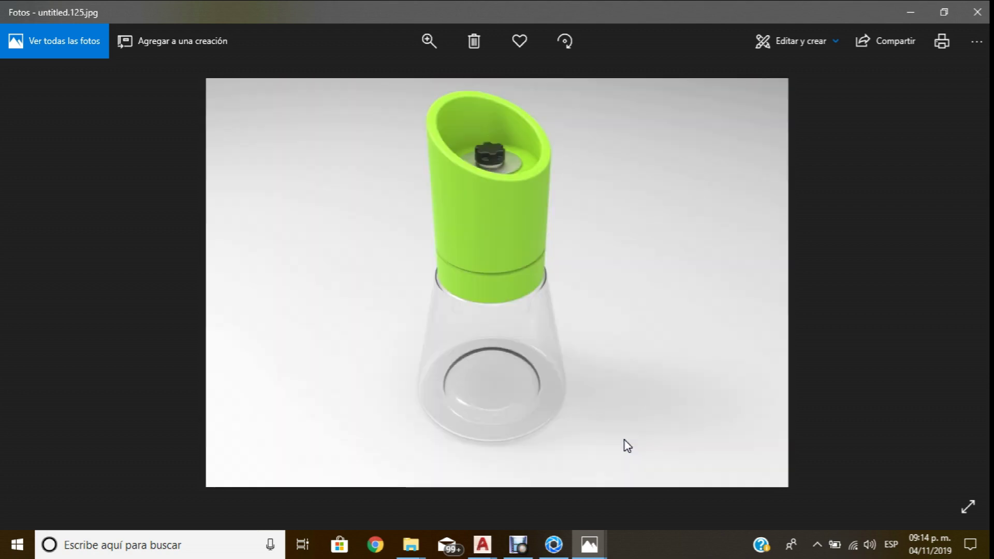
{"action": "key", "text": "Left"}
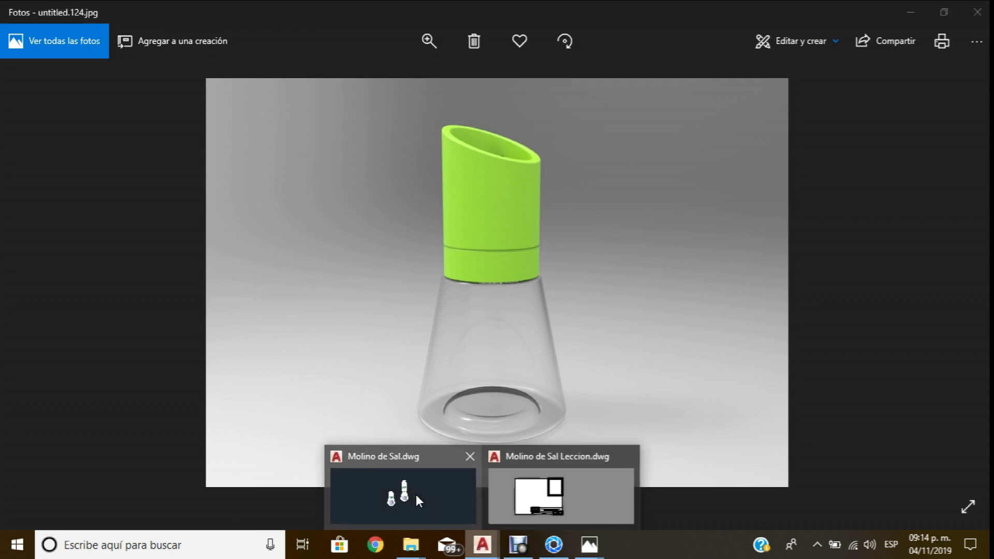
Bring up Molino de Sal.dwg maximized, look over the models, and show Layout1.
{"action": "mouse_move", "coordinate": [482, 545]}
{"action": "left_click", "coordinate": [416, 497]}
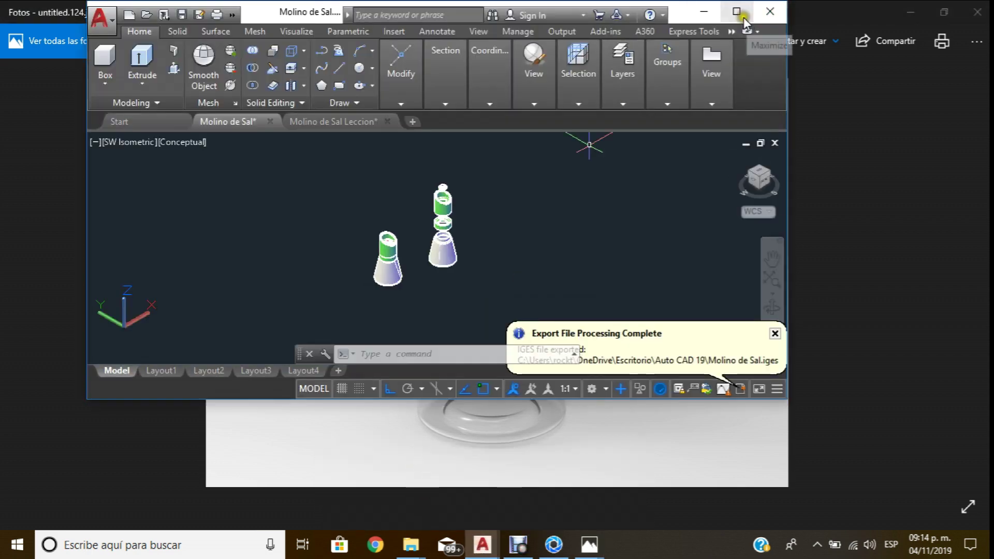
{"action": "left_click", "coordinate": [743, 21]}
{"action": "middle_click_drag", "start_coordinate": [526, 192], "coordinate": [516, 194]}
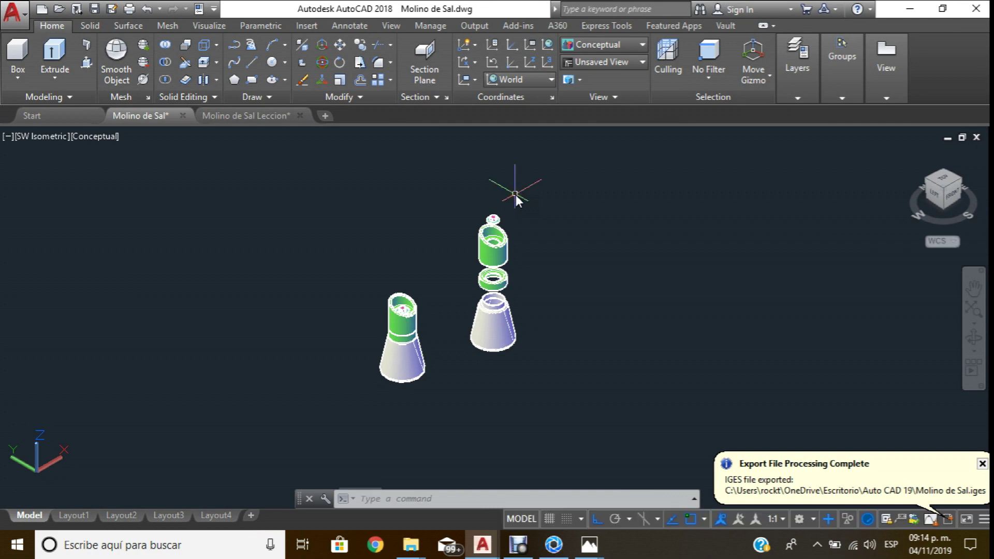
{"action": "scroll", "coordinate": [371, 417], "scroll_direction": "up", "scroll_amount": 5}
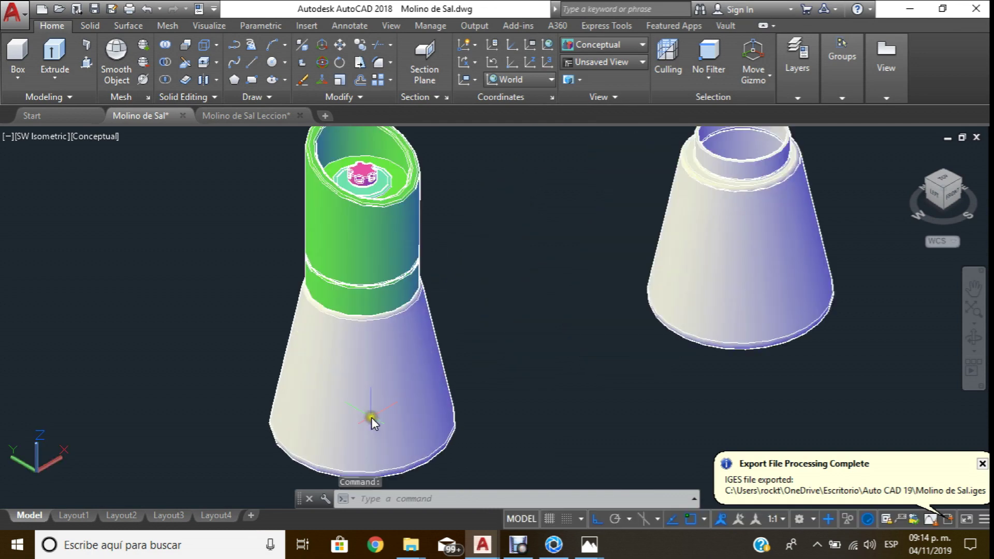
{"action": "scroll", "coordinate": [348, 288], "scroll_direction": "down", "scroll_amount": 1}
{"action": "scroll", "coordinate": [334, 287], "scroll_direction": "down", "scroll_amount": 2}
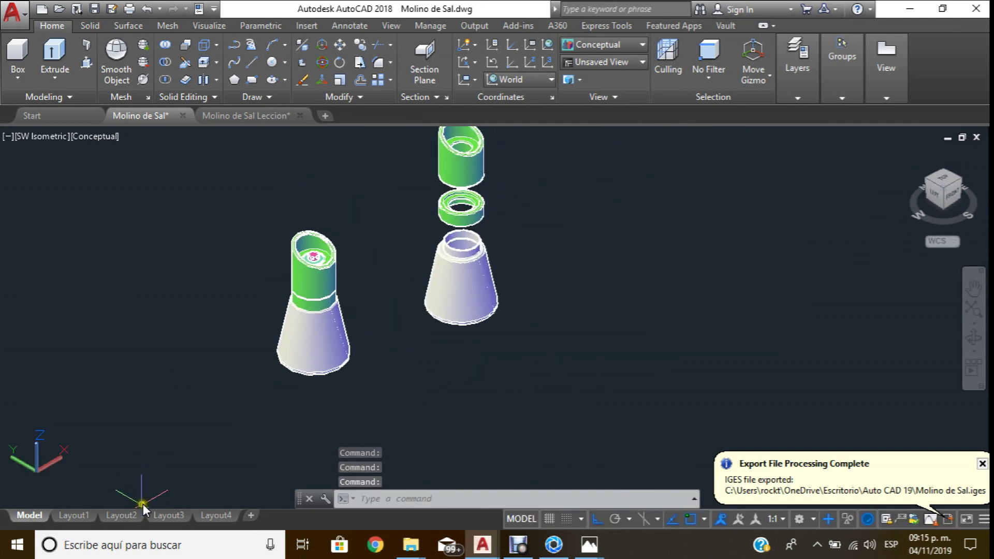
{"action": "left_click", "coordinate": [84, 512]}
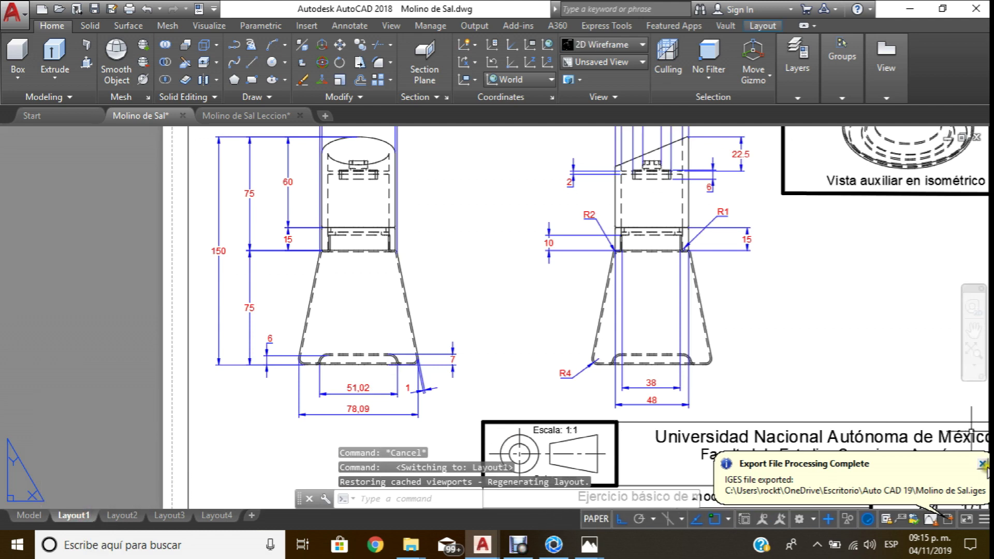
Zoom around the layout's dimensions, then show Molino de Sal Leccion's empty model space.
{"action": "scroll", "coordinate": [345, 256], "scroll_direction": "down", "scroll_amount": 2}
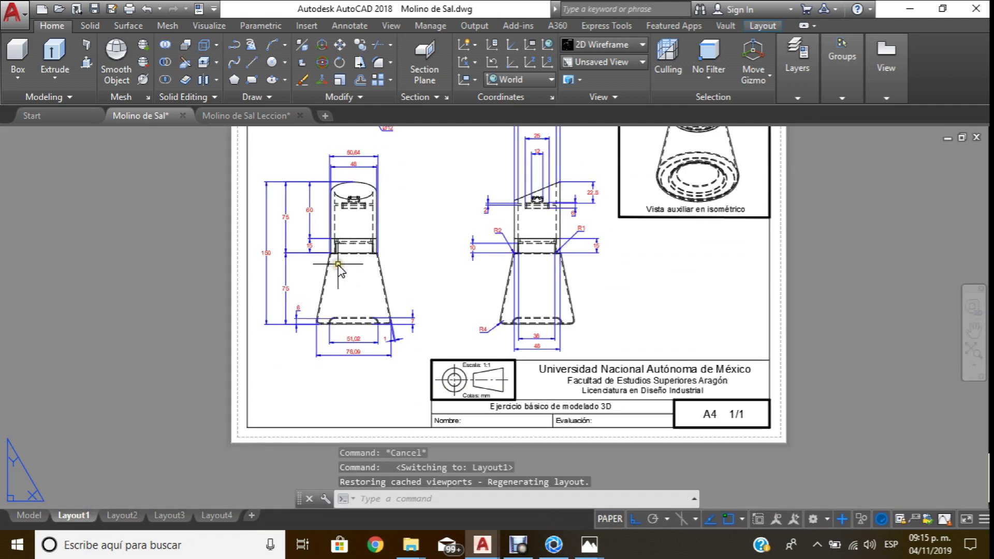
{"action": "scroll", "coordinate": [338, 264], "scroll_direction": "up", "scroll_amount": 3}
{"action": "scroll", "coordinate": [333, 271], "scroll_direction": "up", "scroll_amount": 1}
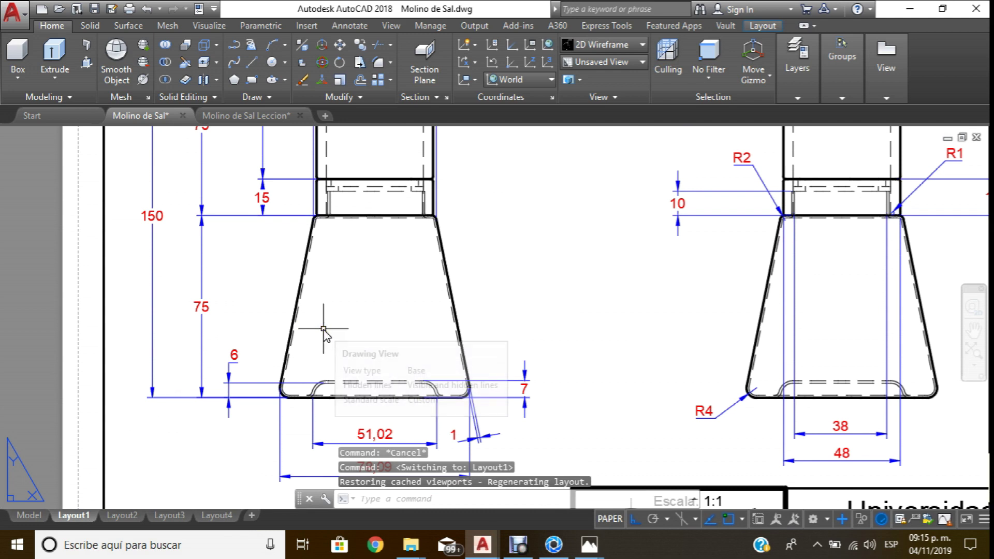
{"action": "scroll", "coordinate": [323, 329], "scroll_direction": "down", "scroll_amount": 2}
{"action": "scroll", "coordinate": [343, 409], "scroll_direction": "up", "scroll_amount": 2}
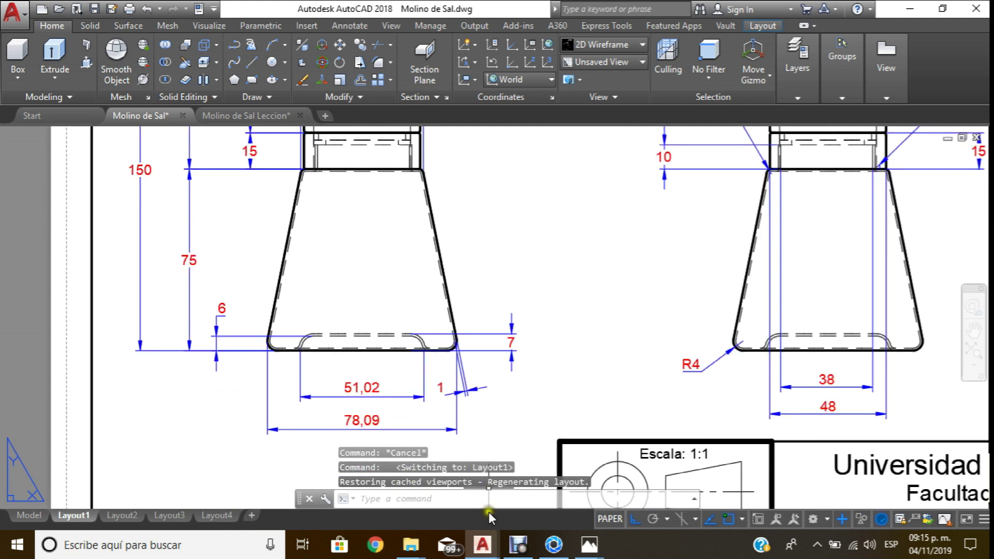
{"action": "mouse_move", "coordinate": [483, 545]}
{"action": "left_click", "coordinate": [554, 491]}
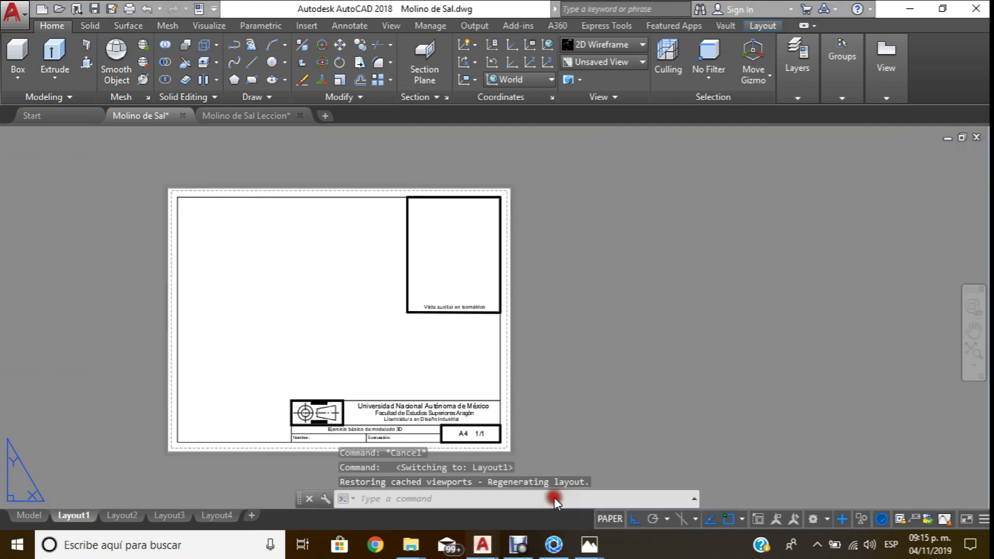
{"action": "left_click", "coordinate": [31, 515]}
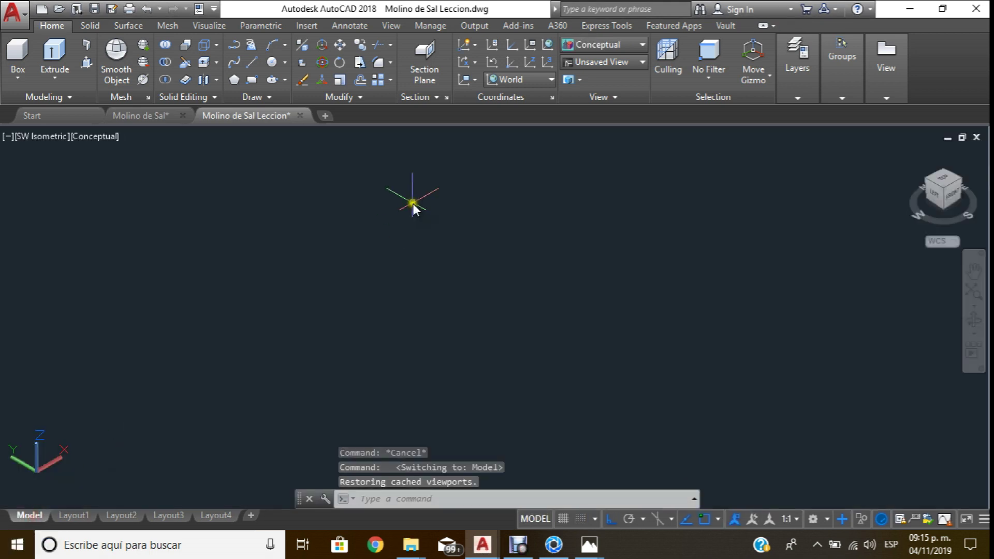
Set the UCS to World and the view to SW Isometric.
{"action": "left_click", "coordinate": [547, 82]}
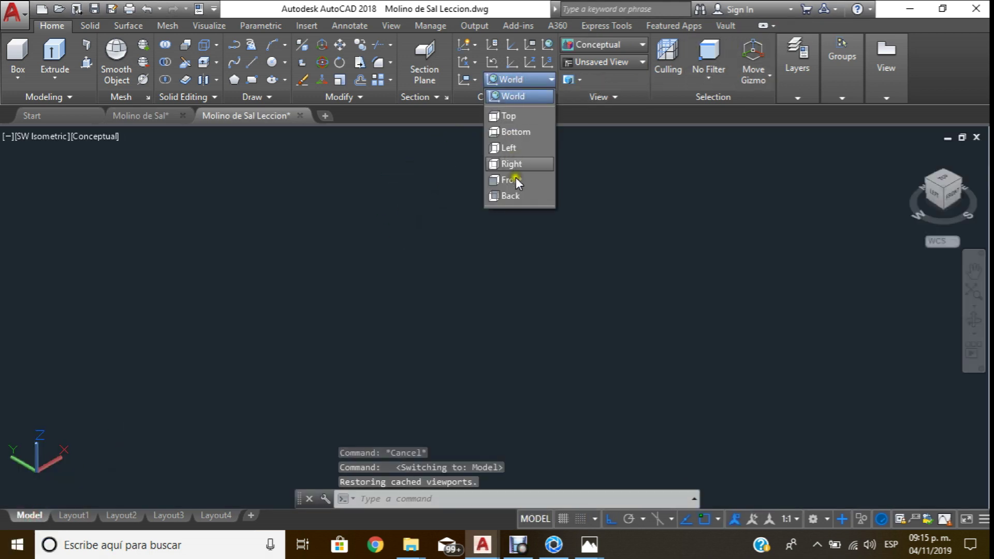
{"action": "left_click", "coordinate": [527, 99]}
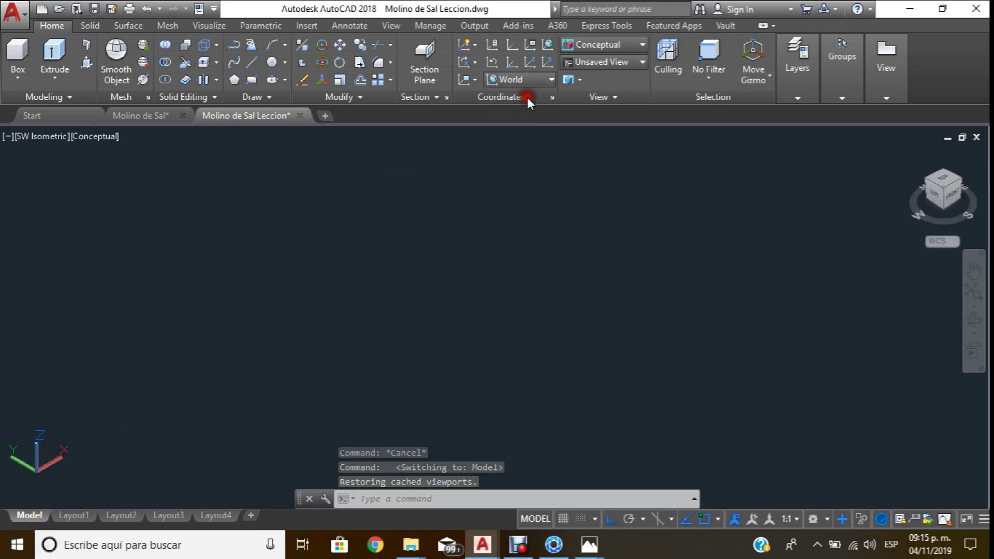
{"action": "left_click", "coordinate": [638, 61]}
{"action": "left_click", "coordinate": [603, 165]}
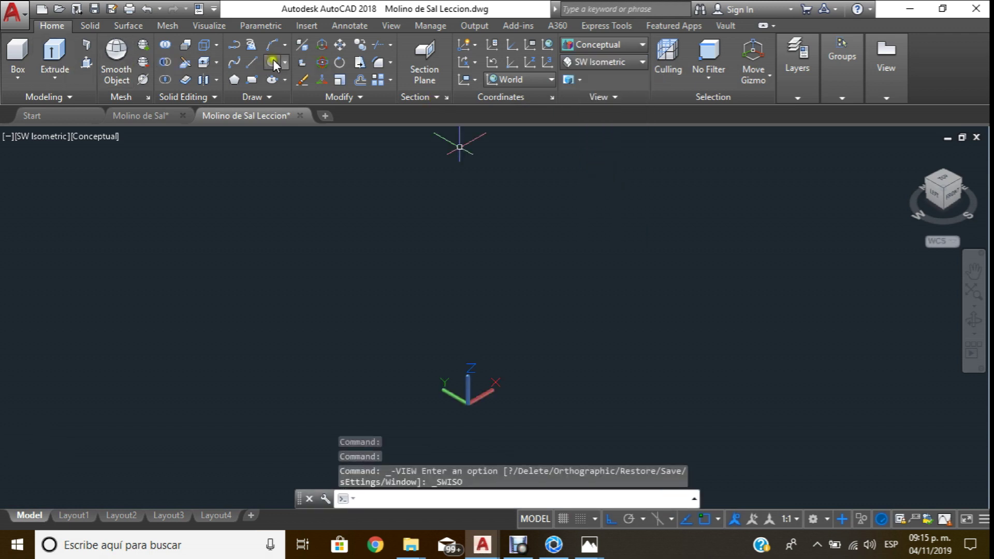
{"action": "left_click", "coordinate": [607, 312]}
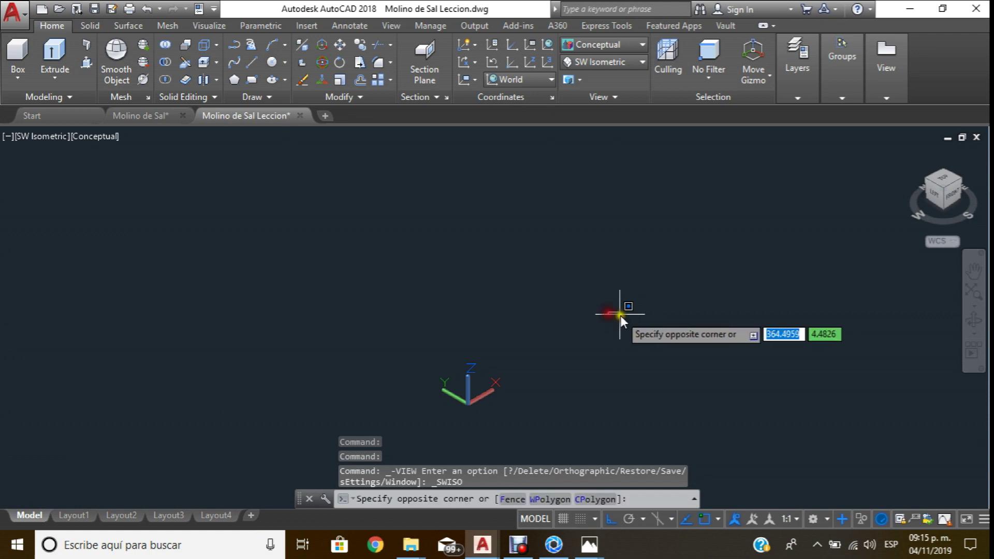
{"action": "left_click", "coordinate": [656, 341]}
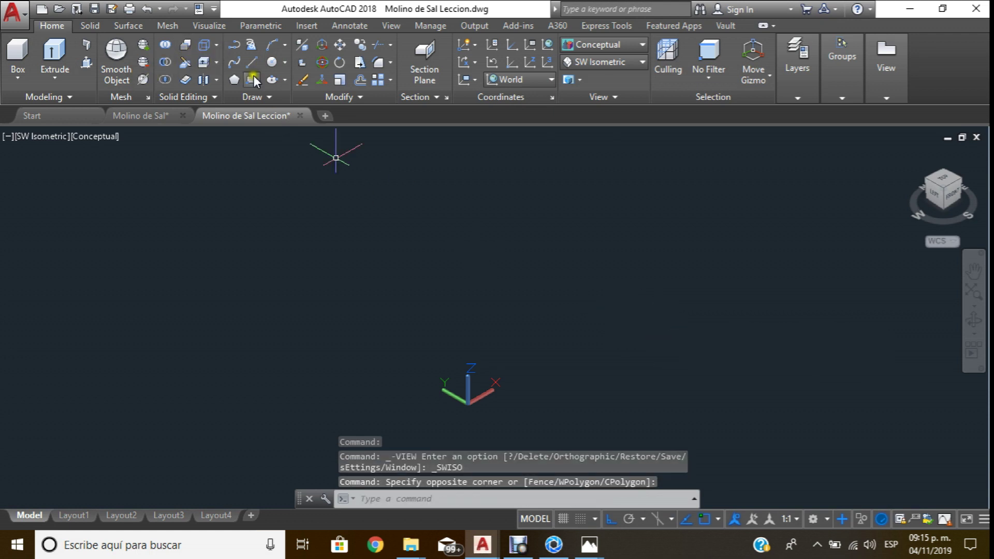
Abandon a first circle attempt and make layer 0 the current layer.
{"action": "left_click", "coordinate": [272, 64]}
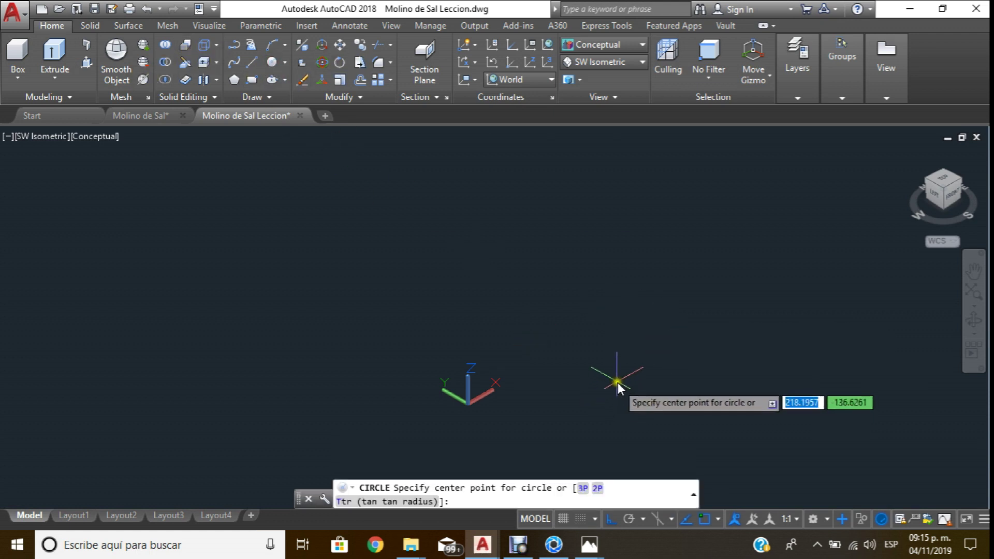
{"action": "left_click", "coordinate": [608, 313]}
{"action": "key", "text": "Escape"}
{"action": "left_click", "coordinate": [797, 98]}
{"action": "left_click", "coordinate": [927, 116]}
{"action": "left_click", "coordinate": [907, 132]}
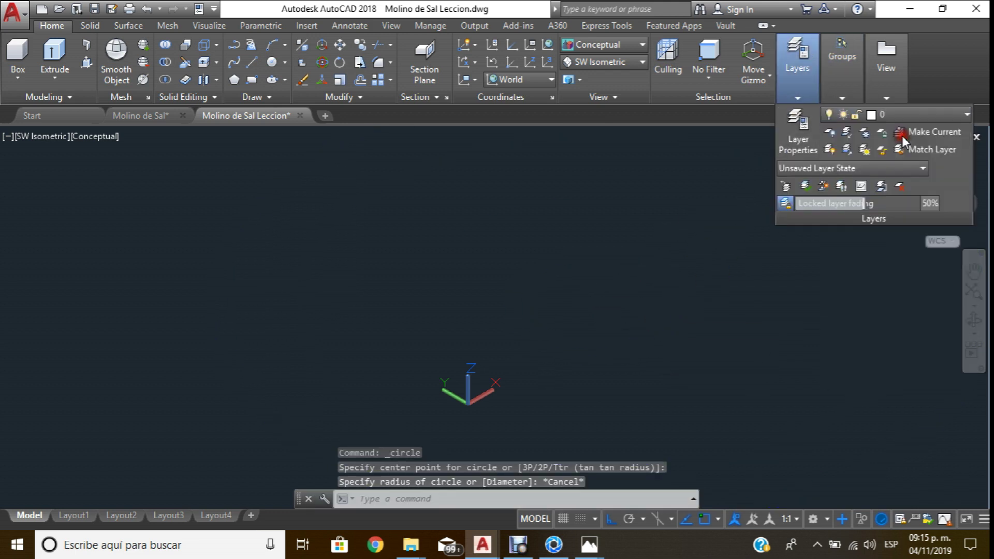
Draw an 80-diameter circle as the grinder's base profile.
{"action": "left_click", "coordinate": [271, 62]}
{"action": "left_click", "coordinate": [587, 311]}
{"action": "type", "text": "d"}
{"action": "key", "text": "Return"}
{"action": "type", "text": "80"}
{"action": "key", "text": "Return"}
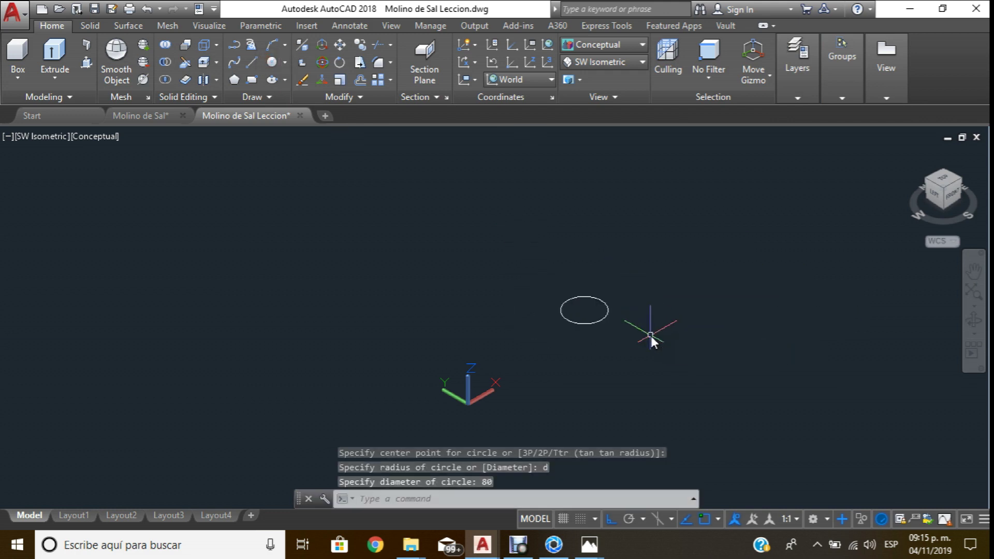
{"action": "scroll", "coordinate": [629, 283], "scroll_direction": "up", "scroll_amount": 2}
{"action": "scroll", "coordinate": [548, 280], "scroll_direction": "up", "scroll_amount": 4}
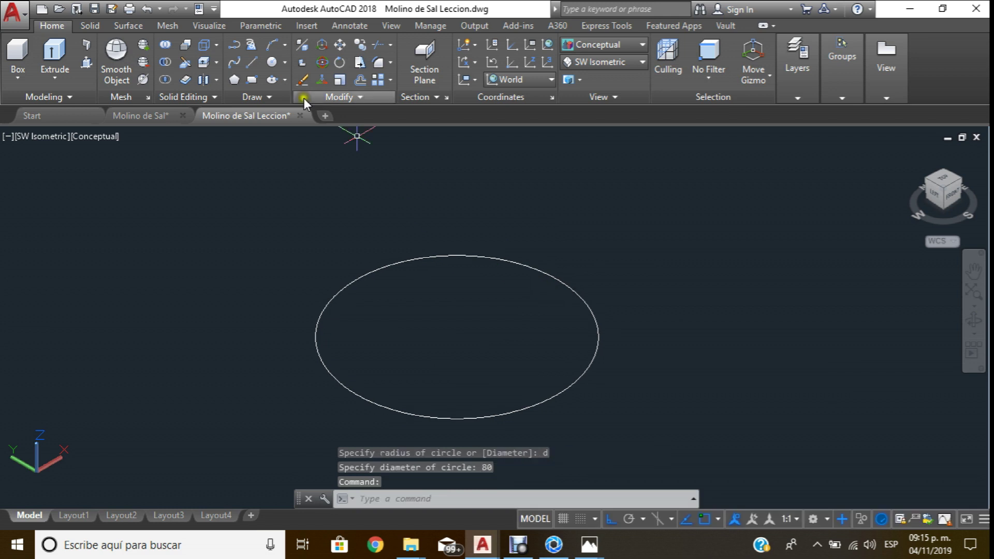
Draw a 75-unit vertical line up from the circle's centre with Ortho on.
{"action": "left_click", "coordinate": [253, 63]}
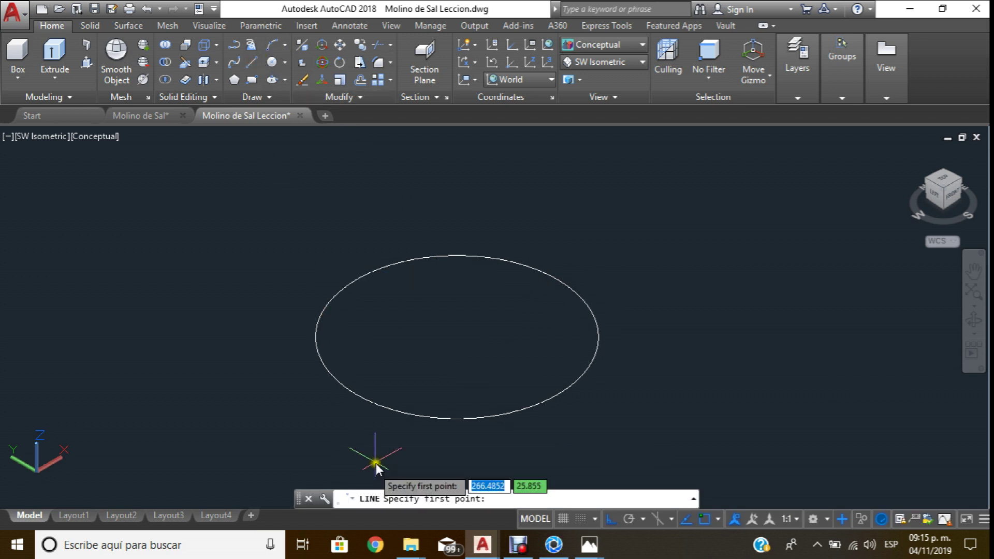
{"action": "left_click", "coordinate": [458, 339]}
{"action": "scroll", "coordinate": [457, 342], "scroll_direction": "down", "scroll_amount": 3}
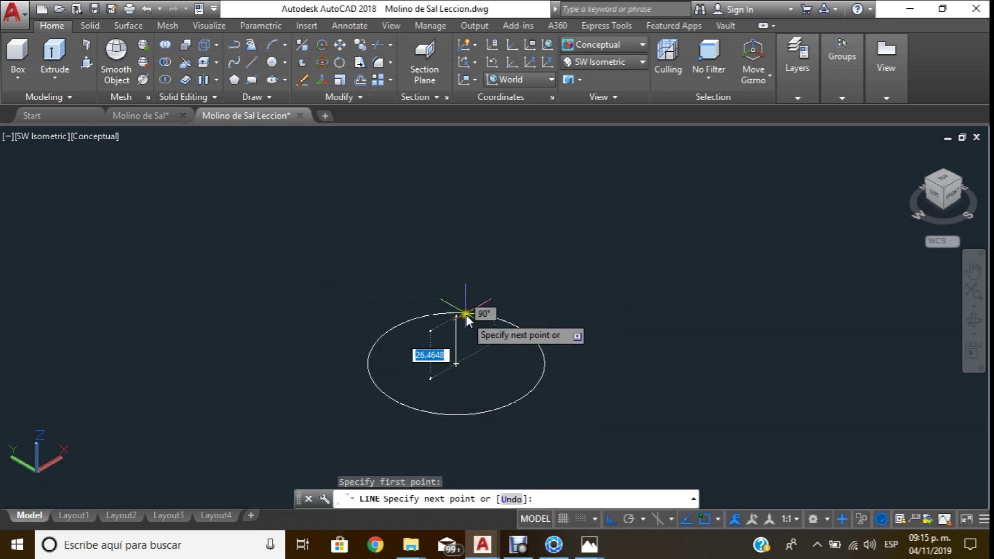
{"action": "left_click", "coordinate": [610, 518]}
{"action": "type", "text": "75"}
{"action": "key", "text": "Return"}
{"action": "key", "text": "Escape"}
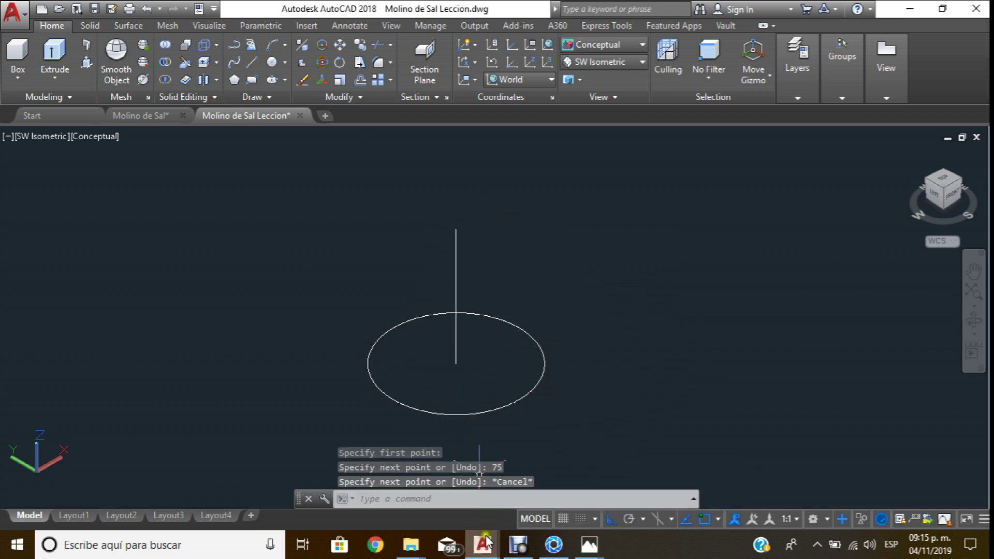
{"action": "left_click", "coordinate": [443, 466]}
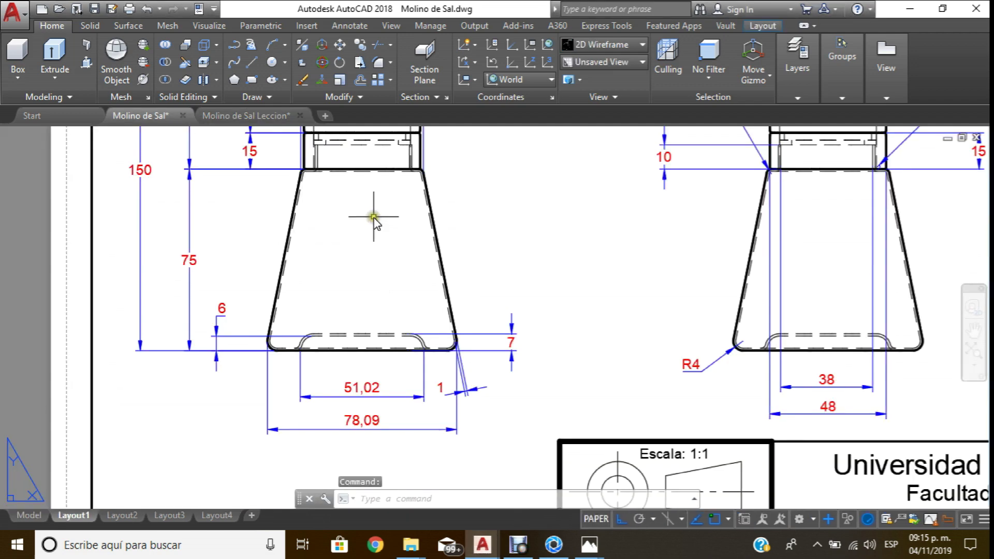
Pan and zoom the layout to view the grinder's upper body elevation.
{"action": "scroll", "coordinate": [362, 254], "scroll_direction": "down", "scroll_amount": 2}
{"action": "middle_click_drag", "start_coordinate": [362, 254], "coordinate": [349, 377]}
{"action": "scroll", "coordinate": [354, 281], "scroll_direction": "up", "scroll_amount": 1}
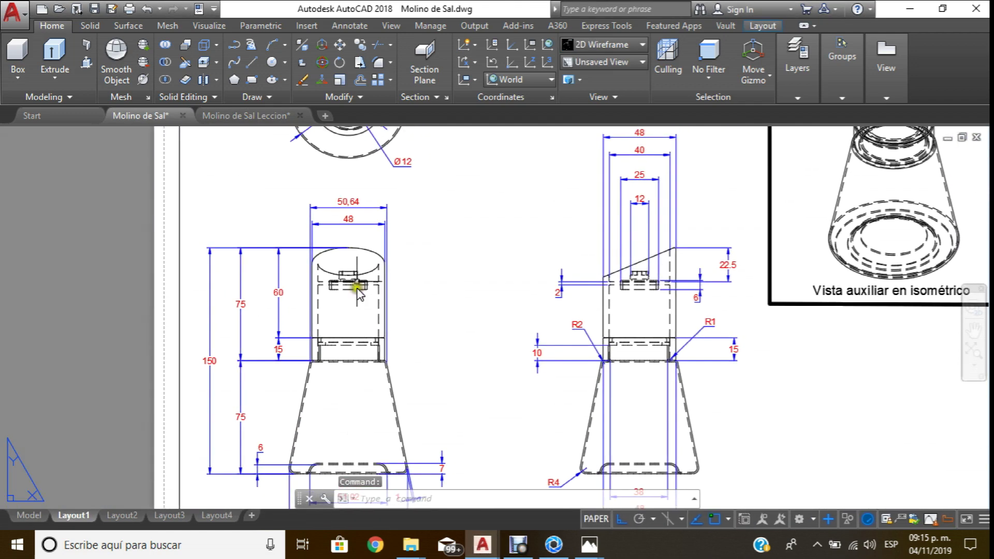
{"action": "scroll", "coordinate": [348, 279], "scroll_direction": "up", "scroll_amount": 1}
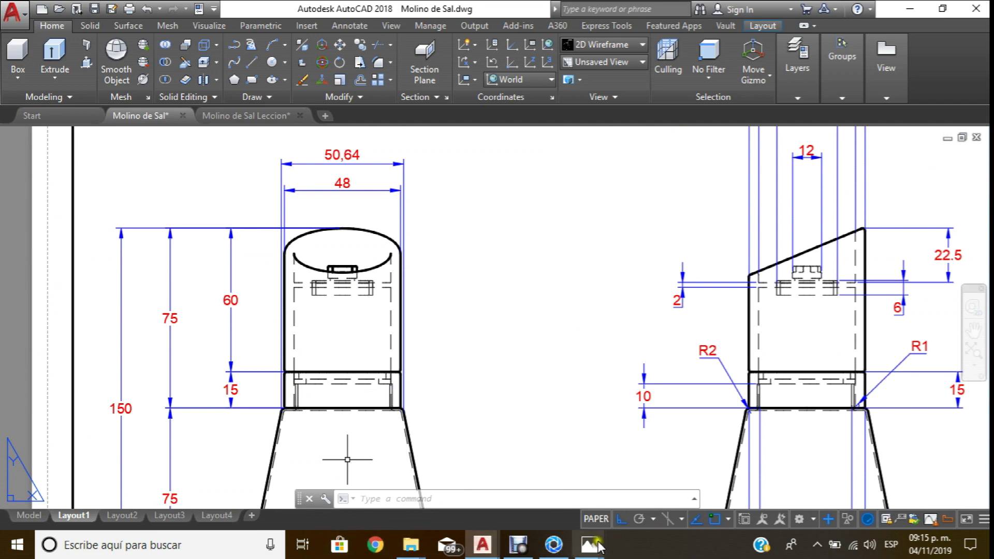
In the Leccion drawing, draw a 50-diameter circle centred on the line's top end.
{"action": "mouse_move", "coordinate": [482, 545]}
{"action": "left_click", "coordinate": [570, 471]}
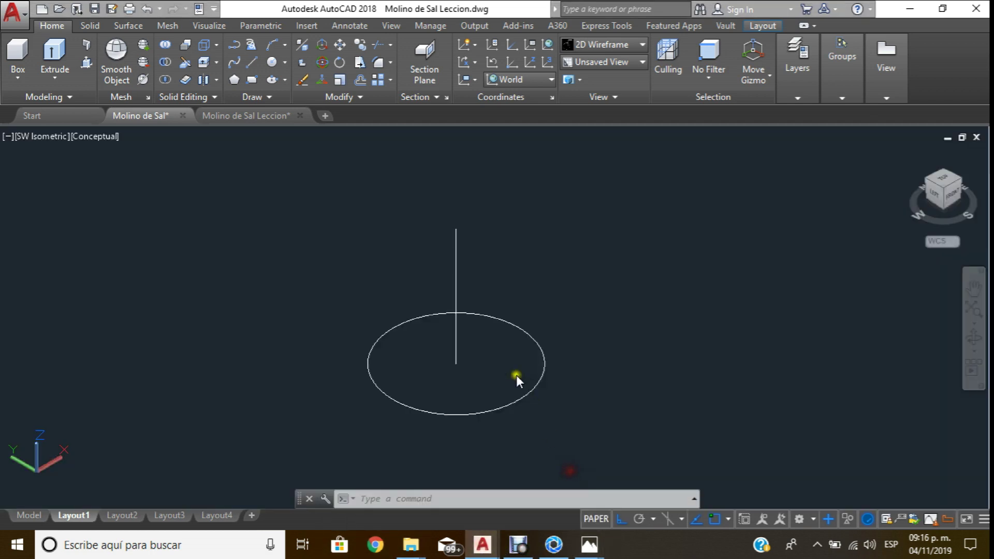
{"action": "left_click", "coordinate": [272, 63]}
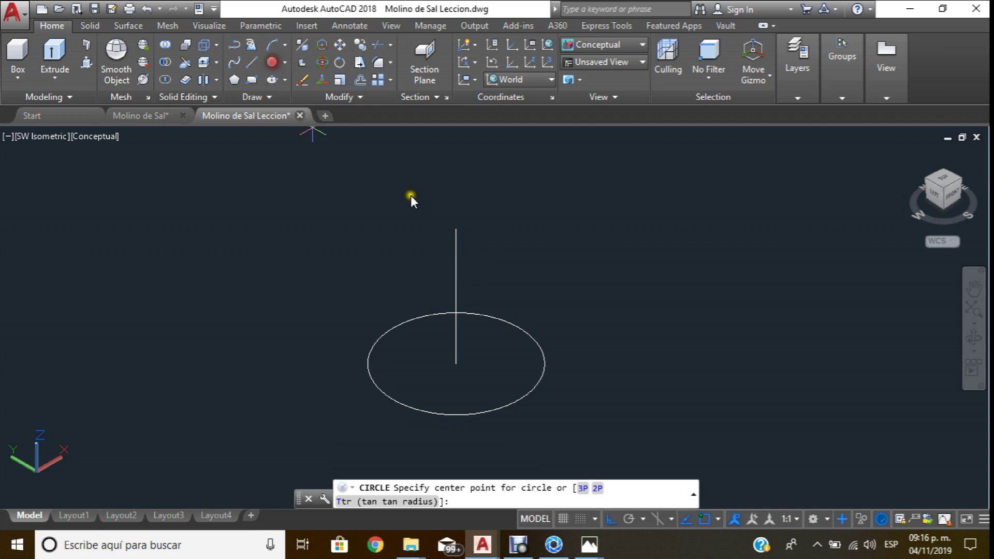
{"action": "left_click", "coordinate": [456, 230]}
{"action": "type", "text": "d"}
{"action": "key", "text": "Return"}
{"action": "type", "text": "50"}
{"action": "key", "text": "Return"}
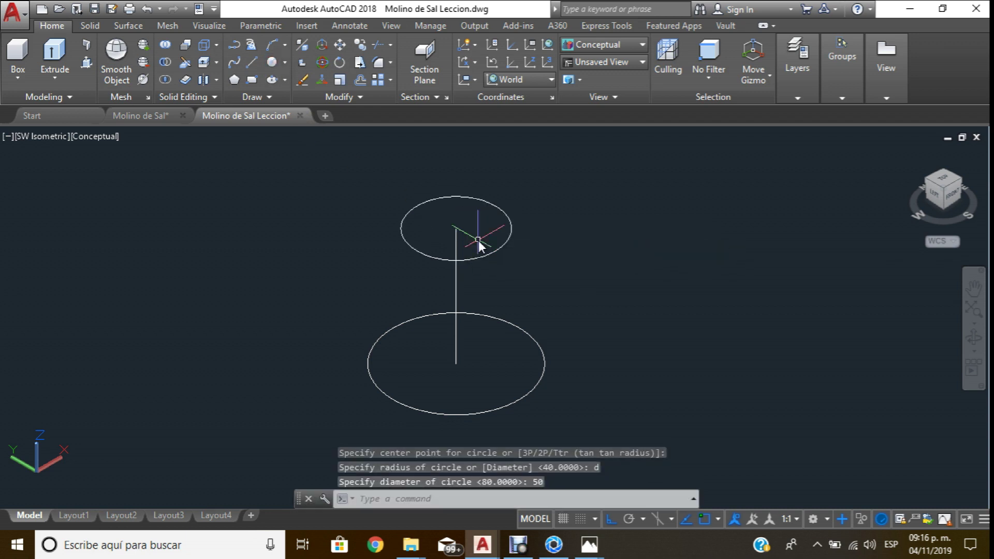
Recentre the view so both circles are in frame.
{"action": "scroll", "coordinate": [537, 196], "scroll_direction": "down", "scroll_amount": 2}
{"action": "scroll", "coordinate": [521, 218], "scroll_direction": "up", "scroll_amount": 1}
{"action": "middle_click_drag", "start_coordinate": [533, 227], "coordinate": [470, 221]}
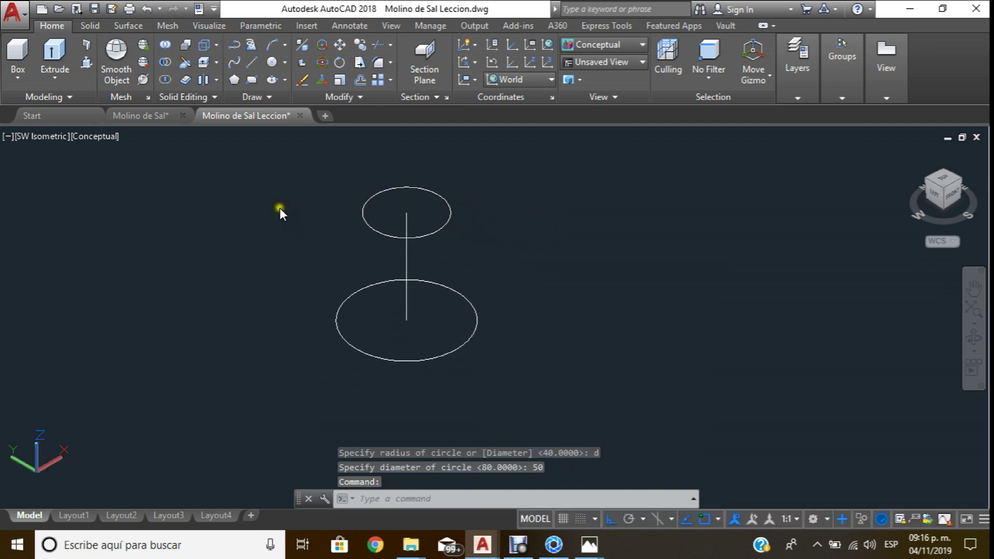
{"action": "middle_click_drag", "start_coordinate": [280, 209], "coordinate": [264, 217]}
{"action": "left_click", "coordinate": [50, 76]}
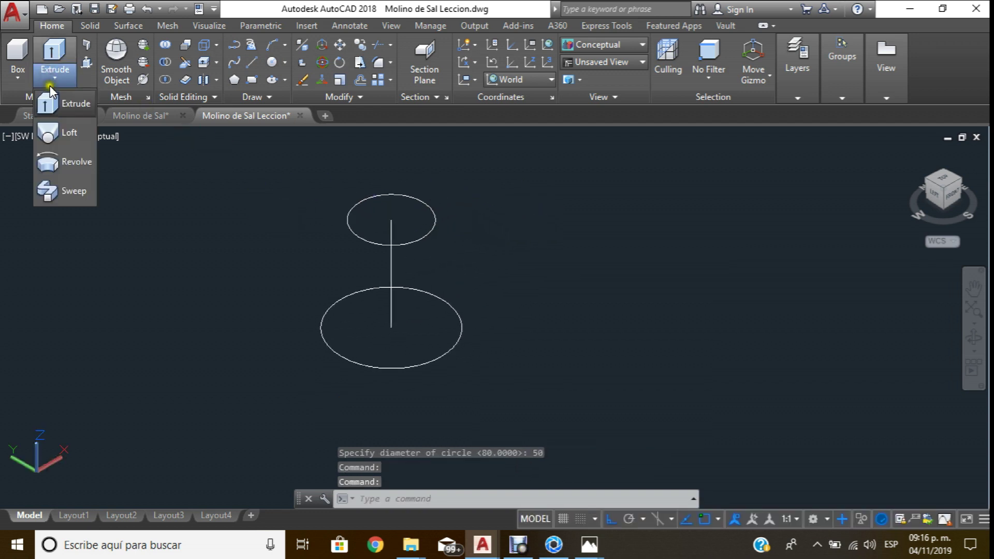
Loft the 80 and 50 circles, cross sections only, into a tapered frustum.
{"action": "left_click", "coordinate": [68, 136]}
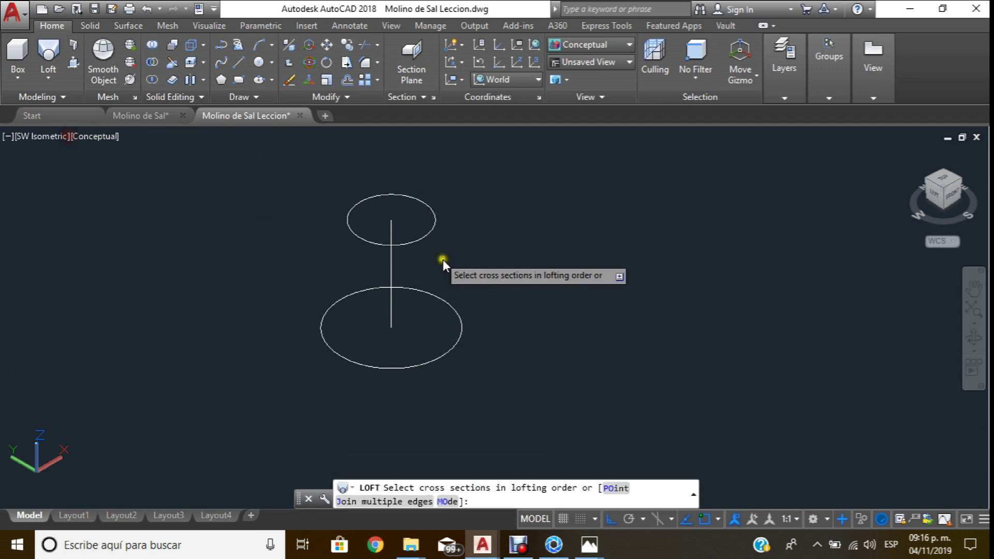
{"action": "left_click", "coordinate": [455, 309]}
{"action": "left_click", "coordinate": [437, 226]}
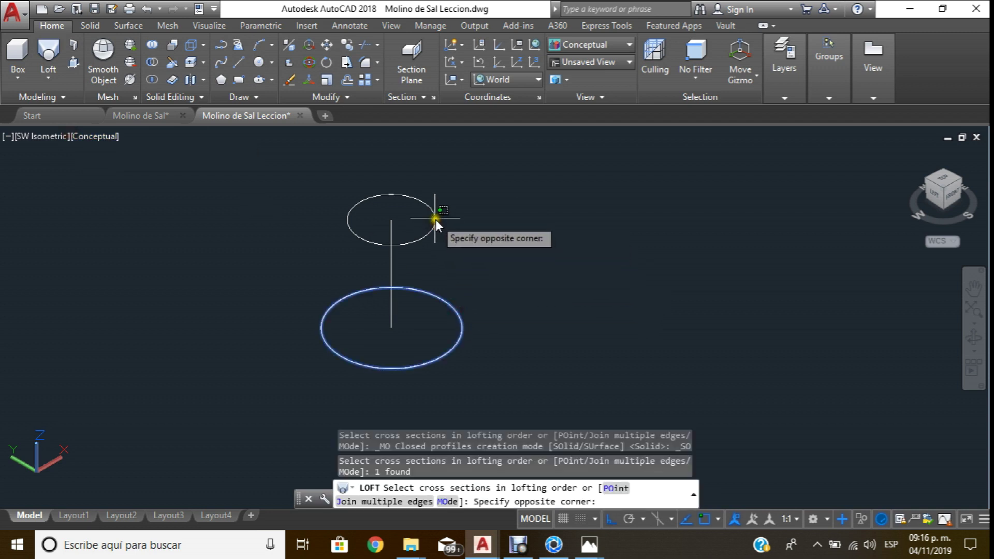
{"action": "left_click", "coordinate": [435, 219]}
{"action": "key", "text": "Return"}
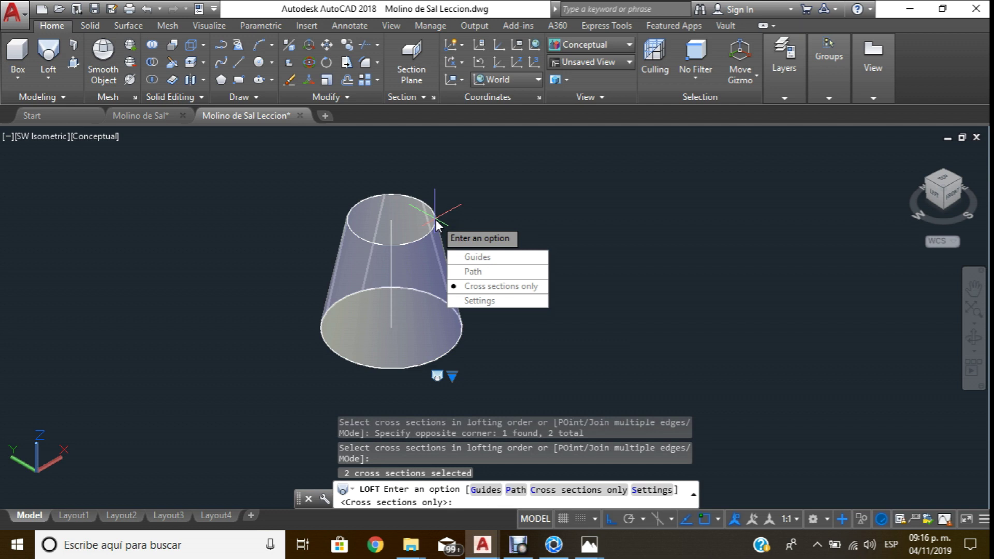
{"action": "key", "text": "Return"}
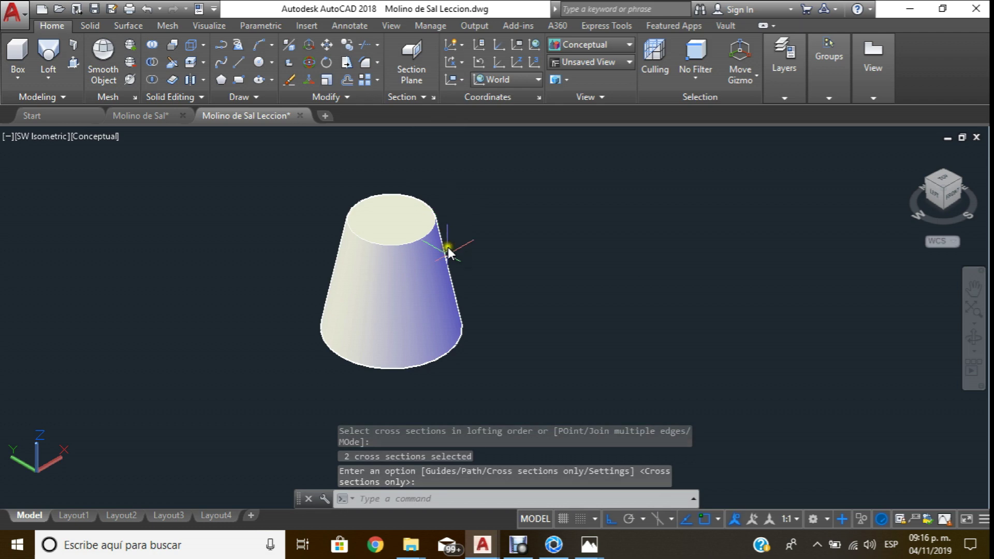
{"action": "mouse_move", "coordinate": [481, 544]}
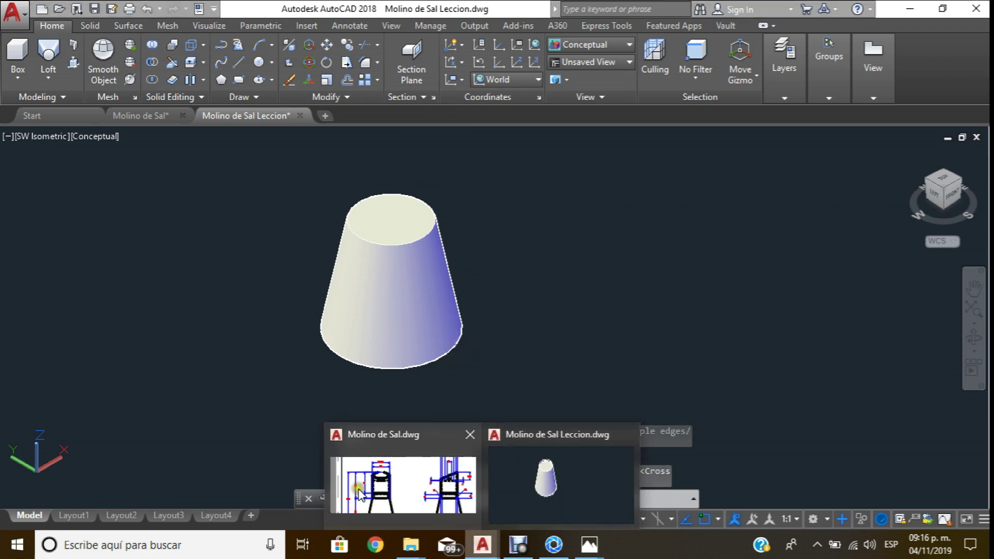
Switch to the Molino de Sal layout and zoom in on the base detail.
{"action": "left_click", "coordinate": [460, 480]}
{"action": "scroll", "coordinate": [439, 217], "scroll_direction": "down", "scroll_amount": 3}
{"action": "scroll", "coordinate": [437, 166], "scroll_direction": "down", "scroll_amount": 3}
{"action": "scroll", "coordinate": [426, 286], "scroll_direction": "up", "scroll_amount": 4}
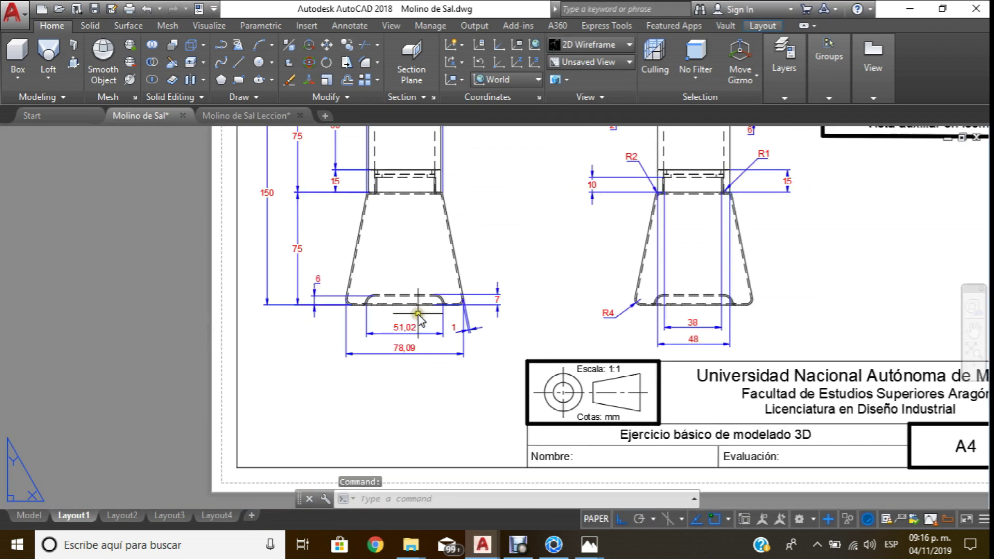
{"action": "scroll", "coordinate": [418, 313], "scroll_direction": "up", "scroll_amount": 4}
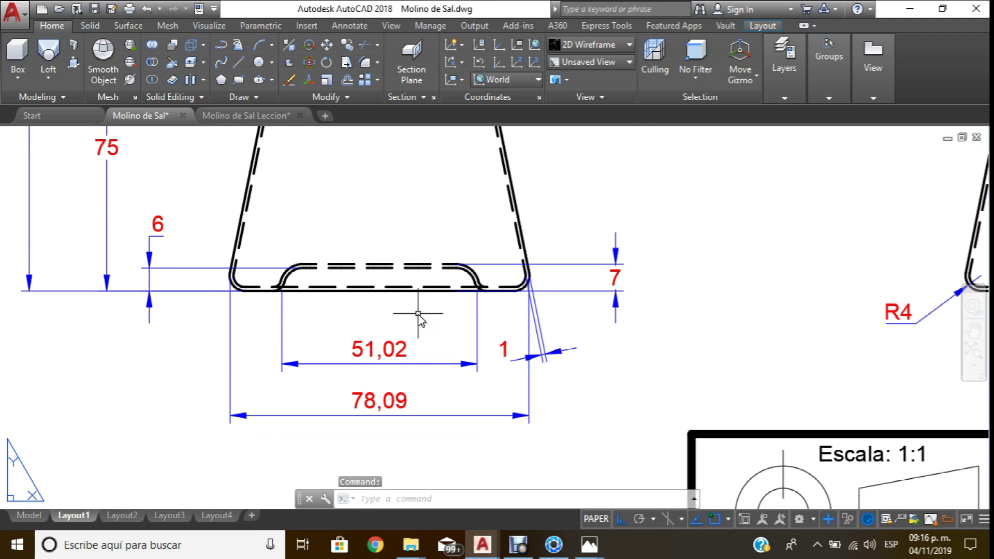
{"action": "scroll", "coordinate": [419, 314], "scroll_direction": "down", "scroll_amount": 2}
{"action": "scroll", "coordinate": [282, 204], "scroll_direction": "up", "scroll_amount": 2}
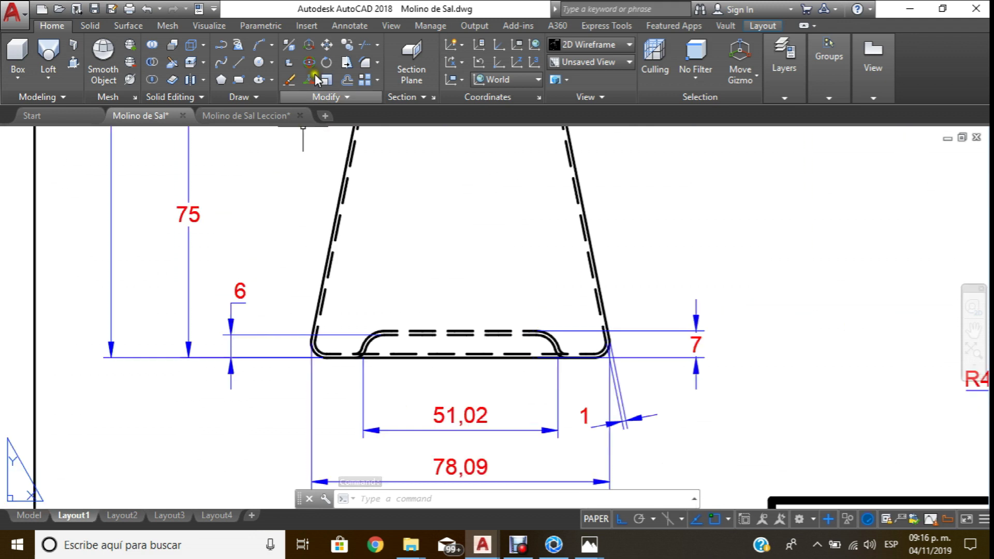
Add an R4 radius dimension to the base's bottom-left fillet arc.
{"action": "left_click", "coordinate": [353, 29]}
{"action": "left_click", "coordinate": [280, 79]}
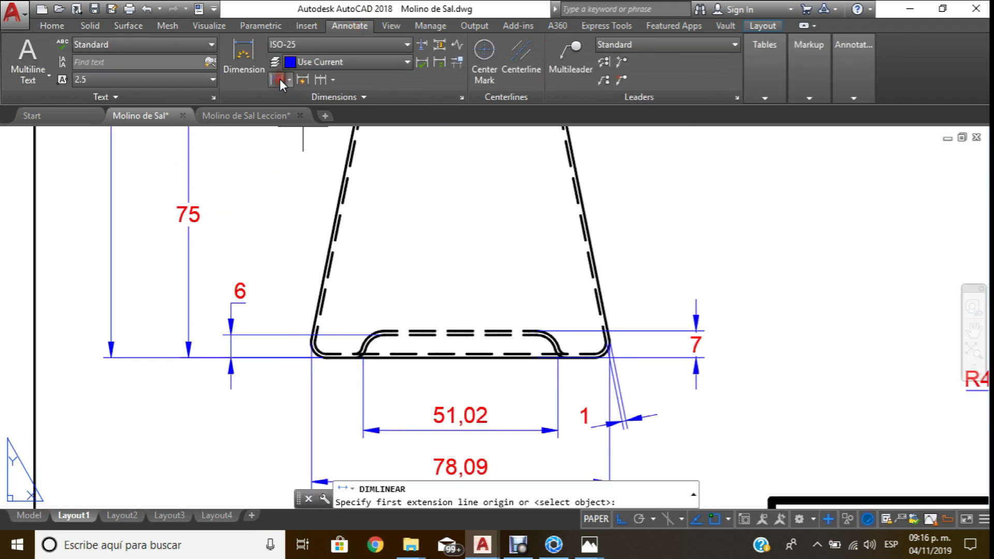
{"action": "left_click", "coordinate": [288, 78]}
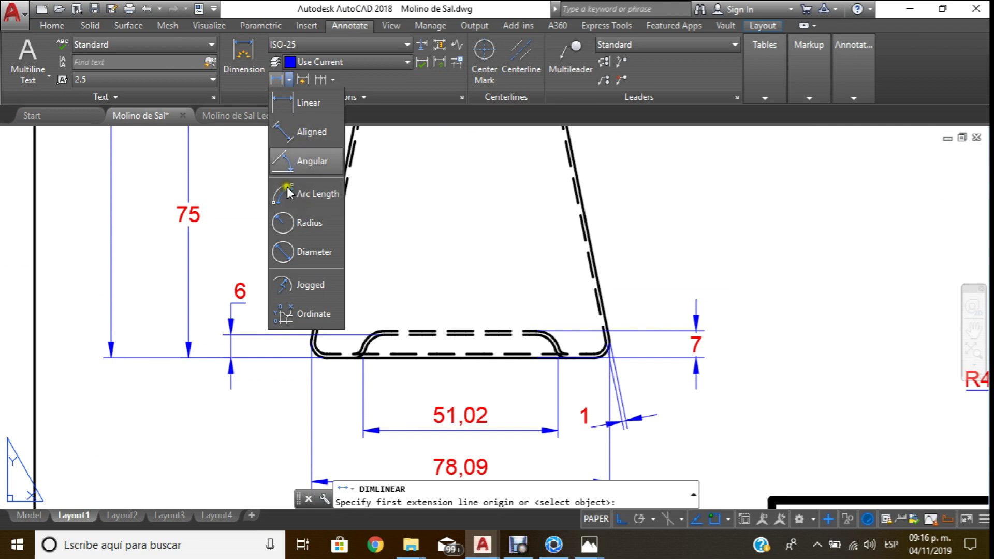
{"action": "left_click", "coordinate": [284, 231]}
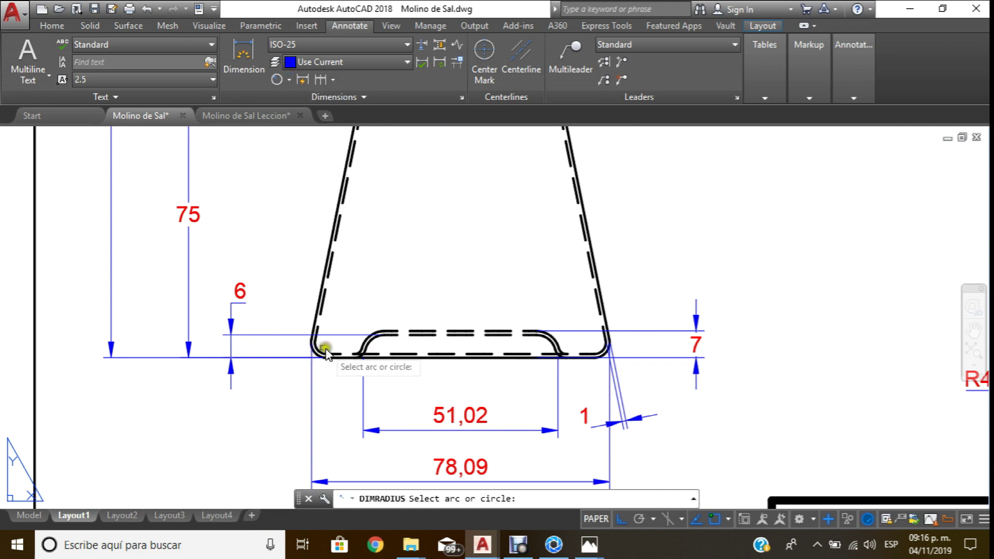
{"action": "scroll", "coordinate": [317, 357], "scroll_direction": "up", "scroll_amount": 3}
{"action": "left_click", "coordinate": [306, 361]}
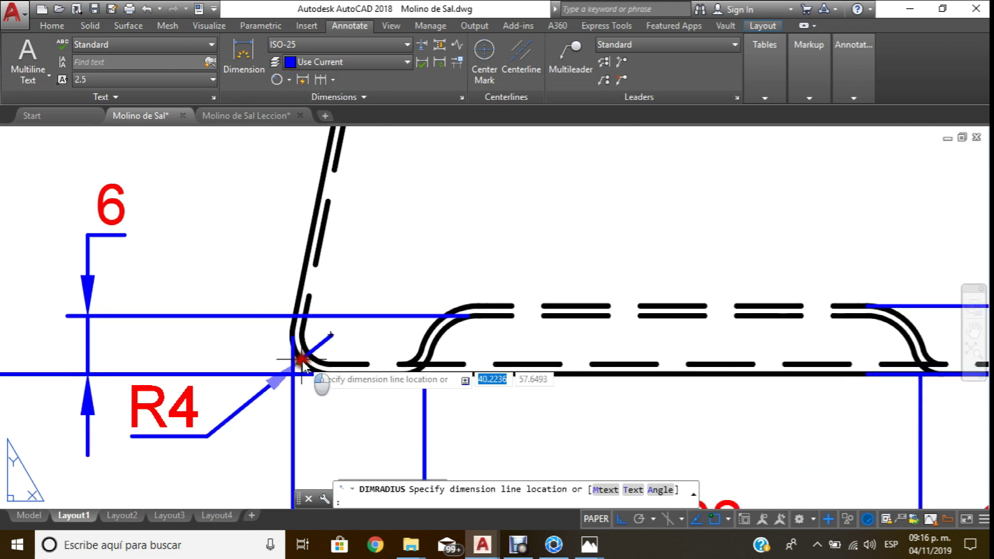
{"action": "scroll", "coordinate": [456, 263], "scroll_direction": "down", "scroll_amount": 4}
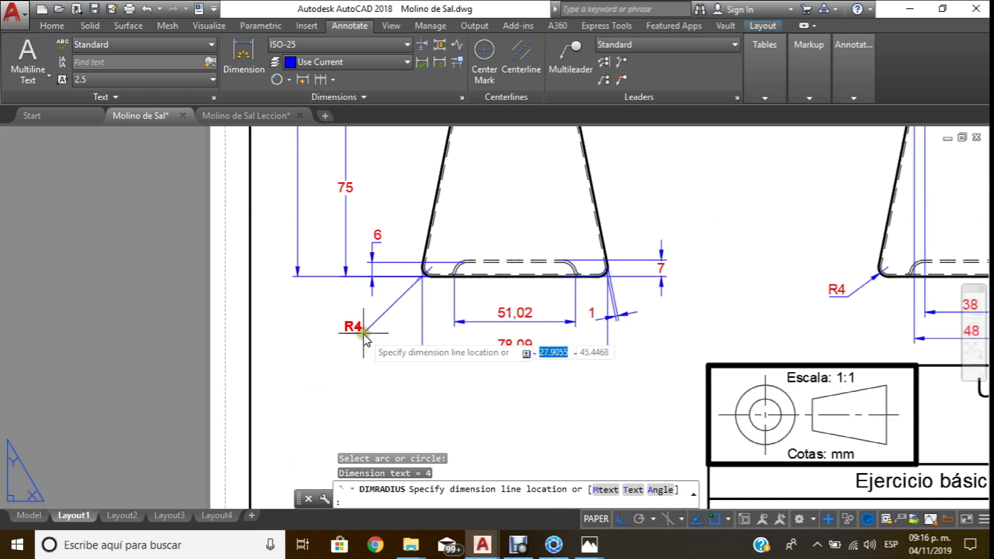
{"action": "left_click", "coordinate": [362, 331]}
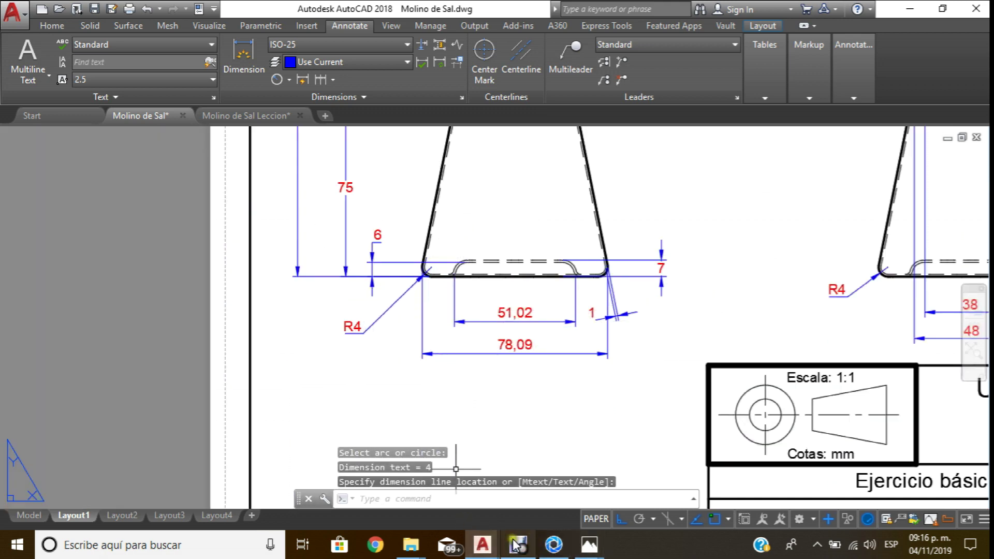
{"action": "left_click", "coordinate": [586, 471]}
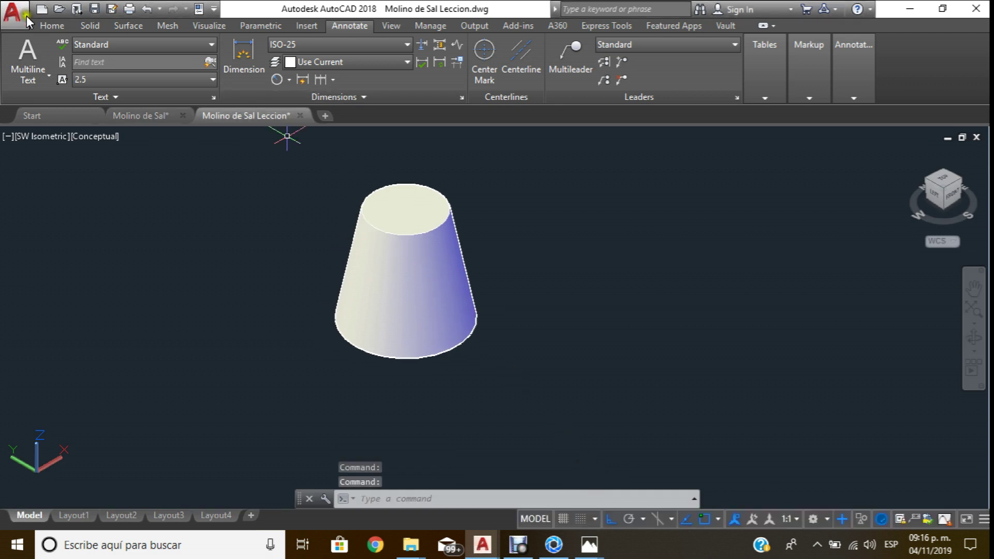
Fillet the cone's bottom circular edge with radius 4 and orbit to inspect it.
{"action": "left_click", "coordinate": [46, 26]}
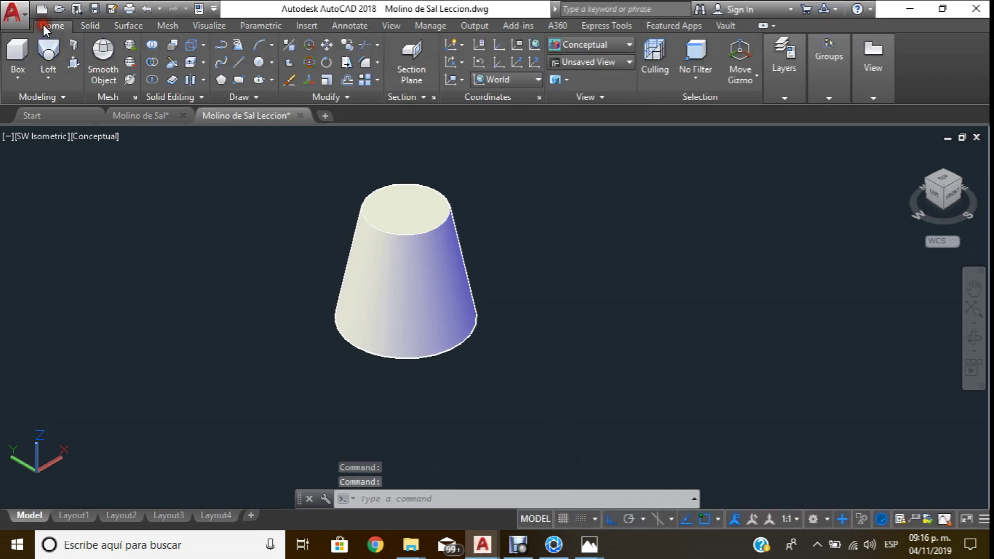
{"action": "left_click", "coordinate": [364, 63]}
{"action": "scroll", "coordinate": [473, 382], "scroll_direction": "up", "scroll_amount": 3}
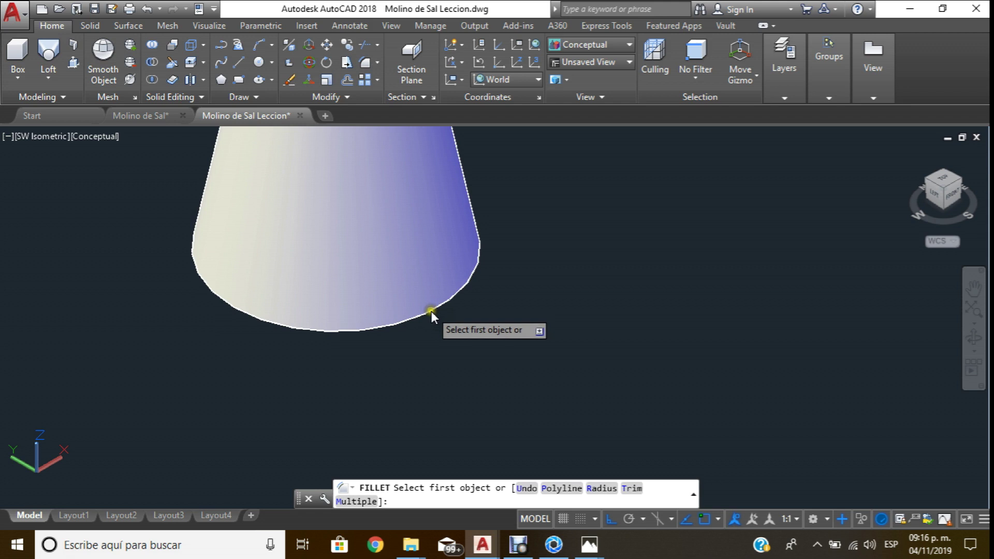
{"action": "left_click", "coordinate": [431, 312]}
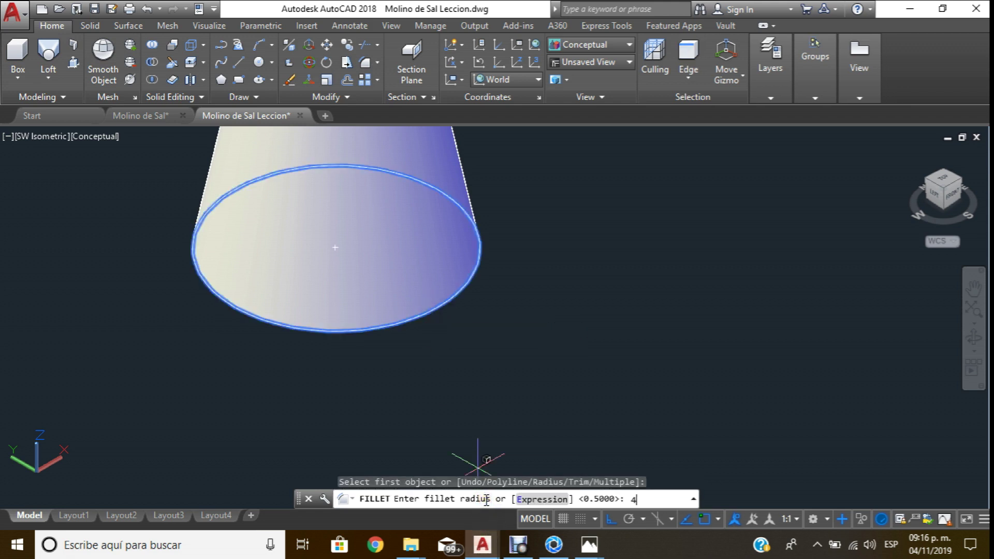
{"action": "key", "text": "Return"}
{"action": "key", "text": "Return"}
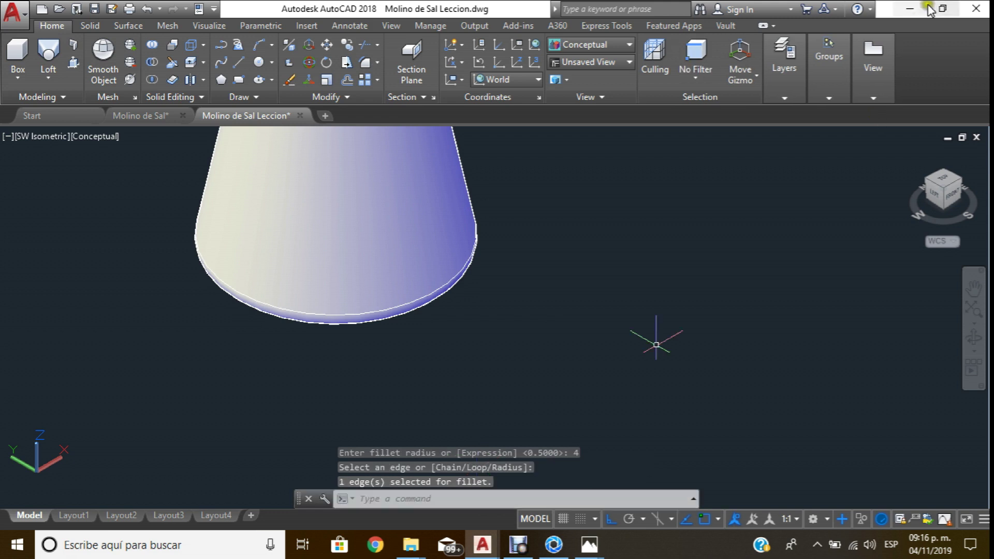
{"action": "left_click", "coordinate": [973, 339]}
{"action": "mouse_move", "coordinate": [362, 224]}
{"action": "left_mouse_down"}
{"action": "mouse_move", "coordinate": [414, 234]}
{"action": "mouse_move", "coordinate": [482, 306]}
{"action": "mouse_move", "coordinate": [492, 321]}
{"action": "mouse_move", "coordinate": [478, 363]}
{"action": "mouse_move", "coordinate": [480, 309]}
{"action": "left_mouse_up"}
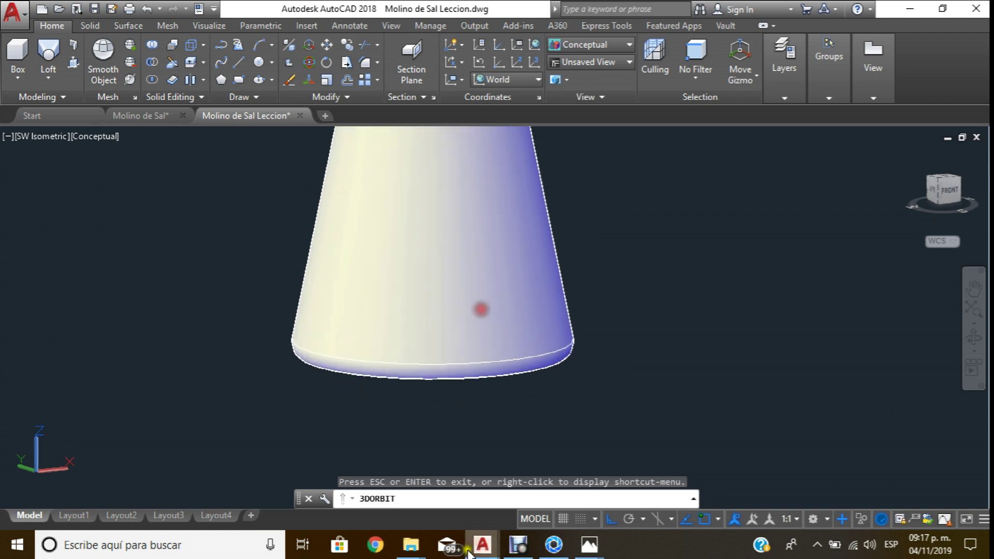
{"action": "left_click", "coordinate": [406, 463]}
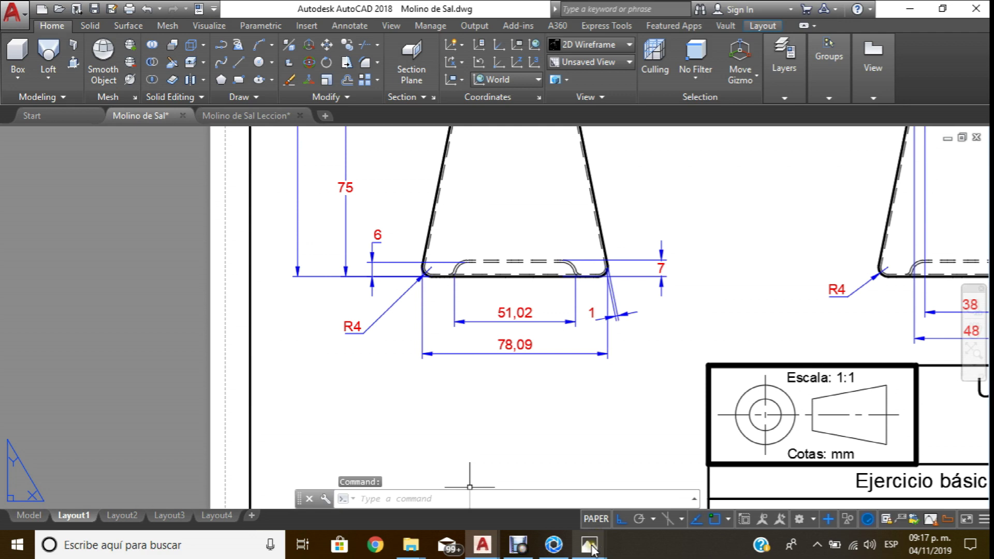
Zoom the layout's base detail, then orbit the Leccion cone to show its top.
{"action": "scroll", "coordinate": [471, 282], "scroll_direction": "up", "scroll_amount": 4}
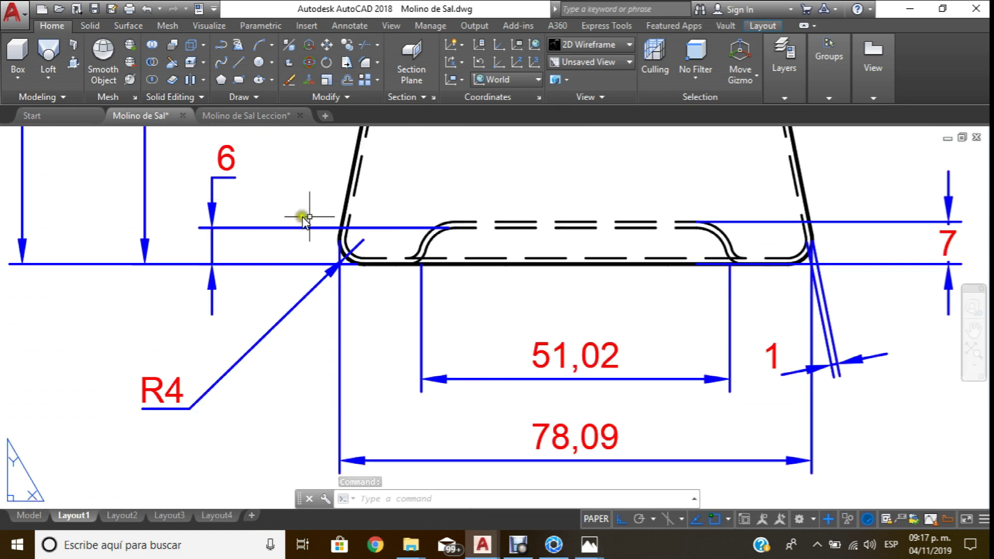
{"action": "scroll", "coordinate": [309, 216], "scroll_direction": "down", "scroll_amount": 2}
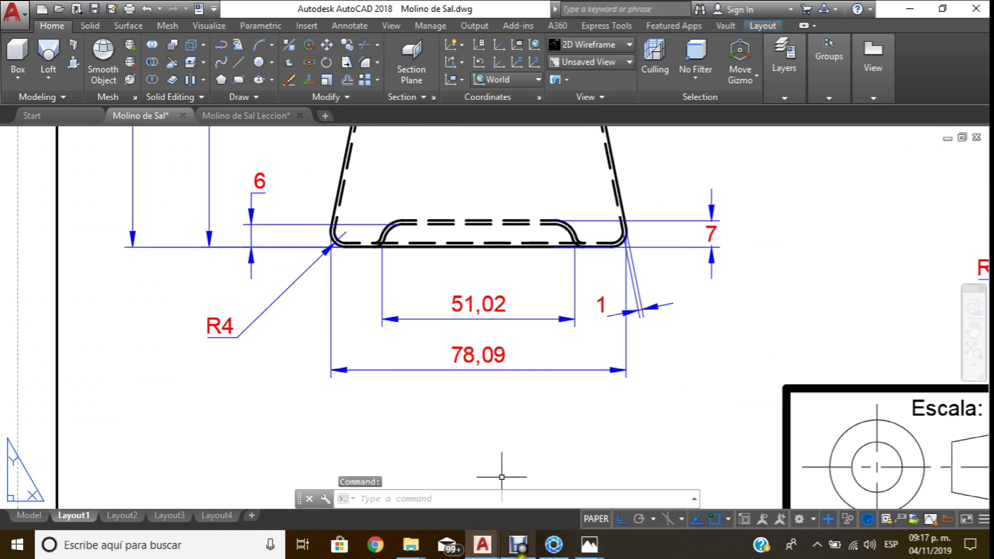
{"action": "mouse_move", "coordinate": [482, 545]}
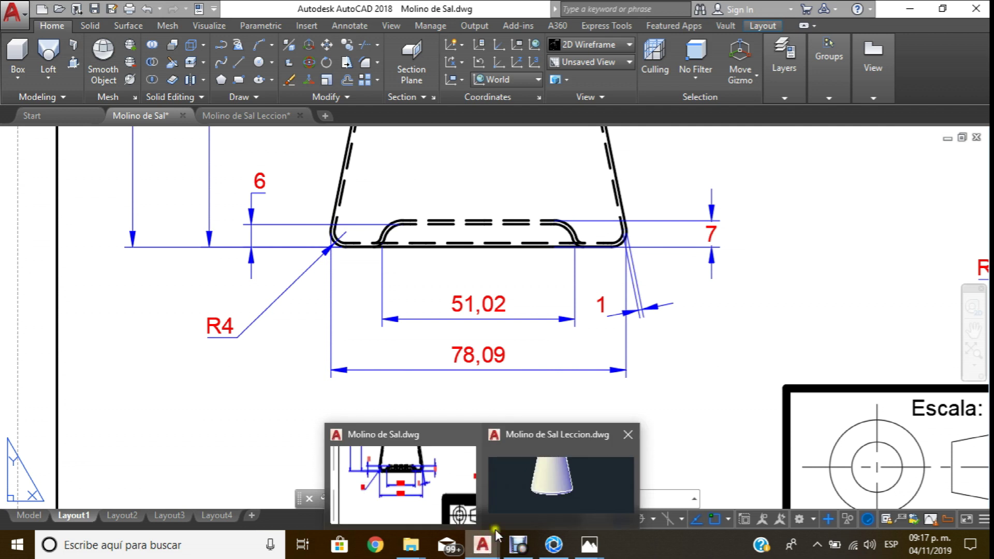
{"action": "left_click", "coordinate": [527, 498]}
{"action": "scroll", "coordinate": [444, 309], "scroll_direction": "down", "scroll_amount": 3}
{"action": "scroll", "coordinate": [445, 315], "scroll_direction": "up", "scroll_amount": 3}
{"action": "left_click", "coordinate": [975, 339]}
{"action": "mouse_move", "coordinate": [502, 266]}
{"action": "left_mouse_down"}
{"action": "mouse_move", "coordinate": [499, 289]}
{"action": "mouse_move", "coordinate": [483, 294]}
{"action": "left_mouse_up"}
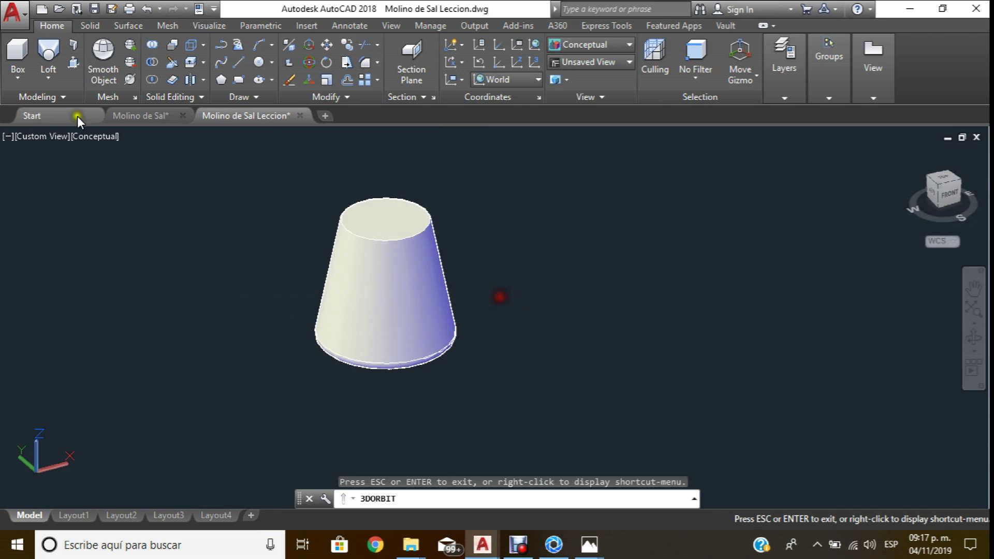
Create a cylinder of diameter 50 and height 6 beside the cone.
{"action": "left_click", "coordinate": [23, 71]}
{"action": "left_click", "coordinate": [44, 137]}
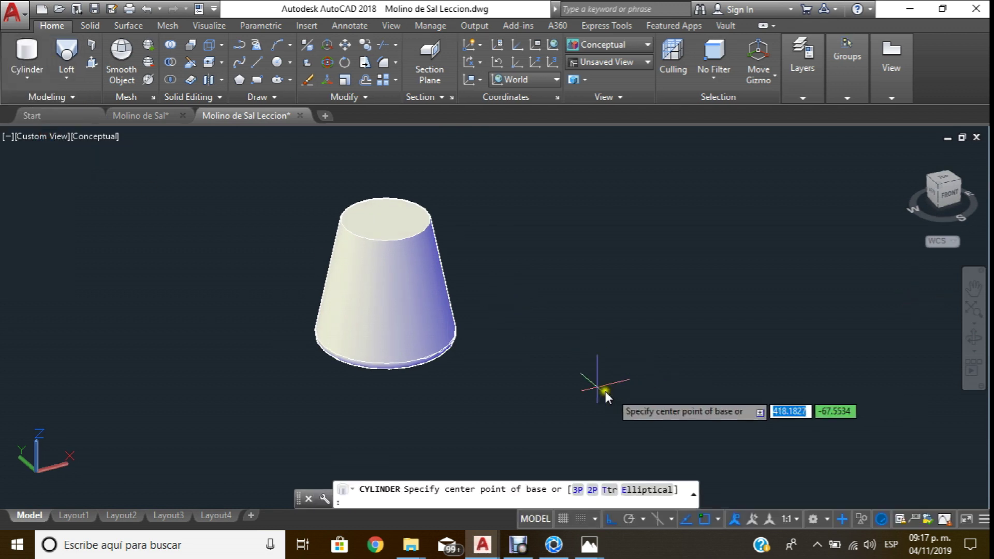
{"action": "left_click", "coordinate": [570, 337]}
{"action": "type", "text": "d"}
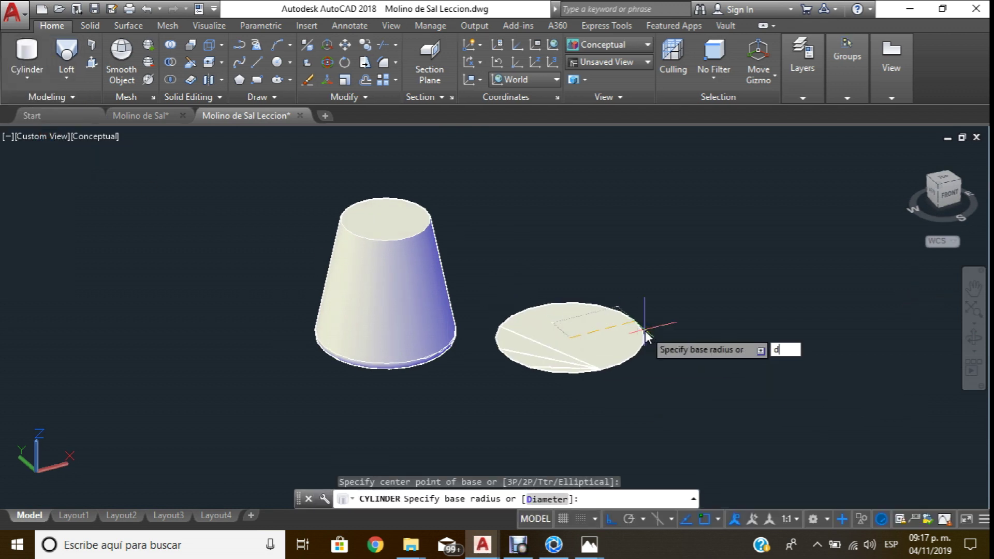
{"action": "key", "text": "Return"}
{"action": "type", "text": "50"}
{"action": "key", "text": "Return"}
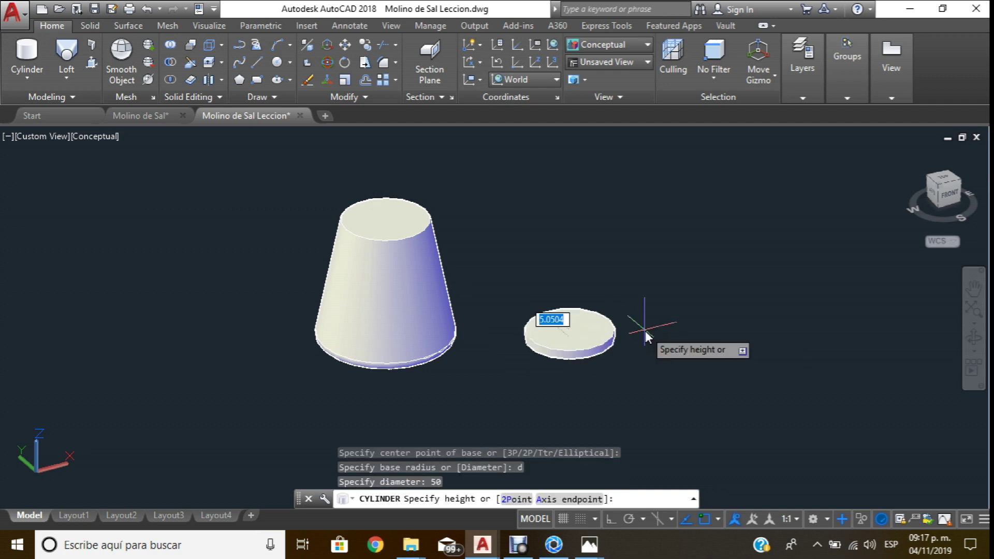
{"action": "type", "text": "6"}
{"action": "key", "text": "Return"}
{"action": "key", "text": "Escape"}
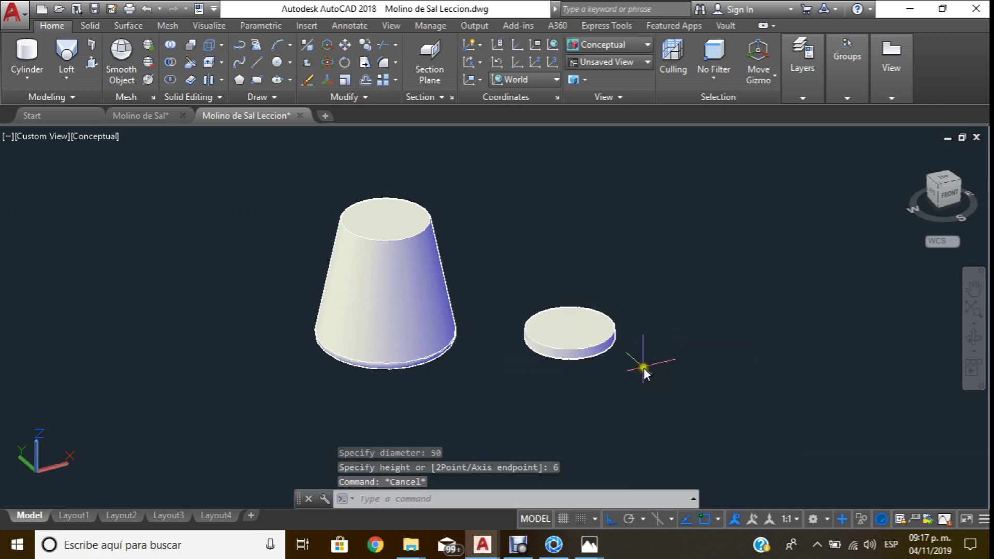
{"action": "scroll", "coordinate": [643, 357], "scroll_direction": "up", "scroll_amount": 3}
{"action": "scroll", "coordinate": [600, 325], "scroll_direction": "up", "scroll_amount": 2}
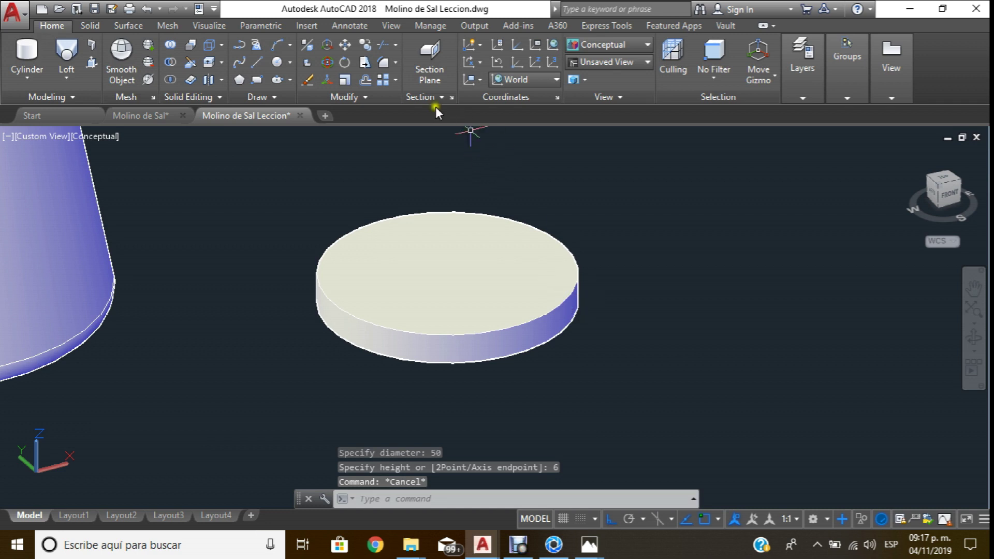
Fillet the disc's top edge at radius 4, then undo that fillet.
{"action": "left_click", "coordinate": [382, 62]}
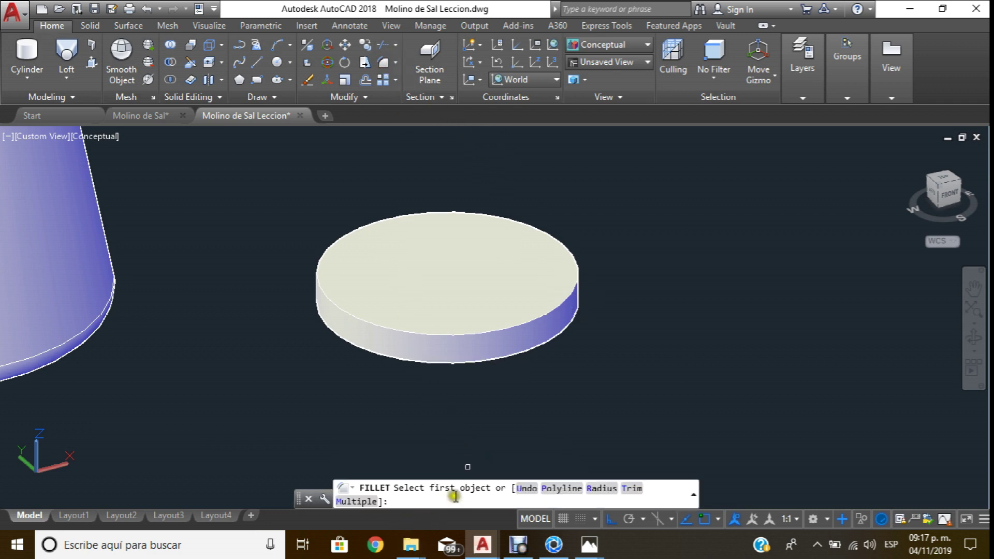
{"action": "left_click", "coordinate": [595, 489]}
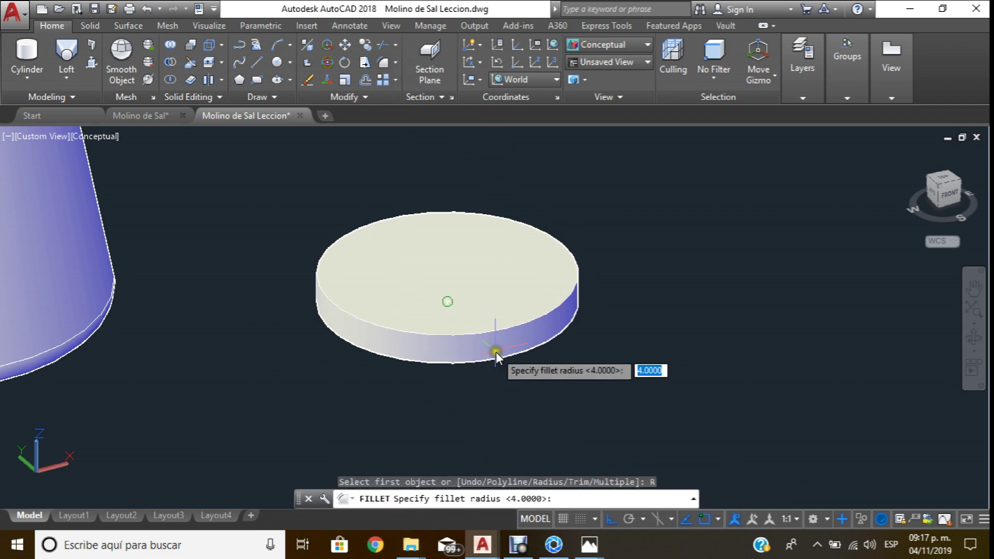
{"action": "key", "text": "Return"}
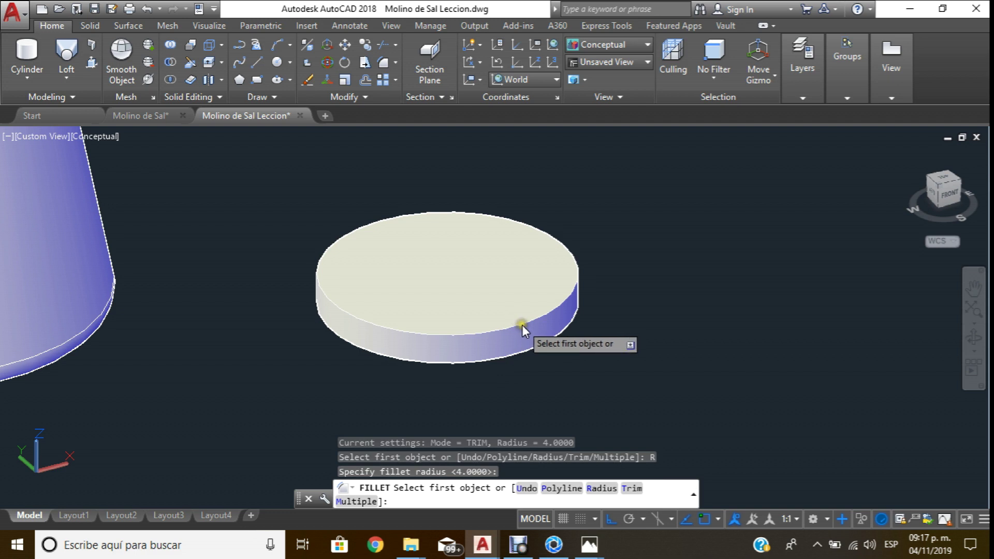
{"action": "left_click", "coordinate": [521, 325]}
{"action": "key", "text": "Return"}
{"action": "key", "text": "Return"}
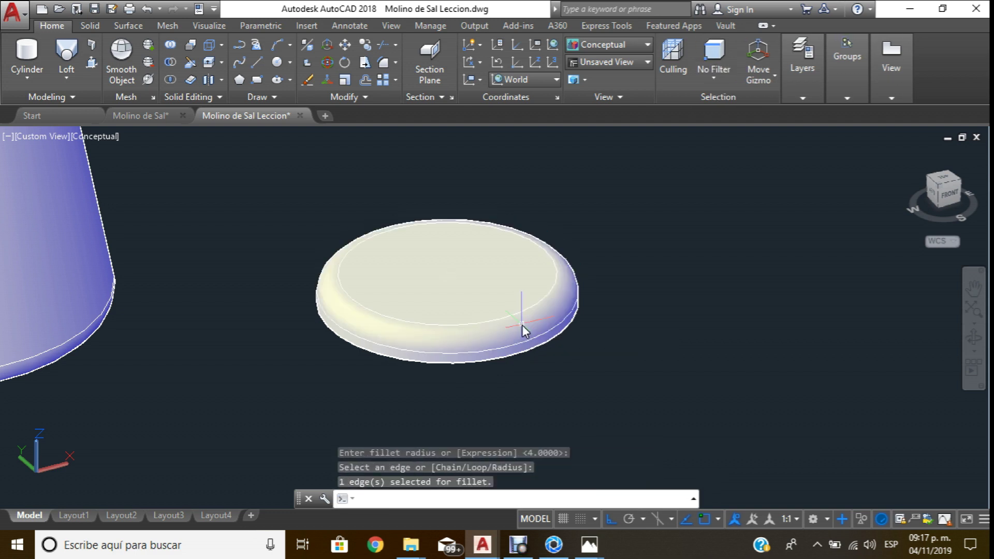
{"action": "scroll", "coordinate": [522, 325], "scroll_direction": "down", "scroll_amount": 5}
{"action": "scroll", "coordinate": [456, 273], "scroll_direction": "up", "scroll_amount": 1}
{"action": "scroll", "coordinate": [473, 282], "scroll_direction": "up", "scroll_amount": 3}
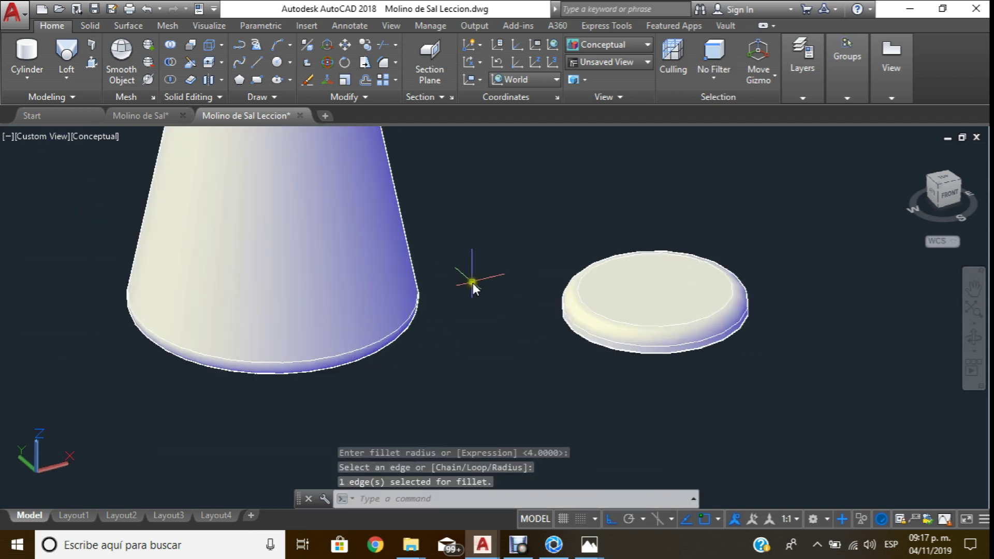
{"action": "scroll", "coordinate": [726, 336], "scroll_direction": "up", "scroll_amount": 3}
{"action": "key", "text": "ctrl+z"}
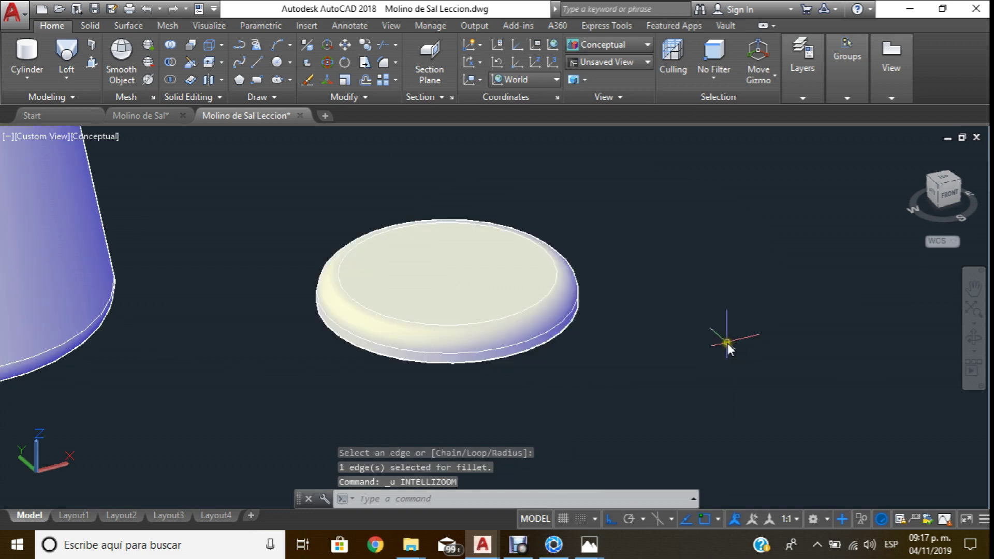
{"action": "key", "text": "ctrl+z"}
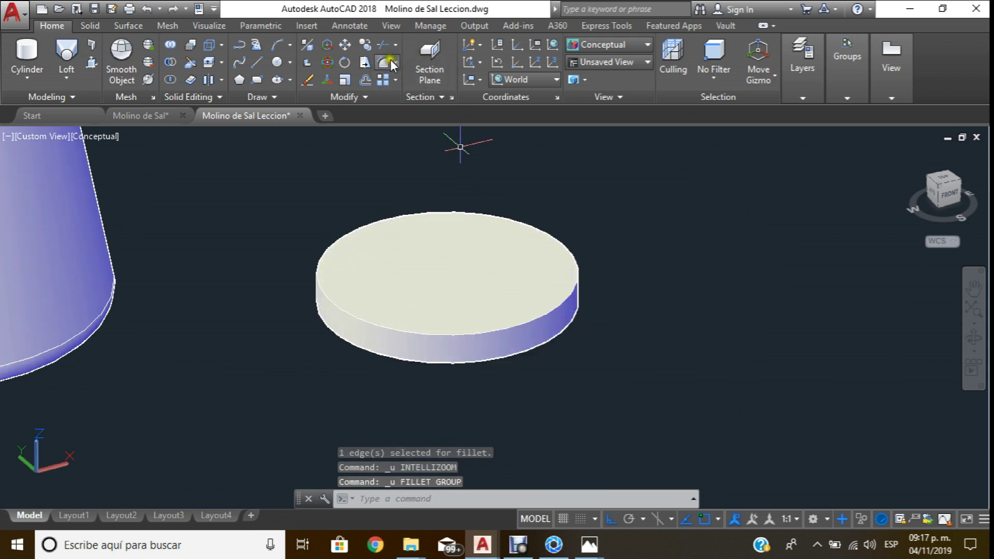
Round the disc's top circular edge with a radius 6 fillet.
{"action": "left_click", "coordinate": [389, 63]}
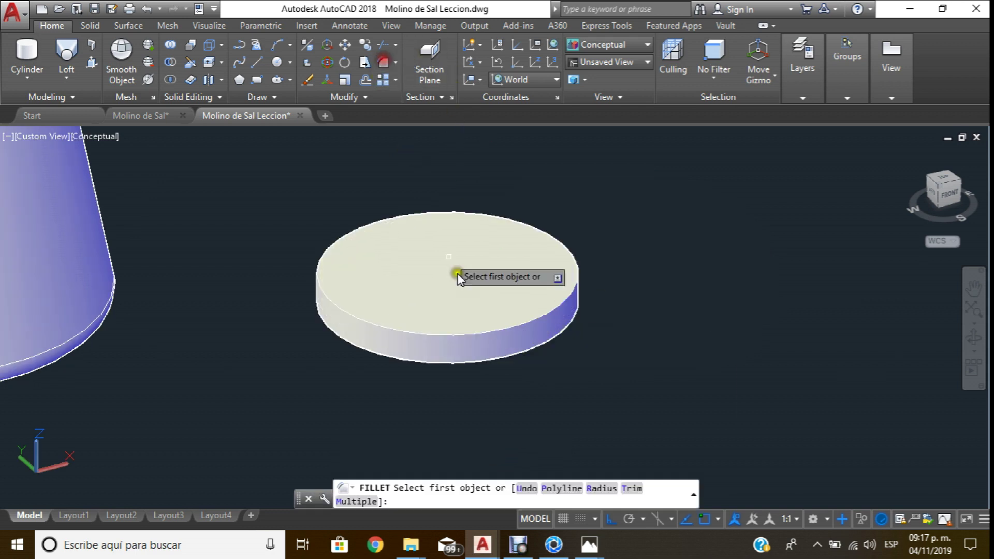
{"action": "left_click", "coordinate": [593, 491]}
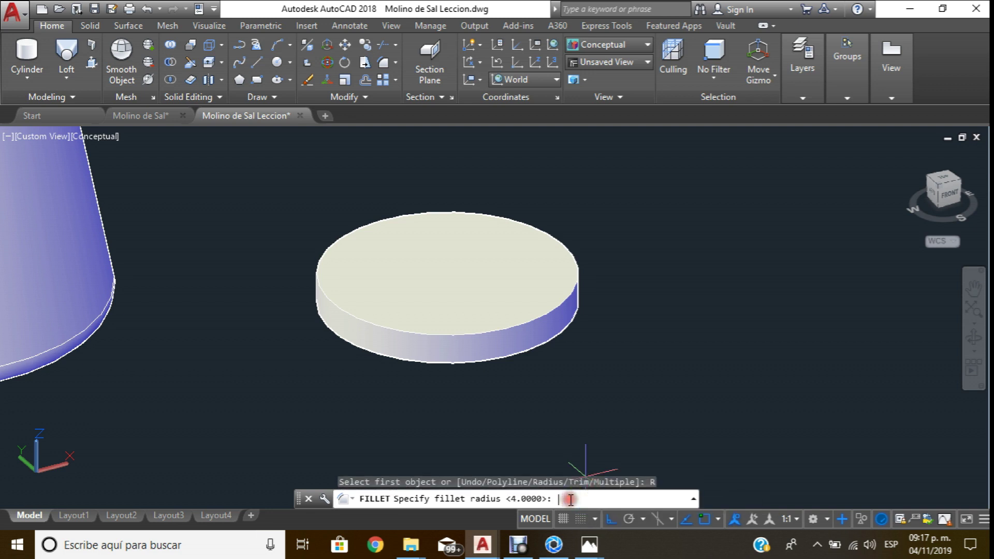
{"action": "type", "text": "6"}
{"action": "key", "text": "Return"}
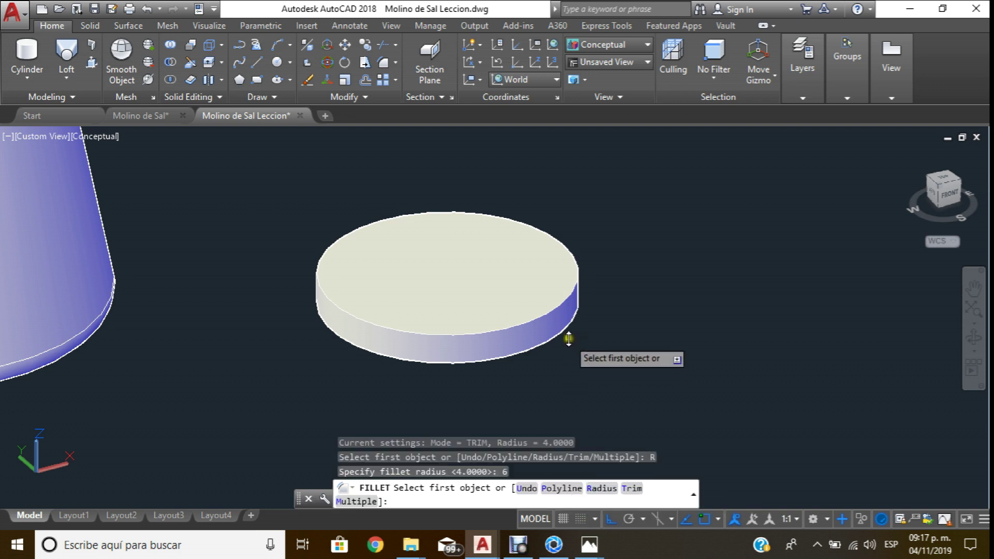
{"action": "left_click", "coordinate": [562, 307]}
{"action": "key", "text": "Return"}
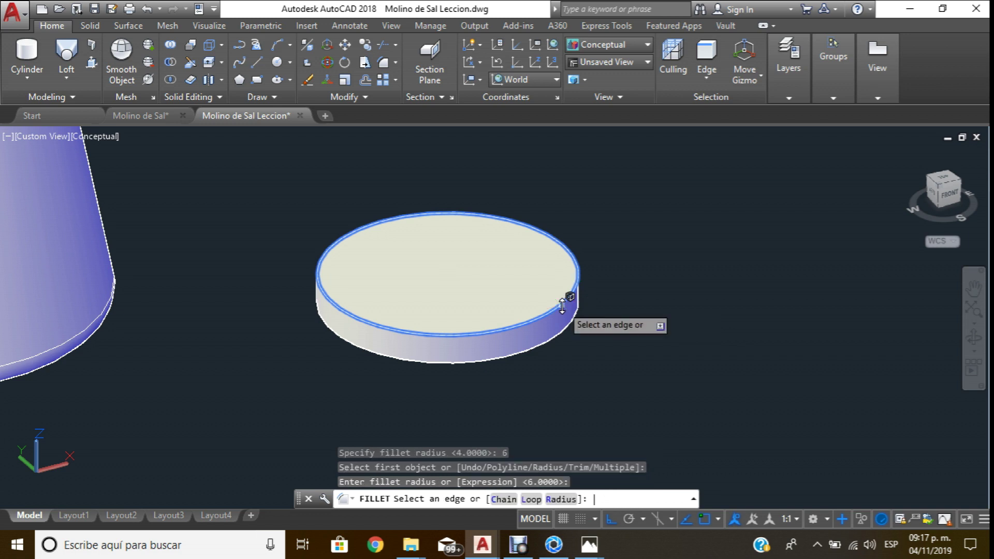
{"action": "key", "text": "Return"}
{"action": "scroll", "coordinate": [553, 294], "scroll_direction": "down", "scroll_amount": 3}
{"action": "scroll", "coordinate": [531, 327], "scroll_direction": "up", "scroll_amount": 2}
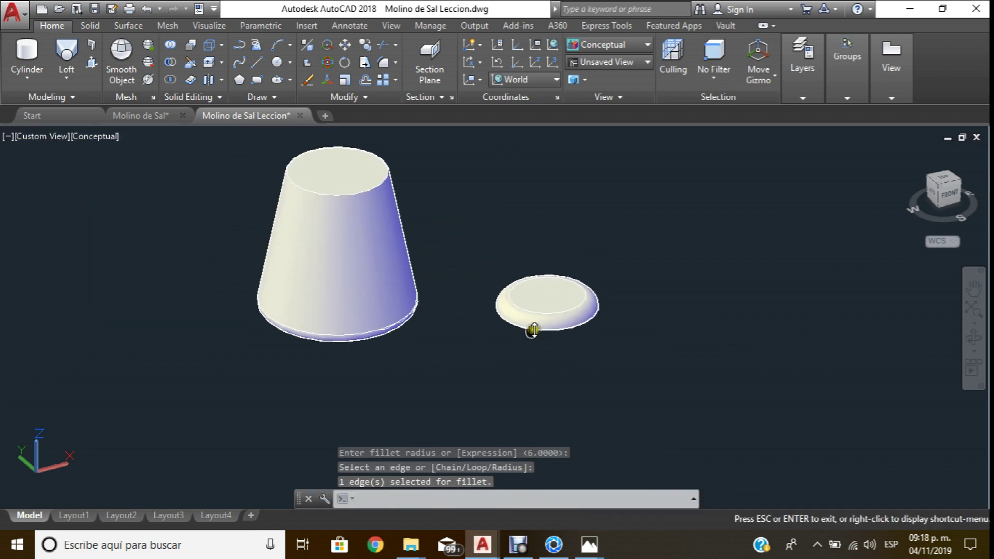
{"action": "scroll", "coordinate": [459, 304], "scroll_direction": "up", "scroll_amount": 2}
Orbit to the underside and move the disc from its centre to the cone's base centre.
{"action": "left_click", "coordinate": [974, 339]}
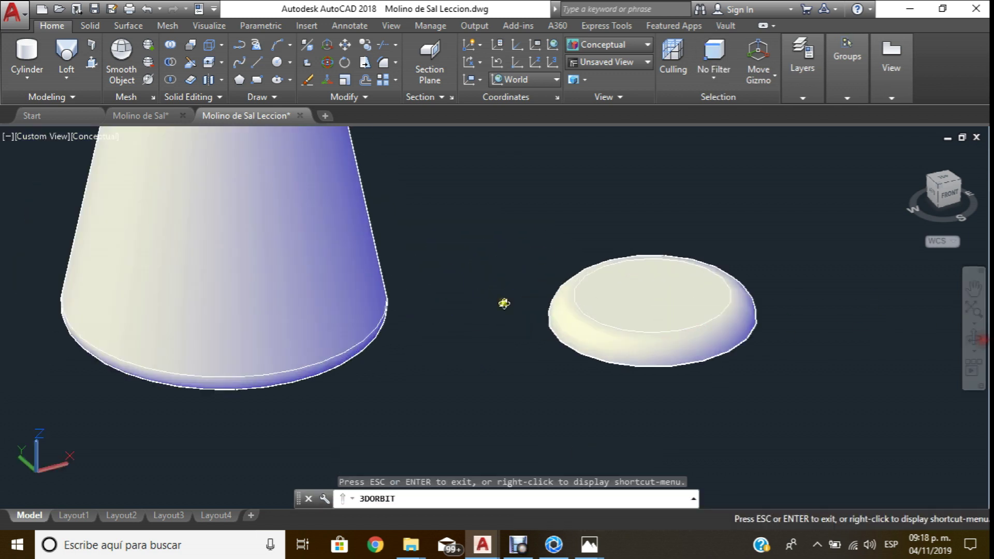
{"action": "left_click_drag", "start_coordinate": [504, 303], "coordinate": [501, 176]}
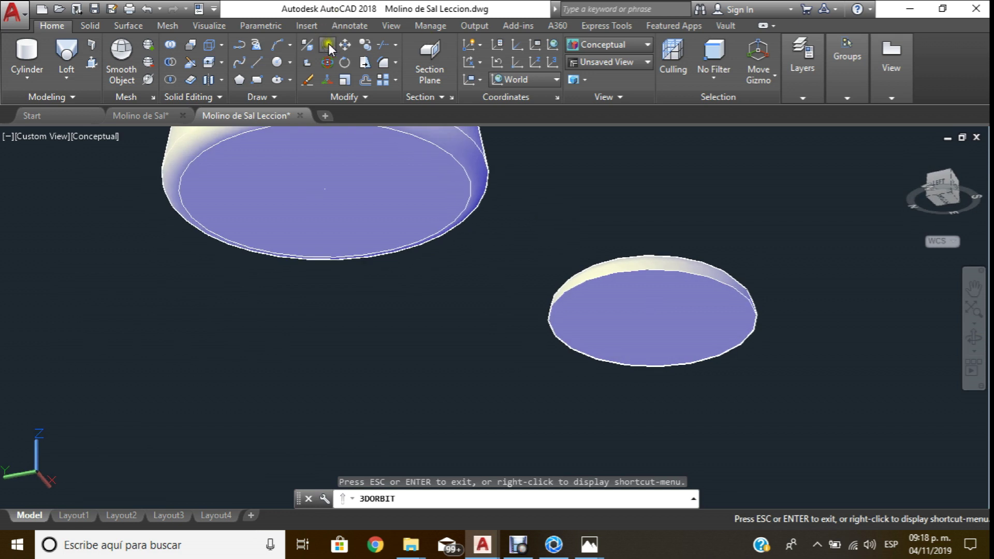
{"action": "left_click", "coordinate": [329, 49]}
{"action": "left_click", "coordinate": [713, 314]}
{"action": "key", "text": "Return"}
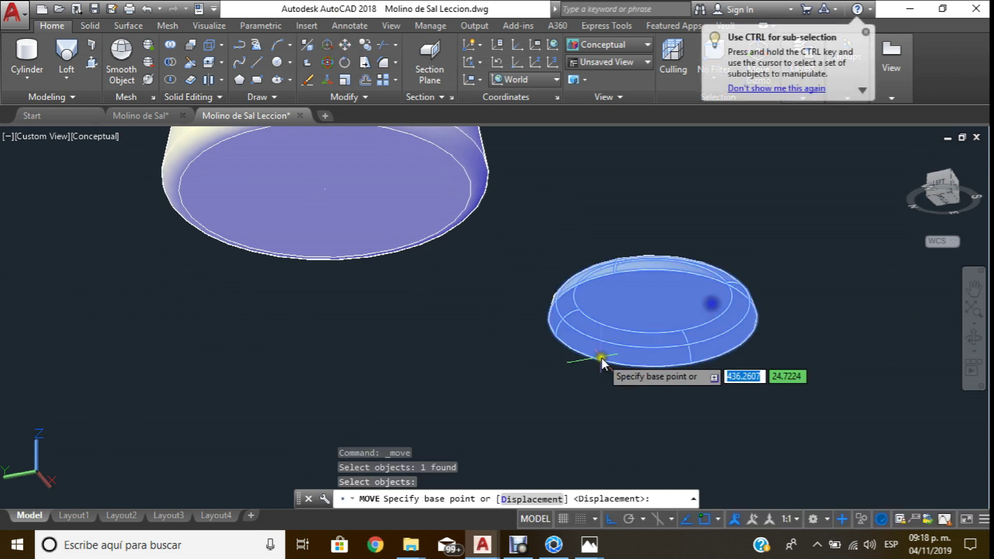
{"action": "left_click", "coordinate": [654, 317]}
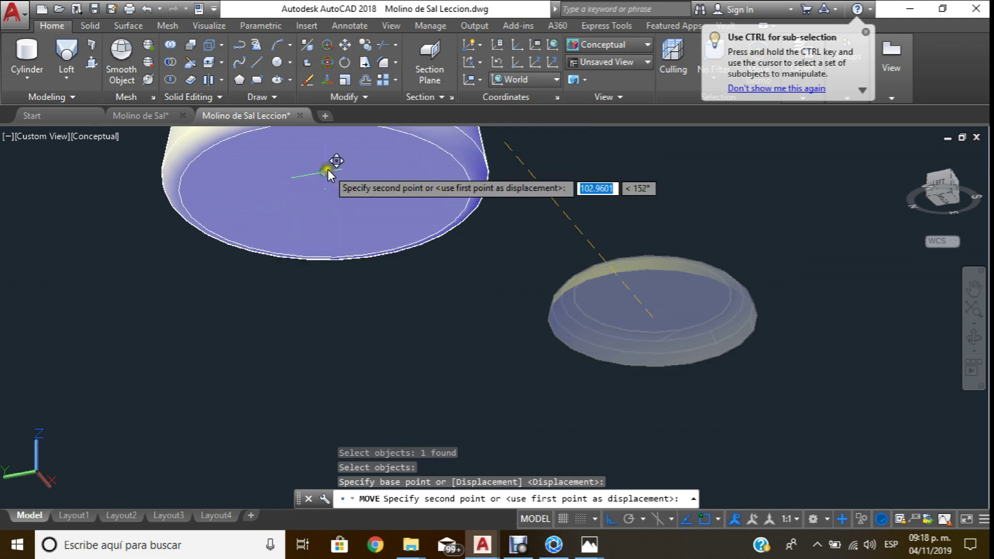
{"action": "scroll", "coordinate": [329, 171], "scroll_direction": "down", "scroll_amount": 3}
{"action": "scroll", "coordinate": [328, 171], "scroll_direction": "up", "scroll_amount": 3}
{"action": "scroll", "coordinate": [330, 191], "scroll_direction": "up", "scroll_amount": 3}
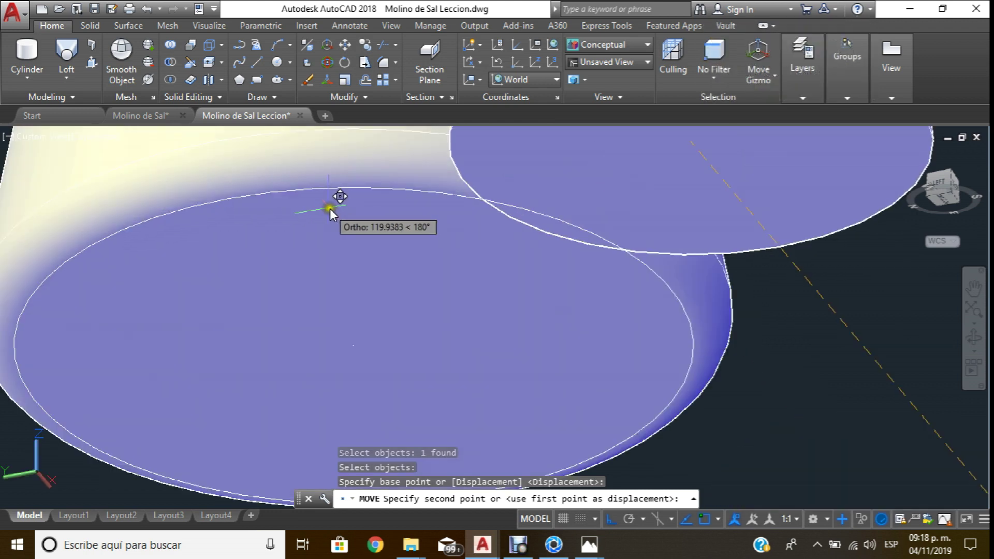
{"action": "left_click", "coordinate": [355, 346]}
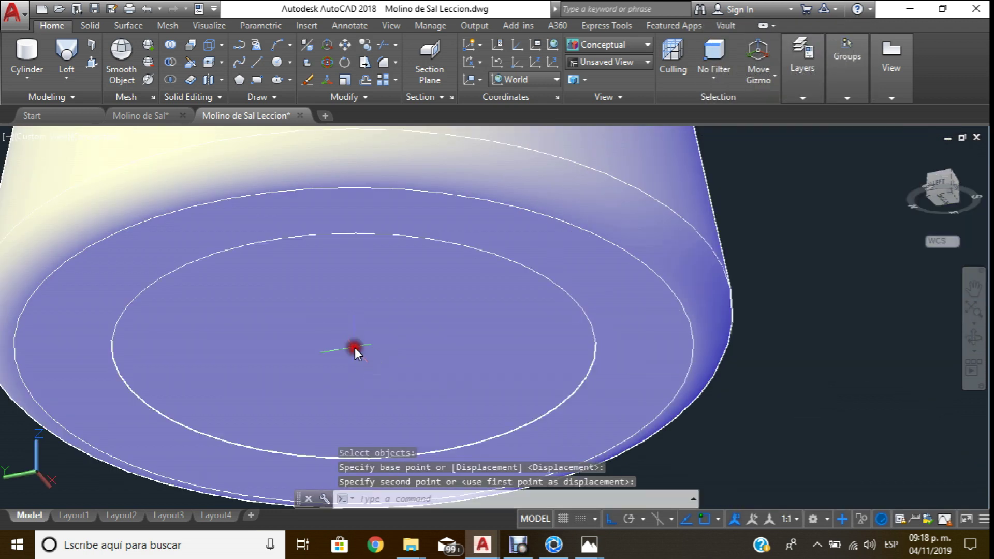
{"action": "scroll", "coordinate": [355, 347], "scroll_direction": "down", "scroll_amount": 3}
{"action": "scroll", "coordinate": [369, 284], "scroll_direction": "up", "scroll_amount": 1}
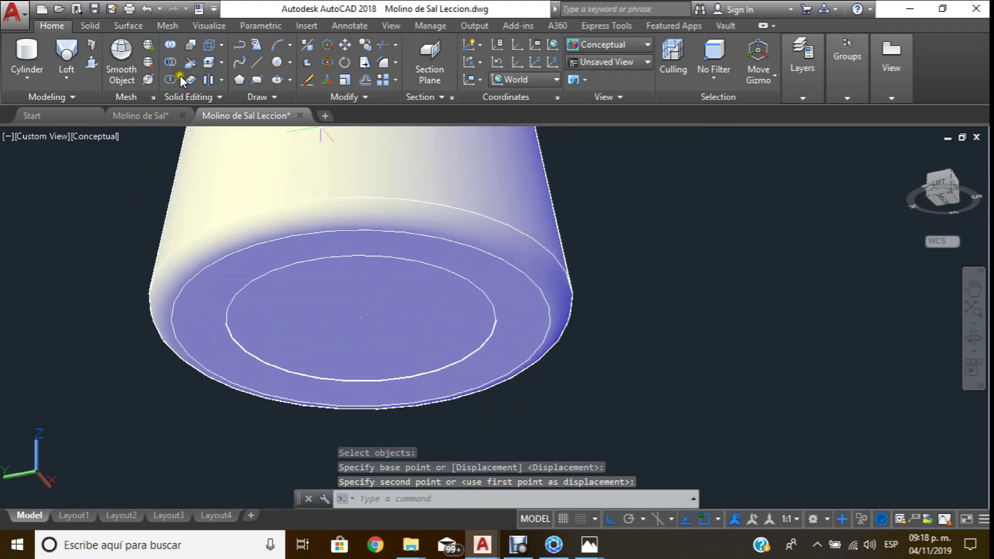
Subtract the disc from the cone, leaving a recess in its underside.
{"action": "left_click", "coordinate": [173, 61]}
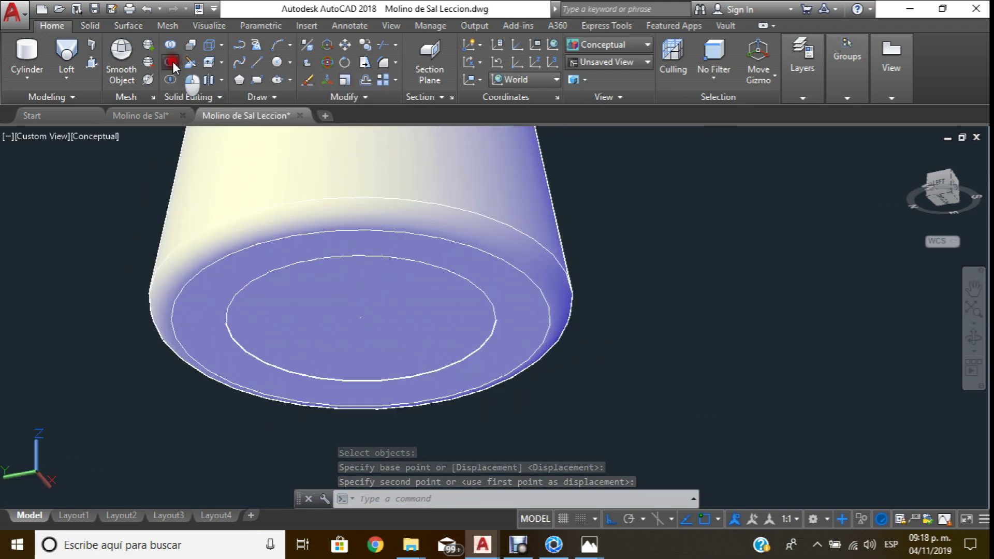
{"action": "left_click", "coordinate": [554, 284]}
{"action": "key", "text": "Return"}
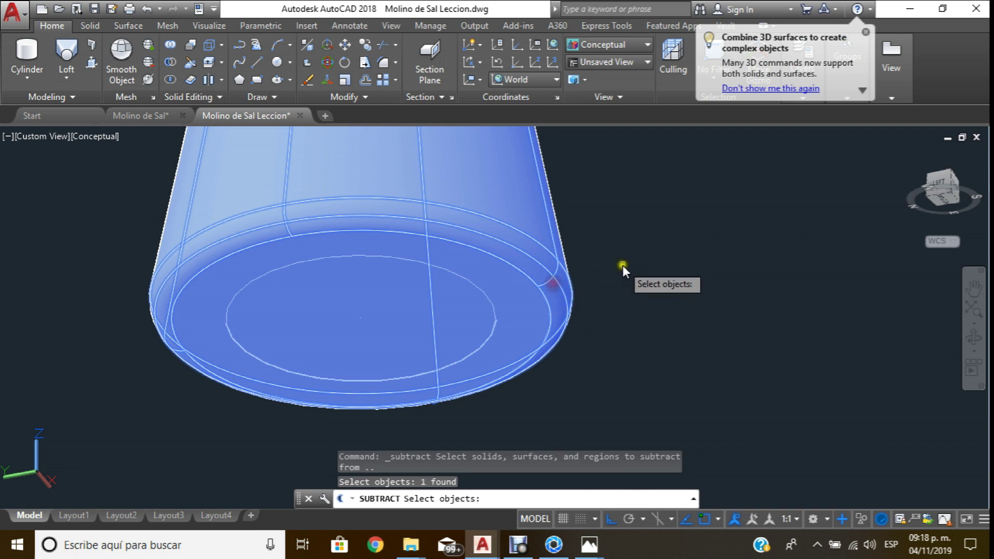
{"action": "left_click", "coordinate": [480, 306]}
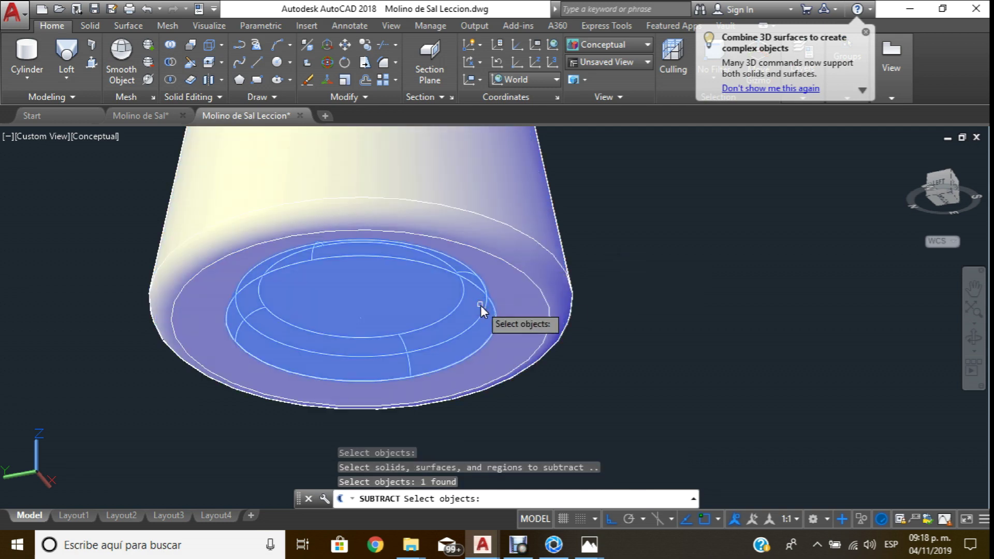
{"action": "key", "text": "Return"}
{"action": "mouse_move", "coordinate": [674, 304]}
{"action": "middle_mouse_down", "text": "shift"}
{"action": "mouse_move", "coordinate": [368, 267]}
{"action": "mouse_move", "coordinate": [440, 195]}
{"action": "mouse_move", "coordinate": [437, 281]}
{"action": "mouse_move", "coordinate": [458, 330]}
{"action": "mouse_move", "coordinate": [466, 302]}
{"action": "mouse_move", "coordinate": [466, 324]}
{"action": "middle_mouse_up", "text": "shift"}
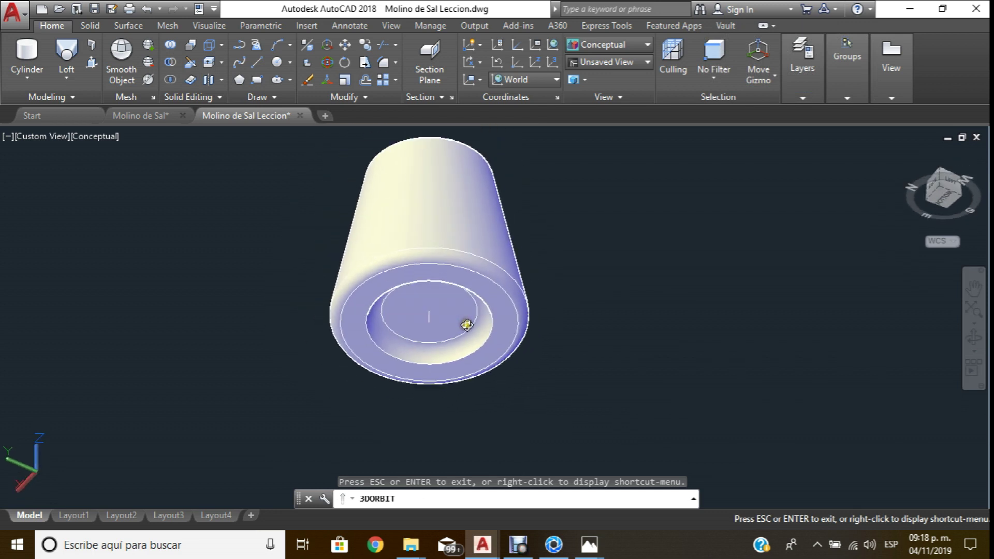
{"action": "scroll", "coordinate": [473, 326], "scroll_direction": "up", "scroll_amount": 3}
{"action": "scroll", "coordinate": [472, 326], "scroll_direction": "up", "scroll_amount": 2}
{"action": "left_click", "coordinate": [386, 60]}
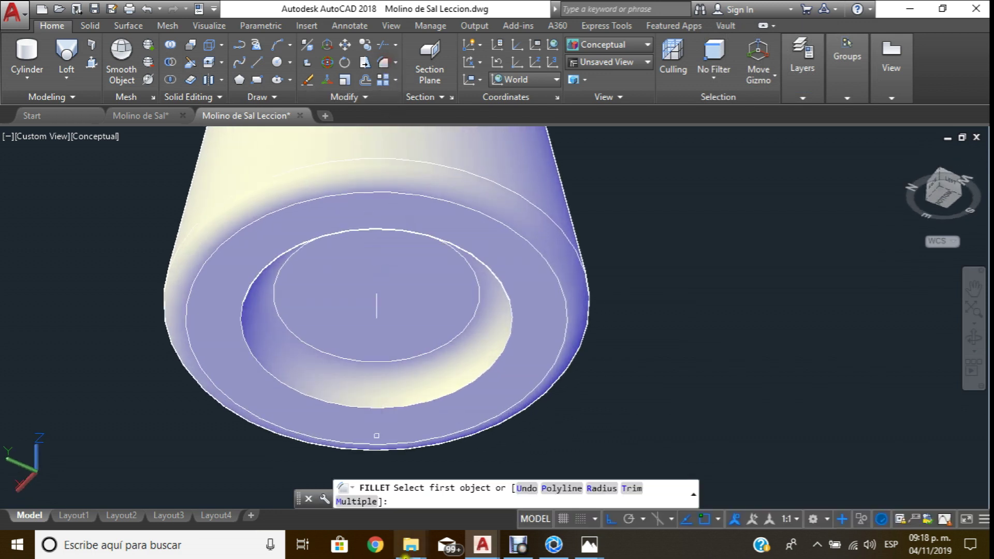
In the Molino de Sal layout, try filleting the left groove corner, then cancel.
{"action": "left_click", "coordinate": [426, 461]}
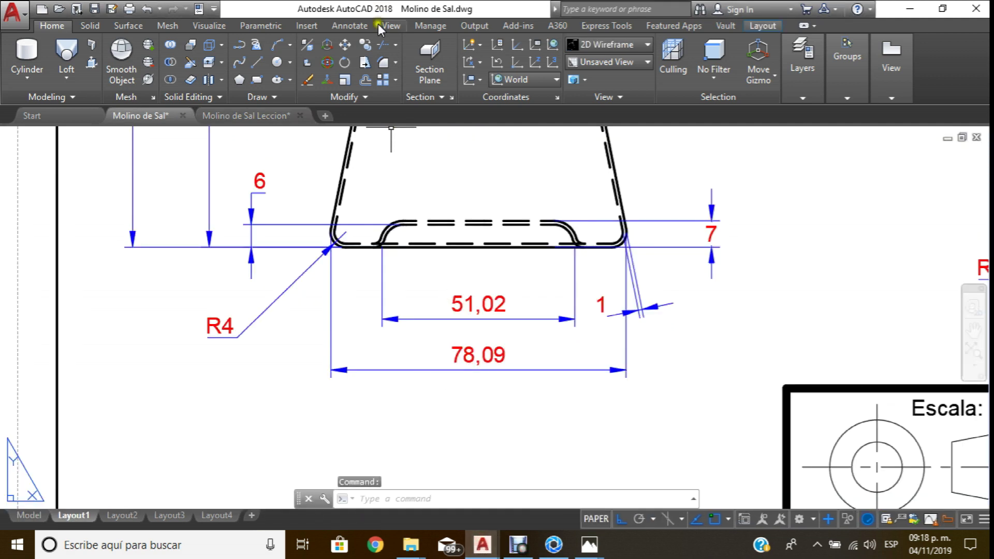
{"action": "left_click", "coordinate": [381, 63]}
{"action": "scroll", "coordinate": [580, 257], "scroll_direction": "up", "scroll_amount": 4}
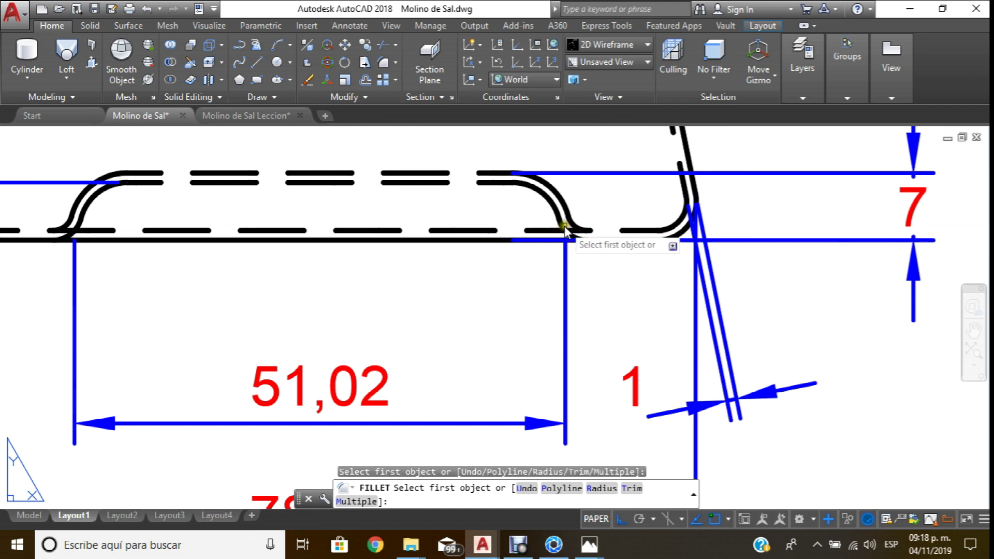
{"action": "left_click", "coordinate": [565, 228]}
{"action": "key", "text": "Escape"}
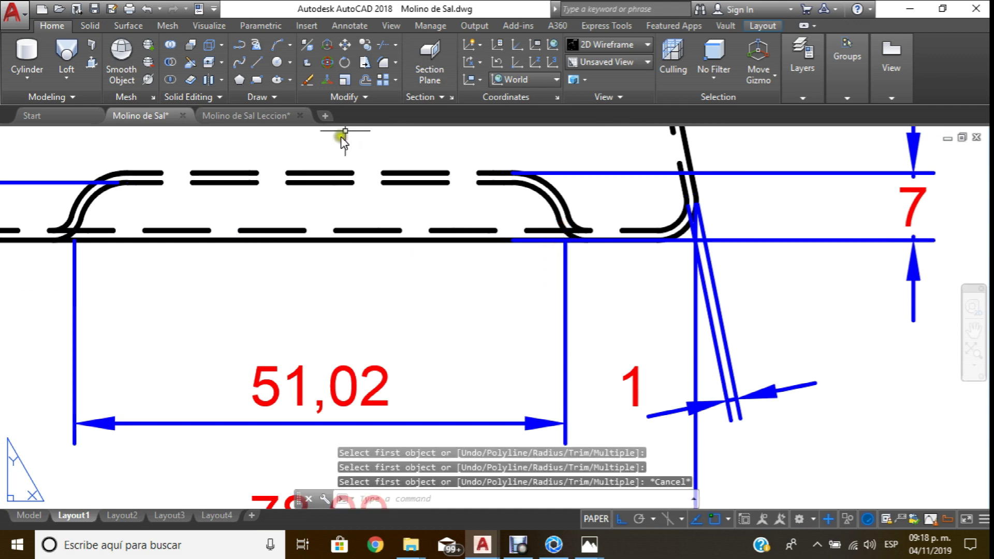
{"action": "left_click", "coordinate": [387, 64]}
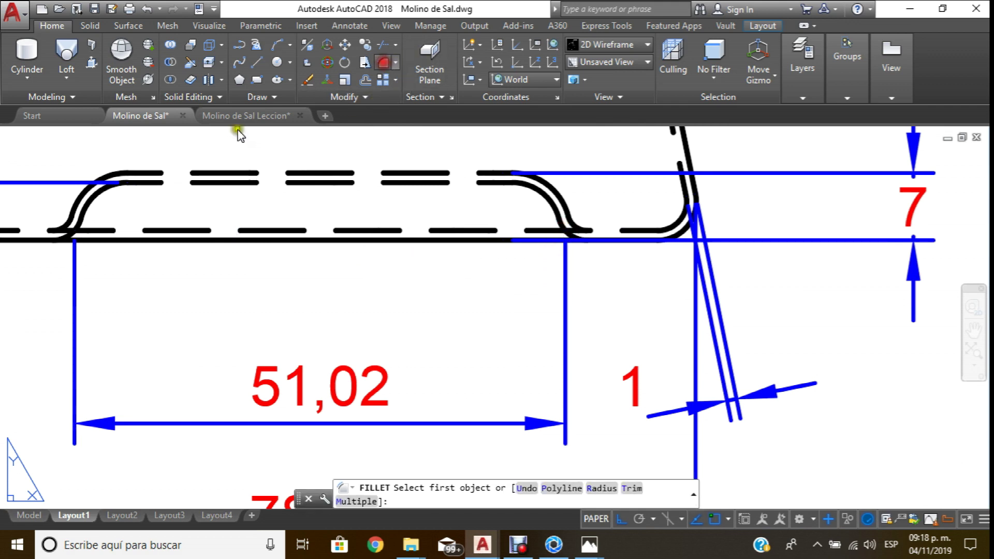
{"action": "left_click", "coordinate": [80, 225]}
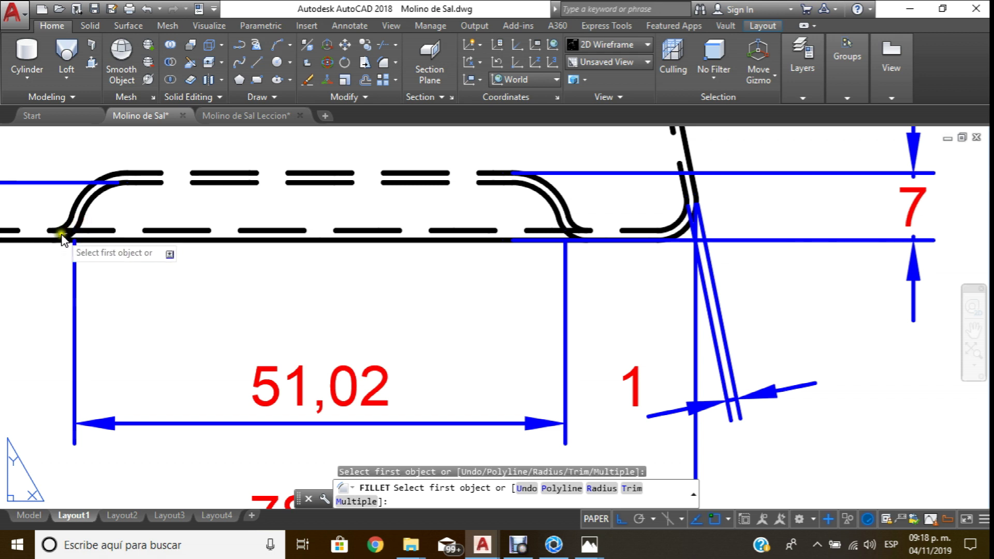
{"action": "scroll", "coordinate": [61, 239], "scroll_direction": "up", "scroll_amount": 5}
{"action": "left_click", "coordinate": [86, 238]}
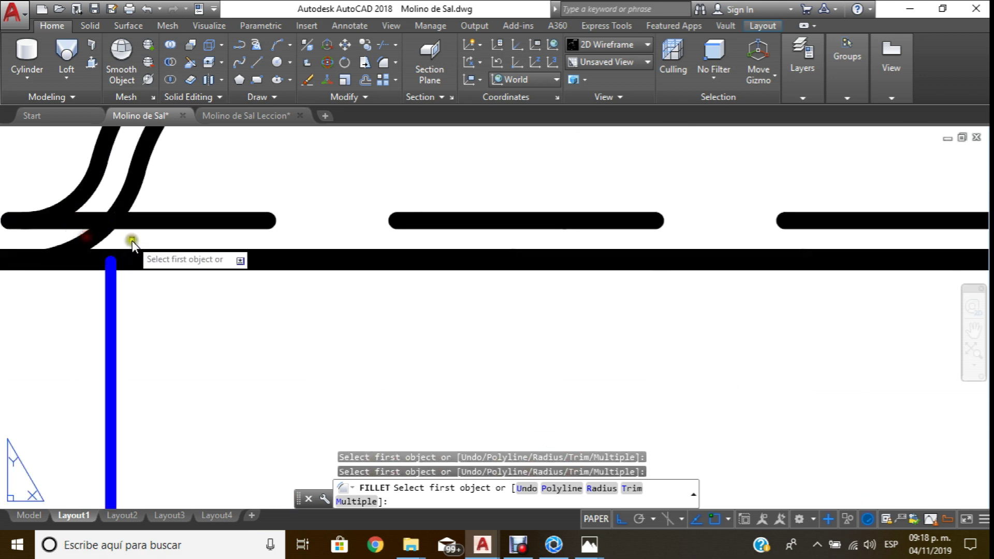
{"action": "left_click", "coordinate": [119, 197]}
{"action": "scroll", "coordinate": [118, 203], "scroll_direction": "down", "scroll_amount": 5}
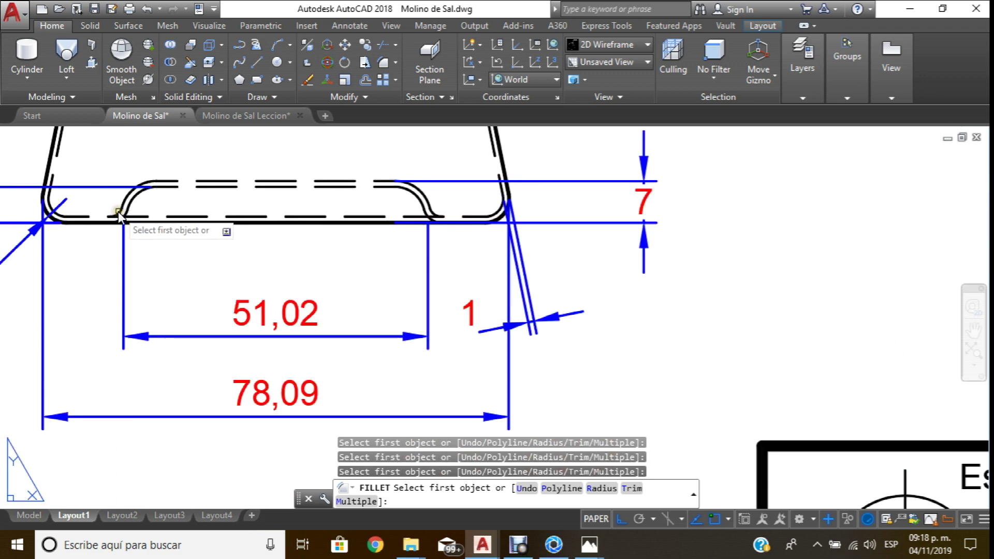
{"action": "left_click", "coordinate": [117, 211]}
{"action": "scroll", "coordinate": [265, 249], "scroll_direction": "down", "scroll_amount": 5}
{"action": "key", "text": "Escape"}
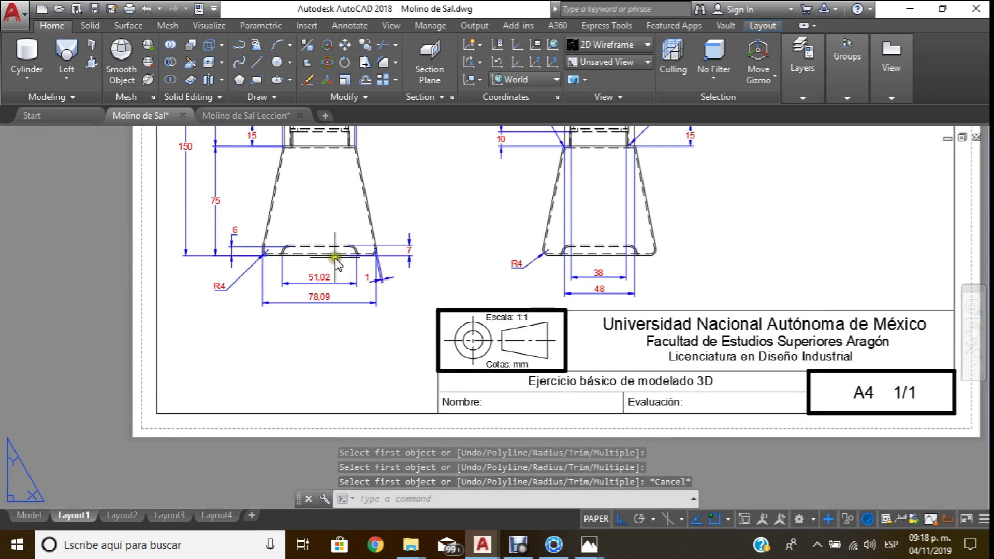
In the view with widths 38 and 48, try filleting both groove corners, then cancel.
{"action": "scroll", "coordinate": [453, 288], "scroll_direction": "up", "scroll_amount": 4}
{"action": "scroll", "coordinate": [400, 260], "scroll_direction": "down", "scroll_amount": 1}
{"action": "middle_click_drag", "start_coordinate": [689, 266], "coordinate": [264, 310]}
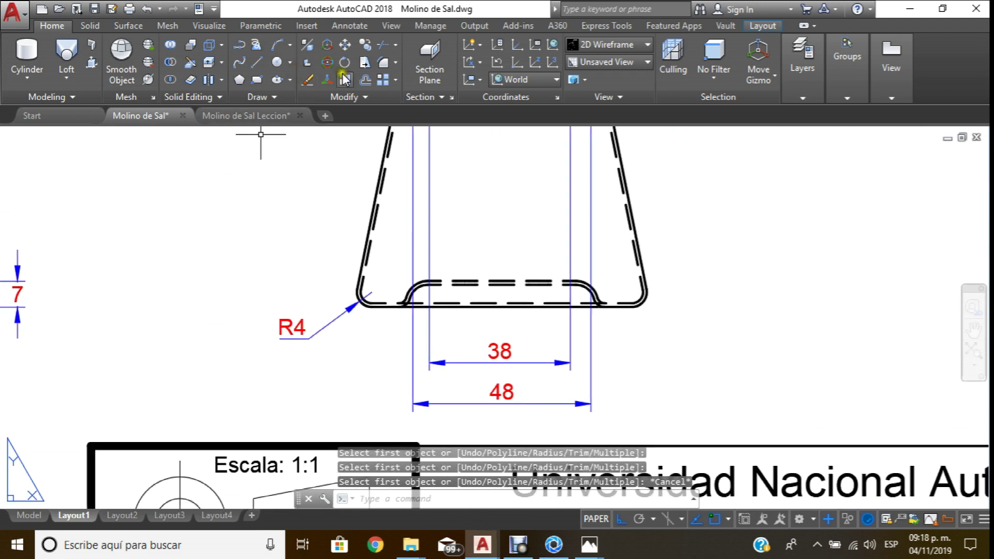
{"action": "left_click", "coordinate": [381, 63]}
{"action": "scroll", "coordinate": [424, 289], "scroll_direction": "up", "scroll_amount": 1}
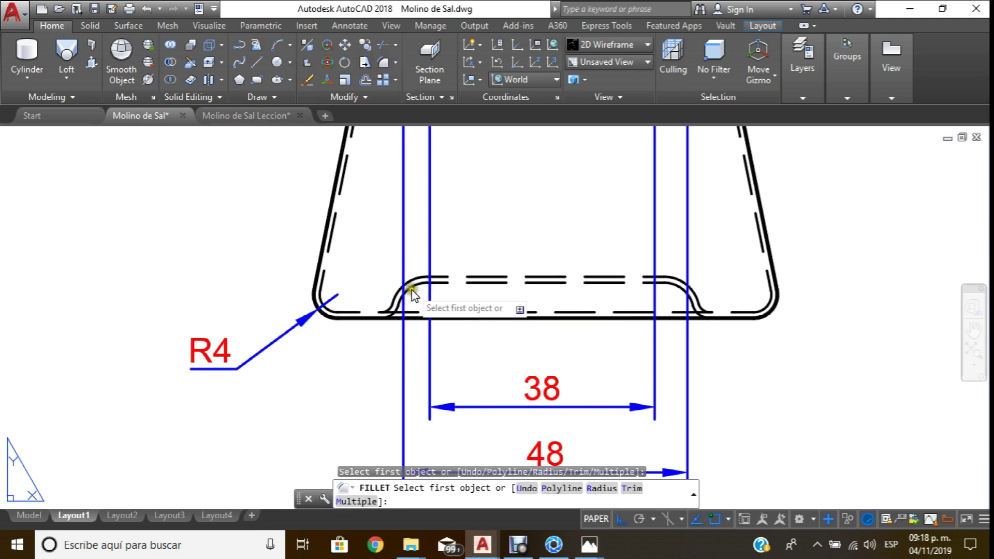
{"action": "left_click", "coordinate": [413, 294]}
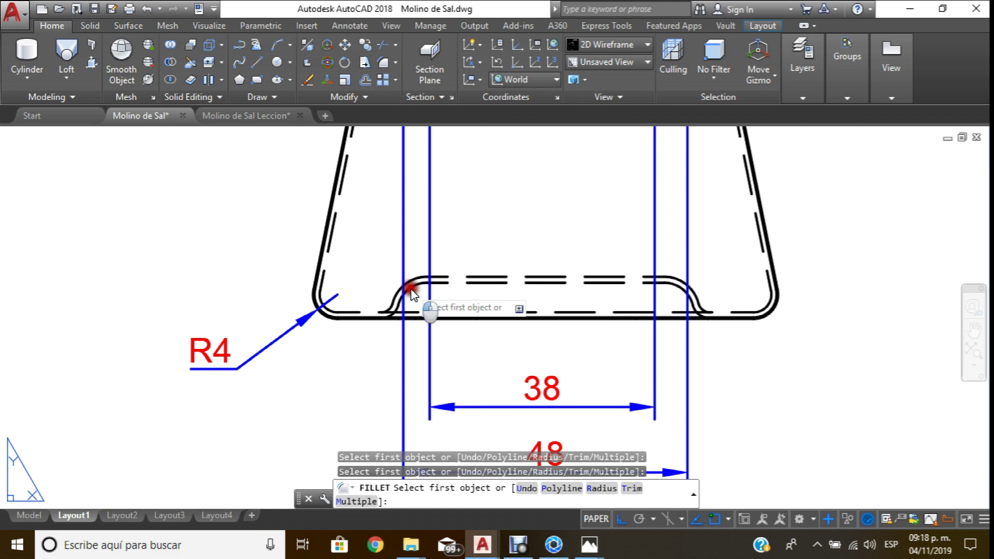
{"action": "left_click", "coordinate": [692, 293]}
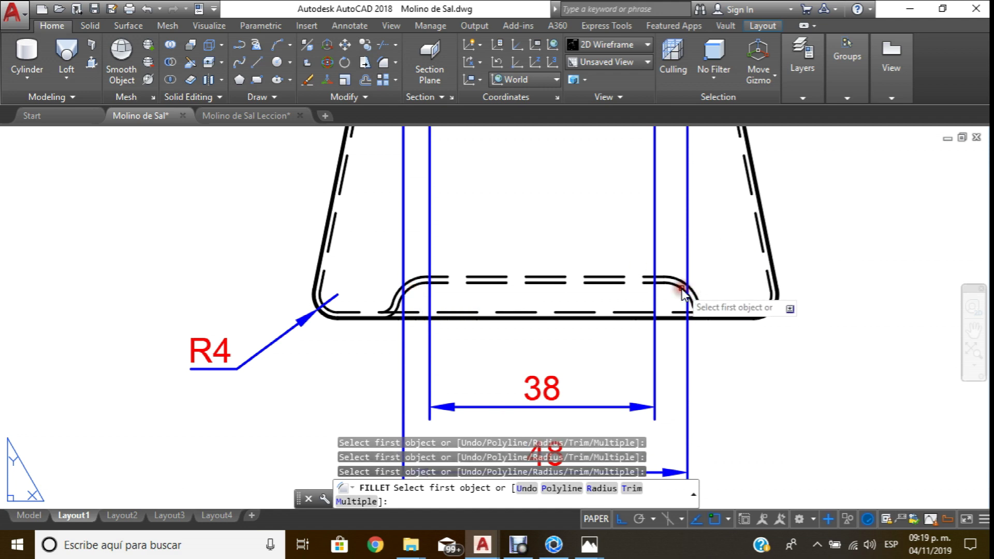
{"action": "scroll", "coordinate": [682, 294], "scroll_direction": "down", "scroll_amount": 5}
{"action": "scroll", "coordinate": [694, 284], "scroll_direction": "up", "scroll_amount": 7}
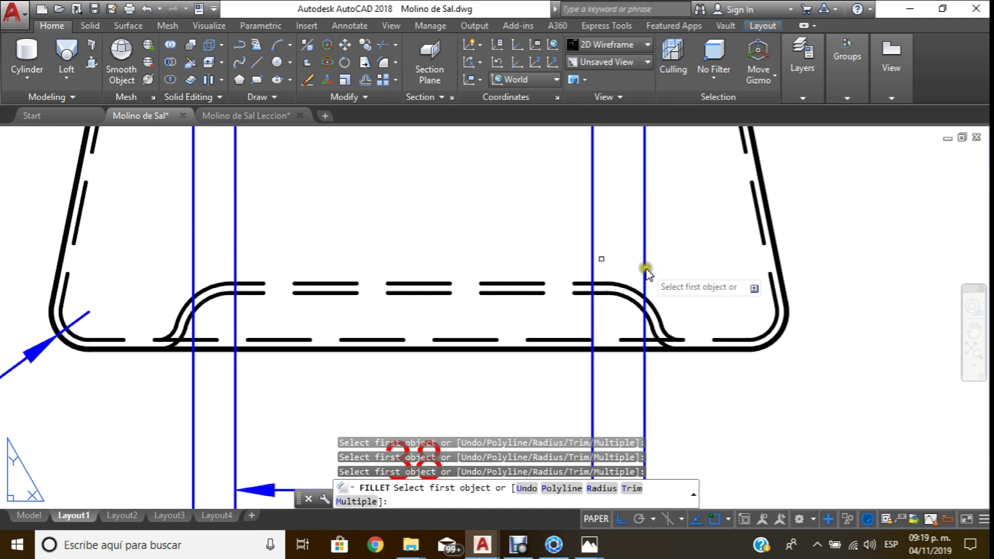
{"action": "key", "text": "Escape"}
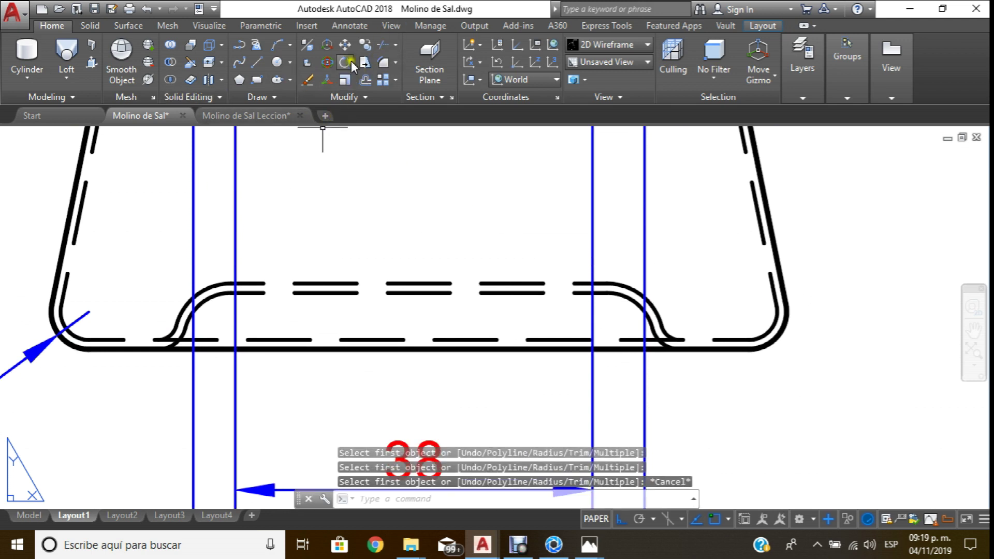
{"action": "left_click", "coordinate": [374, 24]}
Add an R5 radius dimension to the right groove arc, then glance at the Leccion drawing.
{"action": "left_click", "coordinate": [289, 80]}
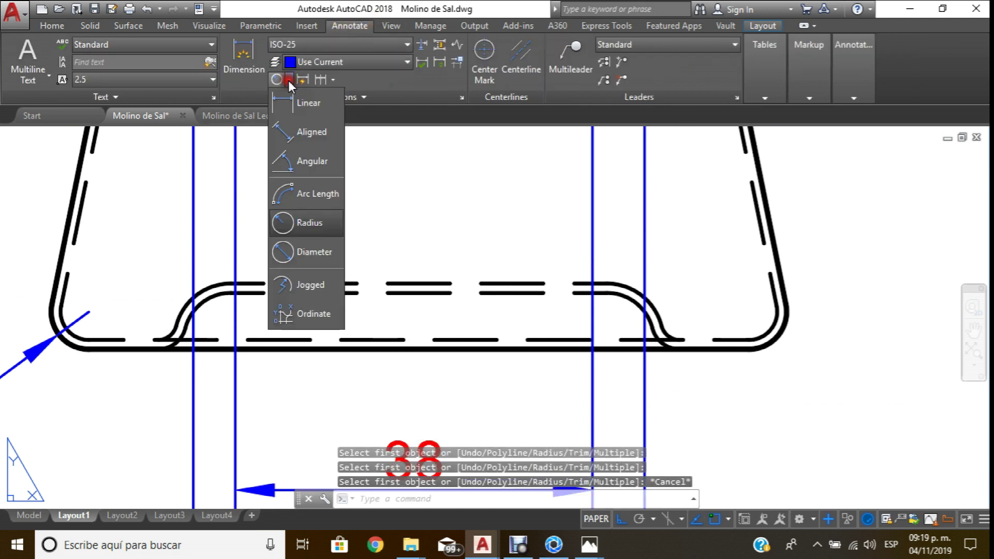
{"action": "left_click", "coordinate": [289, 217]}
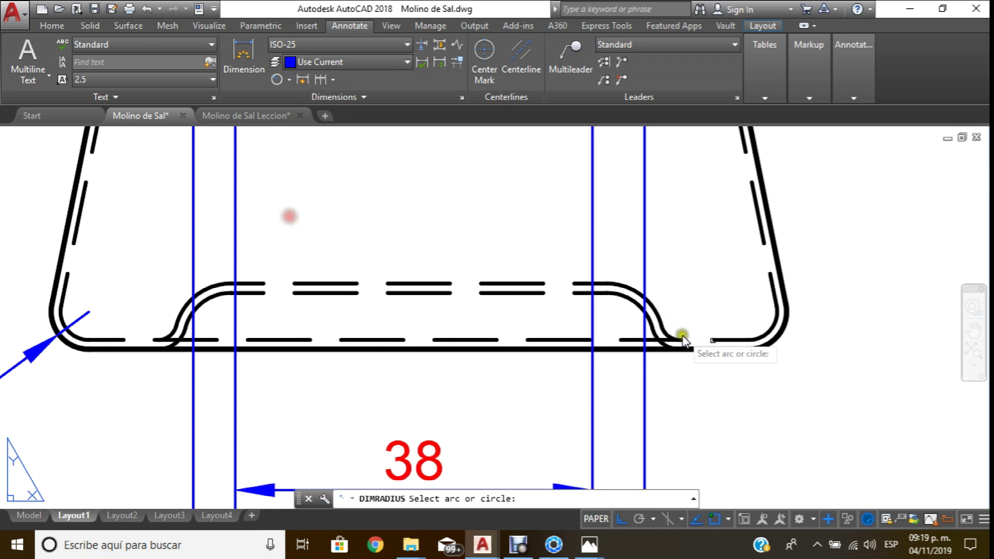
{"action": "left_click", "coordinate": [641, 310]}
{"action": "scroll", "coordinate": [629, 326], "scroll_direction": "down", "scroll_amount": 3}
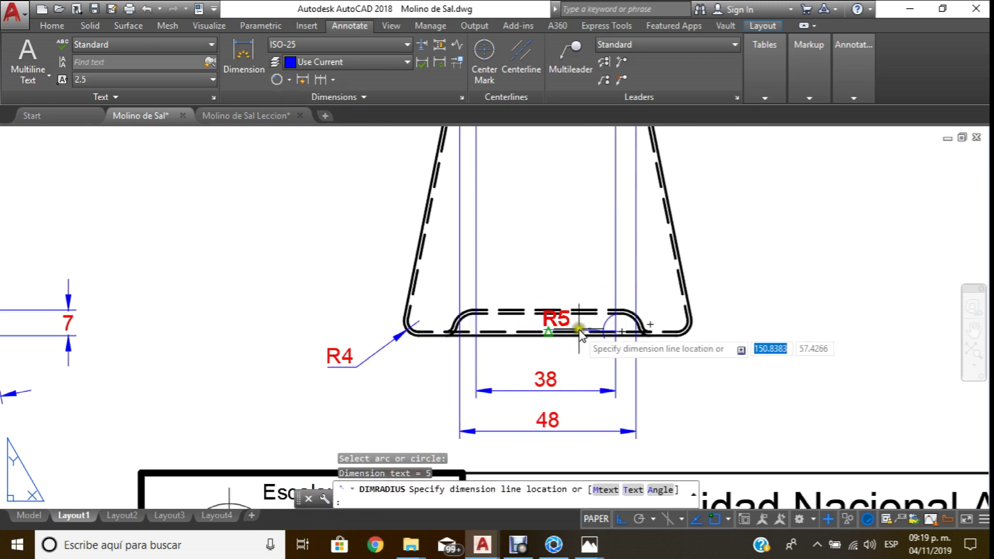
{"action": "scroll", "coordinate": [580, 332], "scroll_direction": "down", "scroll_amount": 5}
{"action": "scroll", "coordinate": [654, 279], "scroll_direction": "up", "scroll_amount": 2}
{"action": "scroll", "coordinate": [637, 290], "scroll_direction": "up", "scroll_amount": 4}
{"action": "left_click", "coordinate": [642, 311]}
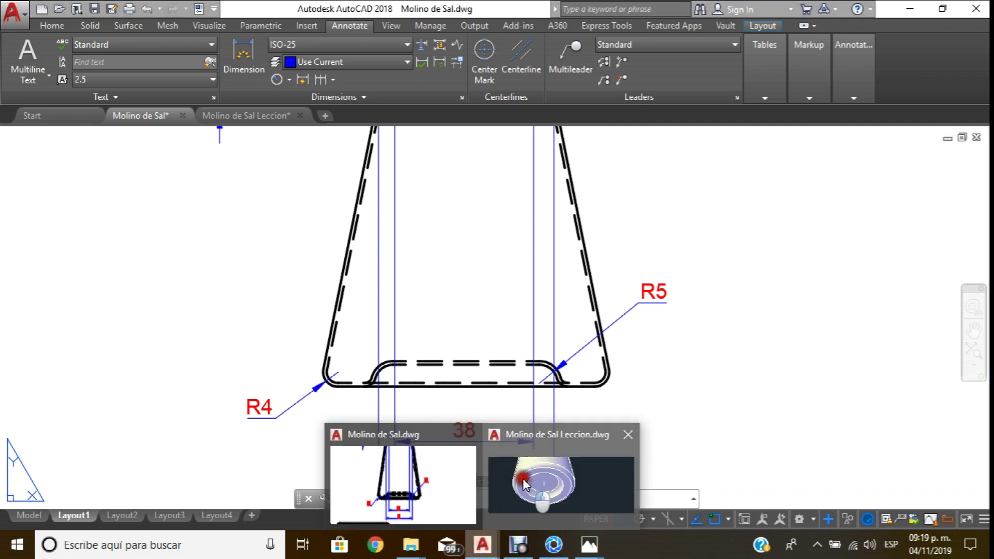
{"action": "mouse_move", "coordinate": [481, 545]}
{"action": "left_click", "coordinate": [523, 478]}
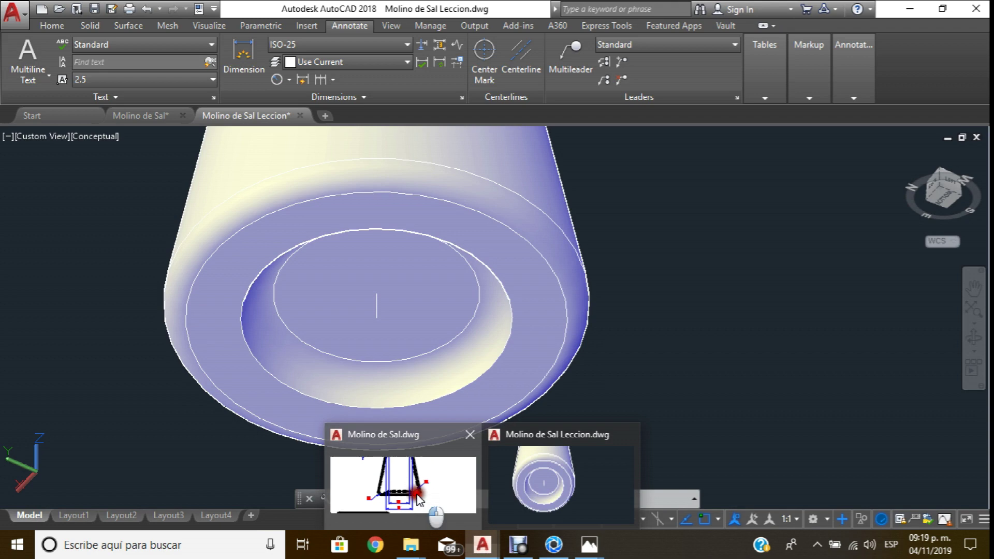
{"action": "left_click", "coordinate": [430, 508]}
Dimension the left groove corner arc with an R3 radius.
{"action": "scroll", "coordinate": [335, 406], "scroll_direction": "up", "scroll_amount": 2}
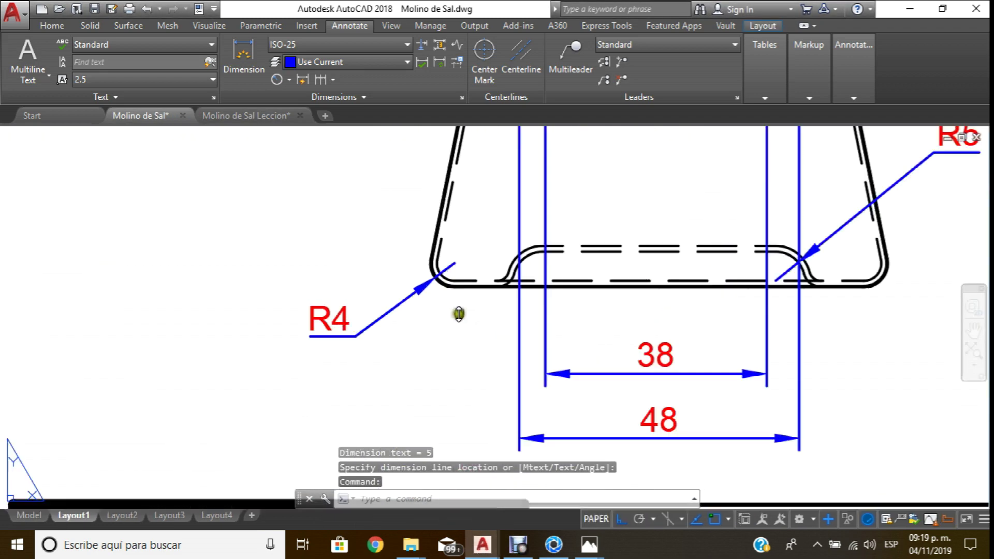
{"action": "scroll", "coordinate": [455, 314], "scroll_direction": "up", "scroll_amount": 2}
{"action": "left_click", "coordinate": [277, 80]}
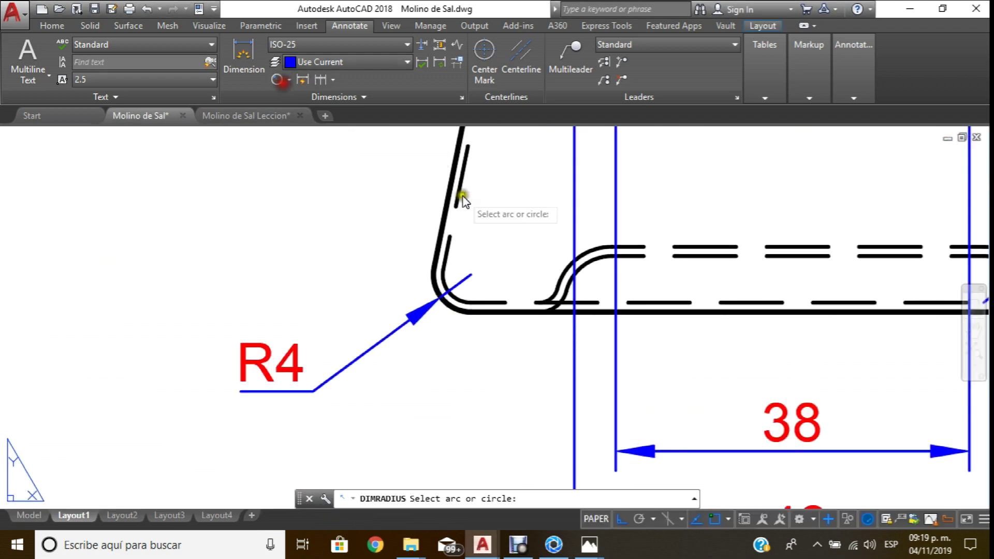
{"action": "left_click", "coordinate": [558, 304]}
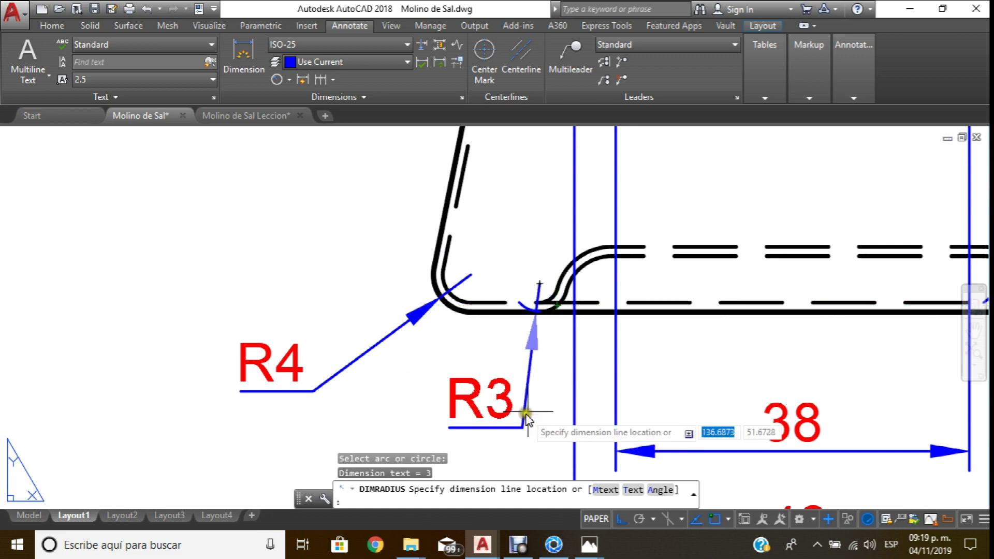
{"action": "left_click", "coordinate": [672, 372]}
Pan to the 38 and 48 dimensions, then switch to the Molino de Sal Leccion model.
{"action": "scroll", "coordinate": [675, 359], "scroll_direction": "down", "scroll_amount": 3}
{"action": "scroll", "coordinate": [675, 359], "scroll_direction": "down", "scroll_amount": 2}
{"action": "scroll", "coordinate": [705, 371], "scroll_direction": "up", "scroll_amount": 5}
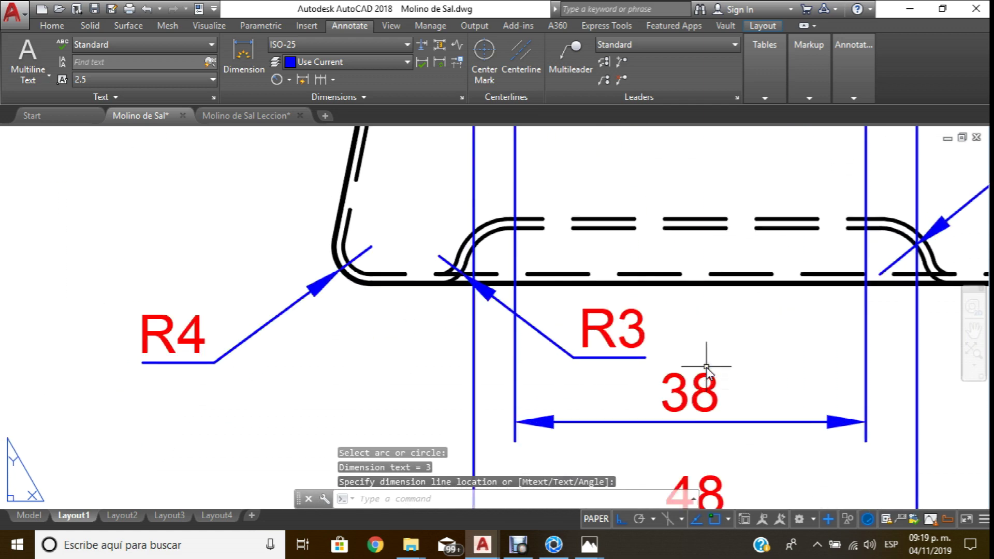
{"action": "middle_click_drag", "start_coordinate": [706, 370], "coordinate": [690, 201]}
{"action": "scroll", "coordinate": [686, 276], "scroll_direction": "down", "scroll_amount": 2}
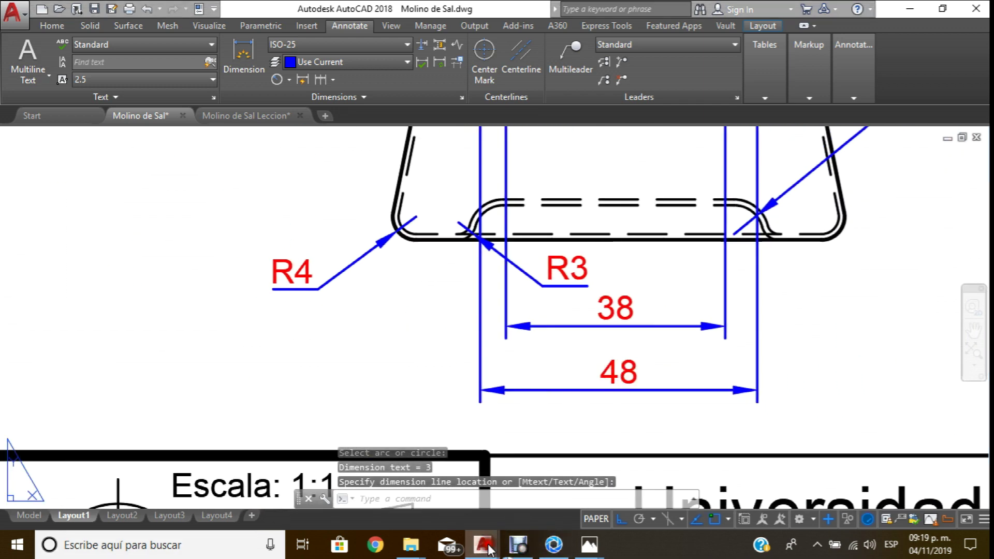
{"action": "left_click", "coordinate": [526, 483]}
{"action": "key", "text": "ctrl+Tab"}
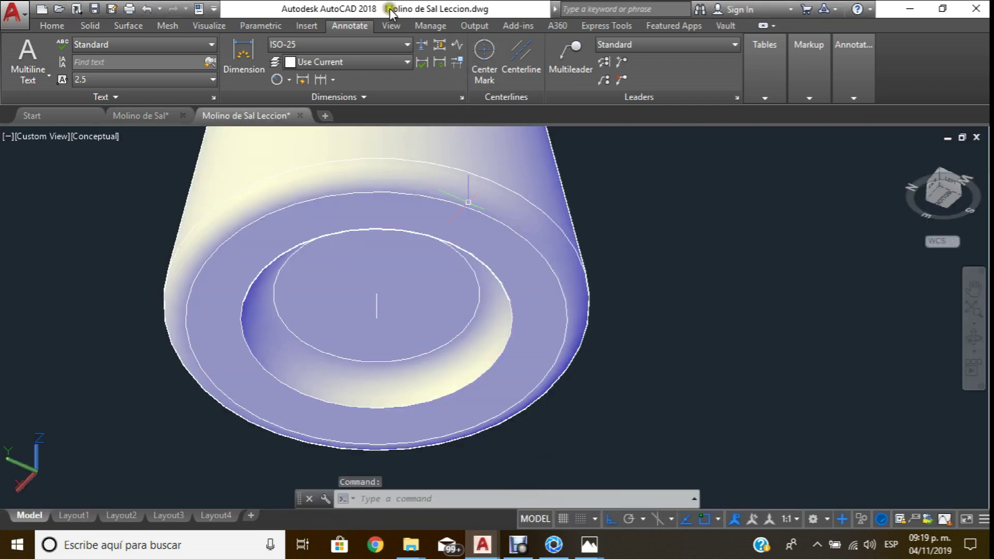
Fillet the inner ring edge of the cone's recess with radius 3.
{"action": "left_click", "coordinate": [55, 25]}
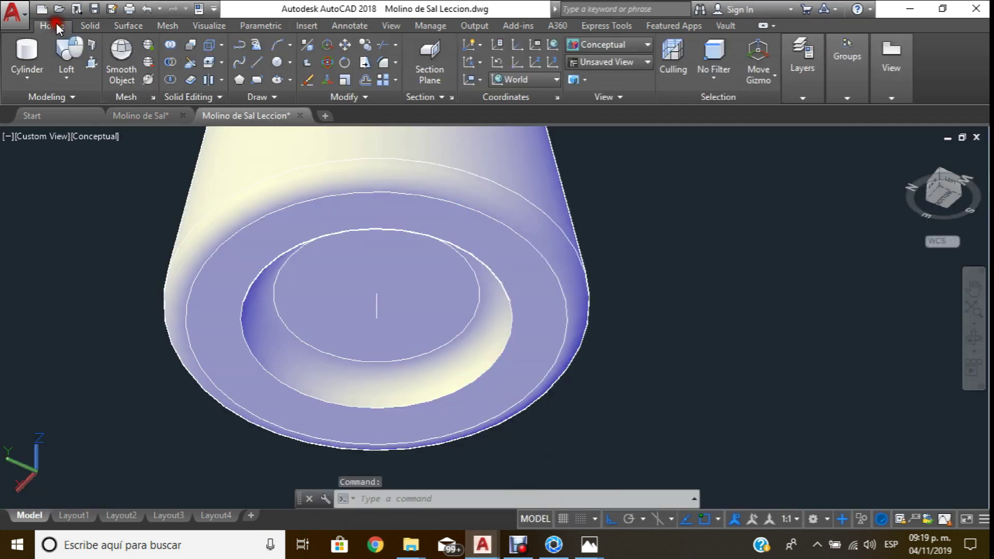
{"action": "left_click", "coordinate": [387, 64]}
{"action": "left_click", "coordinate": [607, 489]}
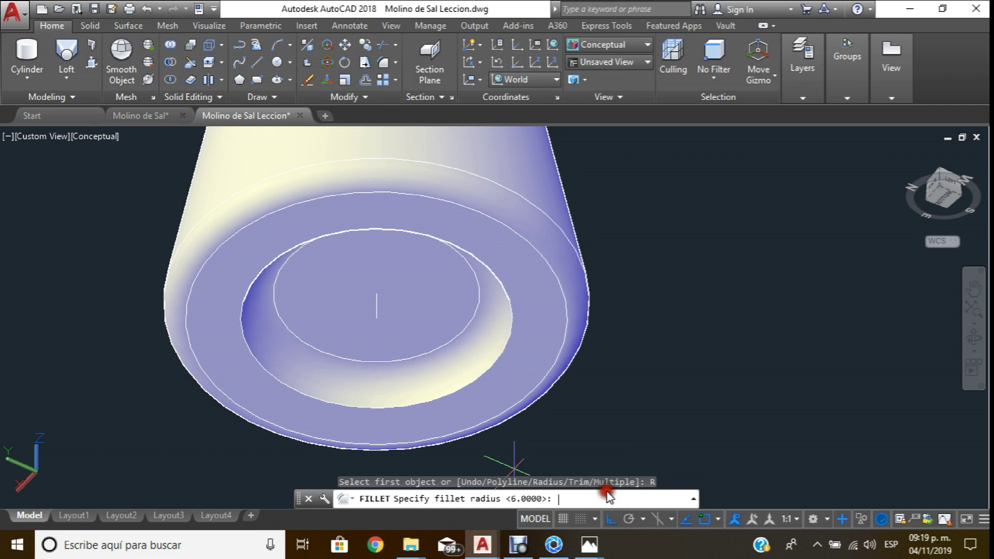
{"action": "type", "text": "3"}
{"action": "key", "text": "Return"}
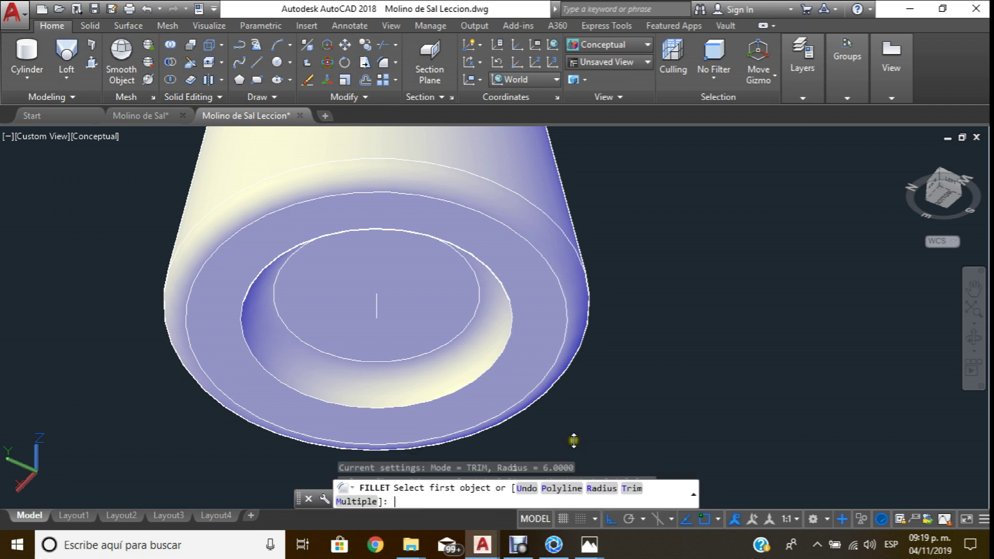
{"action": "left_click", "coordinate": [508, 337]}
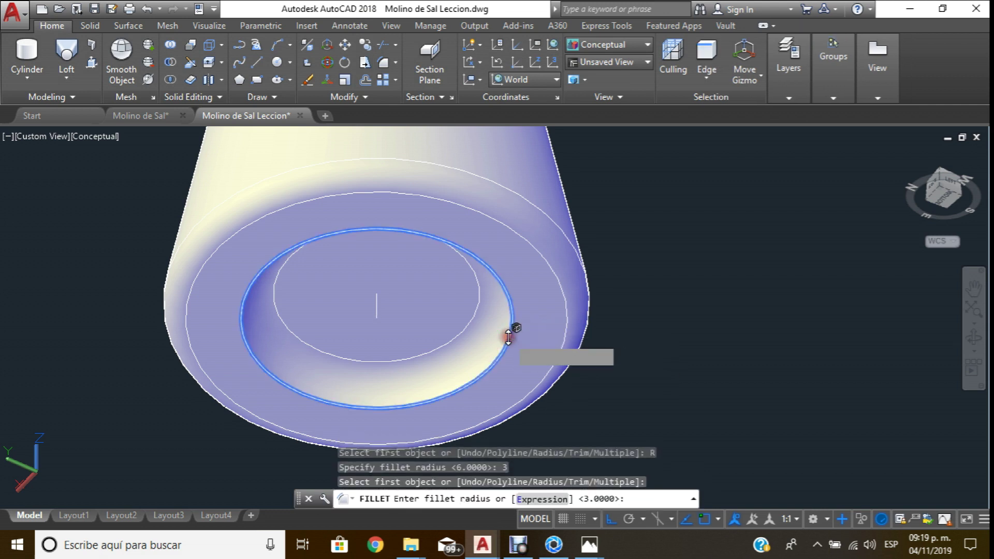
{"action": "key", "text": "Return"}
{"action": "key", "text": "Return"}
{"action": "scroll", "coordinate": [565, 299], "scroll_direction": "down", "scroll_amount": 4}
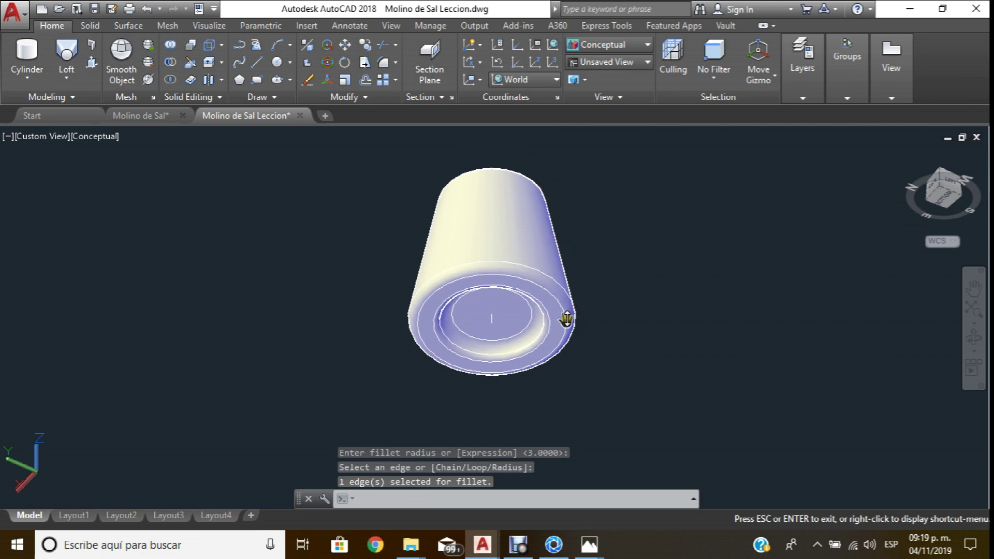
{"action": "key", "text": "Return"}
{"action": "scroll", "coordinate": [567, 319], "scroll_direction": "up", "scroll_amount": 2}
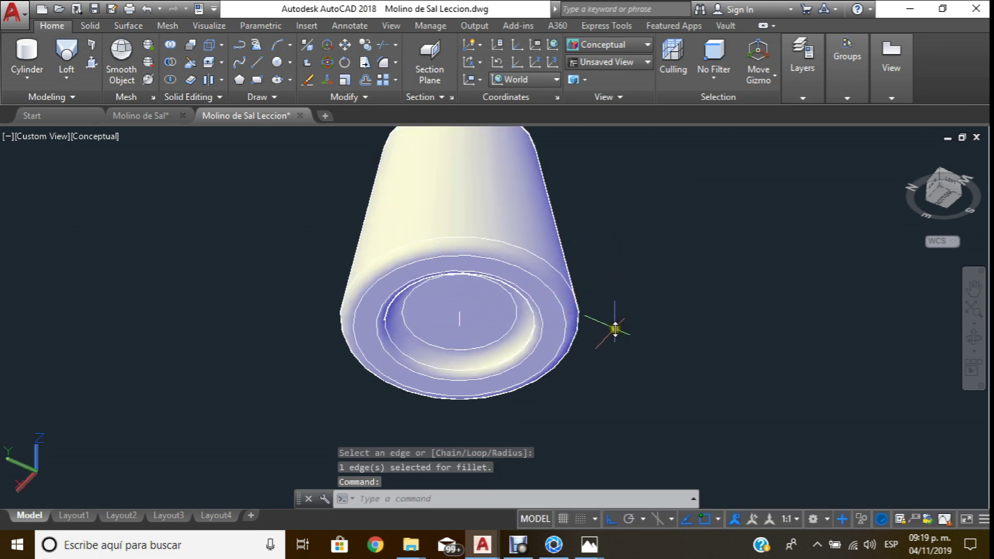
{"action": "scroll", "coordinate": [395, 346], "scroll_direction": "up", "scroll_amount": 2}
{"action": "scroll", "coordinate": [499, 317], "scroll_direction": "up", "scroll_amount": 2}
{"action": "scroll", "coordinate": [605, 317], "scroll_direction": "down", "scroll_amount": 2}
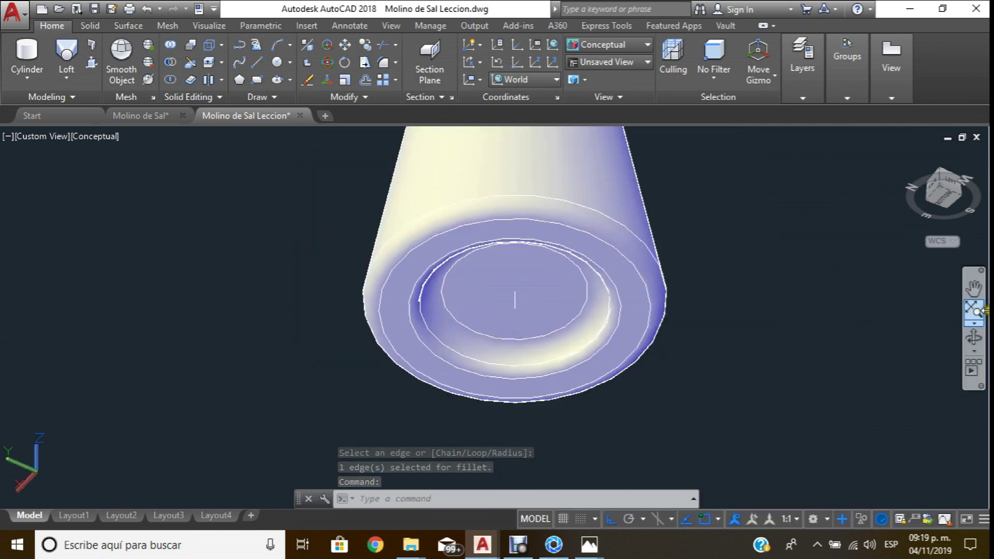
Orbit the model to view it from above, then bring up the Molino de Sal layout.
{"action": "left_click", "coordinate": [973, 337]}
{"action": "mouse_move", "coordinate": [527, 370]}
{"action": "left_mouse_down"}
{"action": "mouse_move", "coordinate": [538, 330]}
{"action": "mouse_move", "coordinate": [525, 361]}
{"action": "left_mouse_up"}
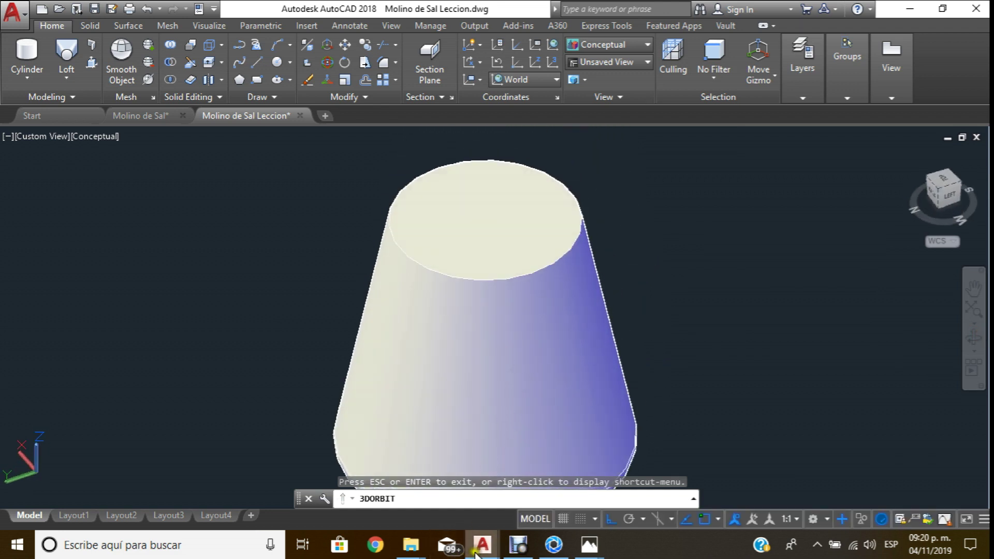
{"action": "mouse_move", "coordinate": [481, 544]}
{"action": "left_click", "coordinate": [457, 456]}
Review the layout's neck dimensions 10, 15, R1 and R2, then return to the Leccion model.
{"action": "scroll", "coordinate": [479, 368], "scroll_direction": "up", "scroll_amount": 2}
{"action": "scroll", "coordinate": [480, 366], "scroll_direction": "down", "scroll_amount": 10}
{"action": "scroll", "coordinate": [504, 298], "scroll_direction": "up", "scroll_amount": 3}
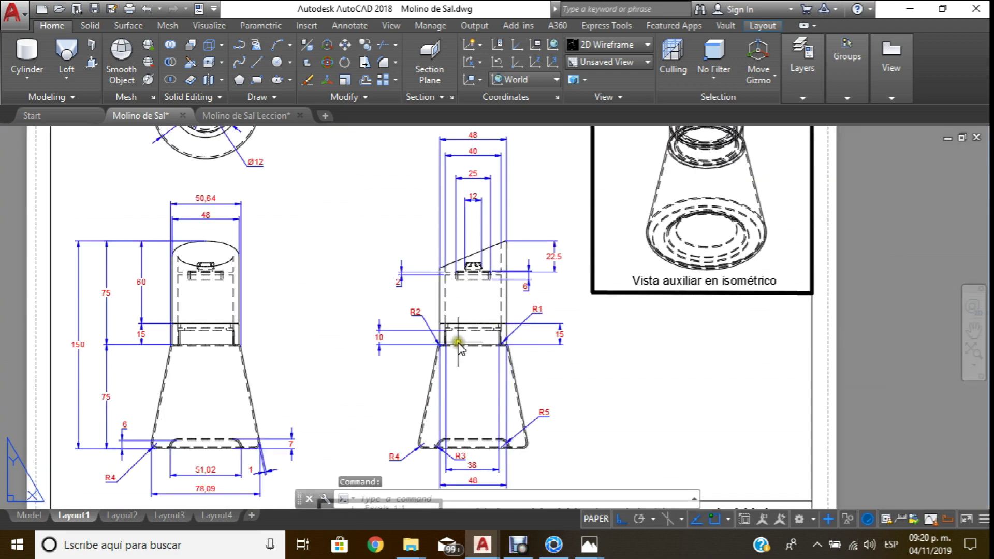
{"action": "scroll", "coordinate": [458, 343], "scroll_direction": "up", "scroll_amount": 4}
{"action": "mouse_move", "coordinate": [471, 340]}
{"action": "middle_mouse_down"}
{"action": "mouse_move", "coordinate": [428, 429]}
{"action": "mouse_move", "coordinate": [447, 350]}
{"action": "middle_mouse_up"}
{"action": "scroll", "coordinate": [440, 396], "scroll_direction": "down", "scroll_amount": 2}
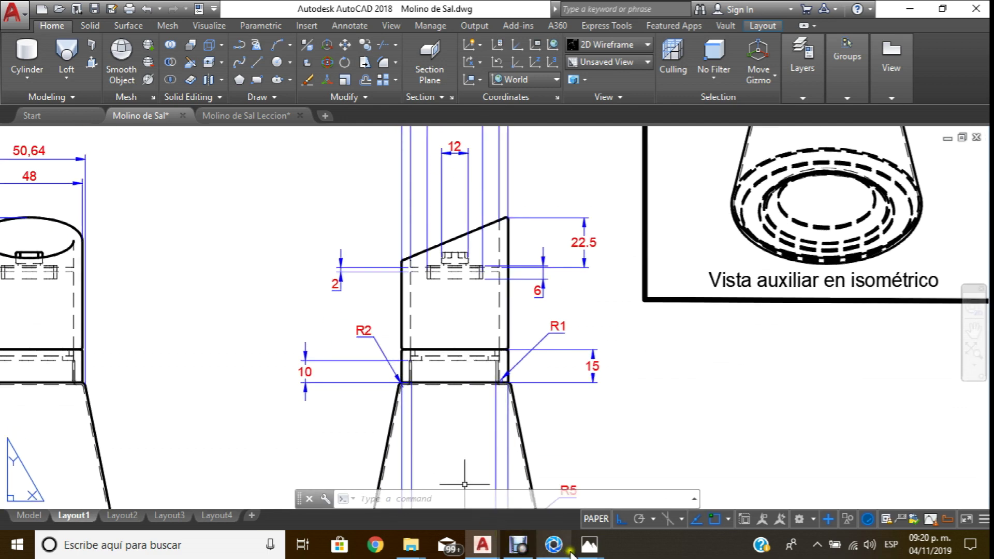
{"action": "left_click", "coordinate": [512, 464]}
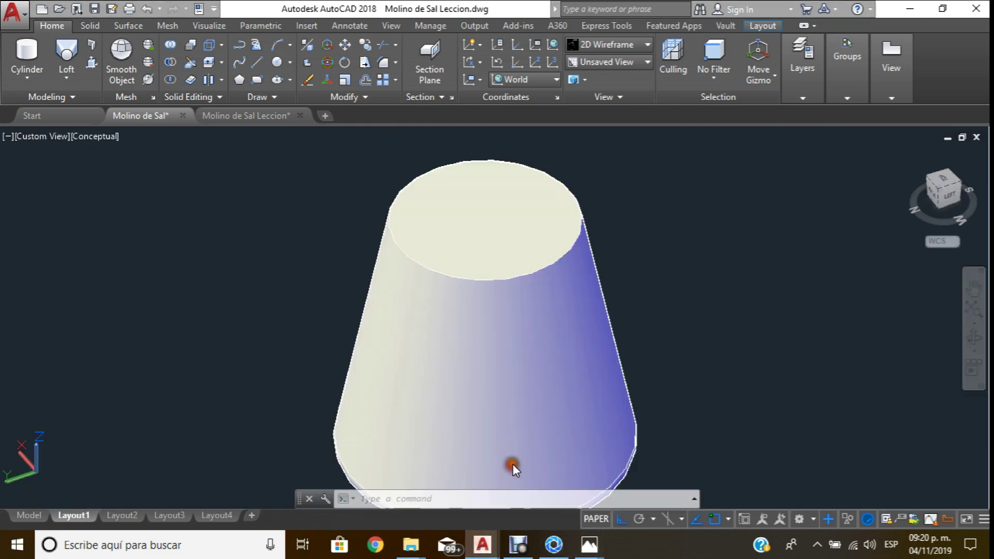
Create a solid cylinder of diameter 40 and height 10 beside the cone.
{"action": "left_click", "coordinate": [20, 46]}
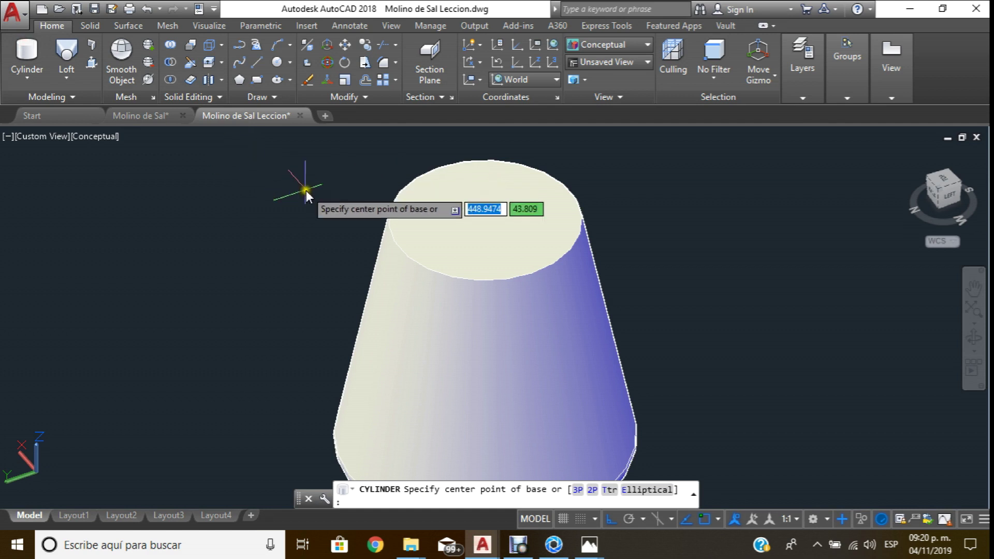
{"action": "scroll", "coordinate": [427, 232], "scroll_direction": "up", "scroll_amount": 1}
{"action": "scroll", "coordinate": [692, 239], "scroll_direction": "down", "scroll_amount": 2}
{"action": "scroll", "coordinate": [692, 239], "scroll_direction": "up", "scroll_amount": 3}
{"action": "left_click", "coordinate": [533, 273]}
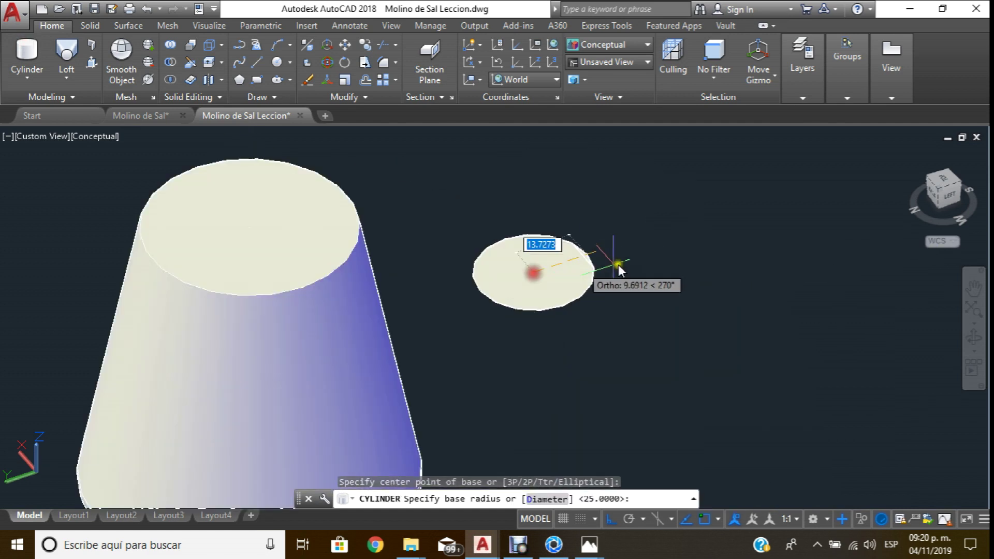
{"action": "type", "text": "d"}
{"action": "key", "text": "Return"}
{"action": "type", "text": "40"}
{"action": "key", "text": "Return"}
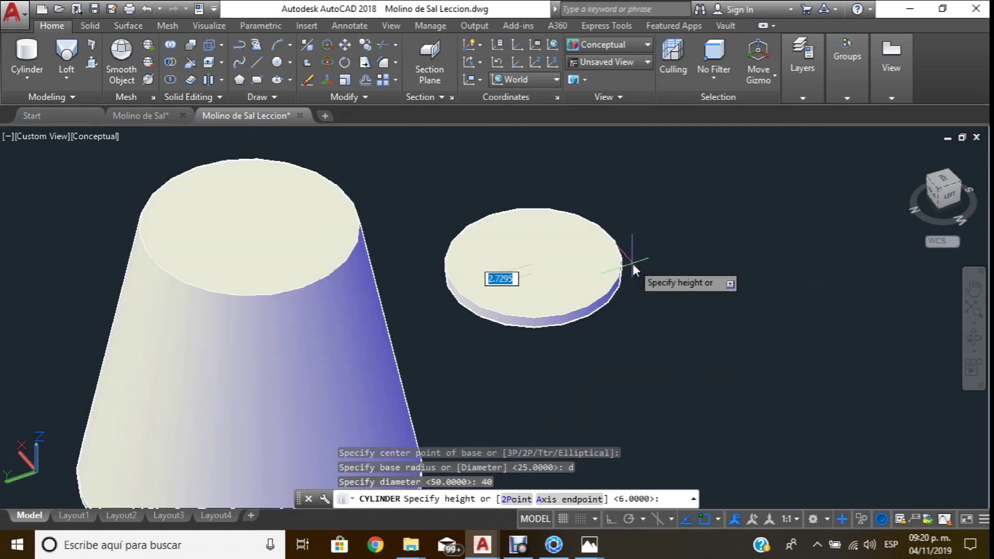
{"action": "type", "text": "10"}
{"action": "key", "text": "Return"}
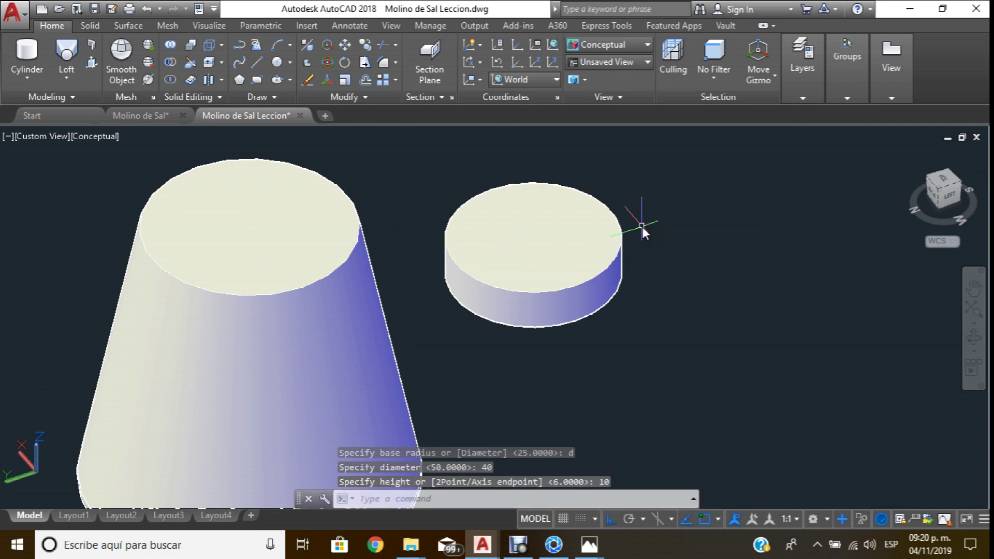
{"action": "key", "text": "Escape"}
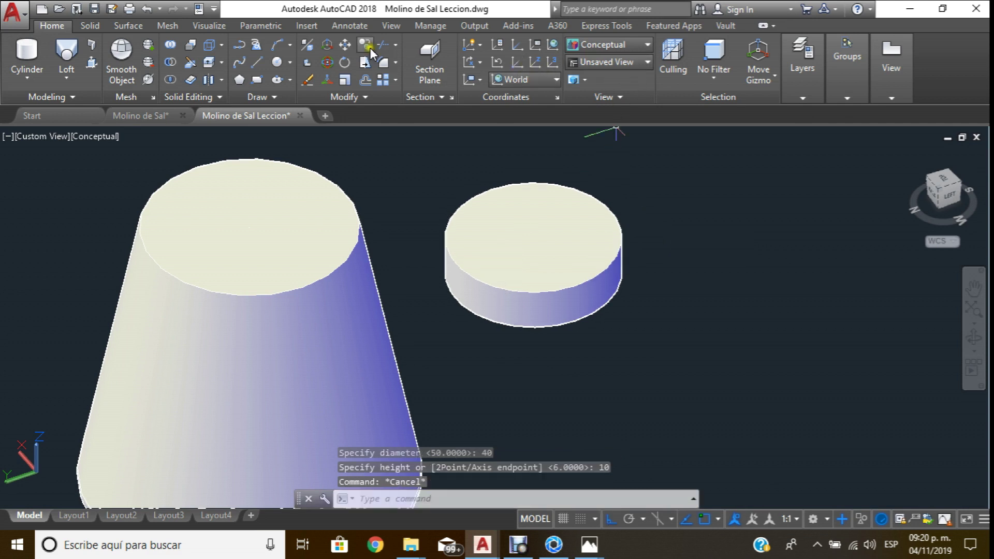
Move the cylinder from its base centre to the centre of the cone's top.
{"action": "left_click", "coordinate": [338, 46]}
{"action": "left_click", "coordinate": [573, 315]}
{"action": "key", "text": "Return"}
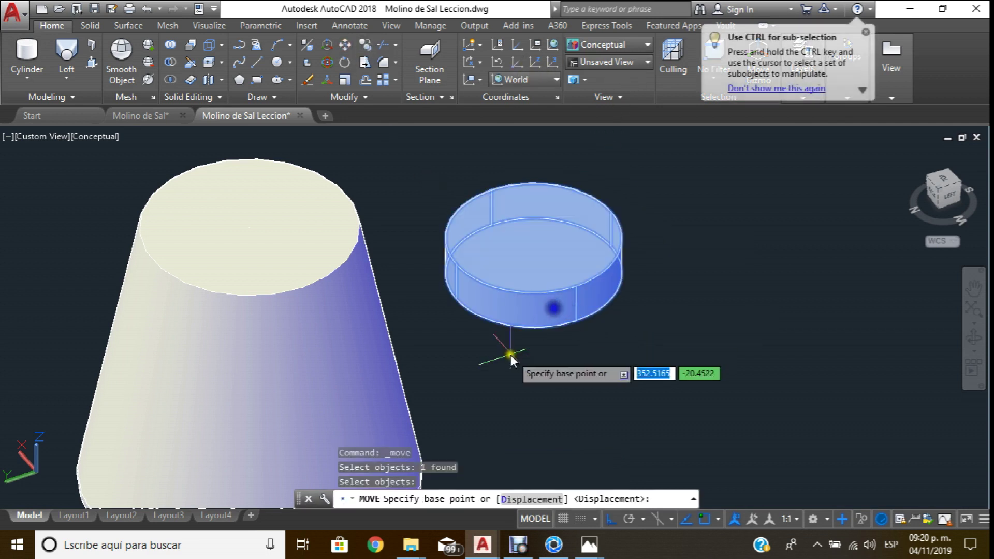
{"action": "left_click", "coordinate": [345, 46]}
{"action": "left_click", "coordinate": [473, 206]}
{"action": "key", "text": "Return"}
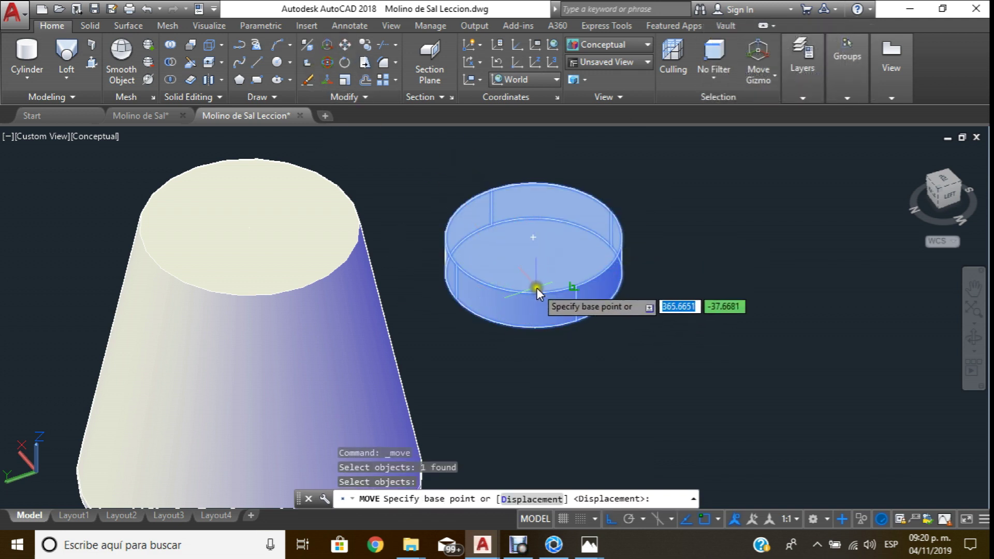
{"action": "left_click", "coordinate": [534, 272]}
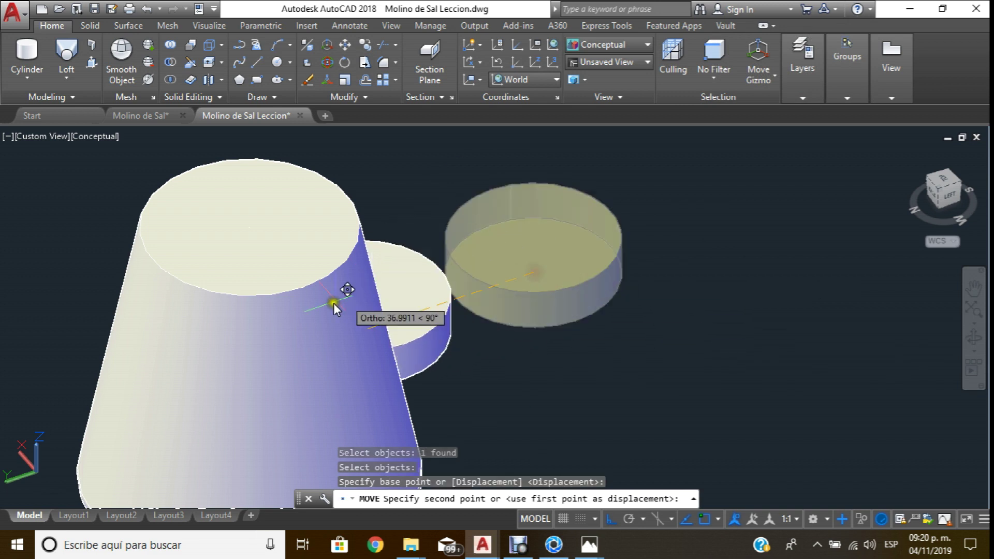
{"action": "left_click", "coordinate": [255, 228]}
{"action": "scroll", "coordinate": [257, 235], "scroll_direction": "down", "scroll_amount": 2}
{"action": "scroll", "coordinate": [378, 212], "scroll_direction": "up", "scroll_amount": 3}
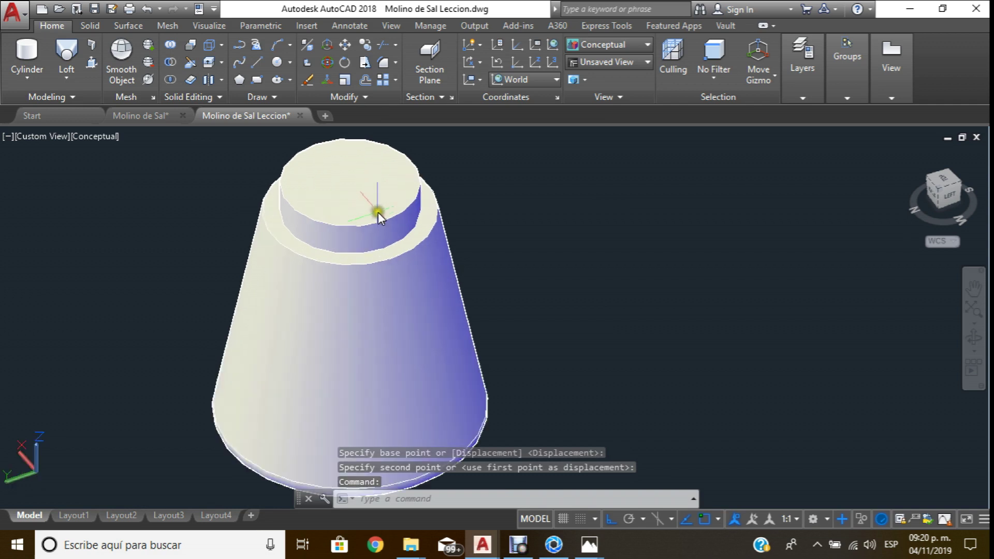
{"action": "scroll", "coordinate": [441, 262], "scroll_direction": "down", "scroll_amount": 1}
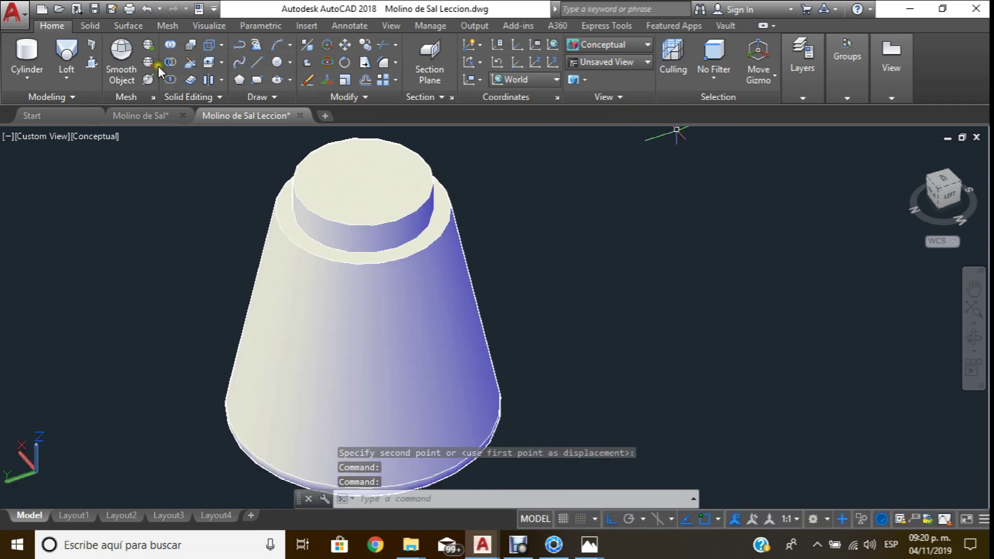
Union the top cylinder with the cone into a single solid.
{"action": "left_click", "coordinate": [171, 45]}
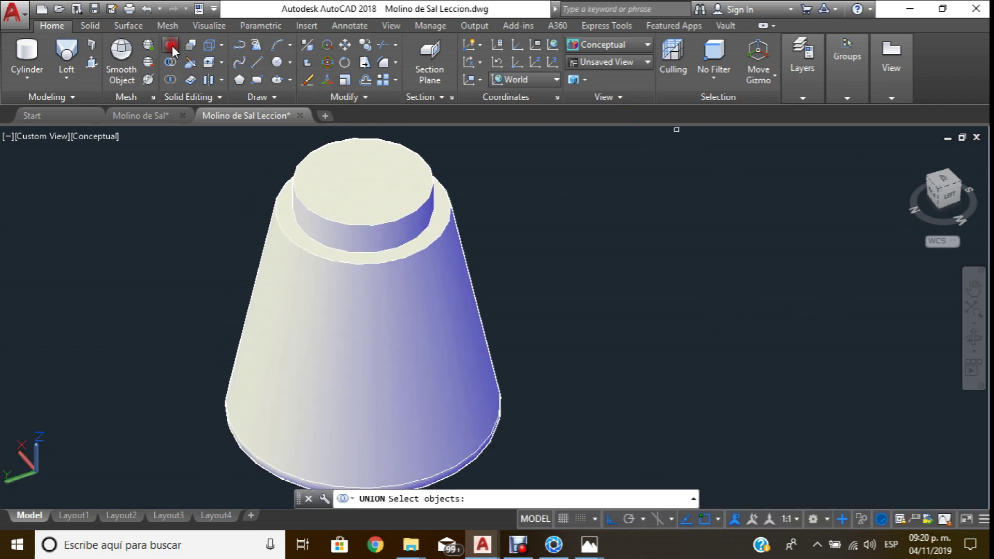
{"action": "left_click", "coordinate": [330, 169]}
{"action": "left_click", "coordinate": [427, 290]}
{"action": "right_click", "coordinate": [553, 206]}
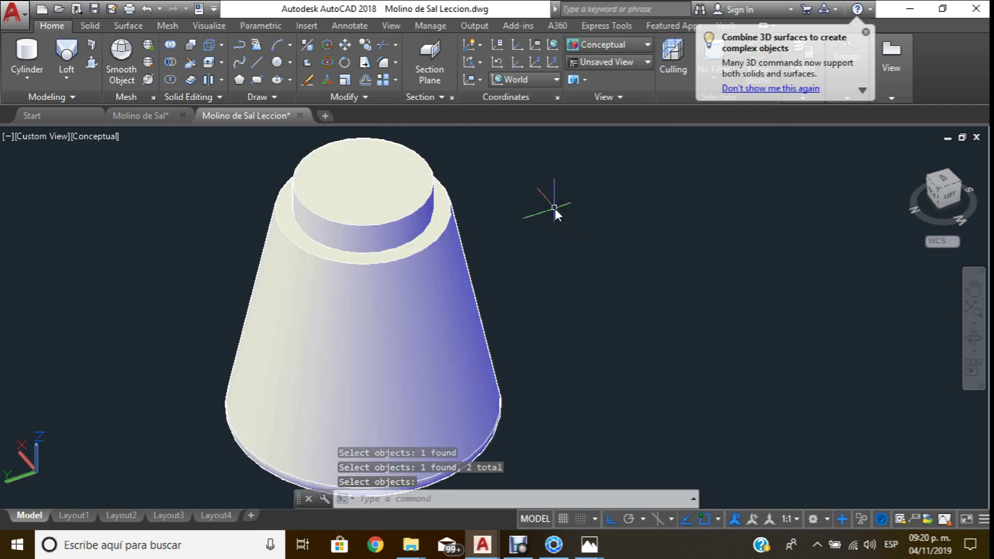
{"action": "left_click", "coordinate": [430, 281]}
{"action": "key", "text": "Escape"}
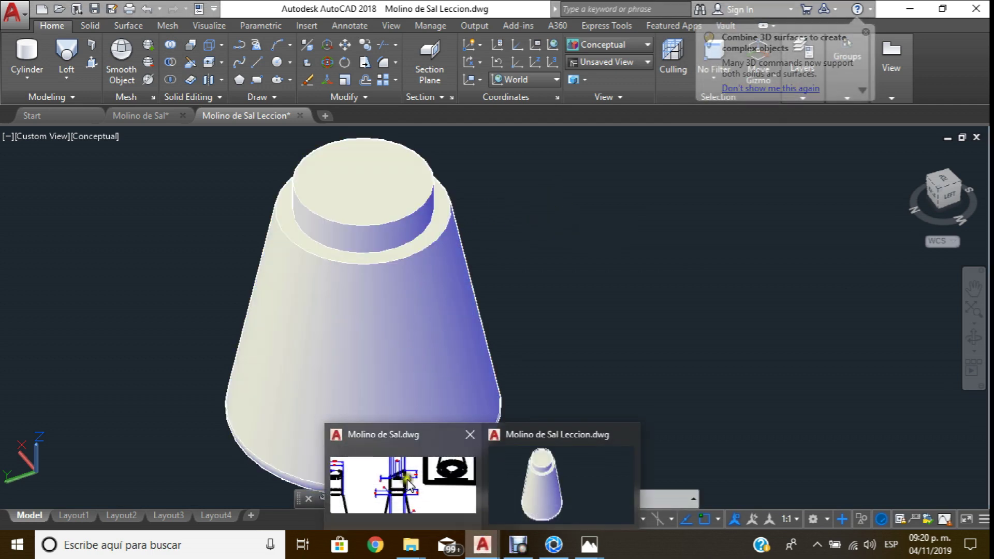
Check the neck dimensions on the Molino de Sal layout, then return to the 3D model.
{"action": "left_click", "coordinate": [409, 471]}
{"action": "scroll", "coordinate": [417, 393], "scroll_direction": "up", "scroll_amount": 5}
{"action": "middle_click_drag", "start_coordinate": [414, 391], "coordinate": [524, 319]}
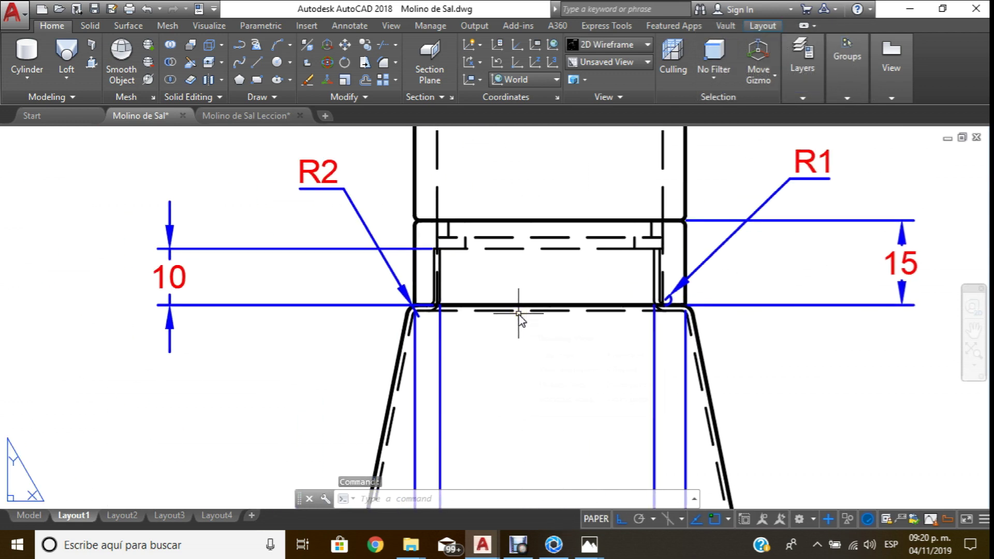
{"action": "scroll", "coordinate": [519, 313], "scroll_direction": "down", "scroll_amount": 2}
{"action": "scroll", "coordinate": [518, 314], "scroll_direction": "up", "scroll_amount": 2}
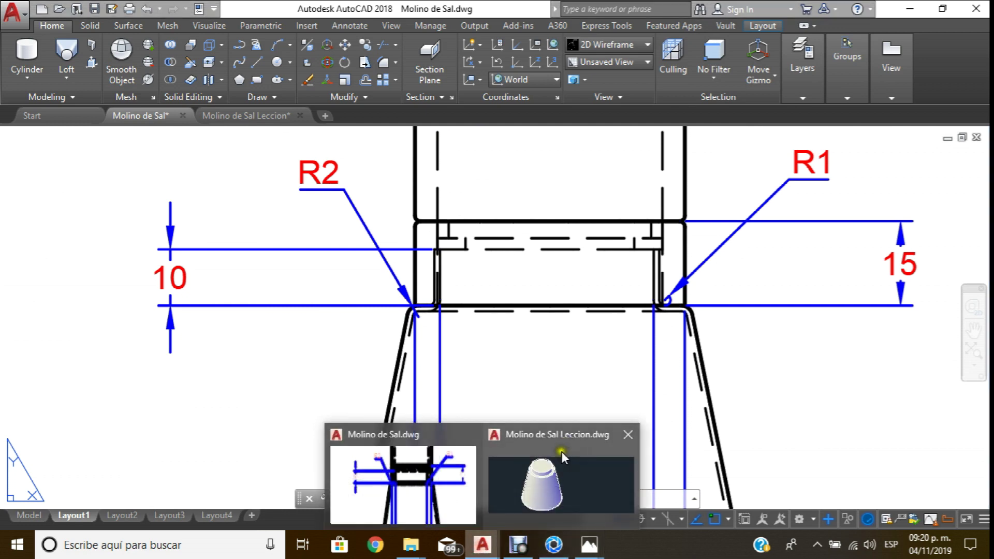
{"action": "mouse_move", "coordinate": [481, 545]}
{"action": "left_click", "coordinate": [559, 458]}
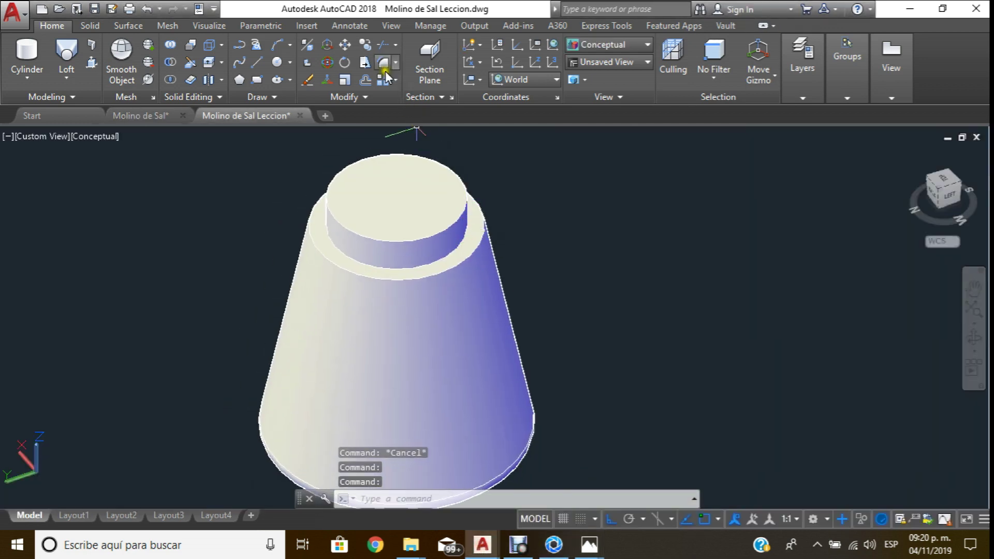
Fillet the collar edges with radius 2, then undo that rounding.
{"action": "left_click", "coordinate": [379, 63]}
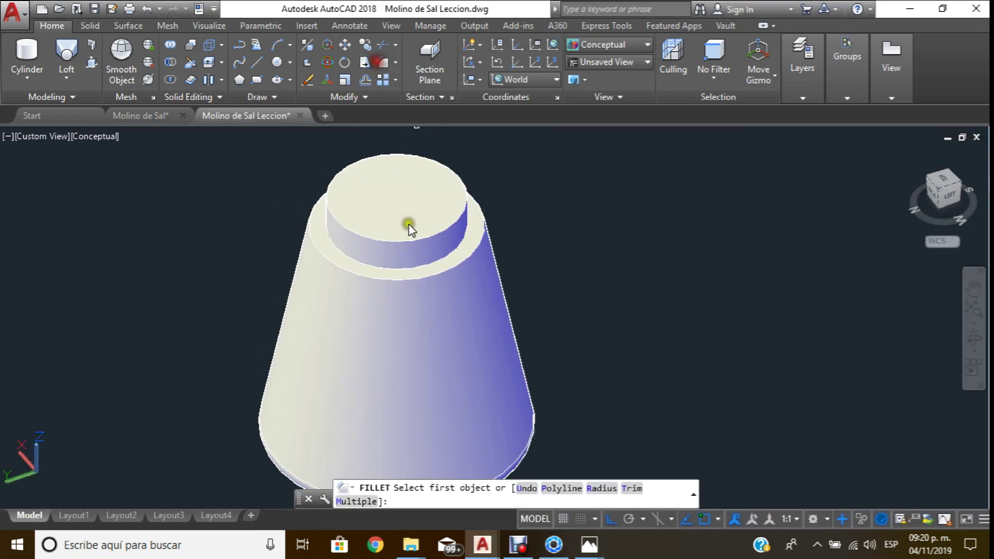
{"action": "left_click", "coordinate": [601, 489]}
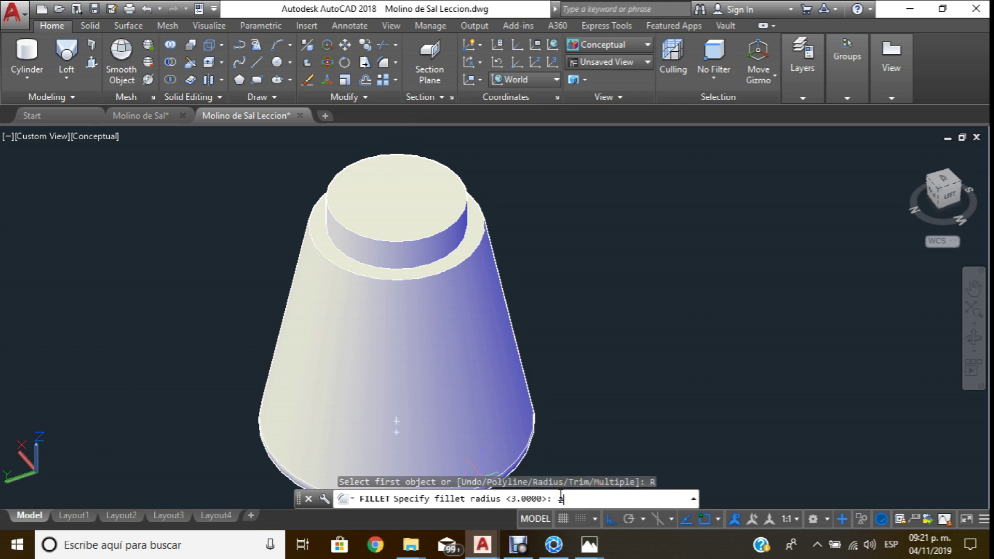
{"action": "key", "text": "Return"}
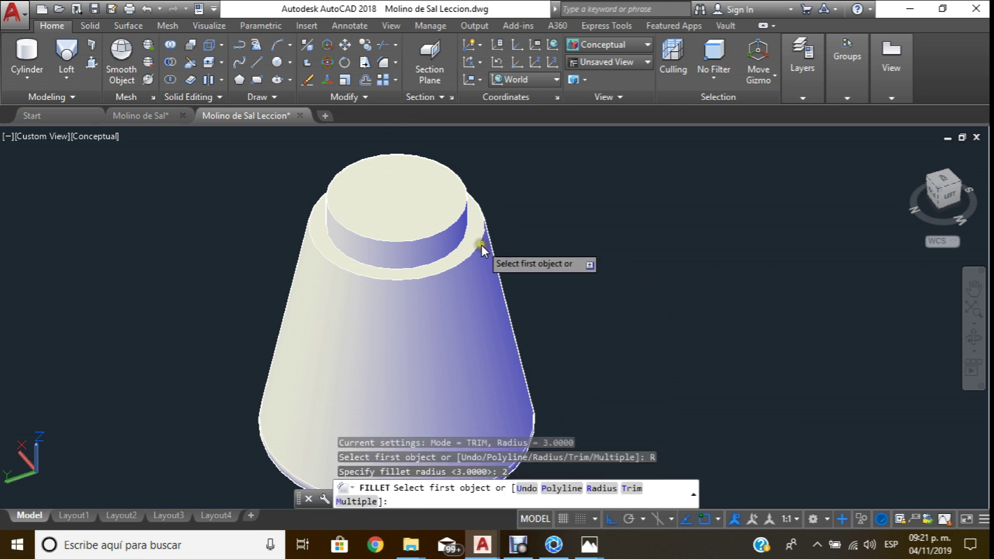
{"action": "left_click", "coordinate": [481, 245]}
{"action": "key", "text": "Return"}
{"action": "key", "text": "Return"}
{"action": "scroll", "coordinate": [474, 230], "scroll_direction": "up", "scroll_amount": 3}
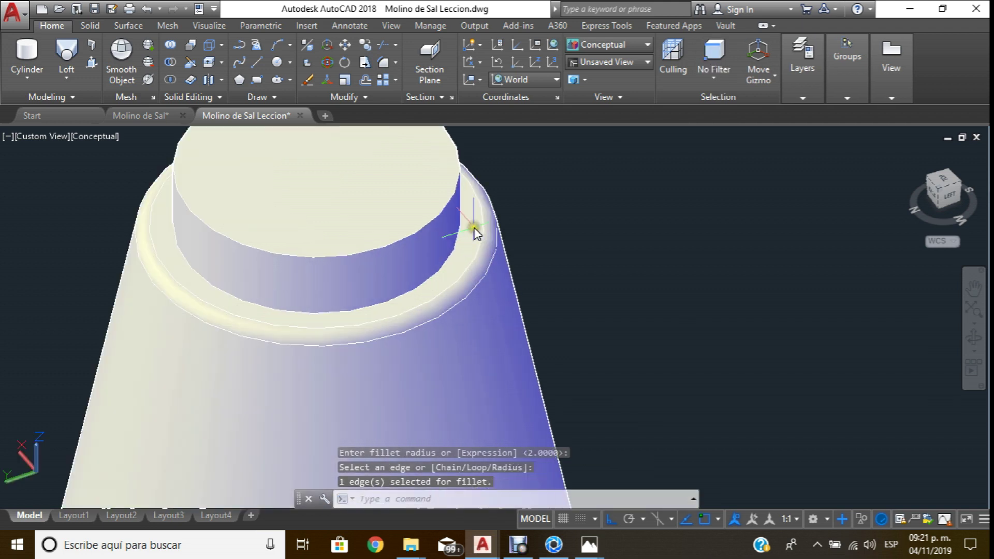
{"action": "key", "text": "Return"}
{"action": "left_click", "coordinate": [447, 263]}
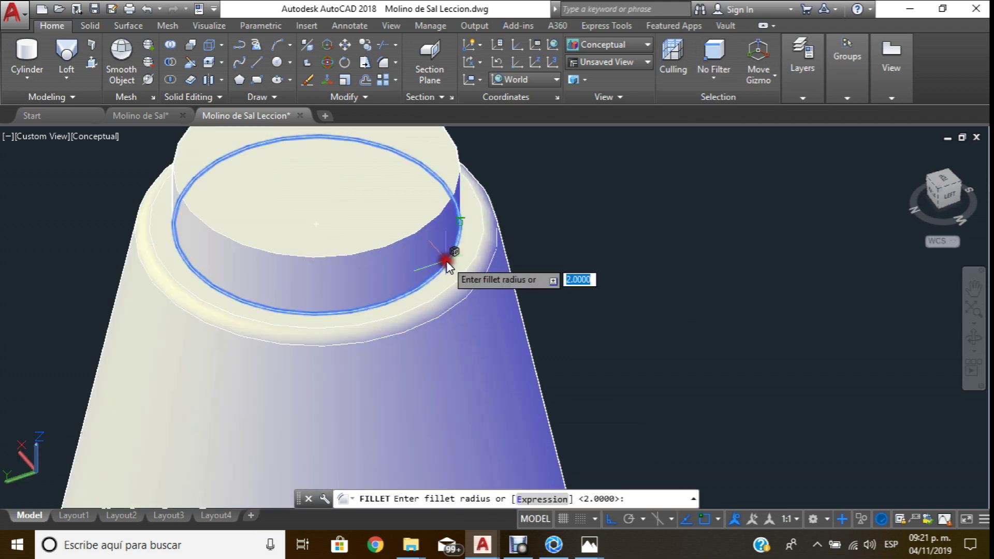
{"action": "key", "text": "Return"}
{"action": "key", "text": "Return"}
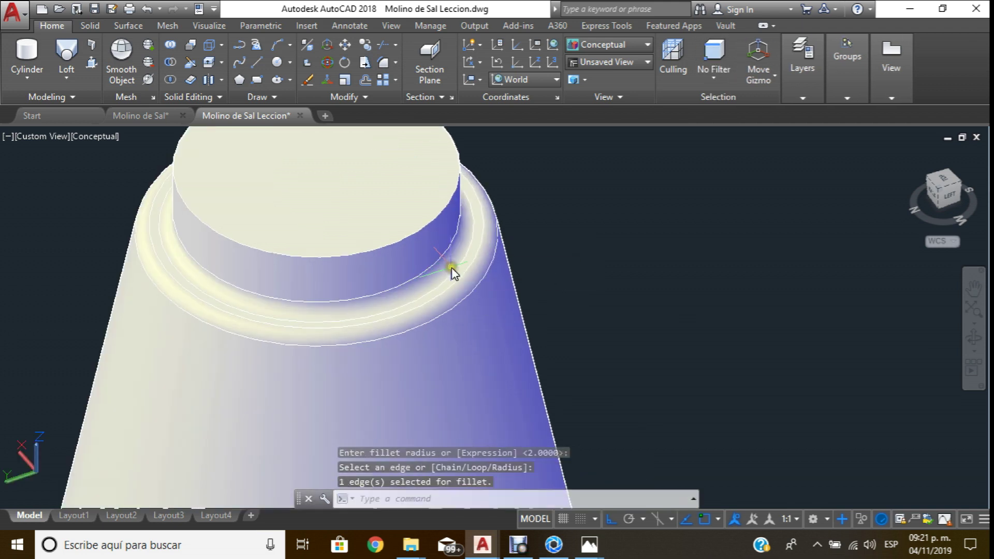
{"action": "key", "text": "ctrl+z"}
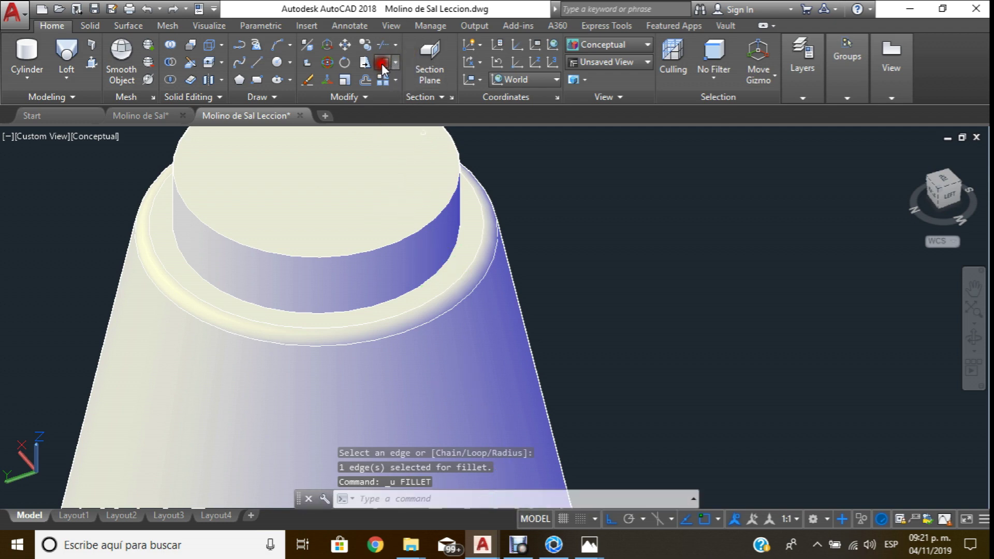
Fillet the collar's base edge where it meets the cone with radius 1.
{"action": "left_click", "coordinate": [382, 64]}
{"action": "left_click", "coordinate": [585, 494]}
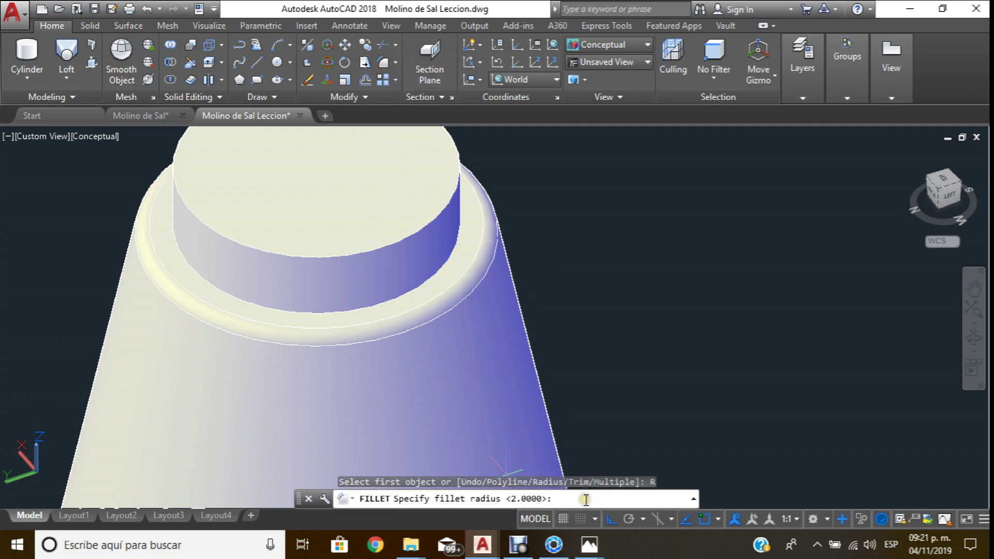
{"action": "type", "text": "1"}
{"action": "key", "text": "Return"}
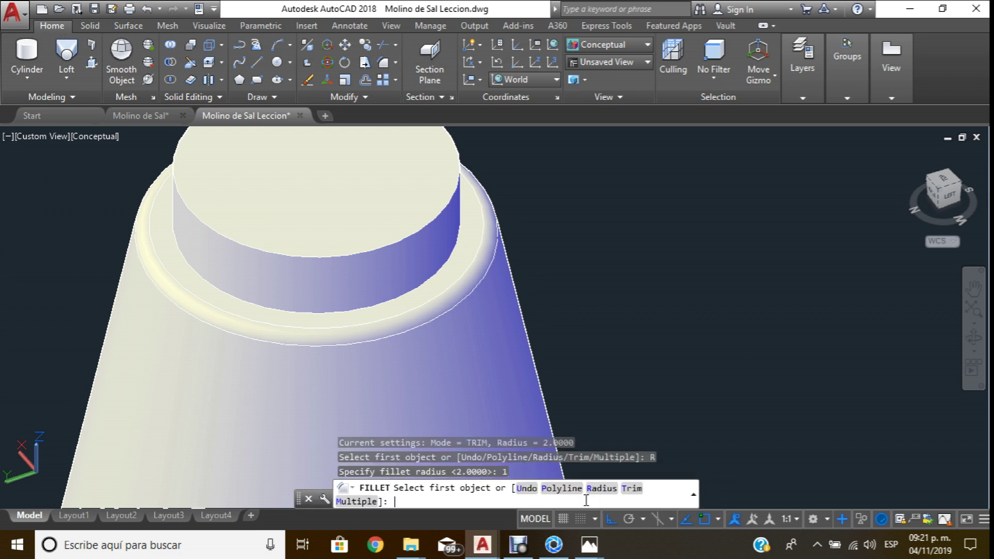
{"action": "key", "text": "Escape"}
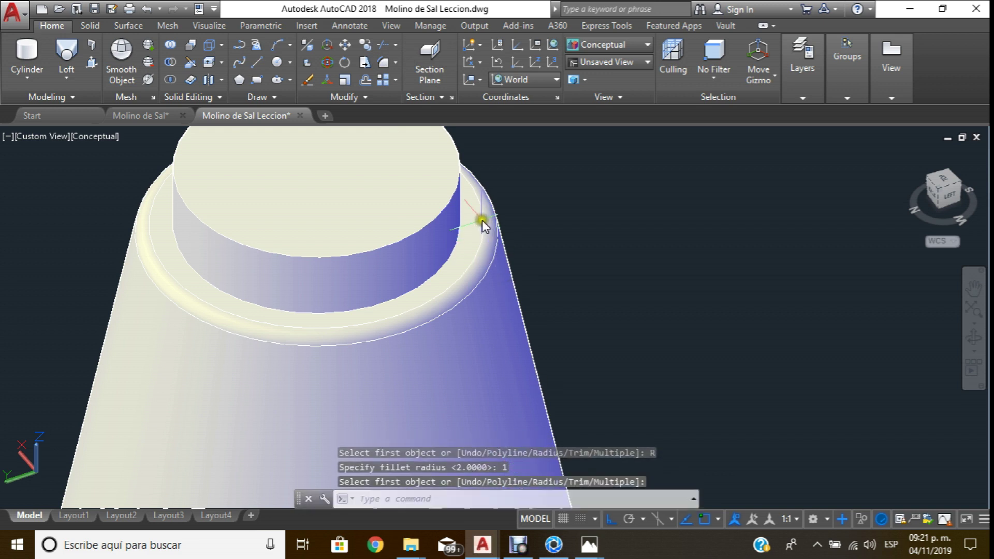
{"action": "right_click", "coordinate": [451, 259]}
{"action": "left_click", "coordinate": [451, 259]}
{"action": "key", "text": "Return"}
{"action": "key", "text": "Return"}
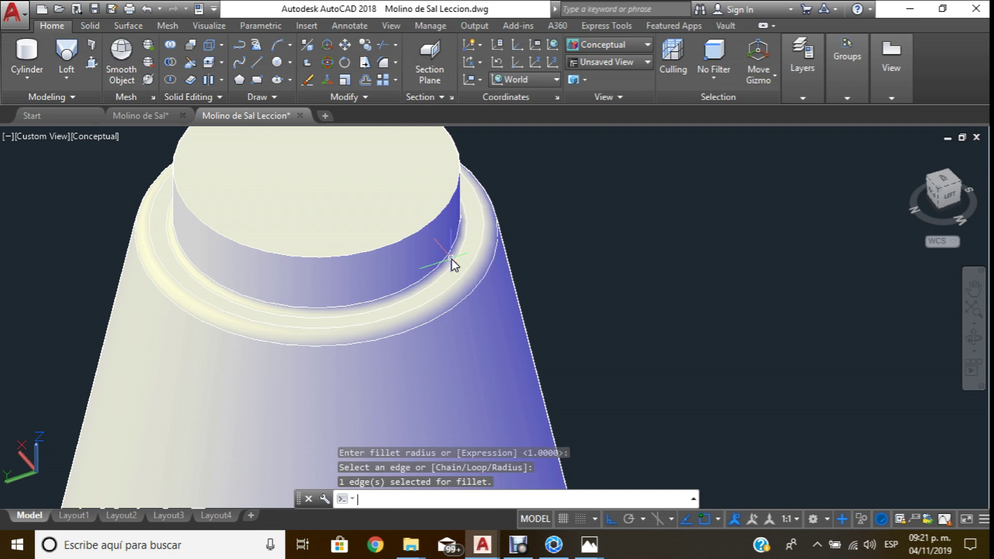
Zoom to fit the whole model and orbit to view its underside.
{"action": "scroll", "coordinate": [559, 220], "scroll_direction": "down", "scroll_amount": 2}
{"action": "scroll", "coordinate": [569, 253], "scroll_direction": "down", "scroll_amount": 2}
{"action": "key", "text": "Escape"}
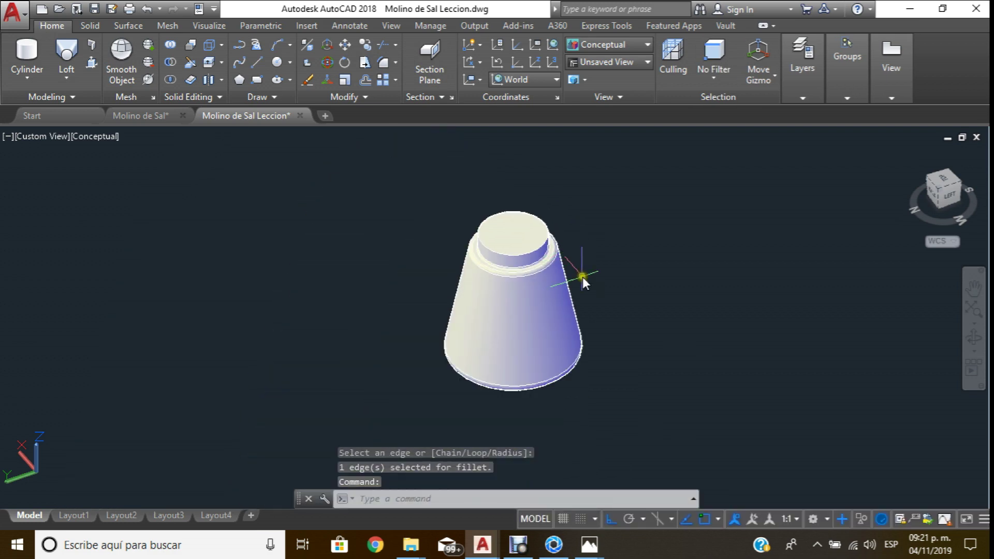
{"action": "middle_click", "coordinate": [583, 280]}
{"action": "mouse_move", "coordinate": [621, 318]}
{"action": "middle_mouse_down", "text": "shift"}
{"action": "mouse_move", "coordinate": [511, 217]}
{"action": "mouse_move", "coordinate": [544, 171]}
{"action": "mouse_move", "coordinate": [548, 311]}
{"action": "mouse_move", "coordinate": [522, 334]}
{"action": "middle_mouse_up", "text": "shift"}
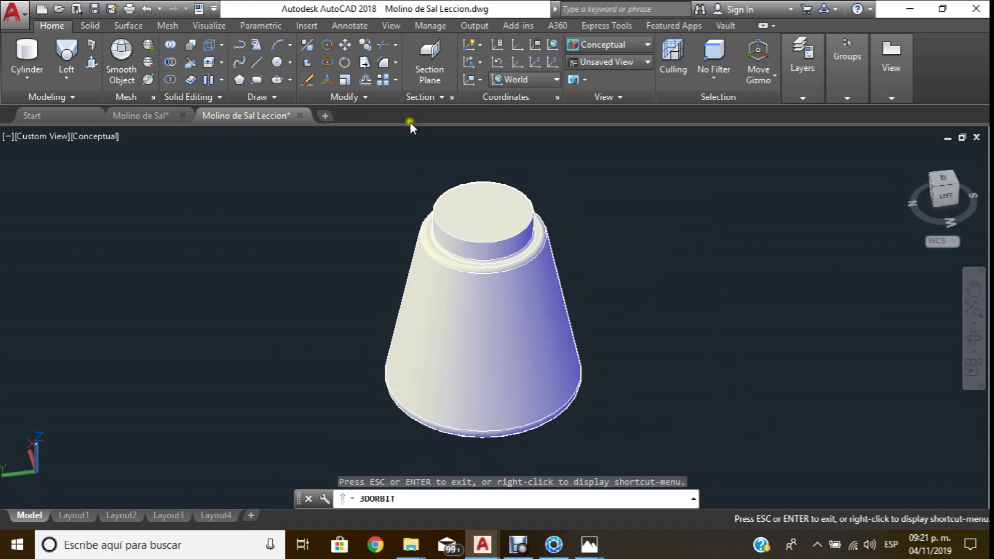
Shell the cone body with a 2-unit wall, then cancel and undo the faulty shell.
{"action": "left_click", "coordinate": [218, 98]}
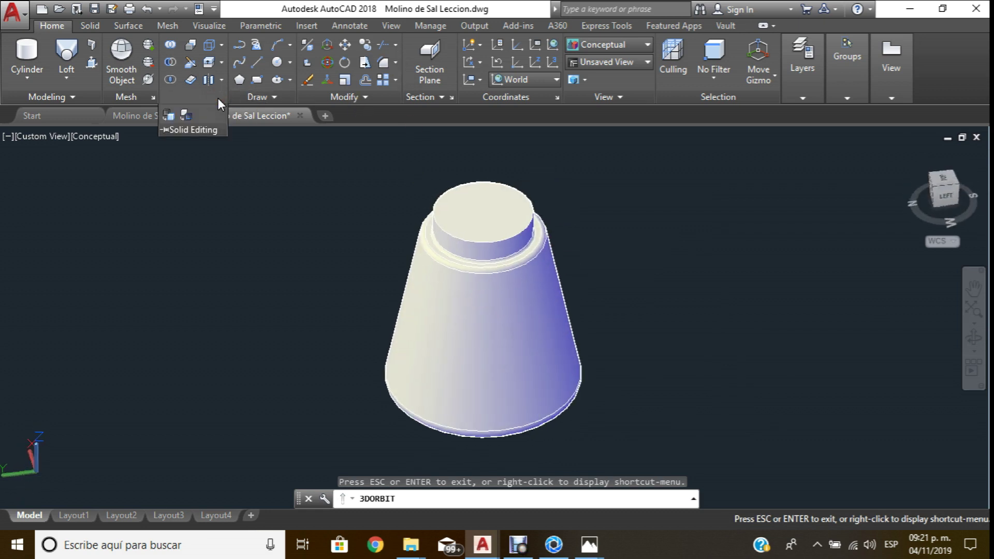
{"action": "left_click", "coordinate": [223, 79]}
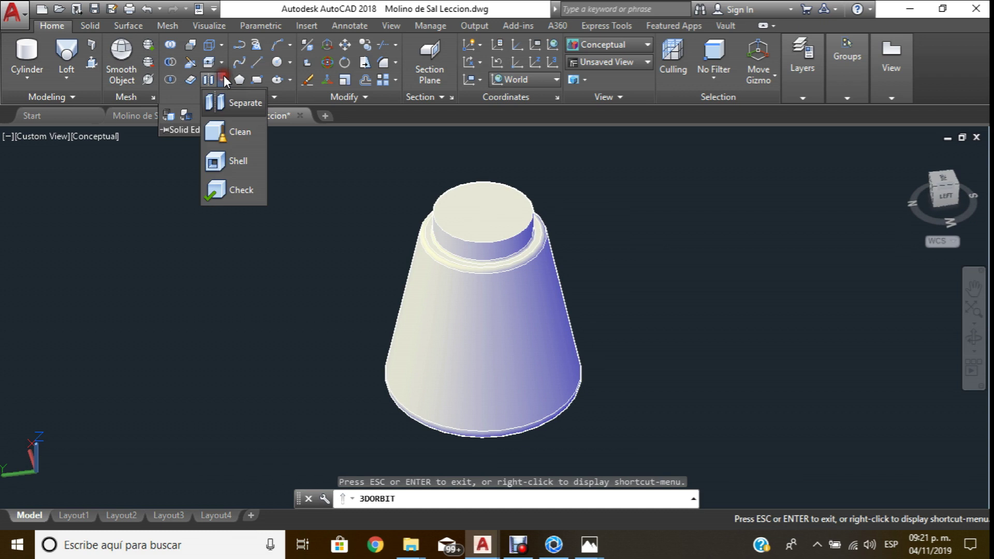
{"action": "left_click", "coordinate": [245, 163]}
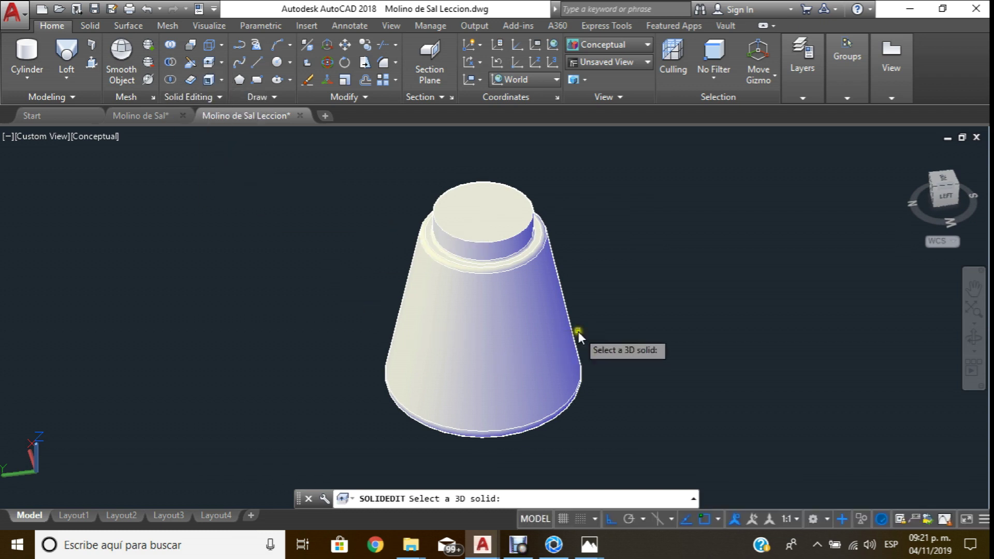
{"action": "left_click", "coordinate": [508, 216]}
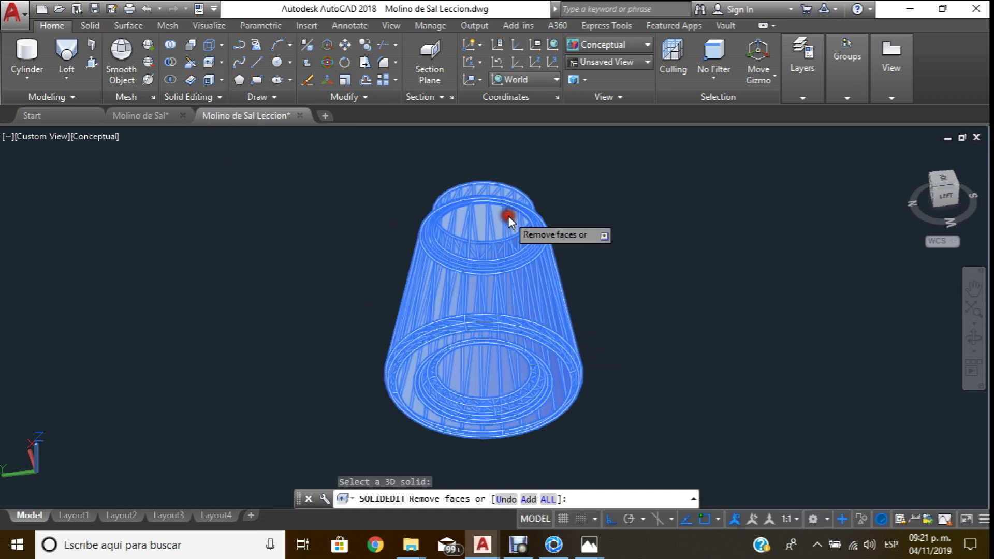
{"action": "left_click", "coordinate": [529, 499]}
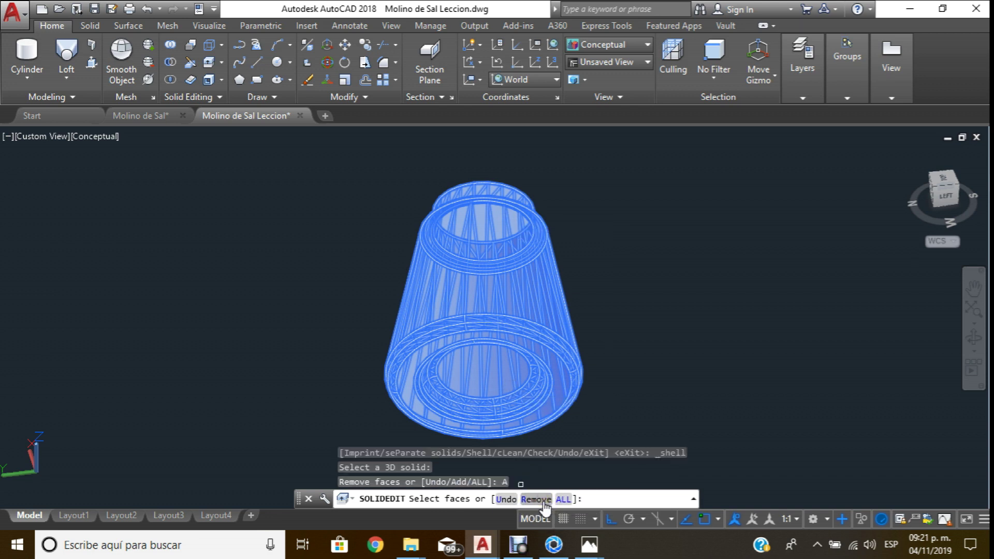
{"action": "left_click", "coordinate": [535, 499]}
{"action": "left_click", "coordinate": [469, 230]}
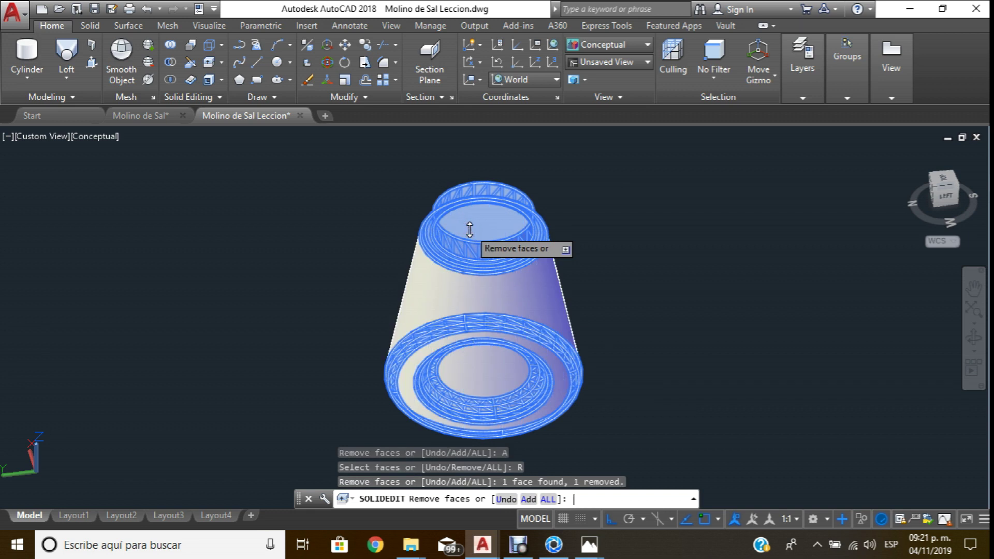
{"action": "key", "text": "Return"}
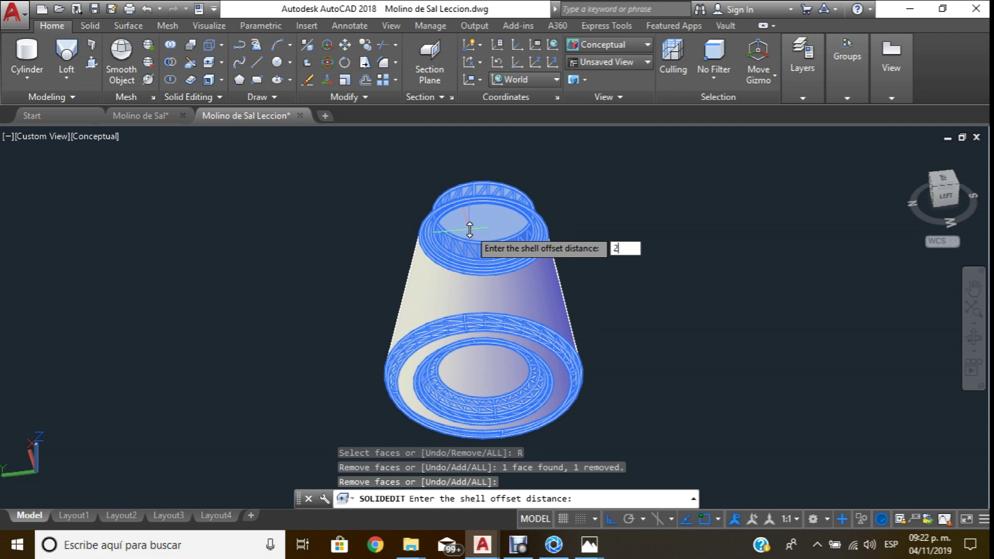
{"action": "key", "text": "Return"}
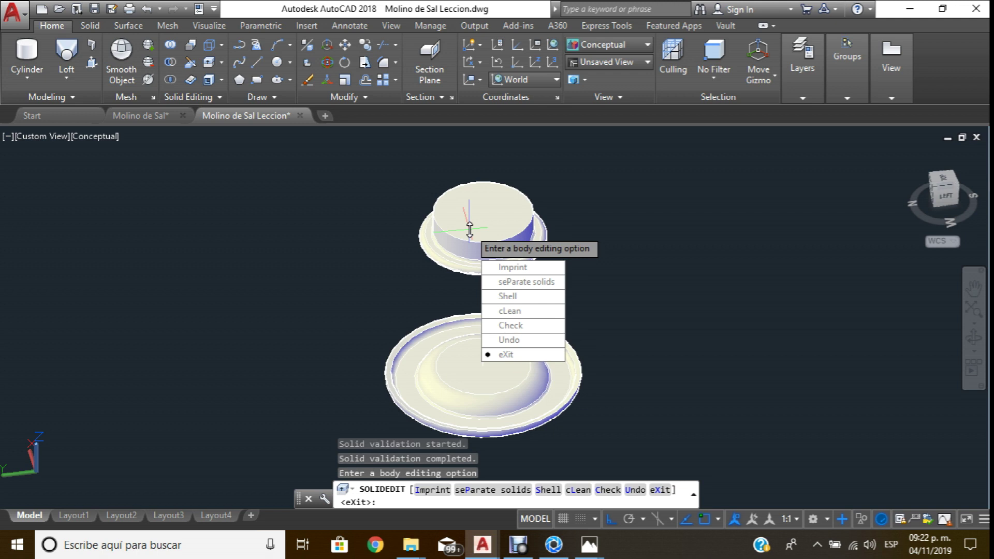
{"action": "key", "text": "Escape"}
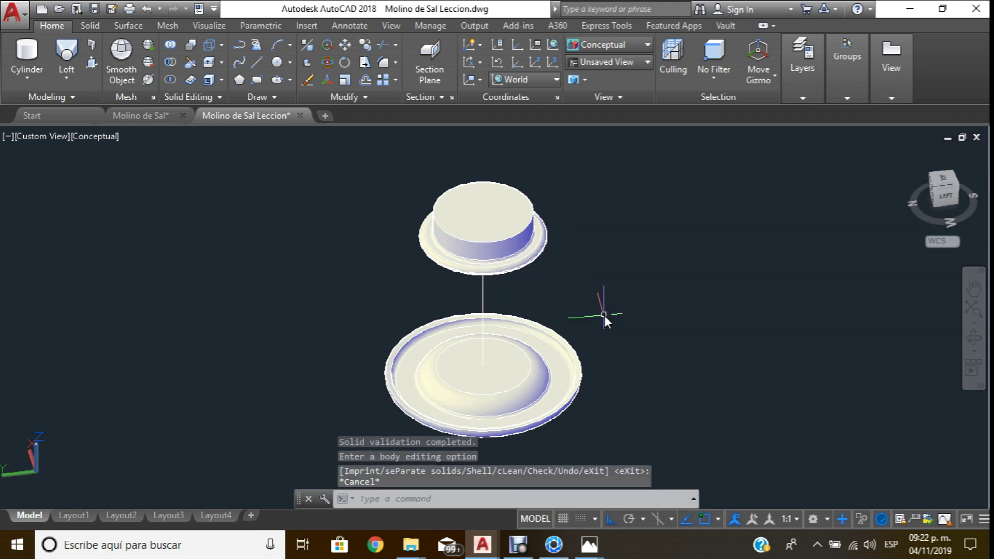
{"action": "key", "text": "ctrl+z"}
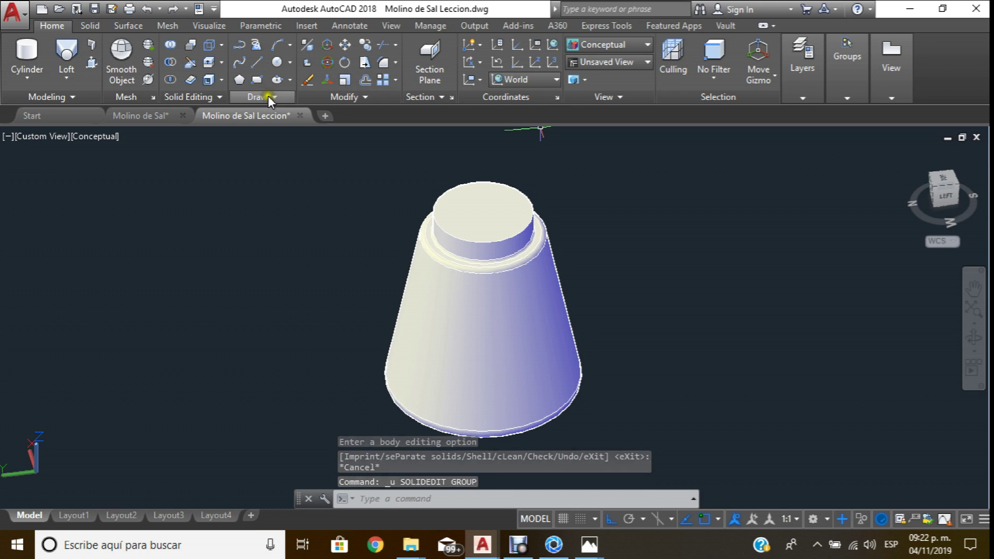
Shell the cone body to a 1-unit wall with its top face removed.
{"action": "left_click", "coordinate": [210, 79]}
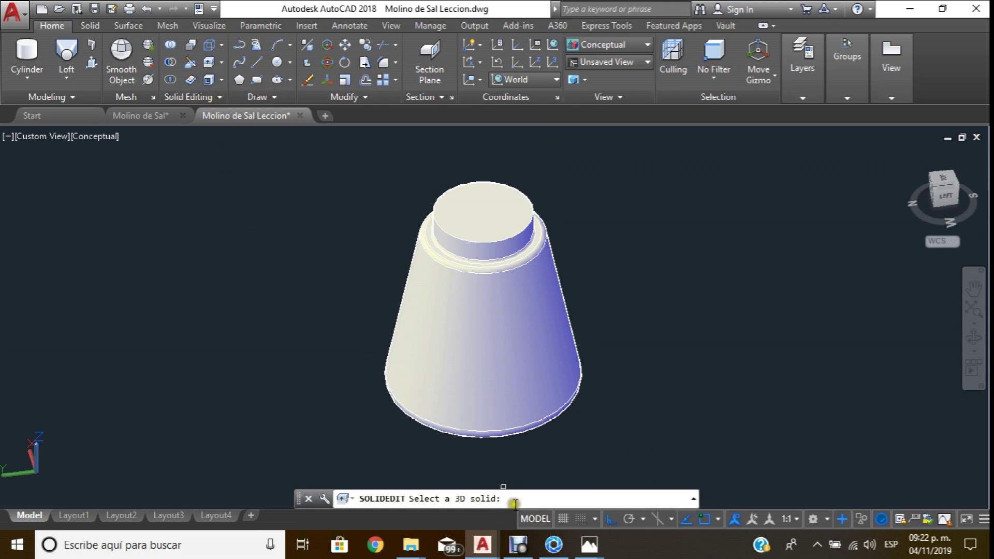
{"action": "left_click", "coordinate": [421, 255]}
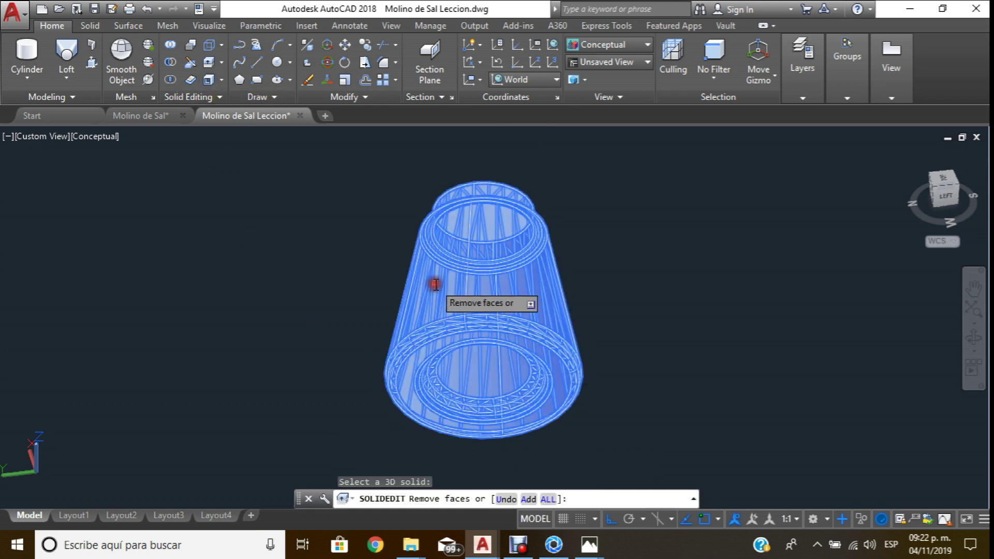
{"action": "left_click", "coordinate": [530, 499]}
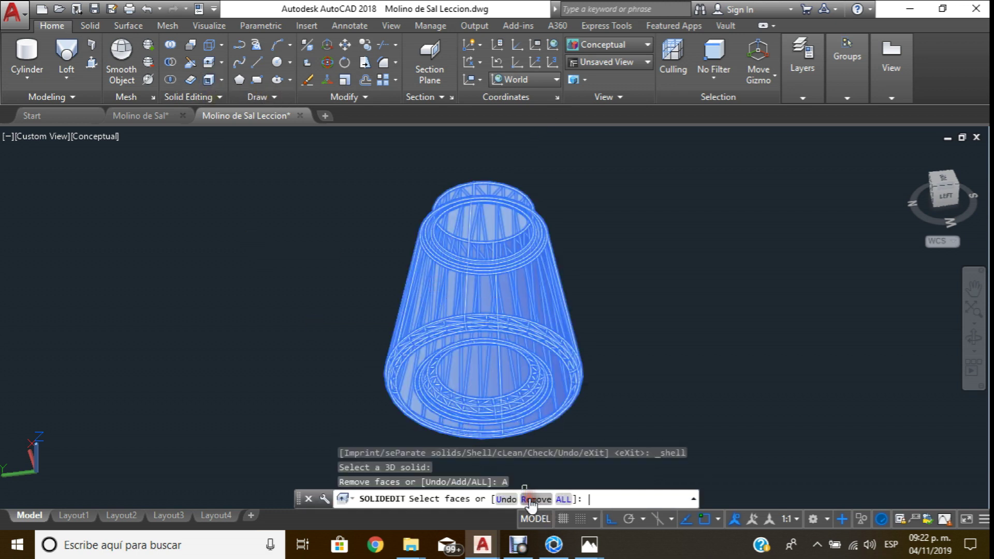
{"action": "left_click", "coordinate": [491, 223]}
{"action": "key", "text": "Return"}
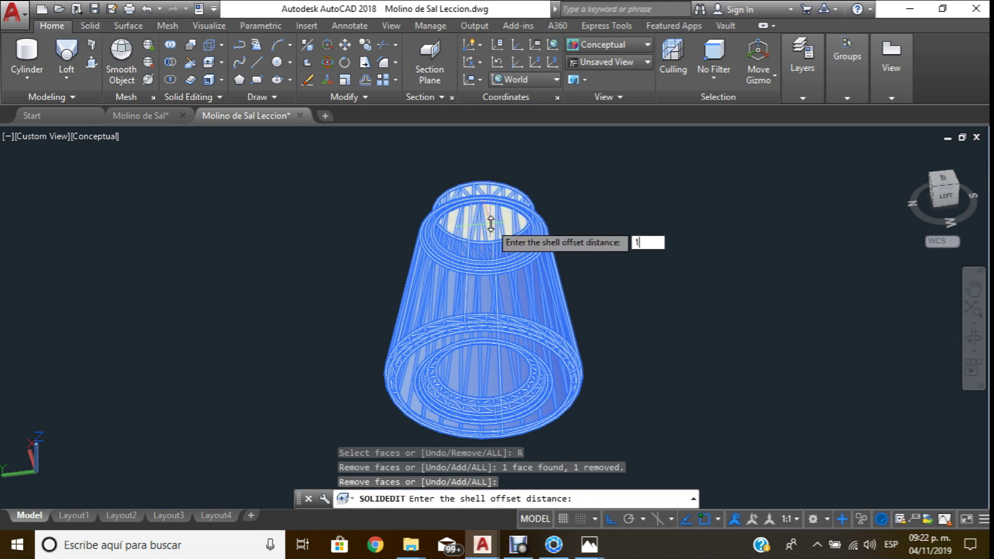
{"action": "key", "text": "Return"}
{"action": "key", "text": "Return"}
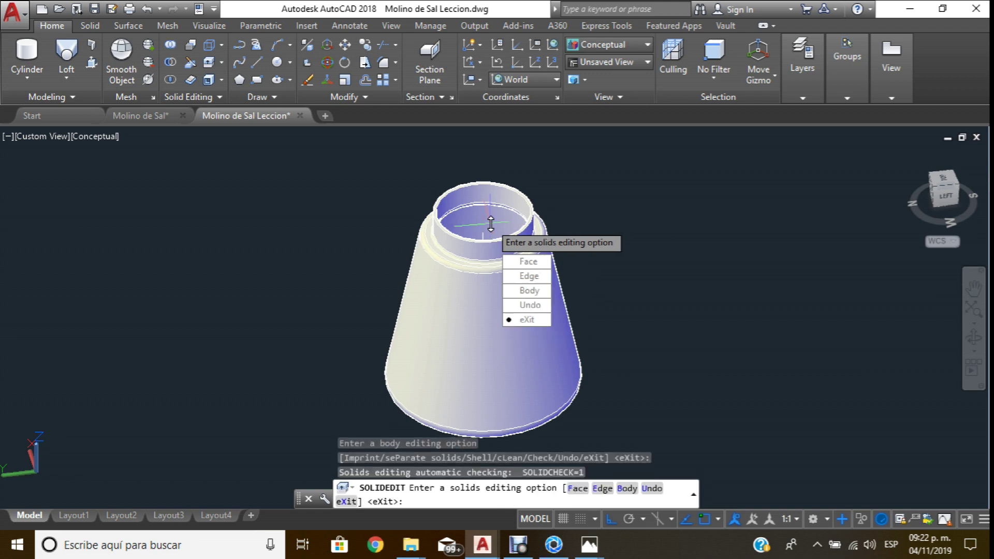
{"action": "key", "text": "Return"}
{"action": "key", "text": "Return"}
{"action": "key", "text": "Escape"}
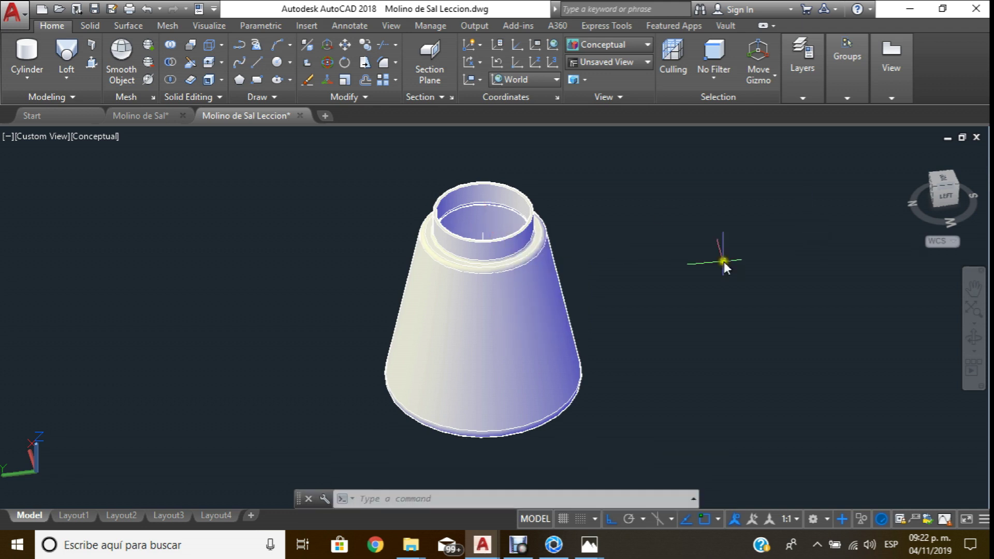
{"action": "left_click", "coordinate": [975, 338]}
{"action": "mouse_move", "coordinate": [656, 268]}
{"action": "left_mouse_down"}
{"action": "mouse_move", "coordinate": [552, 301]}
{"action": "mouse_move", "coordinate": [548, 395]}
{"action": "mouse_move", "coordinate": [570, 355]}
{"action": "mouse_move", "coordinate": [471, 257]}
{"action": "left_mouse_up"}
{"action": "scroll", "coordinate": [471, 257], "scroll_direction": "up", "scroll_amount": 3}
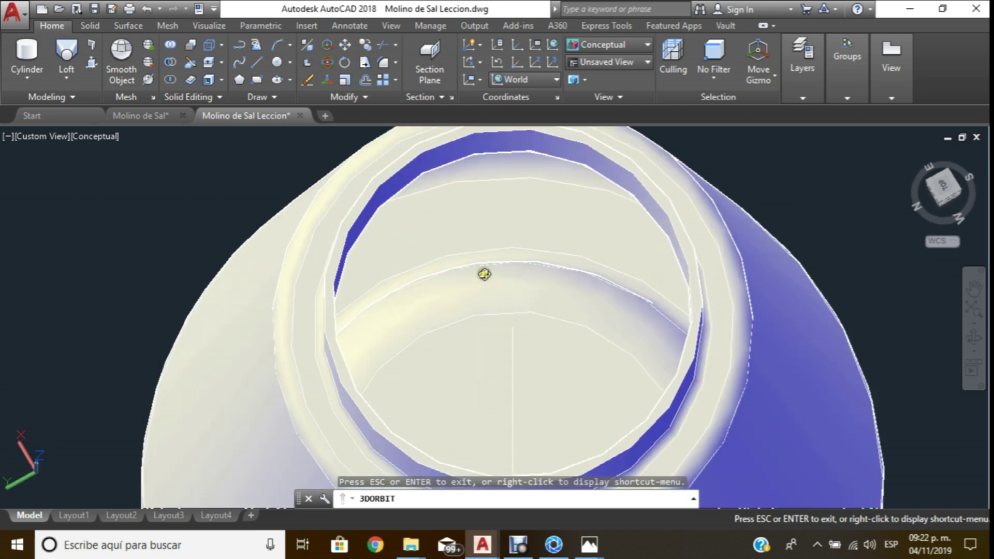
{"action": "scroll", "coordinate": [483, 273], "scroll_direction": "up", "scroll_amount": 3}
{"action": "mouse_move", "coordinate": [561, 312]}
{"action": "left_mouse_down"}
{"action": "mouse_move", "coordinate": [568, 286]}
{"action": "mouse_move", "coordinate": [541, 269]}
{"action": "left_mouse_up"}
{"action": "scroll", "coordinate": [541, 269], "scroll_direction": "down", "scroll_amount": 2}
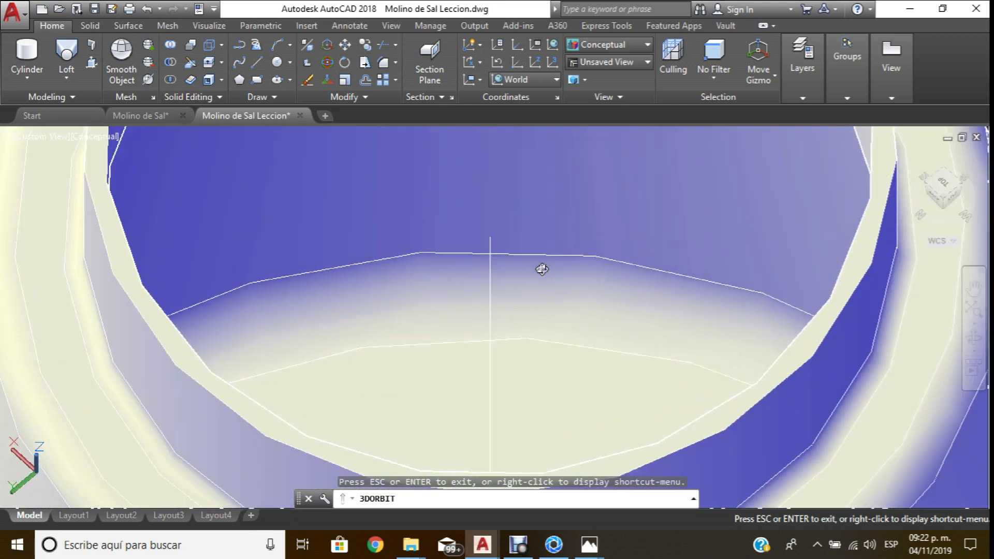
{"action": "scroll", "coordinate": [539, 268], "scroll_direction": "down", "scroll_amount": 3}
{"action": "scroll", "coordinate": [546, 246], "scroll_direction": "down", "scroll_amount": 3}
{"action": "scroll", "coordinate": [548, 270], "scroll_direction": "down", "scroll_amount": 2}
{"action": "mouse_move", "coordinate": [562, 397]}
{"action": "left_mouse_down"}
{"action": "mouse_move", "coordinate": [588, 257]}
{"action": "mouse_move", "coordinate": [568, 304]}
{"action": "mouse_move", "coordinate": [541, 284]}
{"action": "mouse_move", "coordinate": [549, 406]}
{"action": "left_mouse_up"}
{"action": "scroll", "coordinate": [568, 311], "scroll_direction": "down", "scroll_amount": 3}
{"action": "scroll", "coordinate": [570, 314], "scroll_direction": "up", "scroll_amount": 3}
{"action": "mouse_move", "coordinate": [583, 233]}
{"action": "left_mouse_down"}
{"action": "mouse_move", "coordinate": [531, 332]}
{"action": "mouse_move", "coordinate": [535, 224]}
{"action": "mouse_move", "coordinate": [520, 297]}
{"action": "mouse_move", "coordinate": [526, 255]}
{"action": "mouse_move", "coordinate": [446, 249]}
{"action": "mouse_move", "coordinate": [414, 321]}
{"action": "left_mouse_up"}
Show the Molino de Sal layout and zoom and pan to read the 48, 60 and 75 dimensions.
{"action": "mouse_move", "coordinate": [481, 544]}
{"action": "left_click", "coordinate": [397, 468]}
{"action": "scroll", "coordinate": [463, 300], "scroll_direction": "down", "scroll_amount": 2}
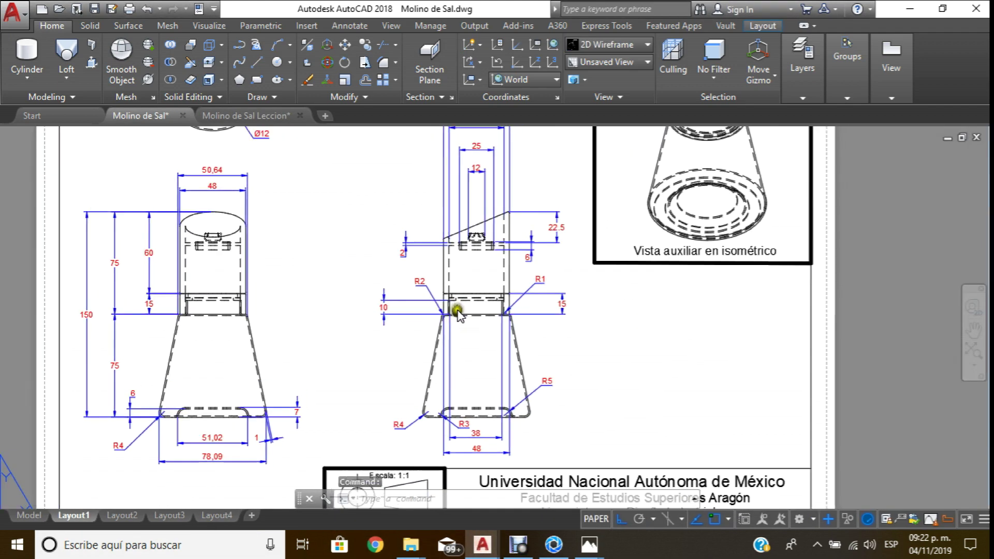
{"action": "scroll", "coordinate": [46, 290], "scroll_direction": "up", "scroll_amount": 4}
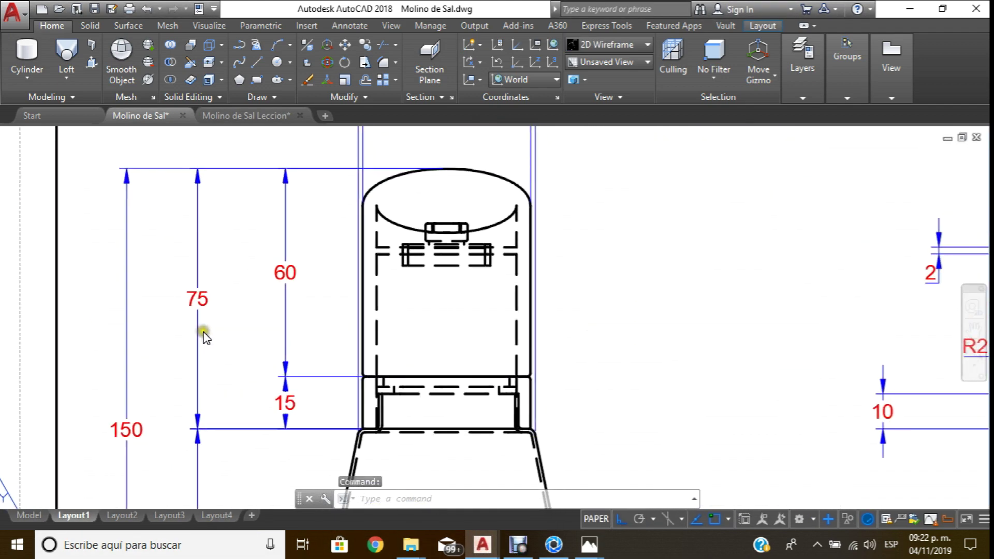
{"action": "scroll", "coordinate": [216, 316], "scroll_direction": "down", "scroll_amount": 2}
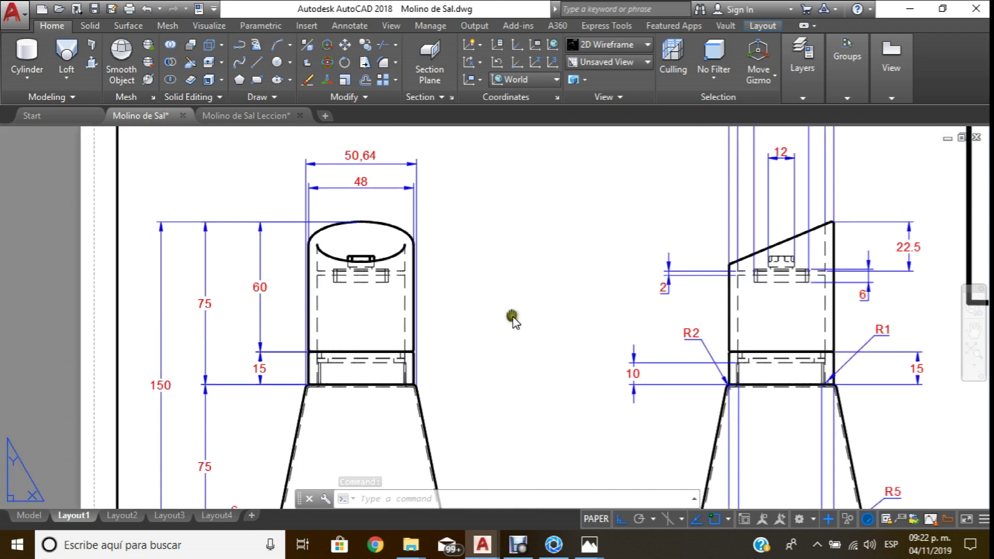
{"action": "middle_click_drag", "start_coordinate": [515, 317], "coordinate": [450, 311]}
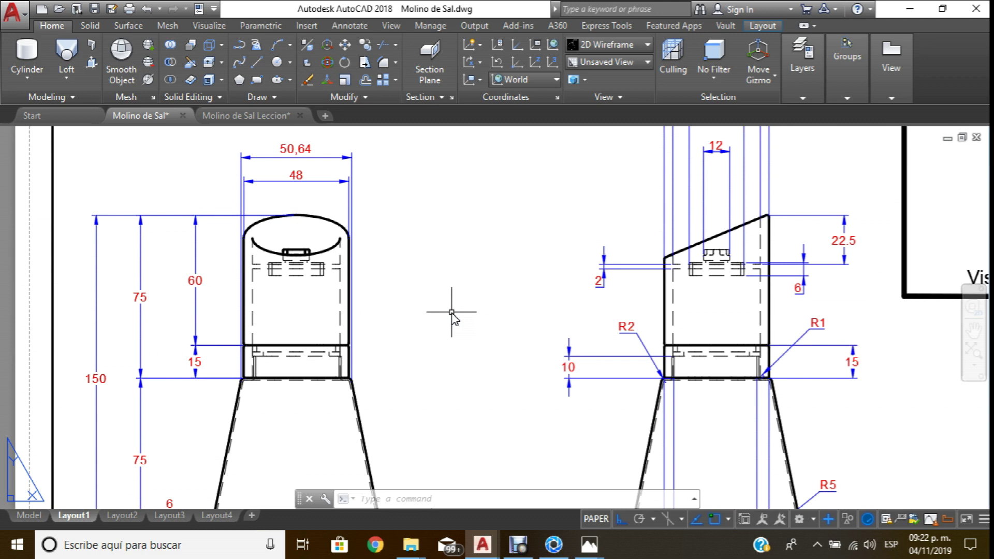
{"action": "left_click", "coordinate": [482, 544]}
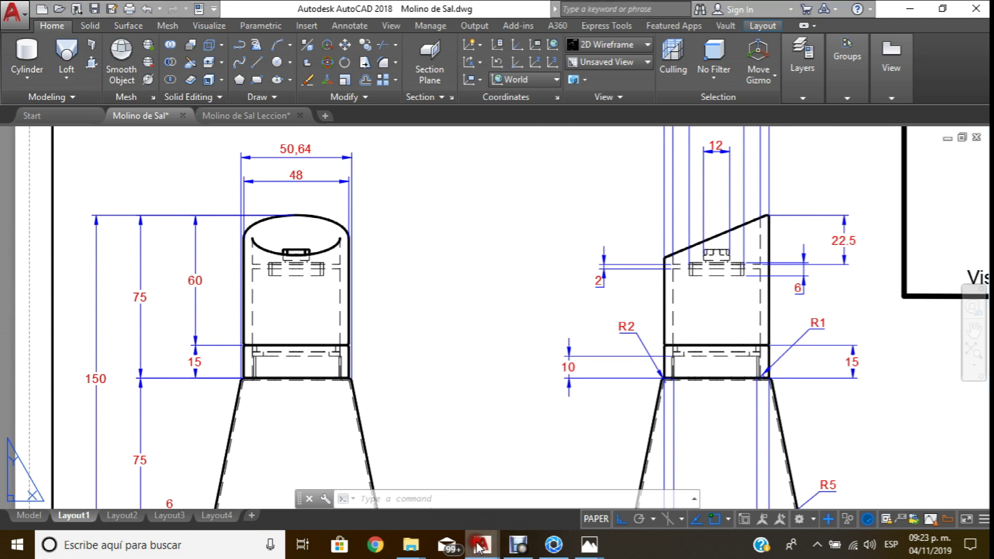
Return to the Leccion model, orbit it, and abandon a cylinder mistakenly given diameter 75.
{"action": "left_click", "coordinate": [504, 496]}
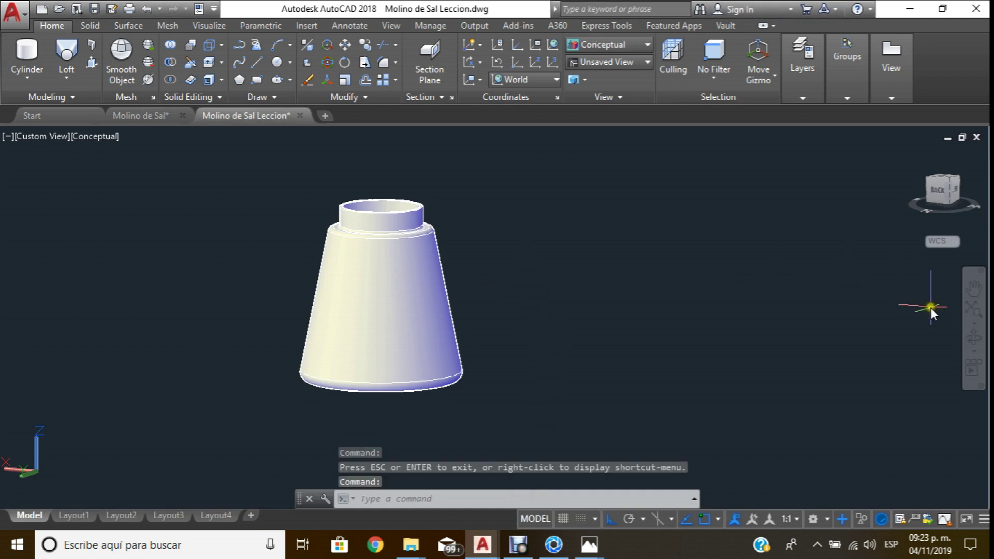
{"action": "left_click", "coordinate": [973, 343]}
{"action": "mouse_move", "coordinate": [507, 281]}
{"action": "left_mouse_down"}
{"action": "mouse_move", "coordinate": [517, 331]}
{"action": "mouse_move", "coordinate": [479, 341]}
{"action": "left_mouse_up"}
{"action": "left_click", "coordinate": [28, 54]}
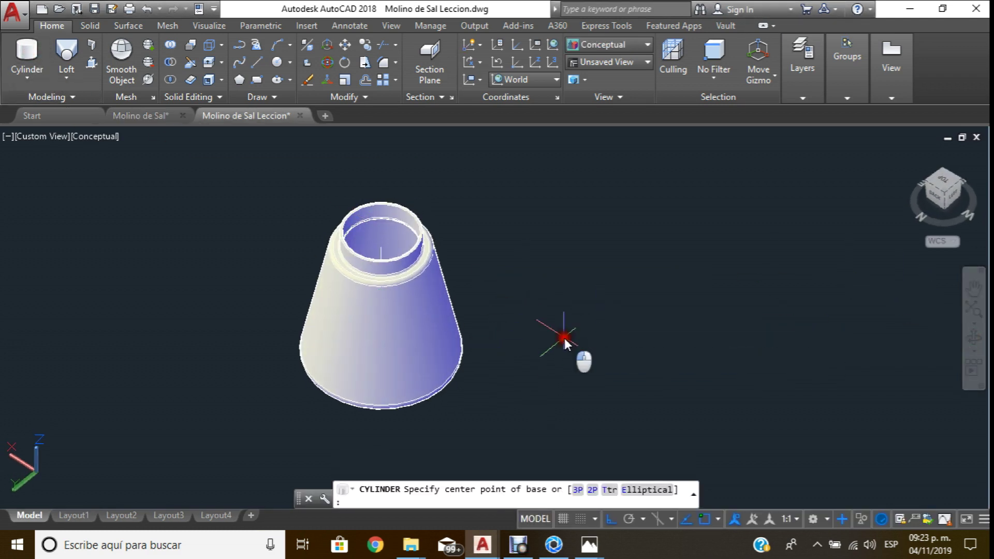
{"action": "left_click", "coordinate": [565, 337]}
{"action": "type", "text": "d"}
{"action": "key", "text": "Return"}
{"action": "type", "text": "75"}
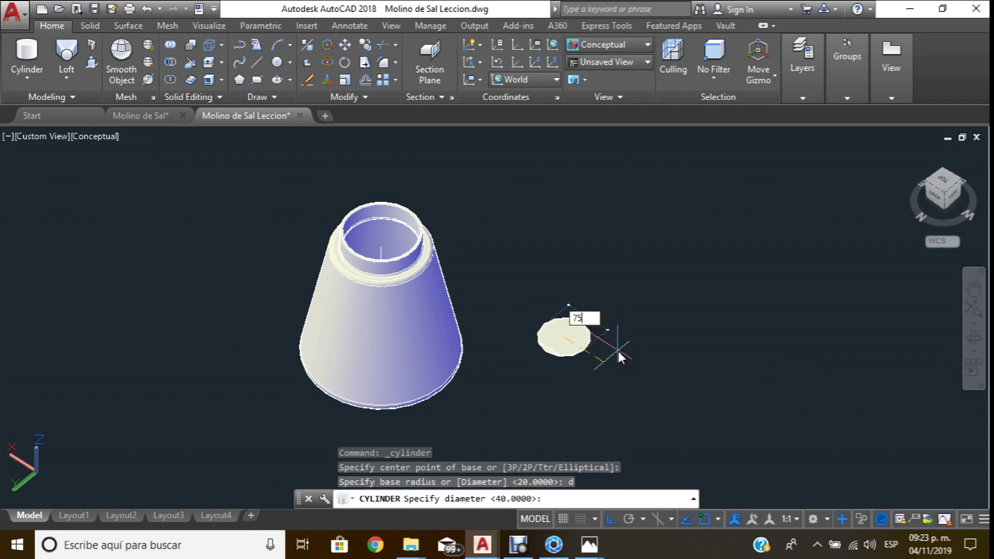
{"action": "key", "text": "Return"}
{"action": "scroll", "coordinate": [624, 212], "scroll_direction": "down", "scroll_amount": 3}
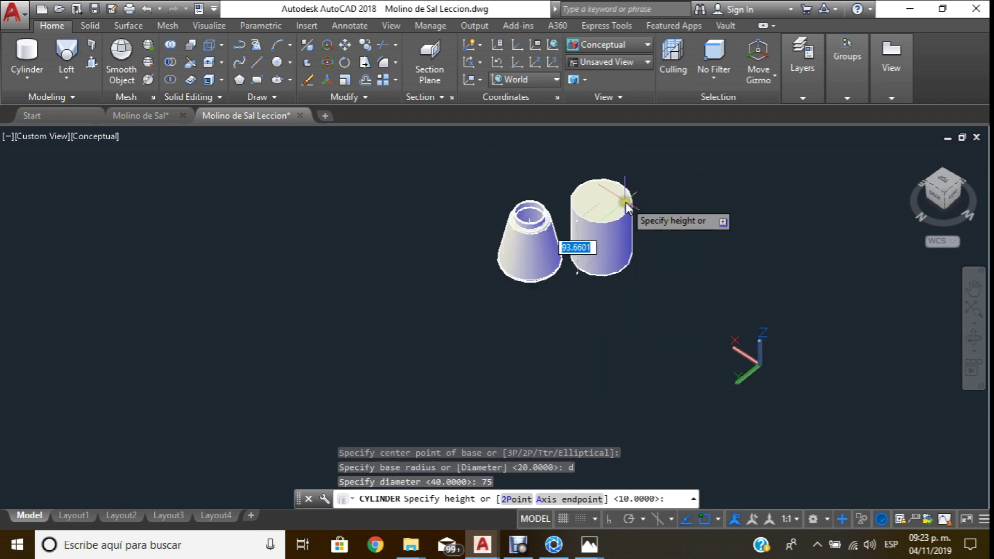
{"action": "key", "text": "Escape"}
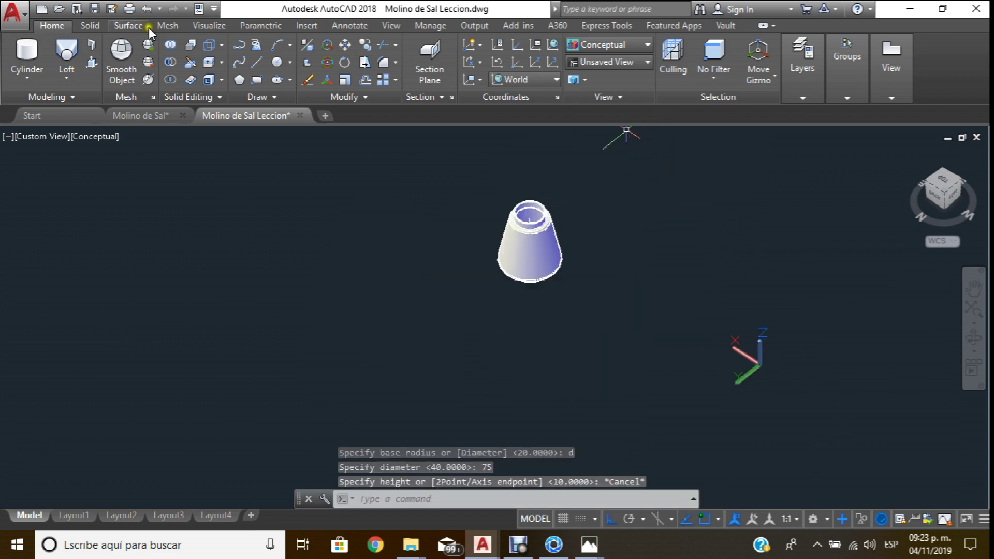
Create a 48-diameter, 75-tall cylinder right of the cone and frame both in view.
{"action": "key", "text": "Return"}
{"action": "left_click", "coordinate": [656, 267]}
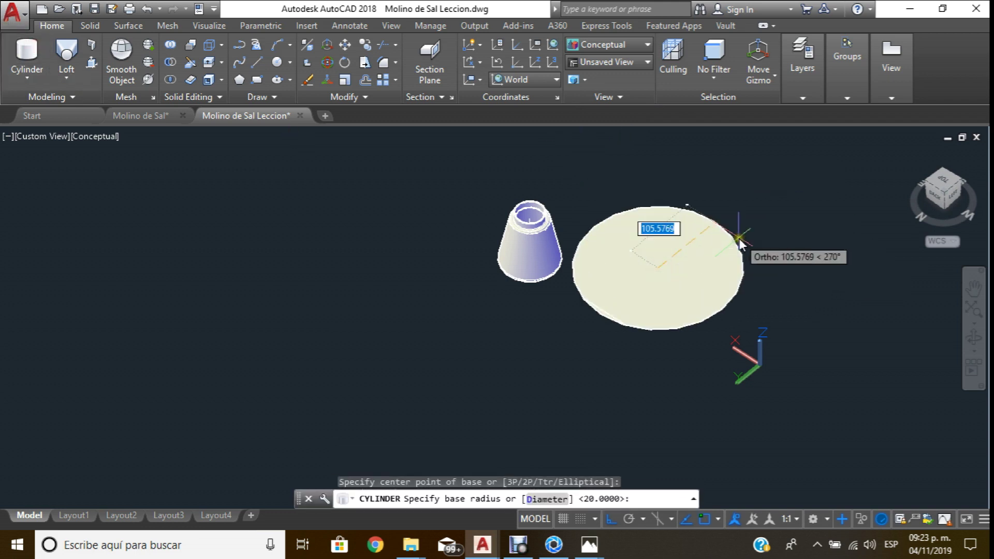
{"action": "type", "text": "d"}
{"action": "key", "text": "Return"}
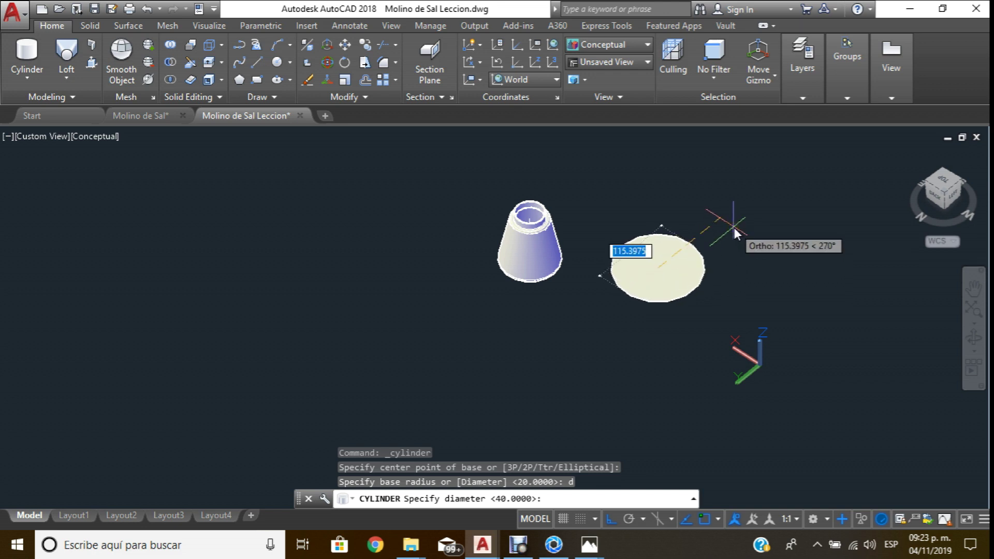
{"action": "type", "text": "48"}
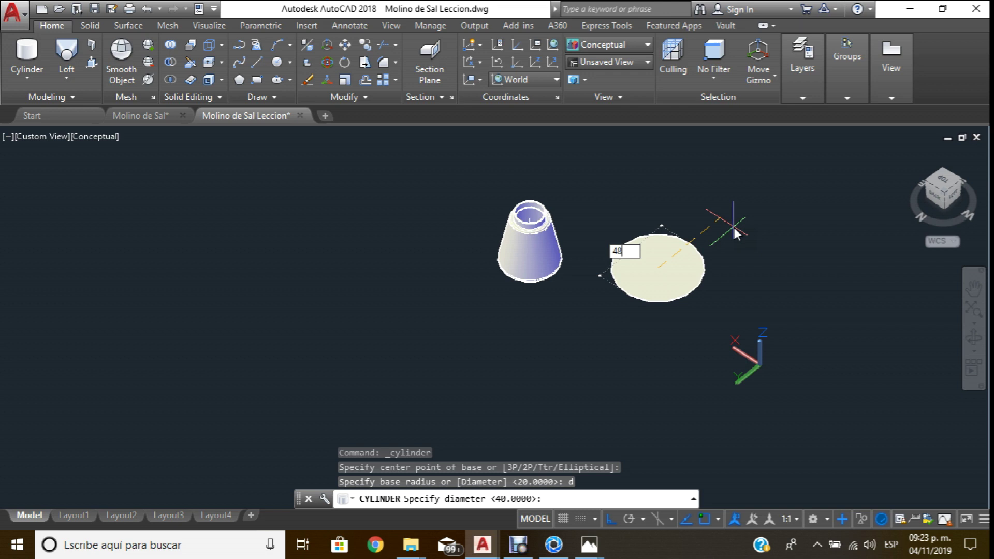
{"action": "key", "text": "Return"}
{"action": "type", "text": "75"}
{"action": "key", "text": "Return"}
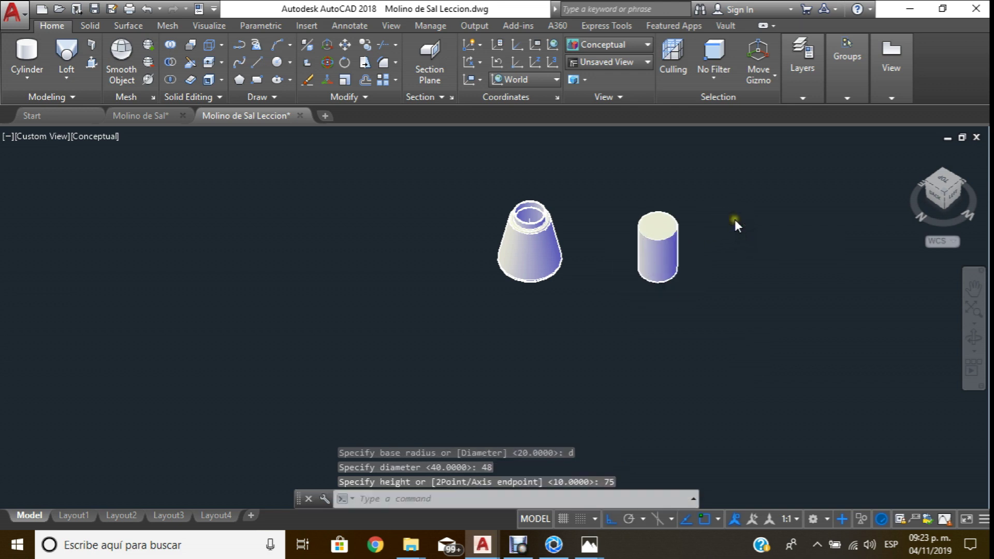
{"action": "scroll", "coordinate": [685, 257], "scroll_direction": "up", "scroll_amount": 2}
{"action": "scroll", "coordinate": [673, 265], "scroll_direction": "up", "scroll_amount": 1}
{"action": "scroll", "coordinate": [640, 247], "scroll_direction": "up", "scroll_amount": 2}
{"action": "middle_click_drag", "start_coordinate": [615, 256], "coordinate": [619, 247]}
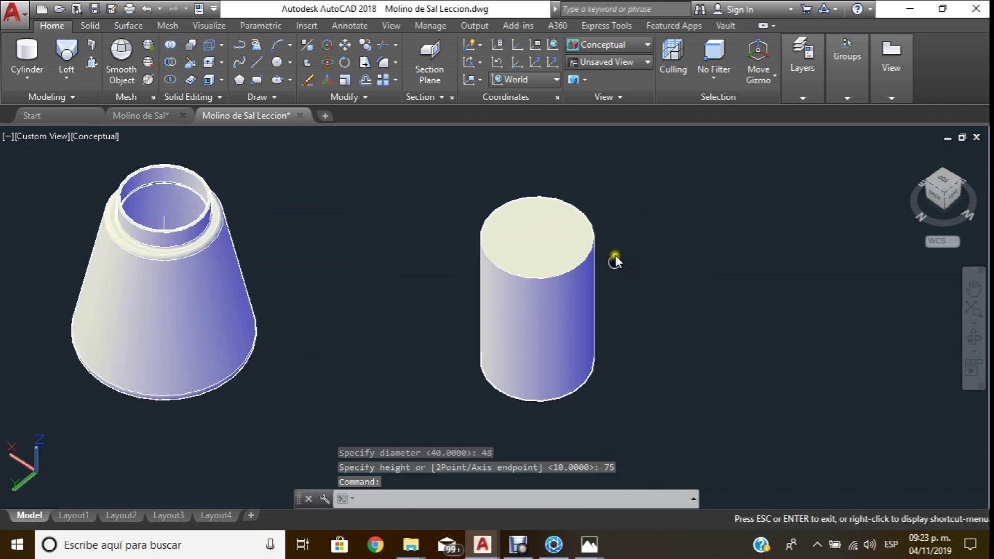
{"action": "middle_click_drag", "start_coordinate": [577, 277], "coordinate": [564, 279]}
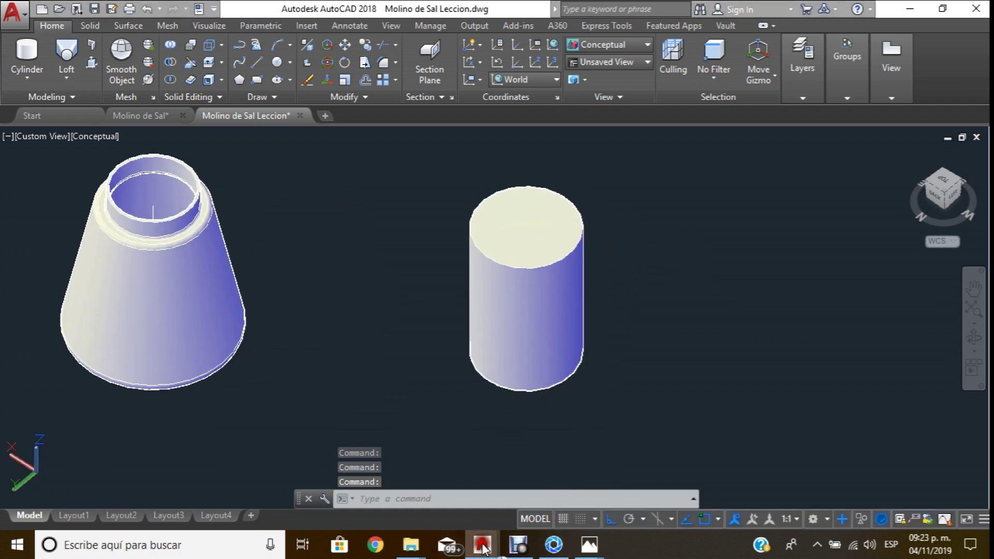
{"action": "left_click", "coordinate": [420, 484]}
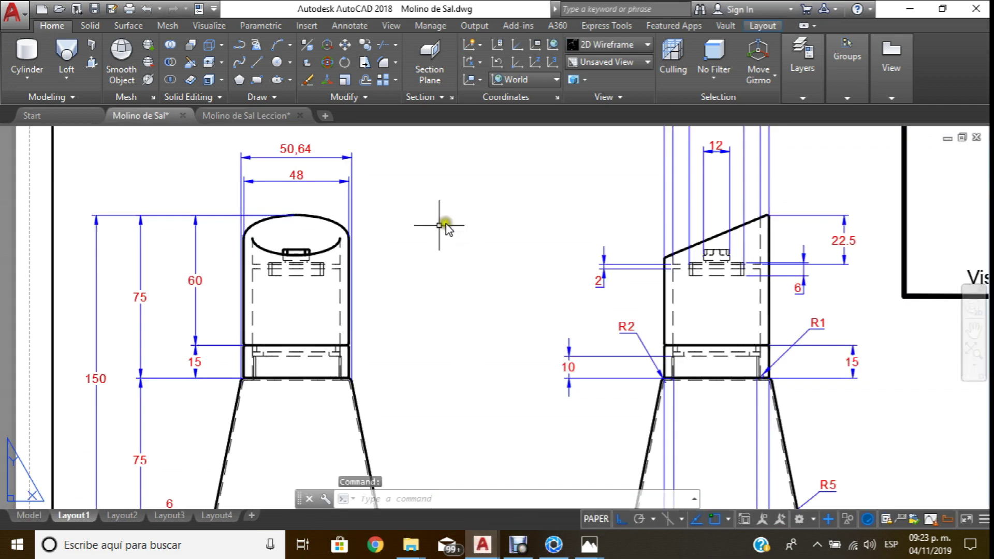
{"action": "scroll", "coordinate": [346, 321], "scroll_direction": "up", "scroll_amount": 4}
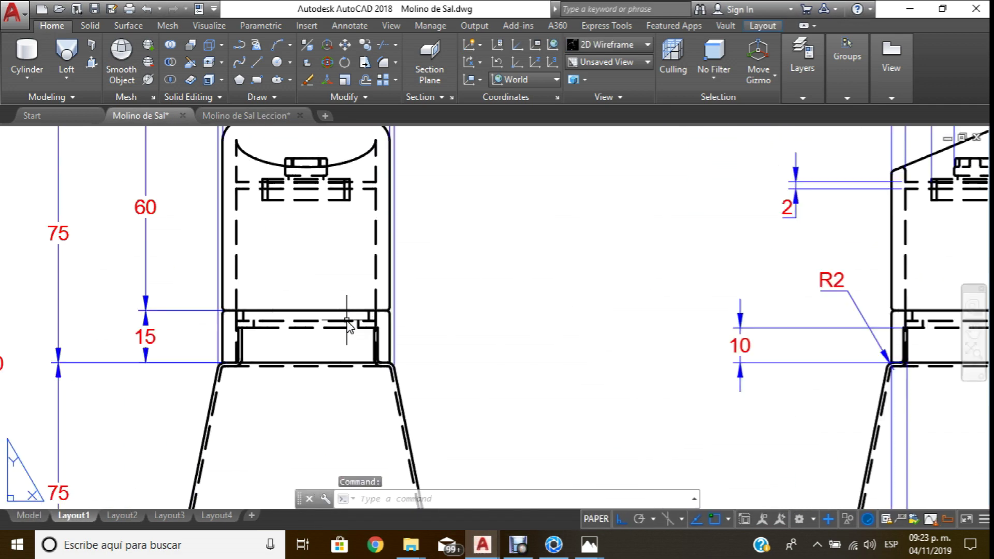
{"action": "scroll", "coordinate": [348, 319], "scroll_direction": "up", "scroll_amount": 2}
{"action": "scroll", "coordinate": [348, 319], "scroll_direction": "down", "scroll_amount": 2}
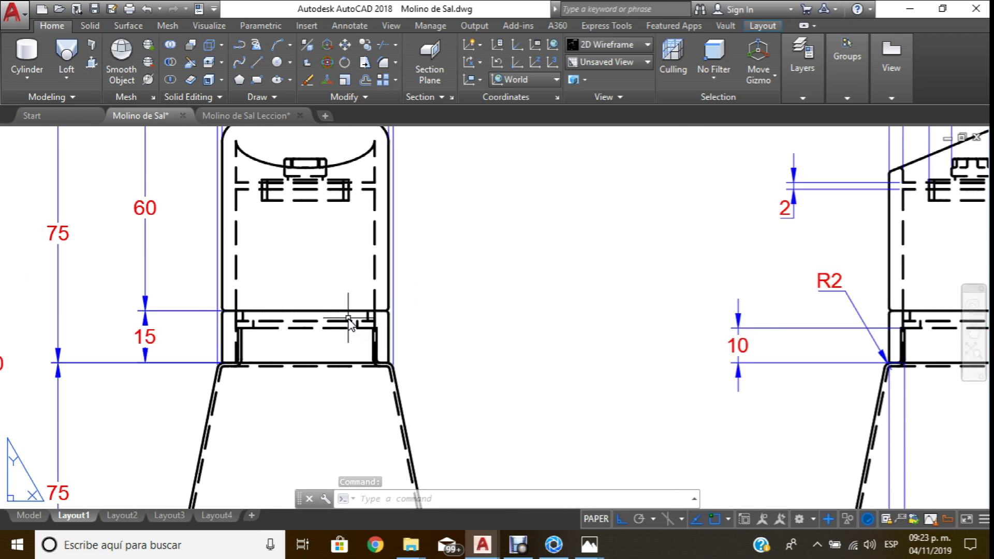
{"action": "scroll", "coordinate": [350, 316], "scroll_direction": "down", "scroll_amount": 4}
{"action": "mouse_move", "coordinate": [352, 316]}
{"action": "middle_mouse_down"}
{"action": "mouse_move", "coordinate": [373, 303]}
{"action": "mouse_move", "coordinate": [373, 313]}
{"action": "middle_mouse_up"}
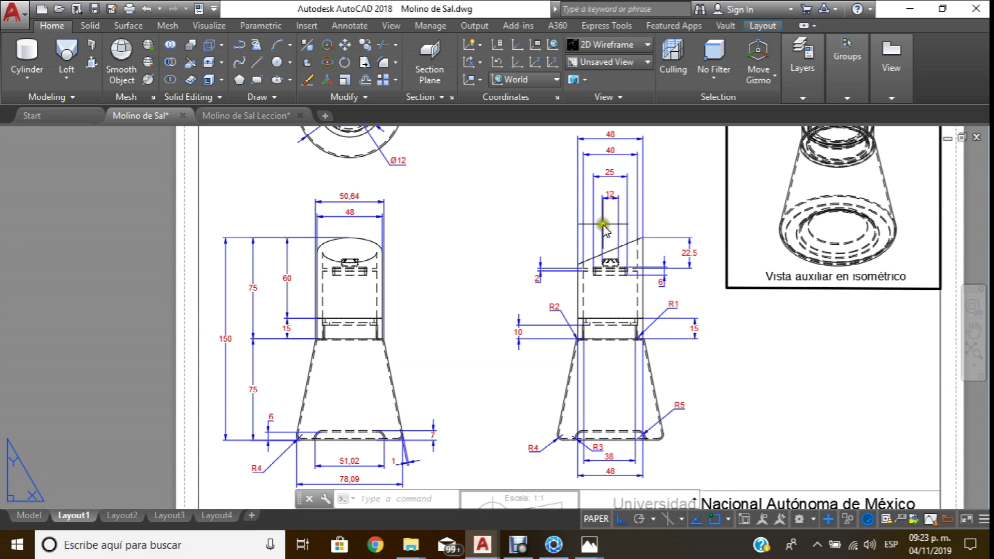
{"action": "scroll", "coordinate": [639, 306], "scroll_direction": "up", "scroll_amount": 2}
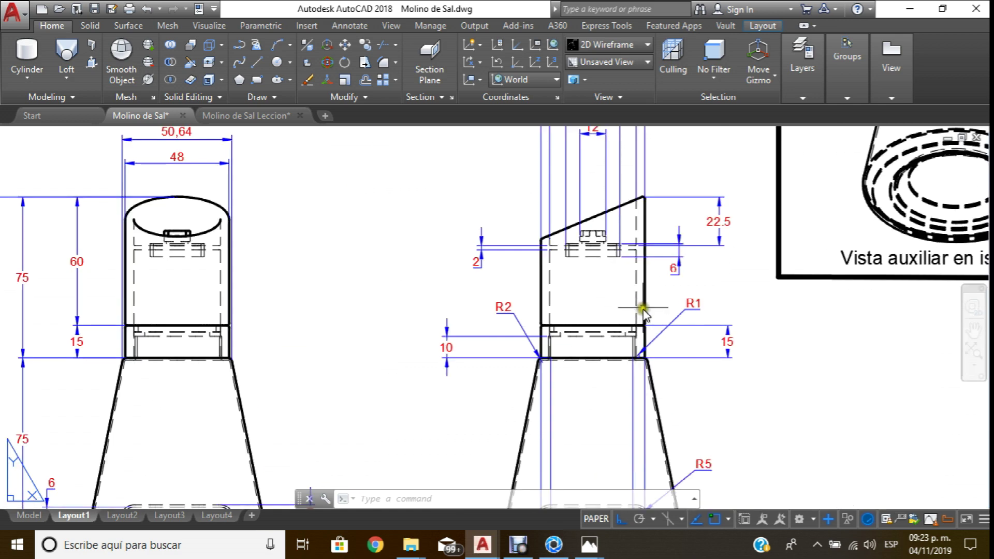
{"action": "scroll", "coordinate": [642, 309], "scroll_direction": "down", "scroll_amount": 2}
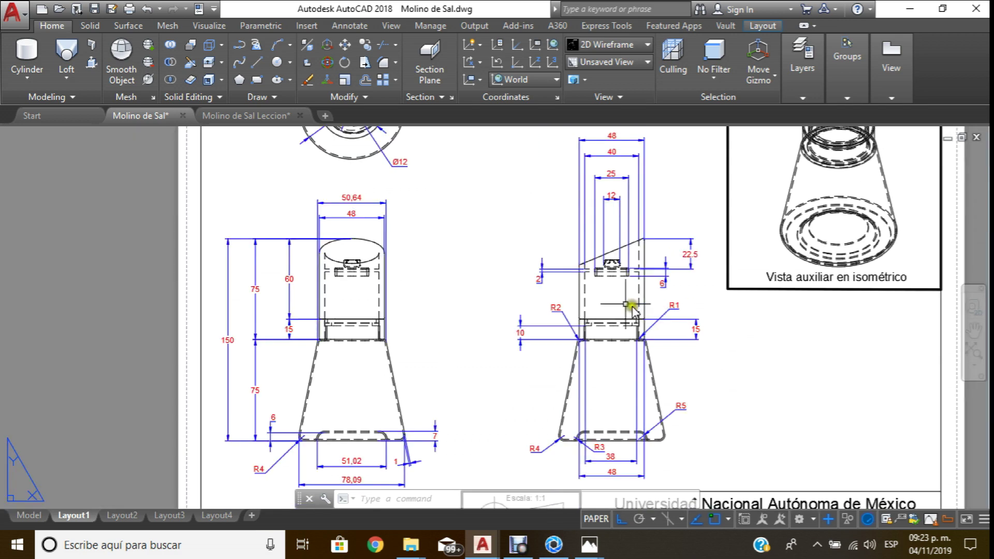
{"action": "scroll", "coordinate": [452, 289], "scroll_direction": "up", "scroll_amount": 2}
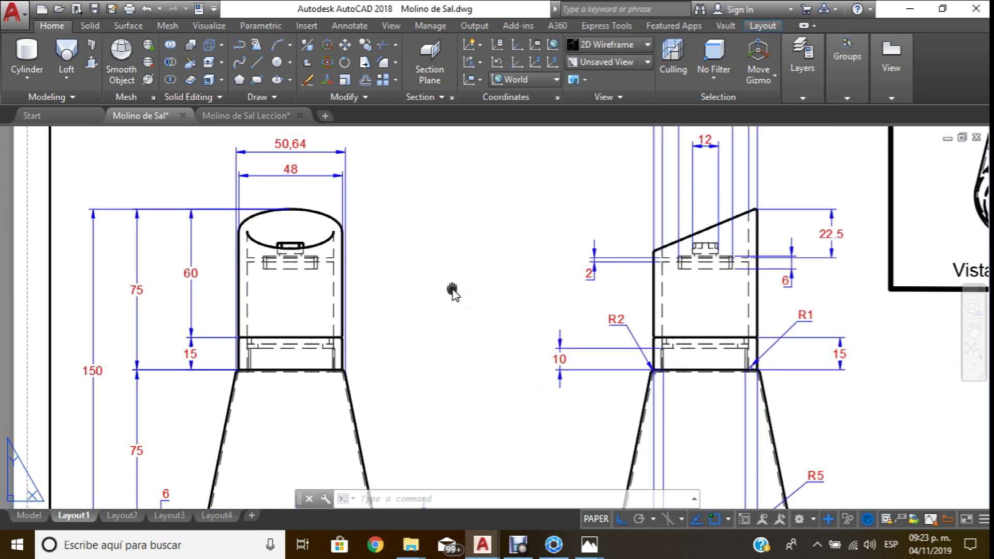
{"action": "middle_click_drag", "start_coordinate": [452, 291], "coordinate": [508, 284]}
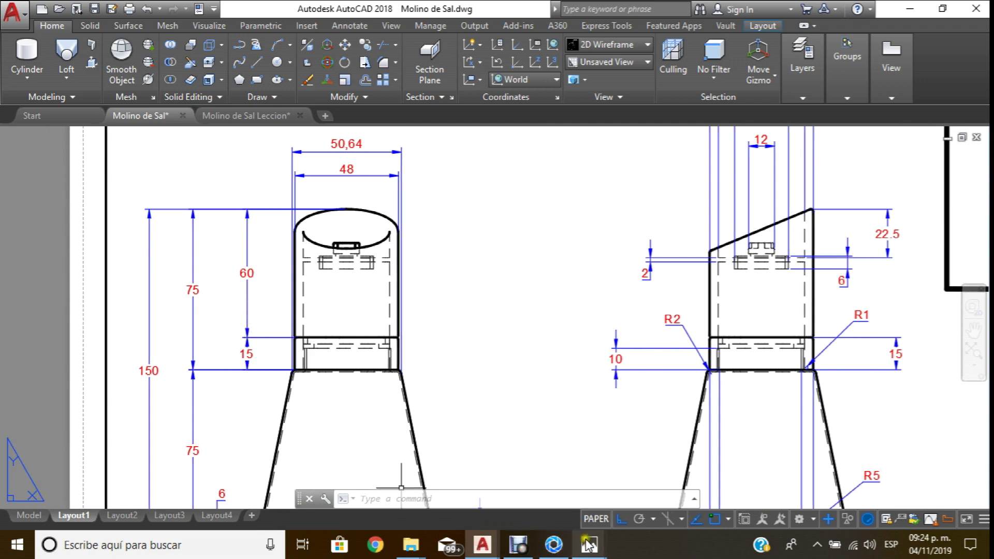
{"action": "left_click", "coordinate": [578, 467]}
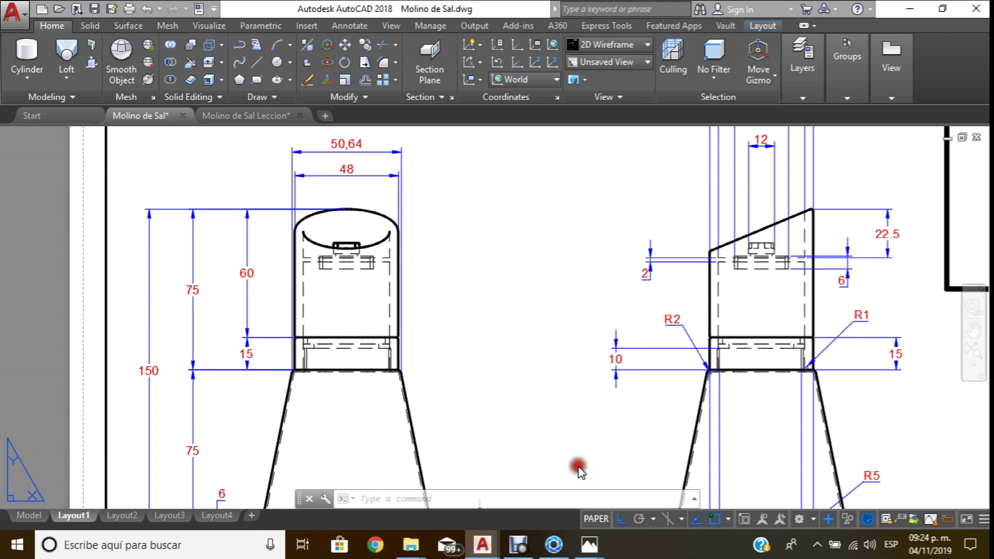
{"action": "left_click", "coordinate": [482, 290]}
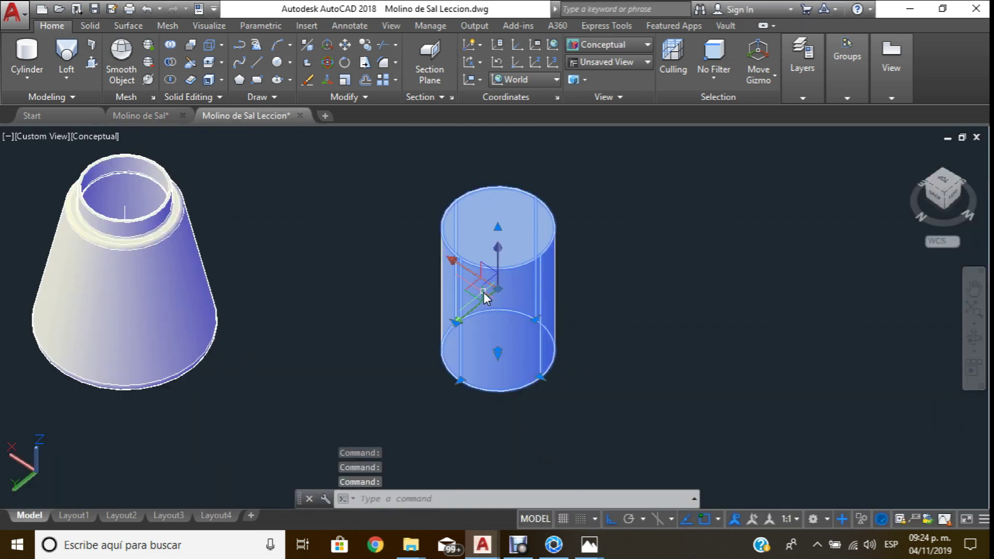
Delete the 75-tall cylinder and replace it with one 48 in diameter and 60 tall.
{"action": "key", "text": "Delete"}
{"action": "left_click", "coordinate": [27, 52]}
{"action": "left_click", "coordinate": [473, 337]}
{"action": "type", "text": "d"}
{"action": "key", "text": "Return"}
{"action": "type", "text": "48"}
{"action": "key", "text": "Return"}
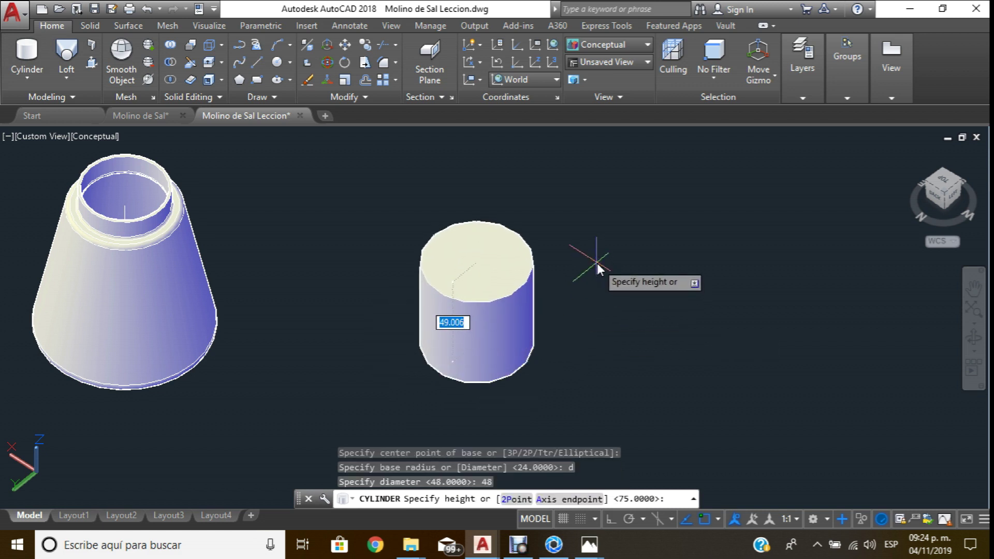
{"action": "type", "text": "60"}
{"action": "key", "text": "Return"}
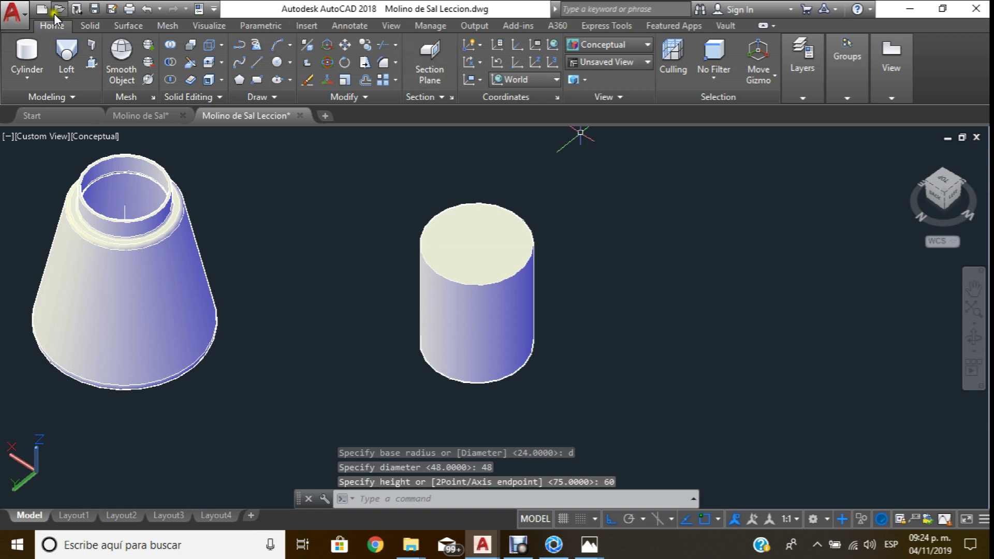
Add a 48-diameter, 15-tall disc right of the cylinder, then pan the view.
{"action": "left_click", "coordinate": [22, 55]}
{"action": "left_click", "coordinate": [655, 357]}
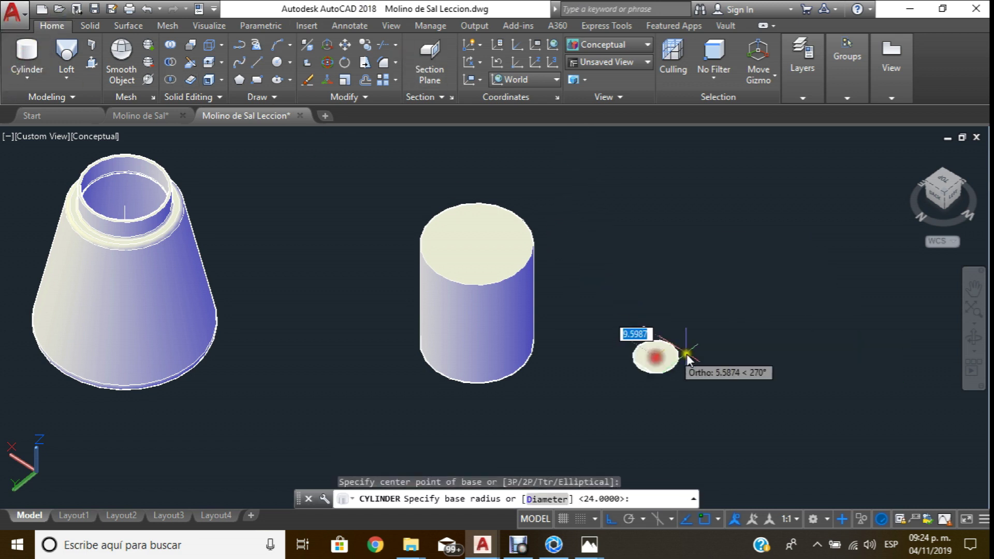
{"action": "type", "text": "d"}
{"action": "key", "text": "Return"}
{"action": "type", "text": "48"}
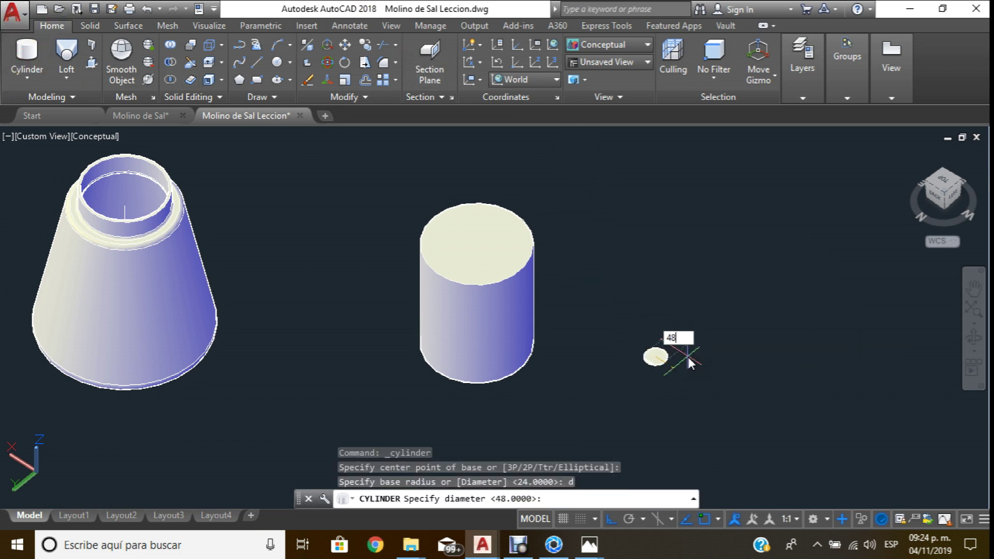
{"action": "key", "text": "Return"}
{"action": "type", "text": "1"}
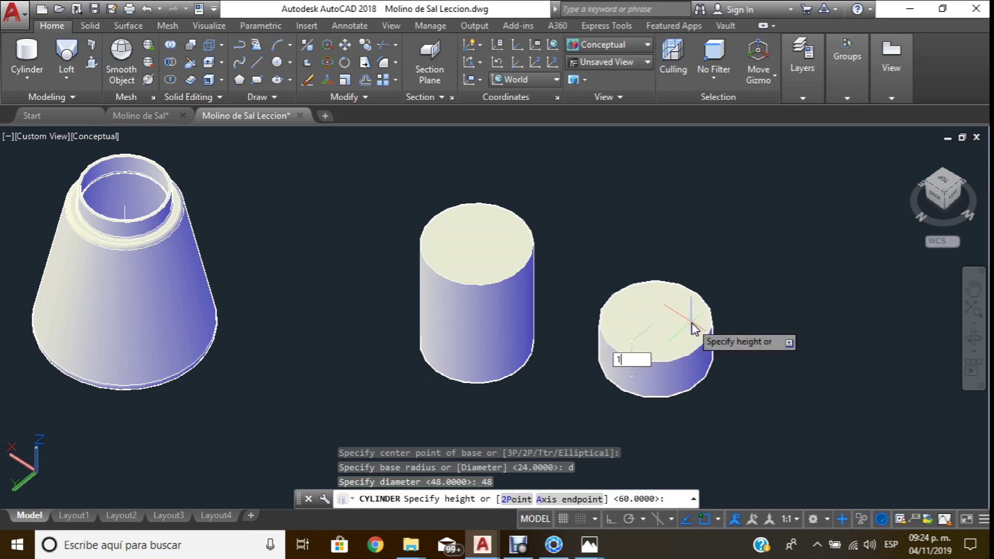
{"action": "type", "text": "5"}
{"action": "key", "text": "Return"}
{"action": "key", "text": "Escape"}
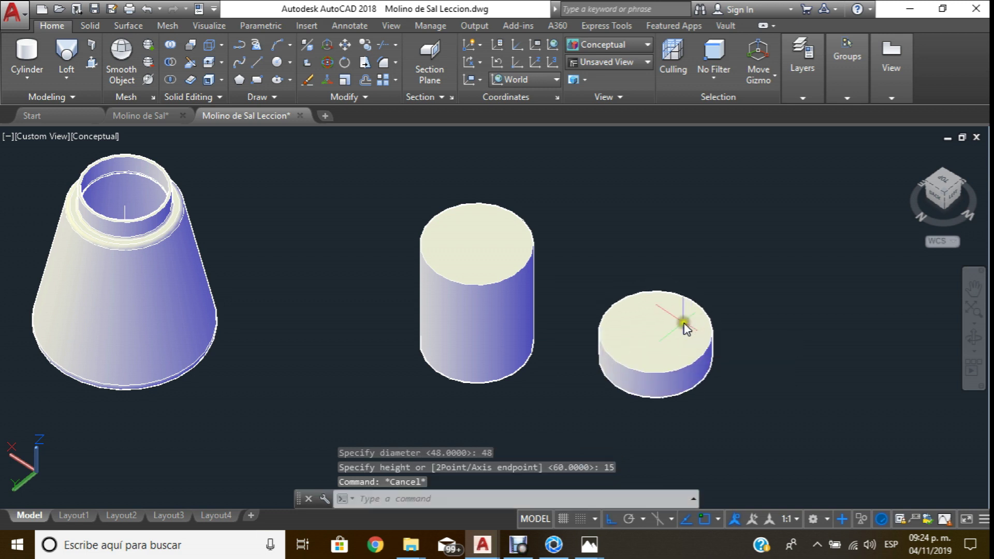
{"action": "middle_click_drag", "start_coordinate": [683, 324], "coordinate": [634, 296]}
{"action": "mouse_move", "coordinate": [482, 544]}
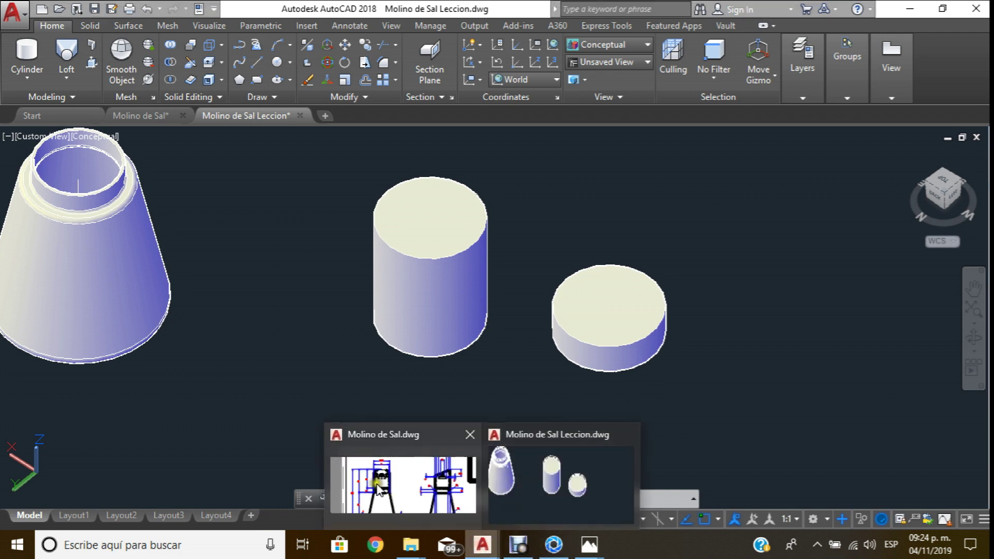
{"action": "left_click", "coordinate": [387, 462]}
{"action": "scroll", "coordinate": [395, 355], "scroll_direction": "up", "scroll_amount": 4}
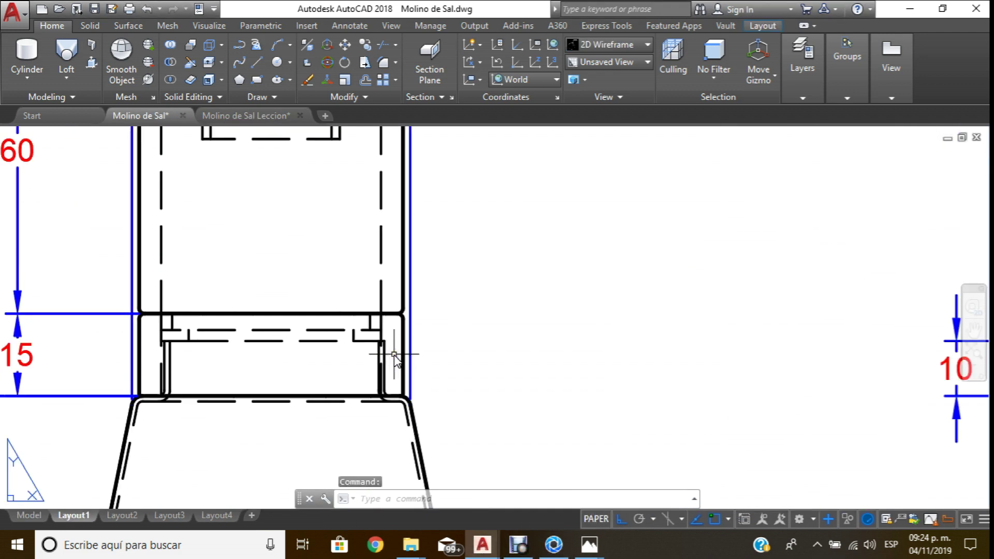
{"action": "scroll", "coordinate": [395, 355], "scroll_direction": "down", "scroll_amount": 2}
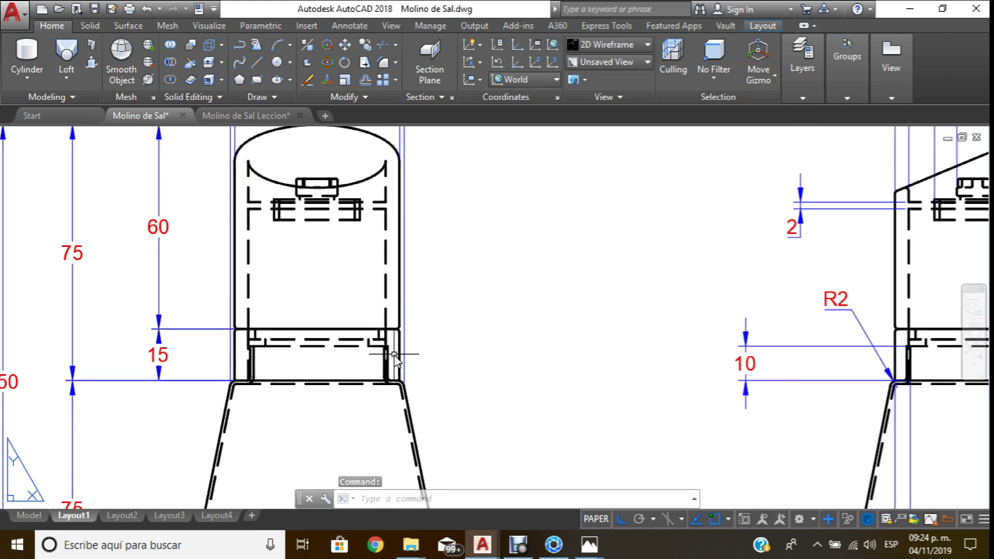
{"action": "scroll", "coordinate": [394, 355], "scroll_direction": "down", "scroll_amount": 3}
{"action": "scroll", "coordinate": [394, 355], "scroll_direction": "up", "scroll_amount": 2}
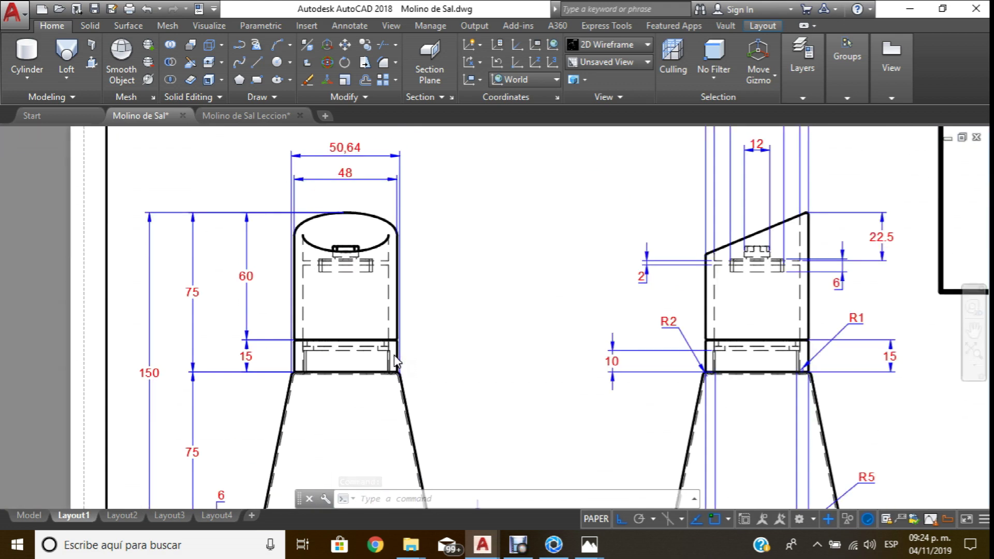
{"action": "scroll", "coordinate": [395, 355], "scroll_direction": "up", "scroll_amount": 1}
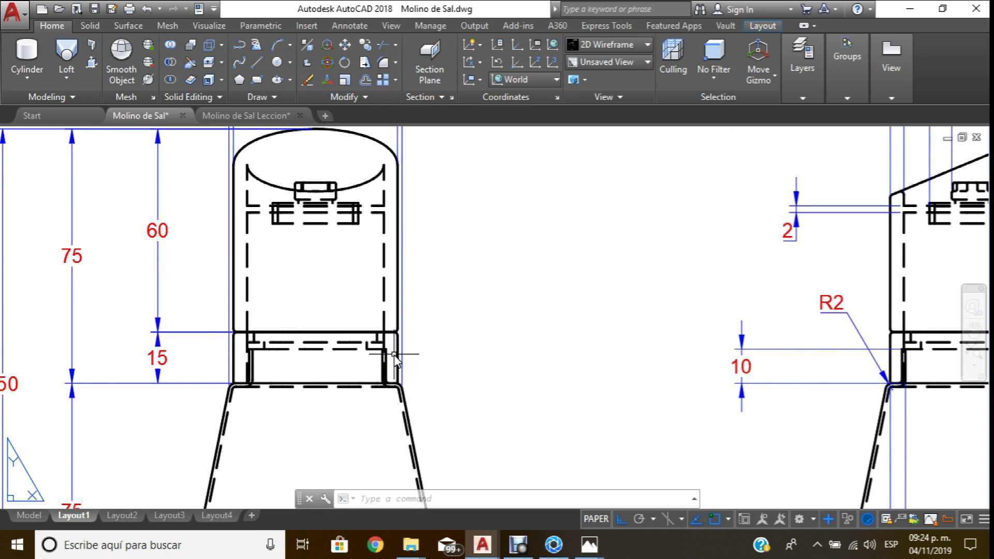
{"action": "scroll", "coordinate": [395, 358], "scroll_direction": "down", "scroll_amount": 2}
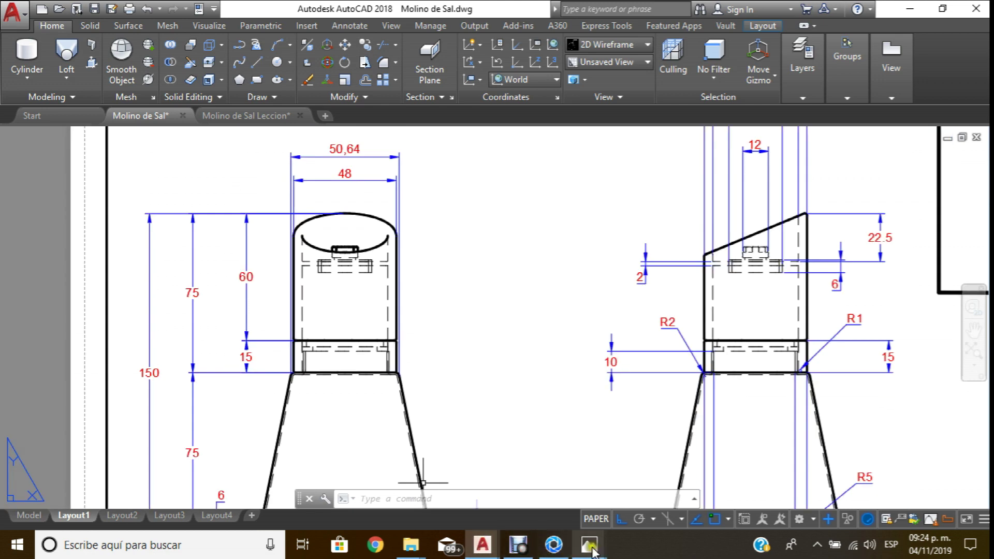
{"action": "mouse_move", "coordinate": [482, 544]}
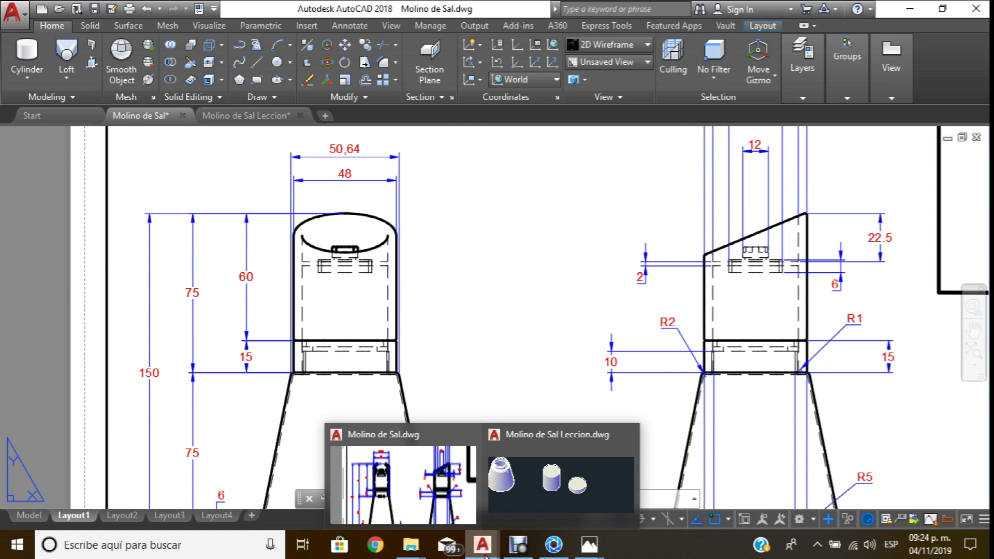
{"action": "left_click", "coordinate": [527, 493]}
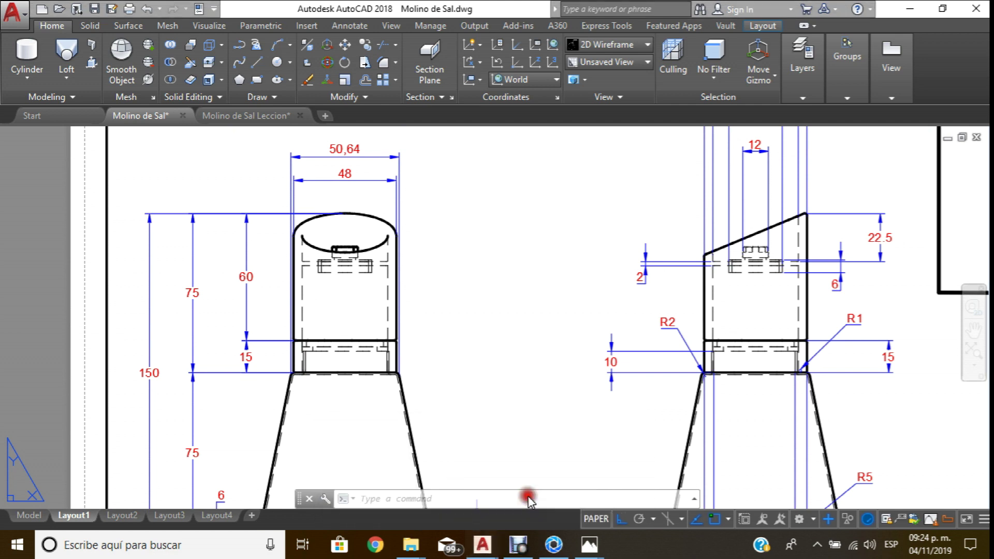
{"action": "scroll", "coordinate": [477, 331], "scroll_direction": "down", "scroll_amount": 1}
{"action": "scroll", "coordinate": [389, 344], "scroll_direction": "down", "scroll_amount": 3}
{"action": "scroll", "coordinate": [409, 334], "scroll_direction": "up", "scroll_amount": 2}
{"action": "scroll", "coordinate": [421, 339], "scroll_direction": "up", "scroll_amount": 3}
{"action": "middle_click_drag", "start_coordinate": [384, 319], "coordinate": [377, 308]}
Create a tall 40-diameter cylinder beside the other solids.
{"action": "left_click", "coordinate": [33, 76]}
{"action": "left_click", "coordinate": [616, 361]}
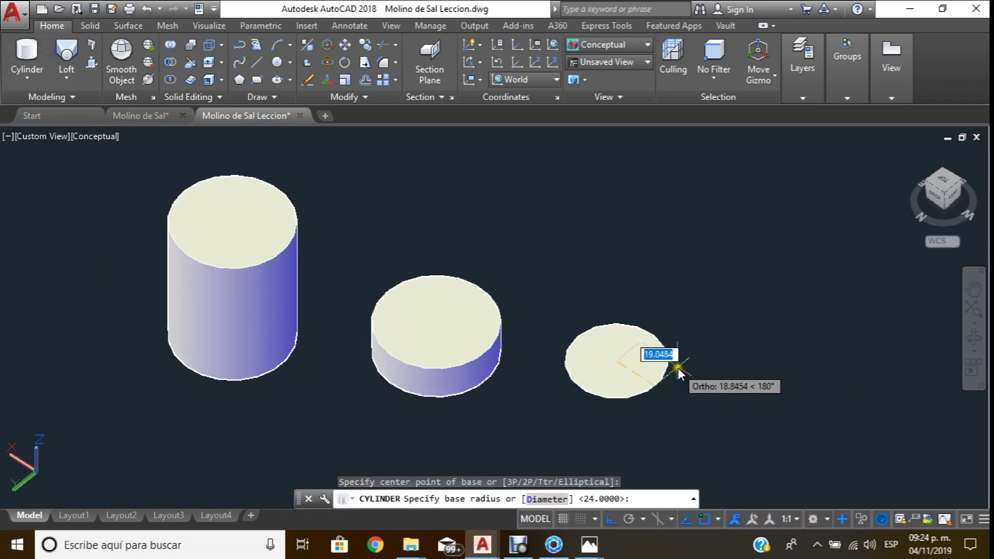
{"action": "type", "text": "d"}
{"action": "key", "text": "Return"}
{"action": "type", "text": "40"}
{"action": "key", "text": "Return"}
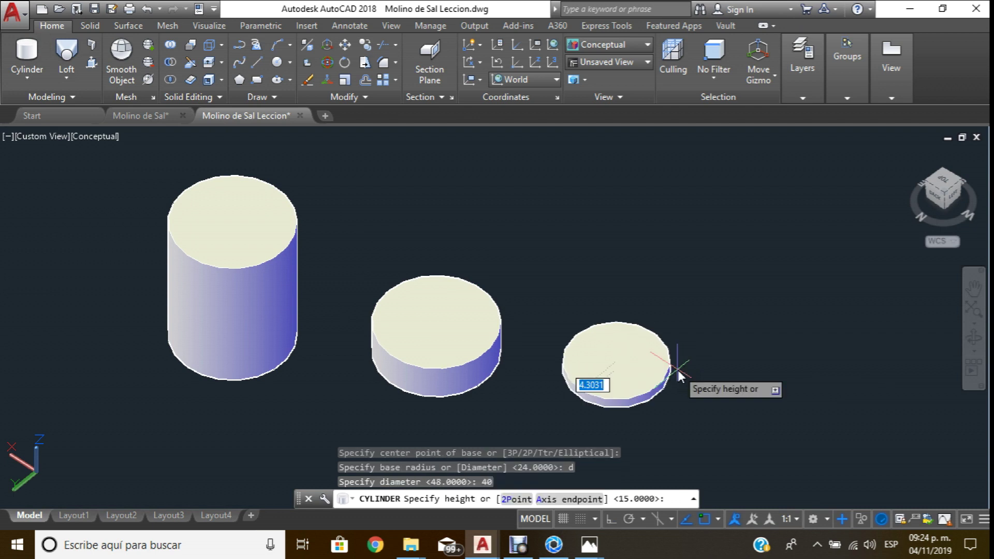
{"action": "left_click", "coordinate": [710, 204]}
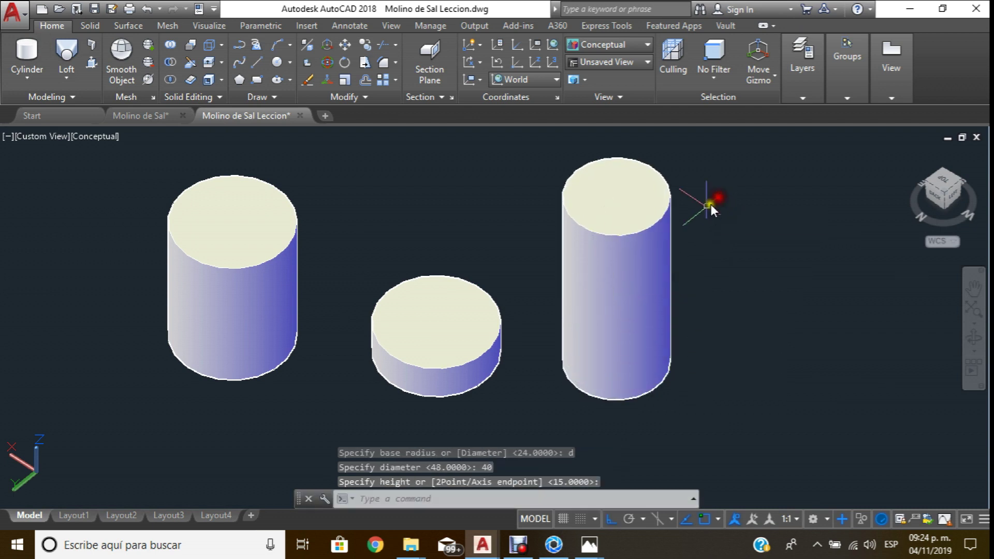
Move the 40-diameter cylinder onto the middle cylinder's top centre.
{"action": "left_click", "coordinate": [345, 48]}
{"action": "left_click", "coordinate": [658, 236]}
{"action": "key", "text": "Return"}
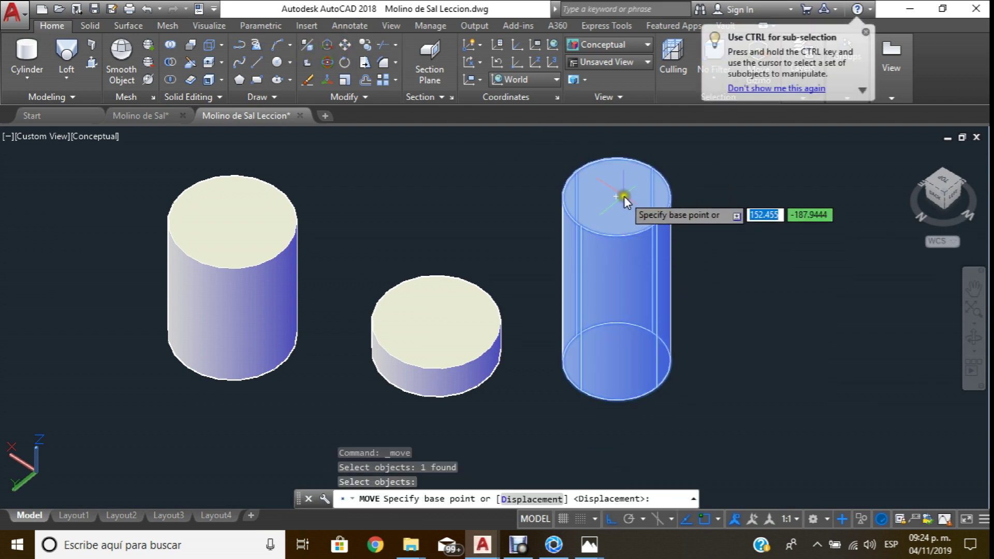
{"action": "left_click", "coordinate": [623, 197]}
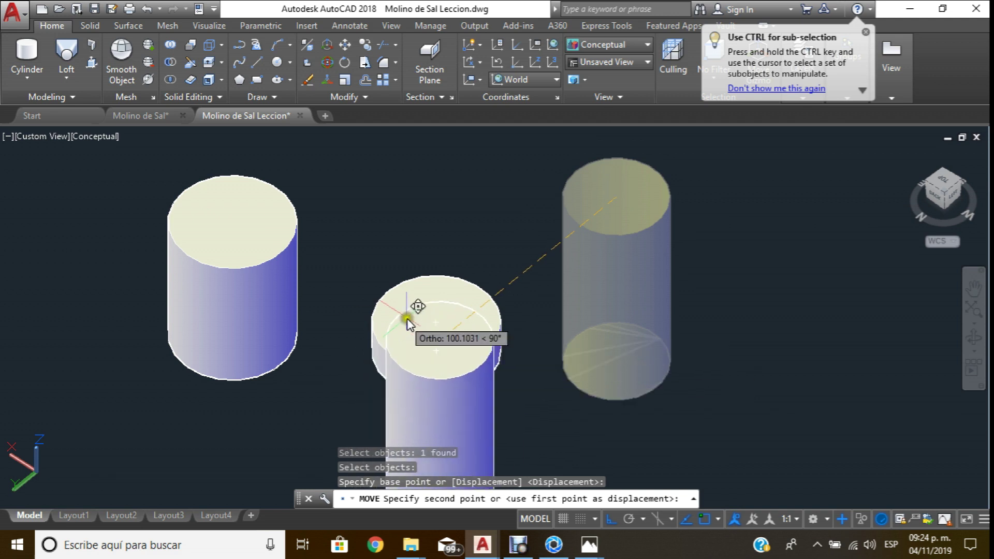
{"action": "left_click", "coordinate": [436, 323]}
{"action": "middle_click_drag", "start_coordinate": [466, 305], "coordinate": [481, 271]}
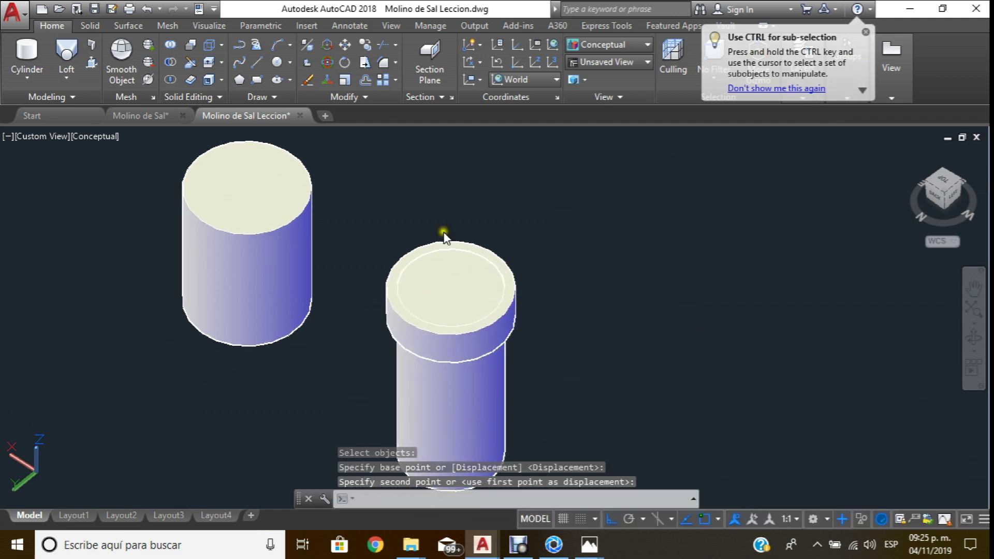
Subtract the 40-diameter cylinder from the short middle cylinder, leaving a hollow ring.
{"action": "left_click", "coordinate": [175, 61]}
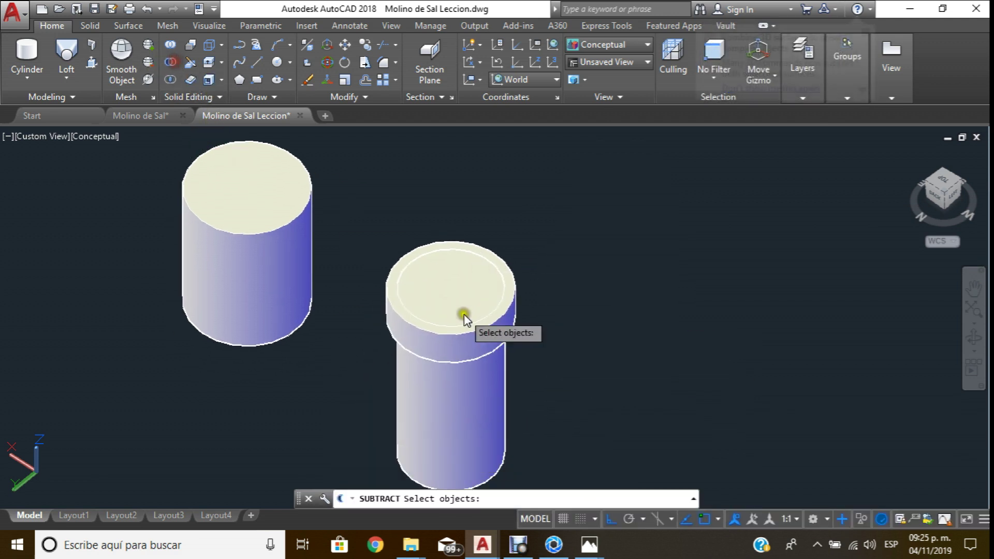
{"action": "left_click", "coordinate": [493, 325]}
{"action": "key", "text": "Return"}
{"action": "left_click", "coordinate": [489, 435]}
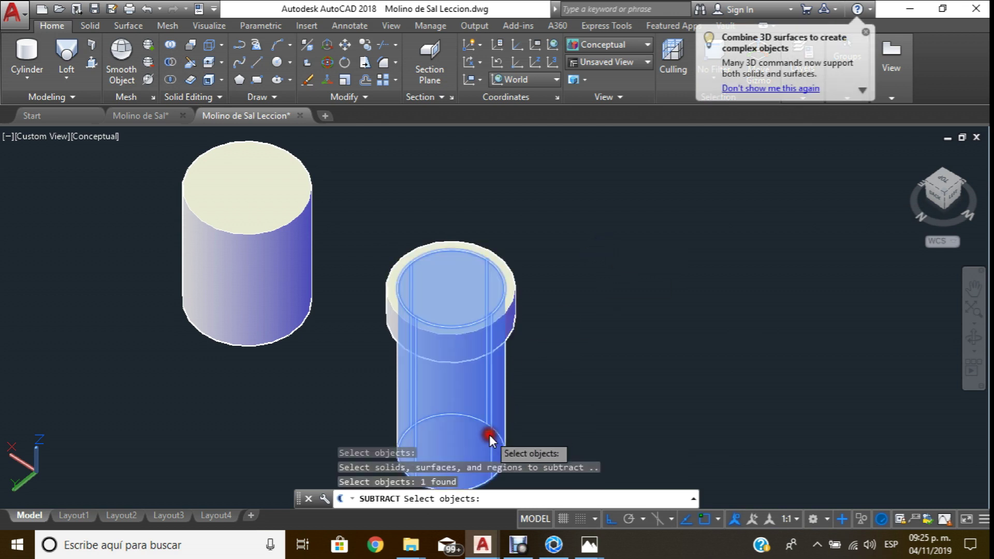
{"action": "key", "text": "Return"}
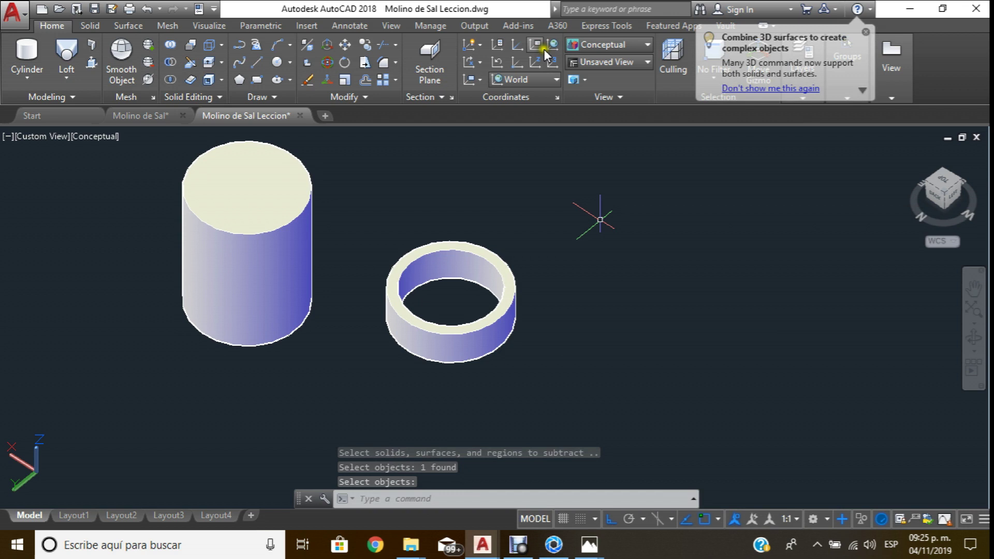
{"action": "left_click", "coordinate": [277, 62]}
Draw a 40-diameter circle right of the ring, then switch to Molino de Sal.dwg.
{"action": "left_click", "coordinate": [577, 336]}
{"action": "type", "text": "d"}
{"action": "key", "text": "Return"}
{"action": "type", "text": "40"}
{"action": "key", "text": "Return"}
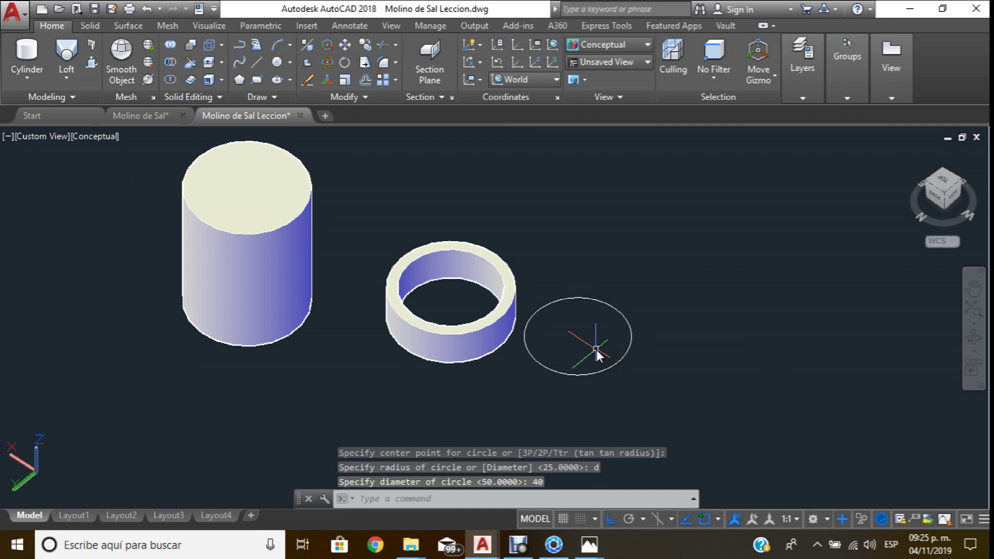
{"action": "left_click", "coordinate": [279, 62]}
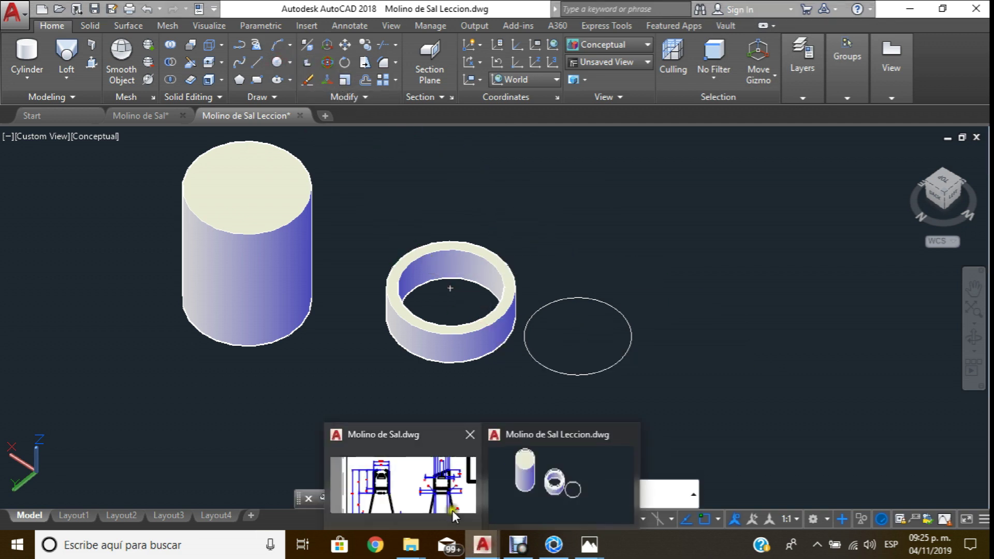
{"action": "mouse_move", "coordinate": [483, 544]}
{"action": "left_click", "coordinate": [422, 489]}
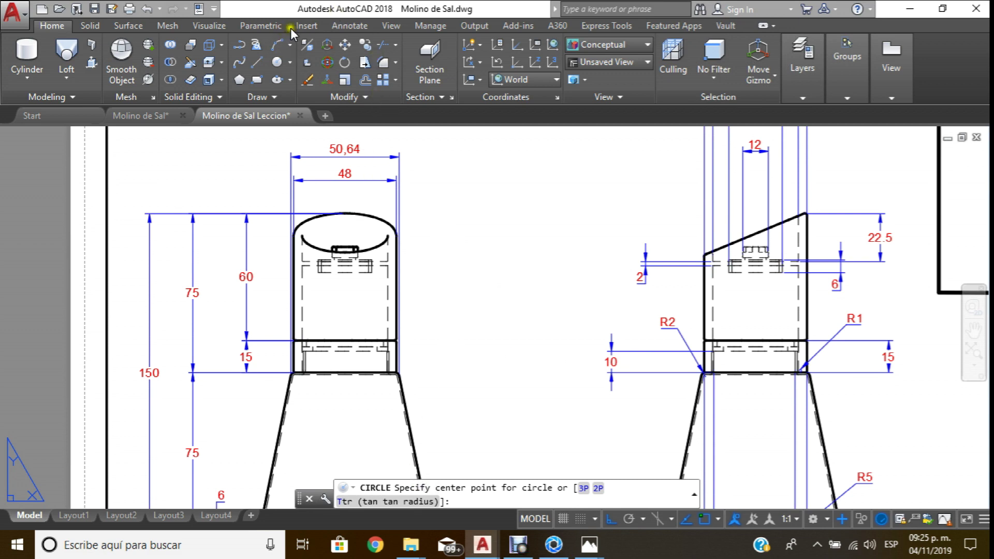
Add a 30 linear dimension across the top cap, then return to Molino de Sal Leccion.dwg.
{"action": "left_click", "coordinate": [347, 29]}
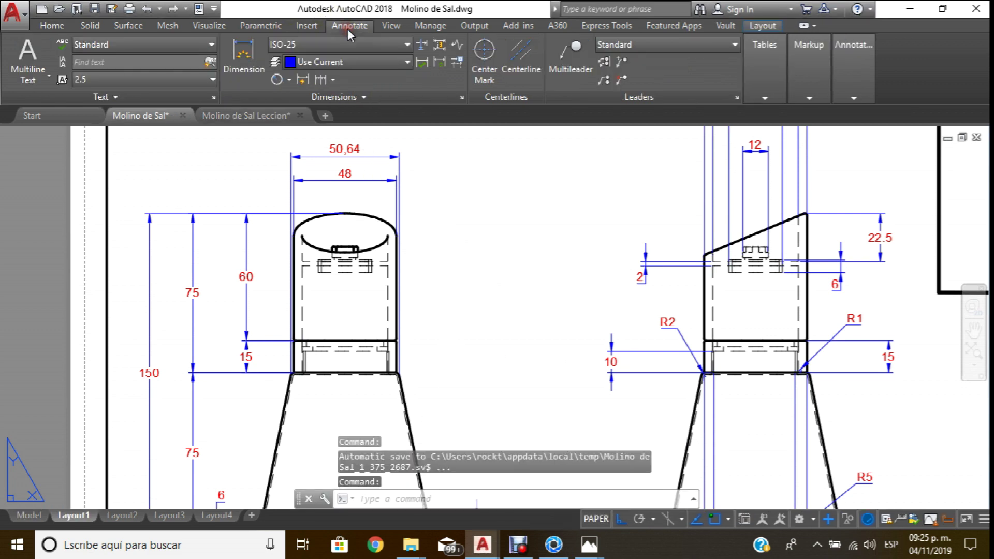
{"action": "left_click", "coordinate": [289, 79]}
{"action": "left_click", "coordinate": [292, 104]}
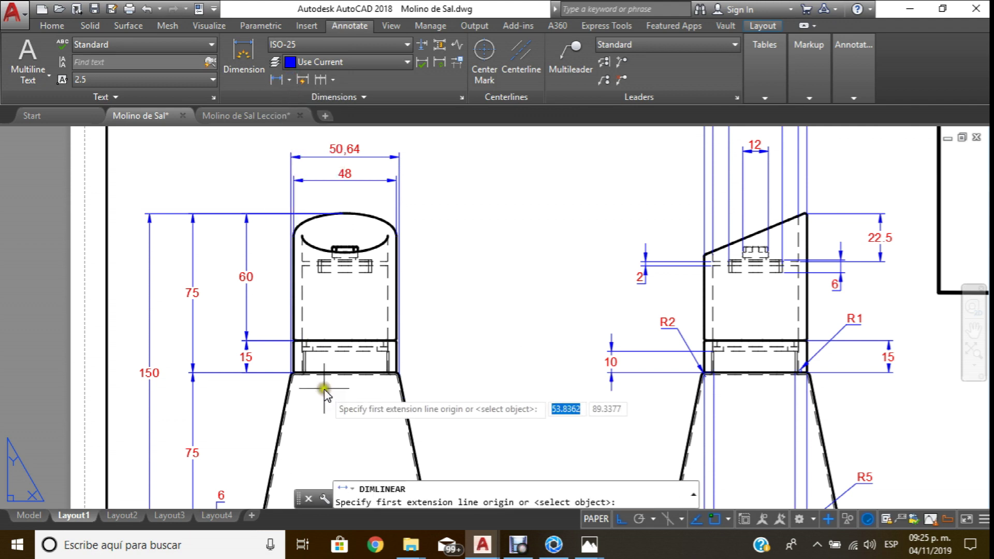
{"action": "scroll", "coordinate": [321, 373], "scroll_direction": "up", "scroll_amount": 2}
{"action": "left_click", "coordinate": [307, 330]}
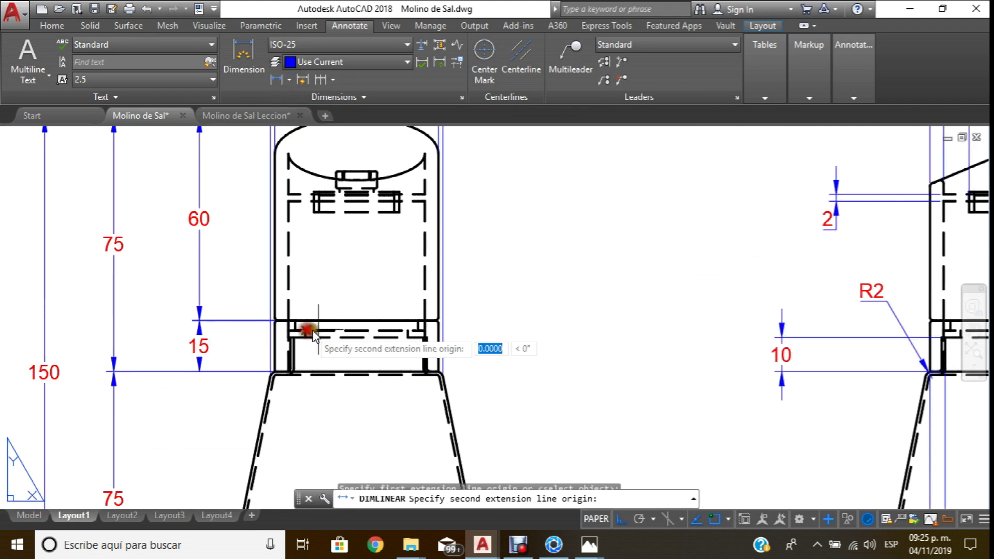
{"action": "left_click", "coordinate": [408, 332]}
{"action": "scroll", "coordinate": [399, 347], "scroll_direction": "down", "scroll_amount": 2}
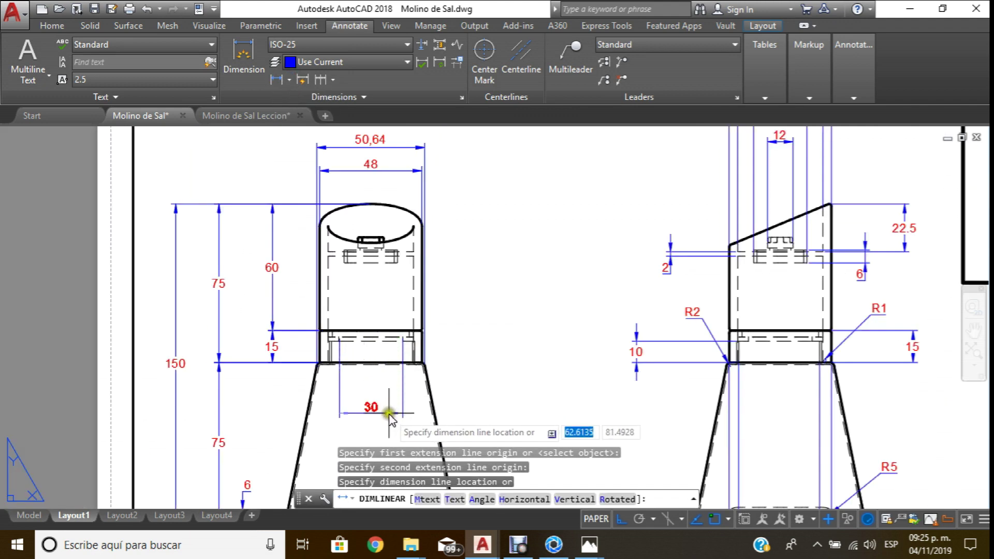
{"action": "left_click", "coordinate": [399, 188]}
{"action": "key", "text": "Escape"}
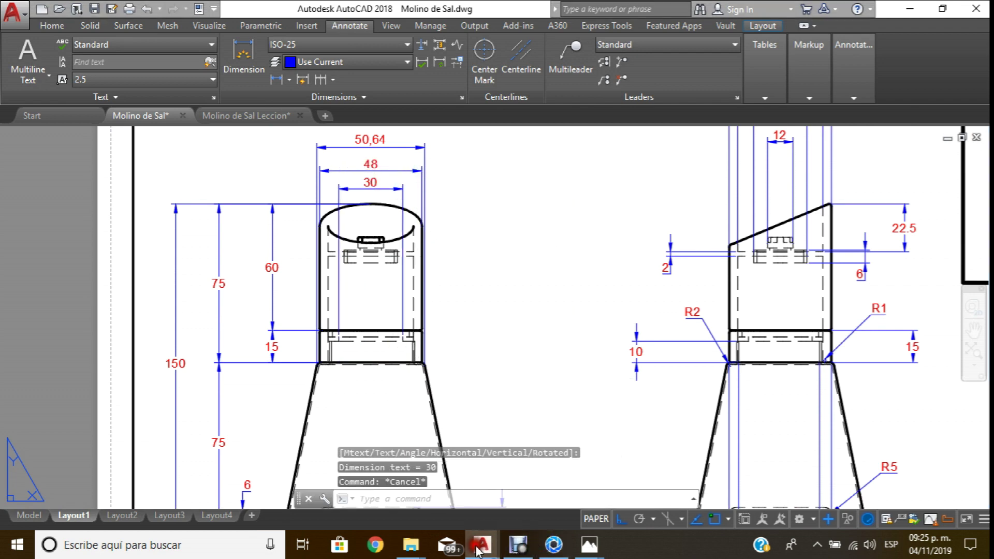
{"action": "left_click", "coordinate": [532, 479]}
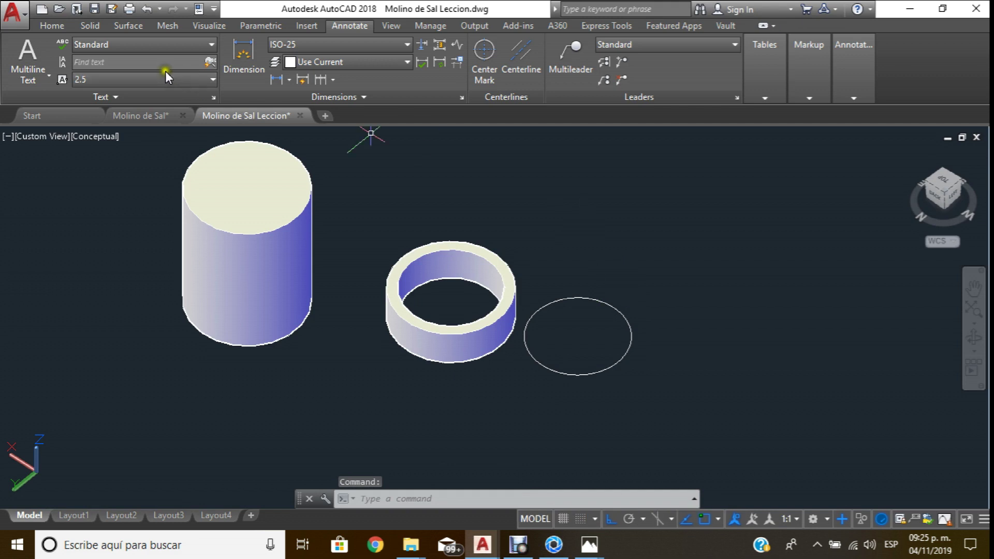
Draw a 30-diameter circle concentric with the existing 40-diameter circle.
{"action": "left_click", "coordinate": [61, 27]}
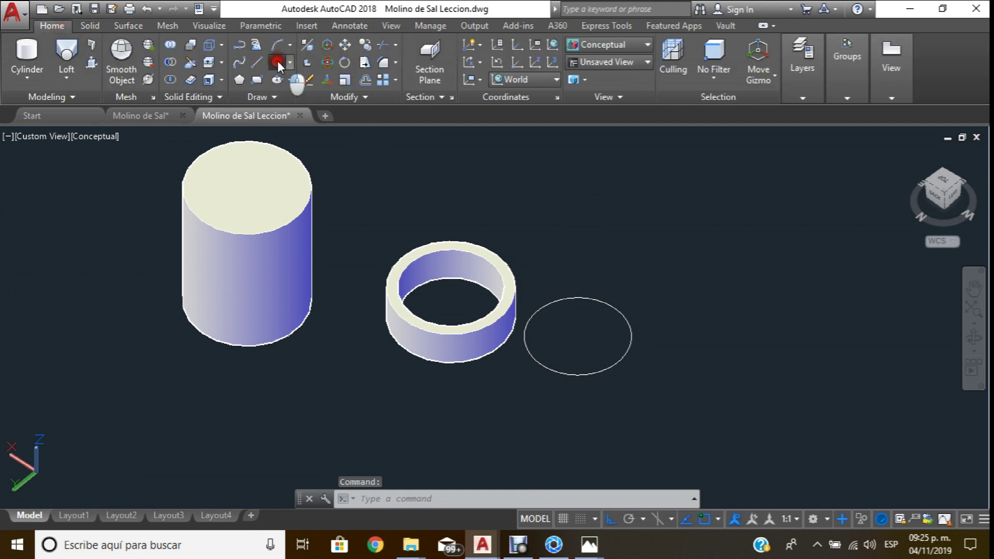
{"action": "left_click", "coordinate": [278, 60]}
{"action": "left_click", "coordinate": [578, 335]}
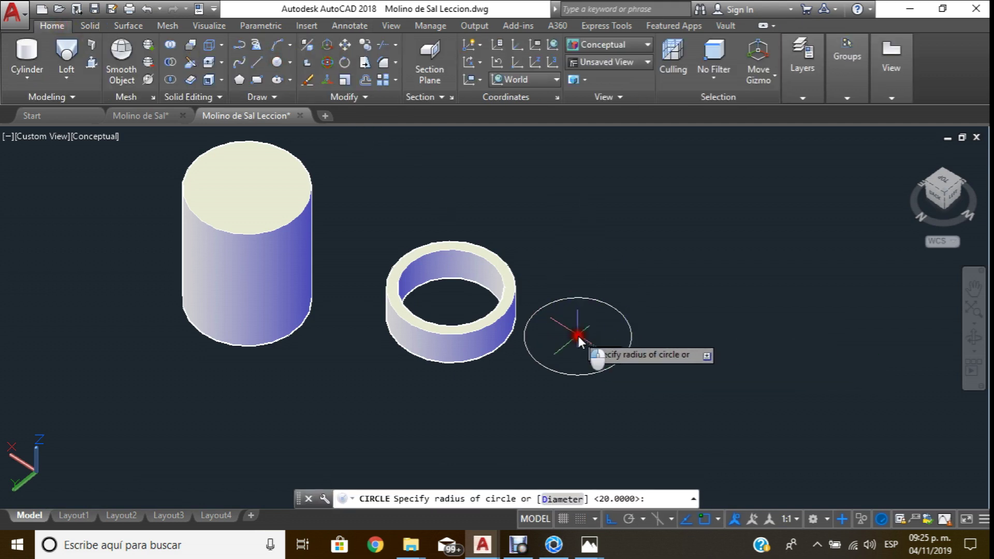
{"action": "scroll", "coordinate": [586, 334], "scroll_direction": "up", "scroll_amount": 2}
{"action": "type", "text": "d"}
{"action": "key", "text": "Return"}
{"action": "type", "text": "3"}
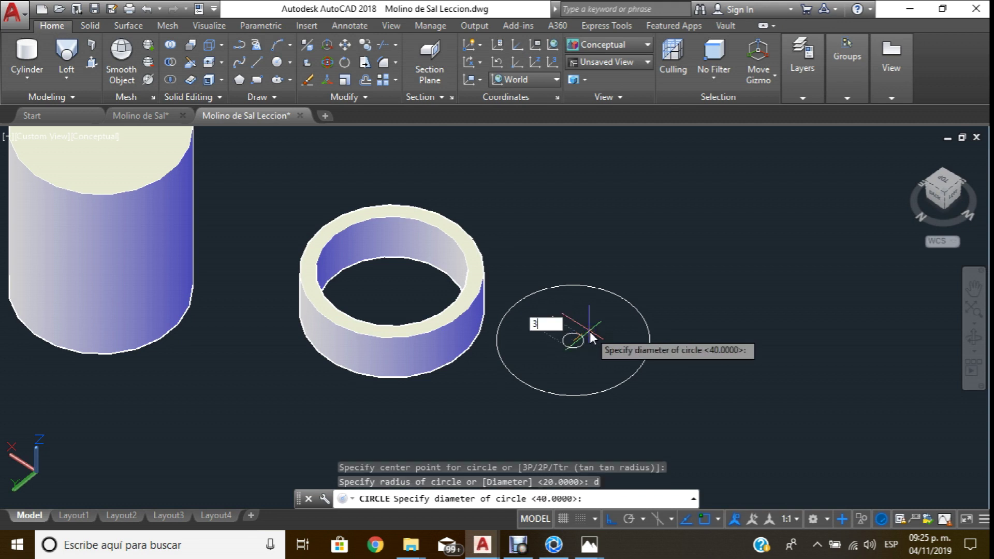
{"action": "type", "text": "0"}
{"action": "key", "text": "Return"}
{"action": "key", "text": "Escape"}
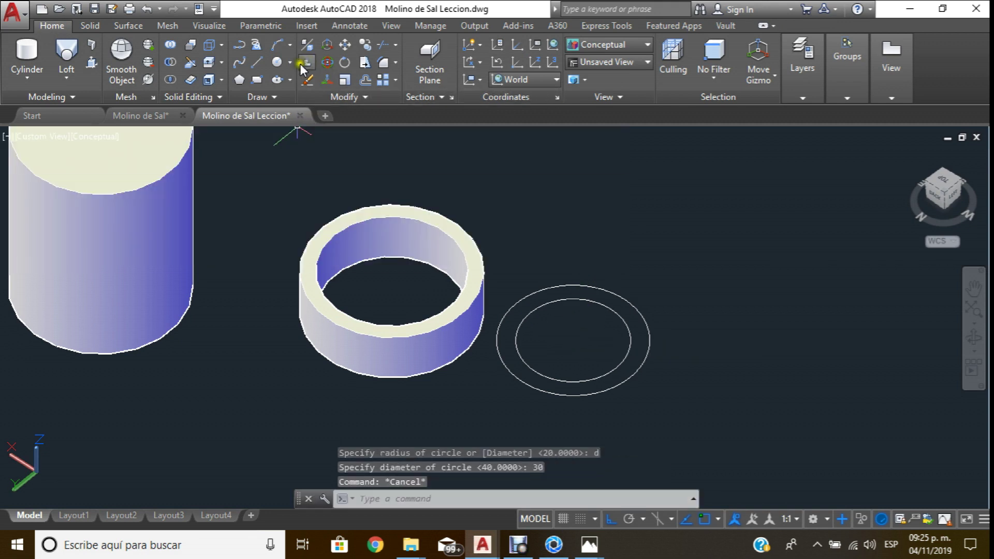
Press-pull the ring area between the 40 and 30 circles to a height of 2.
{"action": "left_click", "coordinate": [61, 91]}
{"action": "left_click", "coordinate": [78, 101]}
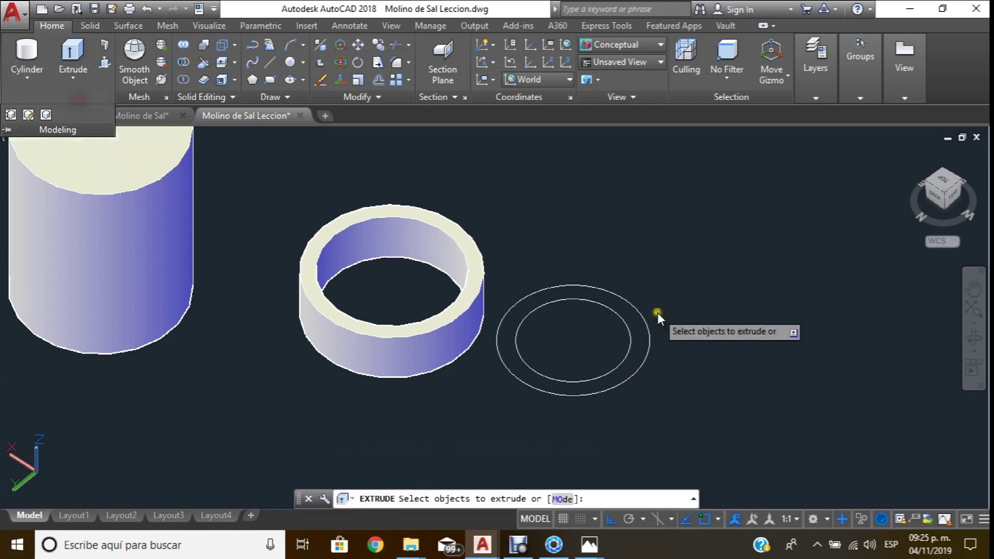
{"action": "key", "text": "Escape"}
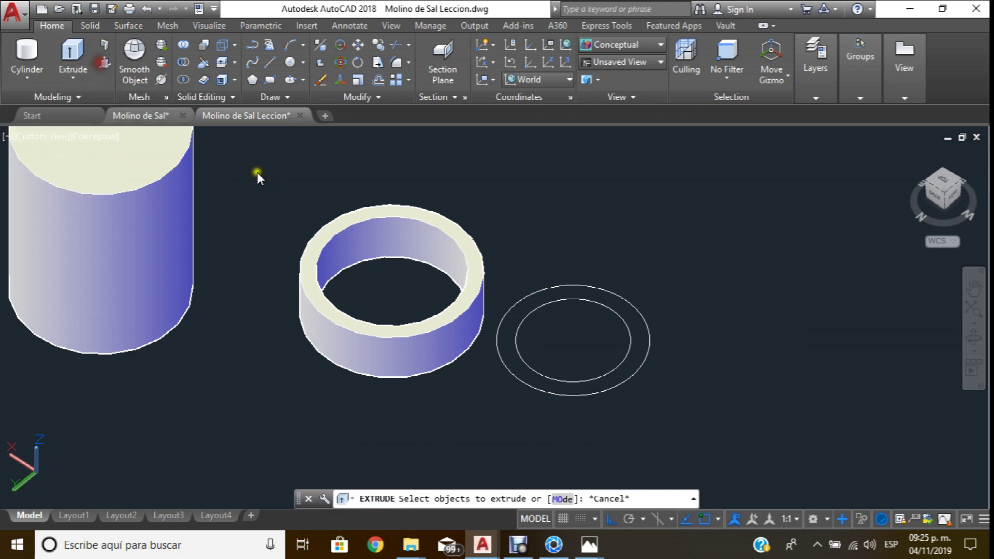
{"action": "key", "text": "ctrl+shift+e"}
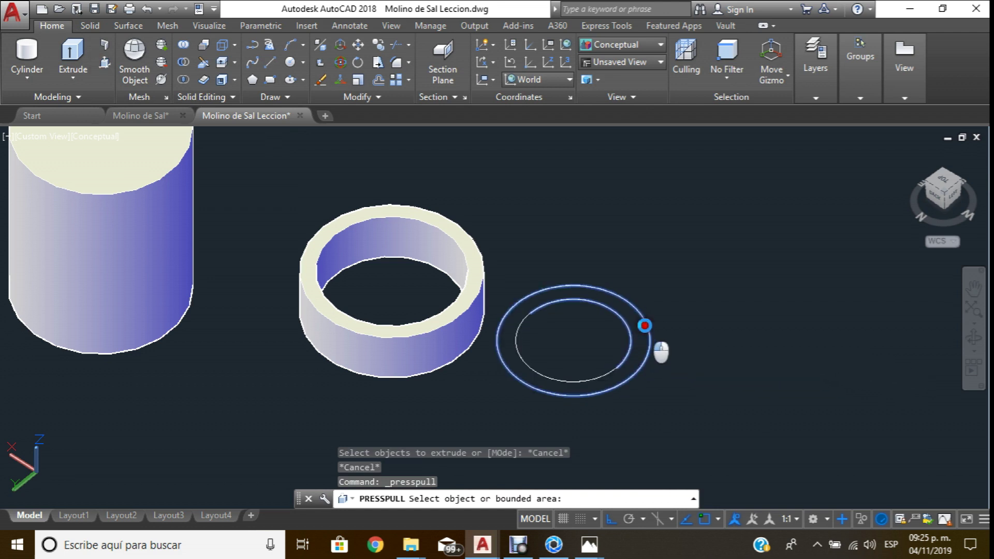
{"action": "left_click", "coordinate": [644, 325]}
{"action": "type", "text": "2"}
{"action": "key", "text": "Return"}
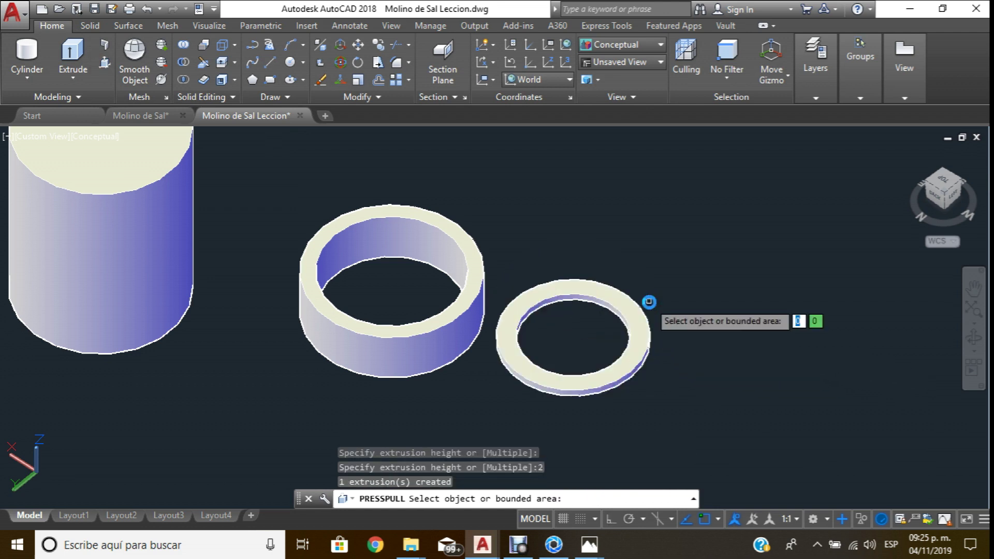
{"action": "key", "text": "Return"}
{"action": "scroll", "coordinate": [654, 294], "scroll_direction": "up", "scroll_amount": 2}
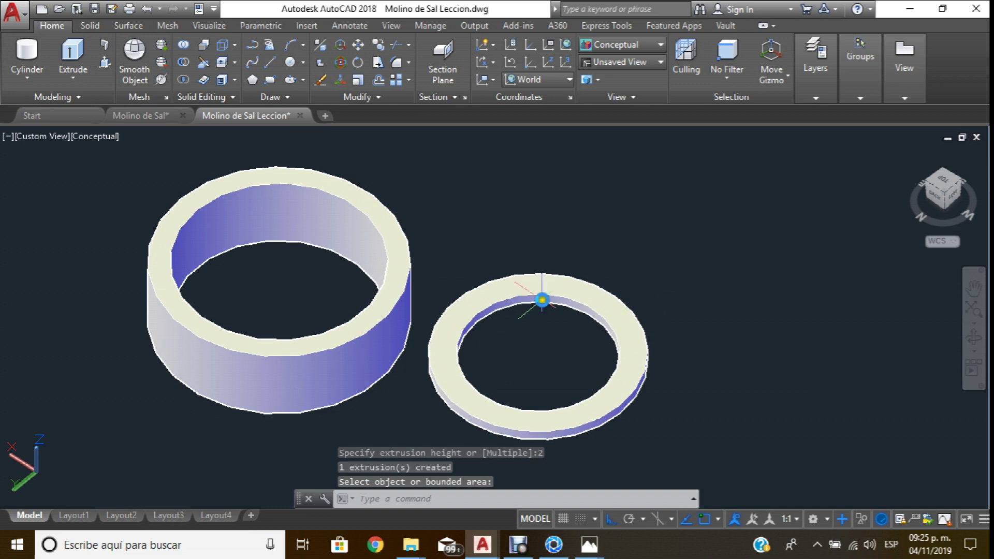
{"action": "left_click", "coordinate": [275, 61]}
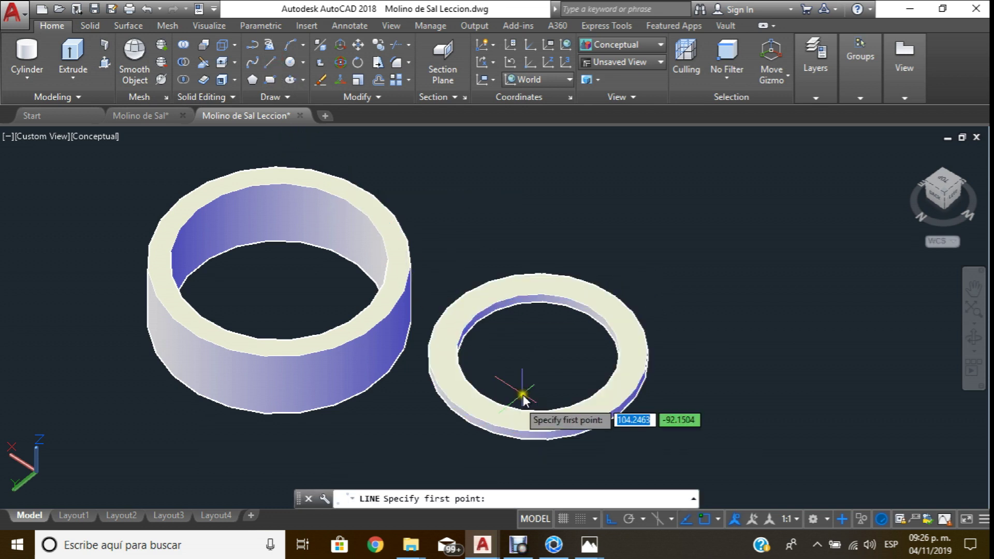
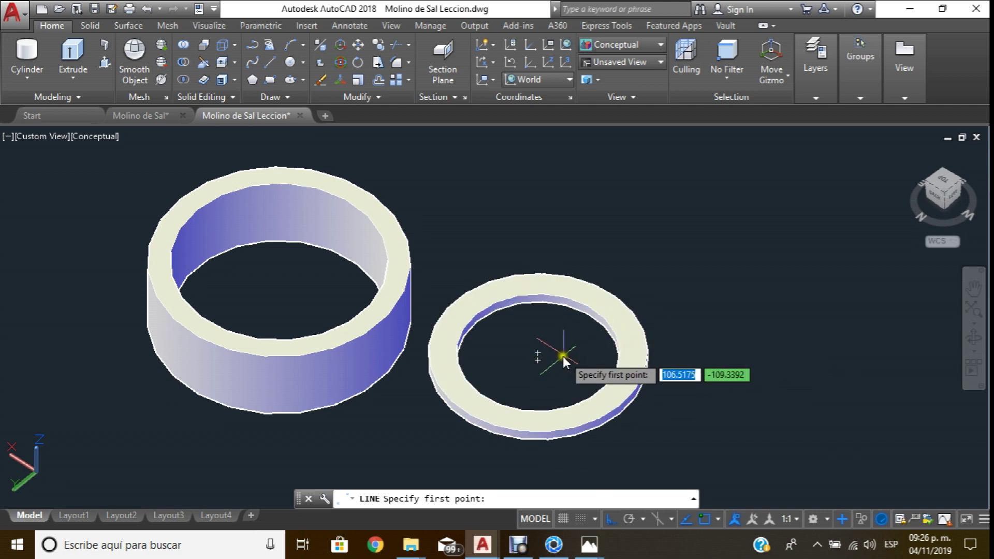
Draw a 5-unit vertical line up from the small ring's centre.
{"action": "left_click", "coordinate": [540, 361]}
{"action": "type", "text": "5"}
{"action": "key", "text": "Return"}
{"action": "key", "text": "Escape"}
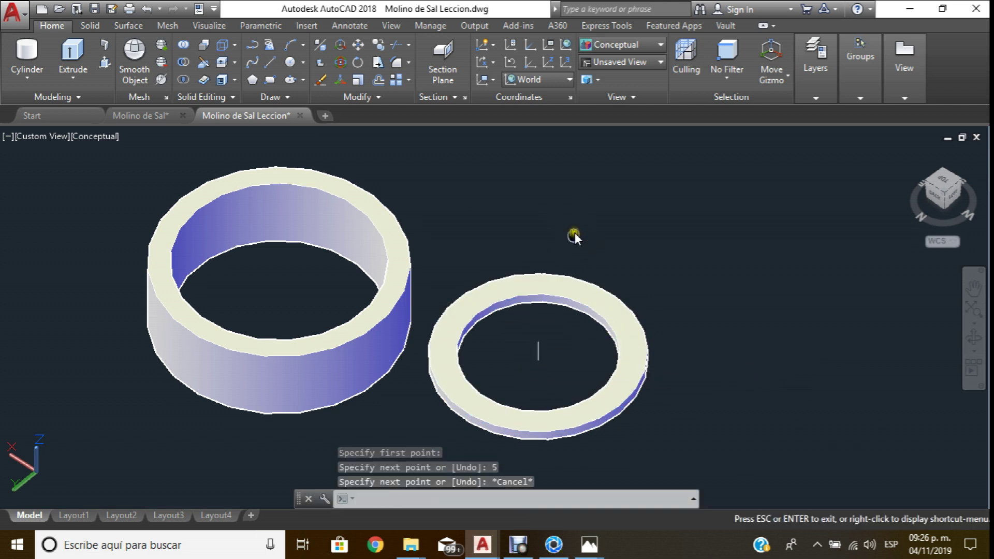
{"action": "middle_click_drag", "start_coordinate": [574, 235], "coordinate": [595, 231]}
Move the small ring by its centre into the large ring's centre.
{"action": "left_click", "coordinate": [358, 45]}
{"action": "left_click", "coordinate": [705, 233]}
{"action": "left_click", "coordinate": [538, 418]}
{"action": "key", "text": "Return"}
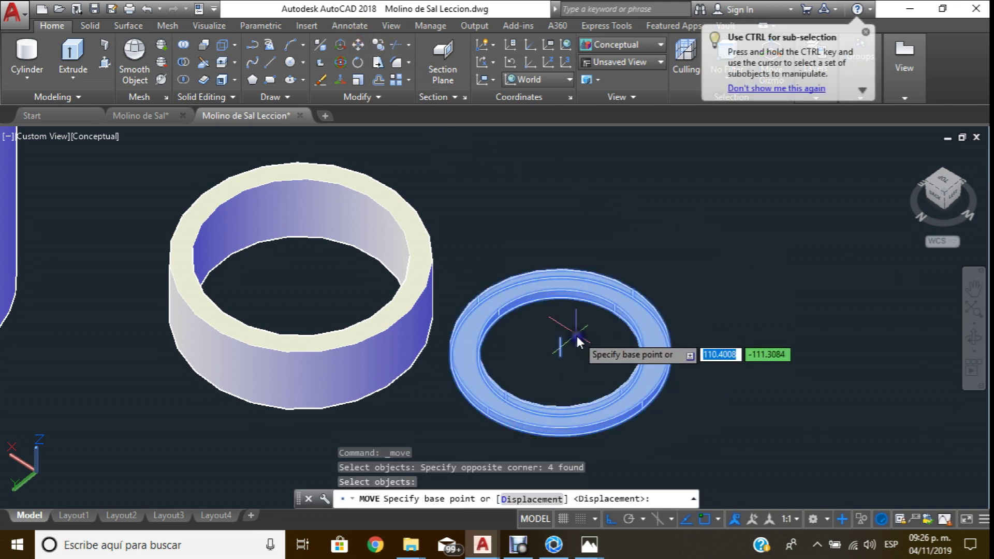
{"action": "left_click", "coordinate": [560, 337]}
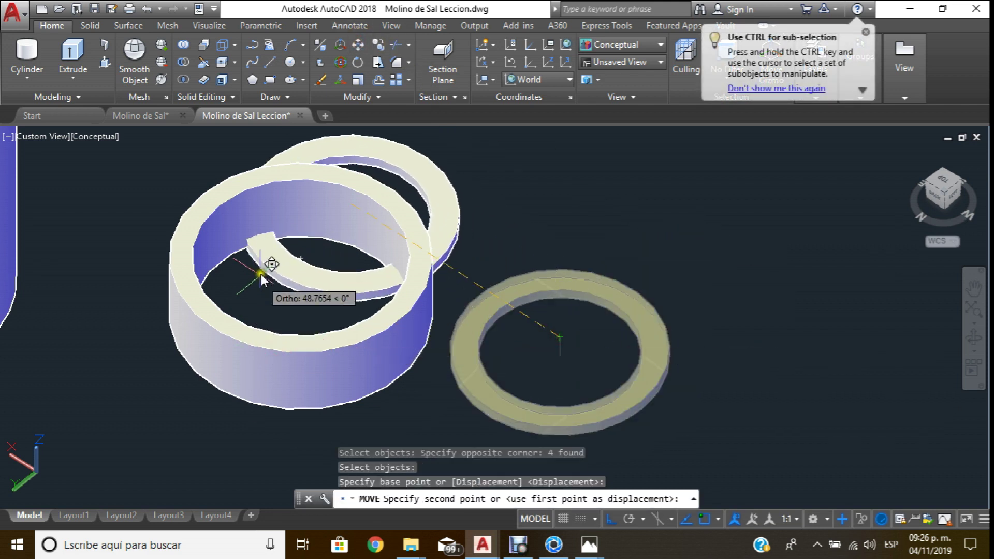
{"action": "left_click", "coordinate": [317, 267]}
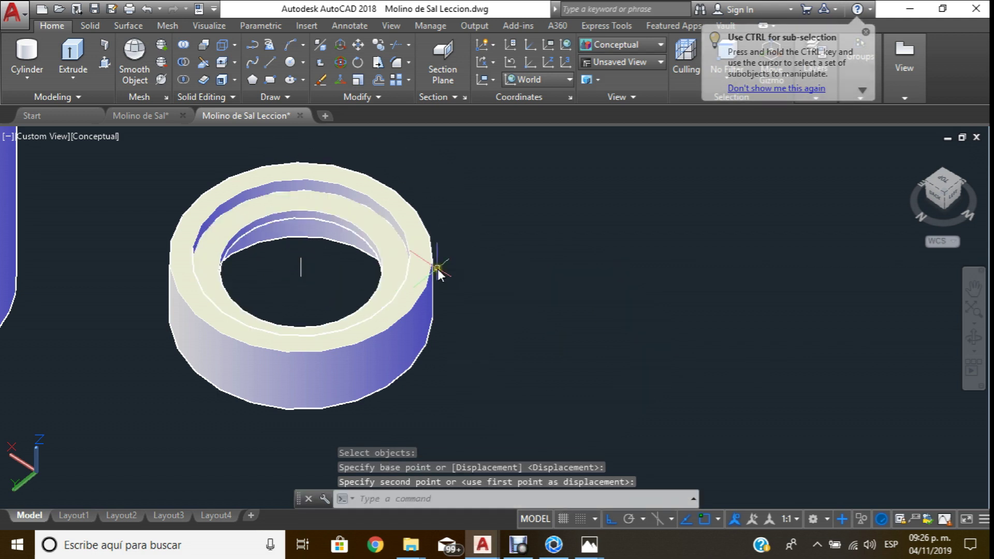
{"action": "key", "text": "Escape"}
{"action": "left_click", "coordinate": [310, 263]}
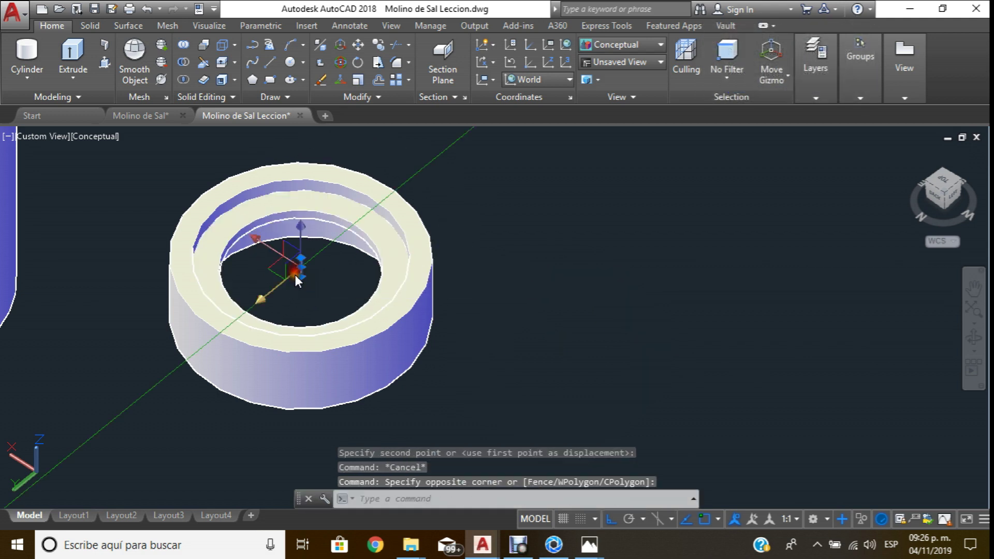
Erase the leftover object and reframe the view of the cone, cylinder and ring.
{"action": "key", "text": "Delete"}
{"action": "scroll", "coordinate": [300, 282], "scroll_direction": "down", "scroll_amount": 2}
{"action": "scroll", "coordinate": [444, 303], "scroll_direction": "down", "scroll_amount": 5}
{"action": "scroll", "coordinate": [456, 250], "scroll_direction": "up", "scroll_amount": 4}
{"action": "mouse_move", "coordinate": [456, 250]}
{"action": "middle_mouse_down"}
{"action": "mouse_move", "coordinate": [543, 281]}
{"action": "mouse_move", "coordinate": [594, 281]}
{"action": "middle_mouse_up"}
{"action": "scroll", "coordinate": [594, 282], "scroll_direction": "down", "scroll_amount": 2}
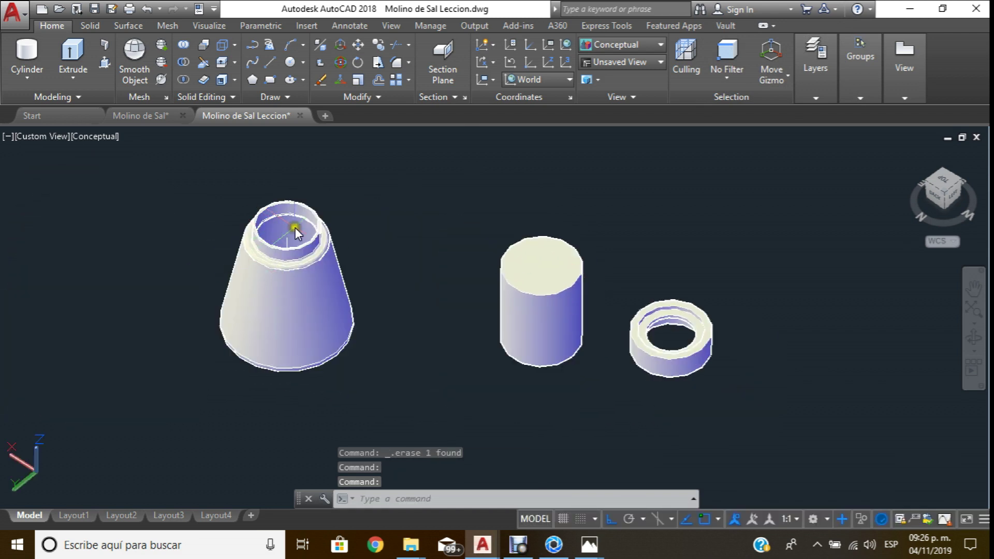
{"action": "scroll", "coordinate": [777, 319], "scroll_direction": "up", "scroll_amount": 3}
{"action": "middle_click_drag", "start_coordinate": [666, 340], "coordinate": [654, 295]}
{"action": "scroll", "coordinate": [655, 295], "scroll_direction": "down", "scroll_amount": 4}
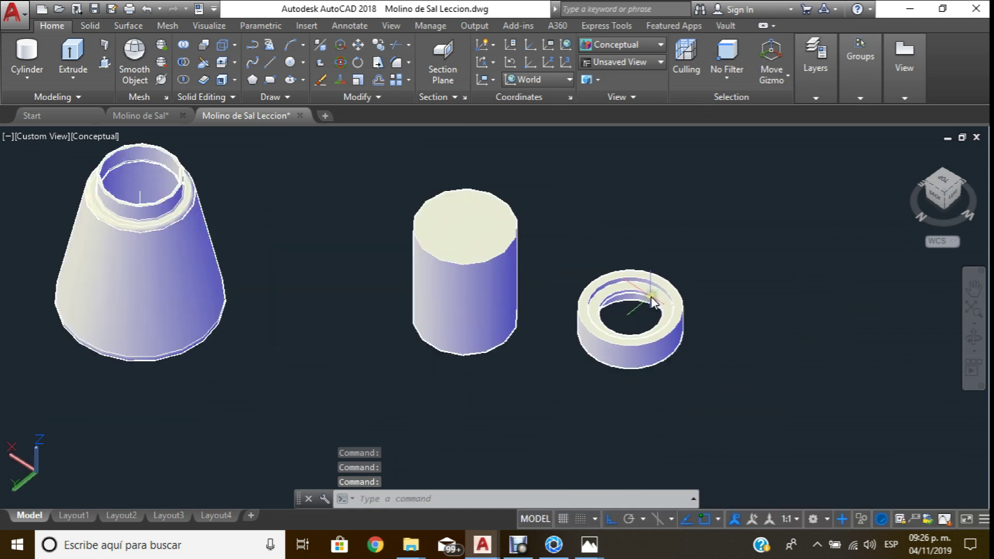
{"action": "scroll", "coordinate": [593, 279], "scroll_direction": "up", "scroll_amount": 1}
{"action": "scroll", "coordinate": [505, 227], "scroll_direction": "up", "scroll_amount": 2}
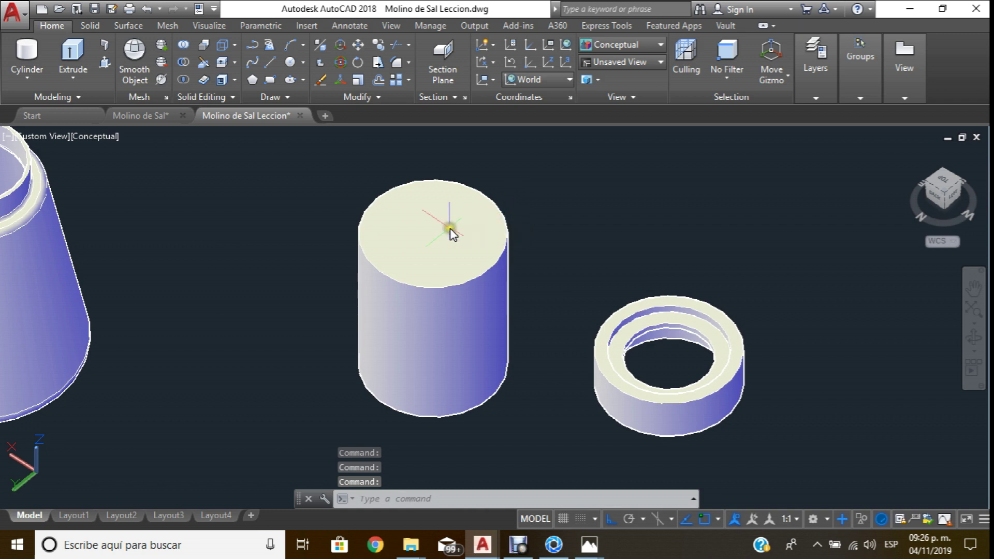
{"action": "middle_click_drag", "start_coordinate": [423, 254], "coordinate": [487, 234]}
Start a 40-diameter cylinder, then abandon it before setting the height.
{"action": "left_click", "coordinate": [31, 50]}
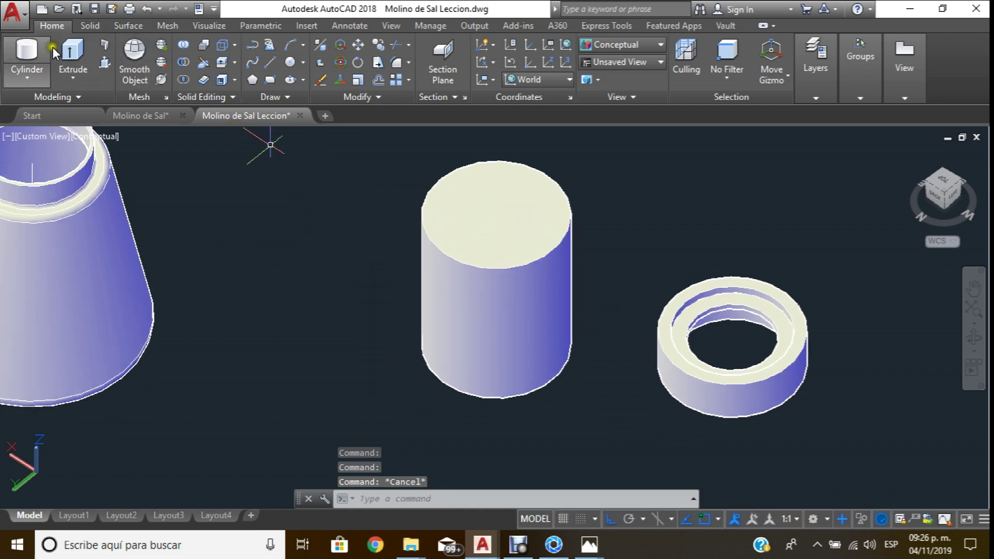
{"action": "left_click", "coordinate": [318, 416]}
{"action": "type", "text": "d"}
{"action": "key", "text": "Return"}
{"action": "type", "text": "40"}
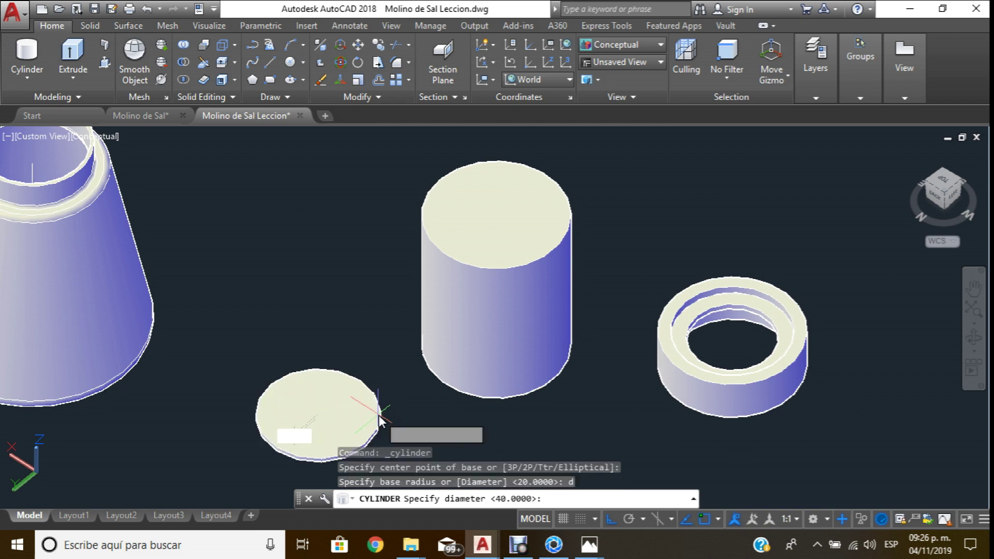
{"action": "key", "text": "Return"}
{"action": "scroll", "coordinate": [378, 420], "scroll_direction": "down", "scroll_amount": 3}
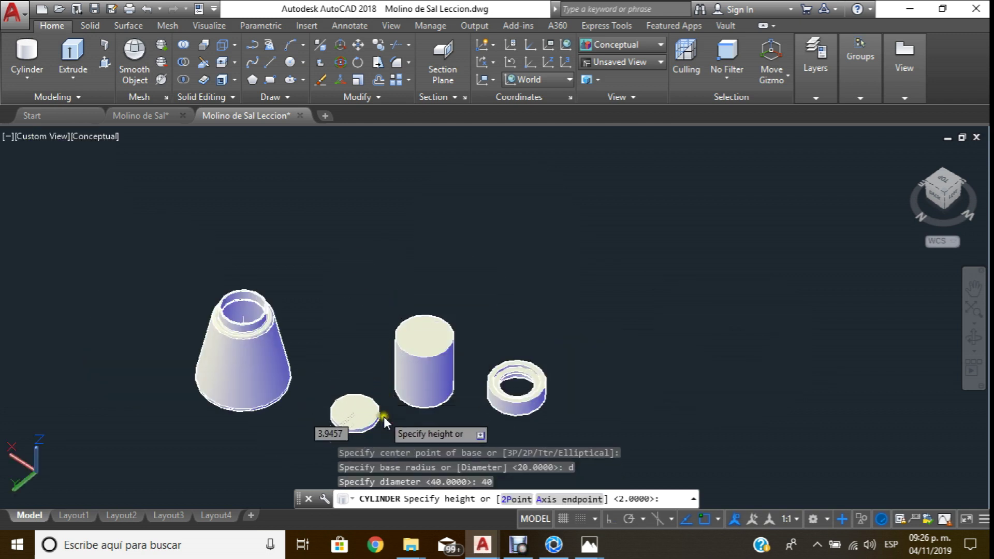
{"action": "key", "text": "Escape"}
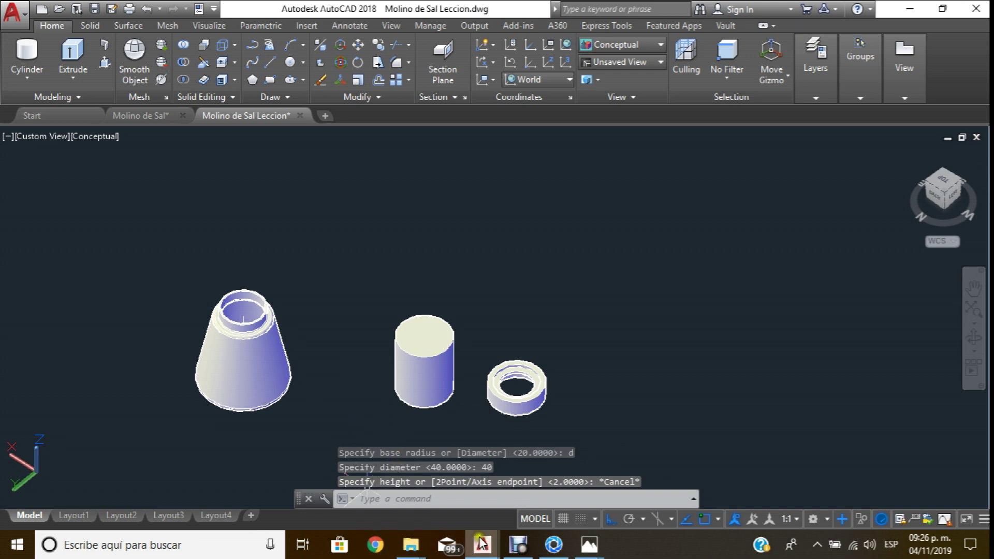
Add a vertical 35 linear dimension beside the upper cylinder in Molino de Sal.dwg.
{"action": "mouse_move", "coordinate": [481, 544]}
{"action": "left_click", "coordinate": [377, 483]}
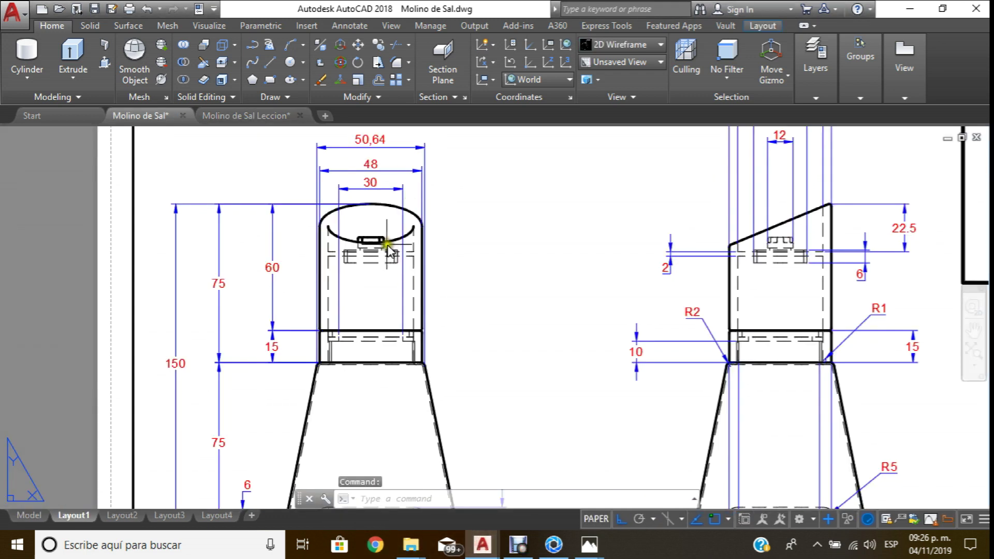
{"action": "scroll", "coordinate": [387, 244], "scroll_direction": "up", "scroll_amount": 2}
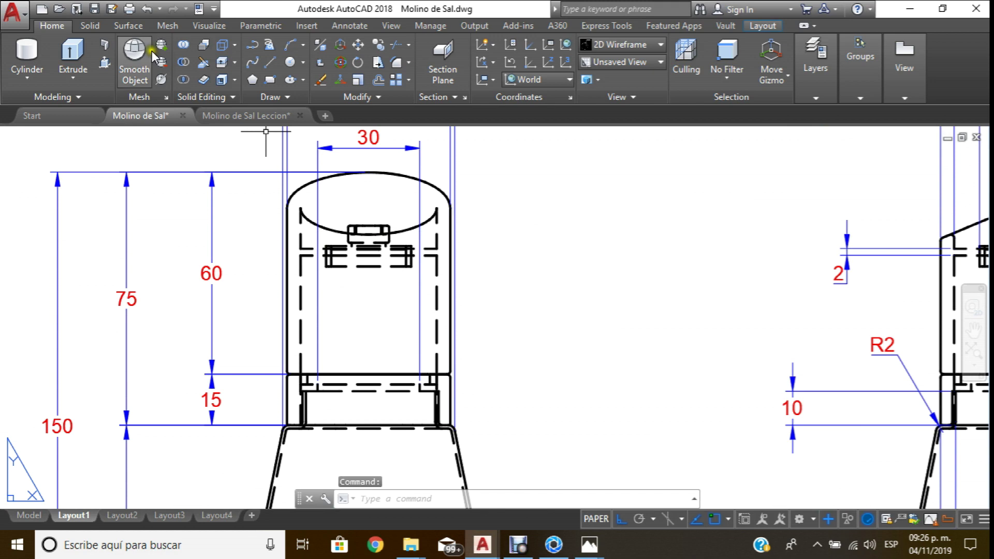
{"action": "left_click", "coordinate": [348, 25]}
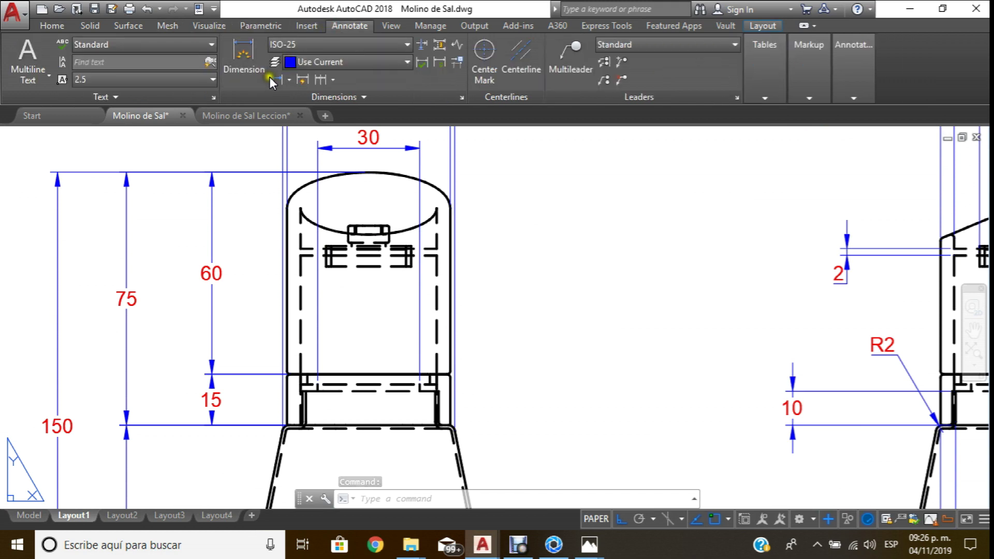
{"action": "left_click", "coordinate": [277, 79]}
{"action": "left_click", "coordinate": [438, 254]}
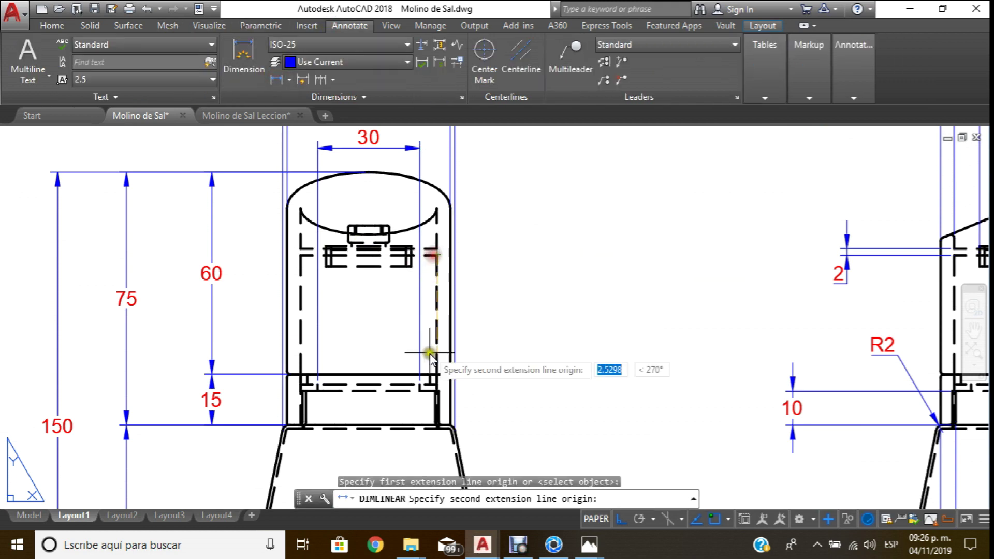
{"action": "left_click", "coordinate": [434, 374]}
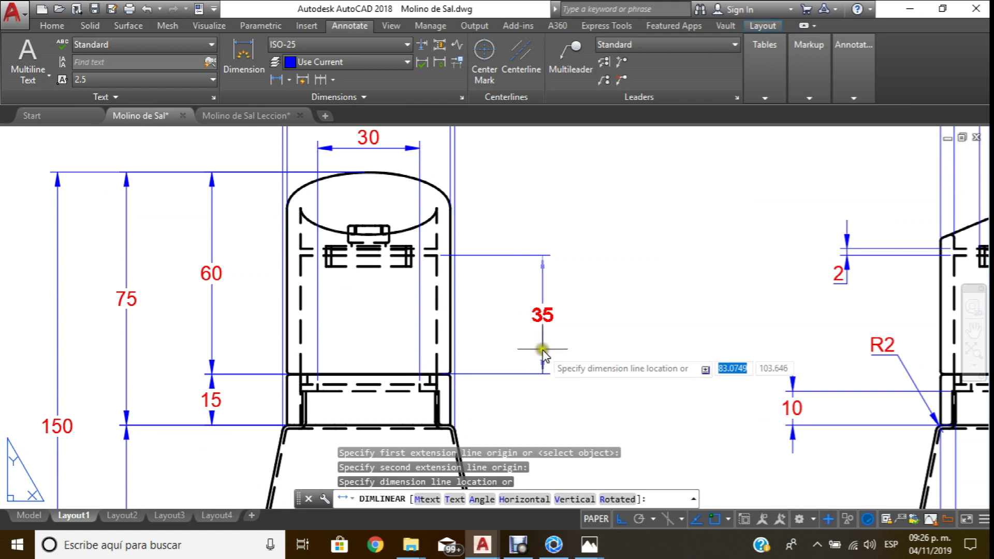
{"action": "left_click", "coordinate": [559, 349]}
{"action": "scroll", "coordinate": [540, 269], "scroll_direction": "down", "scroll_amount": 3}
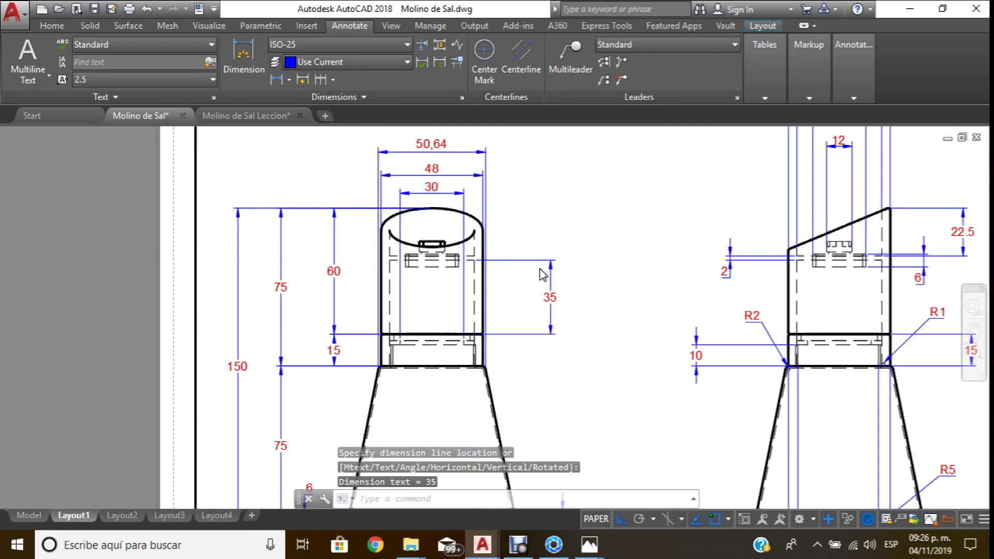
{"action": "scroll", "coordinate": [540, 269], "scroll_direction": "up", "scroll_amount": 3}
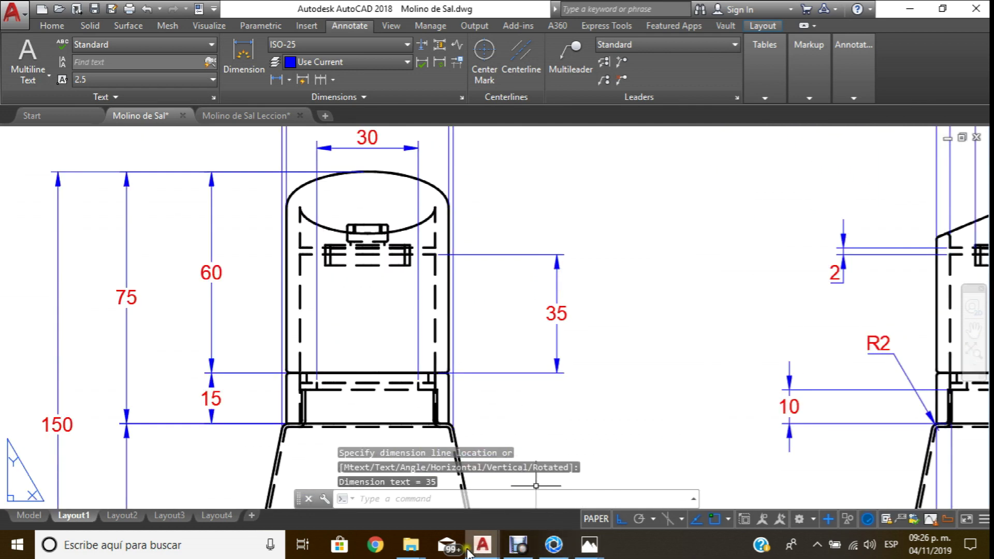
{"action": "mouse_move", "coordinate": [481, 545]}
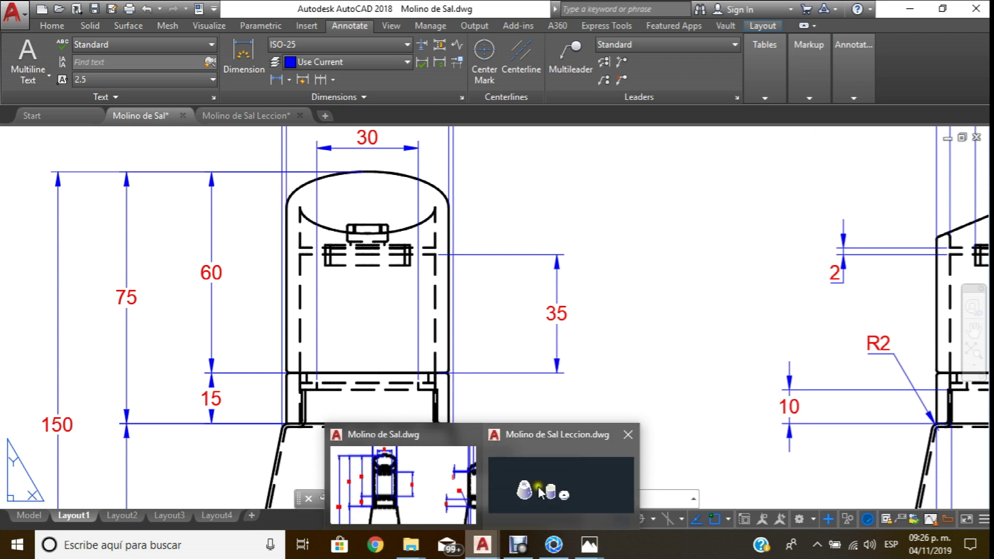
{"action": "left_click", "coordinate": [538, 486]}
{"action": "mouse_move", "coordinate": [494, 296]}
{"action": "middle_mouse_down", "text": "shift"}
{"action": "mouse_move", "coordinate": [526, 252]}
{"action": "mouse_move", "coordinate": [431, 219]}
{"action": "middle_mouse_up", "text": "shift"}
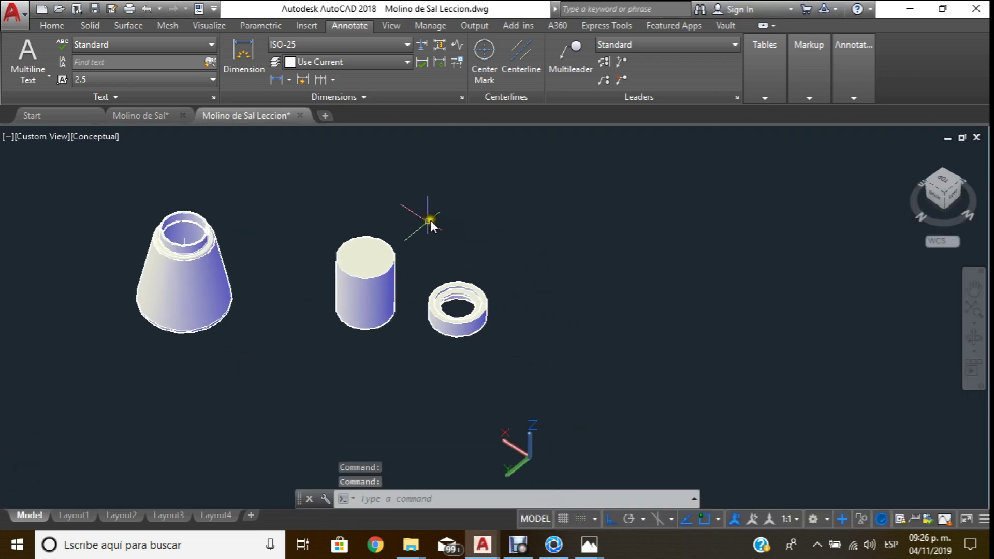
Create a cylinder of diameter 40 and height 35 left of the tall cylinder.
{"action": "scroll", "coordinate": [410, 268], "scroll_direction": "up", "scroll_amount": 3}
{"action": "middle_click_drag", "start_coordinate": [407, 279], "coordinate": [483, 246]}
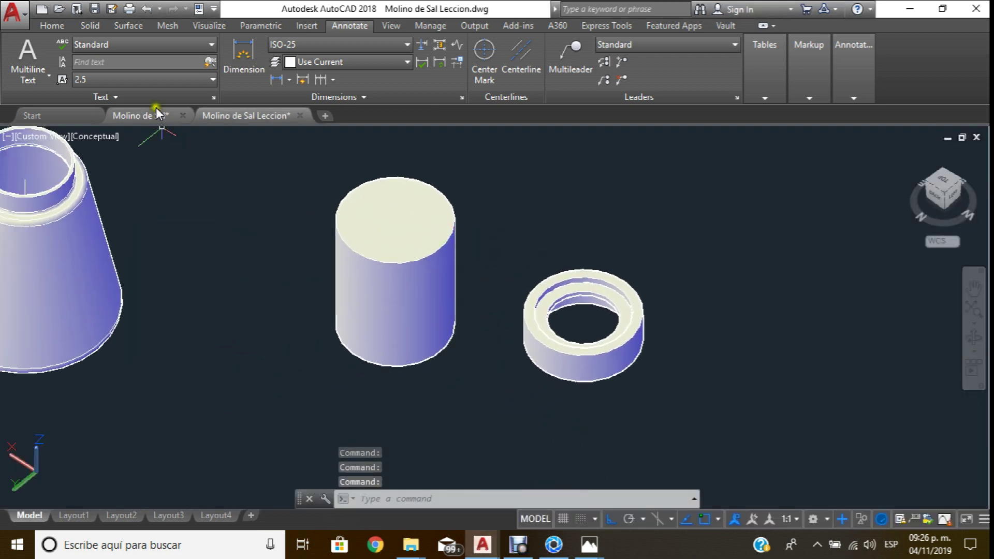
{"action": "left_click", "coordinate": [51, 29]}
{"action": "left_click", "coordinate": [31, 56]}
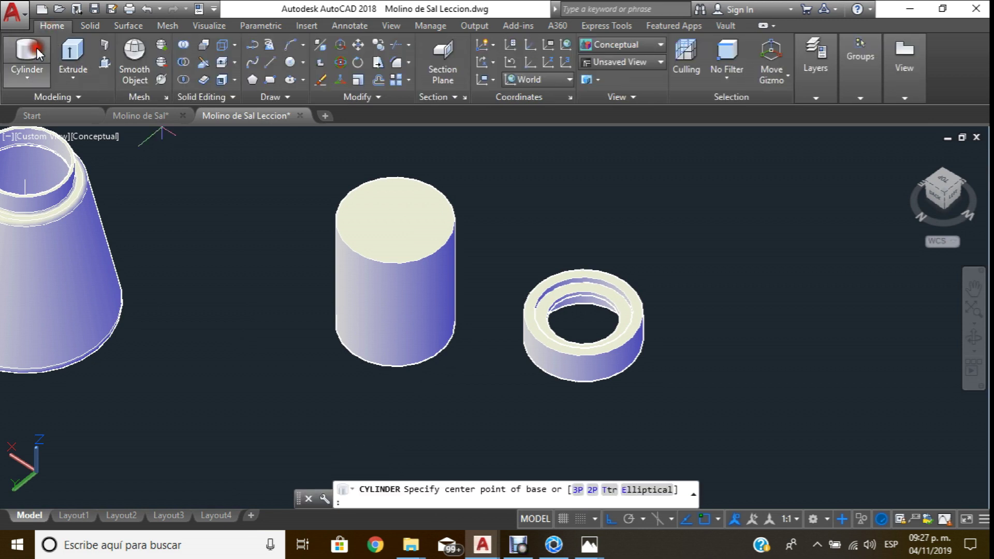
{"action": "left_click", "coordinate": [238, 417]}
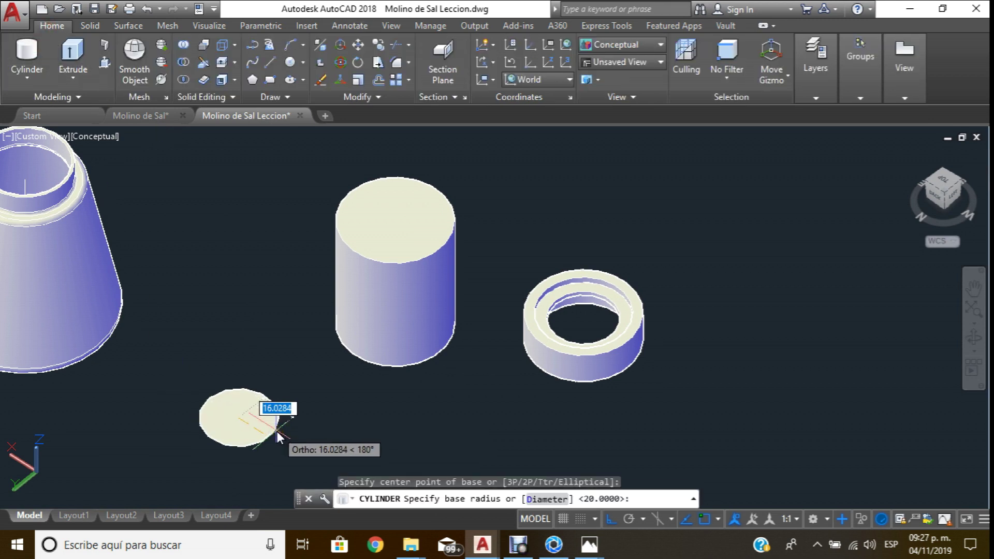
{"action": "type", "text": "d"}
{"action": "key", "text": "Return"}
{"action": "type", "text": "40"}
{"action": "key", "text": "Return"}
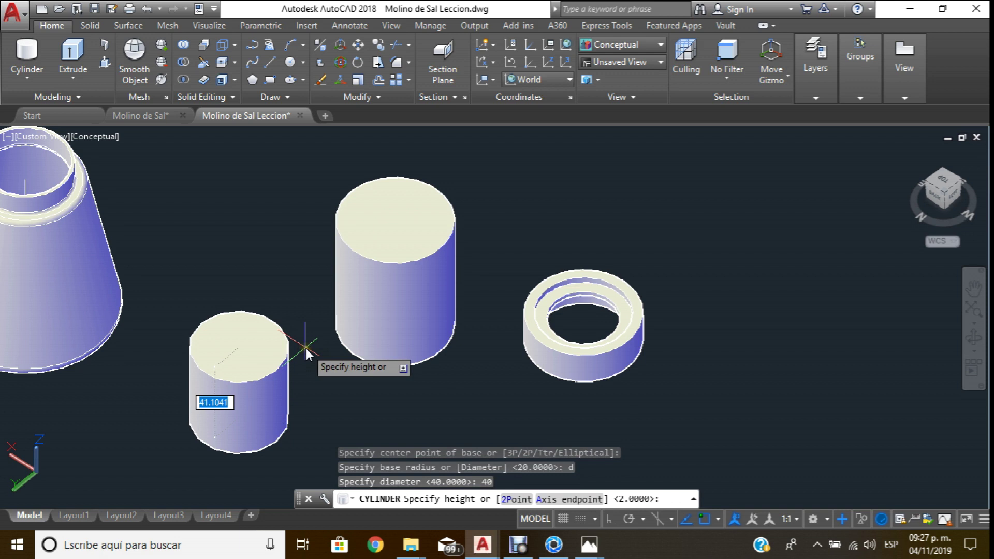
{"action": "type", "text": "5"}
{"action": "key", "text": "Return"}
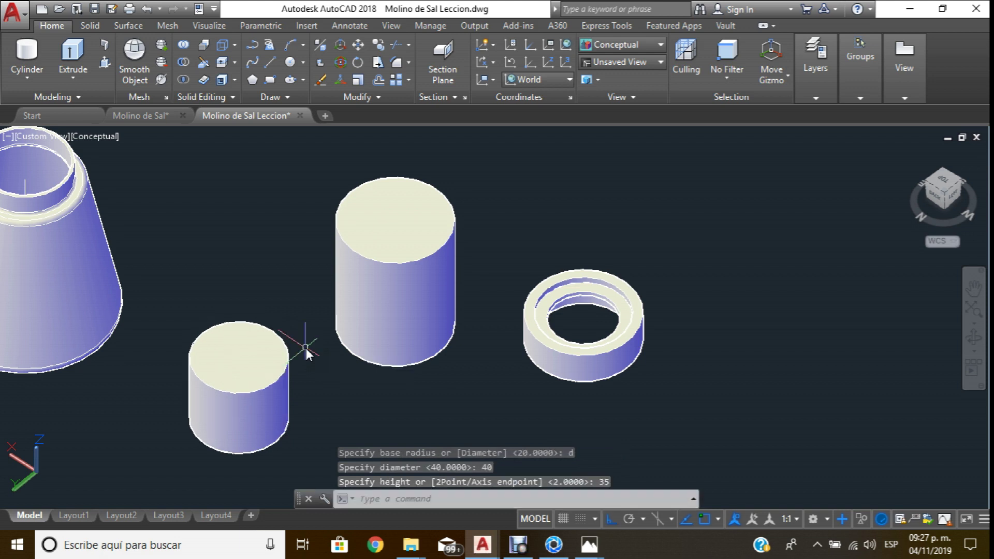
{"action": "key", "text": "Escape"}
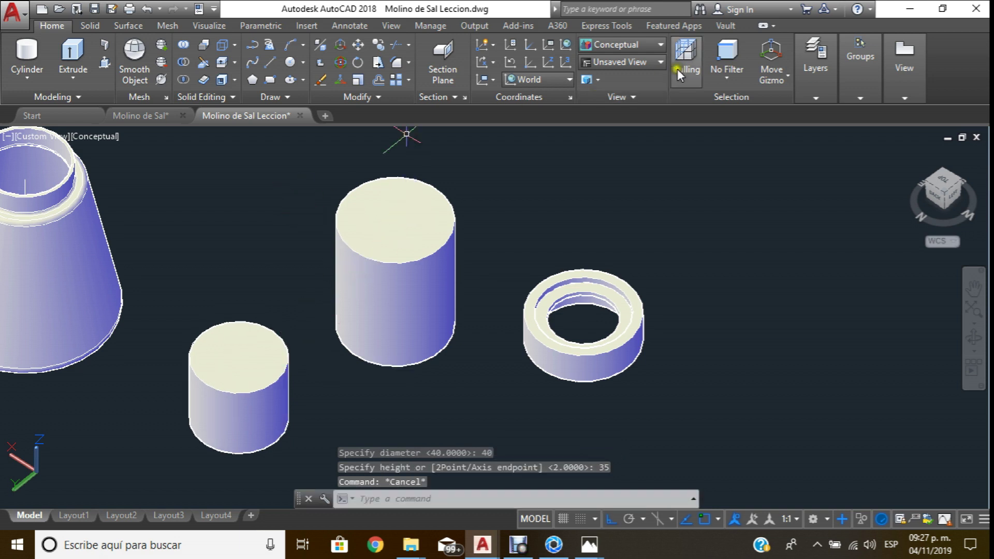
Switch to 2D Wireframe and move the small cylinder inside the larger cylinder.
{"action": "left_click", "coordinate": [660, 48]}
{"action": "left_click", "coordinate": [627, 66]}
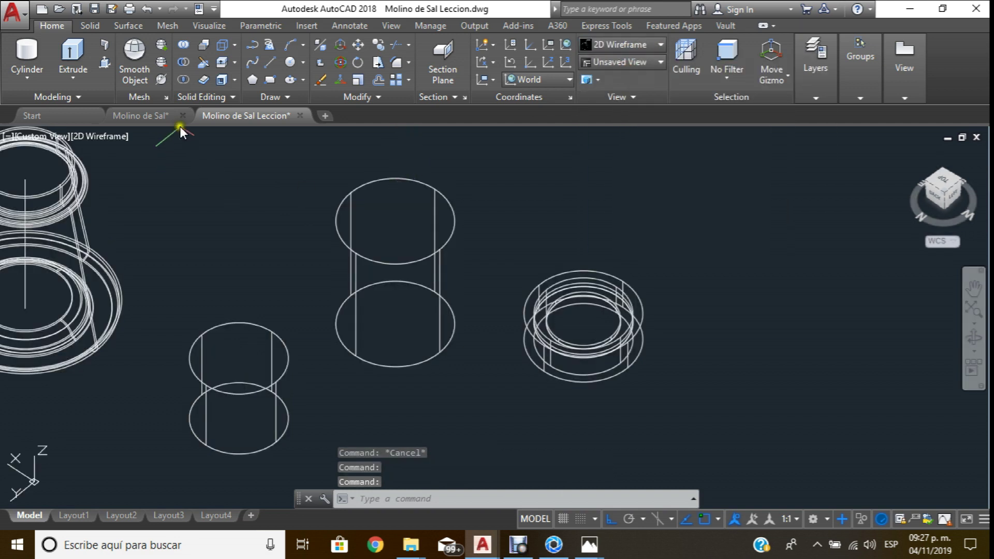
{"action": "left_click", "coordinate": [364, 40]}
{"action": "left_click", "coordinate": [285, 215]}
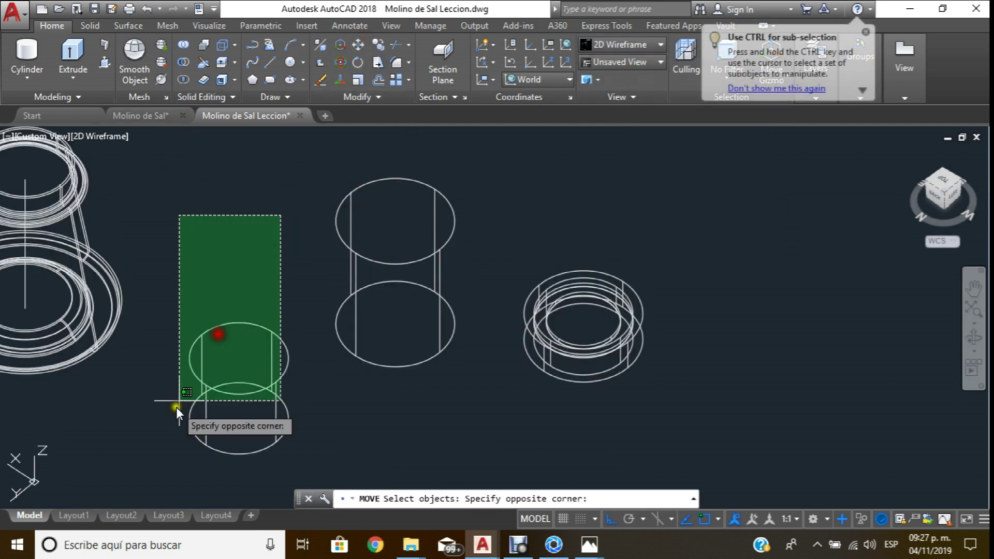
{"action": "left_click", "coordinate": [175, 417]}
{"action": "key", "text": "Return"}
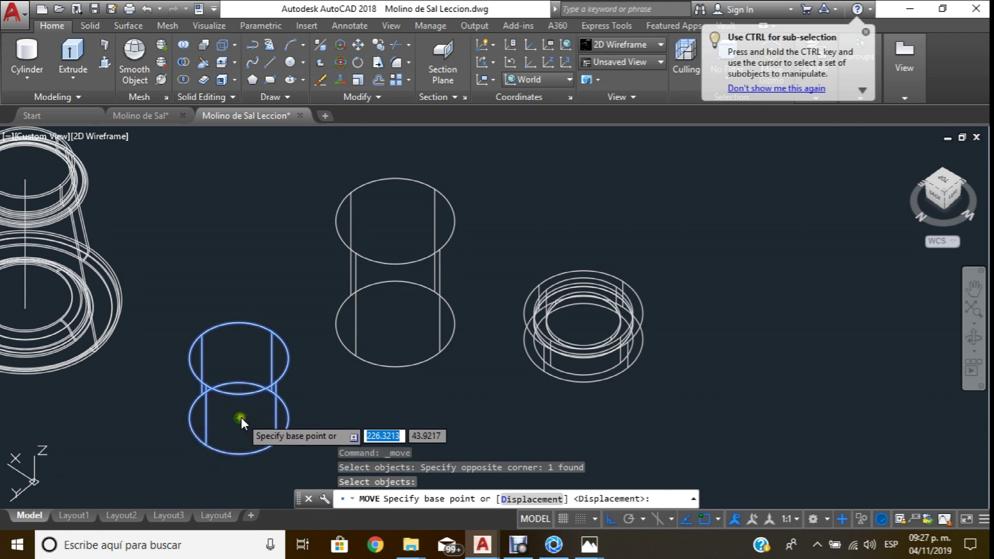
{"action": "left_click", "coordinate": [239, 417]}
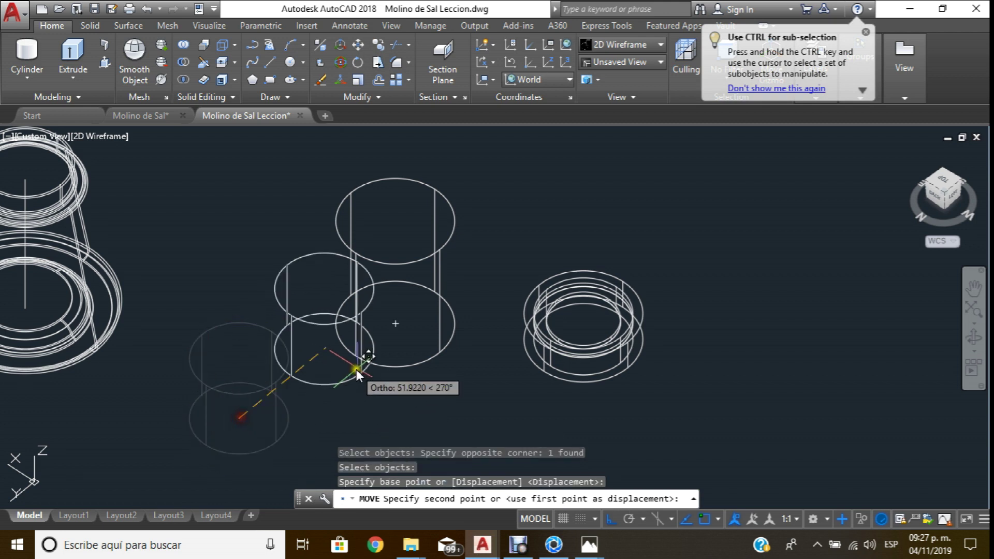
{"action": "left_click", "coordinate": [399, 325]}
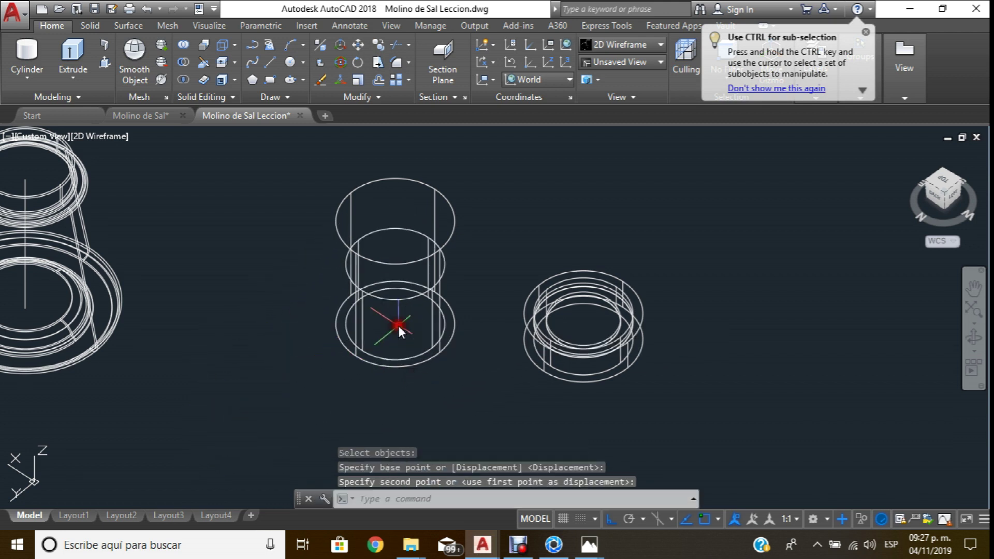
Subtract the small cylinder from the large cylinder to hollow it out.
{"action": "left_click", "coordinate": [185, 63]}
{"action": "left_click", "coordinate": [454, 207]}
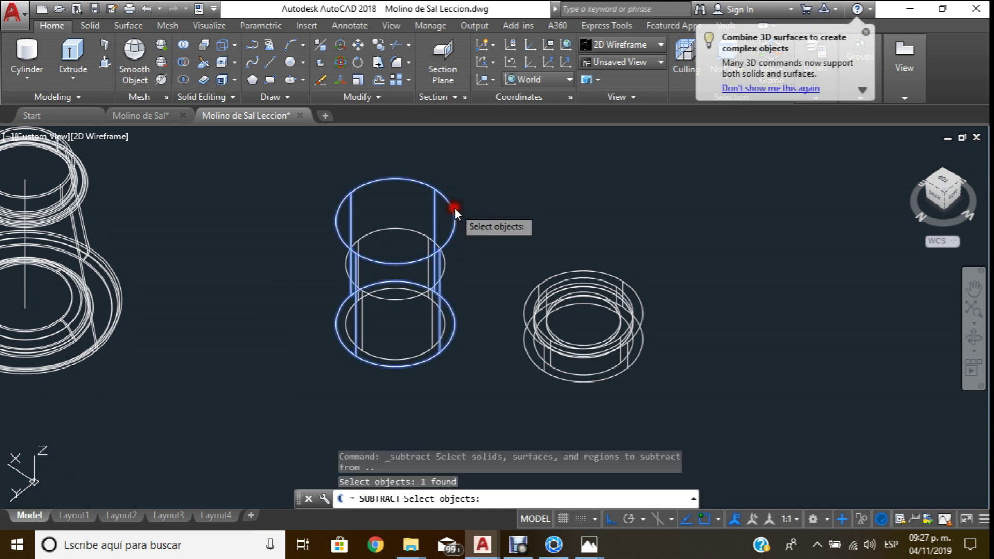
{"action": "key", "text": "Return"}
{"action": "left_click", "coordinate": [446, 270]}
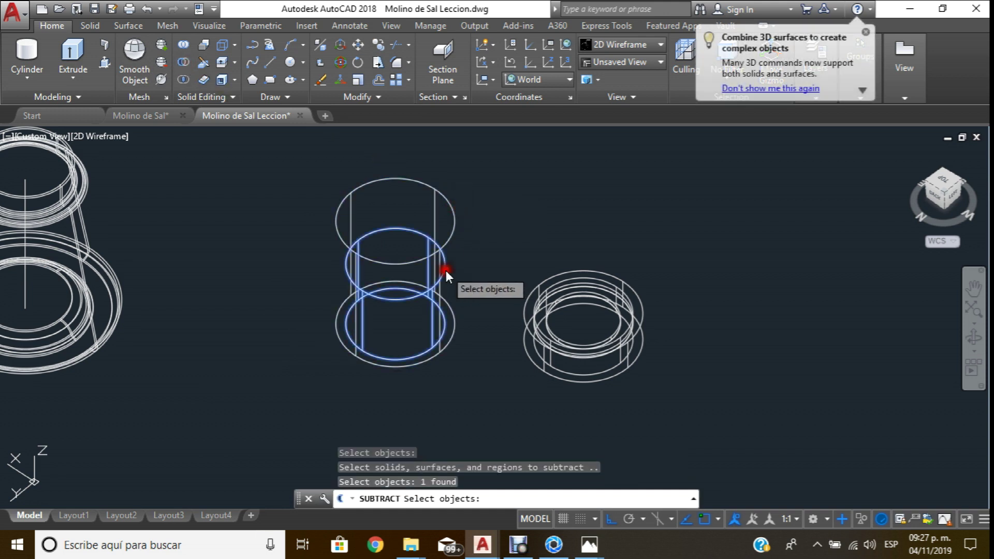
{"action": "key", "text": "Return"}
{"action": "middle_click_drag", "start_coordinate": [460, 261], "coordinate": [454, 271]}
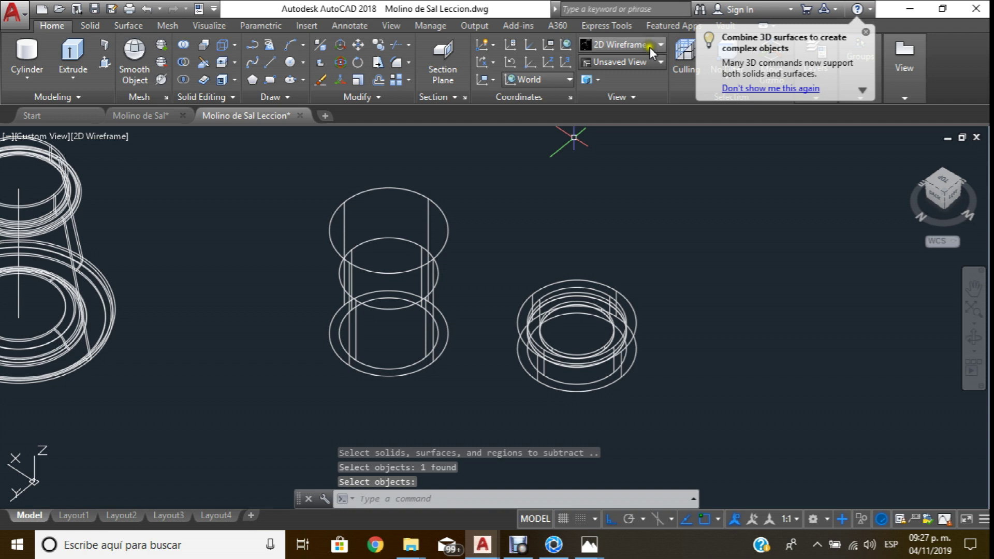
{"action": "left_click", "coordinate": [651, 47]}
Orbit the model in Shaded with Edges style to inspect the ring from the side.
{"action": "left_click", "coordinate": [673, 134]}
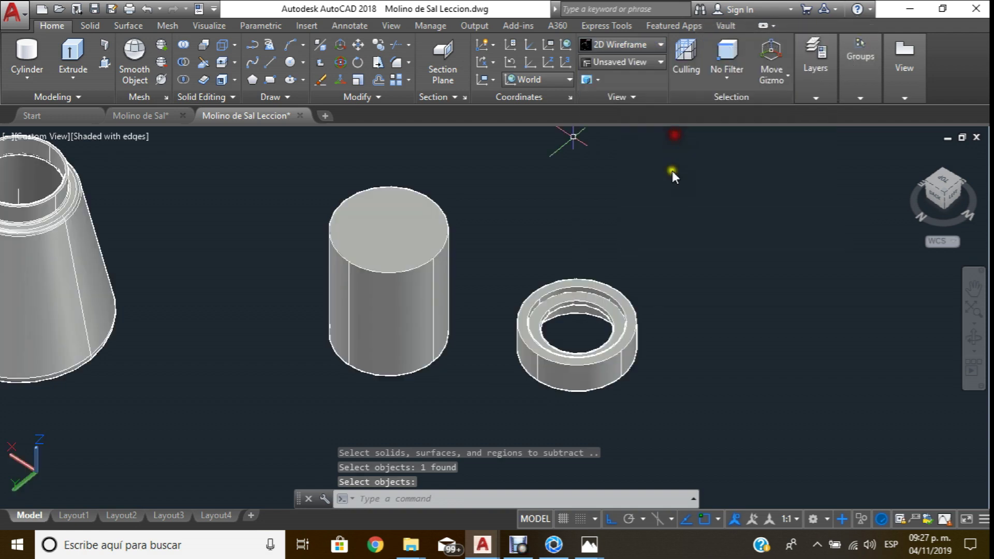
{"action": "mouse_move", "coordinate": [508, 321]}
{"action": "middle_mouse_down", "text": "shift"}
{"action": "mouse_move", "coordinate": [477, 291]}
{"action": "mouse_move", "coordinate": [505, 98]}
{"action": "mouse_move", "coordinate": [492, 318]}
{"action": "mouse_move", "coordinate": [437, 283]}
{"action": "mouse_move", "coordinate": [443, 257]}
{"action": "mouse_move", "coordinate": [422, 237]}
{"action": "mouse_move", "coordinate": [428, 222]}
{"action": "mouse_move", "coordinate": [449, 235]}
{"action": "middle_mouse_up", "text": "shift"}
{"action": "mouse_move", "coordinate": [450, 236]}
{"action": "left_mouse_down"}
{"action": "mouse_move", "coordinate": [455, 257]}
{"action": "mouse_move", "coordinate": [455, 224]}
{"action": "mouse_move", "coordinate": [441, 293]}
{"action": "left_mouse_up"}
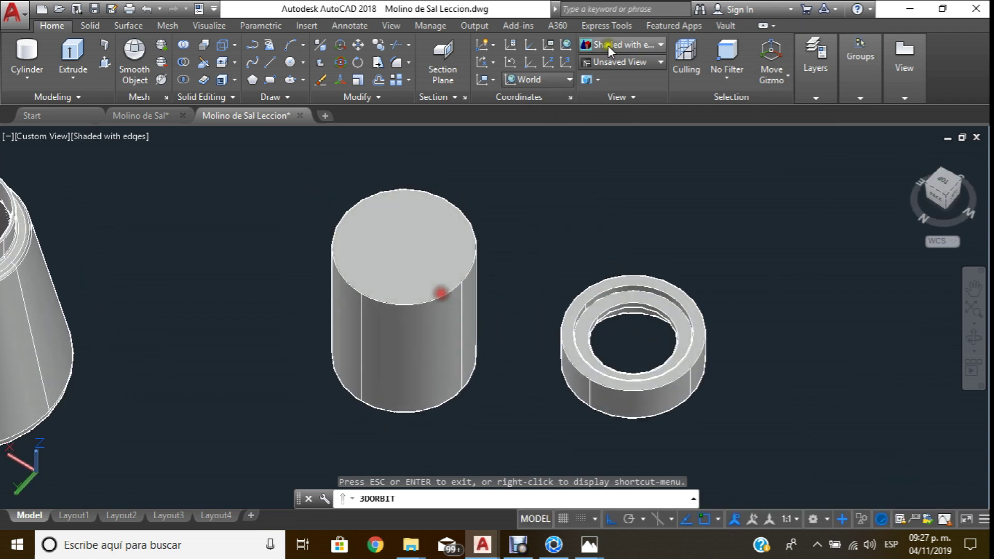
Return to 2D Wireframe and recheck the Molino de Sal reference dimensions.
{"action": "left_click", "coordinate": [626, 45]}
{"action": "left_click", "coordinate": [621, 79]}
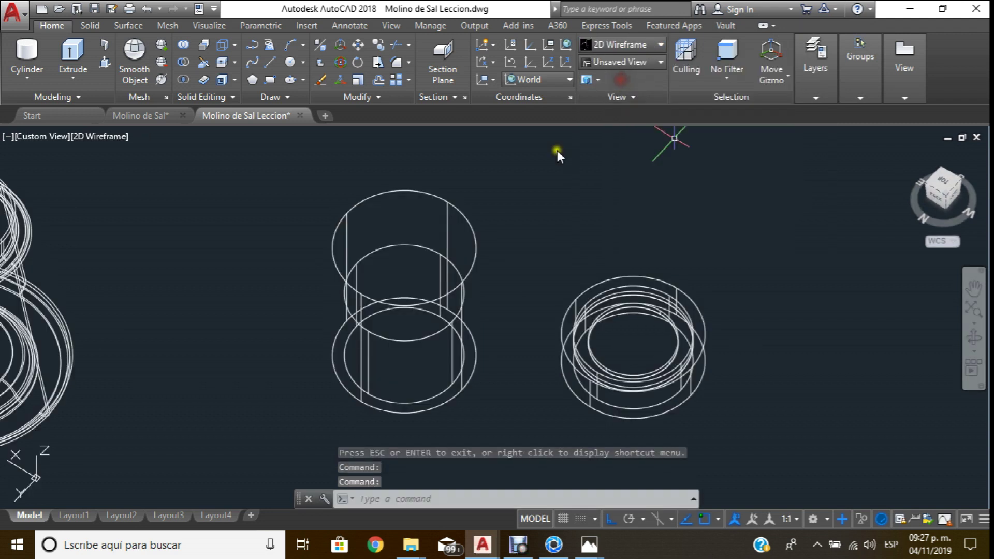
{"action": "middle_click_drag", "start_coordinate": [436, 165], "coordinate": [408, 215]}
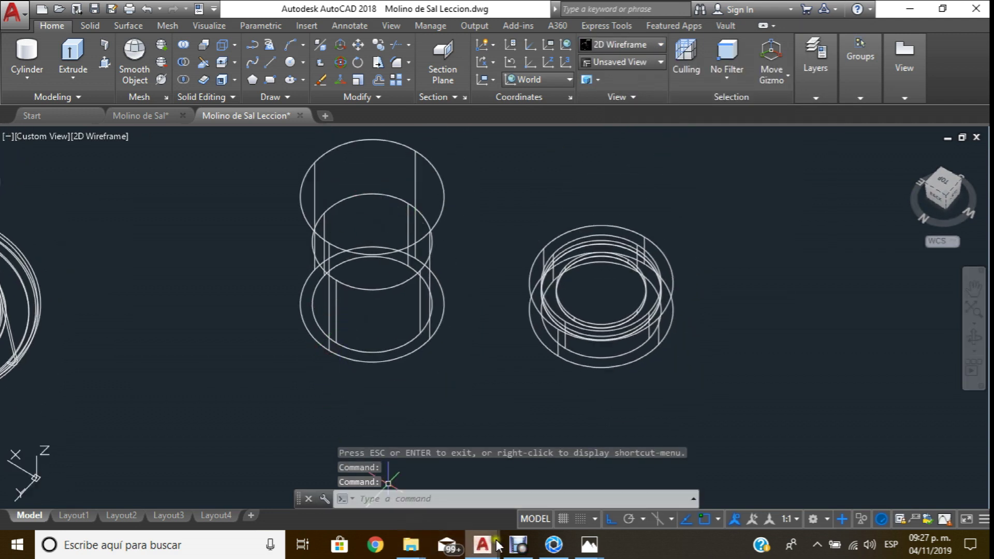
{"action": "left_click", "coordinate": [426, 441]}
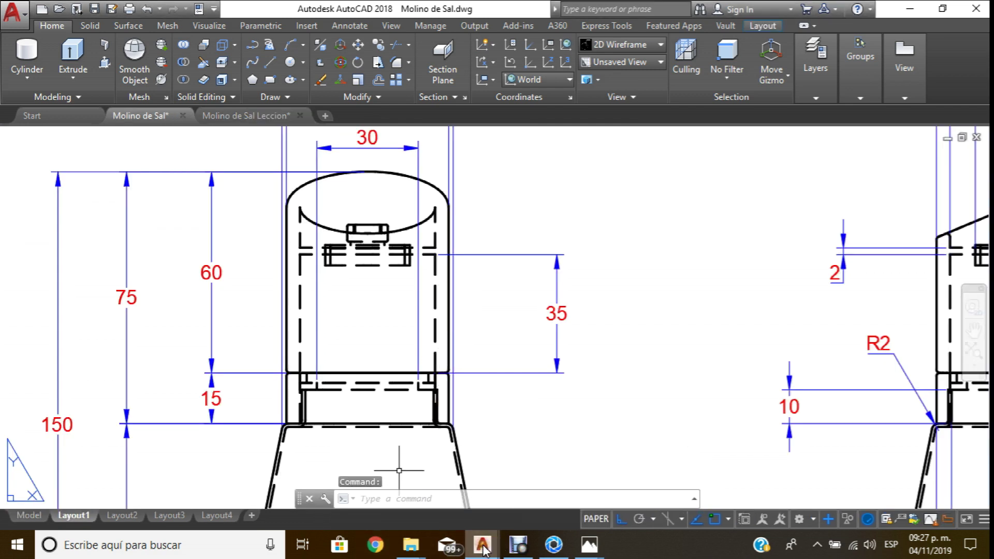
{"action": "mouse_move", "coordinate": [483, 545]}
{"action": "left_click", "coordinate": [538, 489]}
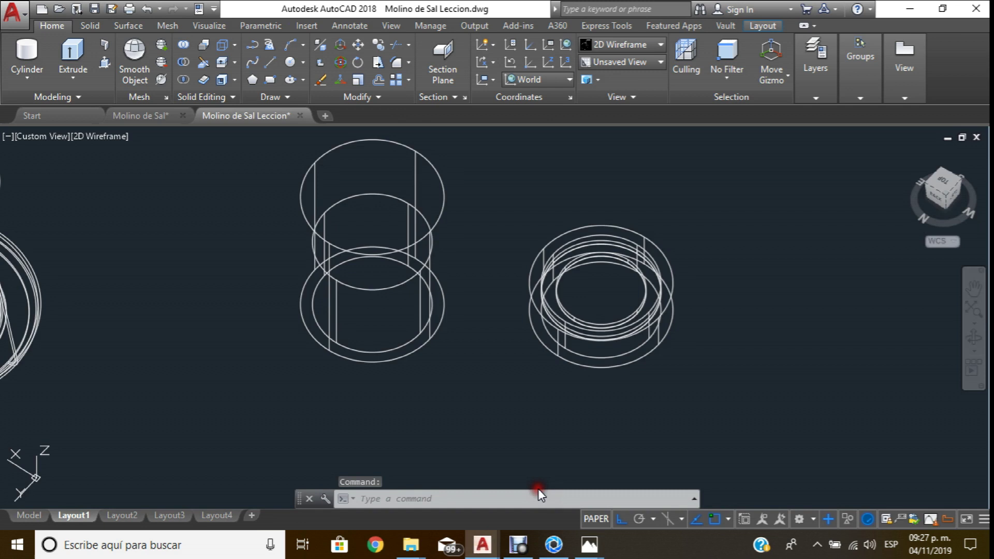
Cancel a first line attempt and erase the stray short line.
{"action": "left_click", "coordinate": [277, 47]}
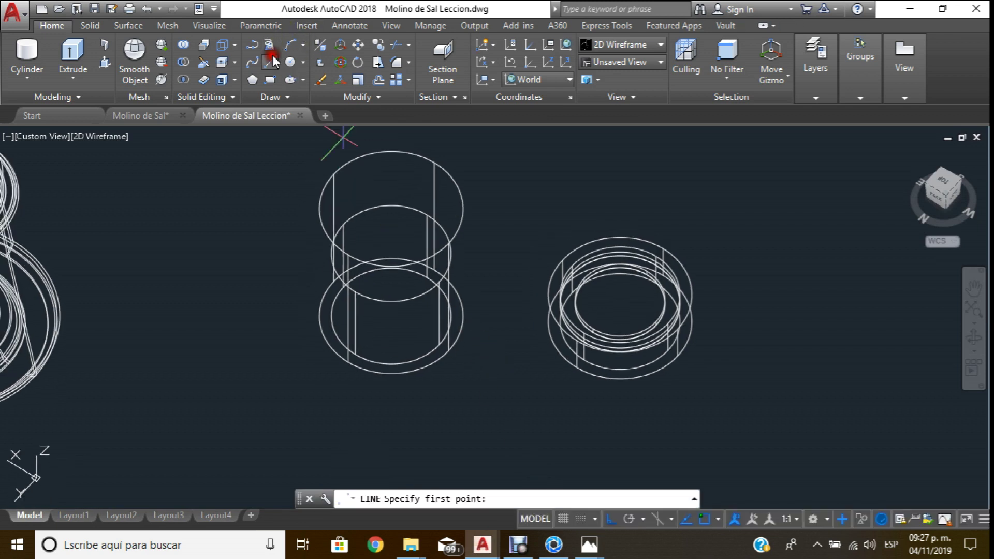
{"action": "left_click", "coordinate": [247, 366]}
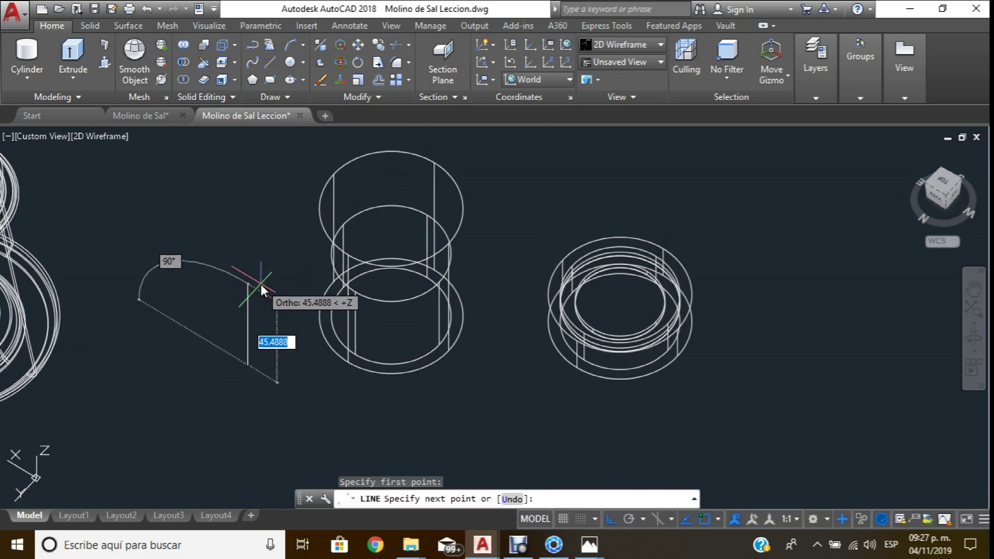
{"action": "type", "text": "2"}
{"action": "key", "text": "Escape"}
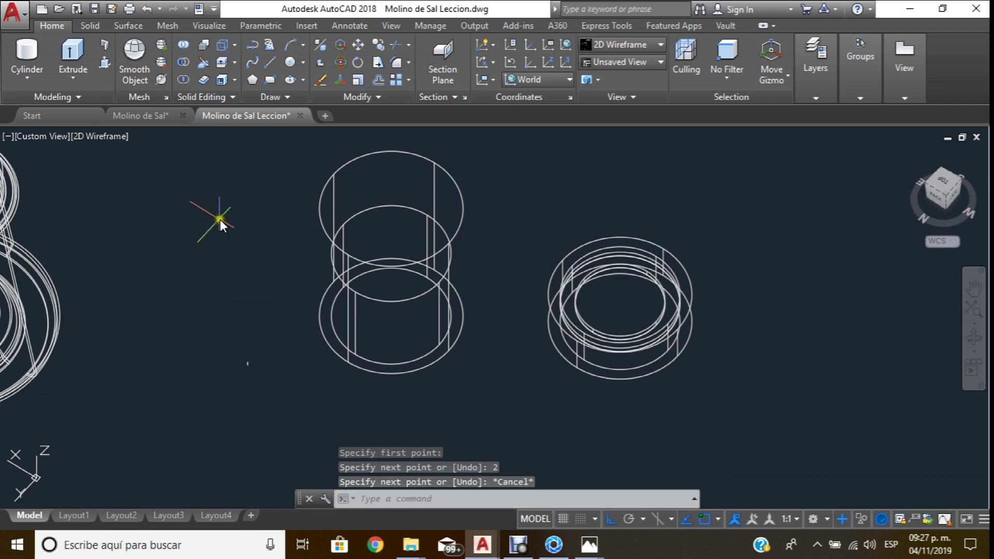
{"action": "scroll", "coordinate": [256, 326], "scroll_direction": "up", "scroll_amount": 3}
{"action": "scroll", "coordinate": [256, 341], "scroll_direction": "down", "scroll_amount": 3}
{"action": "scroll", "coordinate": [253, 345], "scroll_direction": "up", "scroll_amount": 3}
{"action": "left_click", "coordinate": [236, 333]}
{"action": "left_click", "coordinate": [118, 402]}
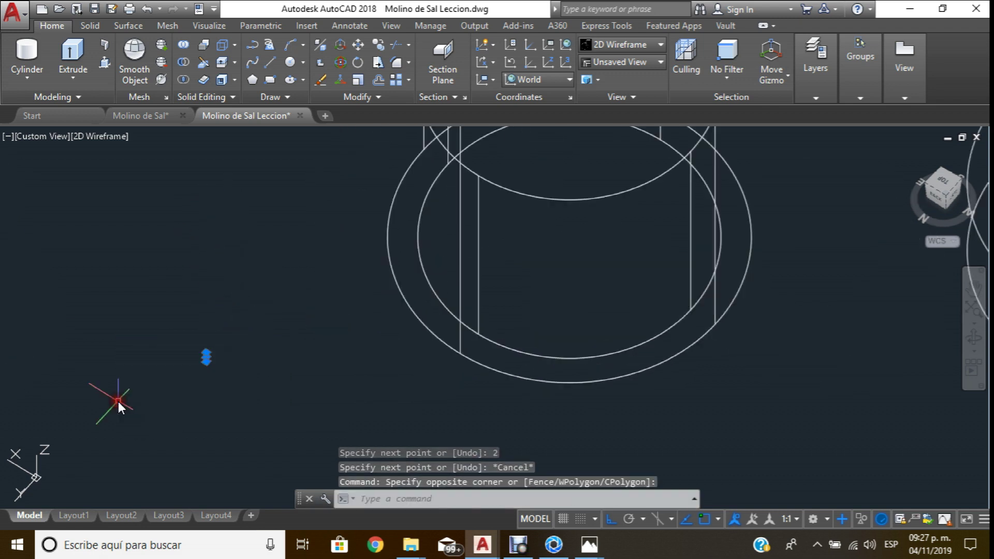
{"action": "key", "text": "Delete"}
Draw a 4-unit vertical line.
{"action": "left_click", "coordinate": [272, 60]}
{"action": "left_click", "coordinate": [253, 339]}
{"action": "type", "text": "4"}
{"action": "key", "text": "Return"}
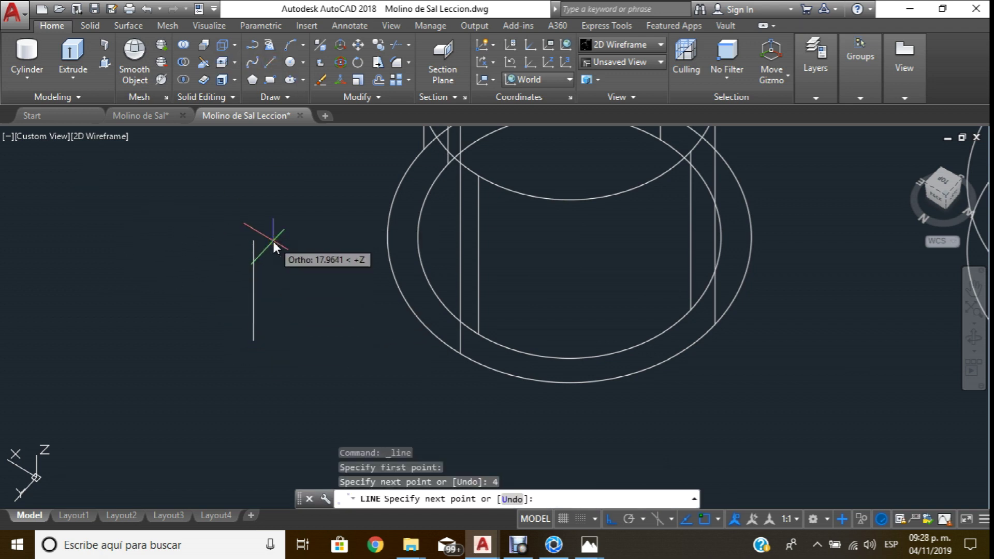
{"action": "key", "text": "Escape"}
Move the 4-unit line by its end to the centre of the cylinder's inner circle.
{"action": "left_click", "coordinate": [352, 50]}
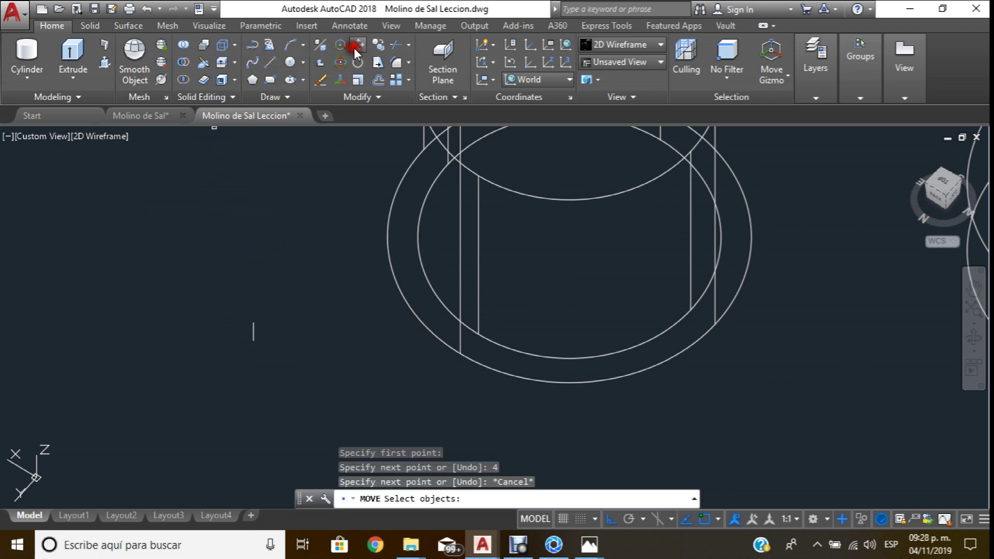
{"action": "left_click", "coordinate": [295, 304]}
{"action": "left_click", "coordinate": [222, 385]}
{"action": "key", "text": "Return"}
{"action": "left_click", "coordinate": [254, 343]}
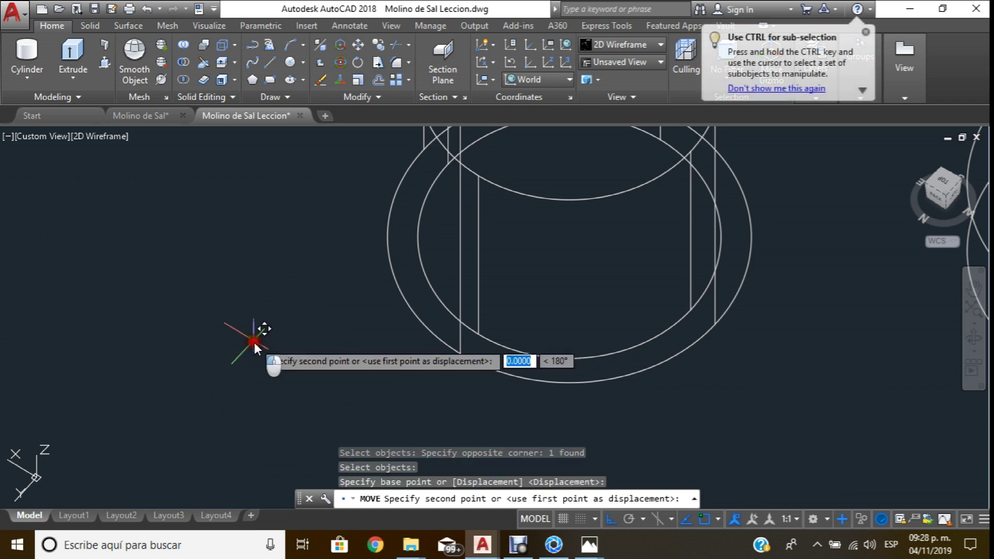
{"action": "scroll", "coordinate": [277, 308], "scroll_direction": "down", "scroll_amount": 4}
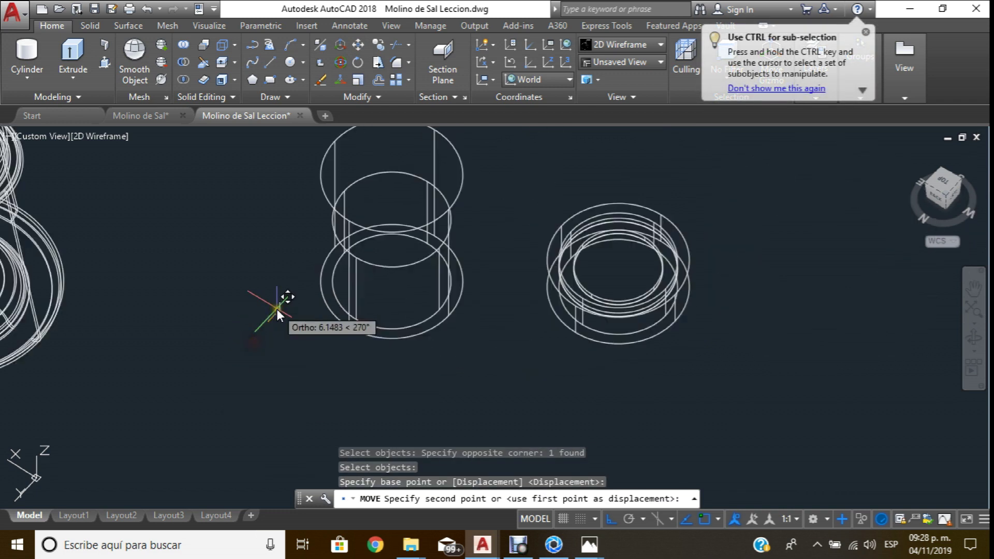
{"action": "left_click", "coordinate": [396, 218]}
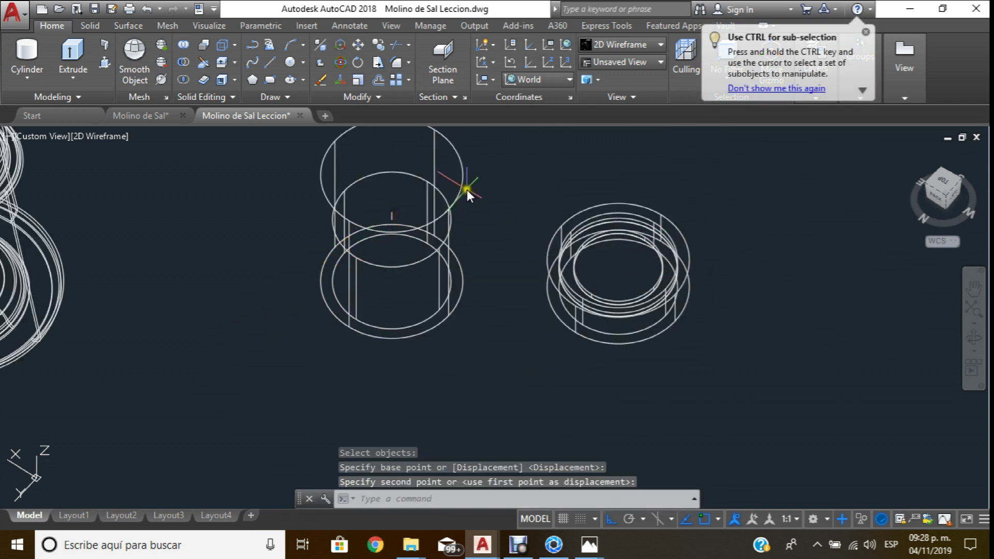
{"action": "middle_click_drag", "start_coordinate": [466, 190], "coordinate": [452, 219]}
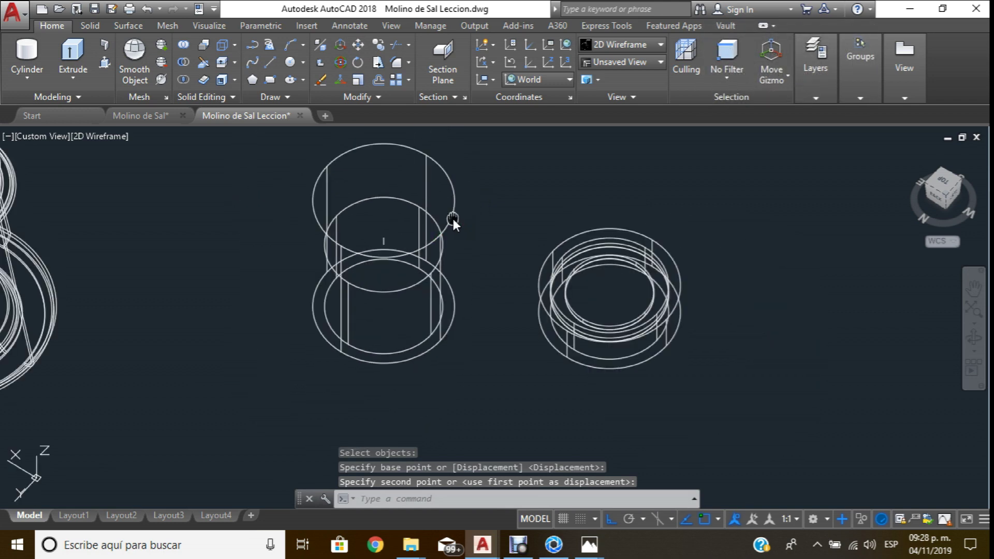
{"action": "scroll", "coordinate": [357, 228], "scroll_direction": "up", "scroll_amount": 3}
{"action": "scroll", "coordinate": [359, 232], "scroll_direction": "down", "scroll_amount": 2}
{"action": "scroll", "coordinate": [380, 253], "scroll_direction": "down", "scroll_amount": 1}
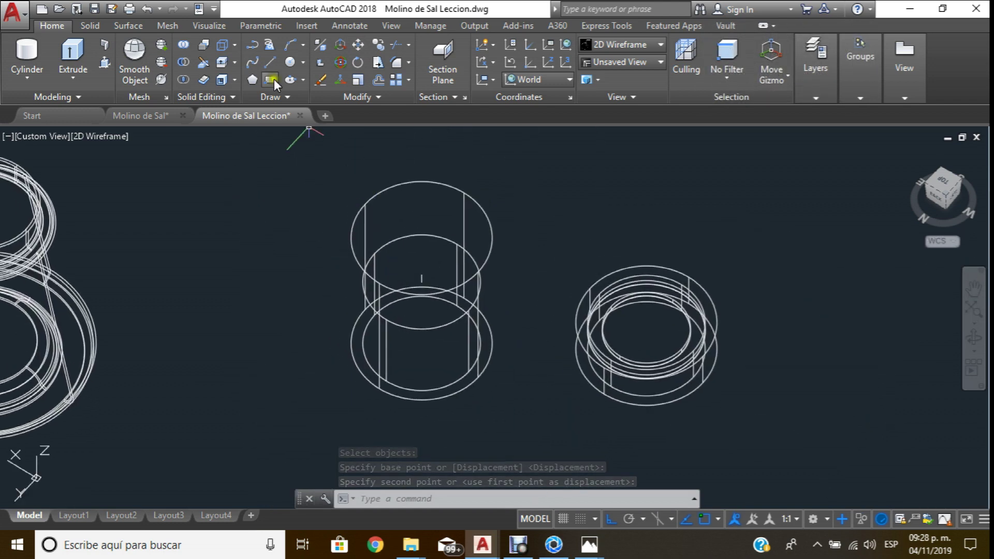
Create a 40-diameter cylinder, picking its height on screen.
{"action": "left_click", "coordinate": [35, 54]}
{"action": "left_click", "coordinate": [198, 287]}
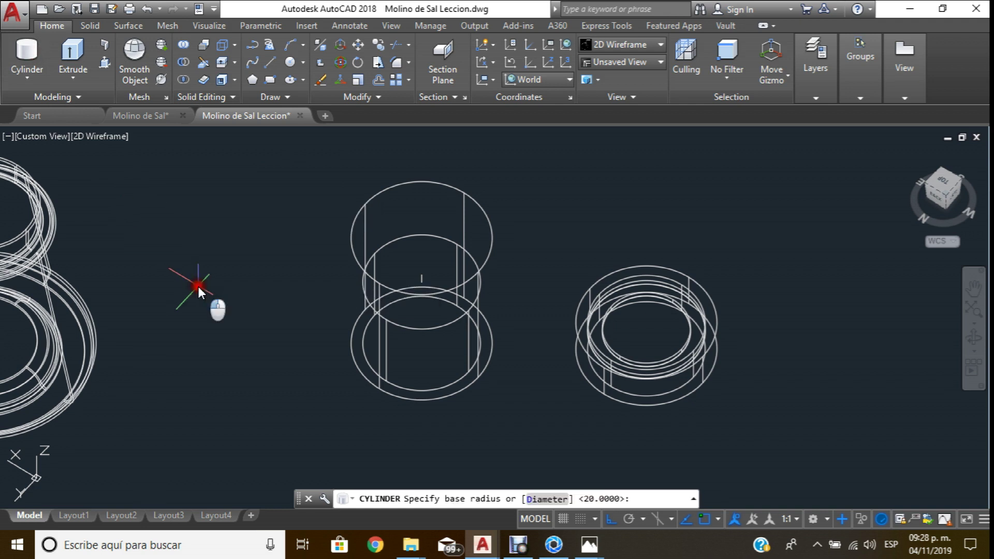
{"action": "type", "text": "d"}
{"action": "key", "text": "Return"}
{"action": "type", "text": "40"}
{"action": "key", "text": "Return"}
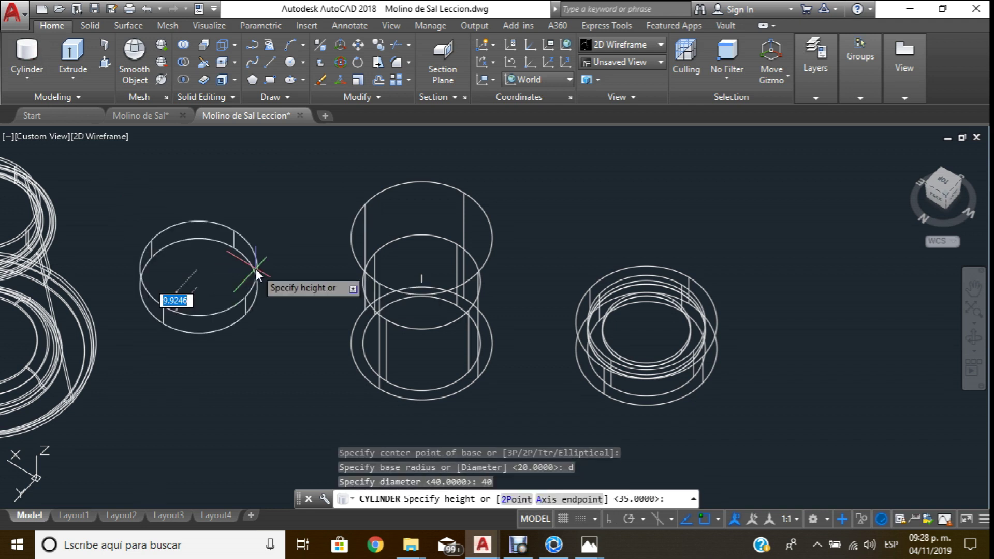
{"action": "scroll", "coordinate": [255, 269], "scroll_direction": "down", "scroll_amount": 5}
{"action": "left_click", "coordinate": [254, 181]}
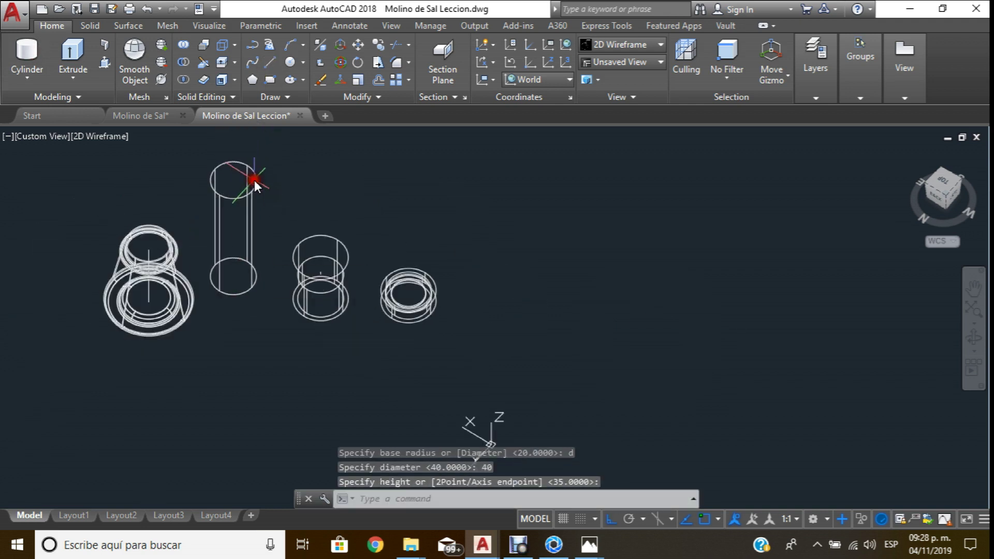
{"action": "key", "text": "Escape"}
Move the tall cylinder down by its base centre so it runs through the wider cylinder.
{"action": "left_click", "coordinate": [368, 44]}
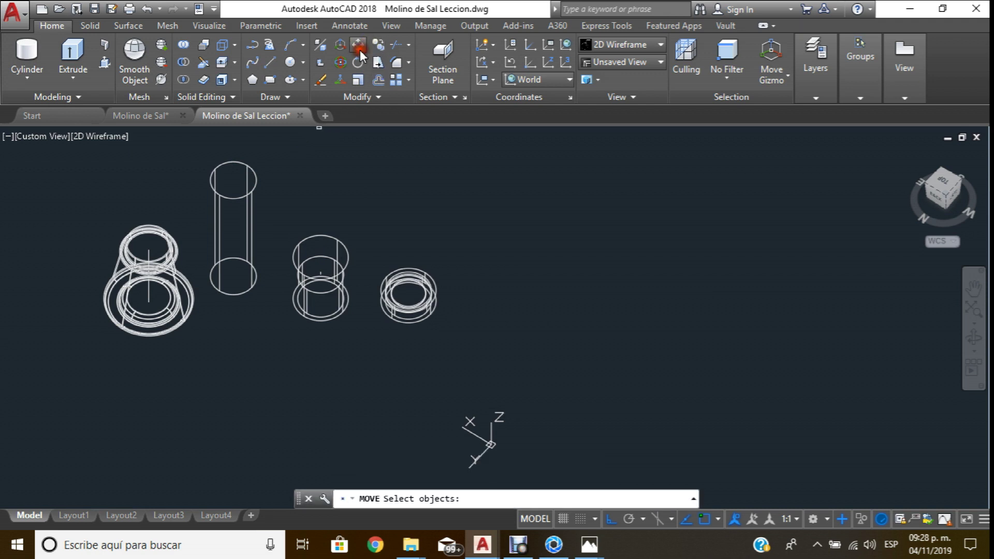
{"action": "scroll", "coordinate": [246, 299], "scroll_direction": "up", "scroll_amount": 3}
{"action": "left_click", "coordinate": [246, 299]}
{"action": "left_click", "coordinate": [238, 265]}
{"action": "key", "text": "Return"}
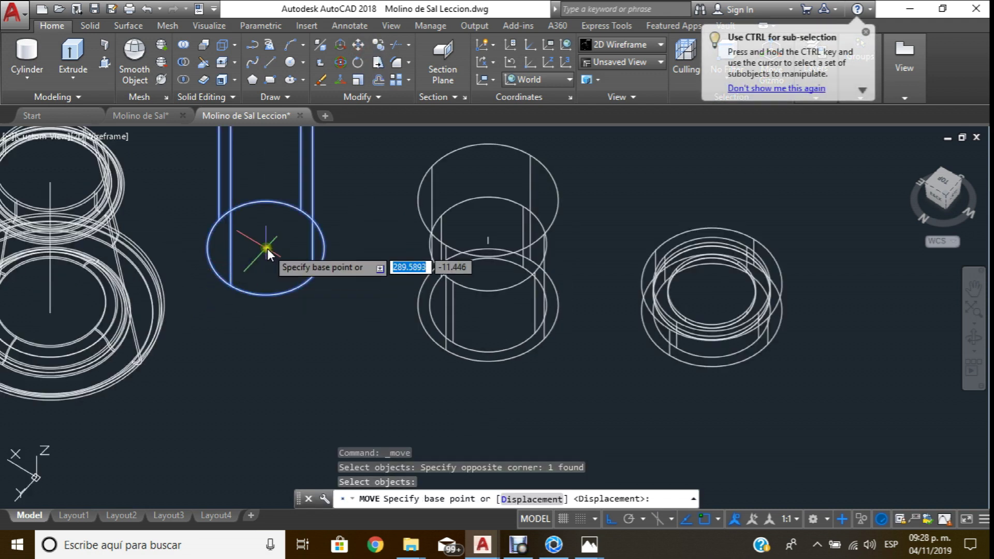
{"action": "left_click", "coordinate": [266, 248]}
{"action": "scroll", "coordinate": [500, 199], "scroll_direction": "up", "scroll_amount": 3}
{"action": "scroll", "coordinate": [484, 283], "scroll_direction": "up", "scroll_amount": 2}
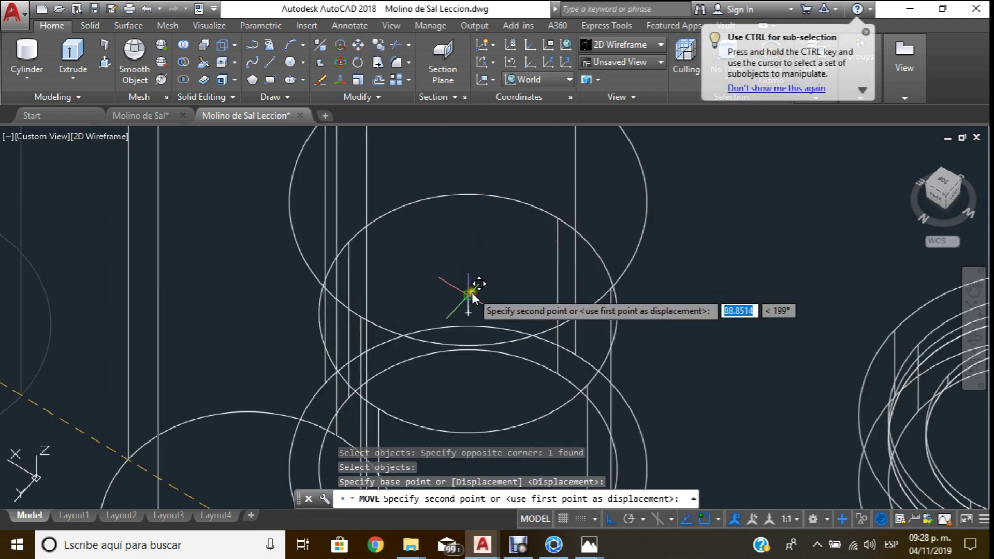
{"action": "left_click", "coordinate": [471, 292]}
{"action": "scroll", "coordinate": [475, 285], "scroll_direction": "down", "scroll_amount": 3}
{"action": "scroll", "coordinate": [452, 324], "scroll_direction": "down", "scroll_amount": 2}
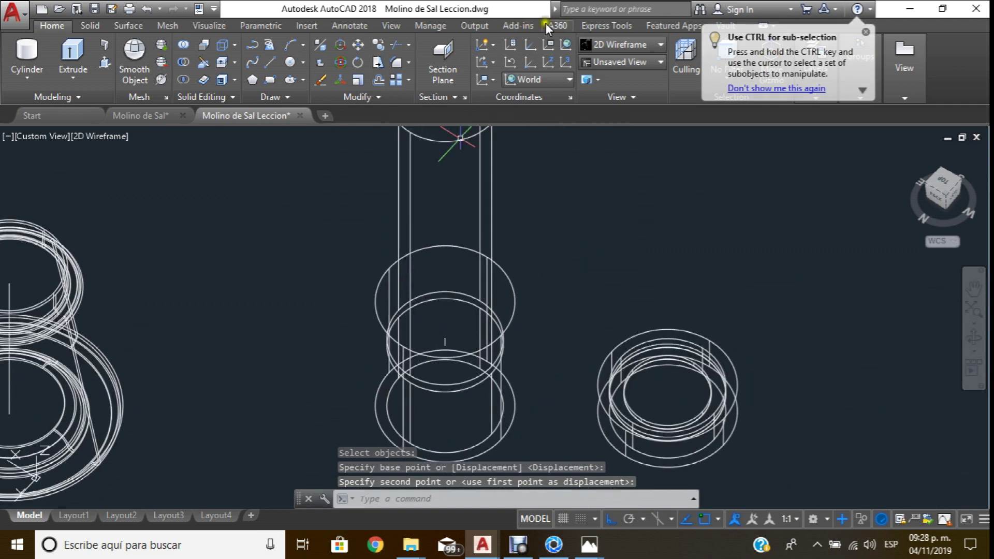
{"action": "left_click", "coordinate": [657, 47]}
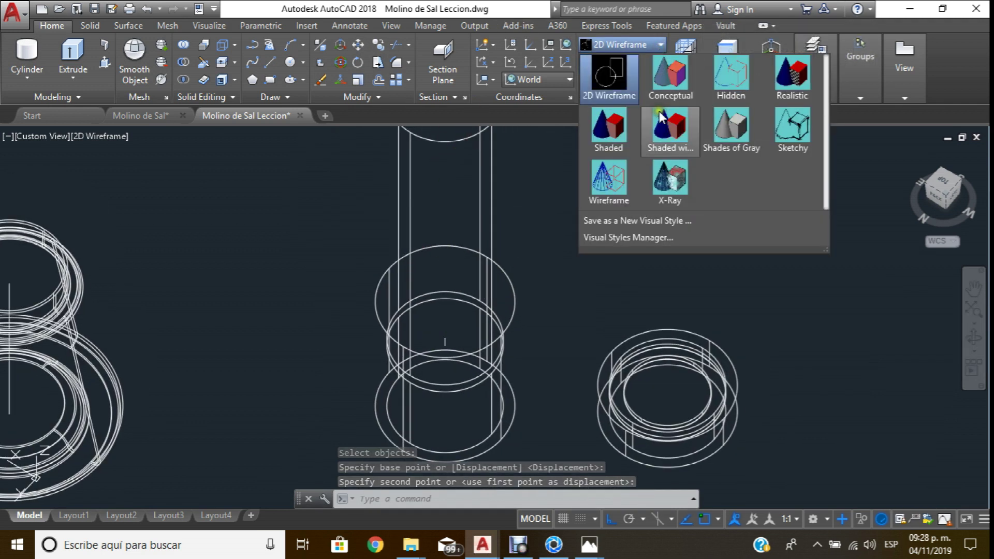
In Shaded with Edges view, subtract the tall 40-diameter cylinder from the lower cylinder.
{"action": "left_click", "coordinate": [671, 137]}
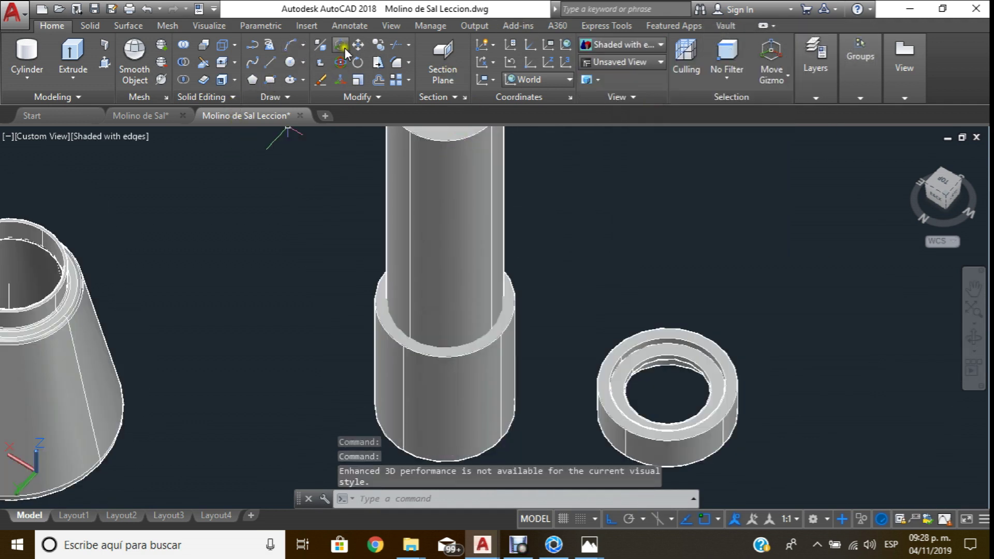
{"action": "left_click", "coordinate": [184, 65]}
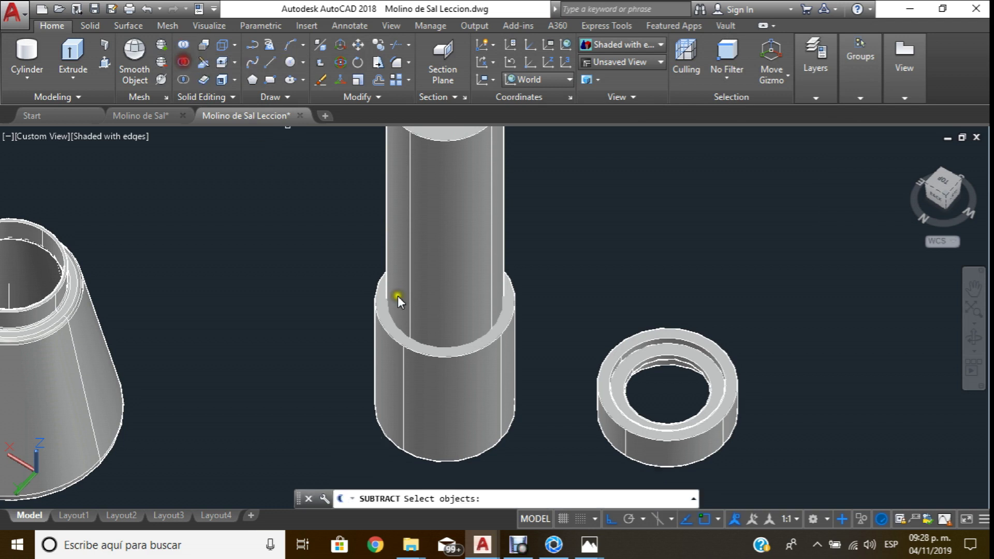
{"action": "left_click", "coordinate": [508, 384]}
{"action": "key", "text": "Return"}
{"action": "left_click", "coordinate": [475, 228]}
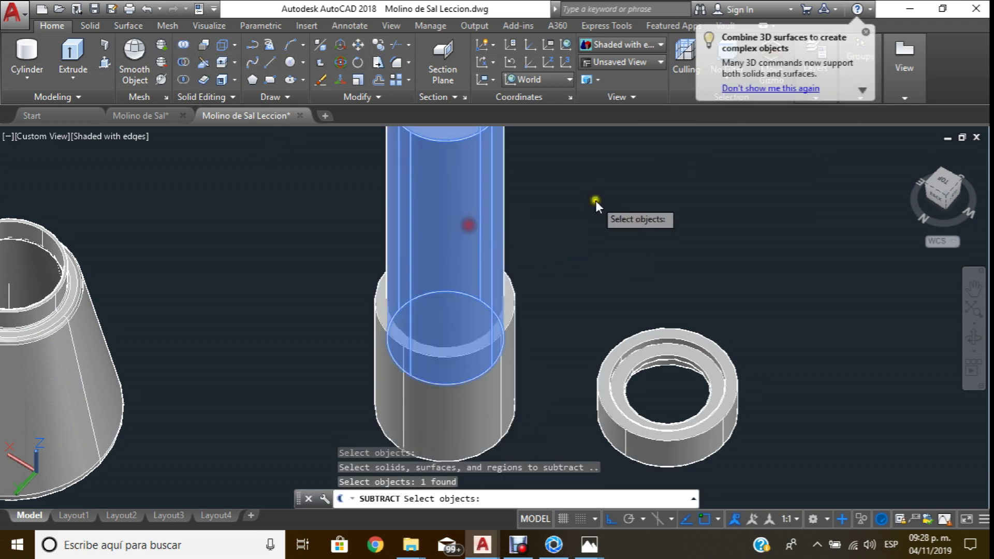
{"action": "key", "text": "Return"}
{"action": "scroll", "coordinate": [528, 272], "scroll_direction": "down", "scroll_amount": 5}
{"action": "scroll", "coordinate": [509, 279], "scroll_direction": "up", "scroll_amount": 1}
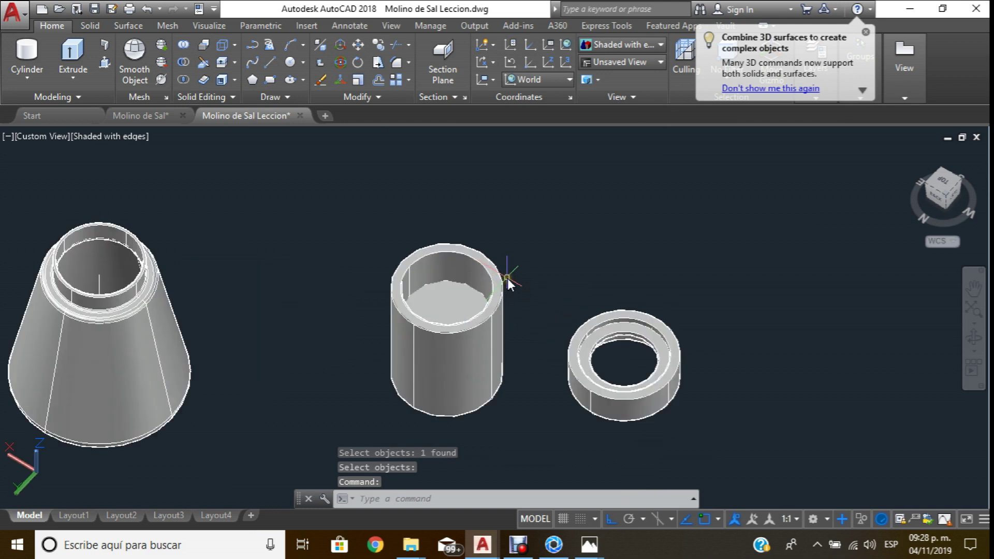
{"action": "scroll", "coordinate": [510, 277], "scroll_direction": "up", "scroll_amount": 2}
{"action": "scroll", "coordinate": [522, 264], "scroll_direction": "up", "scroll_amount": 2}
{"action": "scroll", "coordinate": [527, 263], "scroll_direction": "down", "scroll_amount": 2}
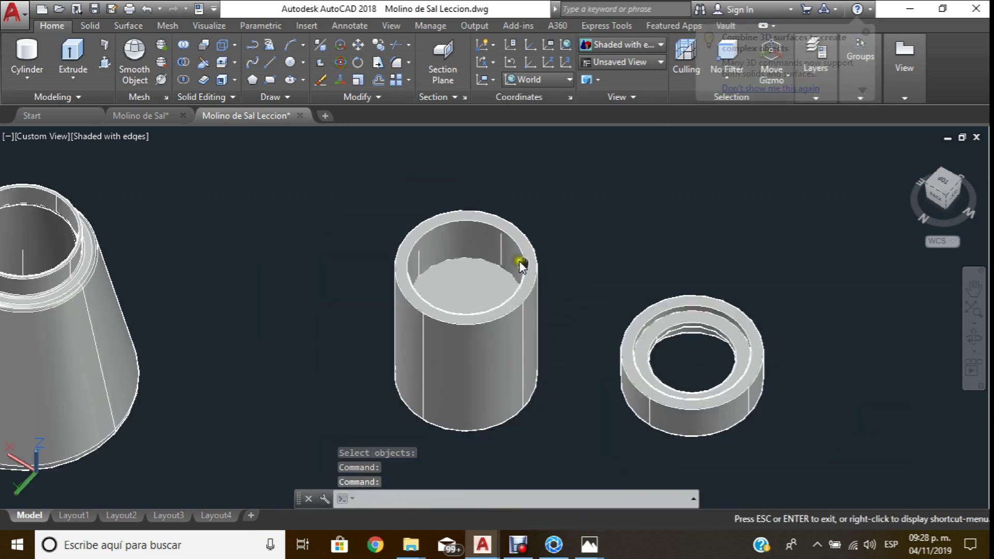
Return the display to 2D Wireframe and shift the view of the parts right.
{"action": "left_click", "coordinate": [612, 44]}
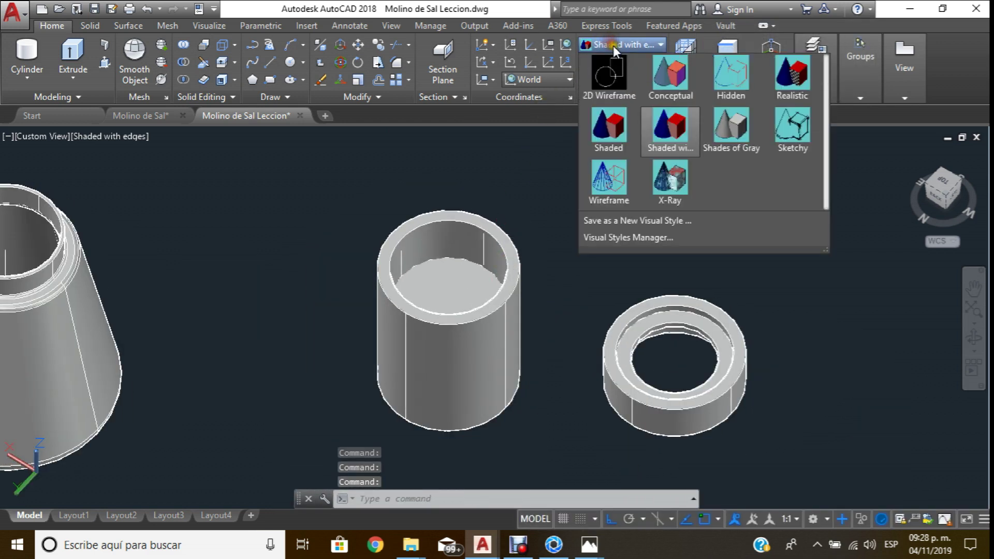
{"action": "left_click", "coordinate": [609, 79]}
{"action": "scroll", "coordinate": [293, 248], "scroll_direction": "down", "scroll_amount": 1}
{"action": "scroll", "coordinate": [288, 249], "scroll_direction": "down", "scroll_amount": 1}
{"action": "scroll", "coordinate": [314, 256], "scroll_direction": "down", "scroll_amount": 1}
{"action": "middle_click_drag", "start_coordinate": [315, 256], "coordinate": [335, 261]}
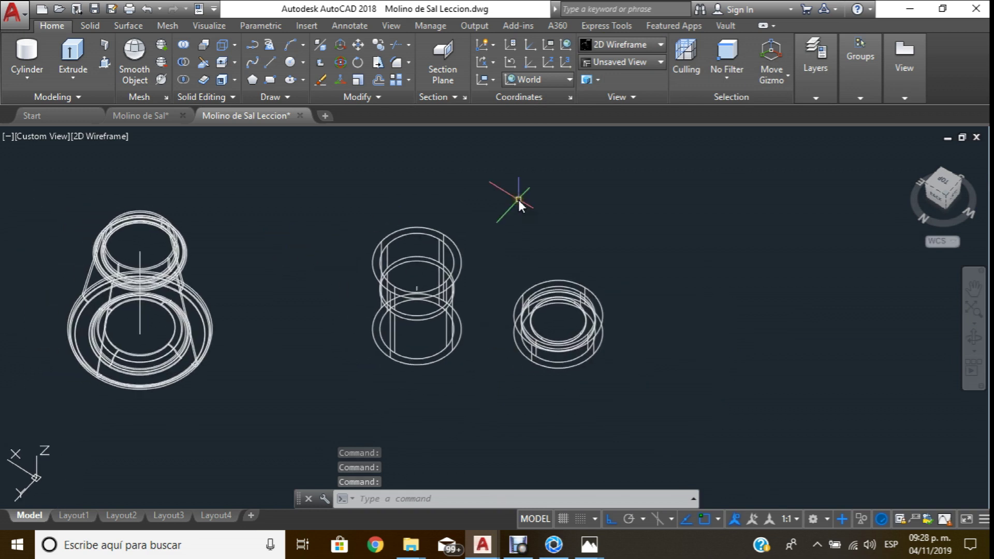
In Molino de Sal.dwg, add a 25 linear width dimension above the part.
{"action": "mouse_move", "coordinate": [483, 545]}
{"action": "left_click", "coordinate": [452, 503]}
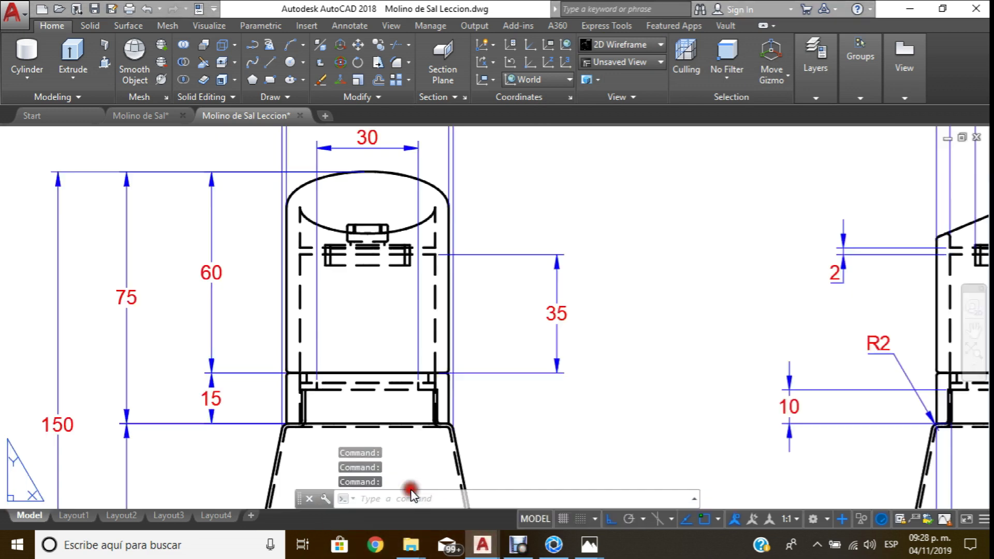
{"action": "middle_click_drag", "start_coordinate": [345, 259], "coordinate": [338, 367]}
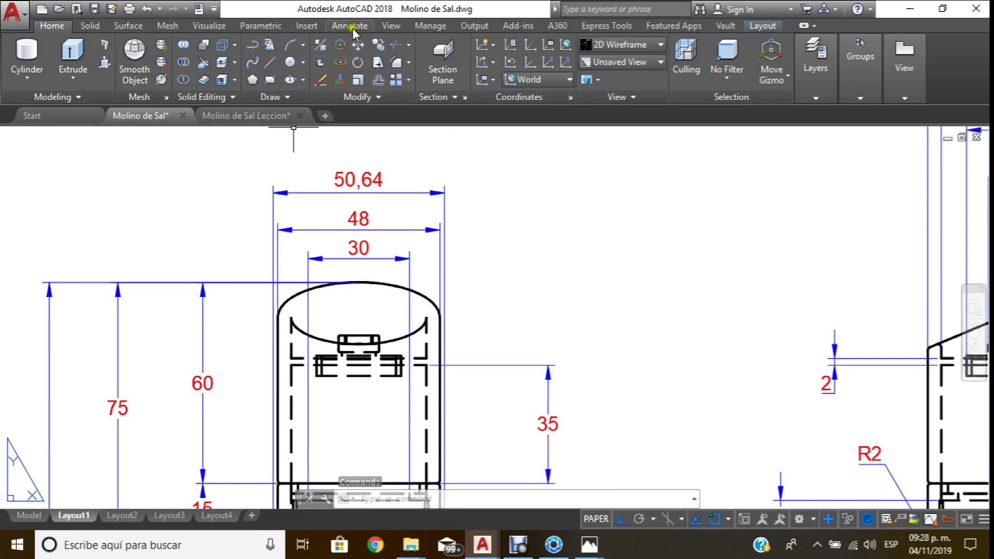
{"action": "left_click", "coordinate": [352, 26]}
{"action": "left_click", "coordinate": [281, 79]}
{"action": "scroll", "coordinate": [355, 284], "scroll_direction": "down", "scroll_amount": 1}
{"action": "scroll", "coordinate": [355, 284], "scroll_direction": "down", "scroll_amount": 1}
{"action": "scroll", "coordinate": [352, 310], "scroll_direction": "up", "scroll_amount": 2}
{"action": "scroll", "coordinate": [309, 383], "scroll_direction": "up", "scroll_amount": 4}
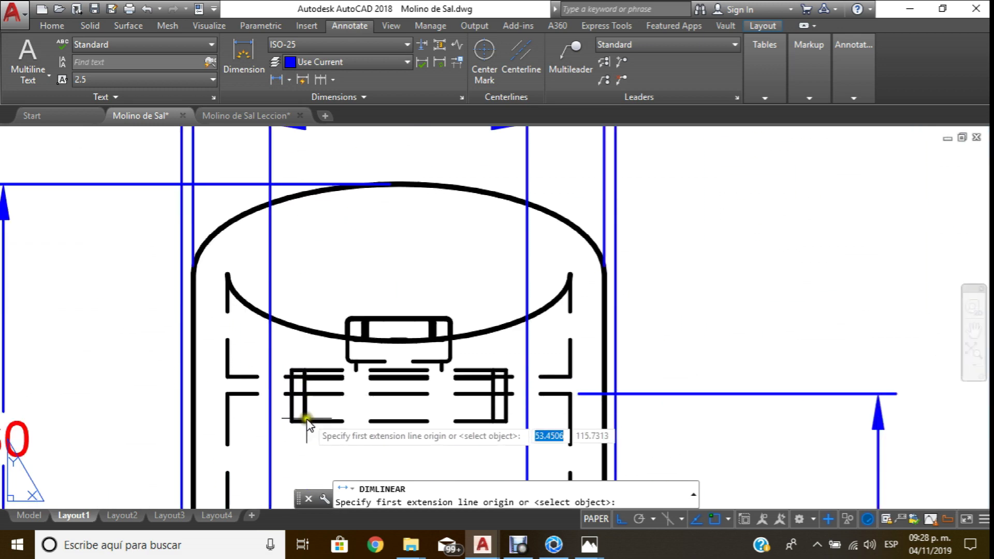
{"action": "left_click", "coordinate": [291, 385]}
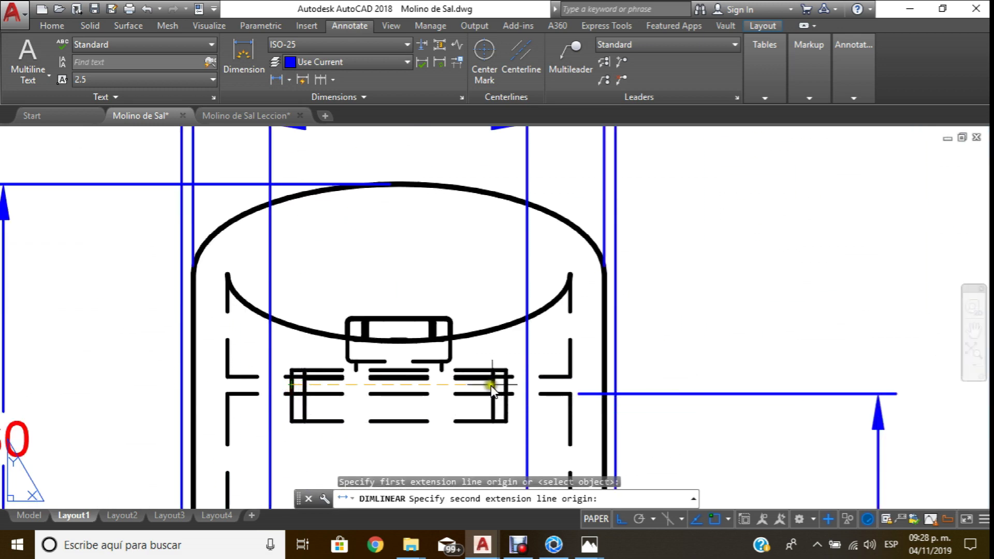
{"action": "left_click", "coordinate": [505, 385]}
{"action": "scroll", "coordinate": [499, 387], "scroll_direction": "down", "scroll_amount": 2}
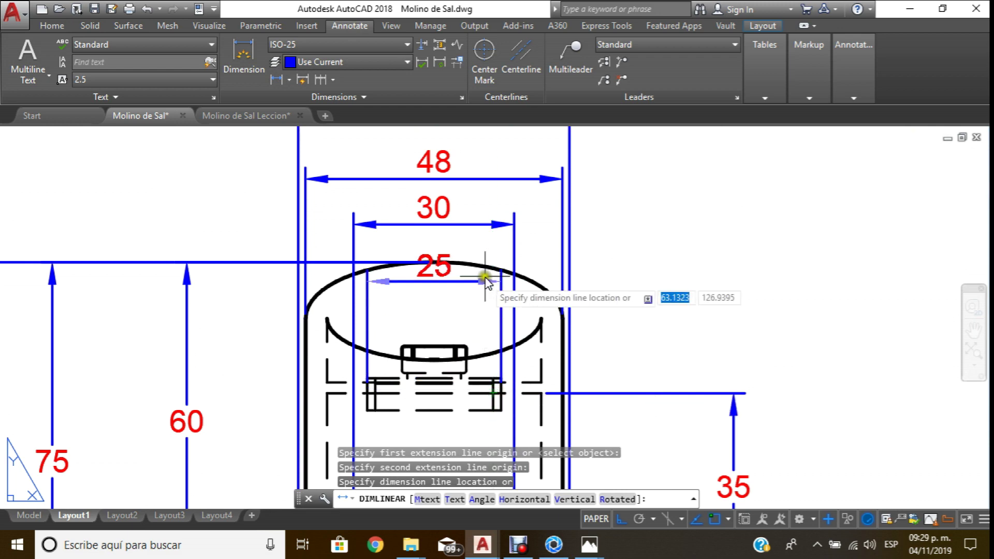
{"action": "scroll", "coordinate": [484, 278], "scroll_direction": "down", "scroll_amount": 3}
{"action": "scroll", "coordinate": [477, 290], "scroll_direction": "up", "scroll_amount": 2}
{"action": "left_click", "coordinate": [474, 260]}
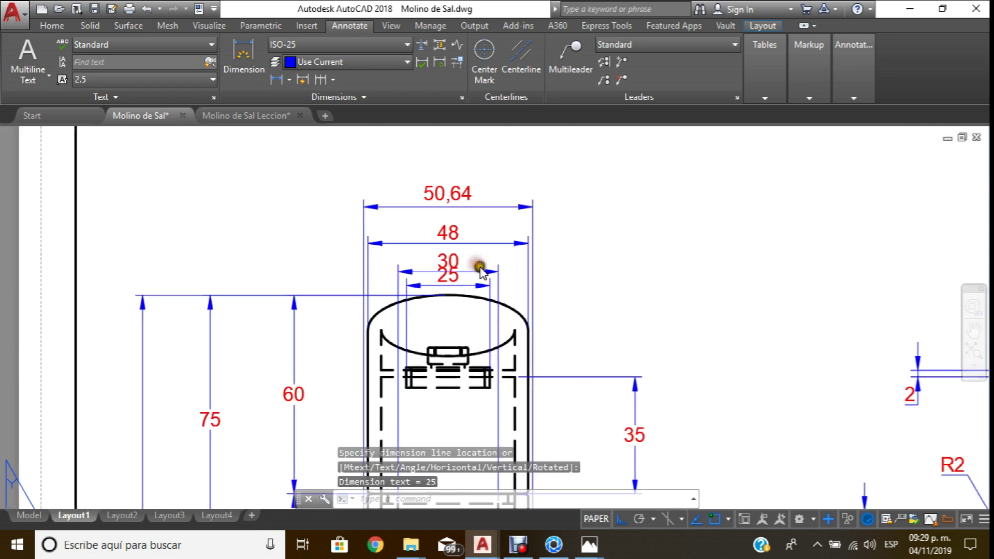
Grip-stretch the 50,64 and 48 width dimension lines higher.
{"action": "middle_click_drag", "start_coordinate": [481, 262], "coordinate": [494, 290]}
{"action": "left_click", "coordinate": [493, 286]}
{"action": "left_click", "coordinate": [446, 306]}
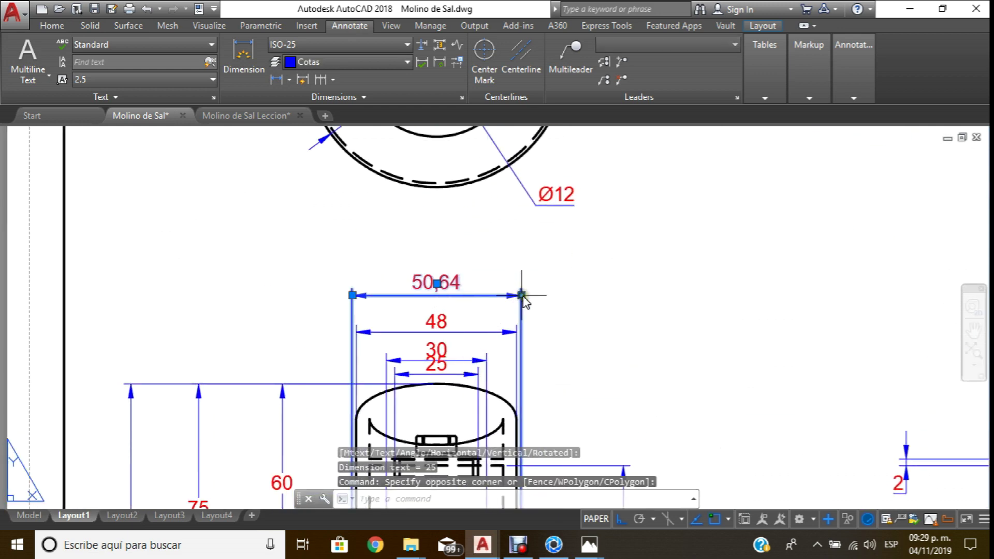
{"action": "left_click", "coordinate": [521, 295]}
{"action": "left_click", "coordinate": [521, 252]}
{"action": "left_click", "coordinate": [470, 329]}
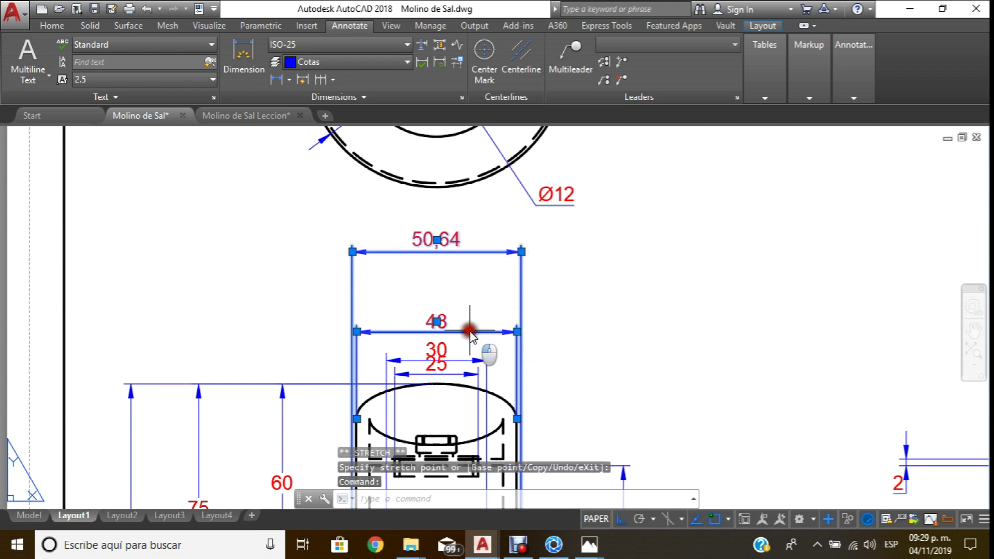
{"action": "left_click", "coordinate": [545, 287]}
With Ortho on, raise the 30 and 25 dimensions so the stack no longer overlaps.
{"action": "left_click", "coordinate": [470, 361]}
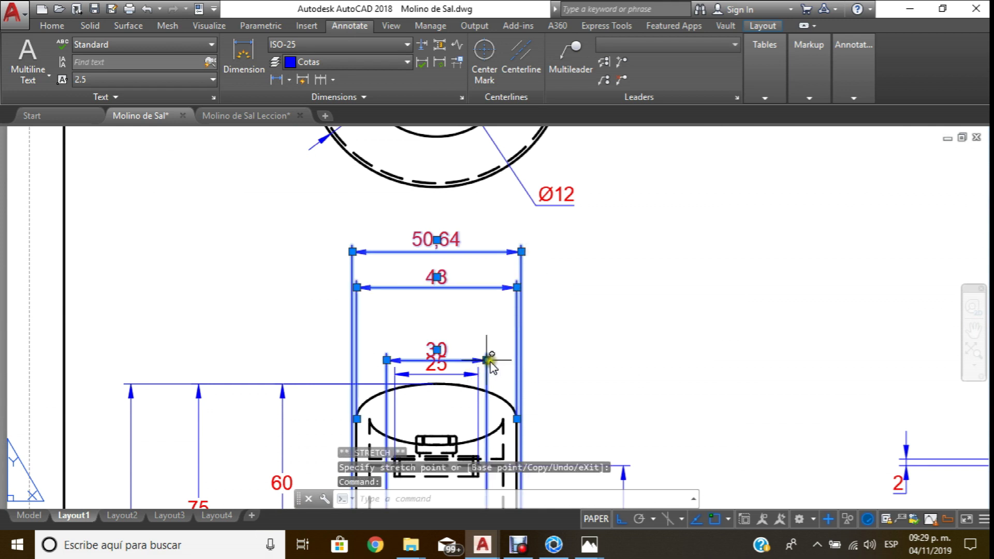
{"action": "left_click", "coordinate": [487, 360]}
{"action": "key", "text": "F8"}
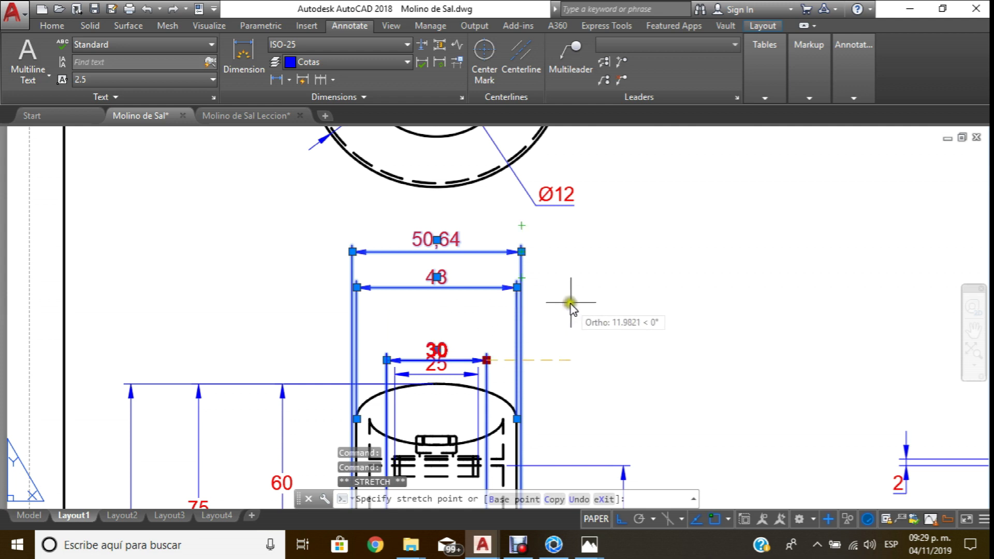
{"action": "left_click", "coordinate": [496, 315]}
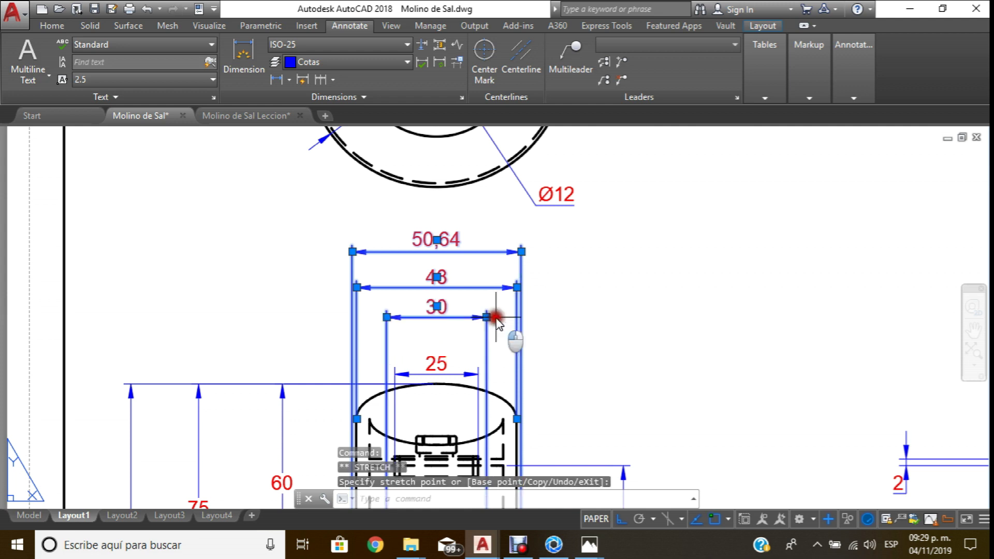
{"action": "left_click", "coordinate": [477, 372]}
{"action": "left_click", "coordinate": [478, 372]}
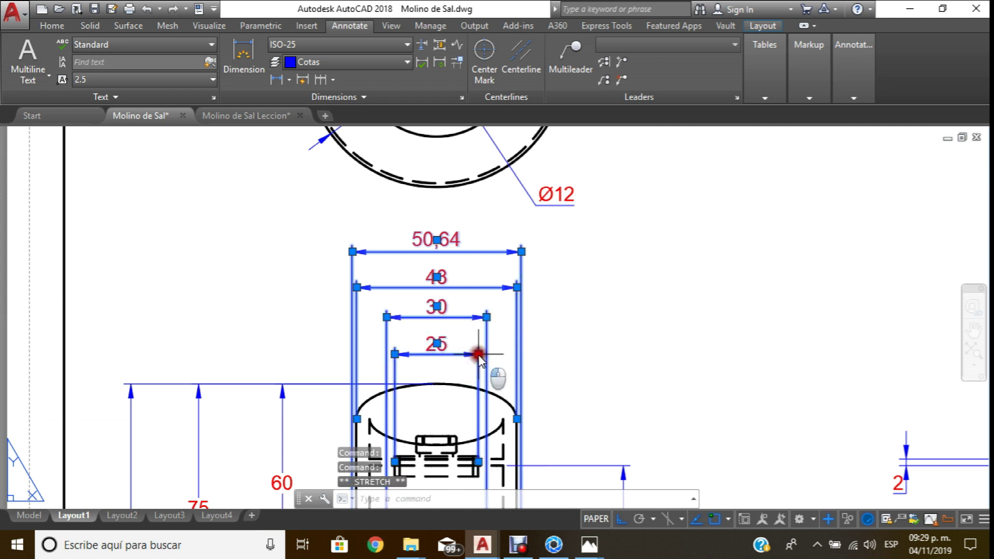
{"action": "left_click", "coordinate": [478, 354]}
{"action": "key", "text": "Escape"}
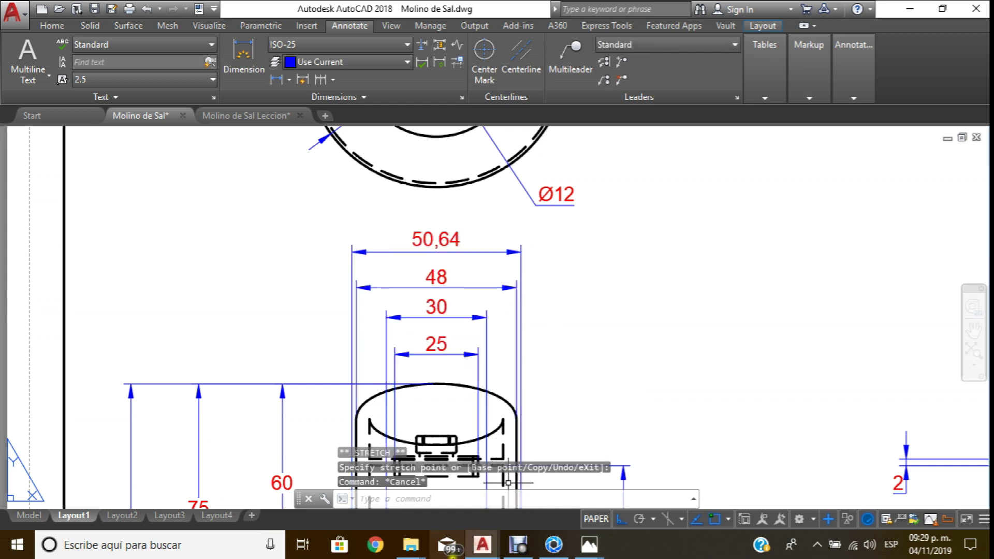
In the 3D drawing, create a new cylinder with a 25 diameter base.
{"action": "mouse_move", "coordinate": [482, 545]}
{"action": "left_click", "coordinate": [515, 477]}
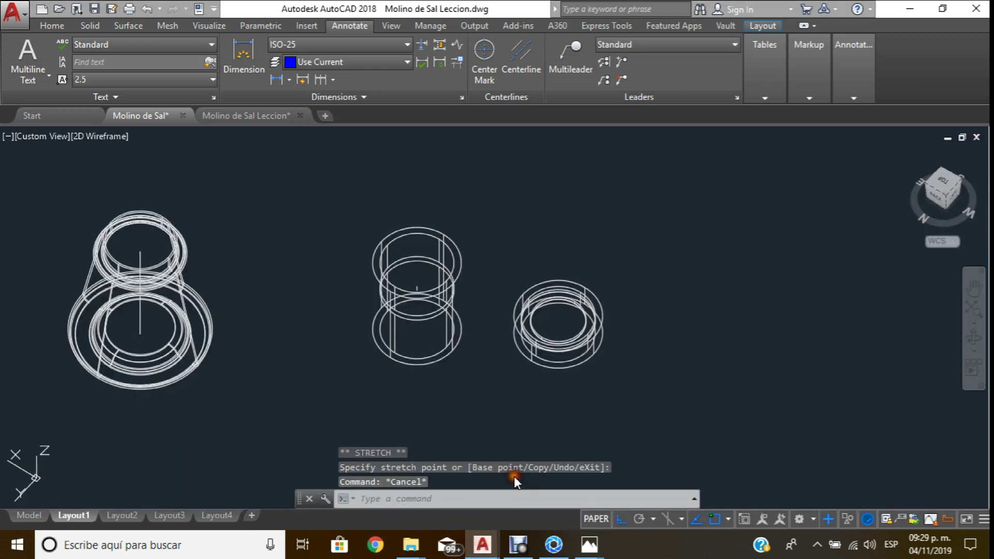
{"action": "middle_click_drag", "start_coordinate": [407, 305], "coordinate": [381, 312]}
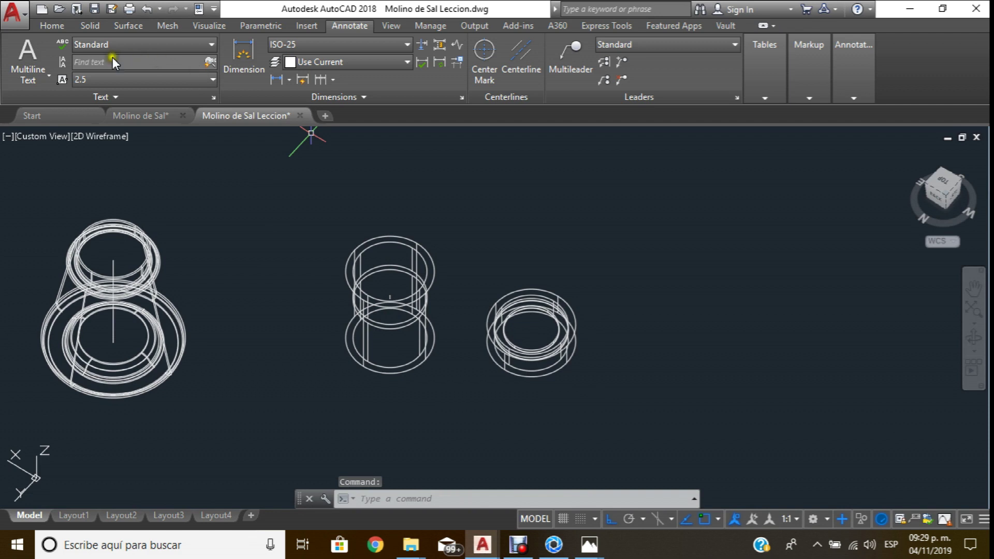
{"action": "left_click", "coordinate": [39, 30]}
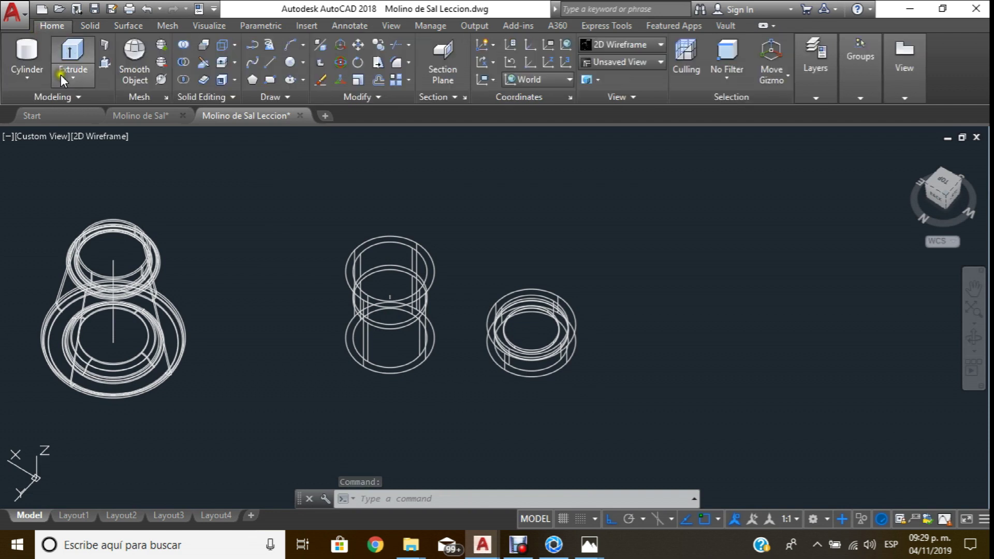
{"action": "left_click", "coordinate": [32, 52]}
{"action": "left_click", "coordinate": [289, 397]}
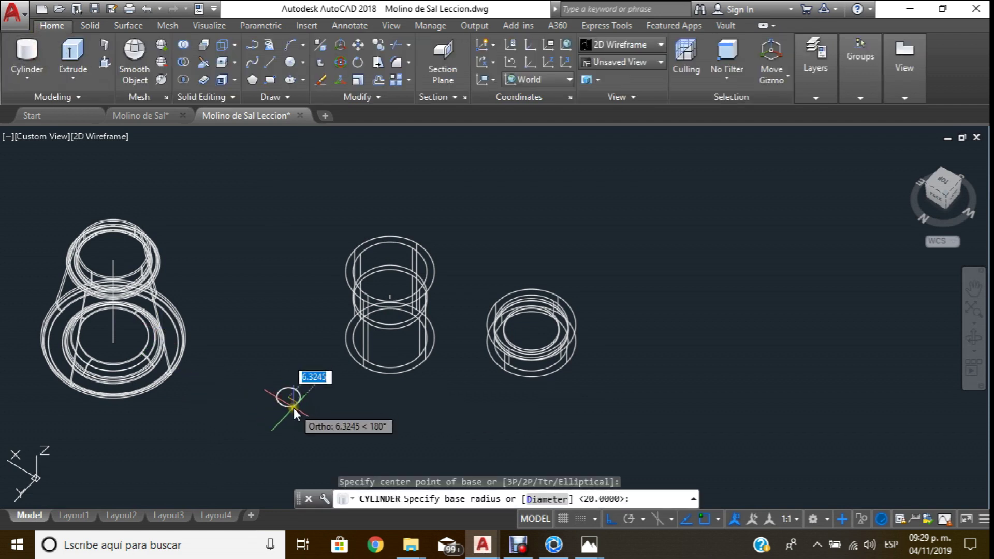
{"action": "type", "text": "d"}
{"action": "key", "text": "Return"}
{"action": "type", "text": "25"}
{"action": "key", "text": "Return"}
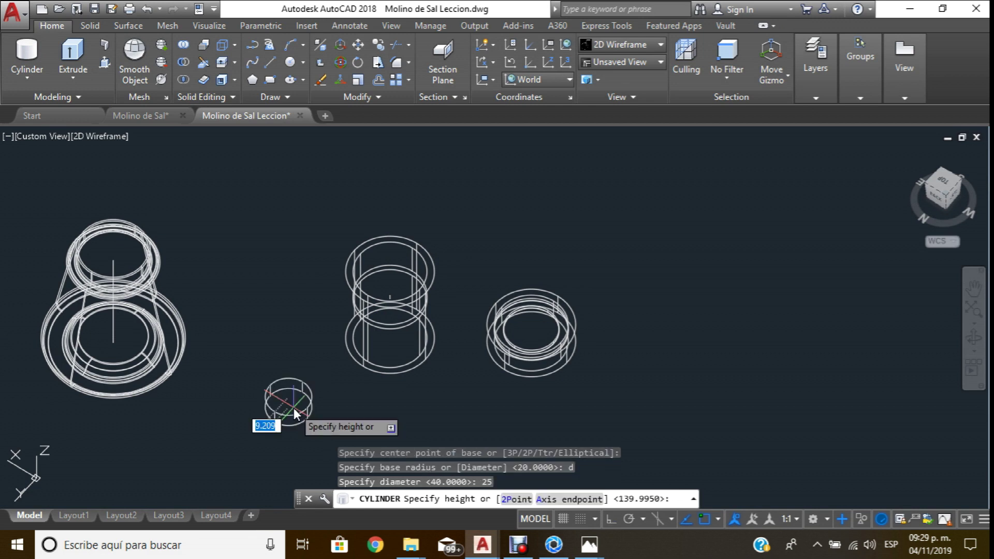
{"action": "left_click", "coordinate": [308, 247]}
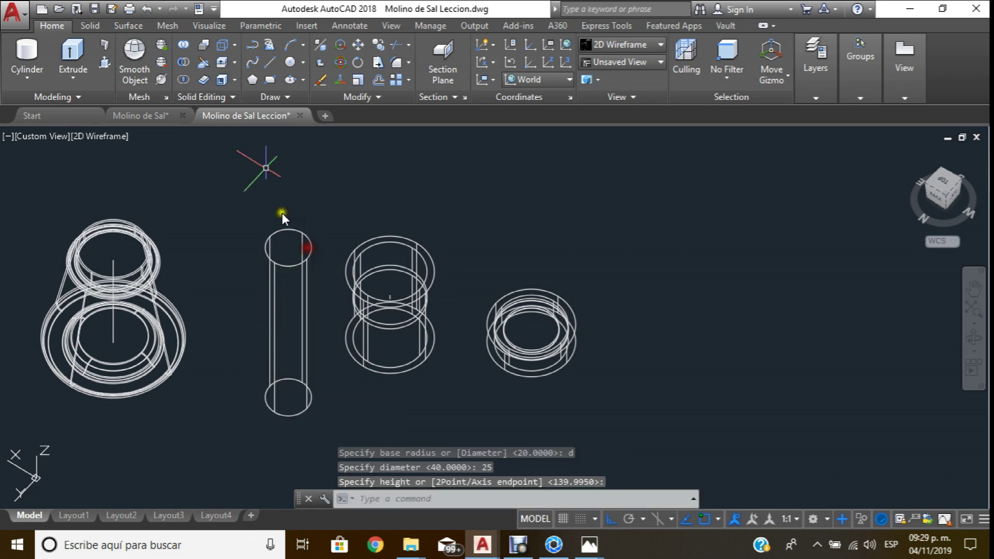
Move the new 25-diameter cylinder to a new position beside the other parts.
{"action": "left_click", "coordinate": [359, 44]}
{"action": "left_click", "coordinate": [288, 413]}
{"action": "key", "text": "Return"}
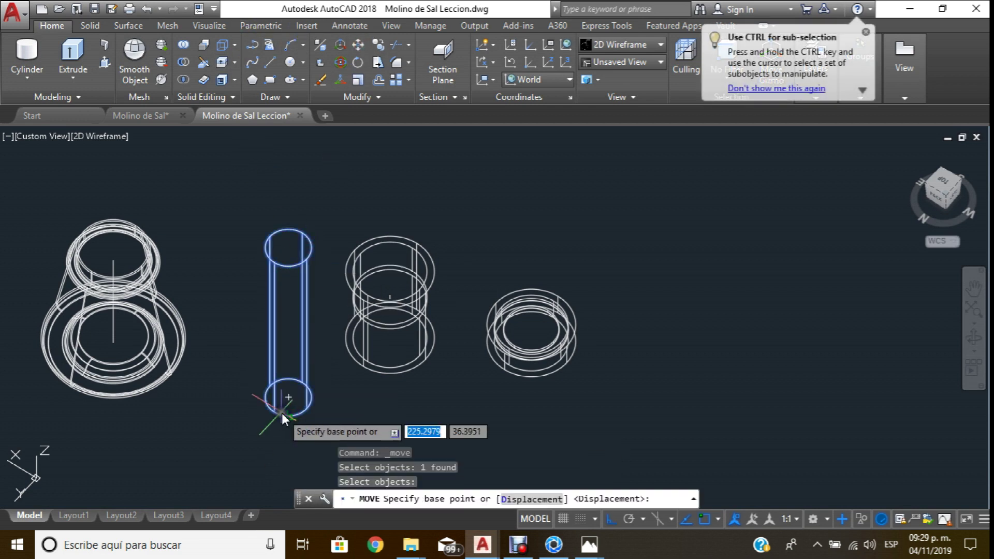
{"action": "left_click", "coordinate": [288, 397]}
{"action": "scroll", "coordinate": [446, 267], "scroll_direction": "up", "scroll_amount": 4}
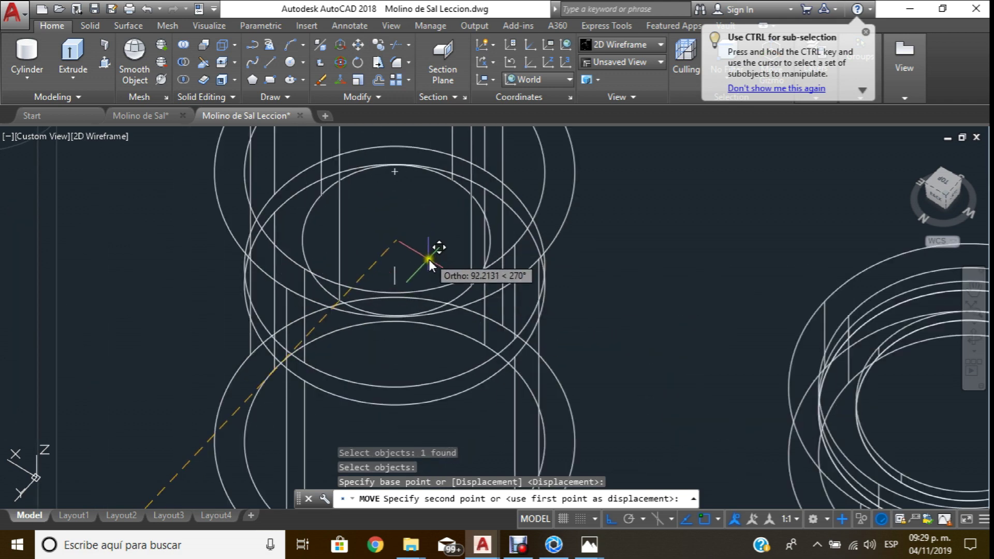
{"action": "left_click", "coordinate": [398, 283]}
{"action": "scroll", "coordinate": [398, 282], "scroll_direction": "down", "scroll_amount": 4}
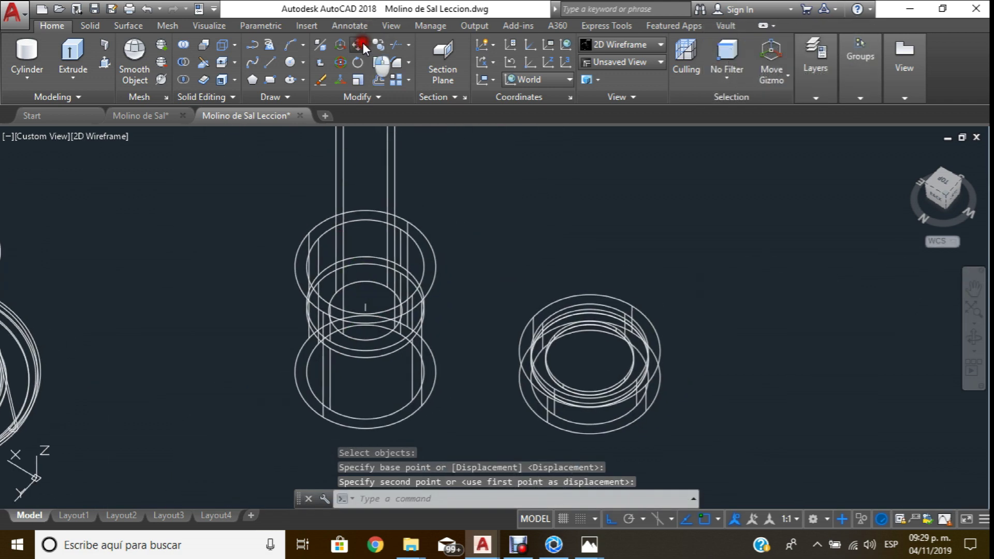
Move the slender shaft down into the hollow cylinder's bore.
{"action": "left_click", "coordinate": [362, 42]}
{"action": "left_click", "coordinate": [402, 145]}
{"action": "left_click", "coordinate": [378, 160]}
{"action": "scroll", "coordinate": [412, 160], "scroll_direction": "down", "scroll_amount": 3}
{"action": "key", "text": "Return"}
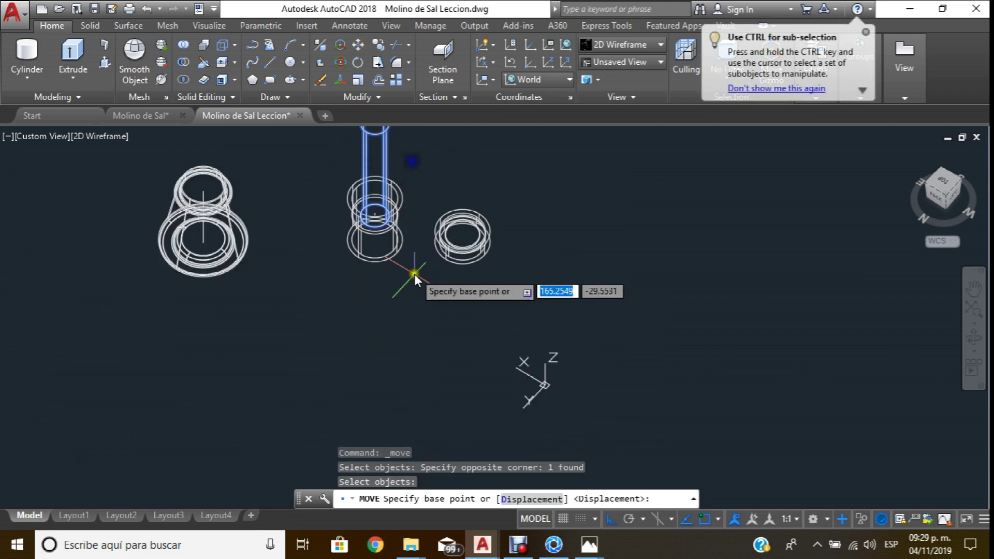
{"action": "left_click", "coordinate": [410, 300]}
{"action": "left_click", "coordinate": [408, 337]}
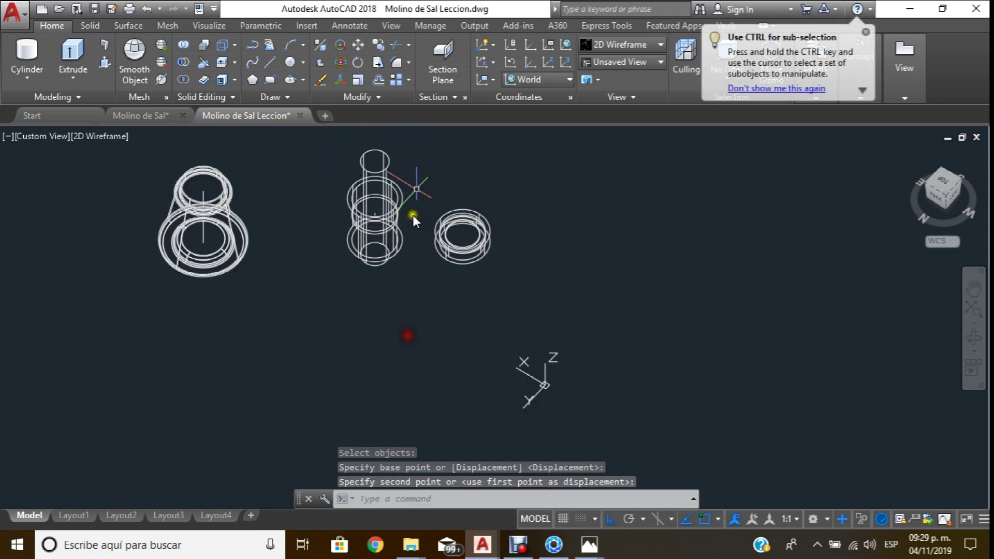
{"action": "left_click", "coordinate": [650, 48]}
Display the parts in the Shaded with Edges visual style.
{"action": "left_click", "coordinate": [668, 126]}
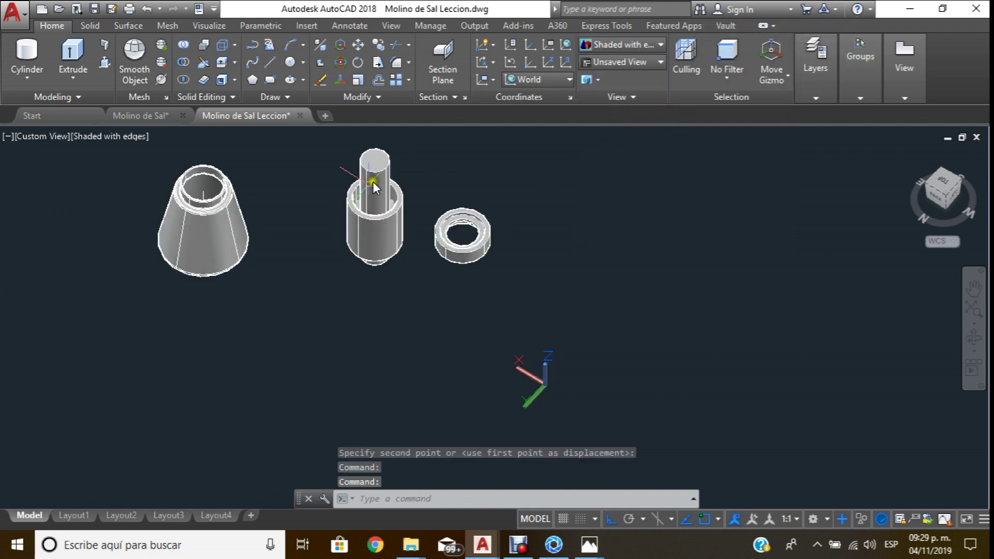
{"action": "scroll", "coordinate": [373, 182], "scroll_direction": "up", "scroll_amount": 3}
{"action": "scroll", "coordinate": [352, 135], "scroll_direction": "up", "scroll_amount": 2}
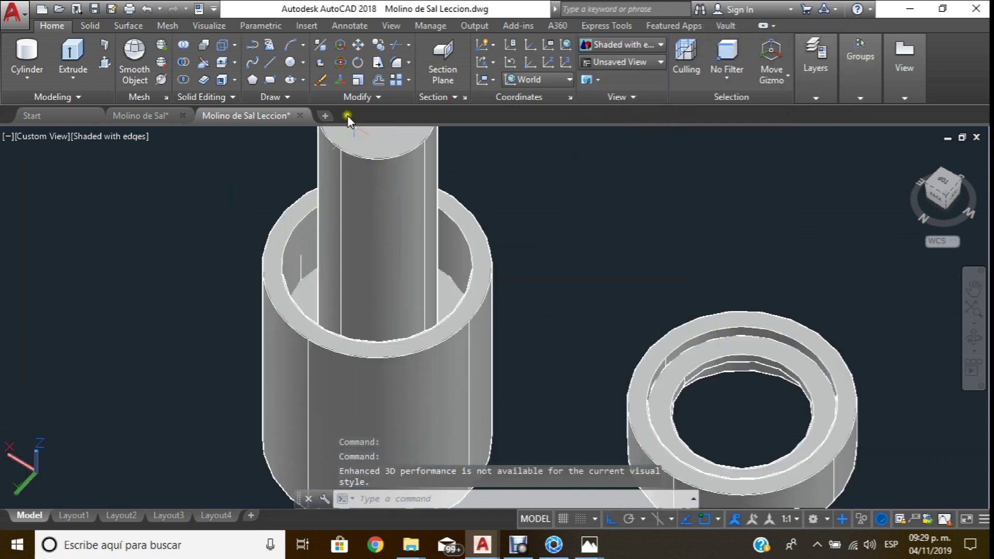
Subtract the slender shaft from the outer cylinder, leaving a narrower lower opening.
{"action": "left_click", "coordinate": [181, 65]}
{"action": "left_click", "coordinate": [496, 278]}
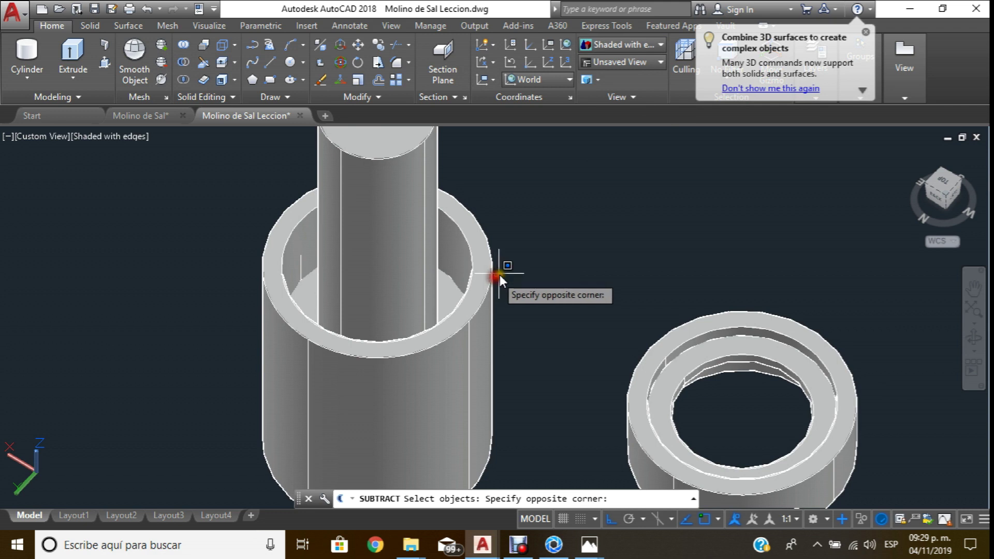
{"action": "left_click", "coordinate": [498, 209]}
{"action": "key", "text": "Return"}
{"action": "left_click", "coordinate": [379, 174]}
{"action": "scroll", "coordinate": [415, 255], "scroll_direction": "down", "scroll_amount": 3}
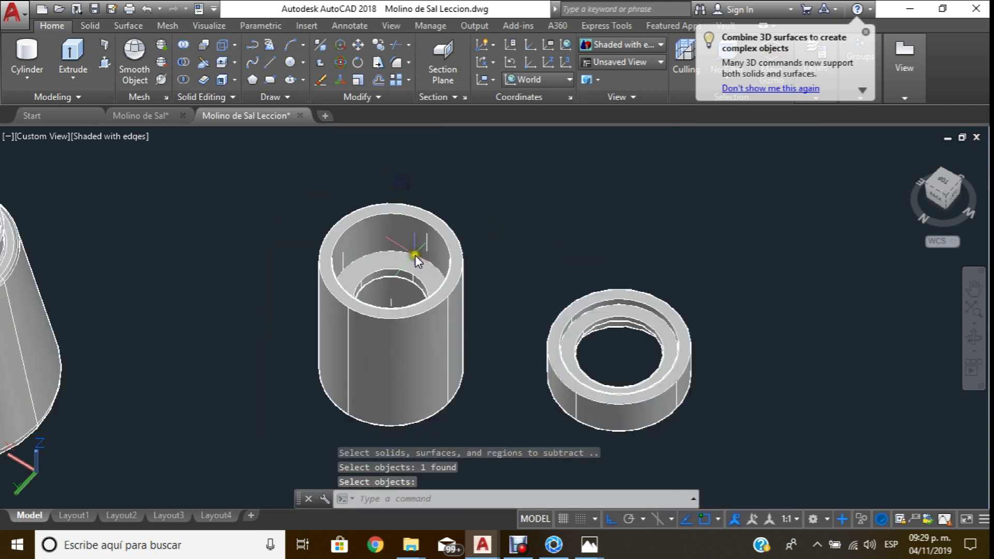
{"action": "scroll", "coordinate": [415, 256], "scroll_direction": "down", "scroll_amount": 1}
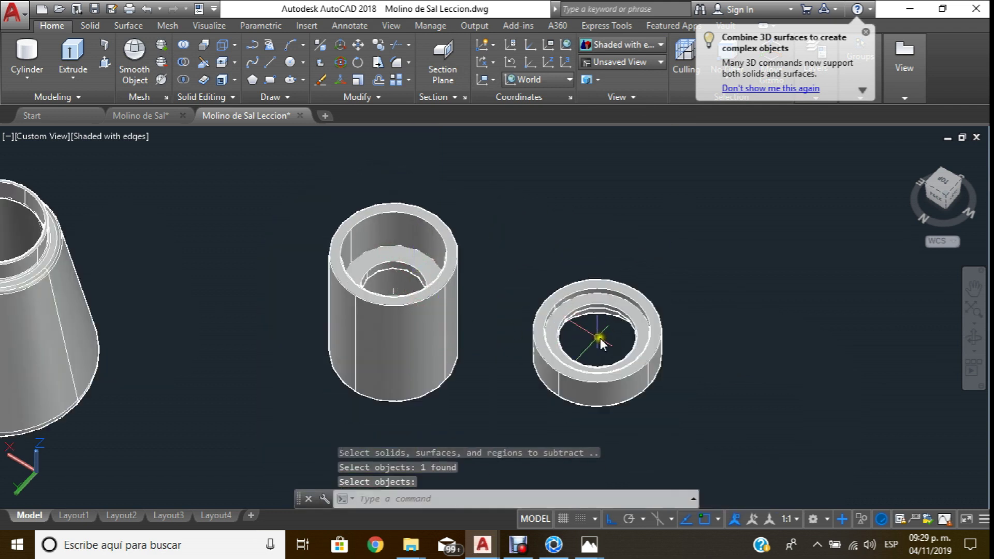
{"action": "middle_click_drag", "start_coordinate": [453, 341], "coordinate": [483, 374]}
{"action": "key", "text": "Return"}
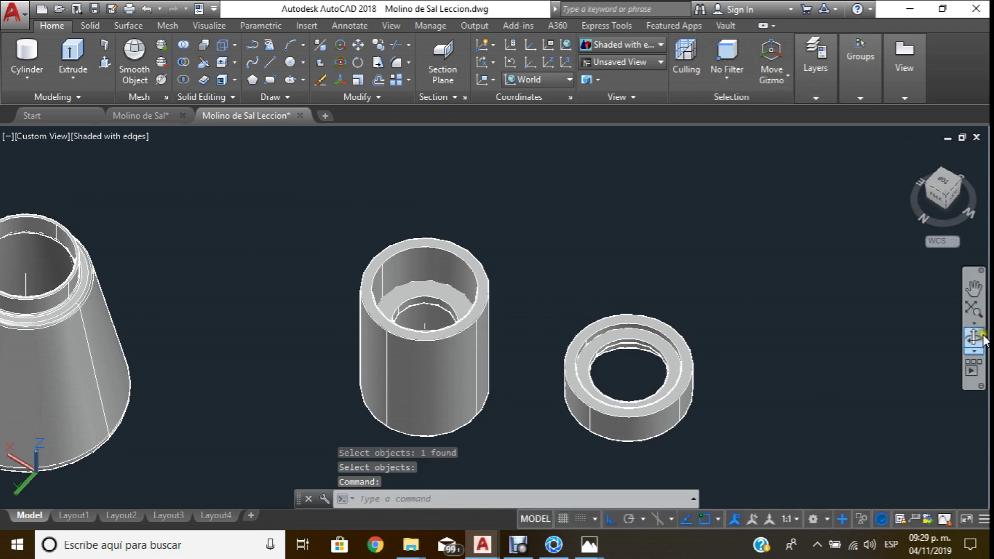
{"action": "left_click", "coordinate": [982, 339]}
Orbit the model, then view it from the Left and pan to frame it.
{"action": "mouse_move", "coordinate": [639, 290]}
{"action": "left_mouse_down"}
{"action": "mouse_move", "coordinate": [471, 215]}
{"action": "mouse_move", "coordinate": [404, 288]}
{"action": "mouse_move", "coordinate": [473, 252]}
{"action": "mouse_move", "coordinate": [481, 261]}
{"action": "left_mouse_up"}
{"action": "key", "text": "Escape"}
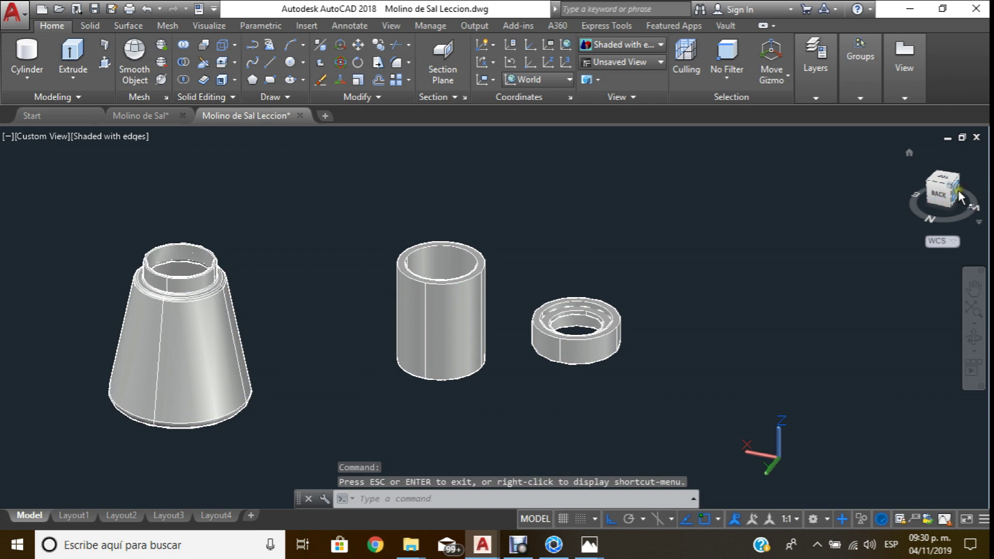
{"action": "left_click", "coordinate": [959, 195]}
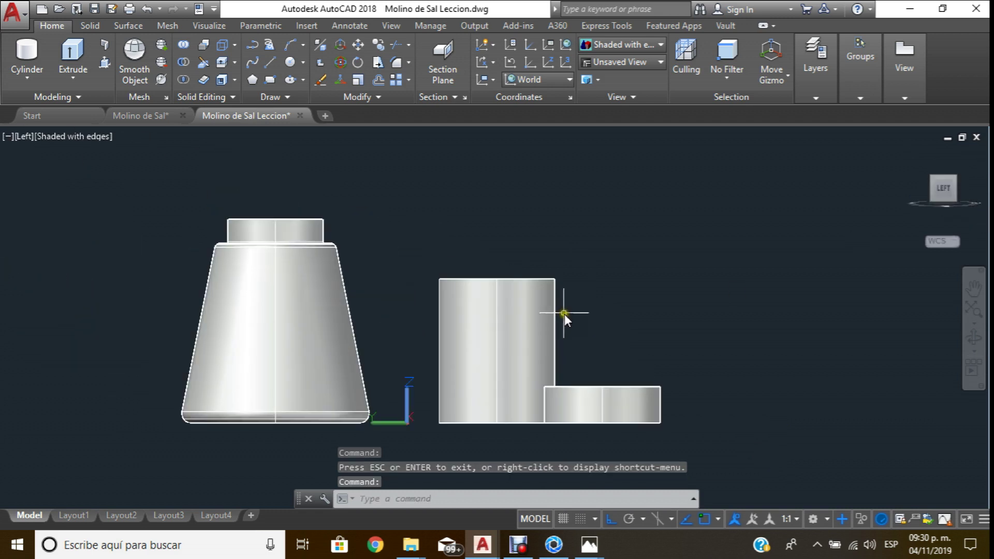
{"action": "middle_click_drag", "start_coordinate": [566, 312], "coordinate": [425, 235]}
{"action": "left_click_drag", "start_coordinate": [425, 235], "coordinate": [402, 226]}
{"action": "key", "text": "Escape"}
Move the tall hollow cylinder to the right, clear of the ring.
{"action": "left_click", "coordinate": [358, 45]}
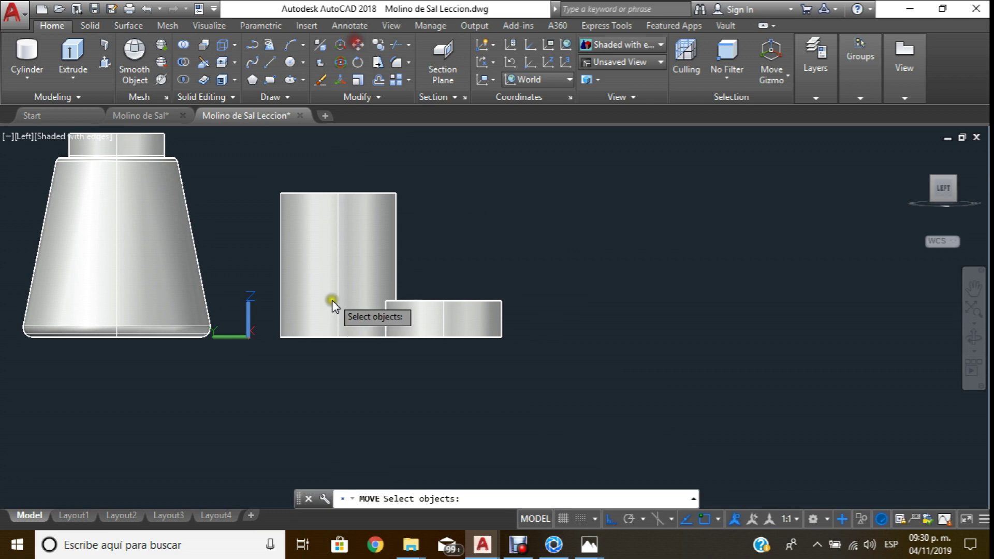
{"action": "left_click", "coordinate": [332, 300]}
{"action": "key", "text": "Return"}
{"action": "left_click", "coordinate": [482, 240]}
{"action": "left_click", "coordinate": [672, 240]}
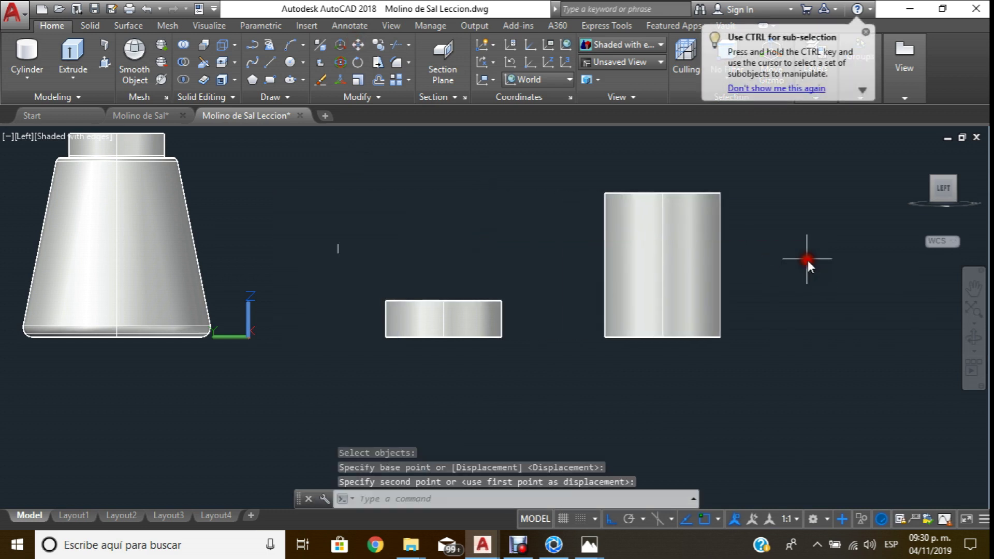
Switch the display to 2D Wireframe and recentre the parts.
{"action": "left_click", "coordinate": [661, 44]}
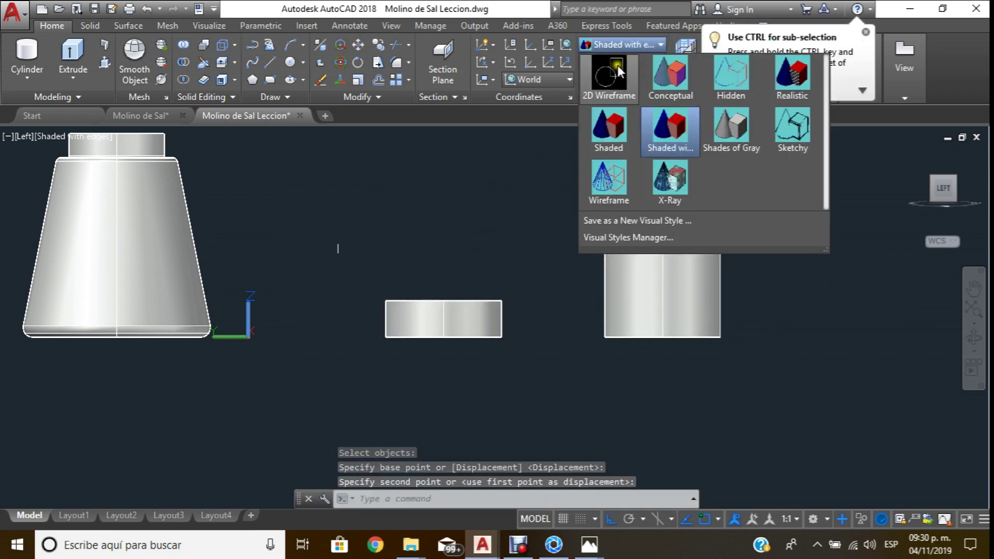
{"action": "left_click", "coordinate": [617, 65]}
{"action": "middle_click_drag", "start_coordinate": [516, 269], "coordinate": [255, 308]}
{"action": "scroll", "coordinate": [359, 267], "scroll_direction": "up", "scroll_amount": 2}
{"action": "middle_click_drag", "start_coordinate": [359, 267], "coordinate": [386, 258]}
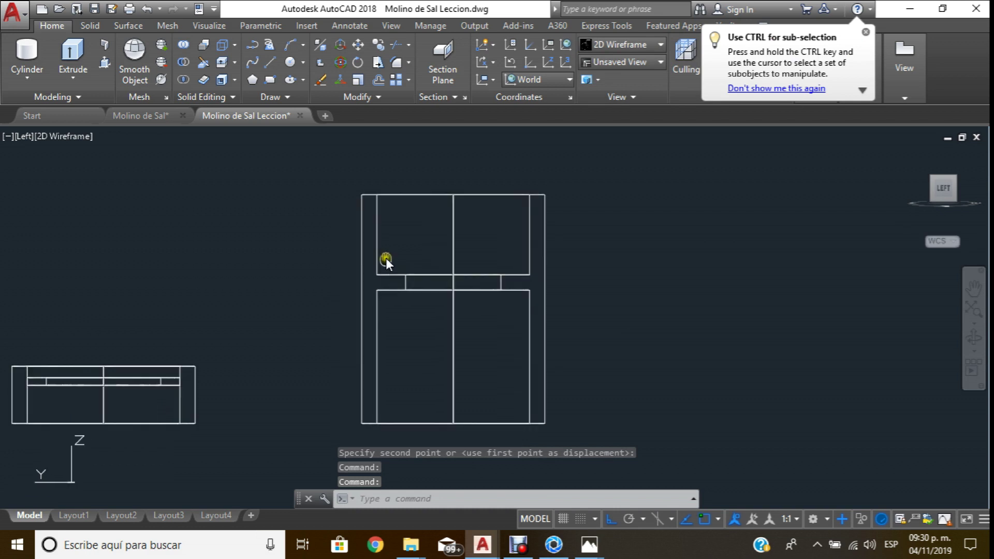
{"action": "key", "text": "Escape"}
{"action": "scroll", "coordinate": [372, 297], "scroll_direction": "down", "scroll_amount": 2}
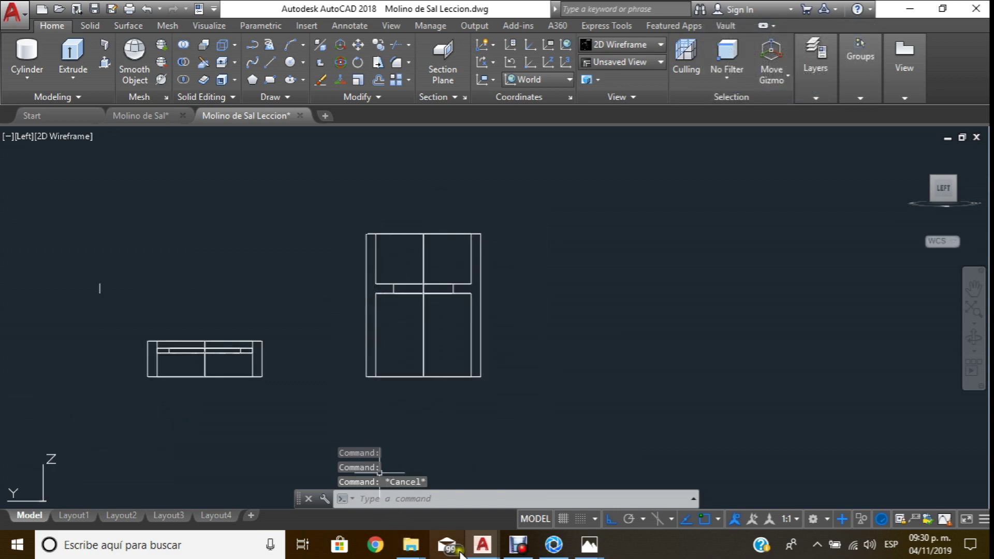
Switch to Molino de Sal.dwg and zoom in on the sloped-top part's upper body.
{"action": "mouse_move", "coordinate": [481, 545]}
{"action": "left_click", "coordinate": [444, 496]}
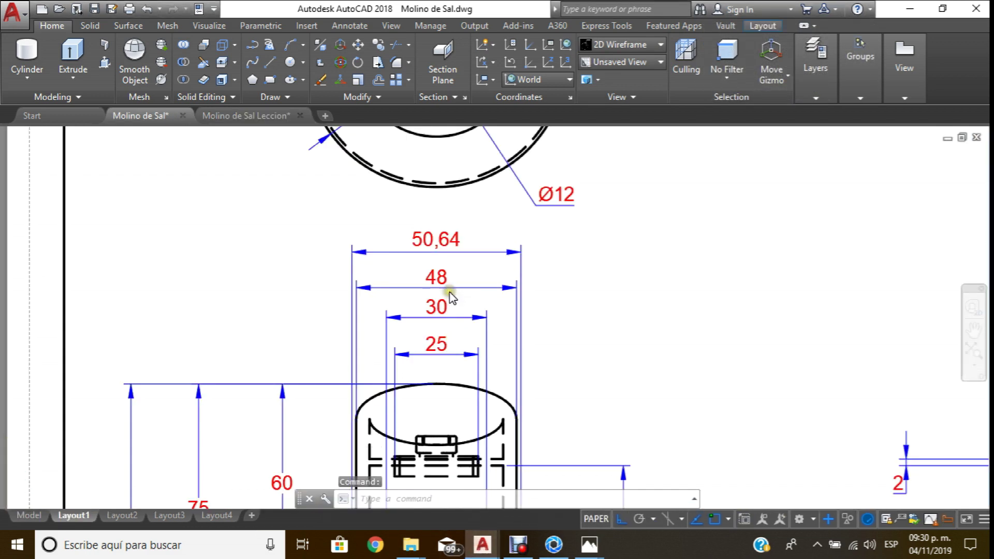
{"action": "scroll", "coordinate": [449, 296], "scroll_direction": "down", "scroll_amount": 6}
{"action": "scroll", "coordinate": [705, 382], "scroll_direction": "up", "scroll_amount": 4}
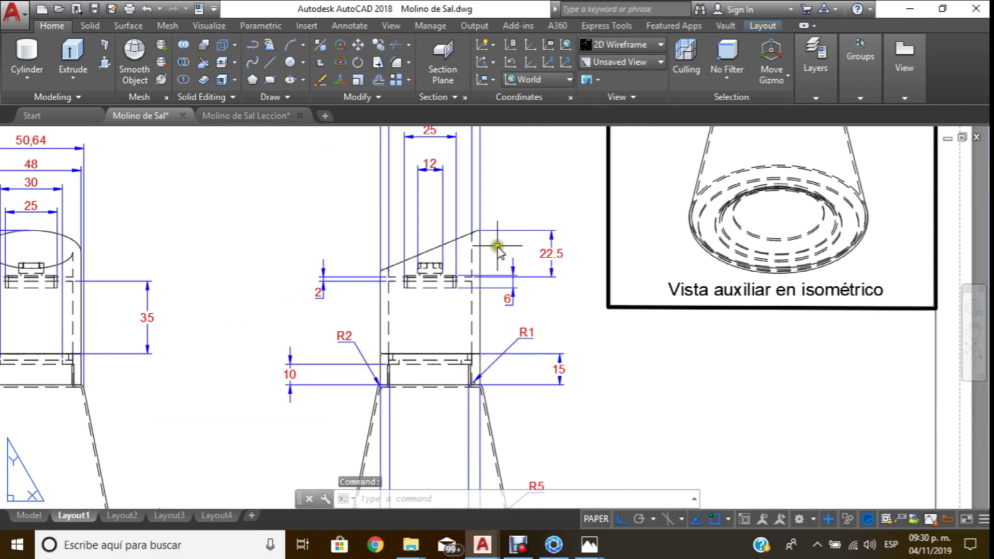
{"action": "scroll", "coordinate": [497, 246], "scroll_direction": "up", "scroll_amount": 2}
{"action": "scroll", "coordinate": [466, 261], "scroll_direction": "down", "scroll_amount": 1}
{"action": "scroll", "coordinate": [483, 253], "scroll_direction": "down", "scroll_amount": 3}
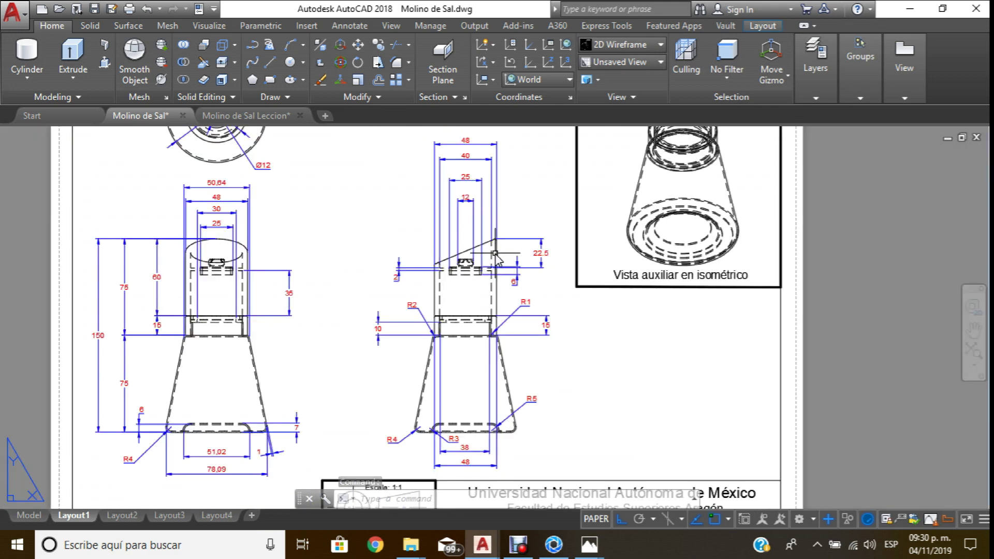
{"action": "scroll", "coordinate": [495, 254], "scroll_direction": "up", "scroll_amount": 2}
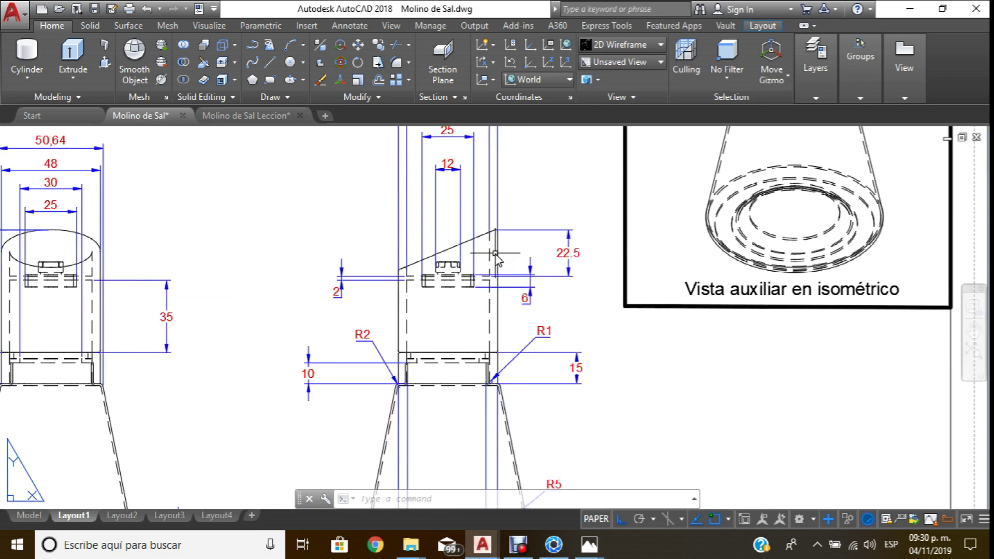
{"action": "scroll", "coordinate": [496, 257], "scroll_direction": "down", "scroll_amount": 2}
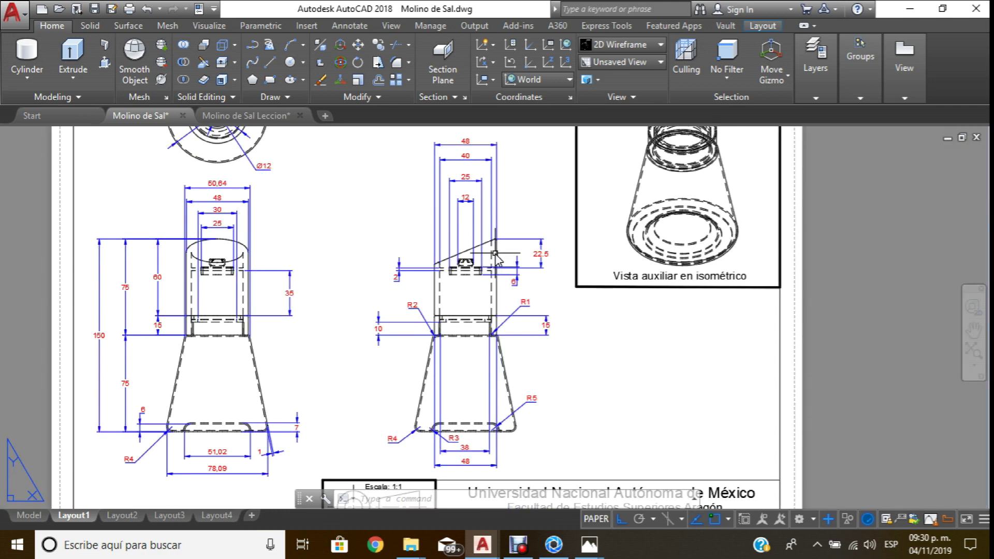
{"action": "scroll", "coordinate": [495, 254], "scroll_direction": "up", "scroll_amount": 2}
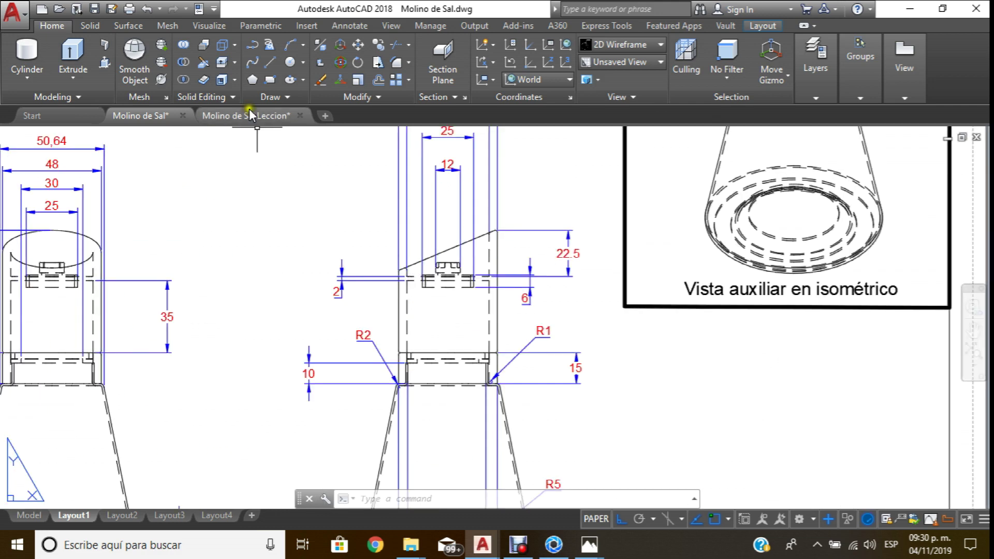
Add a vertical 39,33 dimension from the upper-left corner to the neck, placed left.
{"action": "left_click", "coordinate": [350, 25]}
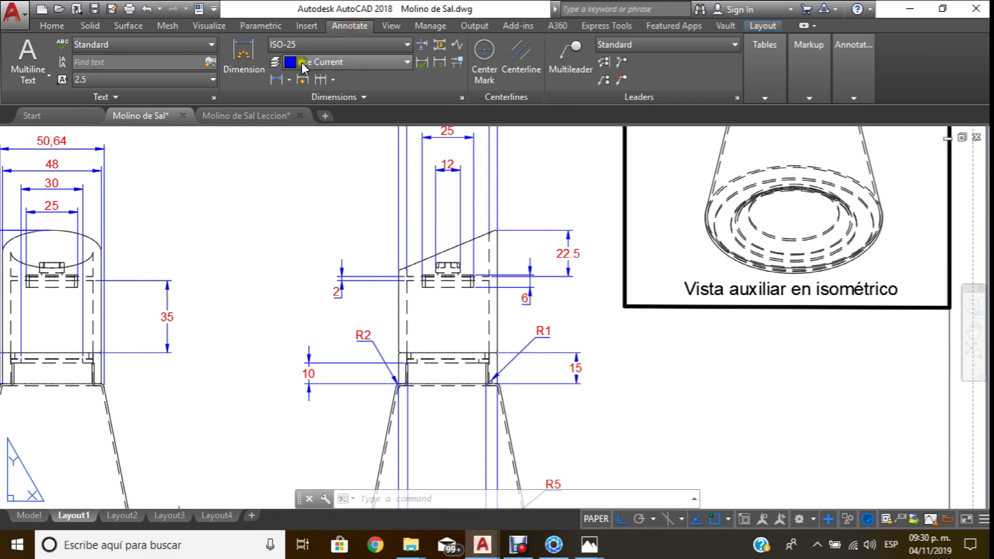
{"action": "left_click", "coordinate": [281, 83]}
{"action": "scroll", "coordinate": [393, 283], "scroll_direction": "up", "scroll_amount": 4}
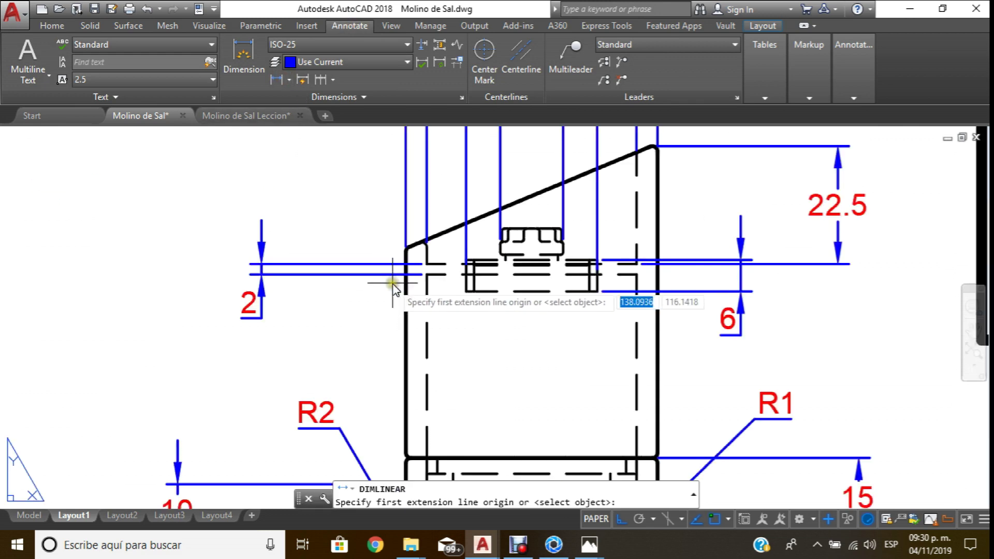
{"action": "left_click", "coordinate": [406, 253]}
{"action": "scroll", "coordinate": [373, 344], "scroll_direction": "down", "scroll_amount": 3}
{"action": "scroll", "coordinate": [406, 355], "scroll_direction": "up", "scroll_amount": 2}
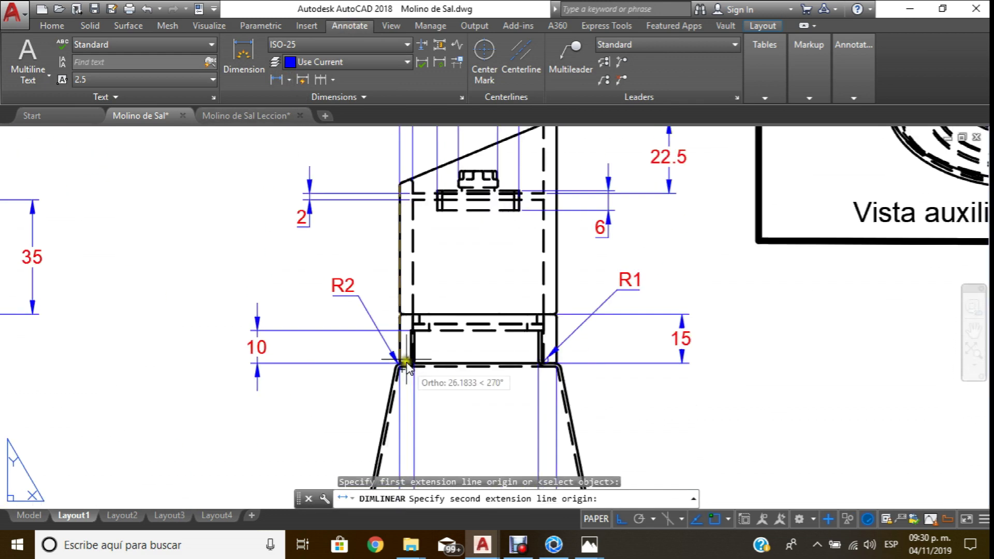
{"action": "left_click", "coordinate": [403, 312]}
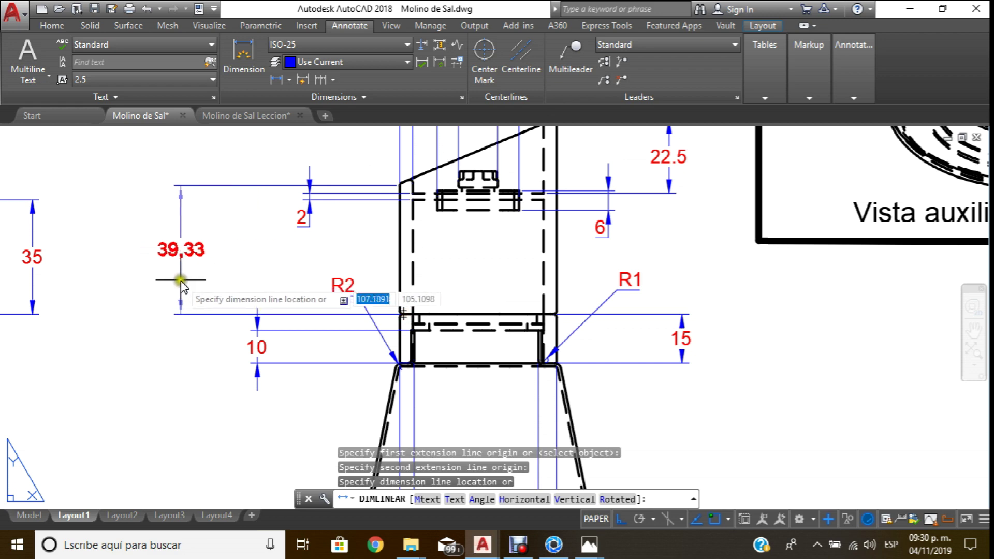
{"action": "left_click", "coordinate": [223, 281]}
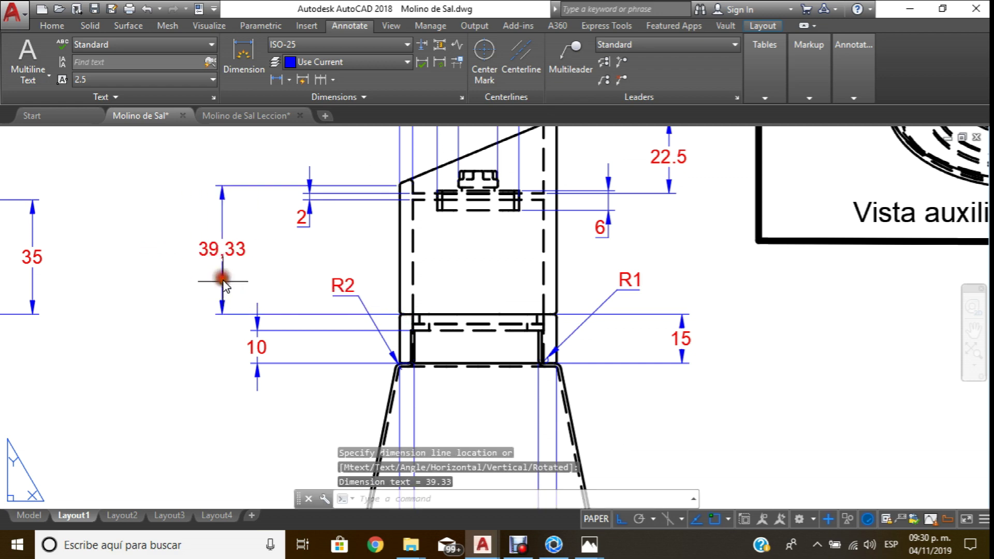
{"action": "scroll", "coordinate": [392, 176], "scroll_direction": "up", "scroll_amount": 5}
{"action": "scroll", "coordinate": [403, 212], "scroll_direction": "down", "scroll_amount": 6}
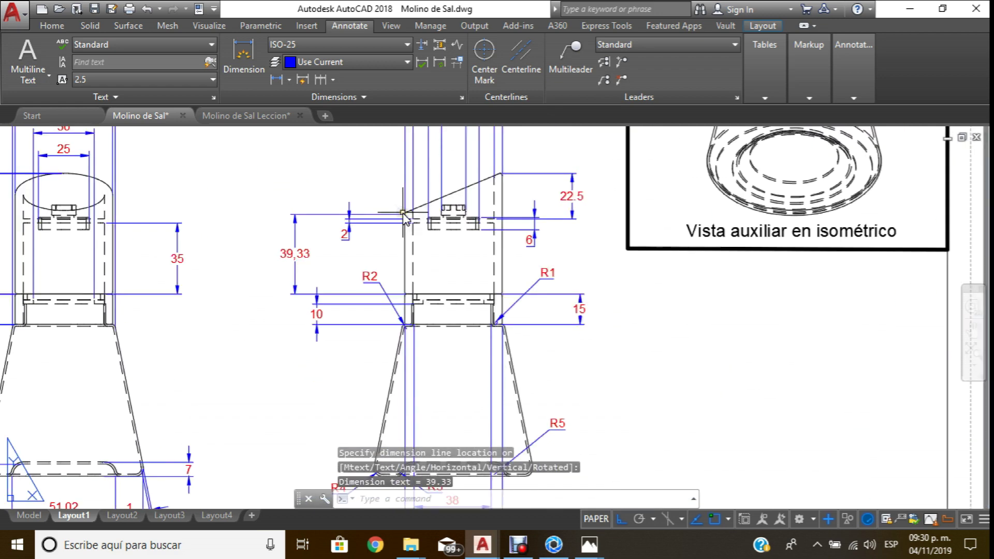
{"action": "scroll", "coordinate": [374, 274], "scroll_direction": "up", "scroll_amount": 2}
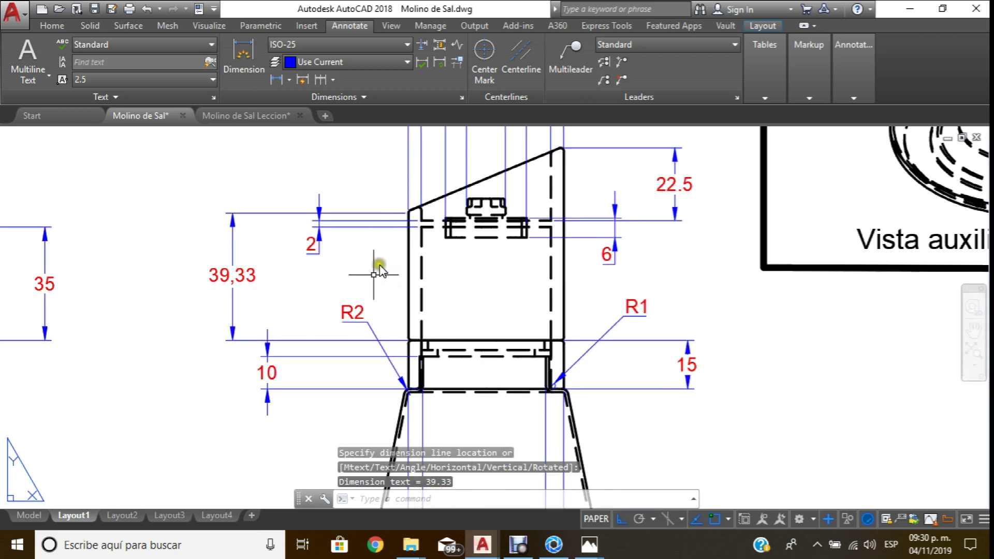
{"action": "left_click", "coordinate": [277, 79]}
{"action": "scroll", "coordinate": [449, 402], "scroll_direction": "up", "scroll_amount": 2}
{"action": "scroll", "coordinate": [448, 401], "scroll_direction": "up", "scroll_amount": 2}
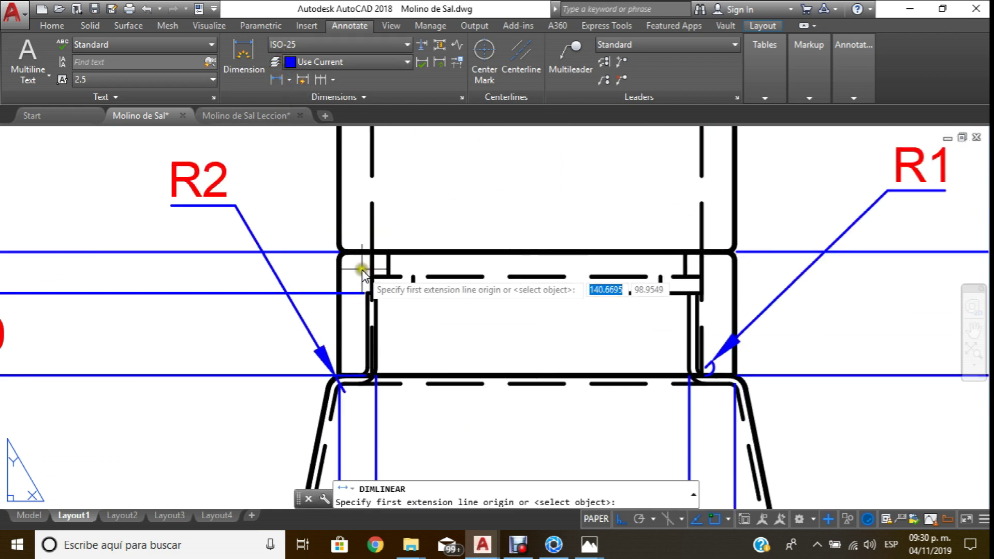
Try a ring dimension at the wrong corner points, then cancel it.
{"action": "left_click", "coordinate": [341, 251]}
{"action": "left_click", "coordinate": [344, 376]}
{"action": "scroll", "coordinate": [344, 378], "scroll_direction": "down", "scroll_amount": 4}
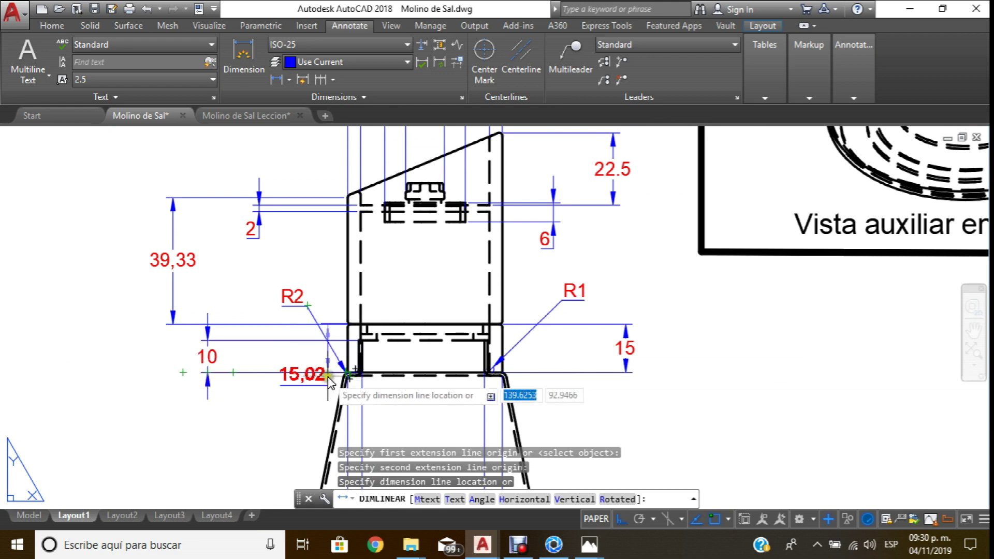
{"action": "key", "text": "Escape"}
{"action": "scroll", "coordinate": [330, 381], "scroll_direction": "down", "scroll_amount": 3}
{"action": "scroll", "coordinate": [332, 381], "scroll_direction": "up", "scroll_amount": 3}
{"action": "scroll", "coordinate": [319, 373], "scroll_direction": "up", "scroll_amount": 5}
{"action": "scroll", "coordinate": [331, 362], "scroll_direction": "up", "scroll_amount": 1}
Add a vertical 15 linear dimension for the ring height left of the part, label centred.
{"action": "left_click", "coordinate": [274, 80]}
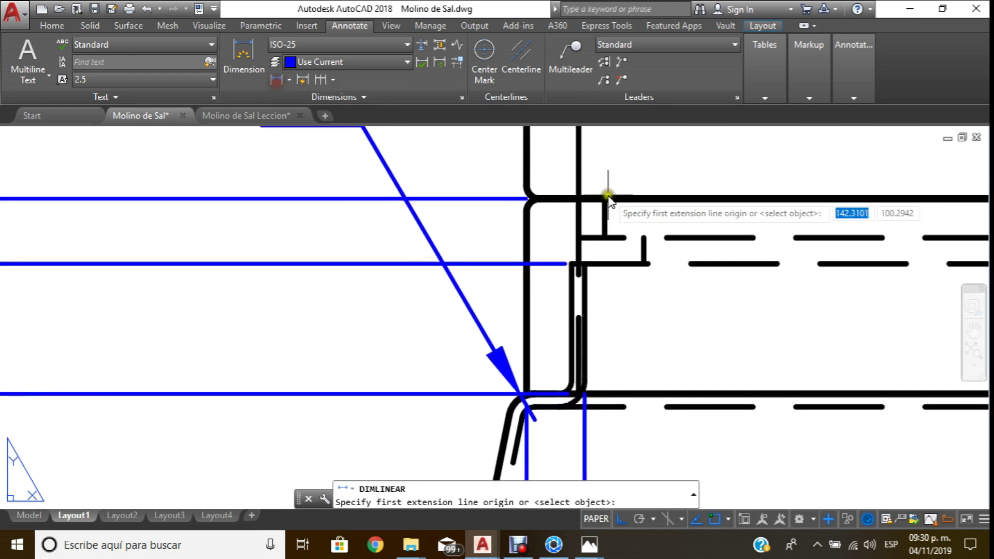
{"action": "left_click", "coordinate": [540, 198]}
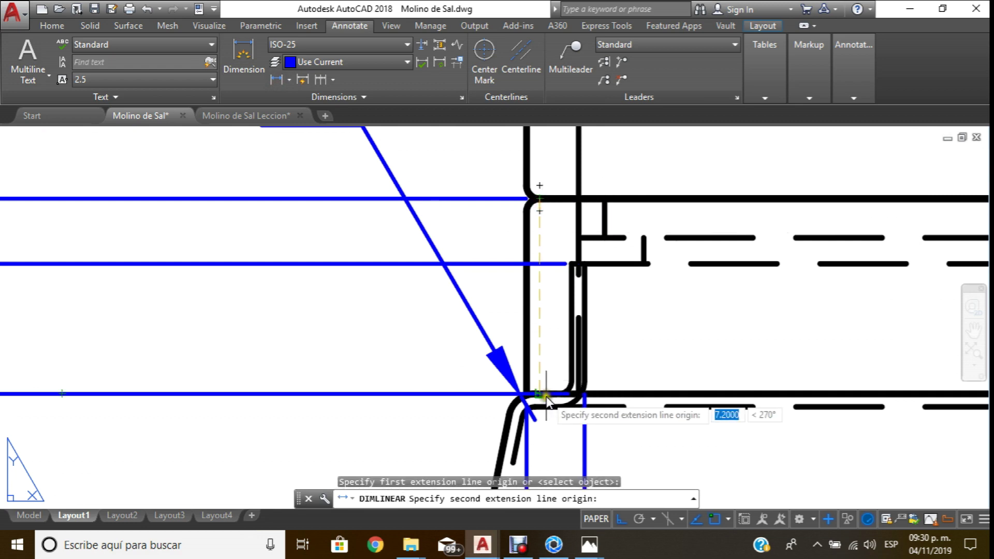
{"action": "left_click", "coordinate": [539, 394]}
{"action": "scroll", "coordinate": [540, 393], "scroll_direction": "down", "scroll_amount": 3}
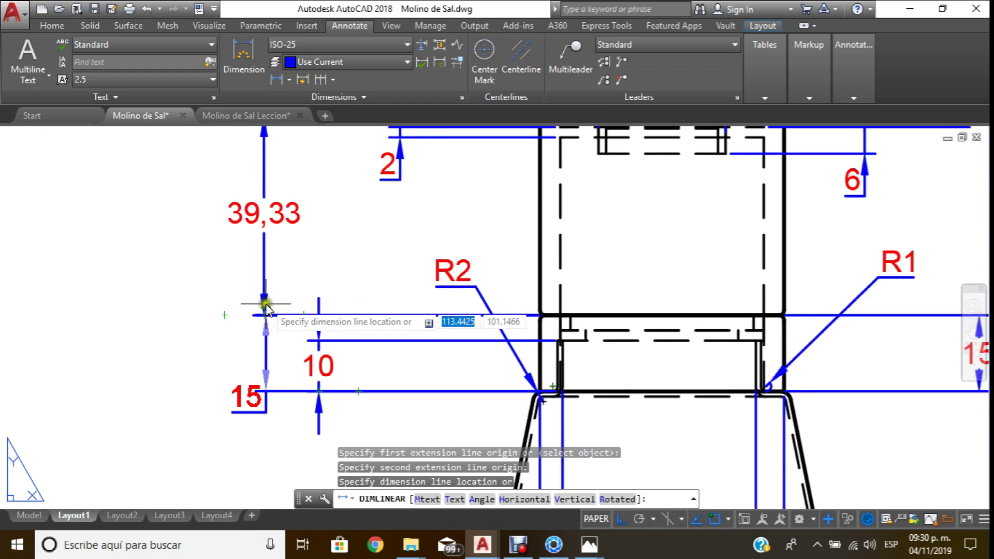
{"action": "left_click", "coordinate": [253, 344]}
{"action": "left_click", "coordinate": [238, 393]}
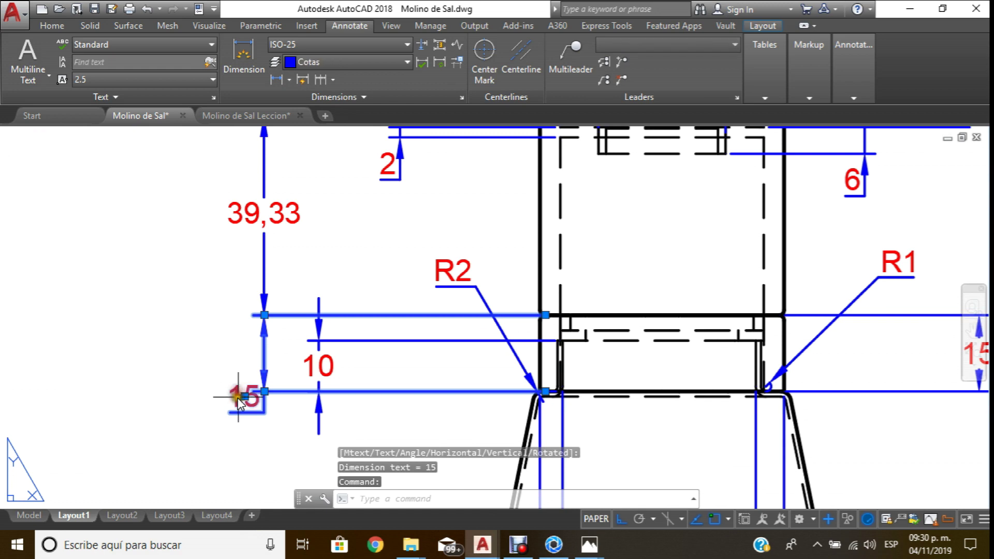
{"action": "left_click", "coordinate": [264, 356]}
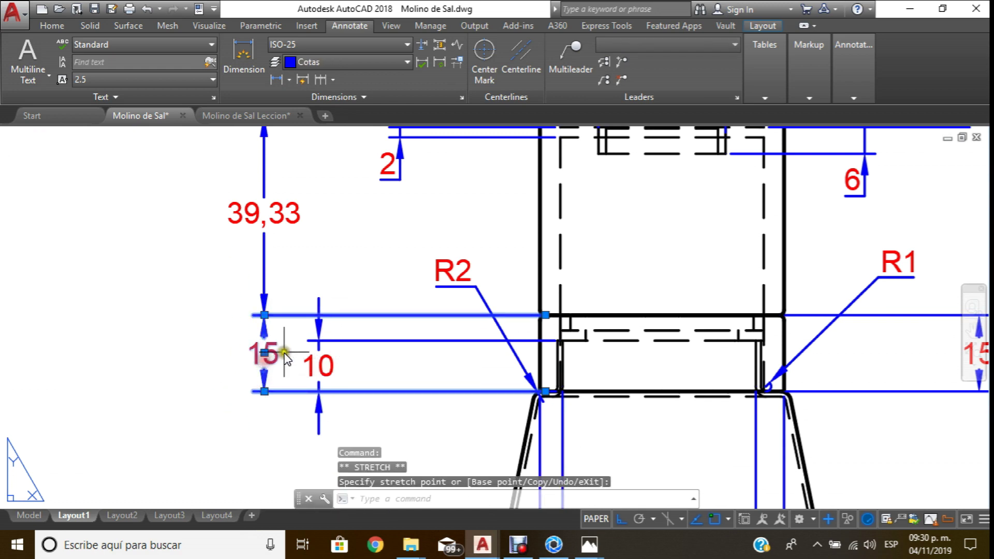
{"action": "scroll", "coordinate": [277, 357], "scroll_direction": "down", "scroll_amount": 3}
{"action": "key", "text": "Escape"}
Grip-move the 10 dimension to the right, clear of the 15 dimension.
{"action": "scroll", "coordinate": [306, 302], "scroll_direction": "up", "scroll_amount": 3}
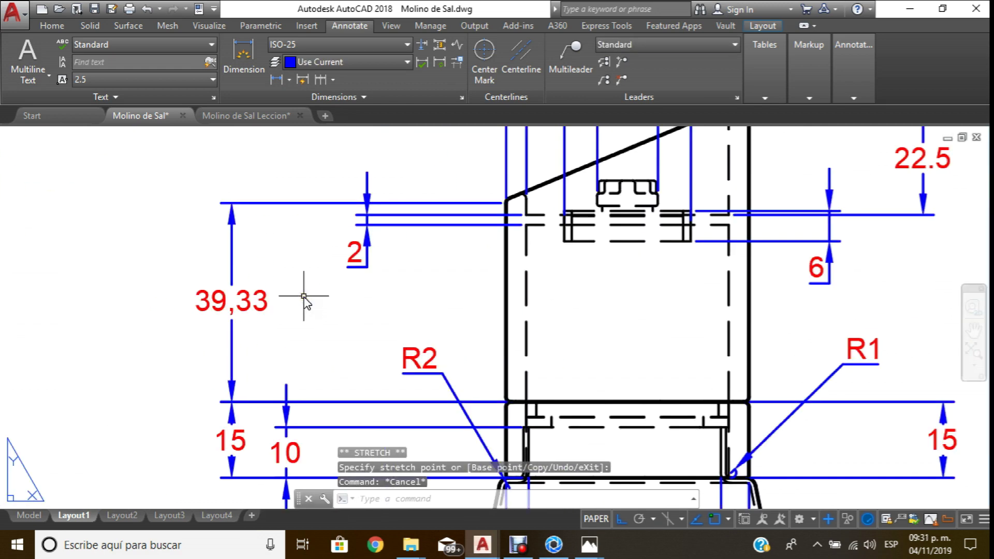
{"action": "scroll", "coordinate": [304, 296], "scroll_direction": "down", "scroll_amount": 2}
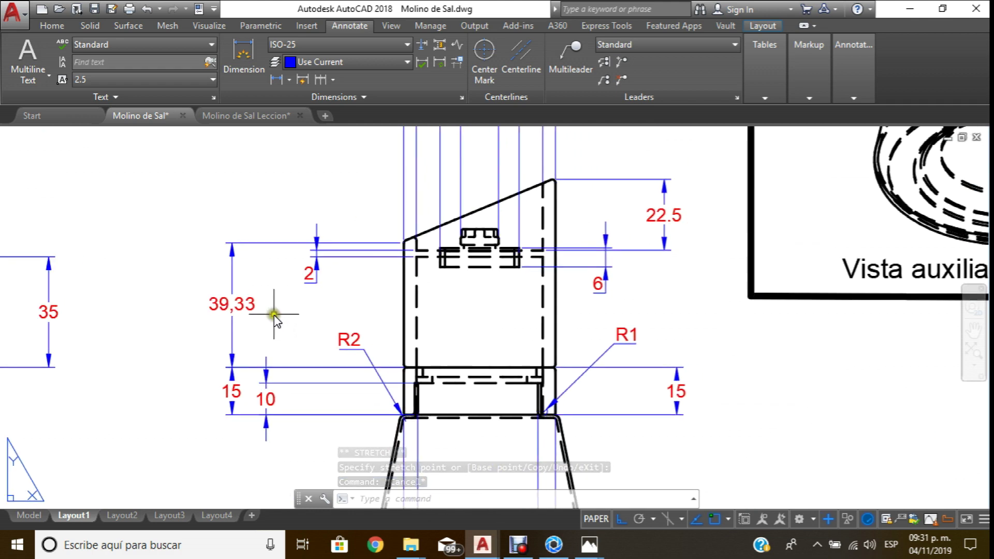
{"action": "scroll", "coordinate": [274, 315], "scroll_direction": "down", "scroll_amount": 4}
{"action": "scroll", "coordinate": [275, 318], "scroll_direction": "up", "scroll_amount": 2}
{"action": "scroll", "coordinate": [318, 401], "scroll_direction": "up", "scroll_amount": 1}
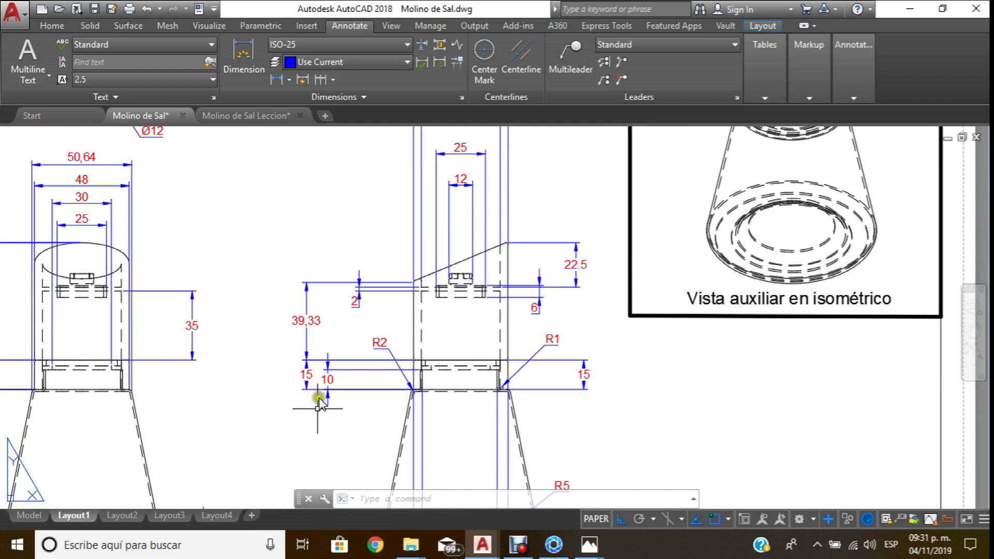
{"action": "scroll", "coordinate": [319, 401], "scroll_direction": "up", "scroll_amount": 3}
{"action": "left_click", "coordinate": [340, 385]}
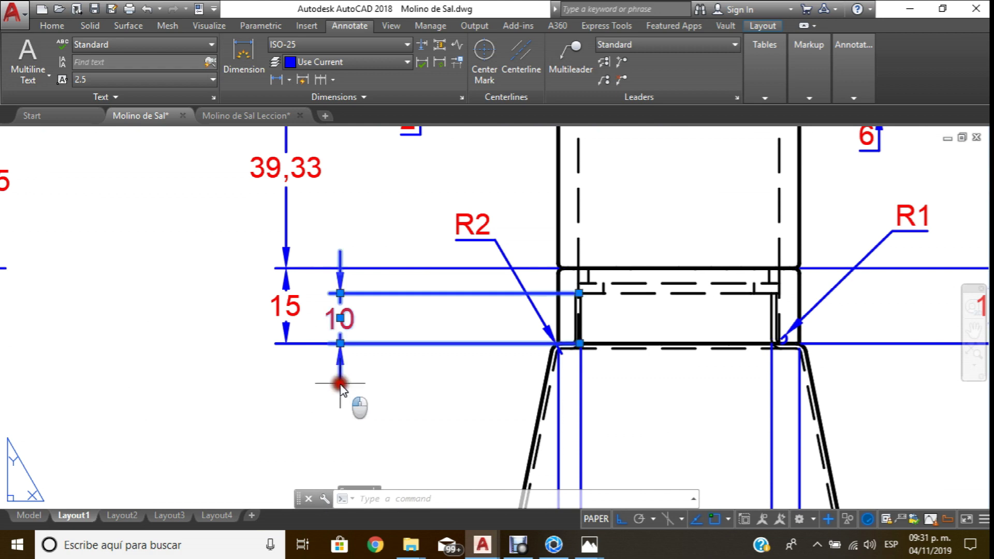
{"action": "left_click", "coordinate": [340, 344]}
{"action": "left_click", "coordinate": [404, 378]}
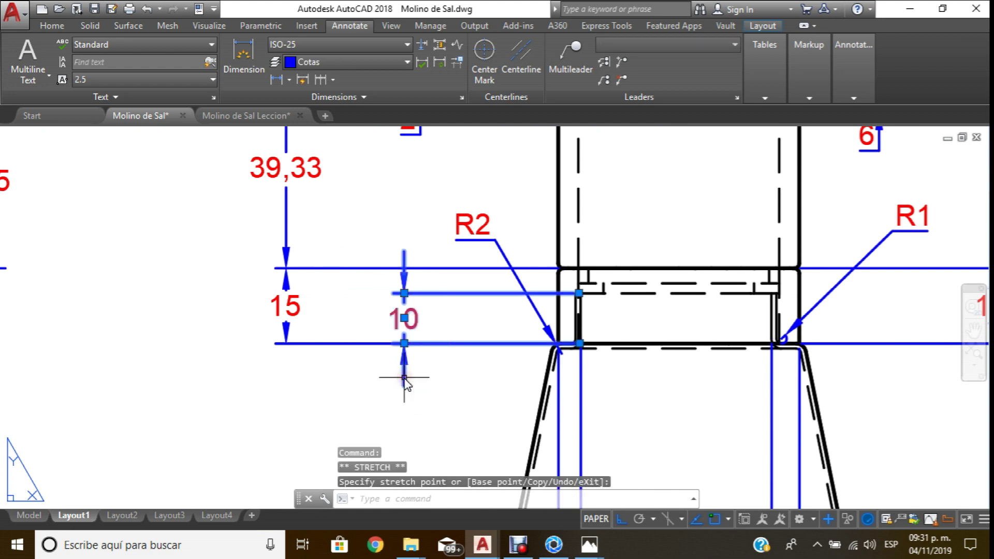
{"action": "key", "text": "Escape"}
Bring the Molino de Sal Leccion drawing back on screen.
{"action": "scroll", "coordinate": [400, 355], "scroll_direction": "up", "scroll_amount": 4}
{"action": "scroll", "coordinate": [402, 347], "scroll_direction": "down", "scroll_amount": 4}
{"action": "scroll", "coordinate": [389, 326], "scroll_direction": "down", "scroll_amount": 2}
{"action": "middle_click_drag", "start_coordinate": [389, 326], "coordinate": [351, 359]}
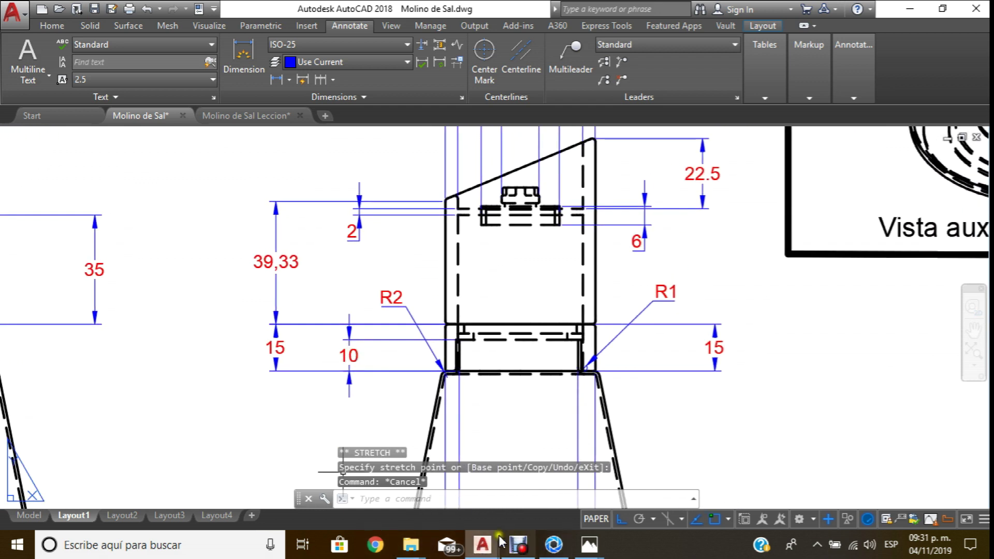
{"action": "mouse_move", "coordinate": [481, 545]}
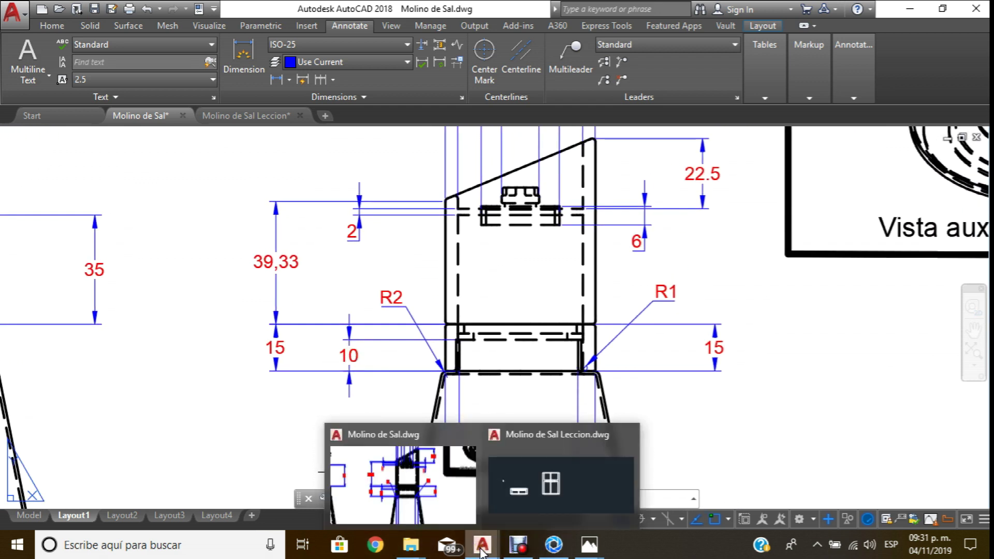
{"action": "left_click", "coordinate": [561, 484]}
{"action": "scroll", "coordinate": [488, 248], "scroll_direction": "up", "scroll_amount": 1}
{"action": "scroll", "coordinate": [508, 236], "scroll_direction": "up", "scroll_amount": 2}
{"action": "scroll", "coordinate": [507, 236], "scroll_direction": "up", "scroll_amount": 2}
Draw a 35-unit vertical line to the right of the existing profile.
{"action": "middle_click_drag", "start_coordinate": [498, 237], "coordinate": [539, 204]}
{"action": "scroll", "coordinate": [539, 204], "scroll_direction": "down", "scroll_amount": 2}
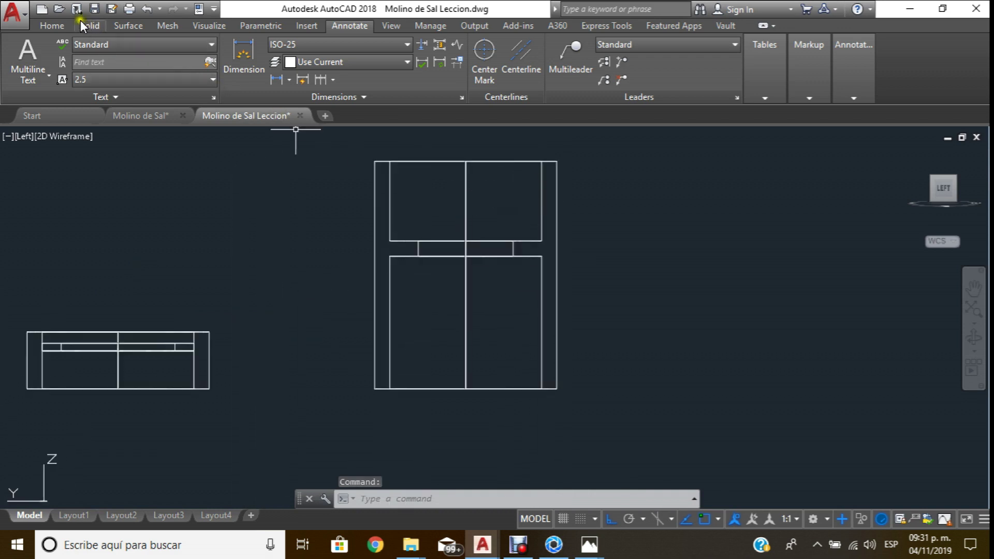
{"action": "left_click", "coordinate": [44, 24]}
{"action": "left_click", "coordinate": [268, 67]}
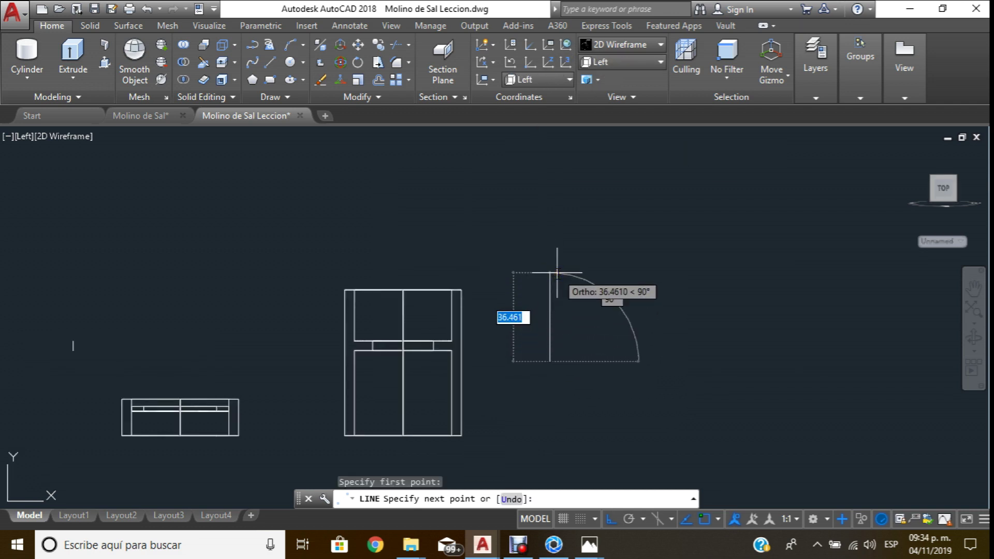
{"action": "type", "text": "35"}
{"action": "key", "text": "Return"}
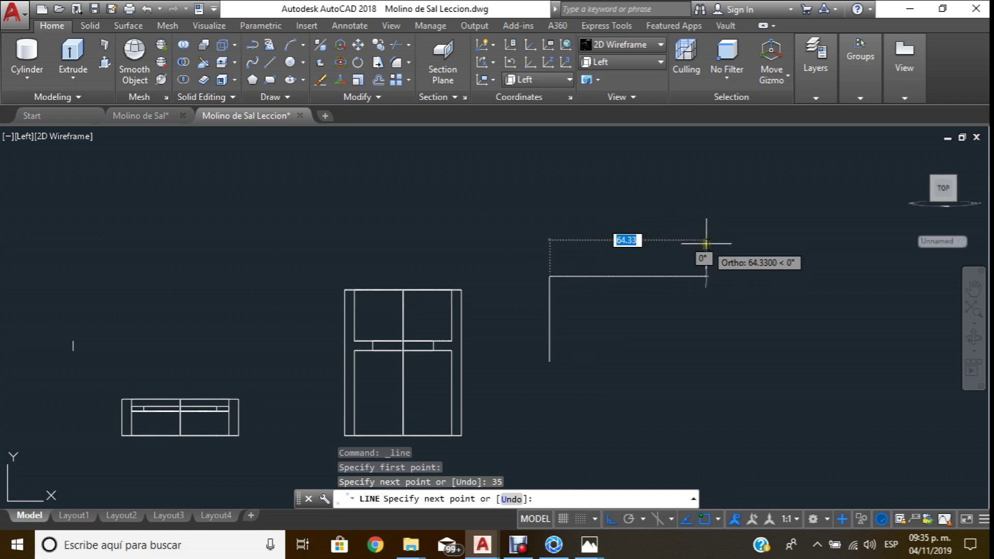
{"action": "key", "text": "Escape"}
Draw a 48-unit horizontal line from the top of the vertical line.
{"action": "middle_click_drag", "start_coordinate": [422, 237], "coordinate": [426, 201]}
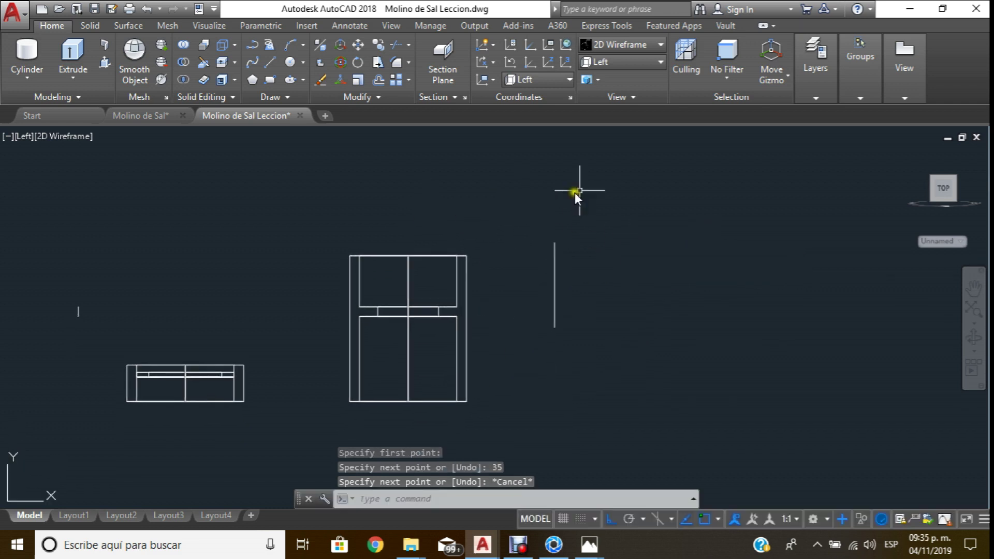
{"action": "left_click", "coordinate": [272, 61]}
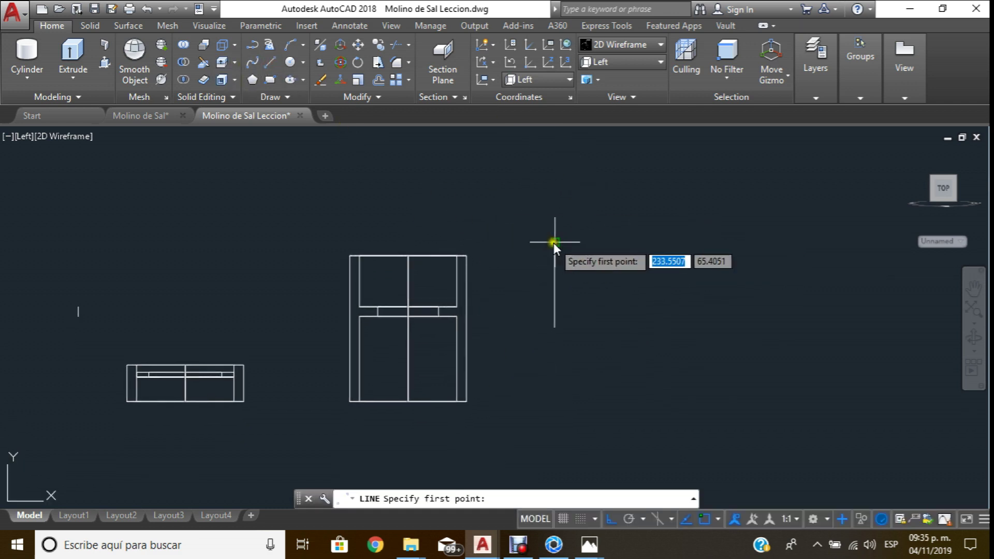
{"action": "left_click", "coordinate": [554, 242]}
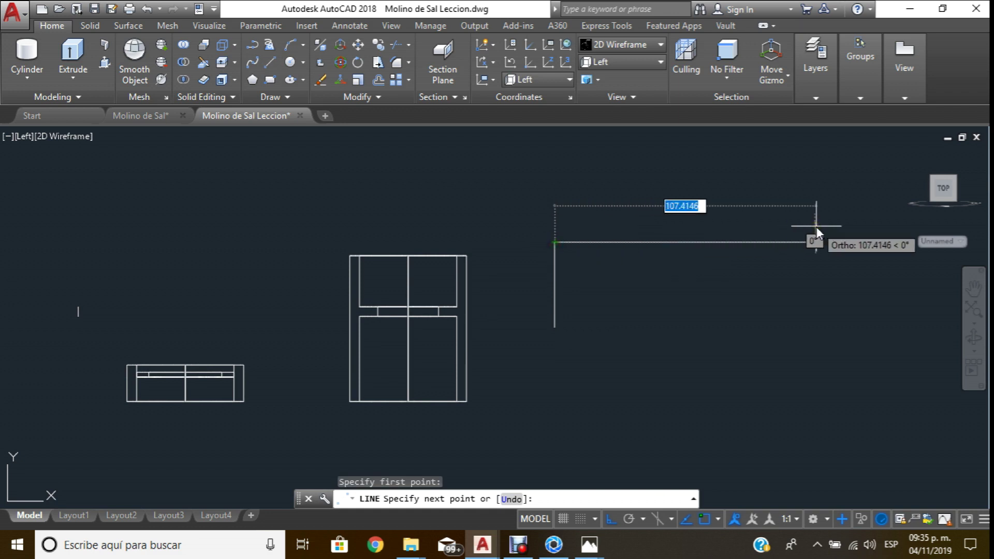
{"action": "type", "text": "48"}
{"action": "key", "text": "Return"}
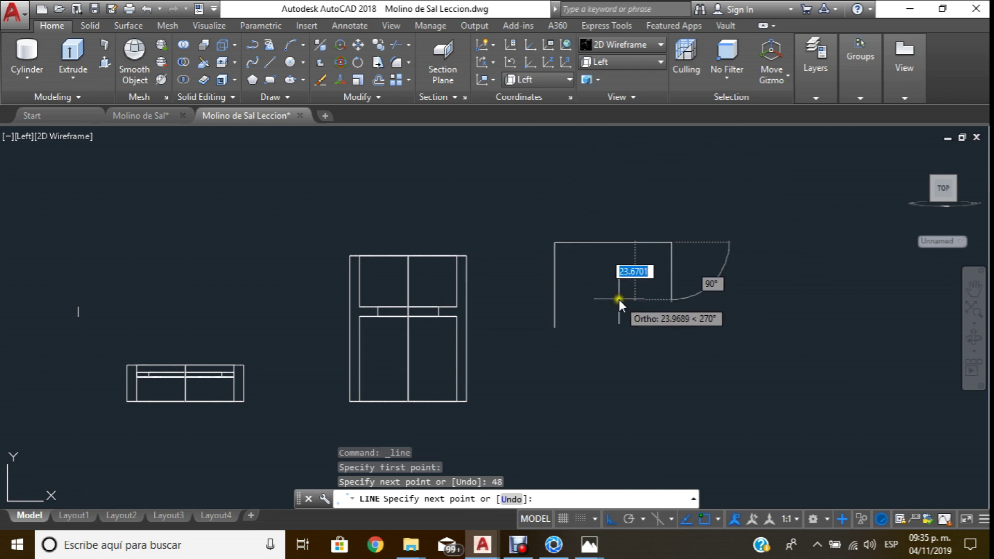
{"action": "key", "text": "Escape"}
{"action": "scroll", "coordinate": [664, 221], "scroll_direction": "up", "scroll_amount": 2}
{"action": "scroll", "coordinate": [620, 207], "scroll_direction": "down", "scroll_amount": 3}
{"action": "scroll", "coordinate": [535, 243], "scroll_direction": "up", "scroll_amount": 1}
{"action": "scroll", "coordinate": [539, 242], "scroll_direction": "up", "scroll_amount": 2}
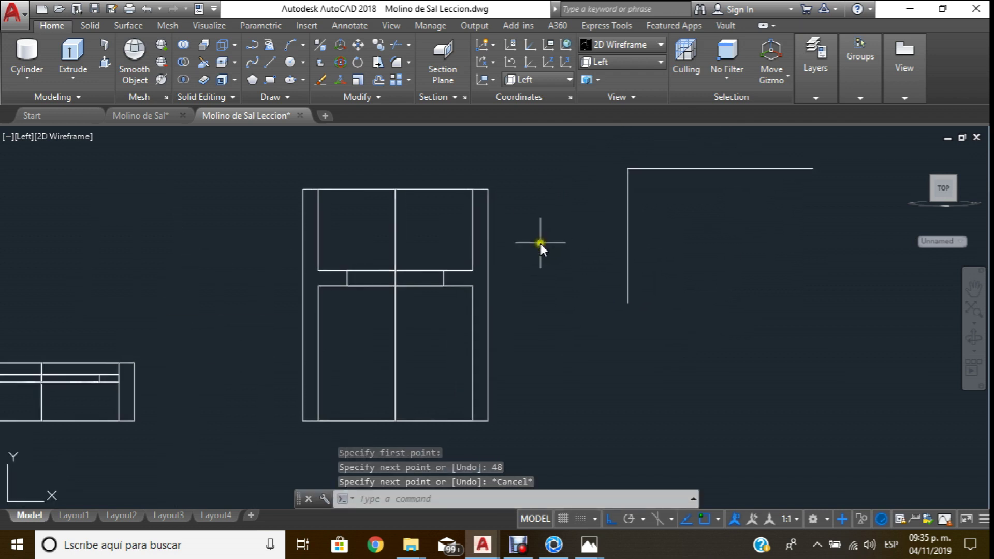
{"action": "scroll", "coordinate": [540, 243], "scroll_direction": "down", "scroll_amount": 1}
{"action": "scroll", "coordinate": [534, 244], "scroll_direction": "up", "scroll_amount": 1}
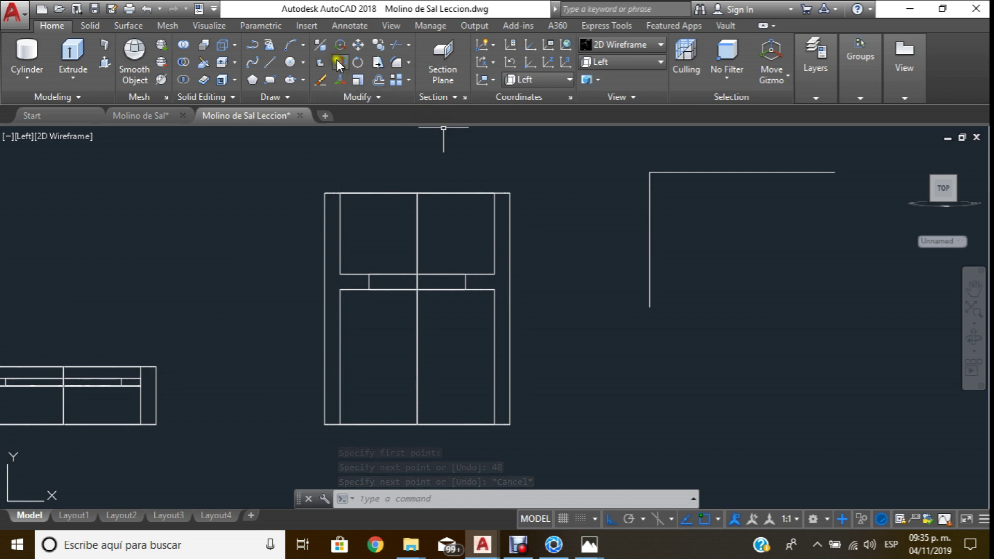
Try a 60-unit linear height dimension on the profile, then cancel it.
{"action": "left_click", "coordinate": [348, 26]}
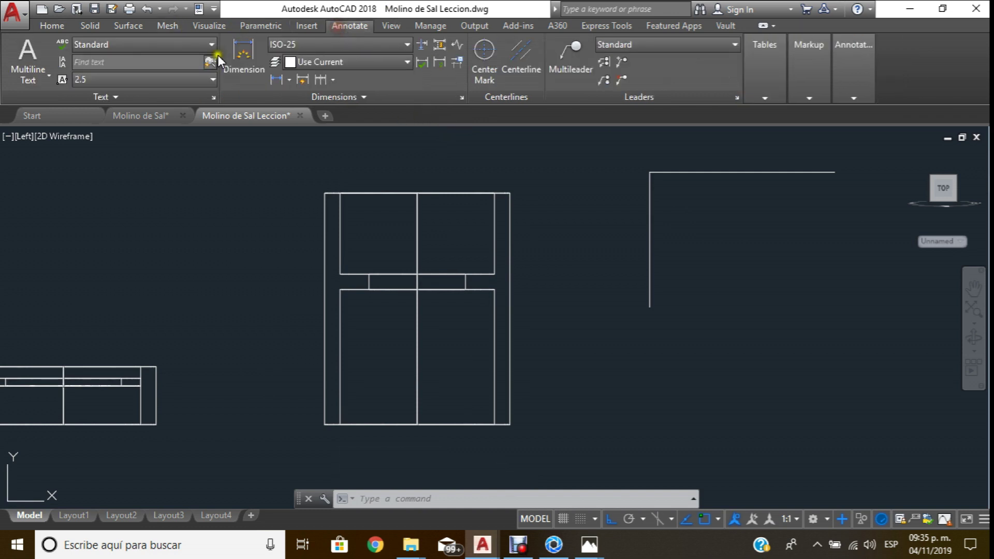
{"action": "left_click", "coordinate": [279, 82]}
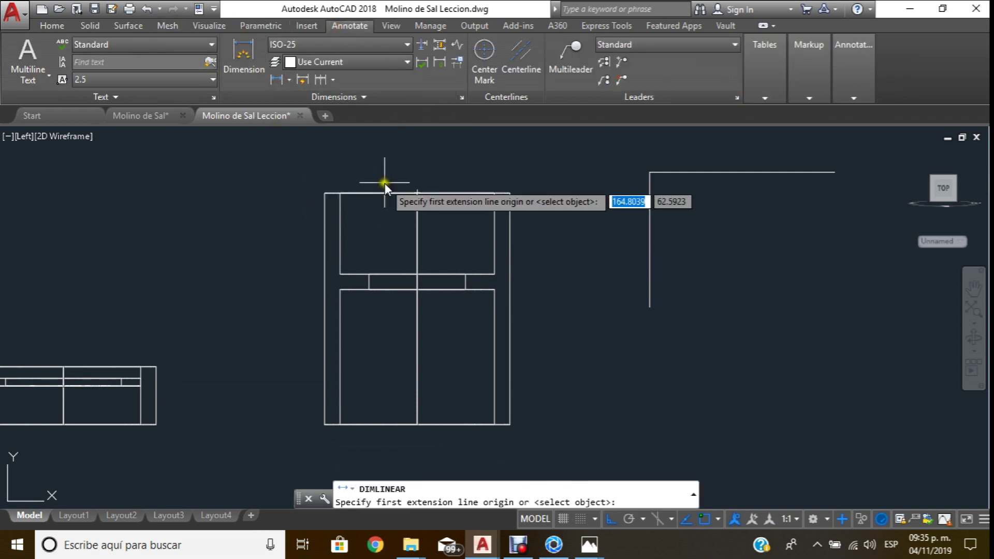
{"action": "left_click", "coordinate": [419, 193]}
{"action": "left_click", "coordinate": [418, 425]}
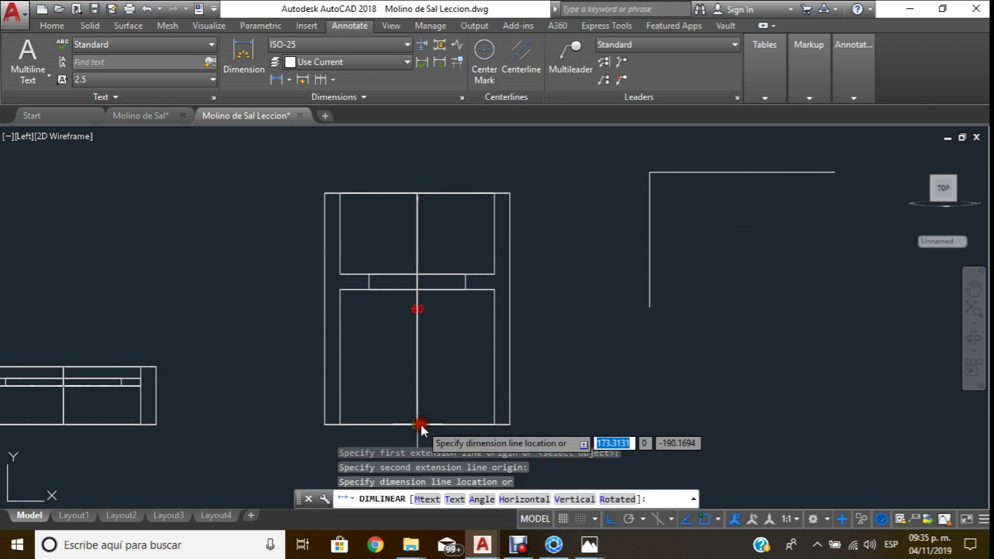
{"action": "scroll", "coordinate": [543, 294], "scroll_direction": "up", "scroll_amount": 2}
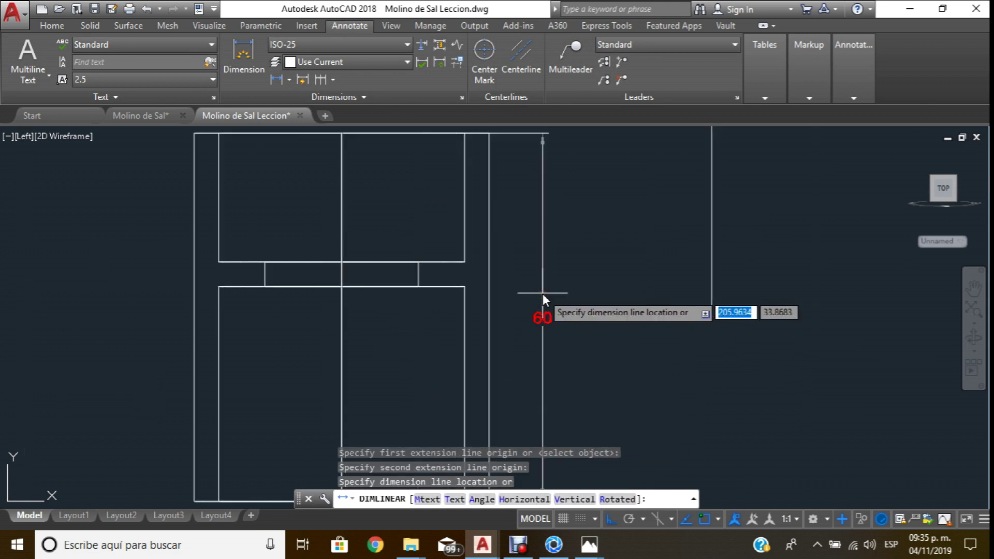
{"action": "scroll", "coordinate": [542, 293], "scroll_direction": "down", "scroll_amount": 4}
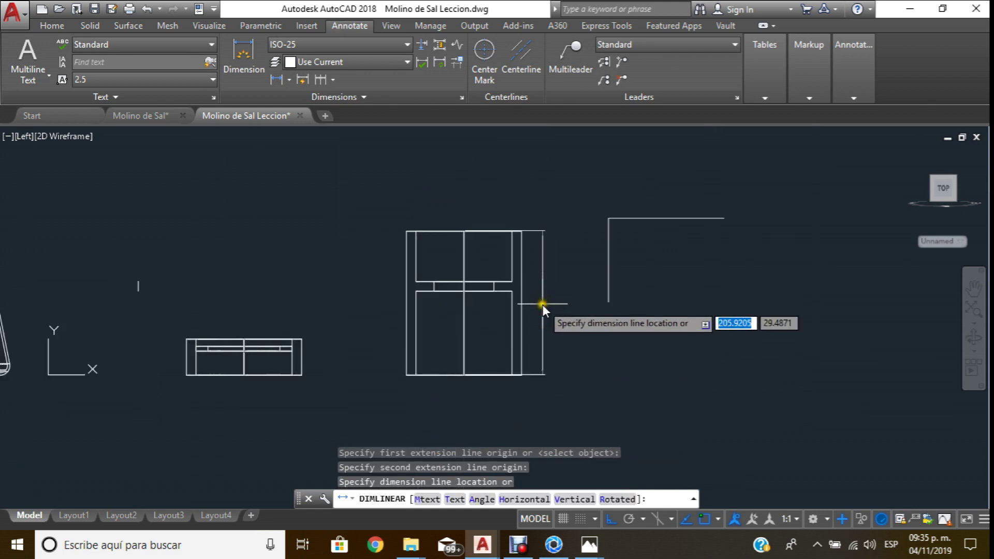
{"action": "key", "text": "Escape"}
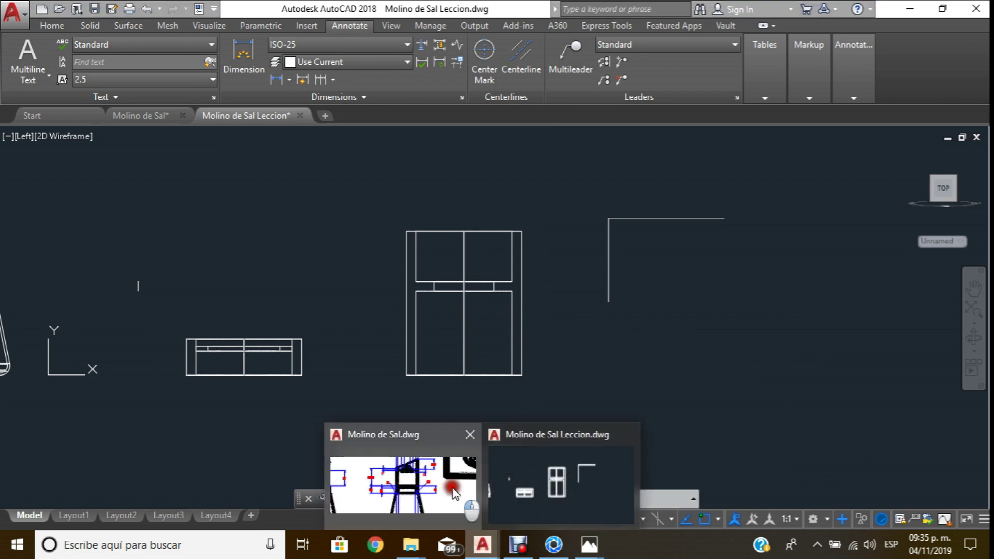
Check the Molino de Sal reference sheet dimensions, then return to Molino de Sal Leccion.
{"action": "mouse_move", "coordinate": [482, 545]}
{"action": "left_click", "coordinate": [454, 494]}
{"action": "left_click", "coordinate": [491, 354]}
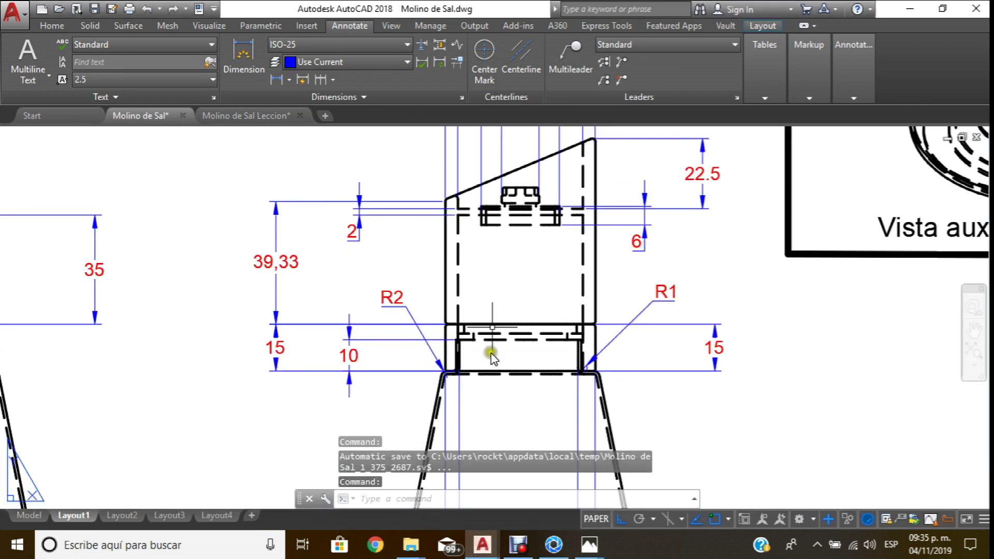
{"action": "scroll", "coordinate": [498, 244], "scroll_direction": "down", "scroll_amount": 5}
{"action": "scroll", "coordinate": [497, 244], "scroll_direction": "up", "scroll_amount": 3}
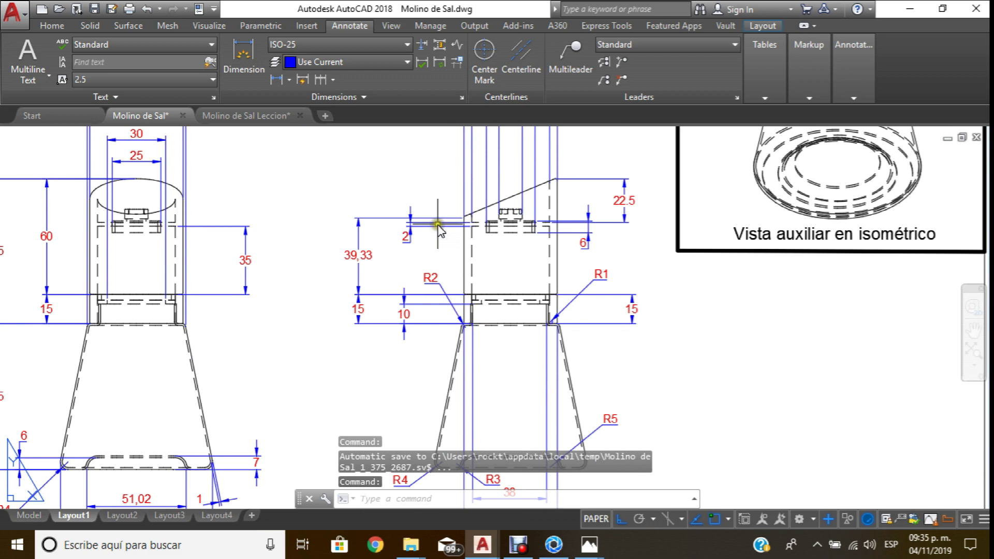
{"action": "scroll", "coordinate": [443, 224], "scroll_direction": "up", "scroll_amount": 2}
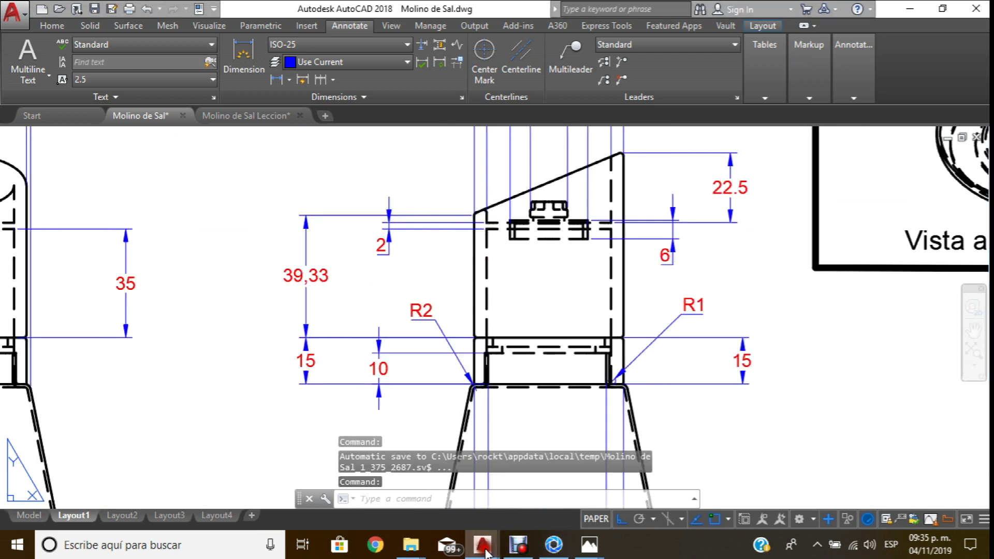
{"action": "left_click", "coordinate": [610, 481]}
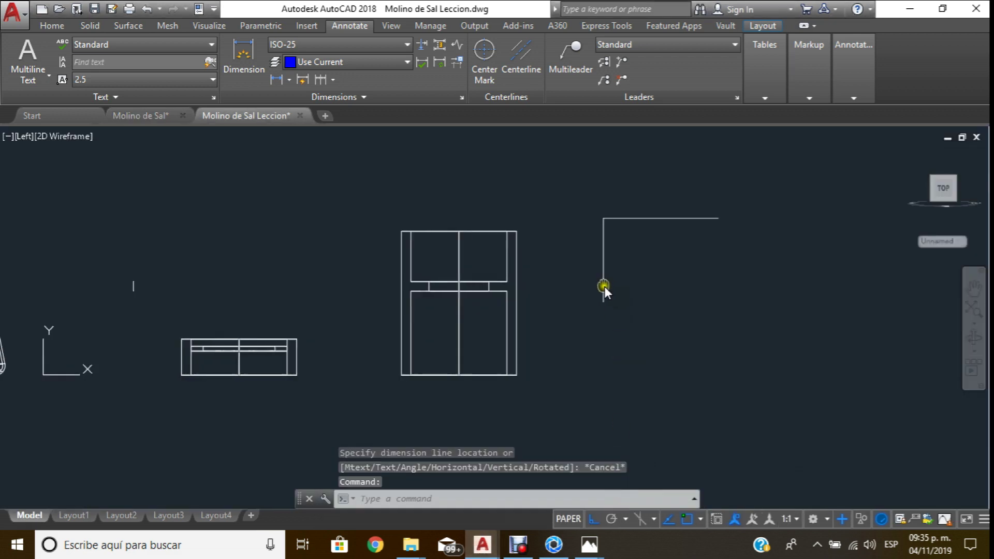
Erase the leftover vertical line; draw a 20-unit vertical and a diagonal closing the triangle.
{"action": "left_click", "coordinate": [597, 241]}
{"action": "left_click", "coordinate": [556, 265]}
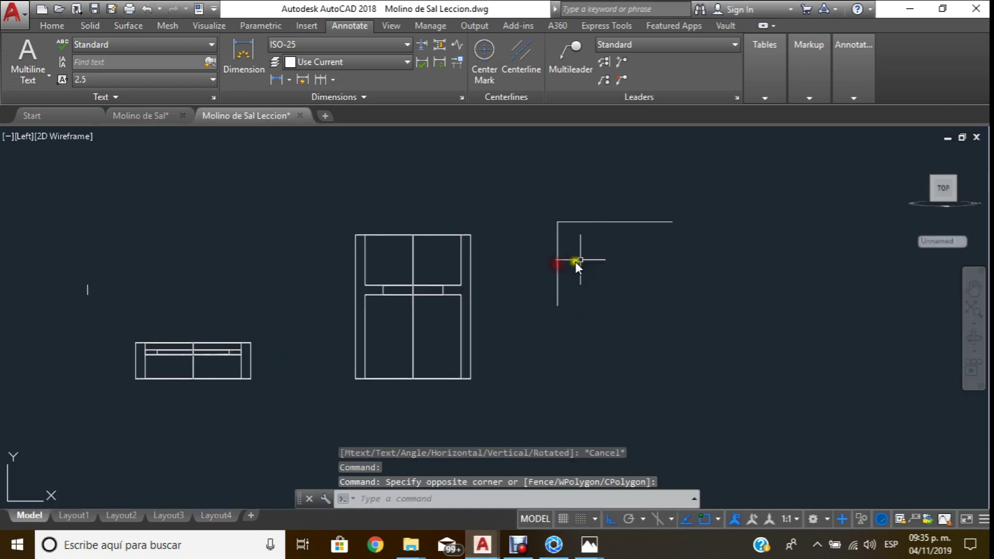
{"action": "key", "text": "Delete"}
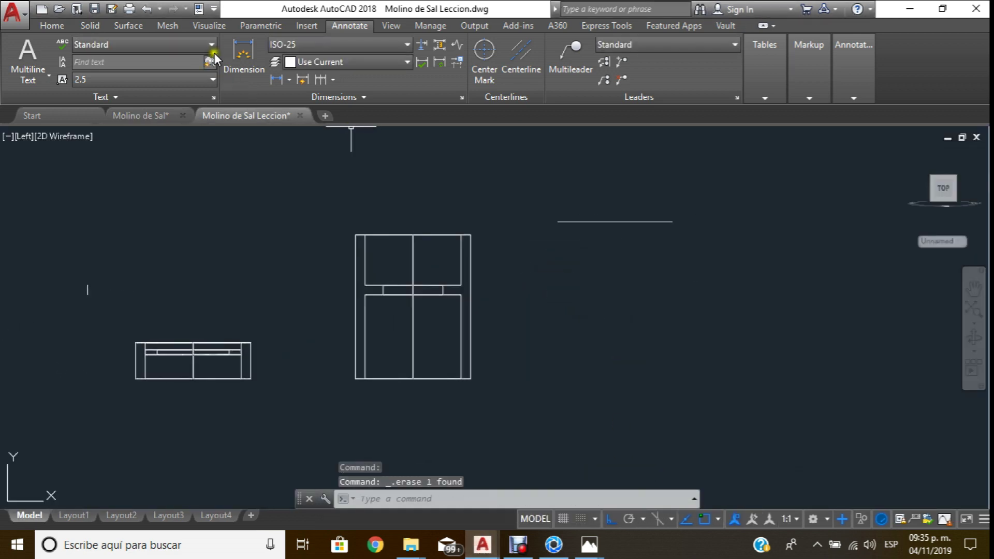
{"action": "left_click", "coordinate": [58, 27]}
{"action": "left_click", "coordinate": [272, 66]}
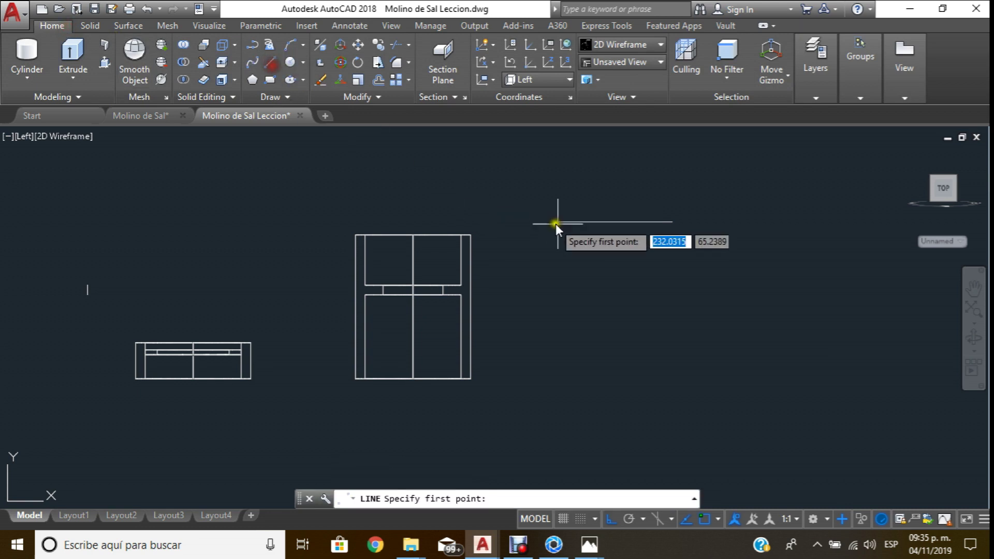
{"action": "left_click", "coordinate": [557, 222]}
{"action": "type", "text": "20"}
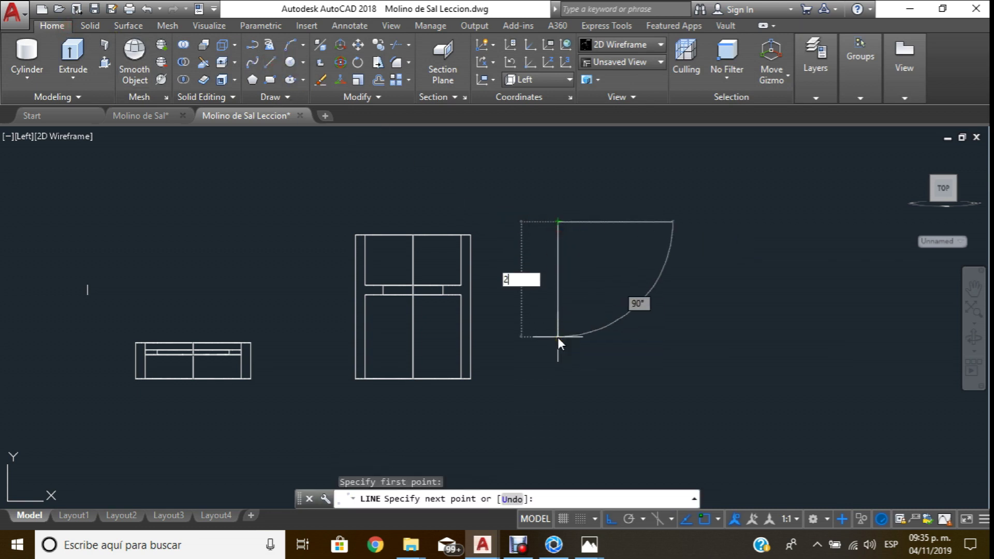
{"action": "key", "text": "Return"}
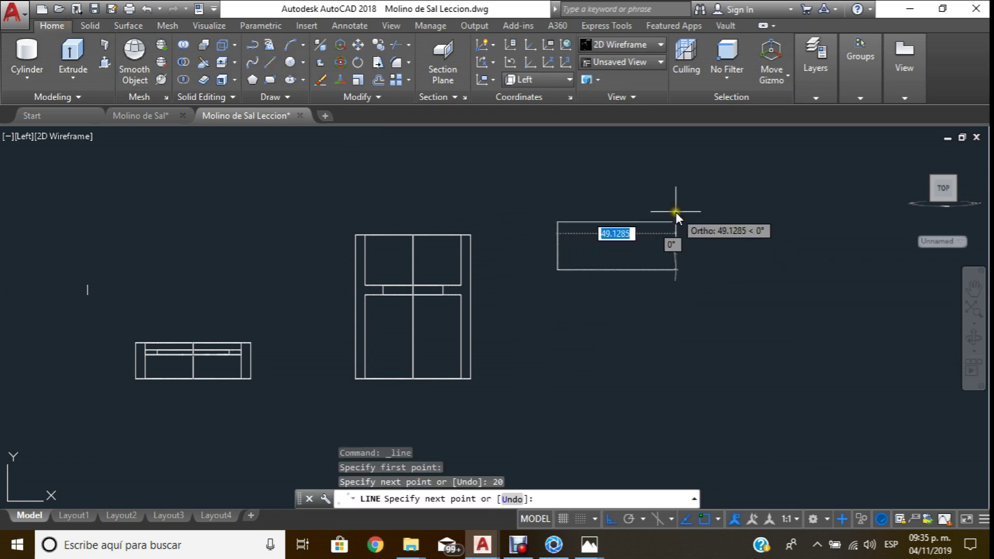
{"action": "left_click", "coordinate": [672, 222]}
{"action": "key", "text": "Escape"}
Join the triangle's three lines into one closed outline with JOIN.
{"action": "scroll", "coordinate": [645, 219], "scroll_direction": "up", "scroll_amount": 2}
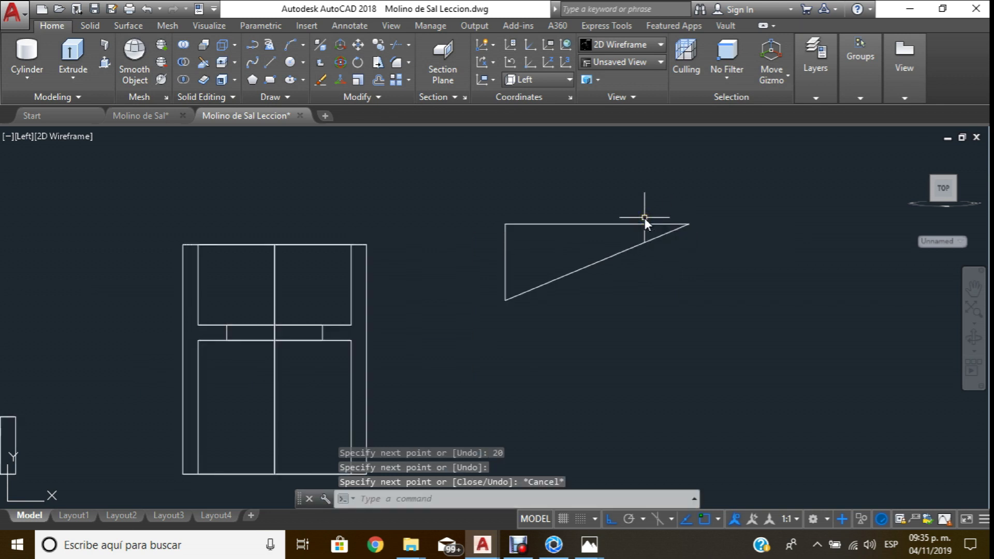
{"action": "key", "text": "Escape"}
{"action": "middle_click_drag", "start_coordinate": [644, 218], "coordinate": [661, 228]}
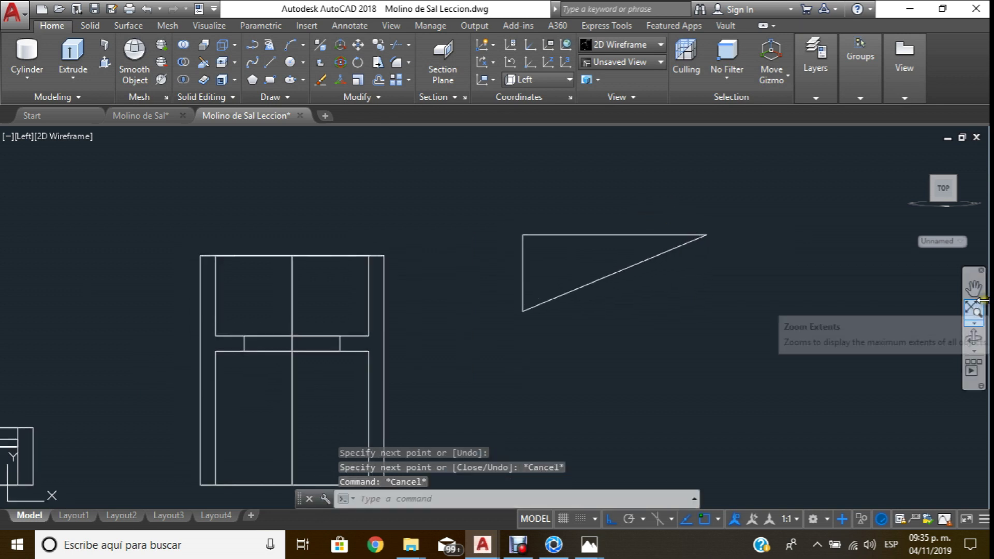
{"action": "type", "text": "join"}
{"action": "key", "text": "Return"}
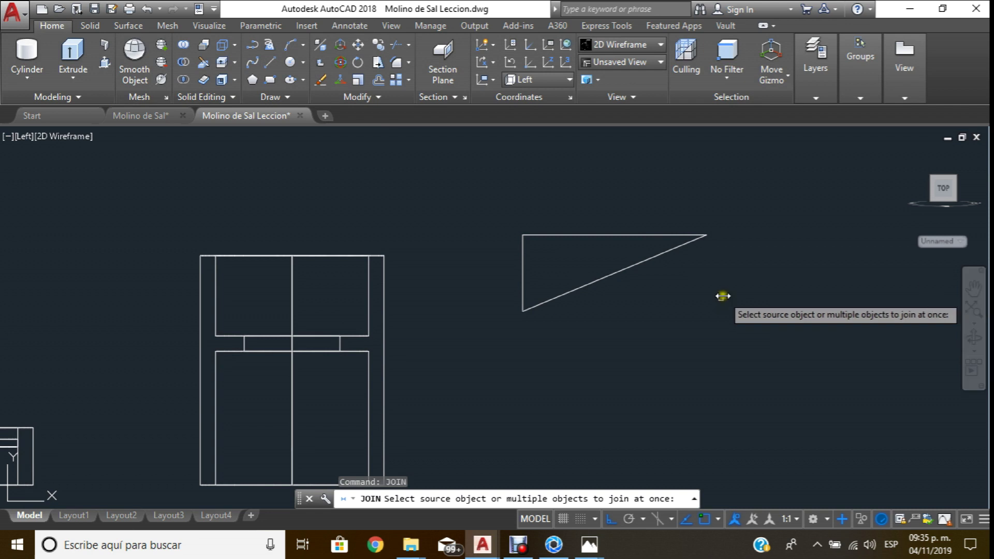
{"action": "left_click", "coordinate": [716, 259]}
{"action": "left_click", "coordinate": [473, 192]}
{"action": "key", "text": "Return"}
{"action": "key", "text": "Return"}
{"action": "key", "text": "Escape"}
Select the triangle and orbit to an oblique 3D view.
{"action": "left_click", "coordinate": [587, 216]}
{"action": "left_click", "coordinate": [526, 311]}
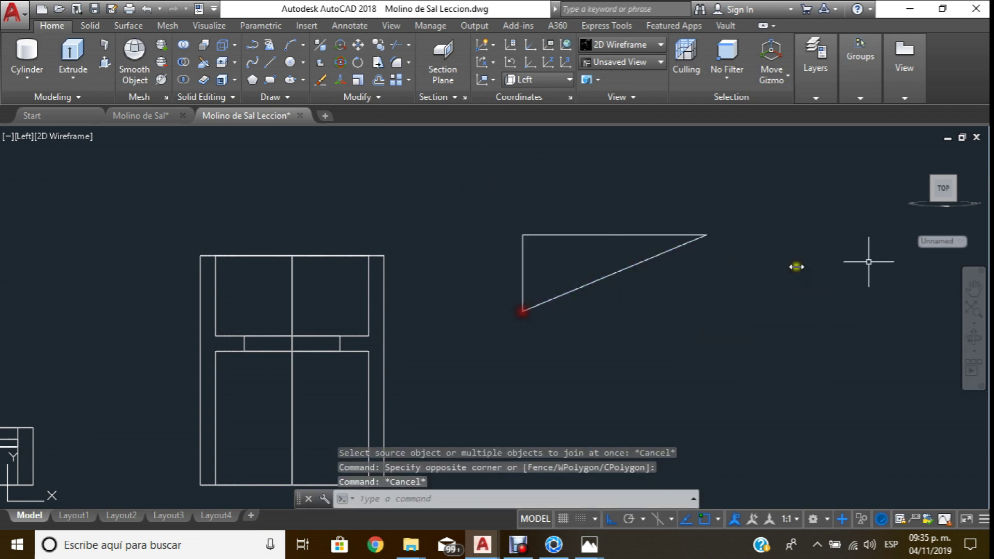
{"action": "left_click", "coordinate": [975, 338]}
{"action": "mouse_move", "coordinate": [611, 317]}
{"action": "left_mouse_down"}
{"action": "mouse_move", "coordinate": [563, 339]}
{"action": "mouse_move", "coordinate": [585, 355]}
{"action": "left_mouse_up"}
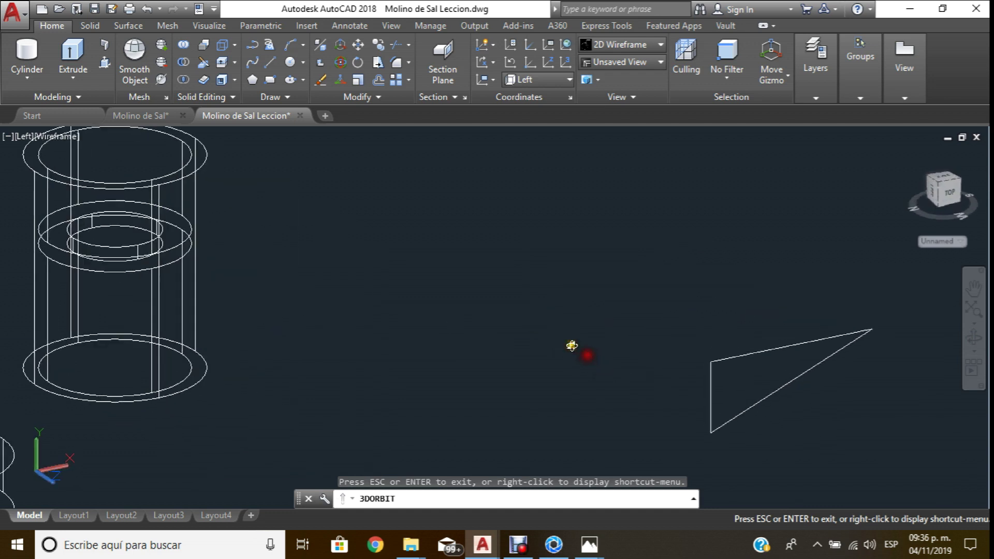
Extrude the joined triangle into a wedge solid beside the hollow cylinder.
{"action": "left_click", "coordinate": [73, 57]}
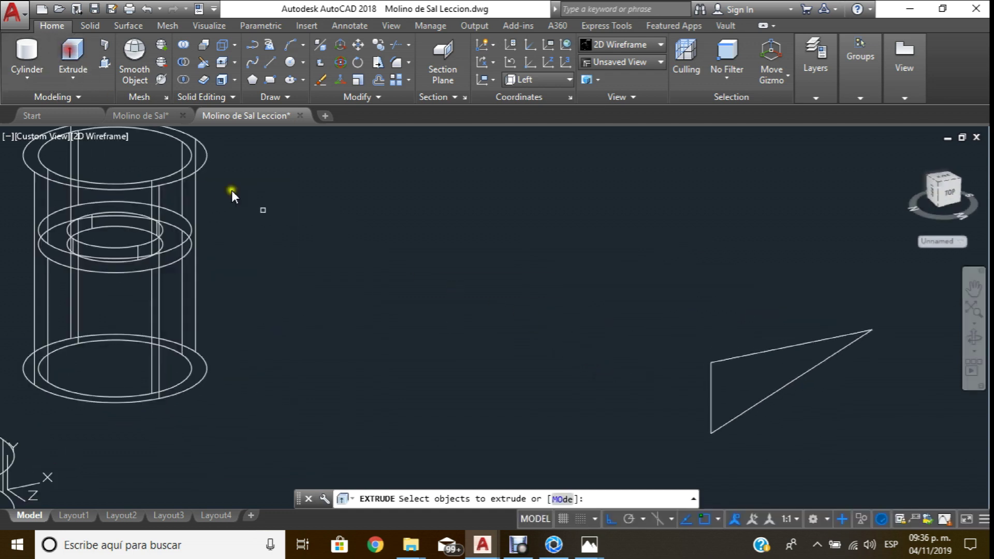
{"action": "left_click", "coordinate": [756, 402]}
{"action": "key", "text": "Return"}
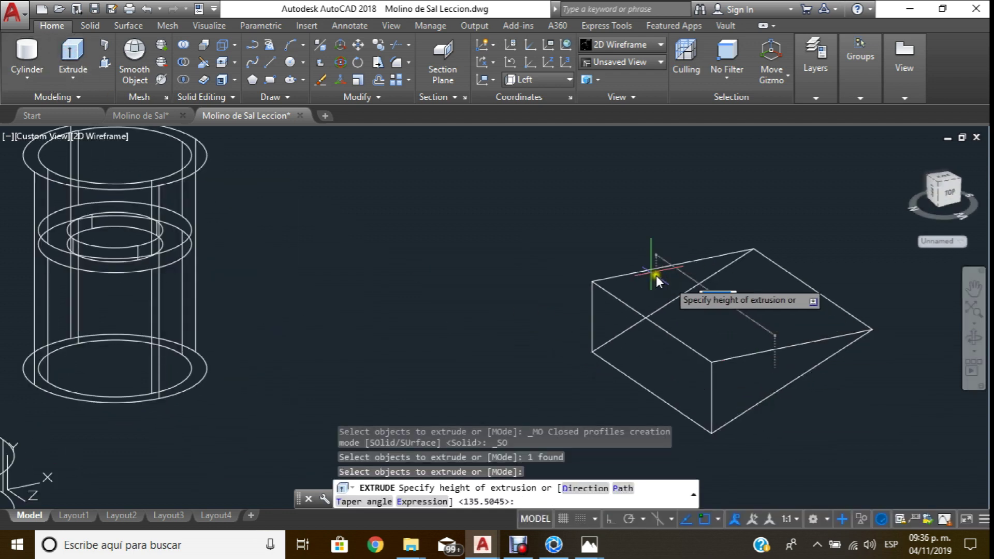
{"action": "left_click", "coordinate": [550, 227]}
{"action": "key", "text": "Escape"}
{"action": "middle_click_drag", "start_coordinate": [361, 195], "coordinate": [406, 252]}
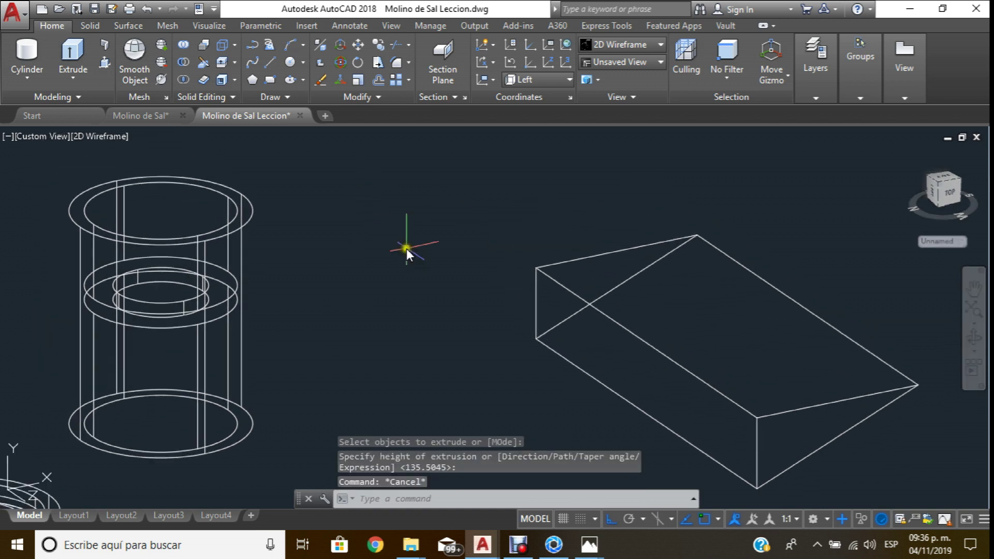
{"action": "left_click", "coordinate": [273, 63]}
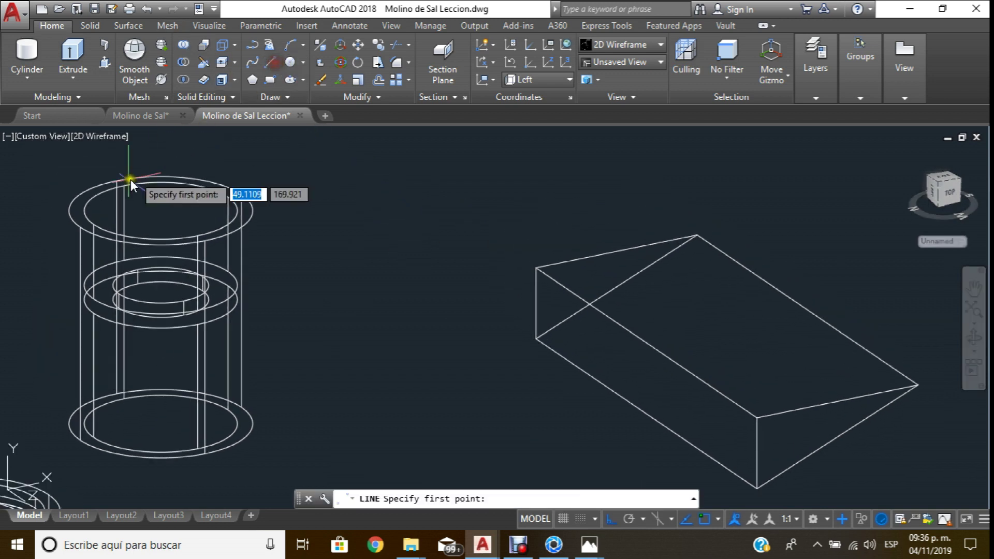
Draw a line from the cylinder top's centre out past the rim.
{"action": "left_click", "coordinate": [161, 211]}
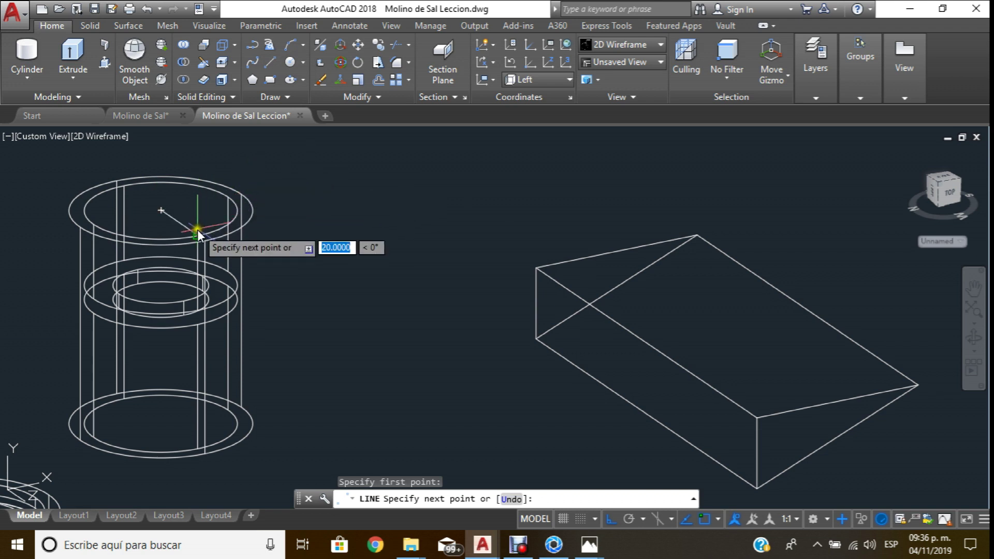
{"action": "left_click", "coordinate": [271, 182]}
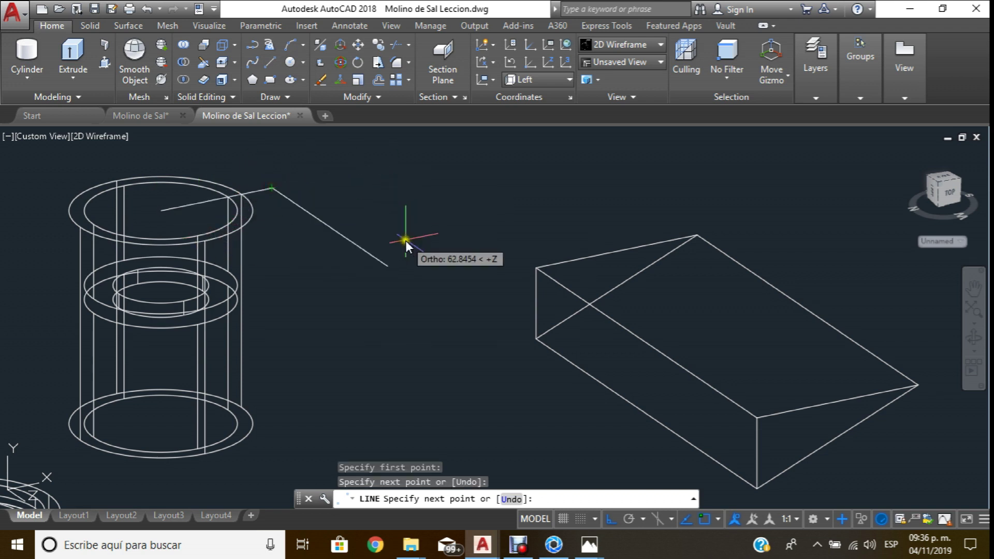
{"action": "key", "text": "Escape"}
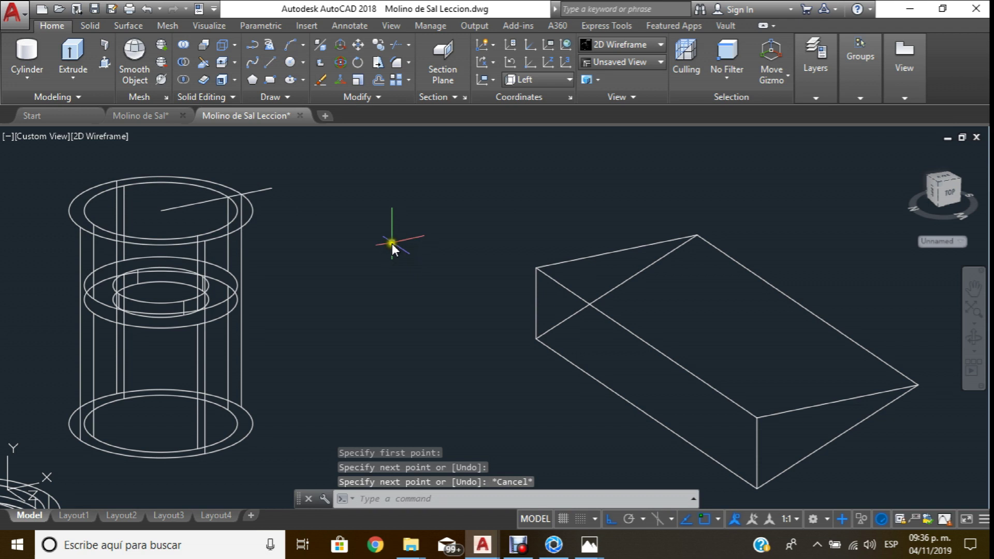
Move the wedge solid up to a raised position.
{"action": "left_click", "coordinate": [356, 47]}
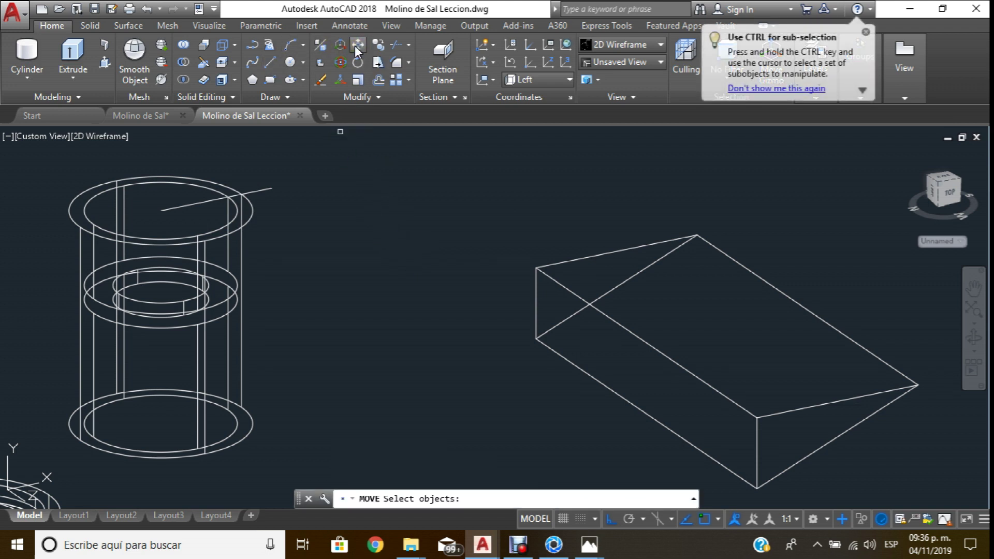
{"action": "left_click", "coordinate": [357, 47]}
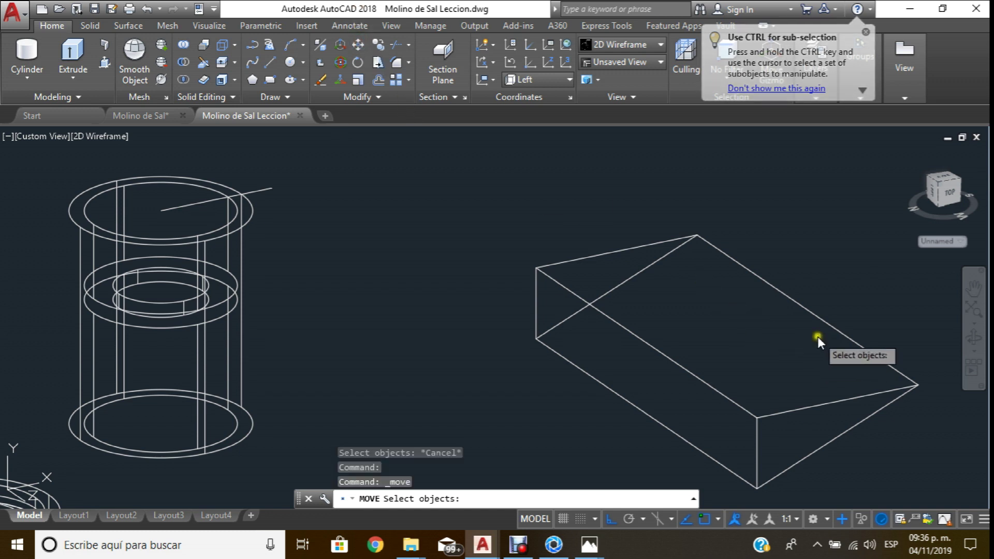
{"action": "left_click", "coordinate": [819, 321]}
{"action": "key", "text": "Return"}
{"action": "left_click", "coordinate": [808, 310]}
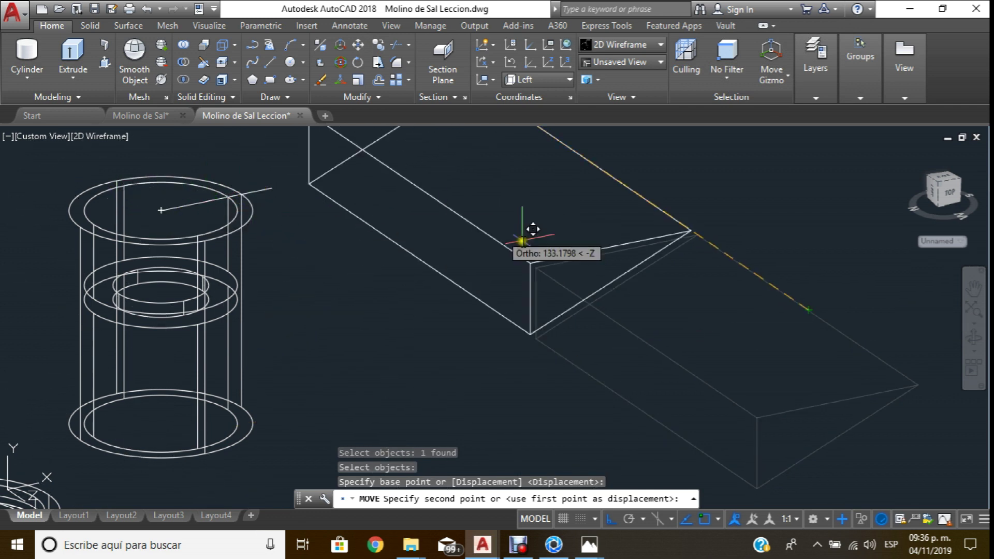
{"action": "left_click", "coordinate": [525, 242]}
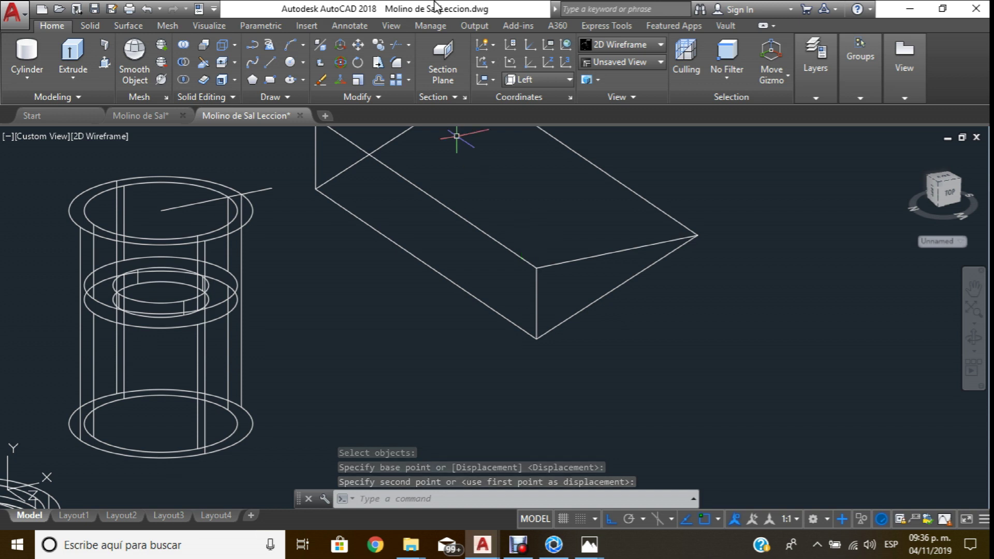
Move the wedge nearer the cylinder and set the UCS back to World.
{"action": "left_click", "coordinate": [358, 45]}
{"action": "middle_click_drag", "start_coordinate": [516, 145], "coordinate": [560, 209]}
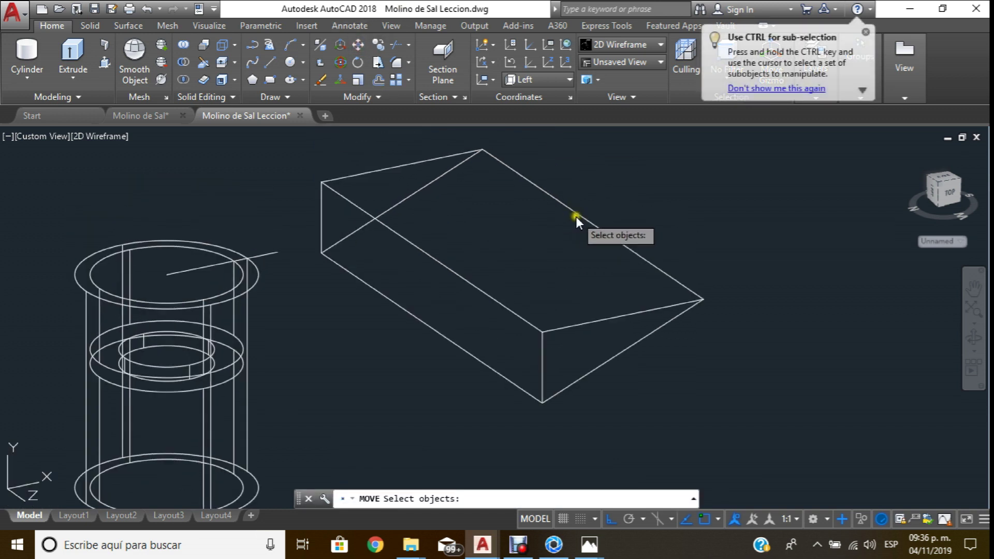
{"action": "left_click", "coordinate": [578, 217]}
{"action": "key", "text": "Return"}
{"action": "left_click", "coordinate": [591, 221]}
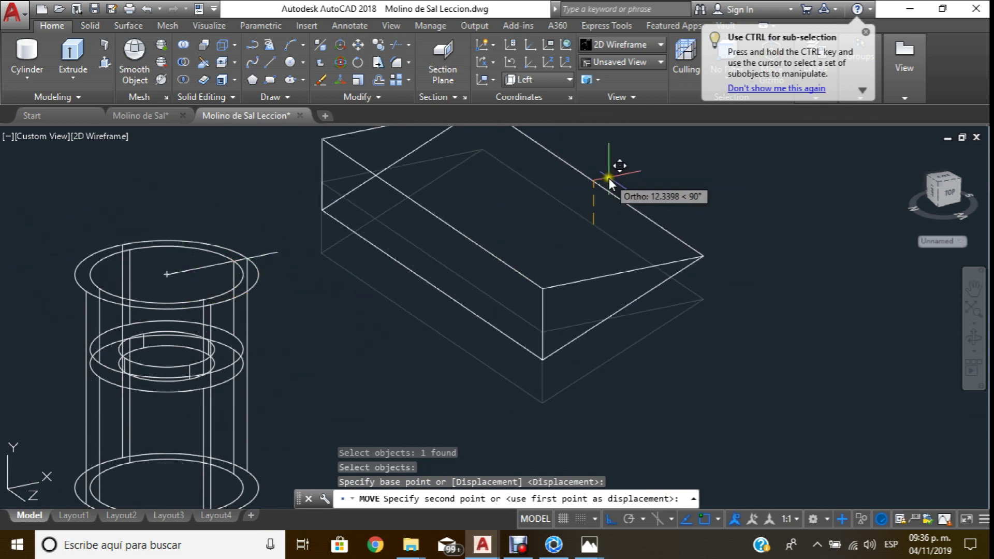
{"action": "left_click", "coordinate": [609, 178]}
{"action": "scroll", "coordinate": [704, 231], "scroll_direction": "down", "scroll_amount": 2}
{"action": "left_click", "coordinate": [537, 73]}
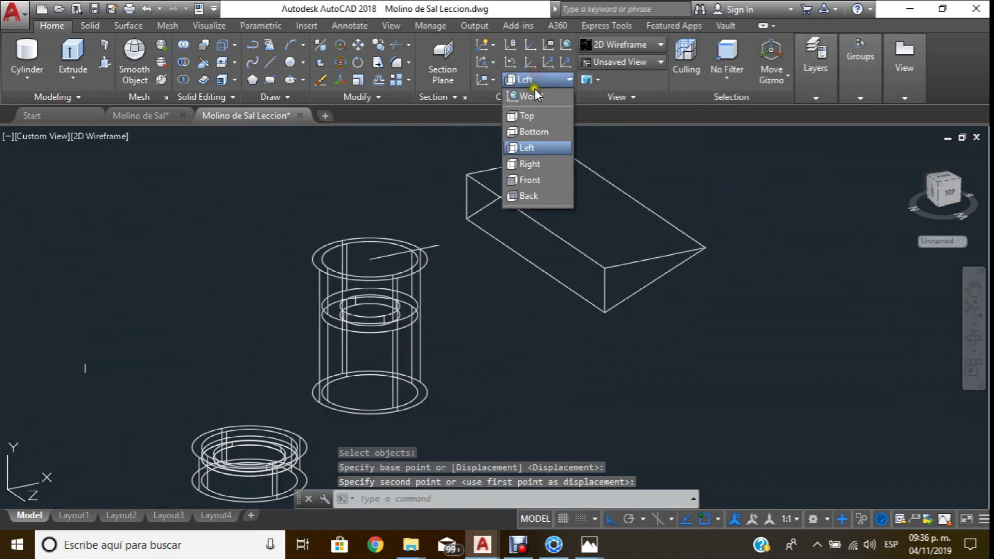
Set the Top view, then orbit into a 3D angle on the solids.
{"action": "left_click", "coordinate": [644, 61]}
{"action": "left_click", "coordinate": [620, 79]}
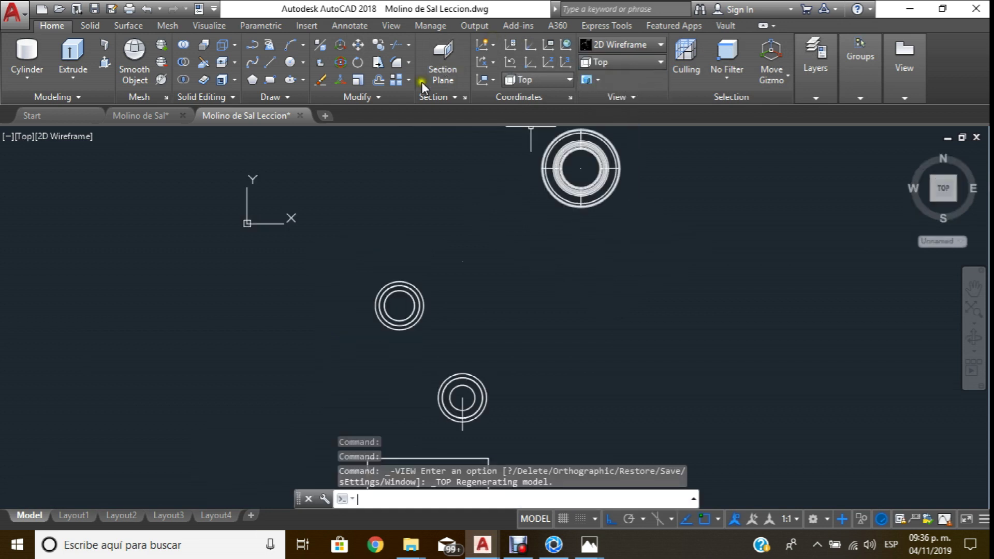
{"action": "scroll", "coordinate": [569, 186], "scroll_direction": "down", "scroll_amount": 4}
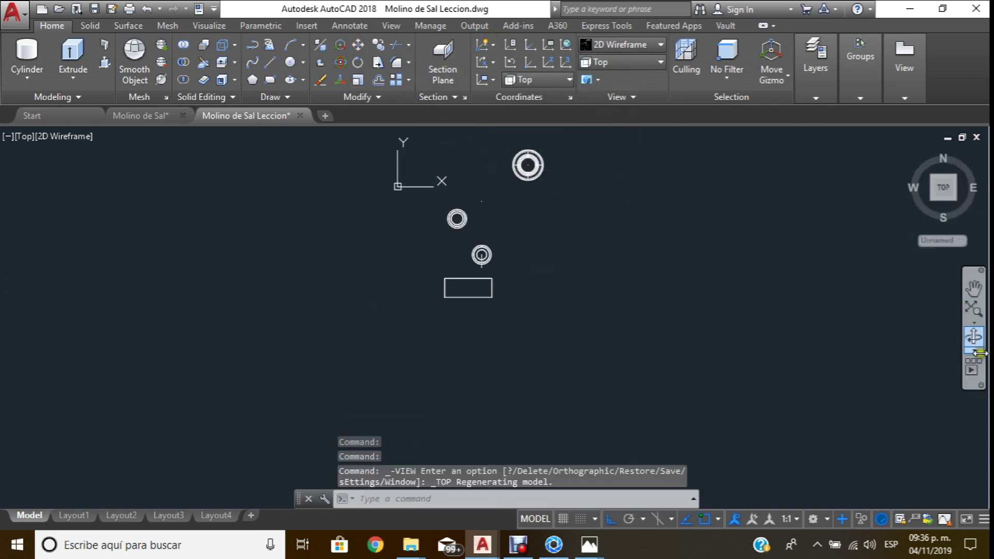
{"action": "left_click", "coordinate": [975, 339]}
{"action": "mouse_move", "coordinate": [501, 290]}
{"action": "left_mouse_down"}
{"action": "mouse_move", "coordinate": [539, 222]}
{"action": "mouse_move", "coordinate": [595, 177]}
{"action": "mouse_move", "coordinate": [519, 220]}
{"action": "left_mouse_up"}
{"action": "scroll", "coordinate": [519, 220], "scroll_direction": "up", "scroll_amount": 3}
{"action": "mouse_move", "coordinate": [455, 250]}
{"action": "left_mouse_down"}
{"action": "mouse_move", "coordinate": [544, 224]}
{"action": "mouse_move", "coordinate": [473, 224]}
{"action": "left_mouse_up"}
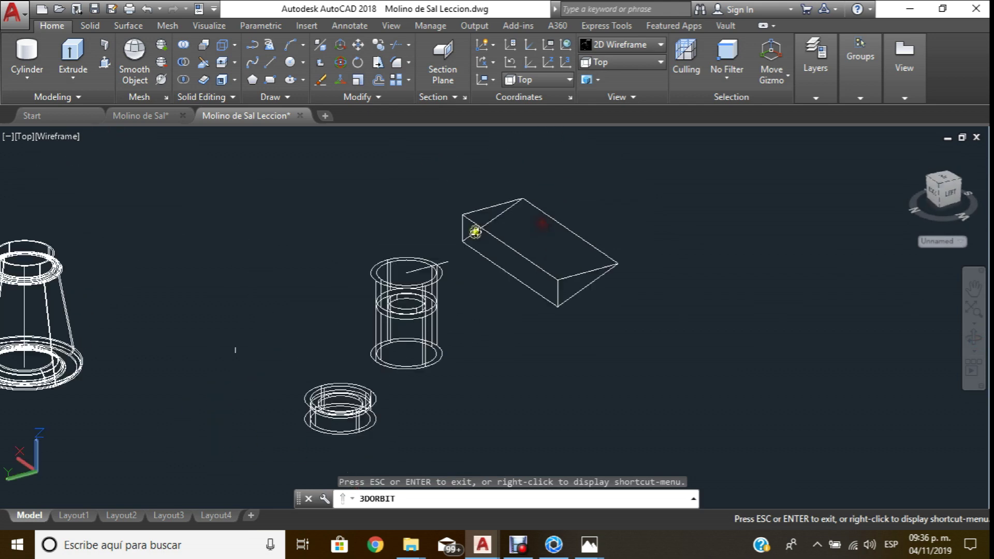
Move the wedge box onto the hollow cylinder's top endpoint.
{"action": "left_click", "coordinate": [357, 48]}
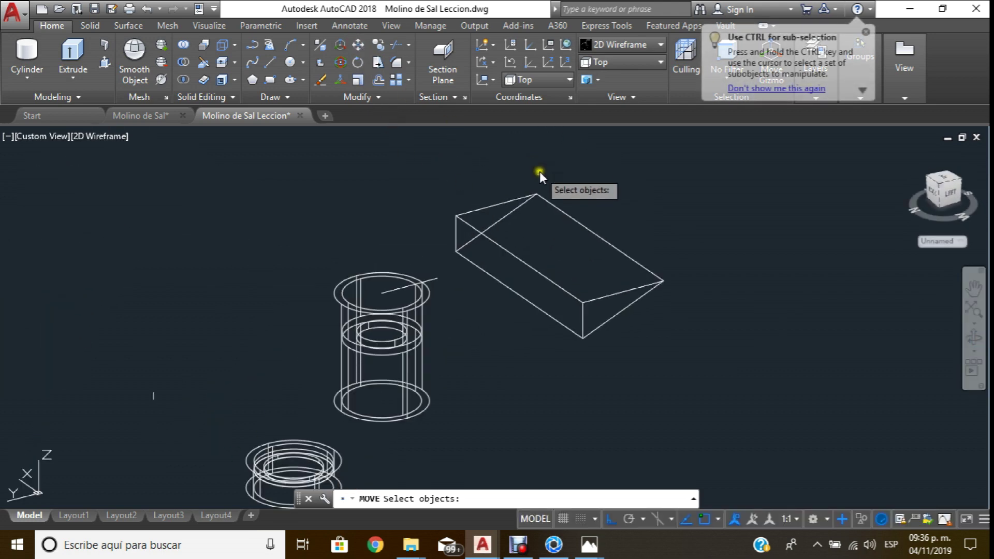
{"action": "left_click", "coordinate": [558, 204]}
{"action": "key", "text": "Return"}
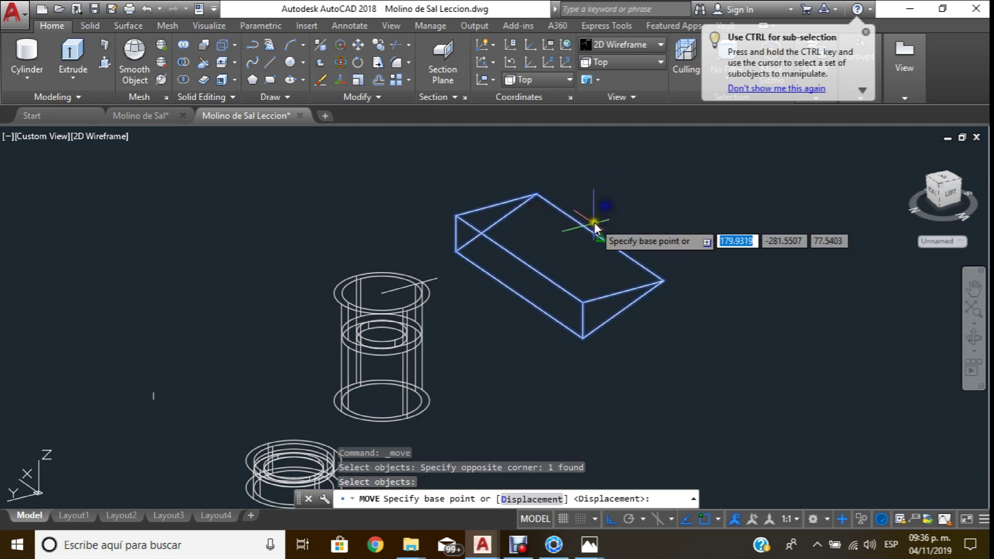
{"action": "left_click", "coordinate": [601, 234]}
{"action": "scroll", "coordinate": [448, 285], "scroll_direction": "up", "scroll_amount": 4}
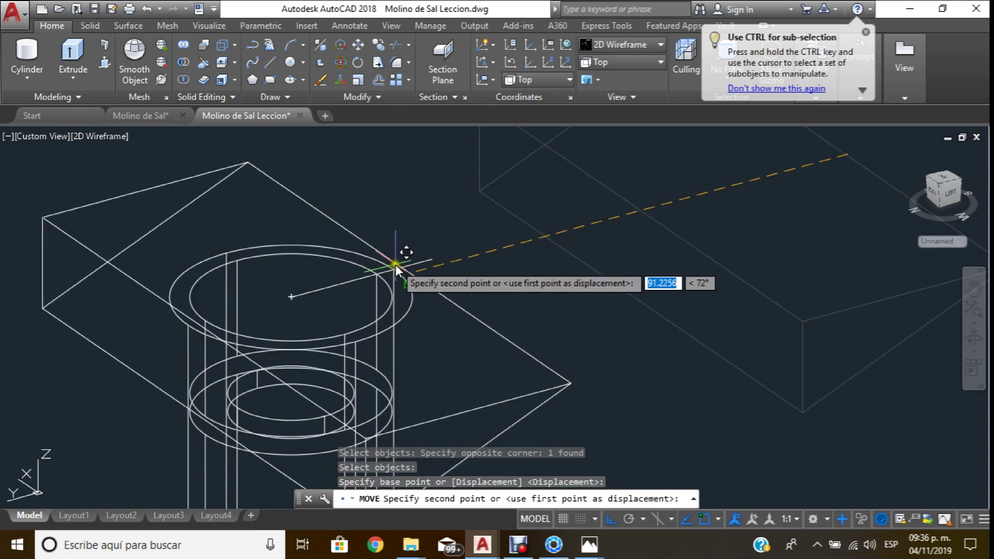
{"action": "left_click", "coordinate": [432, 252]}
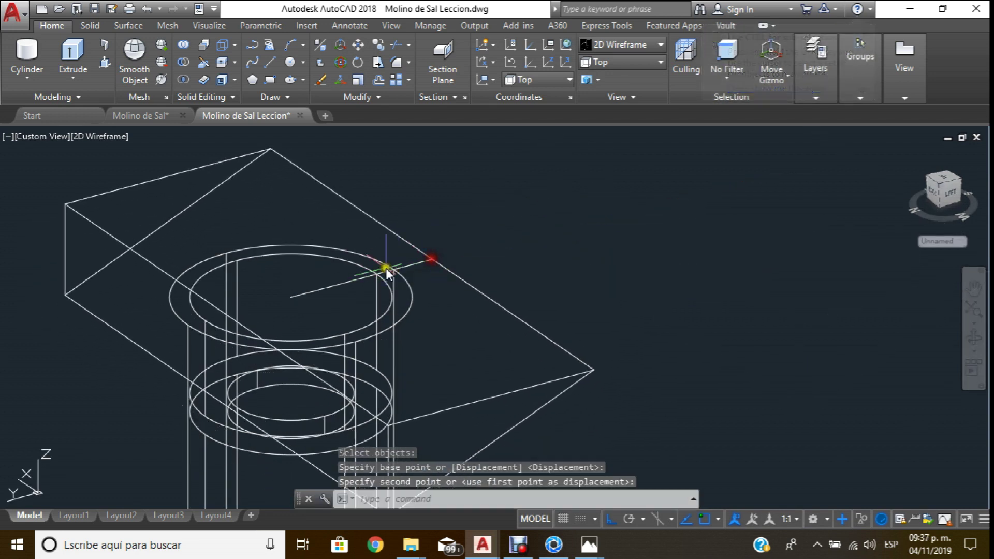
{"action": "scroll", "coordinate": [401, 264], "scroll_direction": "up", "scroll_amount": 3}
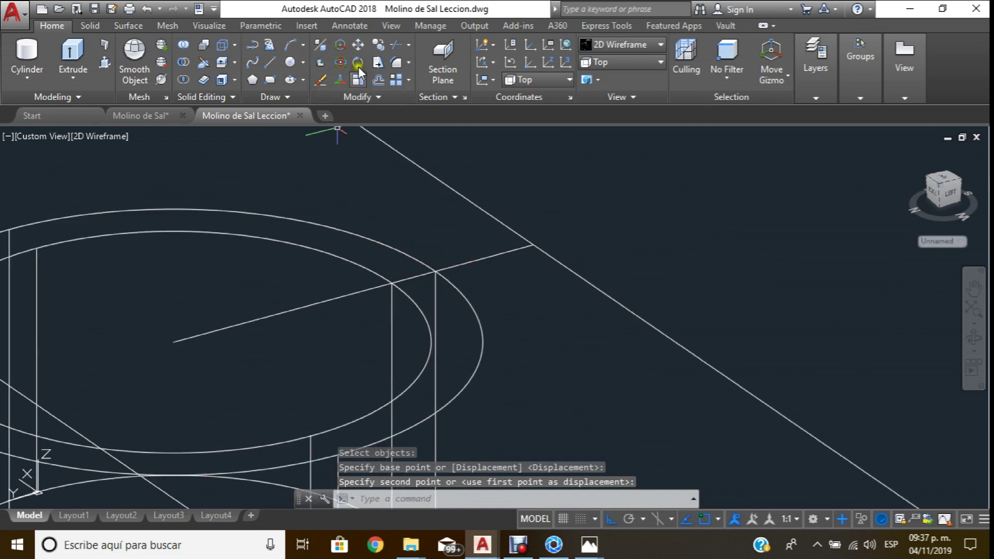
Grip-stretch the guide line's endpoint onto the rim intersection.
{"action": "left_click", "coordinate": [470, 262]}
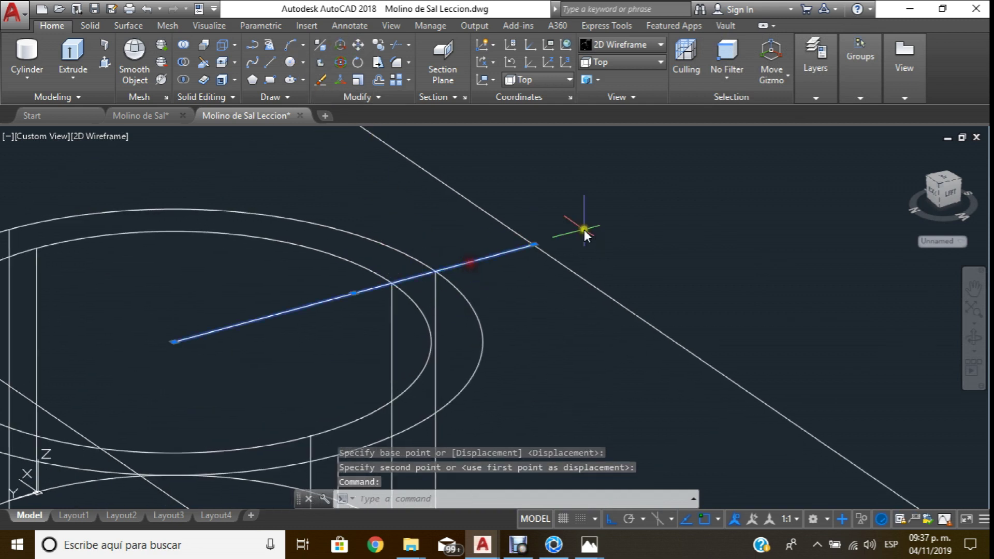
{"action": "left_click", "coordinate": [533, 244]}
{"action": "left_click", "coordinate": [441, 269]}
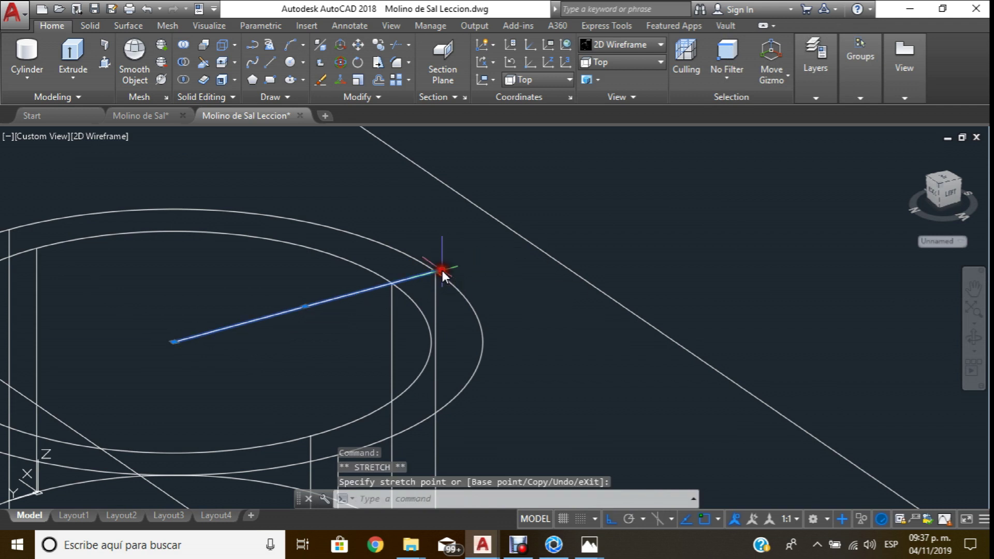
{"action": "key", "text": "Escape"}
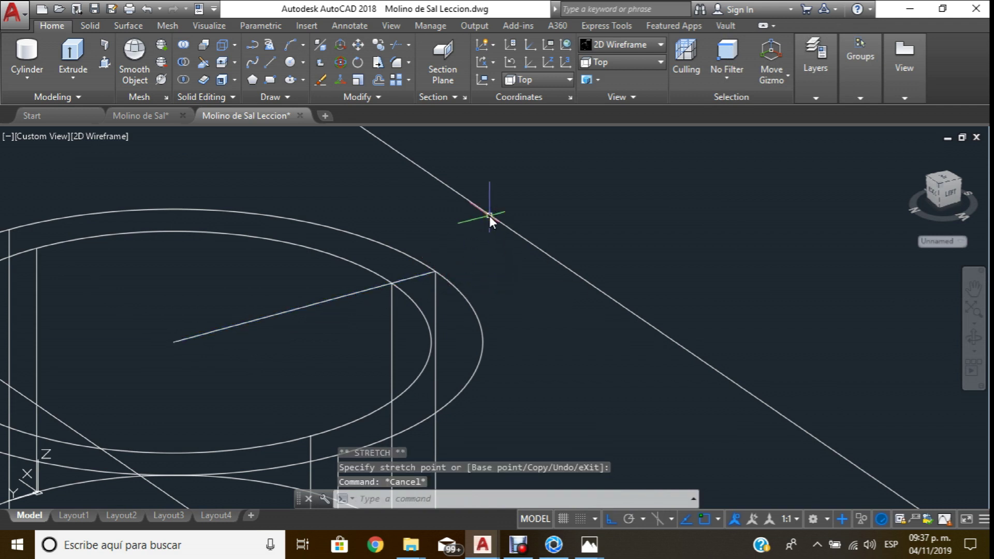
Move the box so its sloped edge sits on the guide line's rim end.
{"action": "left_click", "coordinate": [357, 48]}
{"action": "left_click", "coordinate": [654, 268]}
{"action": "left_click", "coordinate": [594, 321]}
{"action": "key", "text": "Return"}
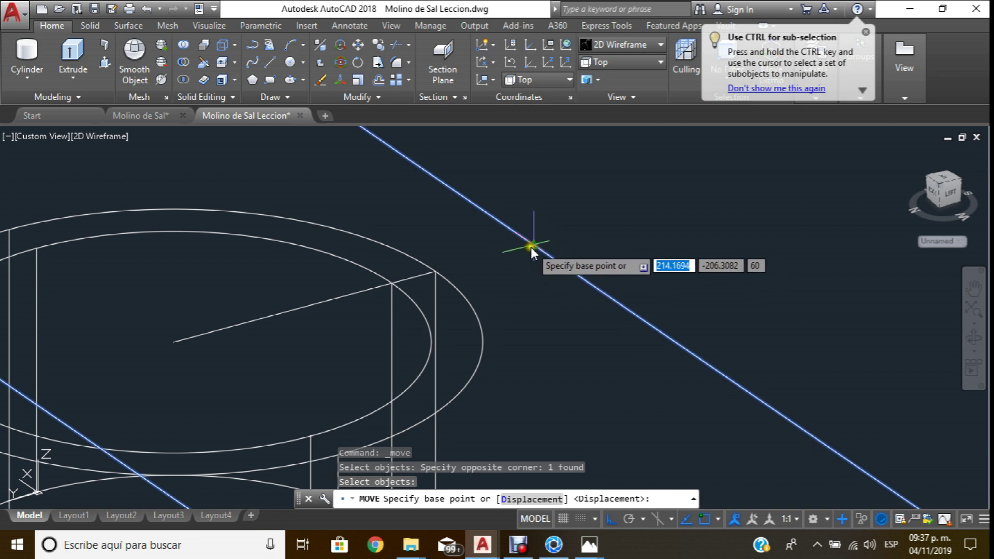
{"action": "left_click", "coordinate": [532, 249]}
{"action": "left_click", "coordinate": [437, 269]}
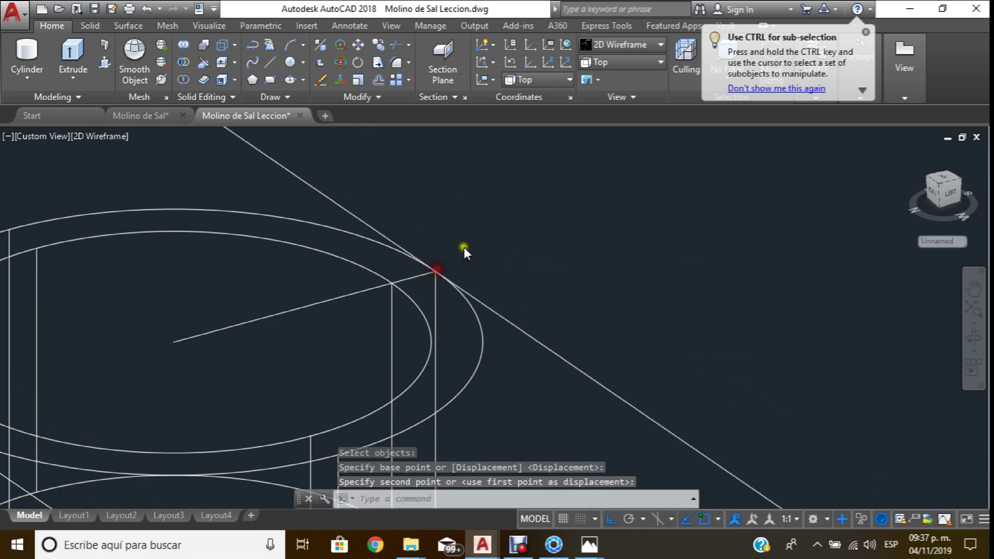
{"action": "scroll", "coordinate": [464, 247], "scroll_direction": "down", "scroll_amount": 2}
Switch the visual style to Conceptual and orbit to a side view.
{"action": "left_click", "coordinate": [657, 45]}
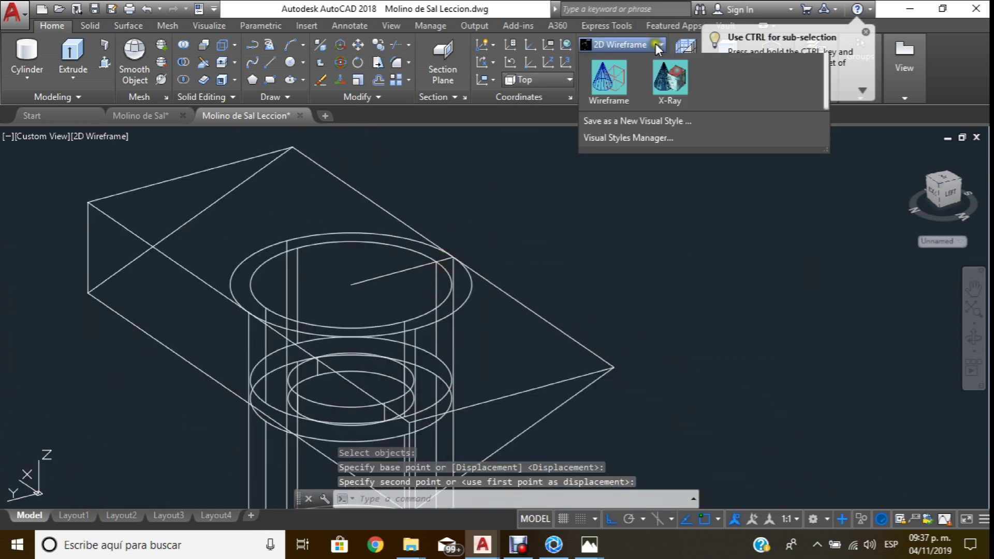
{"action": "left_click", "coordinate": [667, 73]}
{"action": "scroll", "coordinate": [576, 261], "scroll_direction": "up", "scroll_amount": 2}
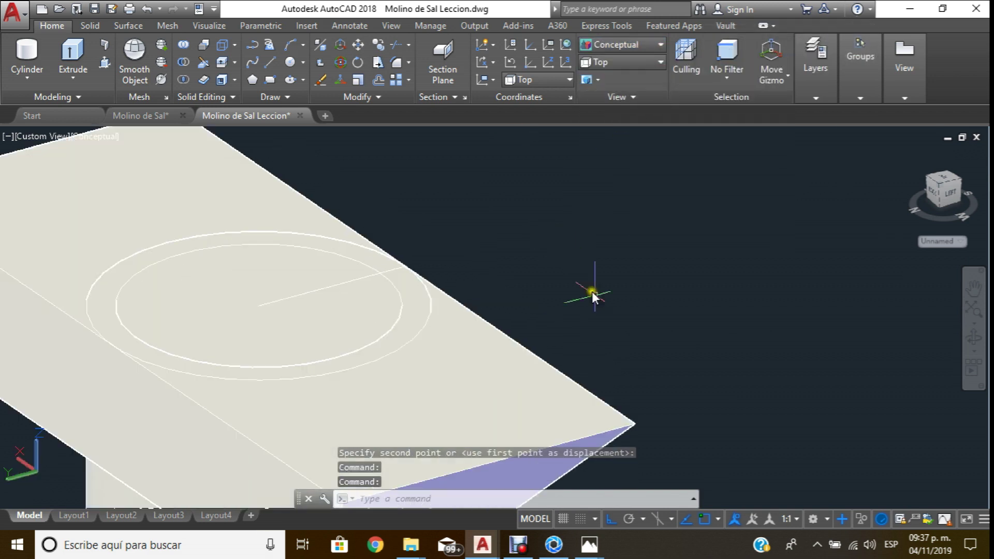
{"action": "left_click", "coordinate": [973, 337]}
{"action": "mouse_move", "coordinate": [714, 248]}
{"action": "left_mouse_down"}
{"action": "mouse_move", "coordinate": [702, 202]}
{"action": "mouse_move", "coordinate": [551, 340]}
{"action": "mouse_move", "coordinate": [594, 134]}
{"action": "mouse_move", "coordinate": [574, 244]}
{"action": "left_mouse_up"}
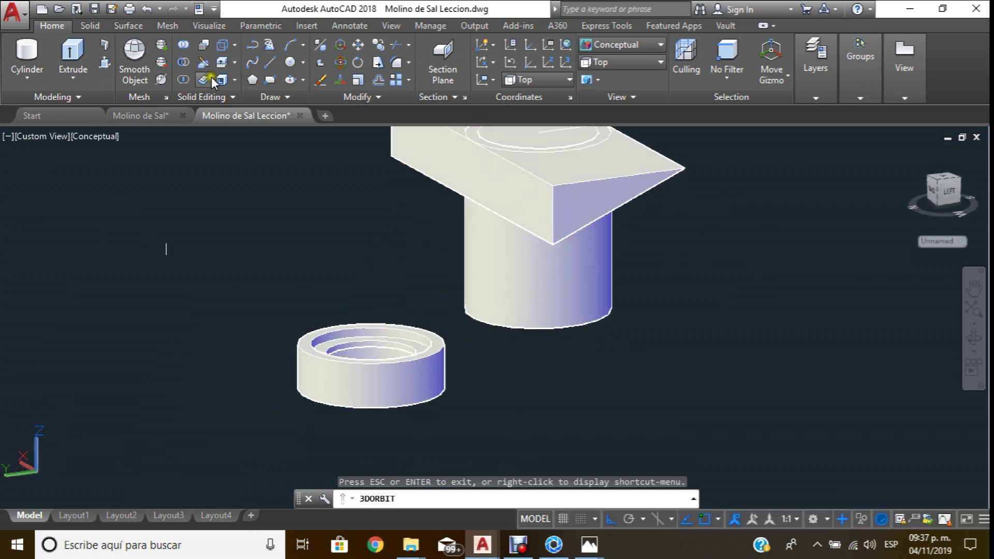
Subtract the wedge box from the hollow cylinder and orbit to inspect the slanted cut.
{"action": "left_click", "coordinate": [177, 65]}
{"action": "left_click", "coordinate": [573, 299]}
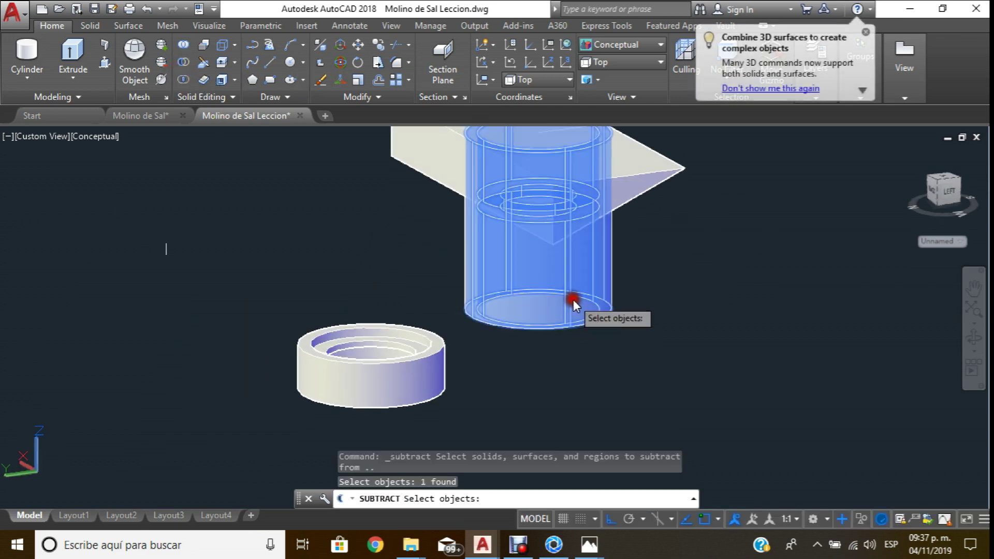
{"action": "right_click", "coordinate": [666, 253]}
{"action": "left_click", "coordinate": [638, 166]}
{"action": "right_click", "coordinate": [638, 166]}
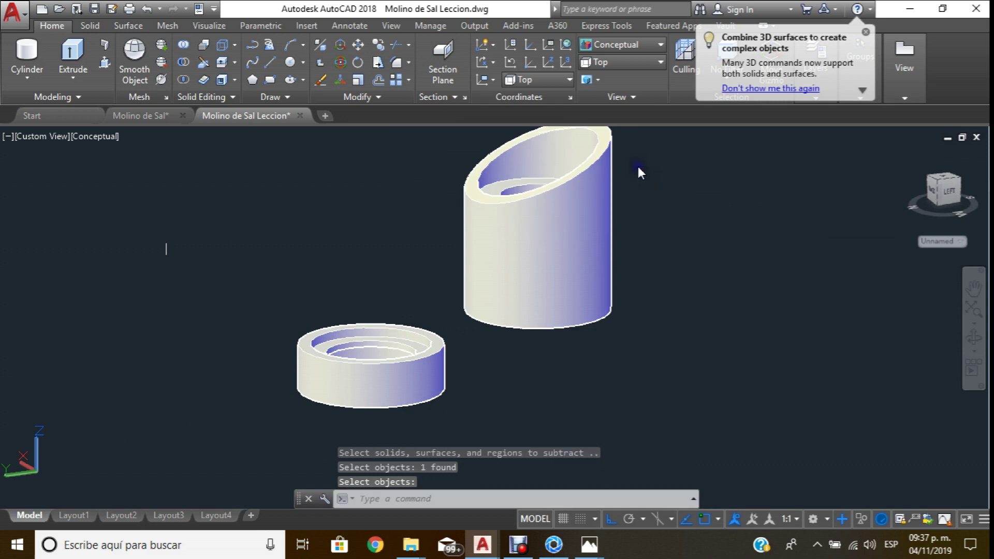
{"action": "left_click", "coordinate": [974, 334]}
{"action": "mouse_move", "coordinate": [555, 313]}
{"action": "left_mouse_down"}
{"action": "mouse_move", "coordinate": [561, 346]}
{"action": "mouse_move", "coordinate": [514, 346]}
{"action": "mouse_move", "coordinate": [499, 240]}
{"action": "mouse_move", "coordinate": [487, 222]}
{"action": "left_mouse_up"}
{"action": "key", "text": "Escape"}
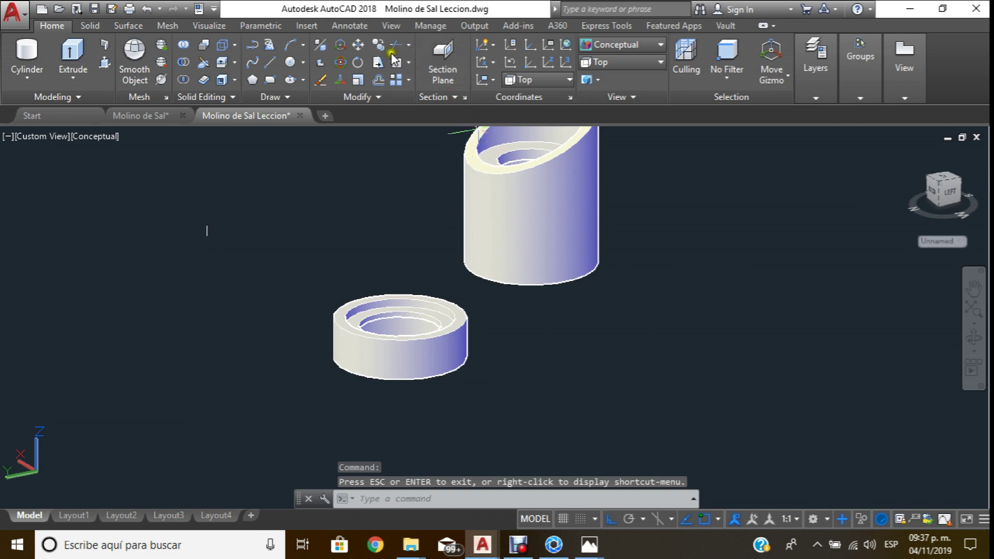
Fillet the slanted cylinder's top rim edge with radius 1.
{"action": "left_click", "coordinate": [393, 63]}
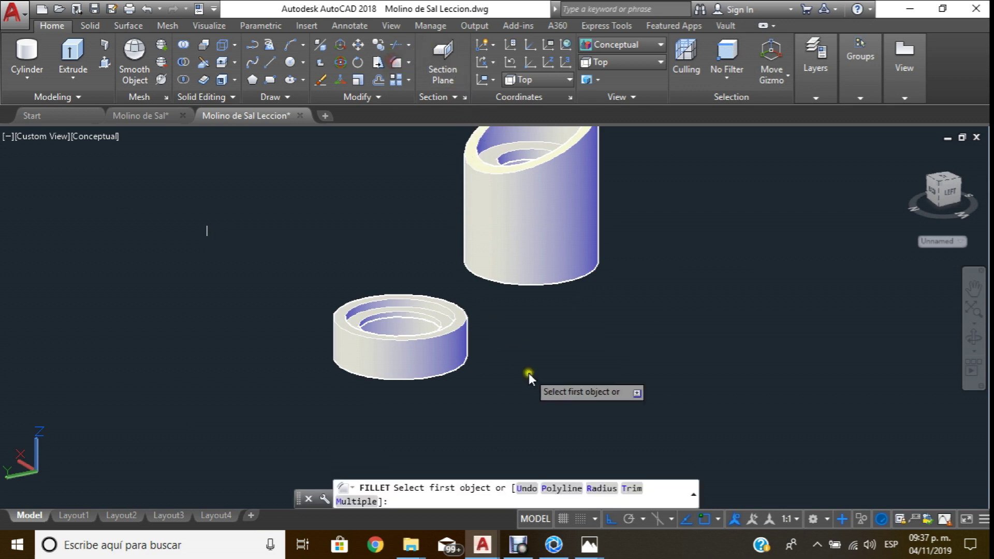
{"action": "left_click", "coordinate": [599, 489]}
{"action": "middle_click_drag", "start_coordinate": [621, 373], "coordinate": [623, 439]}
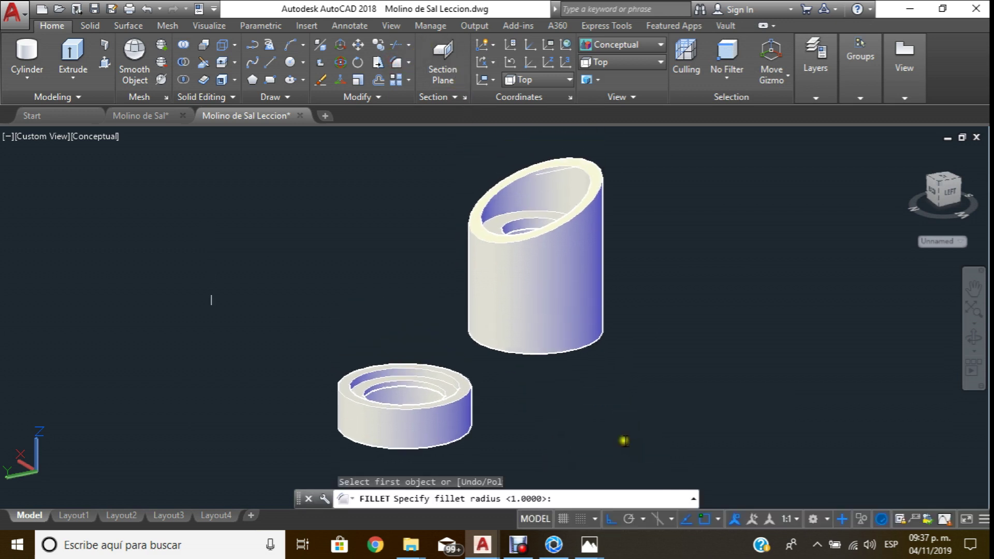
{"action": "scroll", "coordinate": [592, 173], "scroll_direction": "up", "scroll_amount": 2}
{"action": "key", "text": "Return"}
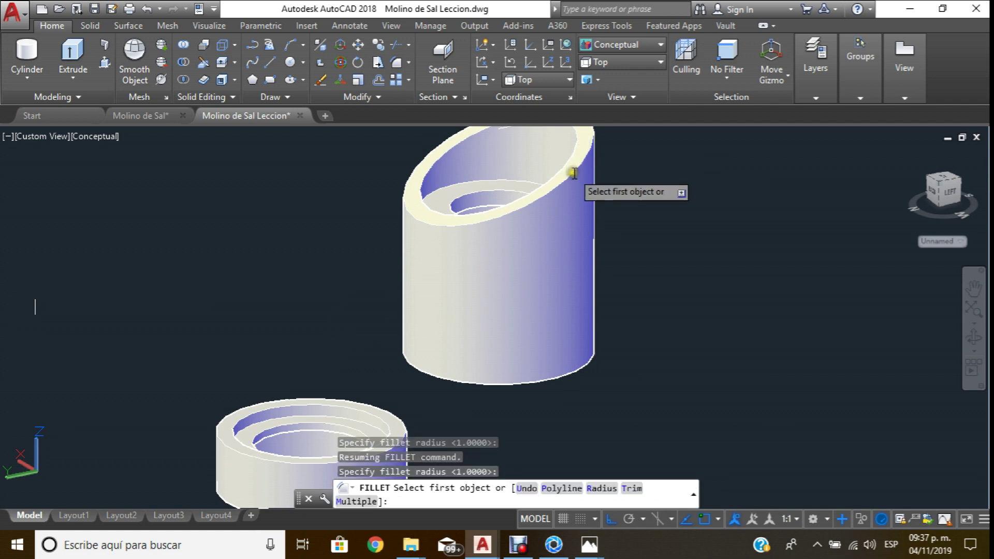
{"action": "left_click", "coordinate": [573, 172]}
{"action": "key", "text": "Return"}
{"action": "key", "text": "Return"}
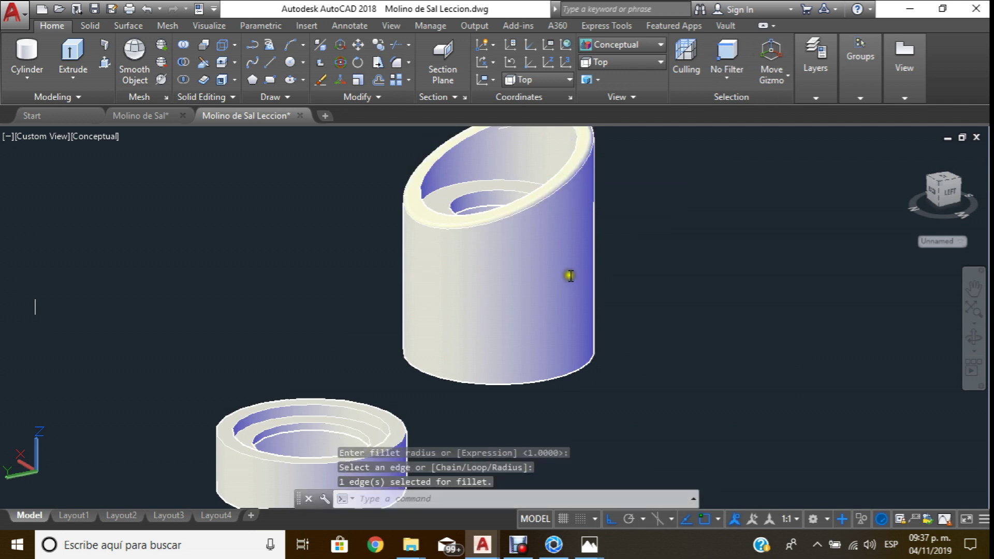
{"action": "scroll", "coordinate": [578, 181], "scroll_direction": "up", "scroll_amount": 3}
{"action": "middle_click_drag", "start_coordinate": [577, 162], "coordinate": [577, 223]}
{"action": "key", "text": "Return"}
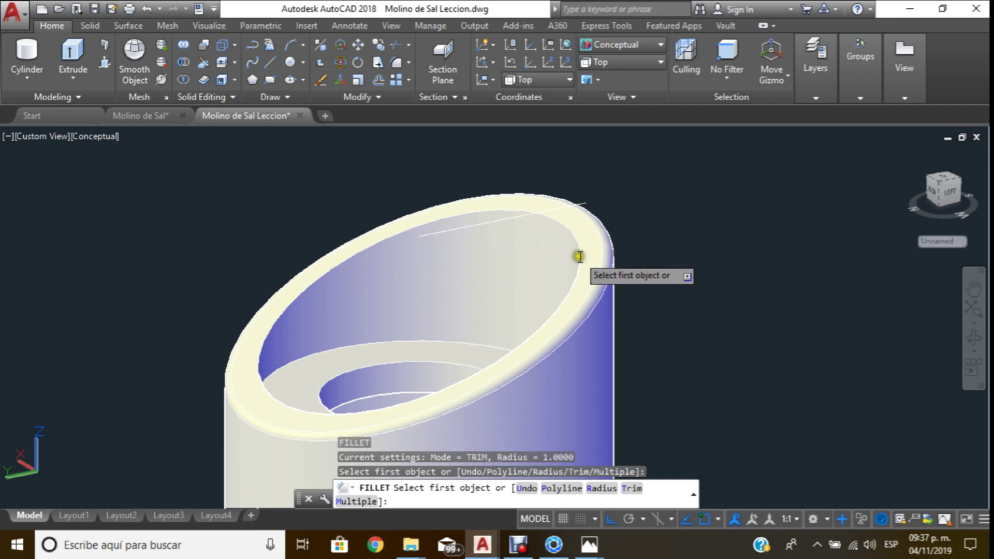
Fillet the rim's other edge with the same radius 1.
{"action": "left_click", "coordinate": [579, 256]}
{"action": "key", "text": "Return"}
{"action": "key", "text": "Return"}
{"action": "scroll", "coordinate": [578, 258], "scroll_direction": "down", "scroll_amount": 5}
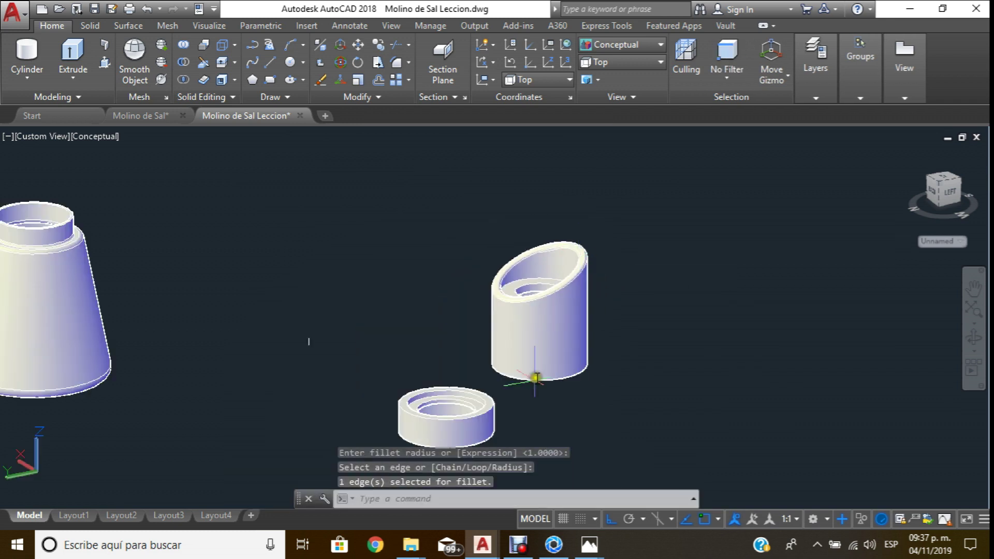
{"action": "scroll", "coordinate": [533, 350], "scroll_direction": "up", "scroll_amount": 3}
{"action": "scroll", "coordinate": [581, 391], "scroll_direction": "up", "scroll_amount": 3}
Round the cylinder's bottom edge with a 1-unit fillet.
{"action": "key", "text": "Return"}
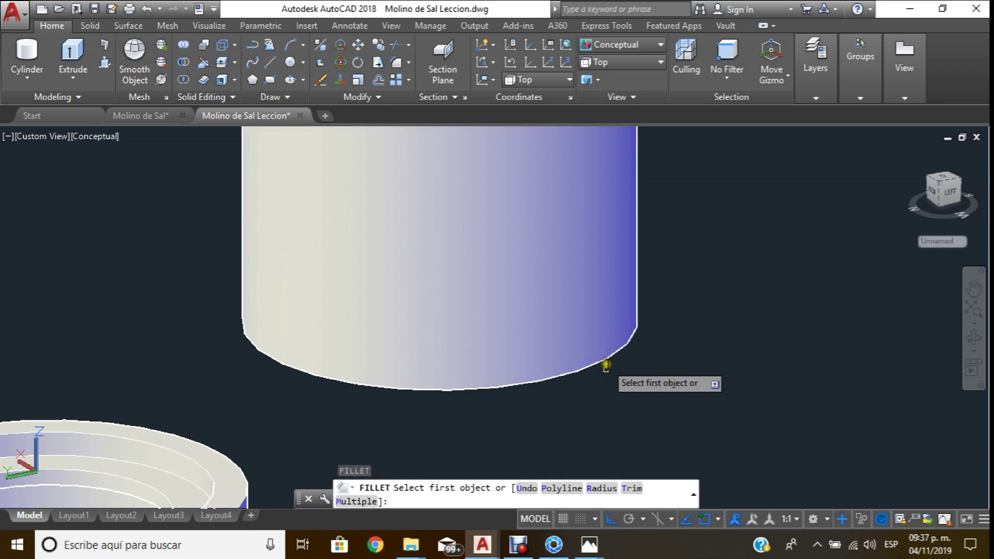
{"action": "left_click", "coordinate": [605, 361]}
{"action": "key", "text": "Return"}
{"action": "key", "text": "Return"}
{"action": "scroll", "coordinate": [571, 391], "scroll_direction": "down", "scroll_amount": 4}
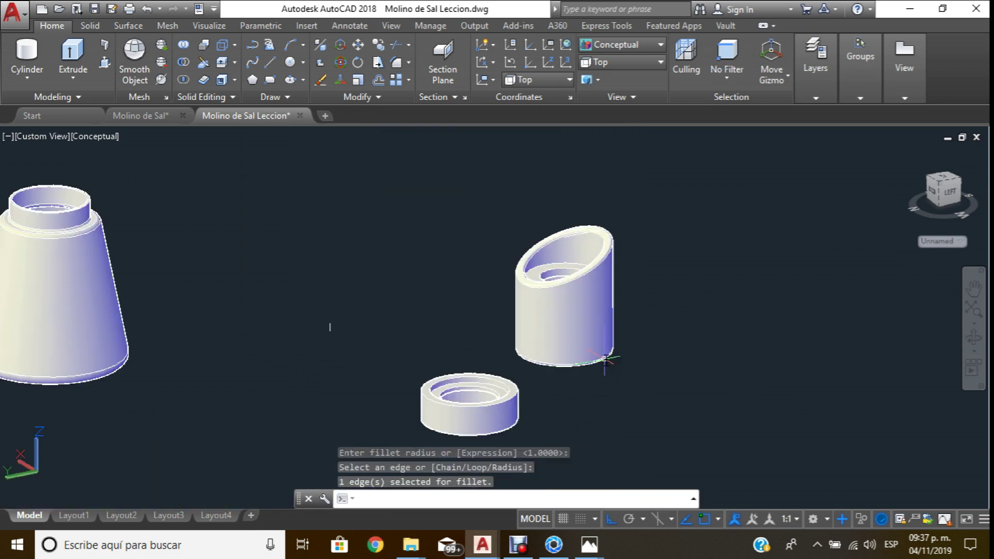
{"action": "scroll", "coordinate": [571, 391], "scroll_direction": "down", "scroll_amount": 1}
{"action": "scroll", "coordinate": [517, 401], "scroll_direction": "up", "scroll_amount": 2}
{"action": "scroll", "coordinate": [479, 399], "scroll_direction": "up", "scroll_amount": 3}
Round the ring's top edge and pan to view the fillet.
{"action": "key", "text": "Return"}
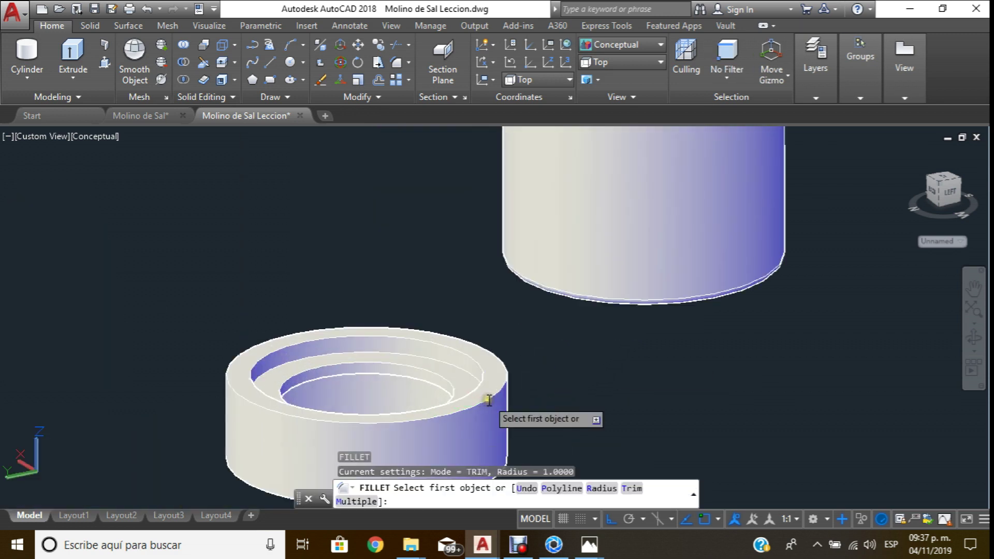
{"action": "left_click", "coordinate": [489, 399]}
{"action": "key", "text": "Return"}
{"action": "key", "text": "Return"}
{"action": "middle_click_drag", "start_coordinate": [482, 400], "coordinate": [515, 278]}
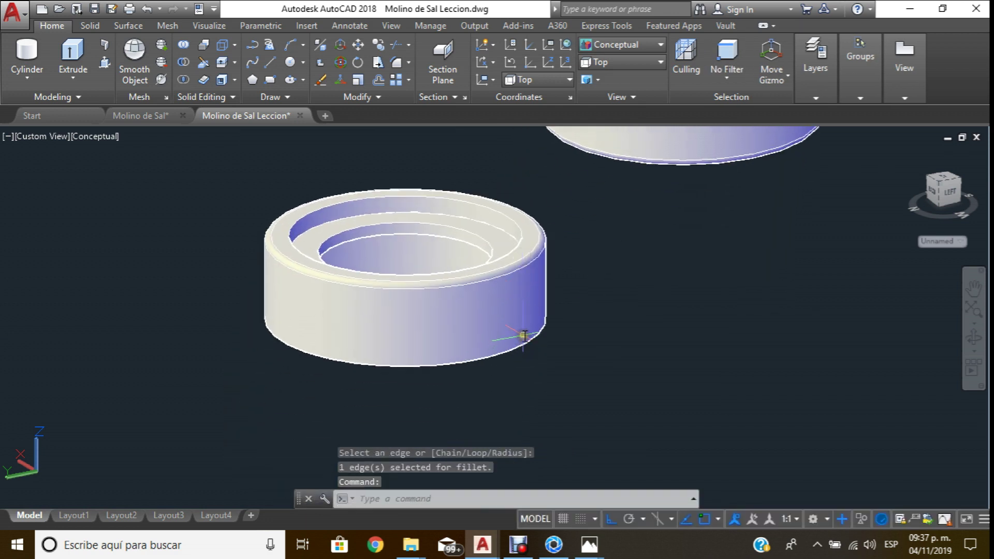
{"action": "middle_click_drag", "start_coordinate": [533, 315], "coordinate": [550, 359]}
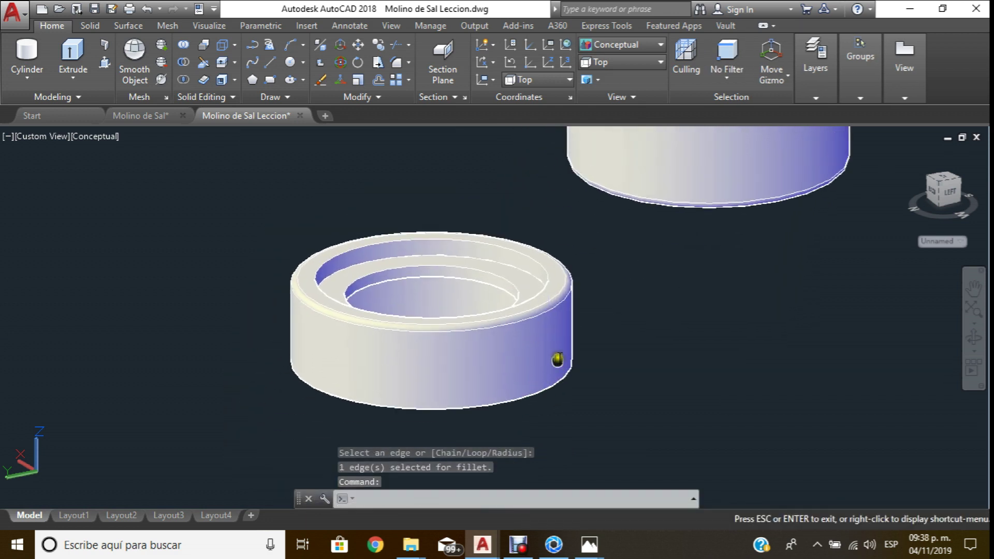
{"action": "mouse_move", "coordinate": [482, 545]}
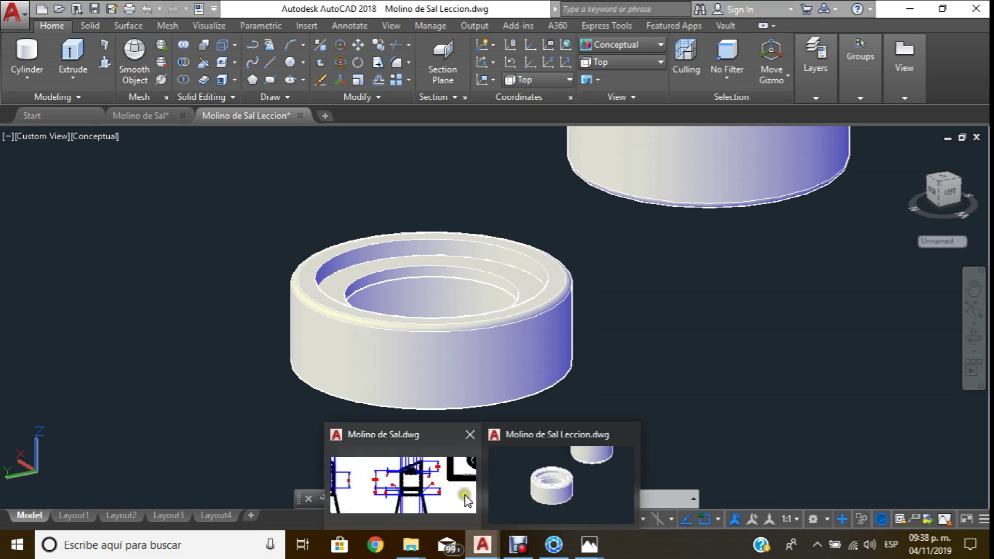
Switch to the Molino de Sal Leccion model and set 2D Wireframe display.
{"action": "left_click", "coordinate": [464, 495]}
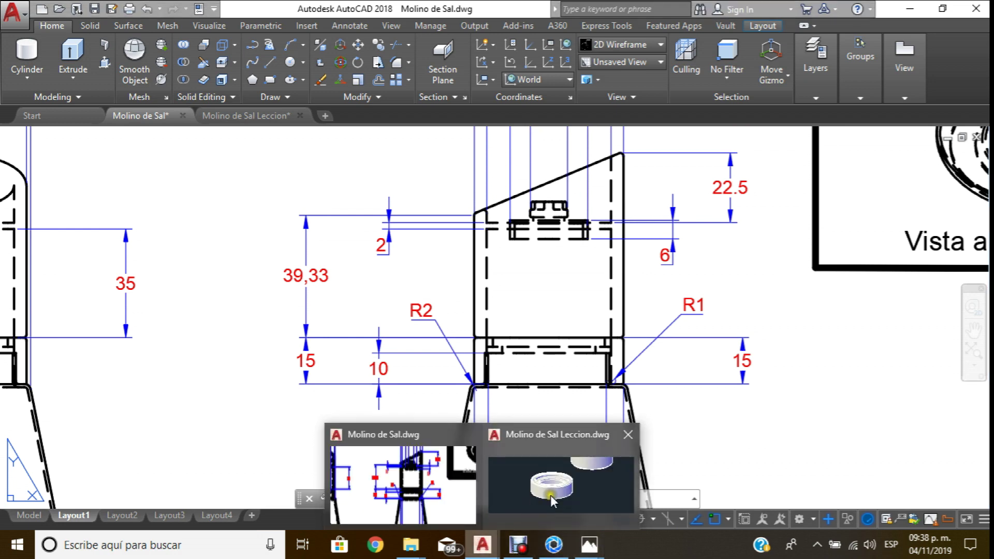
{"action": "left_click", "coordinate": [544, 492]}
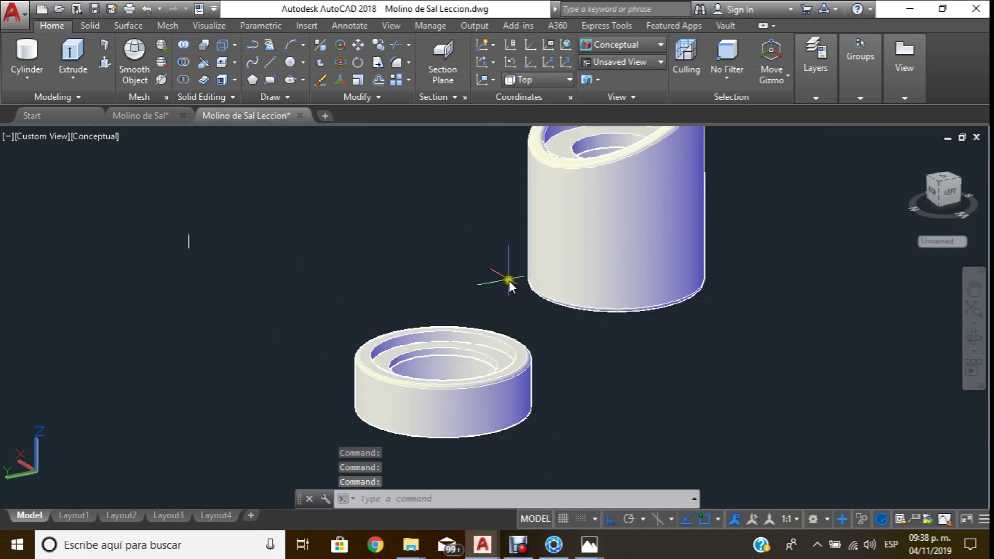
{"action": "left_click", "coordinate": [654, 46]}
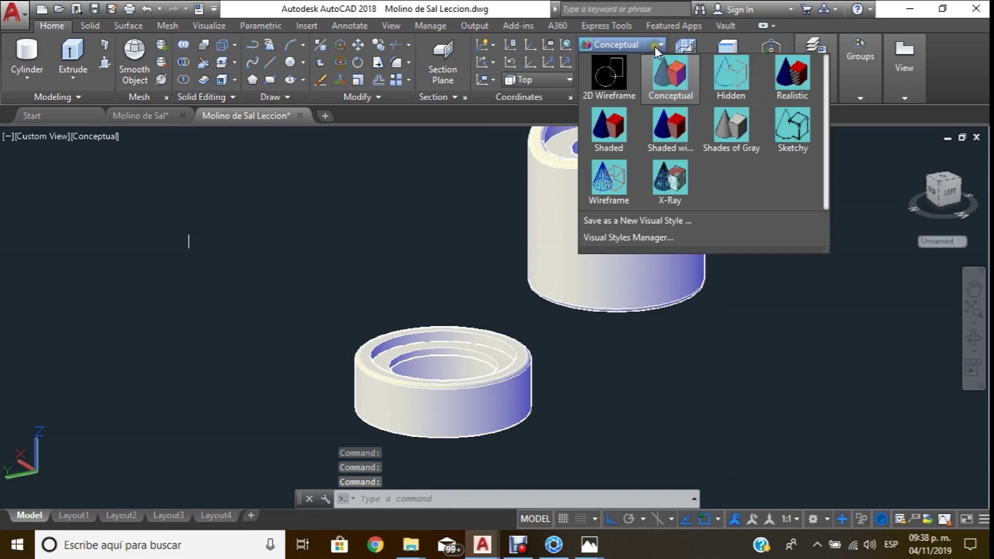
{"action": "left_click", "coordinate": [603, 79]}
3DMOVE the sloped-top cylinder's bottom centre onto the ring centre, then restore Conceptual shading.
{"action": "left_click", "coordinate": [347, 44]}
{"action": "left_click", "coordinate": [637, 337]}
{"action": "left_click", "coordinate": [597, 297]}
{"action": "key", "text": "Return"}
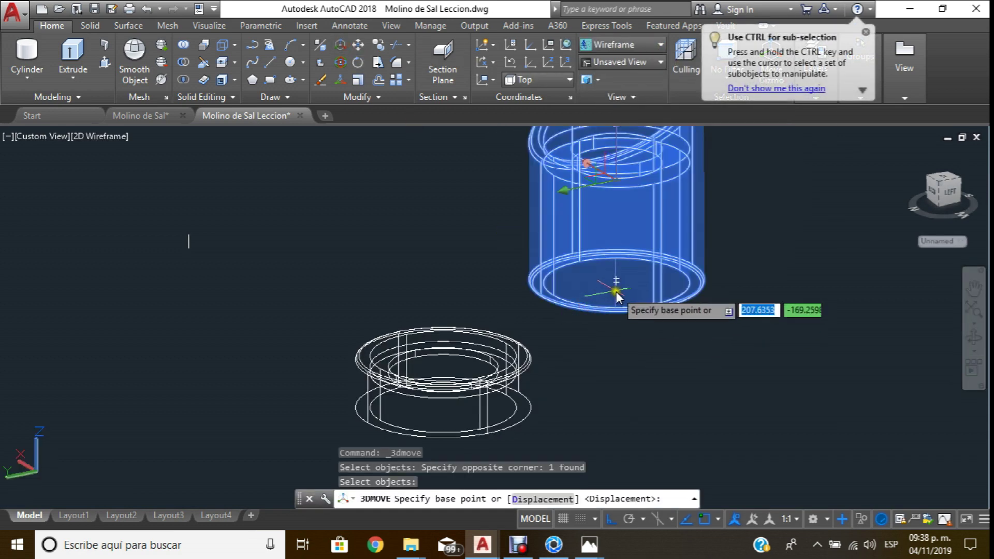
{"action": "left_click", "coordinate": [615, 281]}
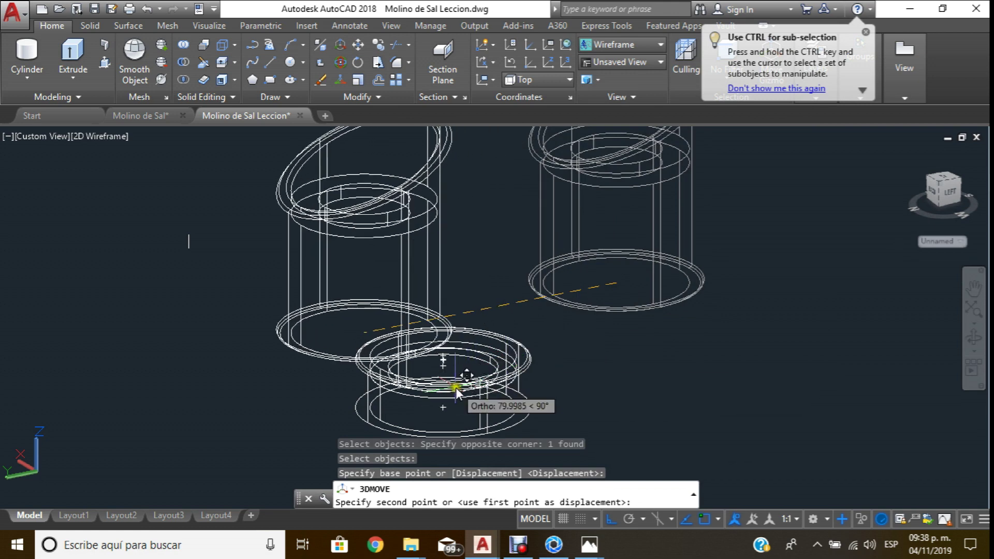
{"action": "scroll", "coordinate": [446, 382], "scroll_direction": "up", "scroll_amount": 3}
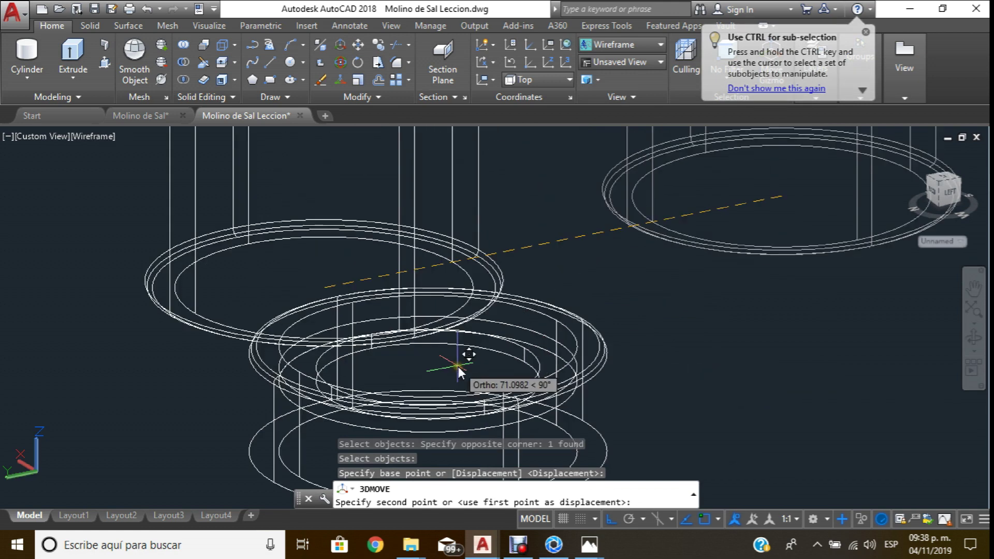
{"action": "left_click", "coordinate": [432, 352]}
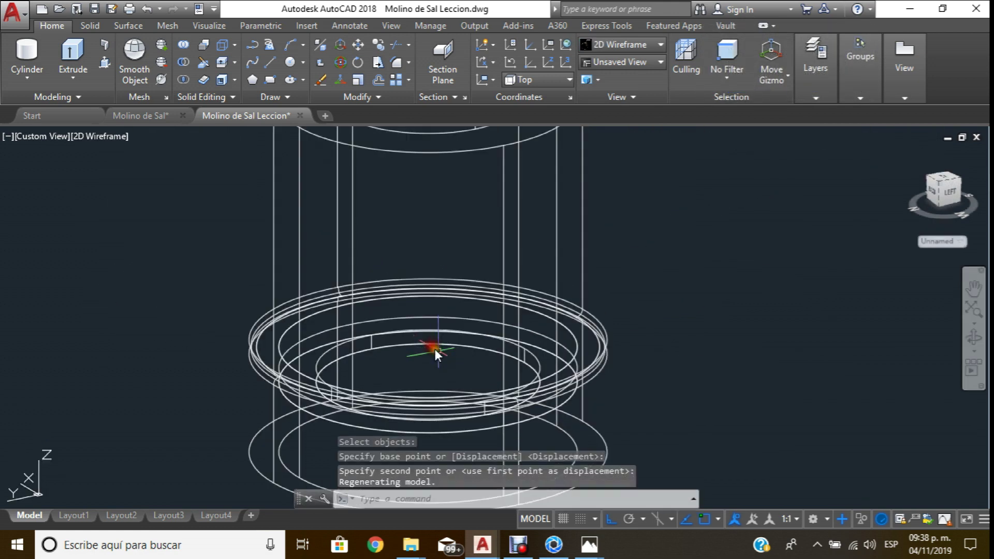
{"action": "scroll", "coordinate": [542, 296], "scroll_direction": "down", "scroll_amount": 3}
{"action": "left_click", "coordinate": [661, 46]}
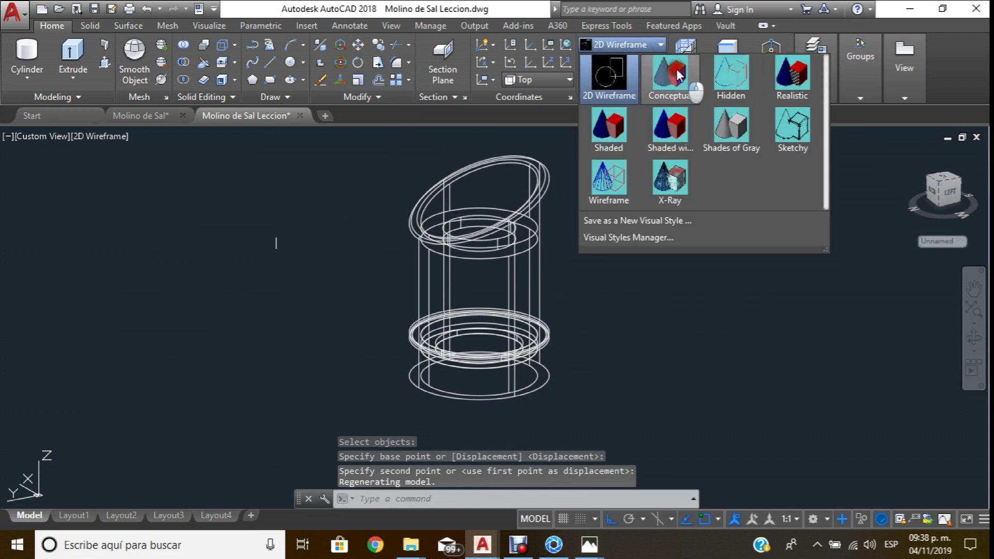
{"action": "left_click", "coordinate": [676, 69]}
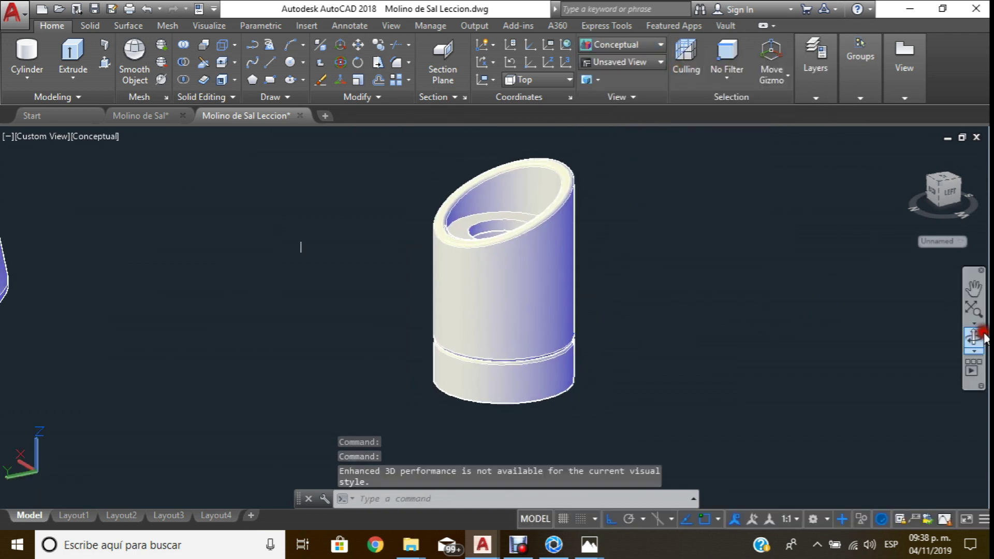
Orbit to the underside and window-select and delete the stray thin line.
{"action": "mouse_move", "coordinate": [660, 305]}
{"action": "middle_mouse_down", "text": "shift"}
{"action": "mouse_move", "coordinate": [577, 242]}
{"action": "mouse_move", "coordinate": [604, 255]}
{"action": "mouse_move", "coordinate": [614, 285]}
{"action": "mouse_move", "coordinate": [605, 302]}
{"action": "mouse_move", "coordinate": [626, 333]}
{"action": "mouse_move", "coordinate": [568, 354]}
{"action": "mouse_move", "coordinate": [530, 344]}
{"action": "middle_mouse_up", "text": "shift"}
{"action": "scroll", "coordinate": [606, 302], "scroll_direction": "down", "scroll_amount": 3}
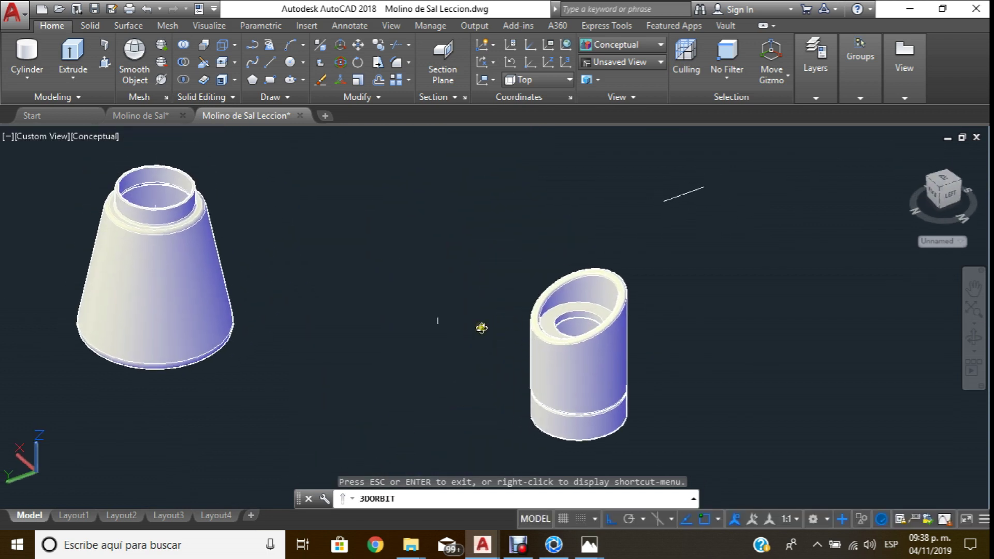
{"action": "left_click", "coordinate": [429, 288]}
{"action": "key", "text": "Delete"}
{"action": "left_click", "coordinate": [783, 190]}
{"action": "left_click", "coordinate": [573, 188]}
{"action": "key", "text": "Delete"}
Start a circle on the cylinder top, cancel it, and begin another circle beside the model.
{"action": "middle_click_drag", "start_coordinate": [580, 270], "coordinate": [561, 248], "text": "shift"}
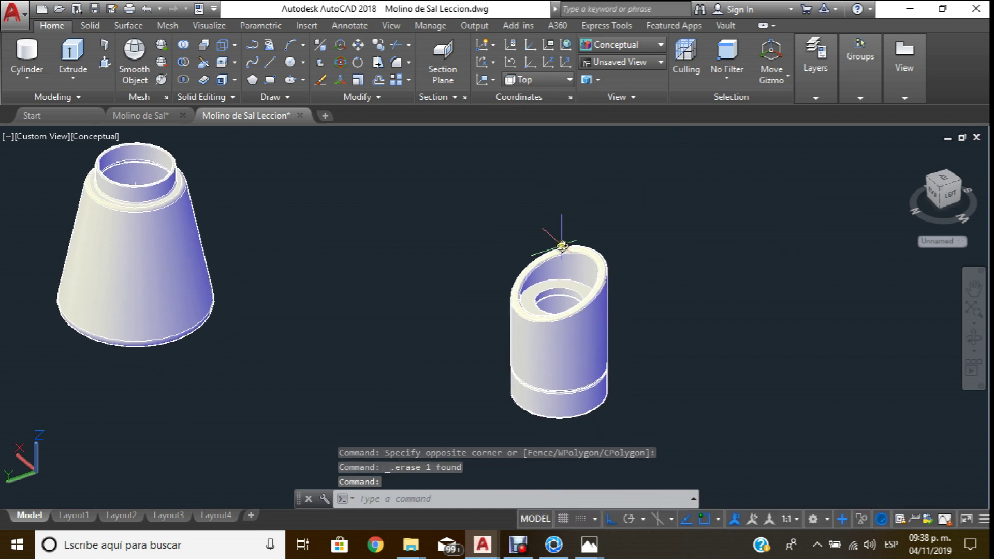
{"action": "scroll", "coordinate": [570, 280], "scroll_direction": "up", "scroll_amount": 5}
{"action": "scroll", "coordinate": [584, 268], "scroll_direction": "down", "scroll_amount": 4}
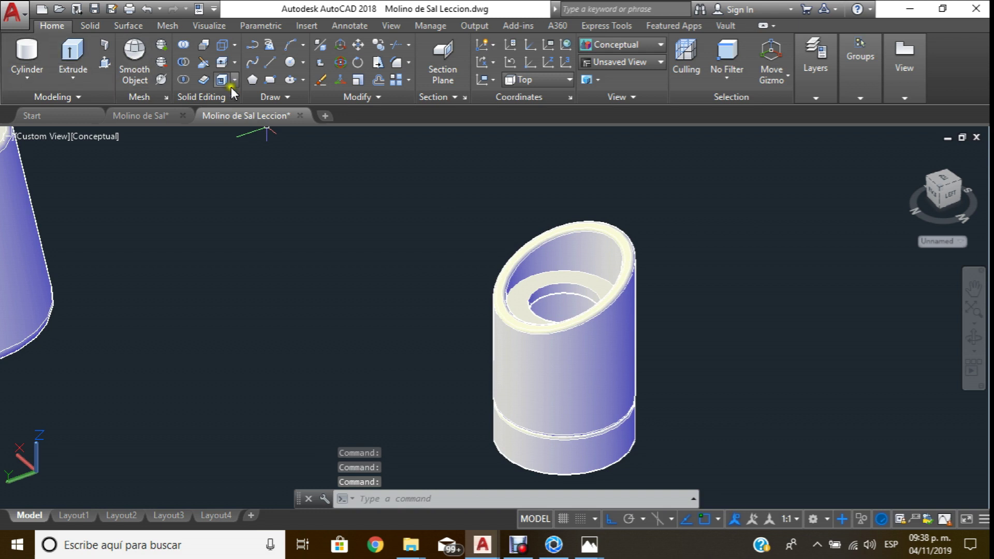
{"action": "left_click", "coordinate": [292, 64]}
{"action": "scroll", "coordinate": [563, 306], "scroll_direction": "down", "scroll_amount": 2}
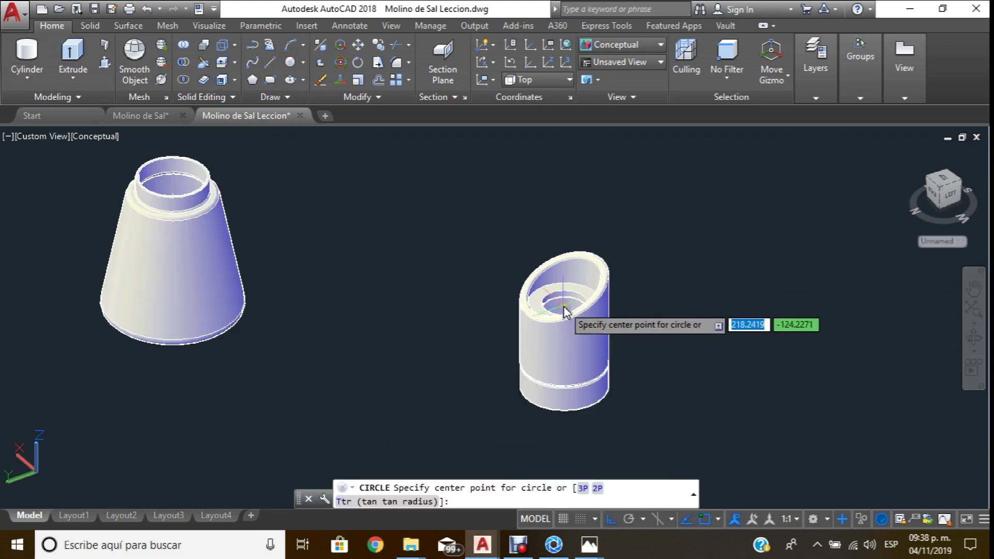
{"action": "scroll", "coordinate": [556, 315], "scroll_direction": "up", "scroll_amount": 3}
{"action": "left_click", "coordinate": [561, 299]}
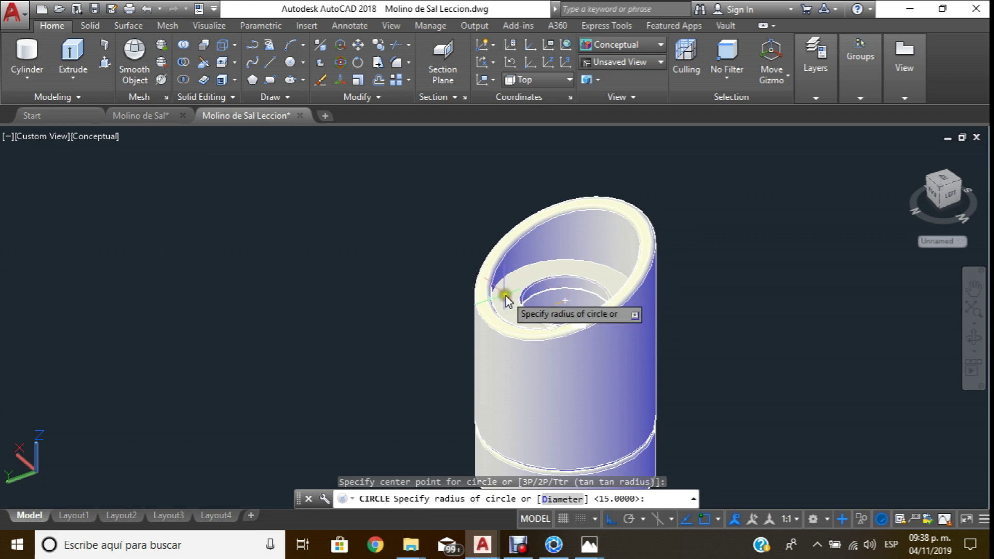
{"action": "key", "text": "Escape"}
{"action": "middle_click_drag", "start_coordinate": [492, 290], "coordinate": [480, 292], "text": "shift"}
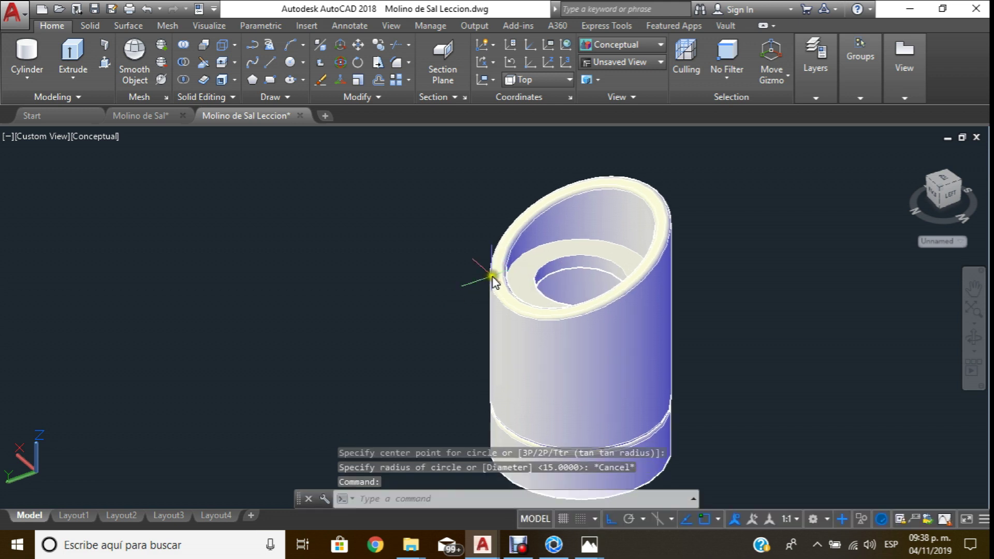
{"action": "scroll", "coordinate": [489, 282], "scroll_direction": "down", "scroll_amount": 2}
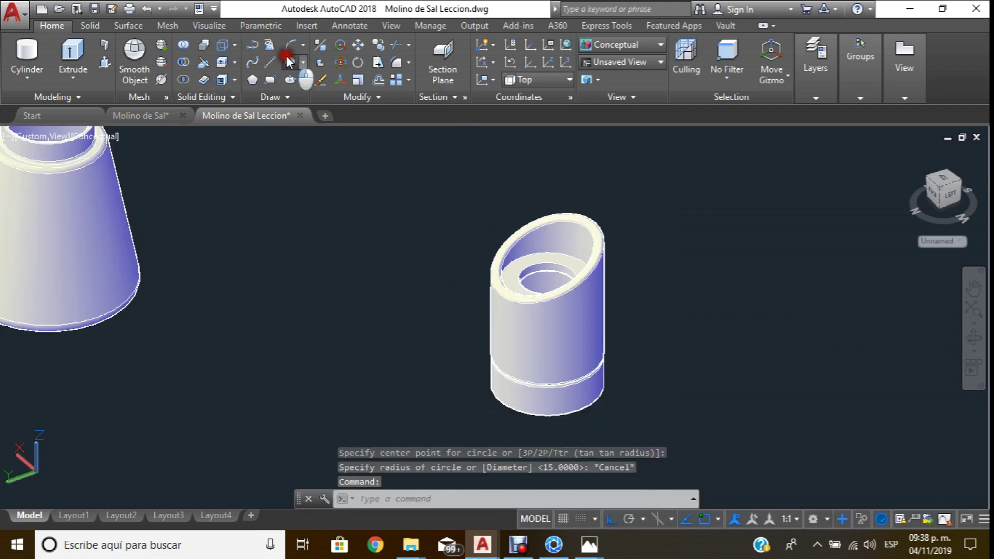
{"action": "left_click", "coordinate": [289, 62]}
{"action": "left_click", "coordinate": [311, 338]}
Create a 25-diameter, 2-high disc cylinder beside the grinder.
{"action": "key", "text": "Escape"}
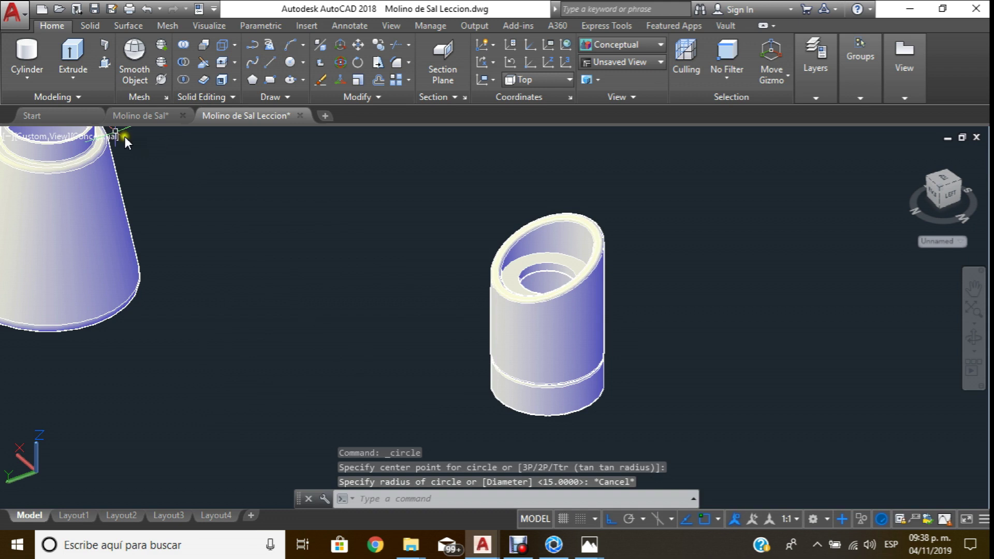
{"action": "left_click", "coordinate": [26, 52]}
{"action": "left_click", "coordinate": [302, 349]}
{"action": "type", "text": "d"}
{"action": "key", "text": "Return"}
{"action": "type", "text": "25"}
{"action": "key", "text": "Return"}
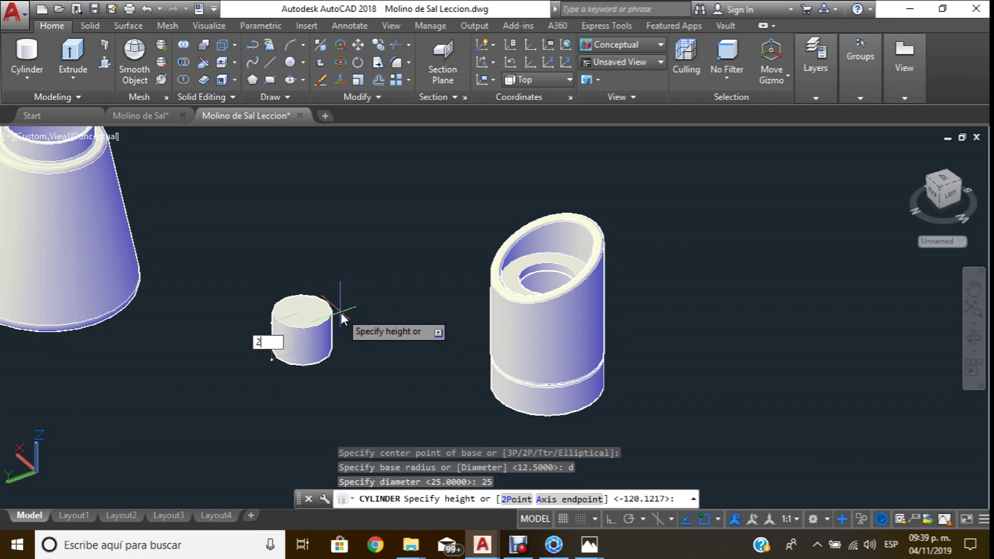
{"action": "key", "text": "Return"}
{"action": "scroll", "coordinate": [340, 310], "scroll_direction": "up", "scroll_amount": 1}
{"action": "scroll", "coordinate": [383, 259], "scroll_direction": "up", "scroll_amount": 2}
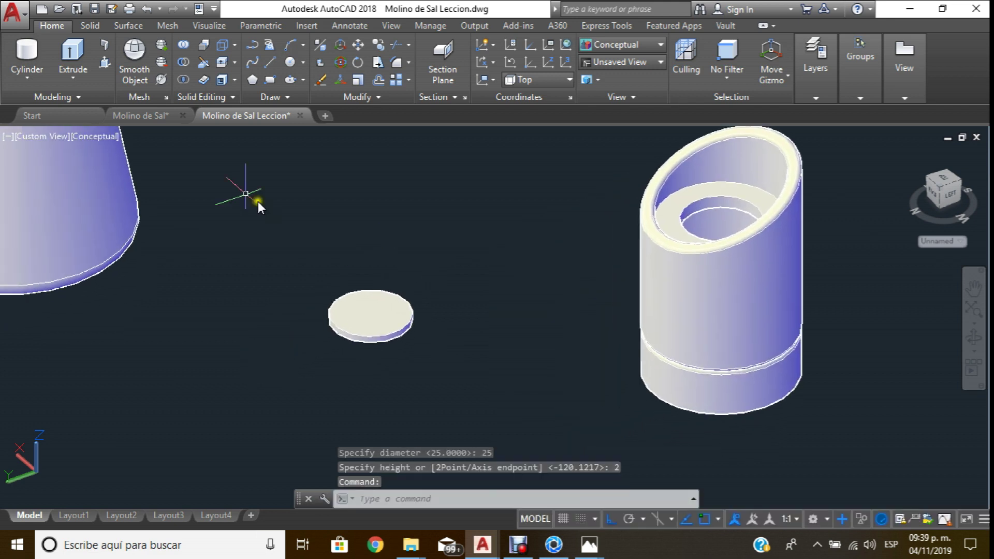
Add a 30-diameter, 2-high disc centred on the first disc's top face.
{"action": "left_click", "coordinate": [27, 48]}
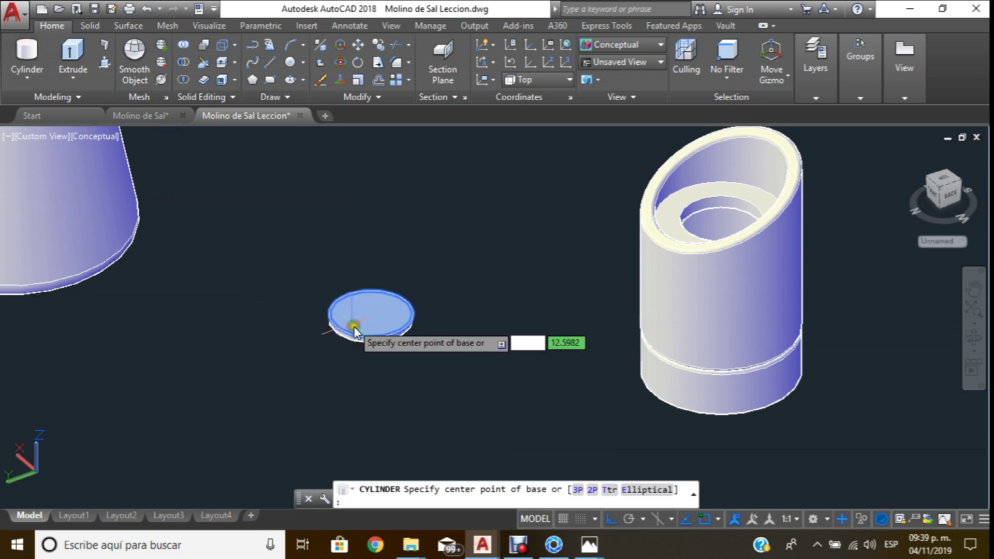
{"action": "left_click", "coordinate": [371, 309]}
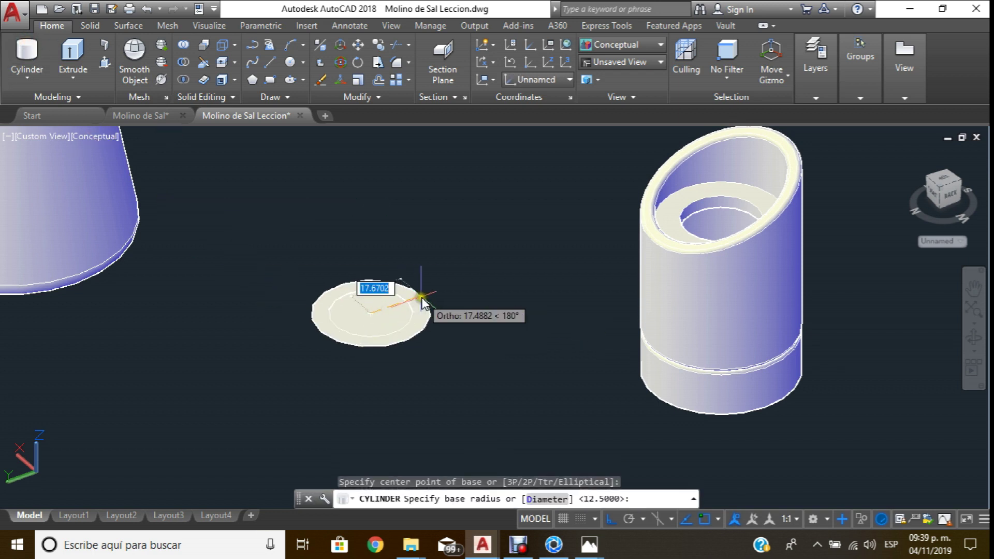
{"action": "type", "text": "d"}
{"action": "key", "text": "Return"}
{"action": "type", "text": "30"}
{"action": "key", "text": "Return"}
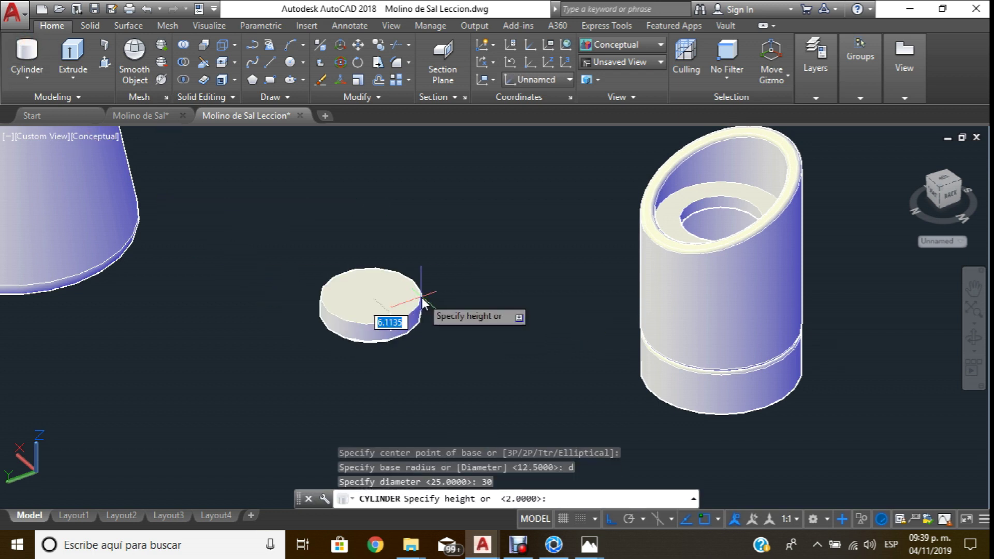
{"action": "type", "text": "2"}
{"action": "key", "text": "Return"}
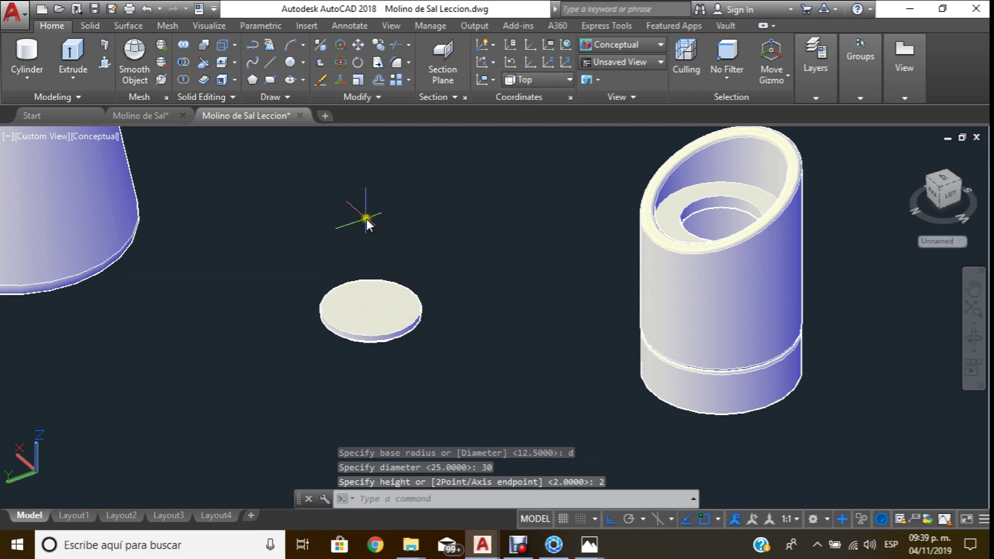
{"action": "scroll", "coordinate": [344, 246], "scroll_direction": "up", "scroll_amount": 2}
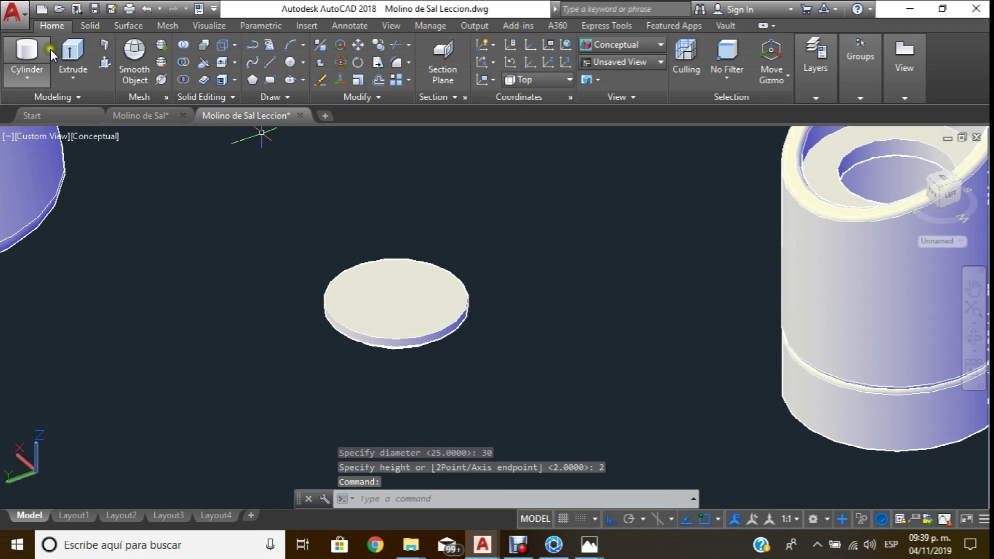
Create a 25-diameter cylinder 6 units tall below the first disc.
{"action": "left_click", "coordinate": [31, 51]}
{"action": "scroll", "coordinate": [437, 302], "scroll_direction": "down", "scroll_amount": 2}
{"action": "left_click", "coordinate": [469, 372]}
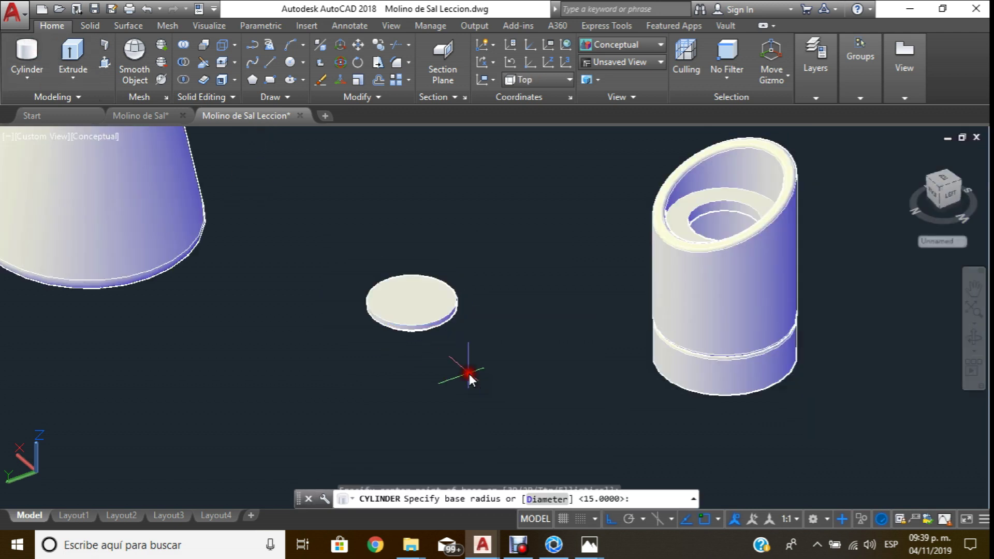
{"action": "type", "text": "d"}
{"action": "key", "text": "Return"}
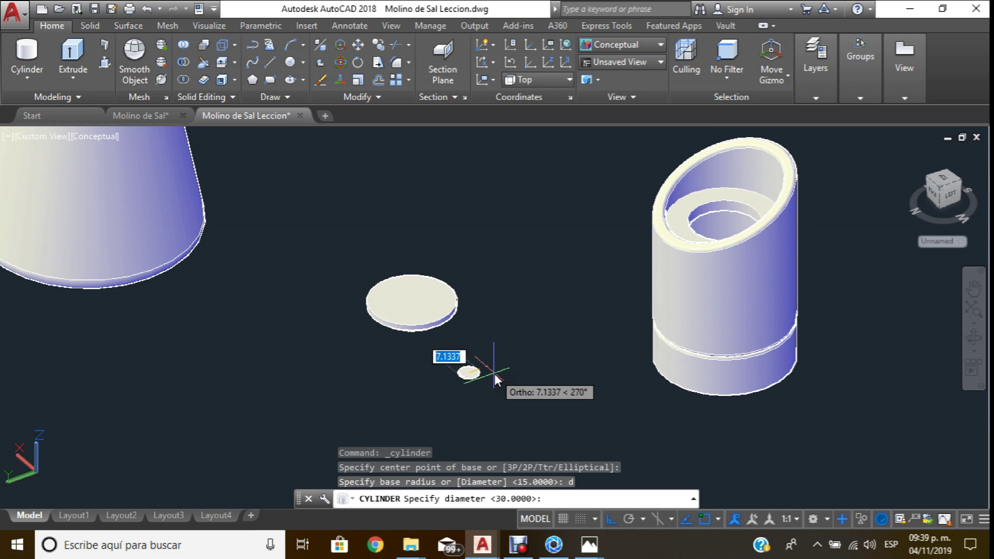
{"action": "type", "text": "5"}
{"action": "key", "text": "Return"}
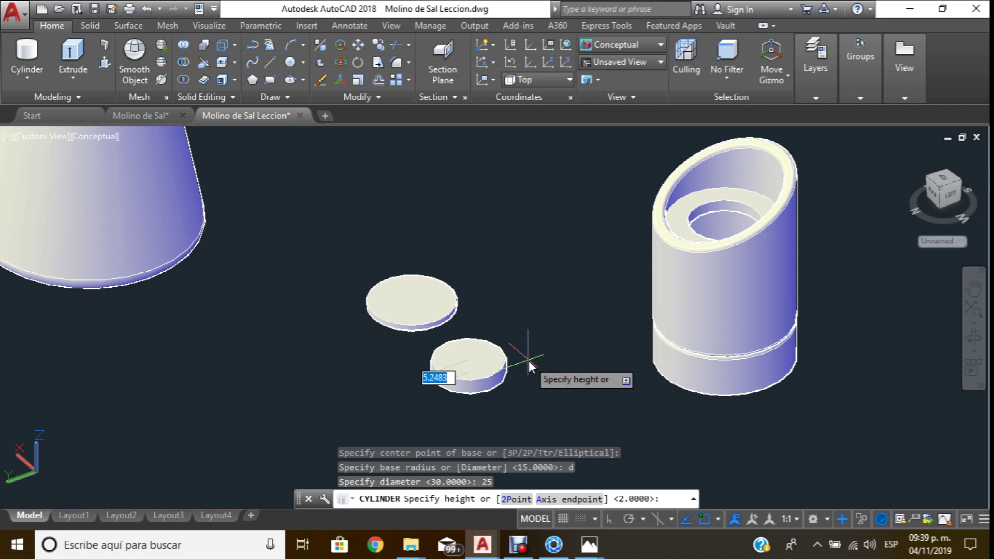
{"action": "type", "text": "6"}
{"action": "key", "text": "Return"}
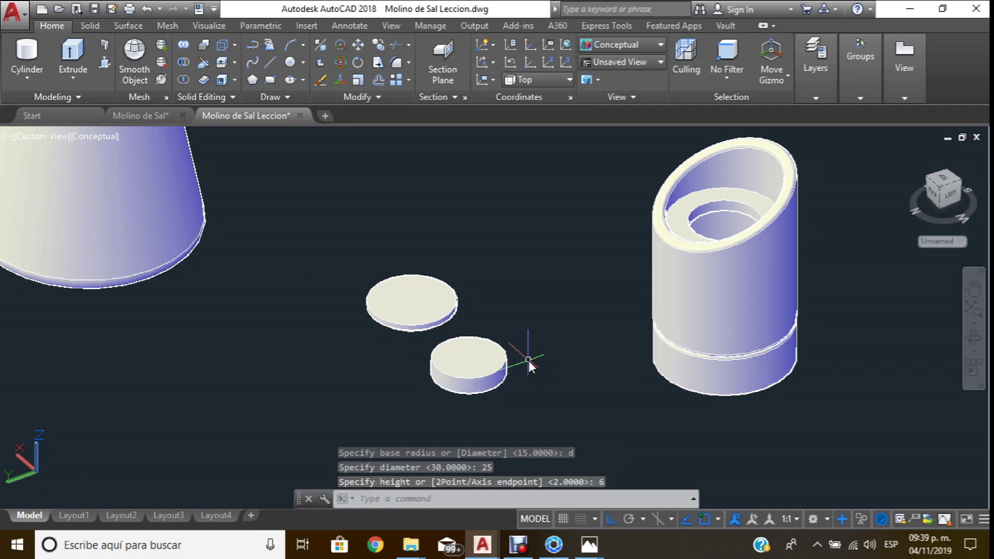
{"action": "scroll", "coordinate": [525, 359], "scroll_direction": "up", "scroll_amount": 2}
{"action": "scroll", "coordinate": [515, 357], "scroll_direction": "up", "scroll_amount": 2}
{"action": "middle_click_drag", "start_coordinate": [512, 354], "coordinate": [515, 343]}
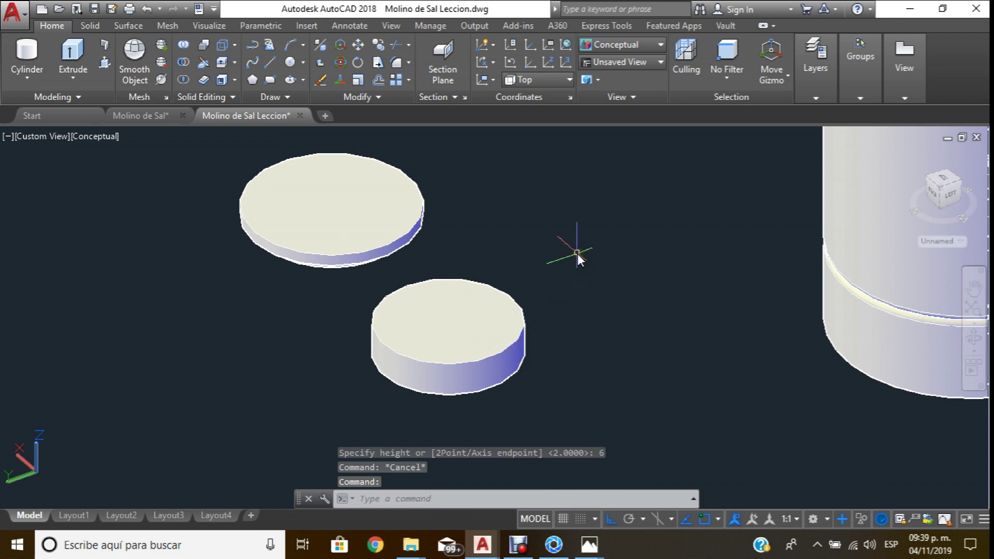
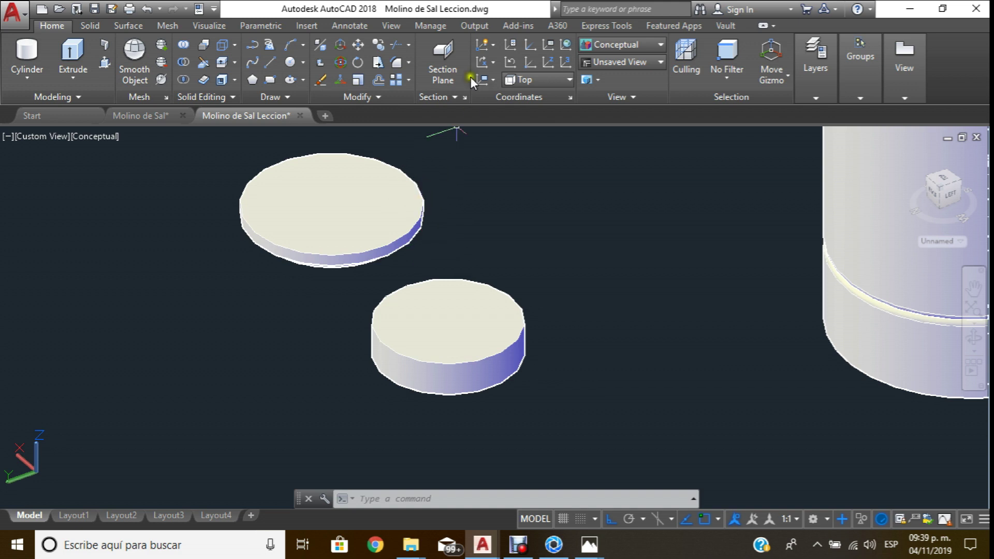
Switch the visual style from Conceptual to 2D Wireframe, cancelling a started line.
{"action": "left_click", "coordinate": [661, 45]}
{"action": "left_click", "coordinate": [608, 78]}
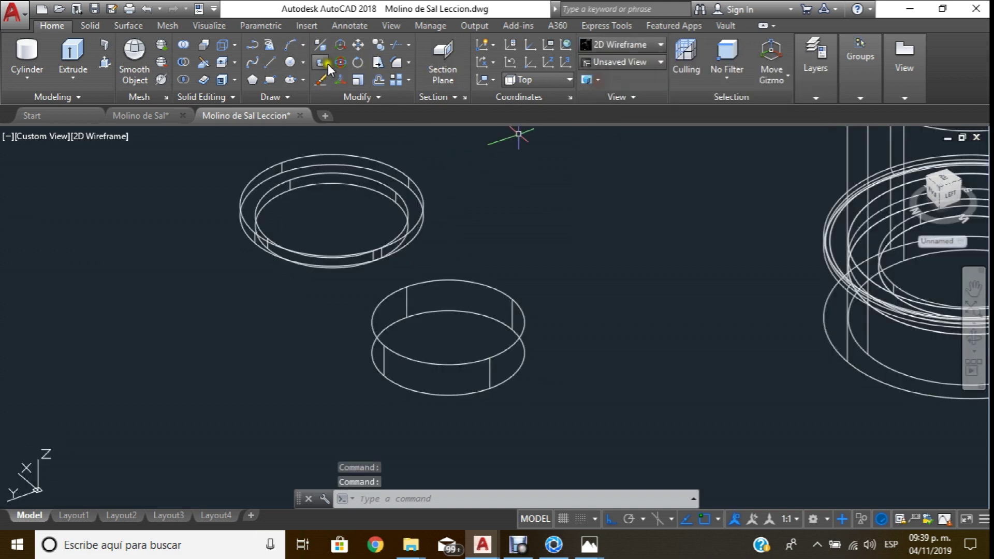
{"action": "left_click", "coordinate": [271, 59]}
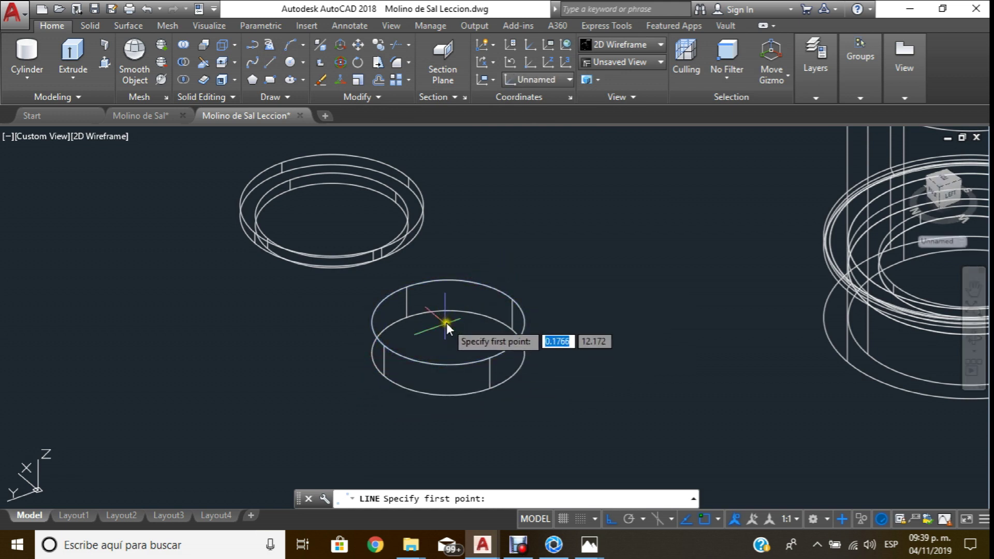
{"action": "left_click", "coordinate": [271, 60]}
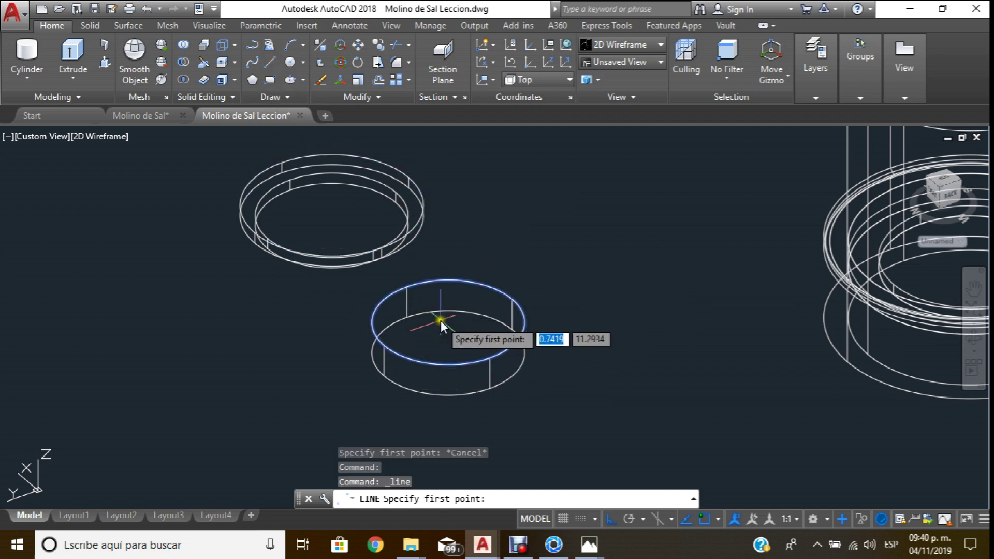
{"action": "scroll", "coordinate": [586, 286], "scroll_direction": "up", "scroll_amount": 2}
{"action": "scroll", "coordinate": [670, 280], "scroll_direction": "up", "scroll_amount": 2}
{"action": "scroll", "coordinate": [380, 333], "scroll_direction": "down", "scroll_amount": 4}
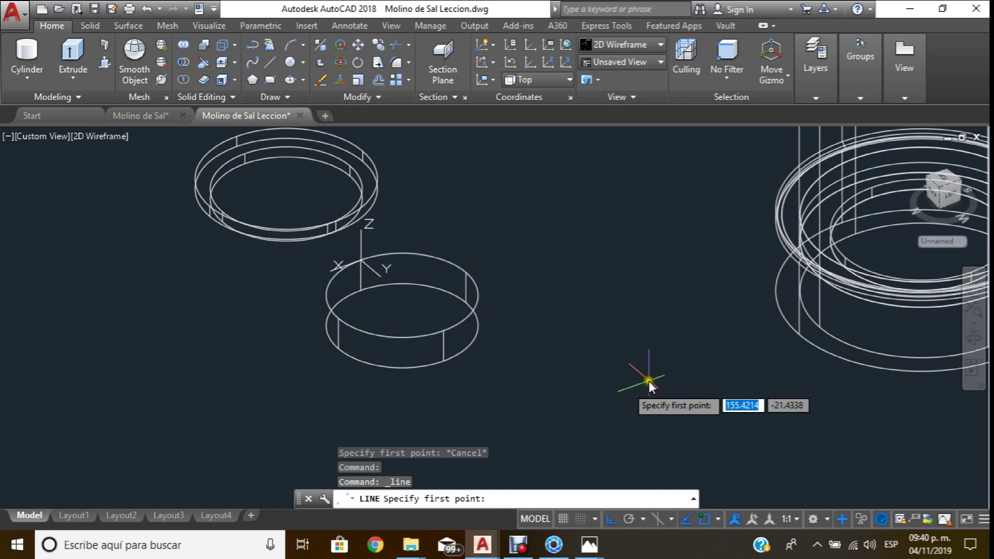
{"action": "key", "text": "Escape"}
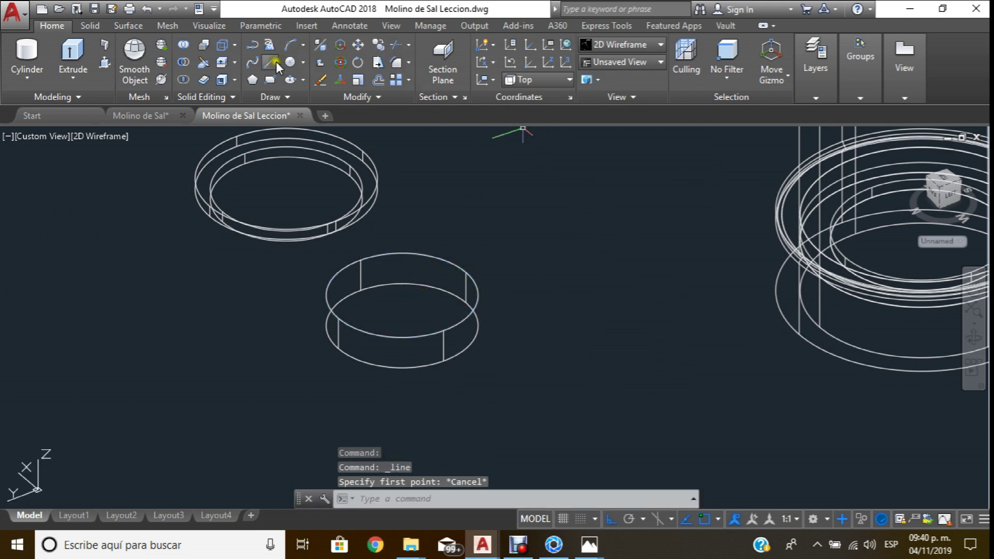
Set the UCS from Top back to World.
{"action": "left_click", "coordinate": [270, 62]}
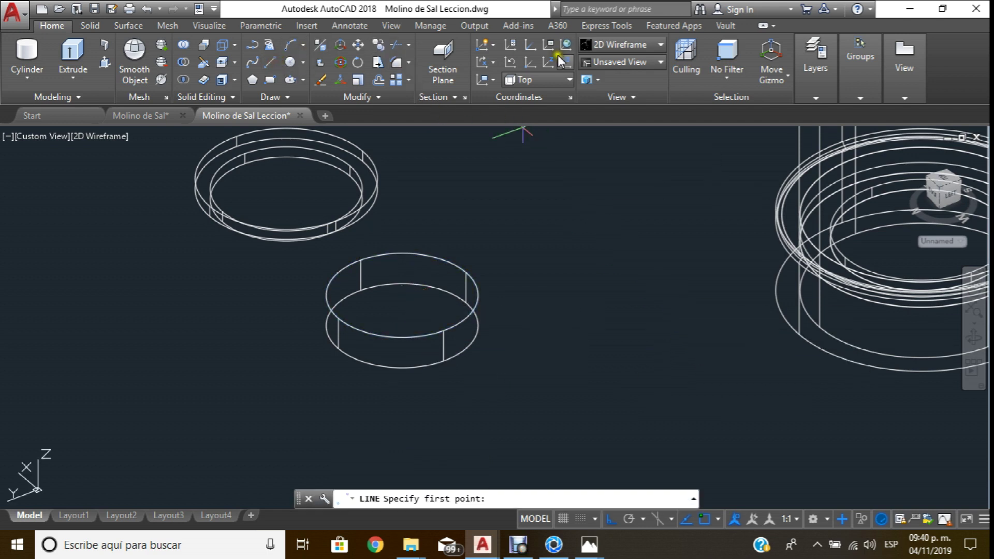
{"action": "left_click", "coordinate": [538, 79]}
{"action": "left_click", "coordinate": [541, 95]}
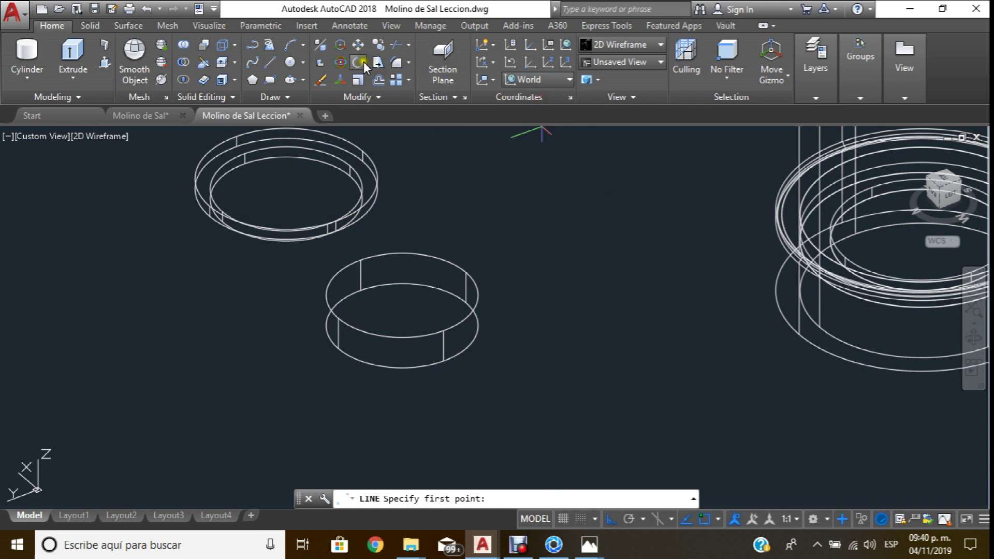
Draw a 12.5-long line below the short cylinder.
{"action": "left_click", "coordinate": [271, 62]}
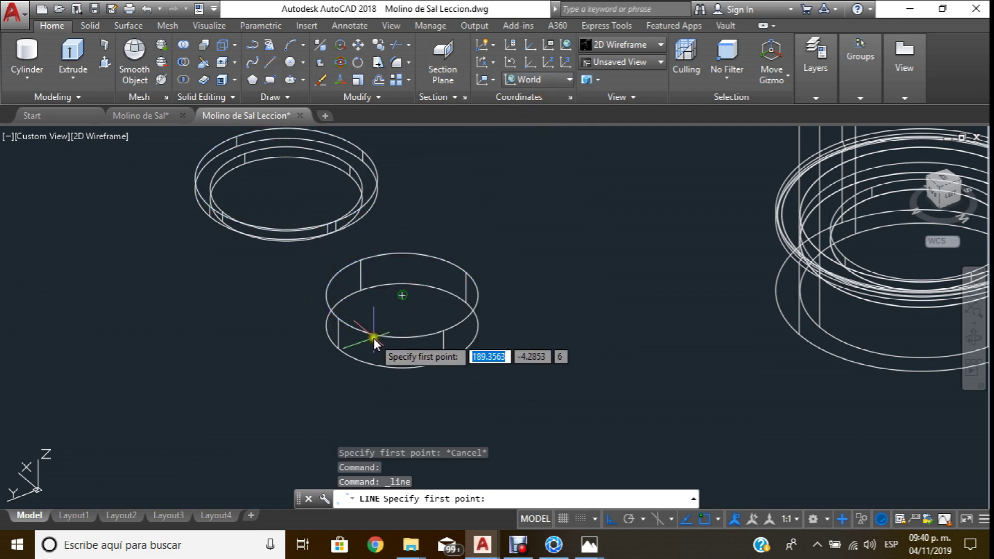
{"action": "scroll", "coordinate": [476, 287], "scroll_direction": "down", "scroll_amount": 2}
{"action": "scroll", "coordinate": [477, 295], "scroll_direction": "down", "scroll_amount": 3}
{"action": "scroll", "coordinate": [477, 296], "scroll_direction": "up", "scroll_amount": 4}
{"action": "left_click", "coordinate": [492, 414]}
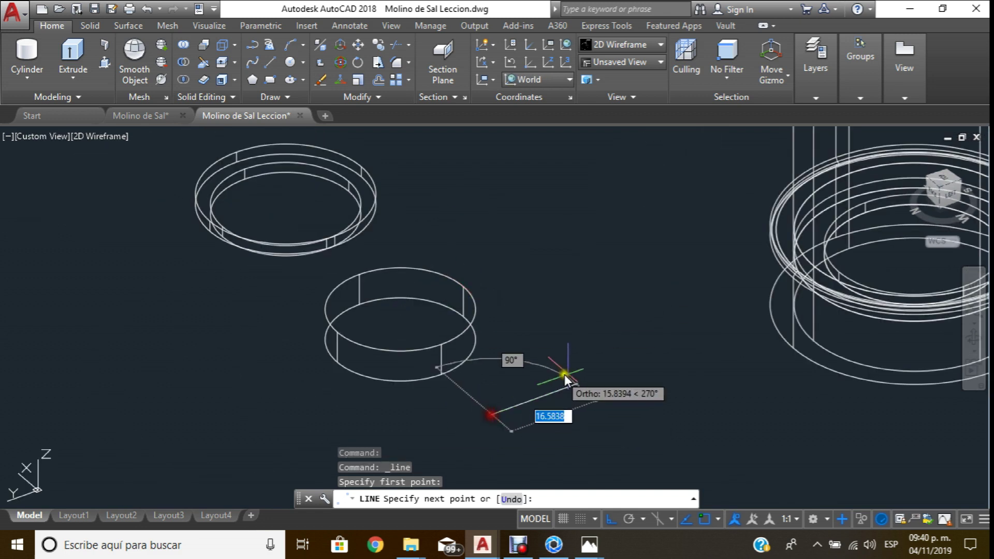
{"action": "type", "text": "12.5"}
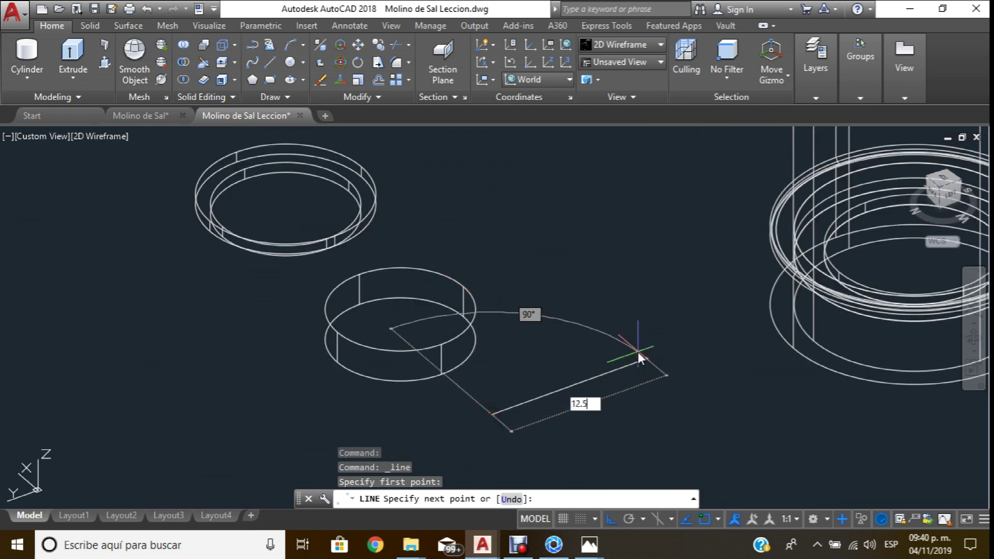
{"action": "key", "text": "Return"}
{"action": "key", "text": "Escape"}
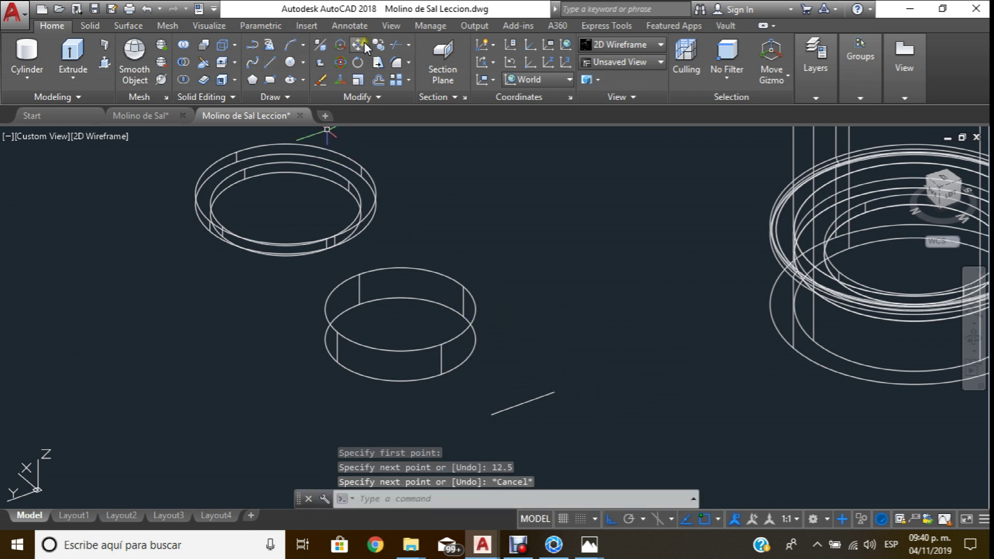
Move the 12.5 line onto the short cylinder's top face, starting at its centre.
{"action": "left_click", "coordinate": [364, 43]}
{"action": "left_click", "coordinate": [651, 391]}
{"action": "left_click", "coordinate": [522, 419]}
{"action": "key", "text": "Return"}
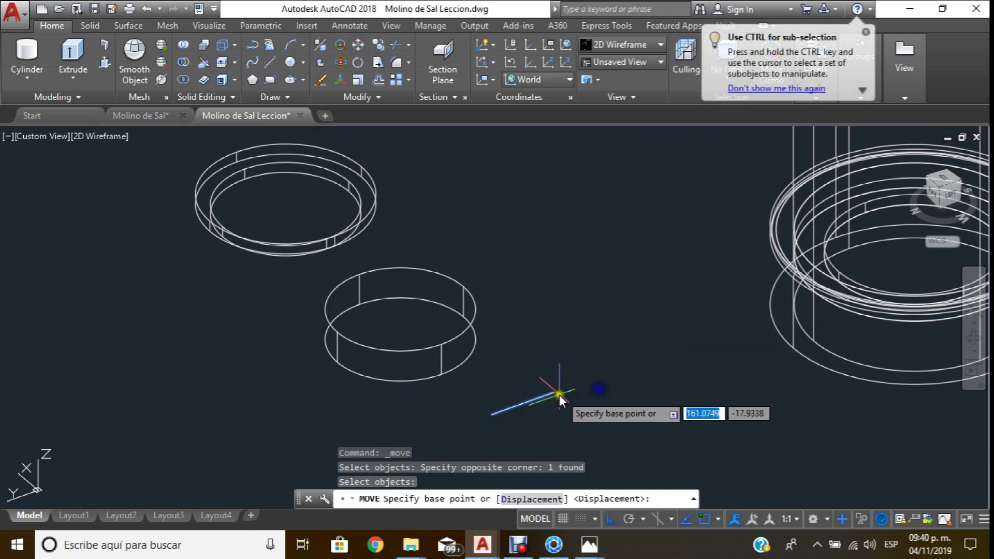
{"action": "left_click", "coordinate": [571, 390]}
{"action": "left_click", "coordinate": [398, 309]}
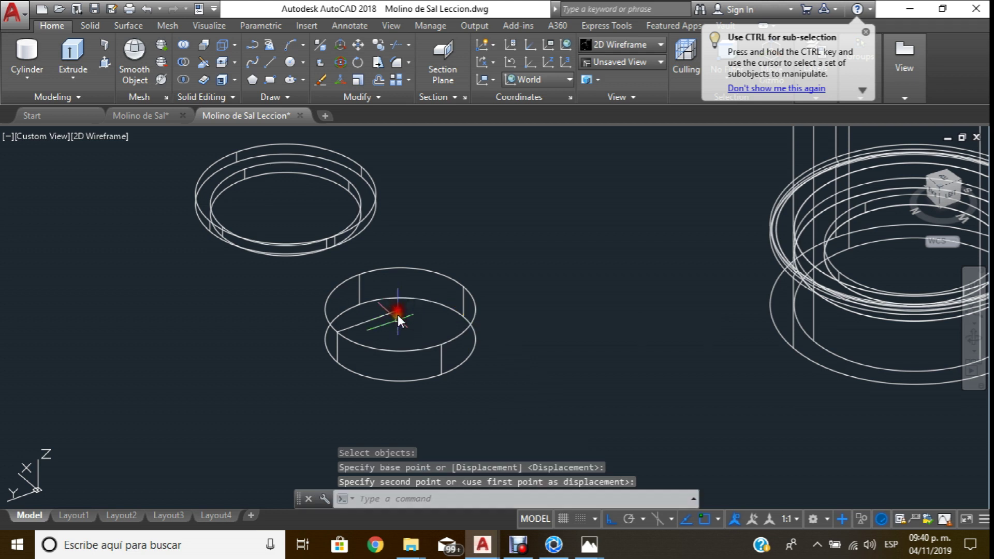
{"action": "middle_click_drag", "start_coordinate": [531, 311], "coordinate": [580, 311]}
{"action": "scroll", "coordinate": [362, 394], "scroll_direction": "up", "scroll_amount": 2}
{"action": "key", "text": "Escape"}
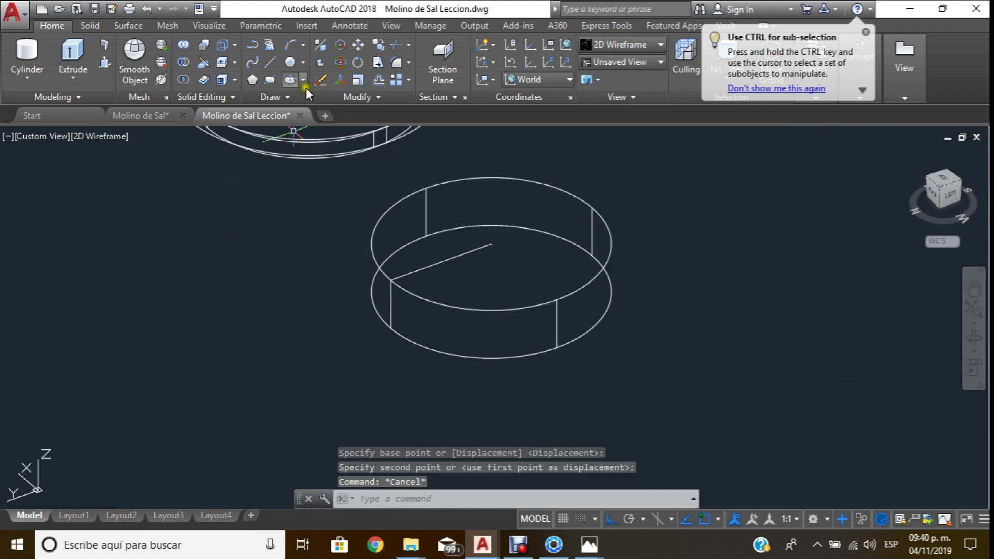
Draw a line from the first line's end down to the cylinder's lower rim.
{"action": "left_click", "coordinate": [270, 62]}
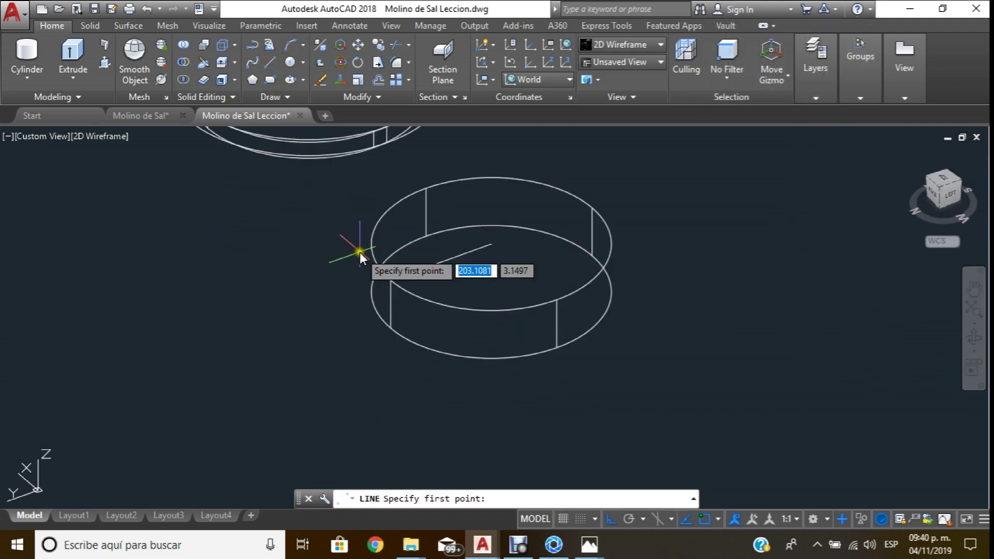
{"action": "left_click", "coordinate": [392, 284]}
{"action": "left_click", "coordinate": [392, 327]}
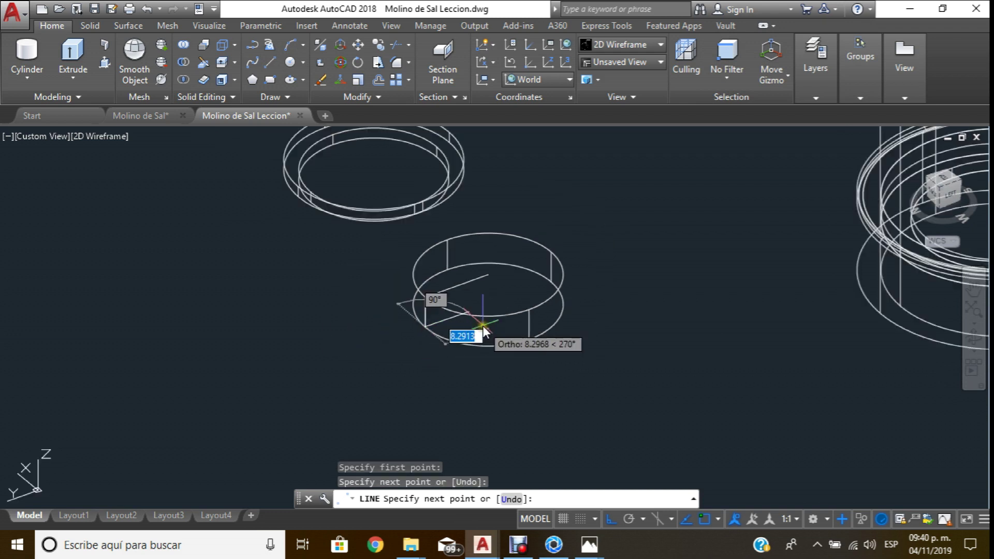
{"action": "scroll", "coordinate": [482, 325], "scroll_direction": "down", "scroll_amount": 2}
{"action": "key", "text": "Escape"}
{"action": "scroll", "coordinate": [418, 238], "scroll_direction": "down", "scroll_amount": 1}
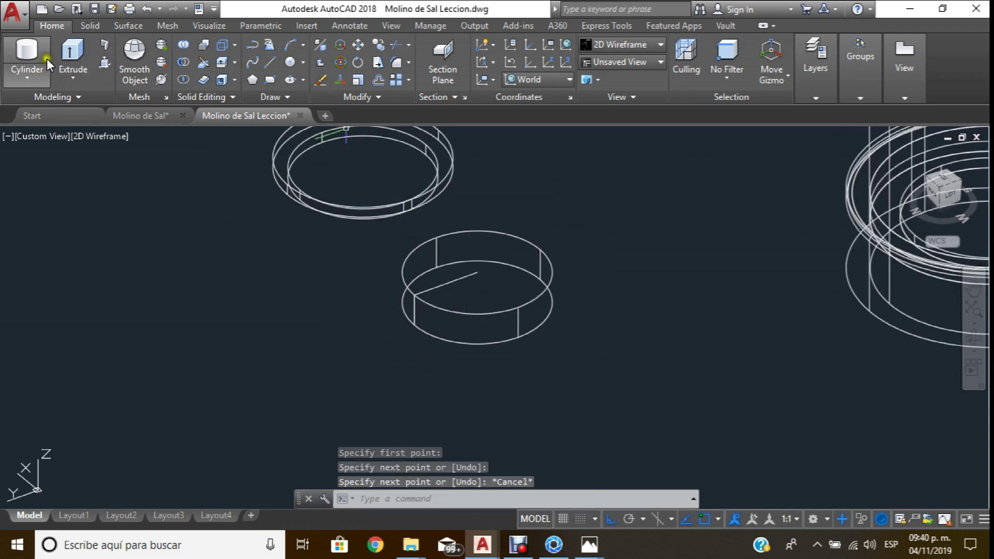
Create a diameter-6 cylinder centred on the line's outer end.
{"action": "left_click", "coordinate": [30, 49]}
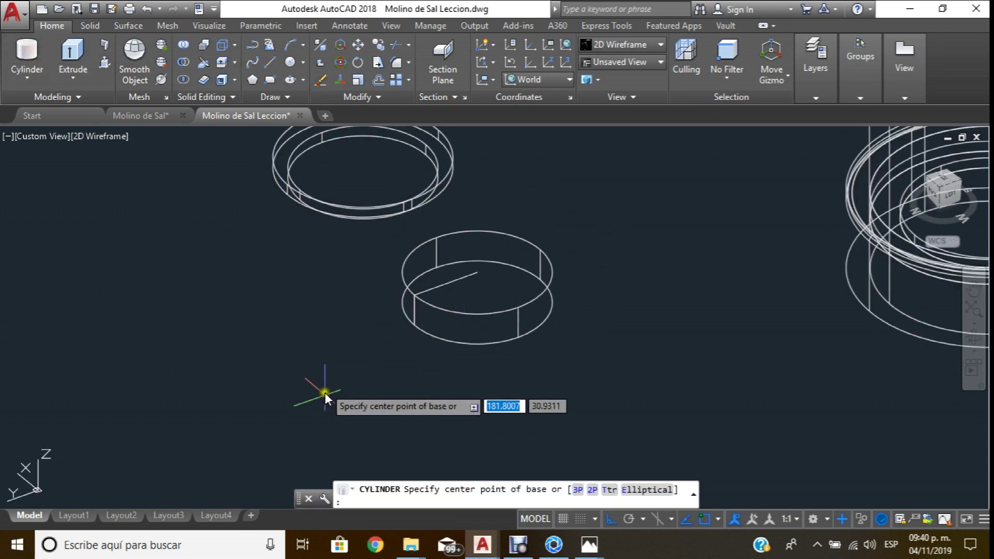
{"action": "left_click", "coordinate": [415, 297]}
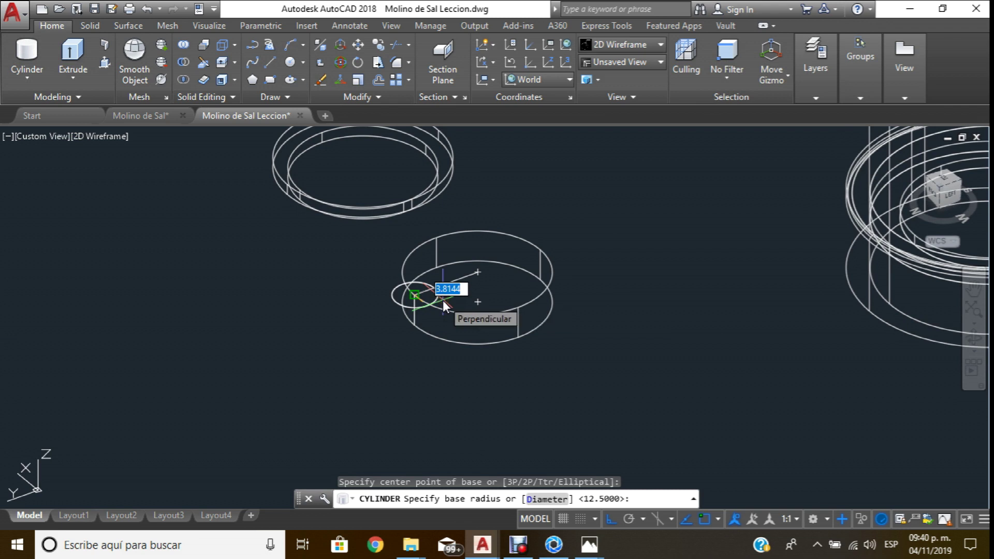
{"action": "type", "text": "d"}
{"action": "key", "text": "Return"}
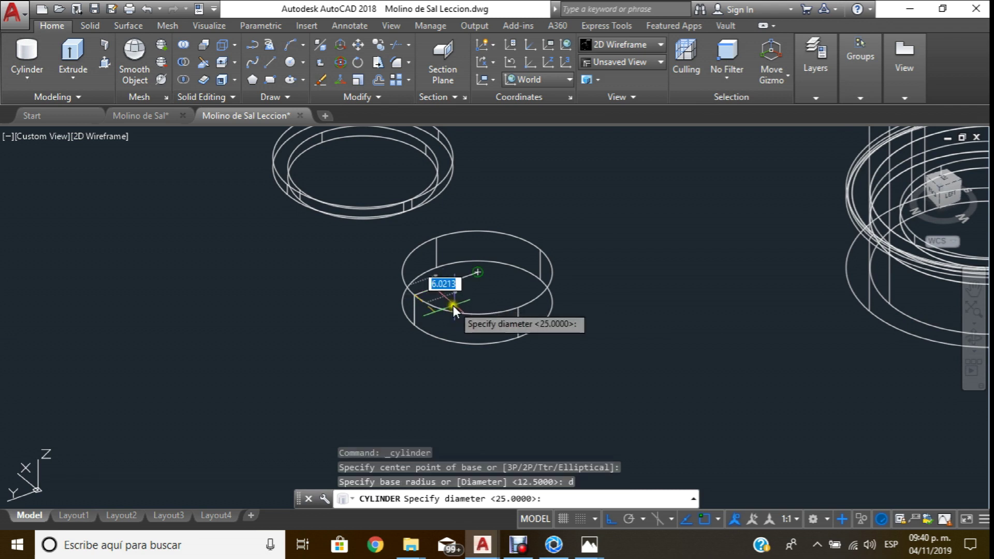
{"action": "type", "text": "6"}
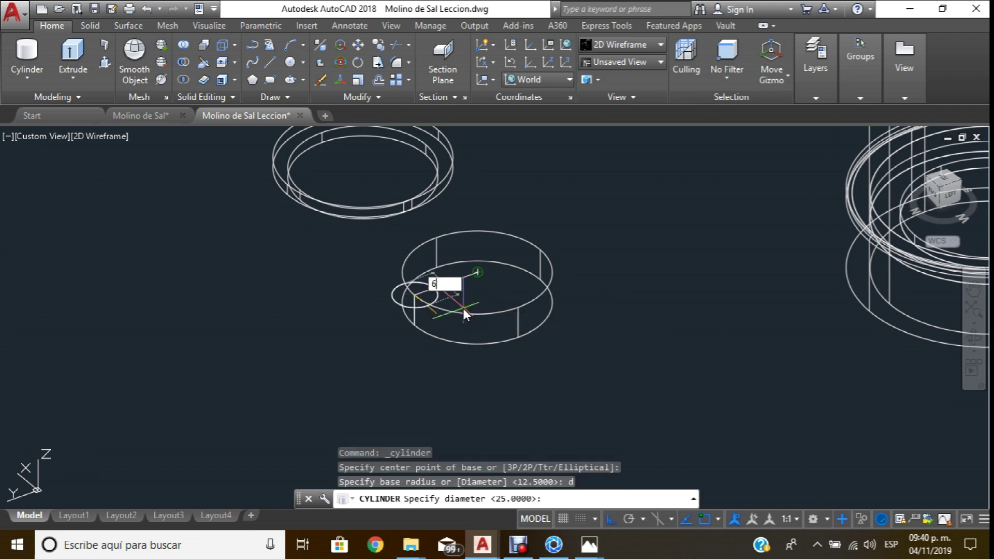
{"action": "key", "text": "Return"}
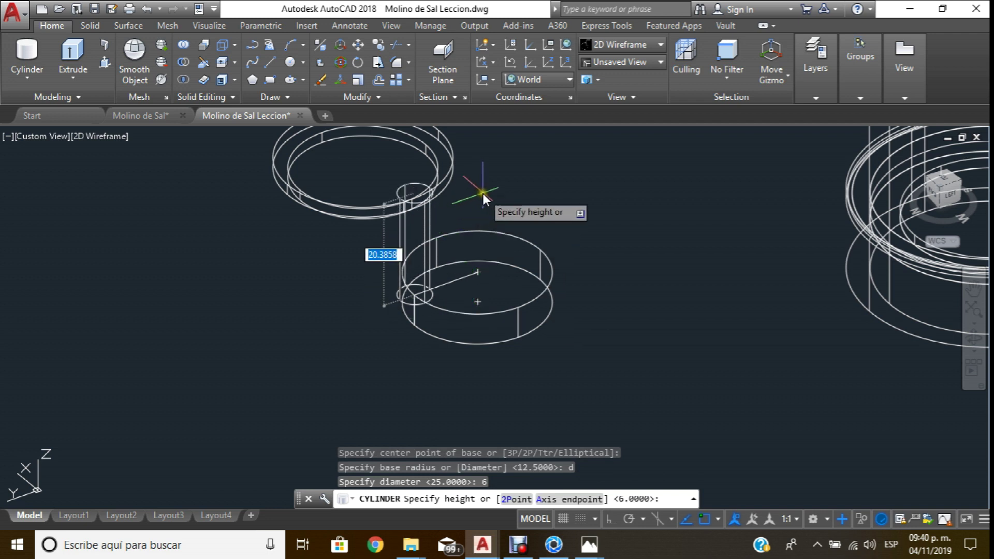
{"action": "left_click", "coordinate": [483, 197]}
{"action": "scroll", "coordinate": [445, 331], "scroll_direction": "up", "scroll_amount": 4}
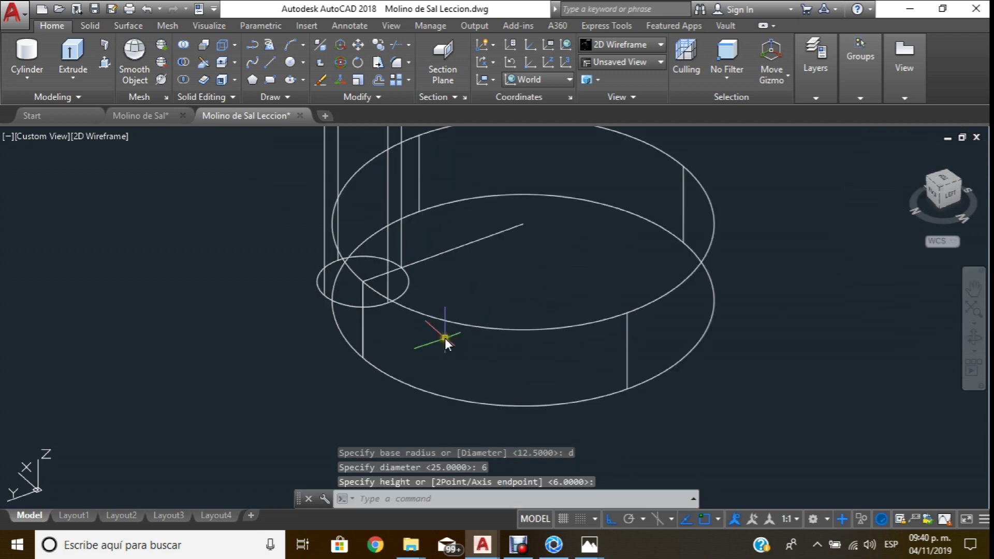
{"action": "key", "text": "Escape"}
Move the slim cylinder down to the short cylinder's base.
{"action": "left_click", "coordinate": [353, 44]}
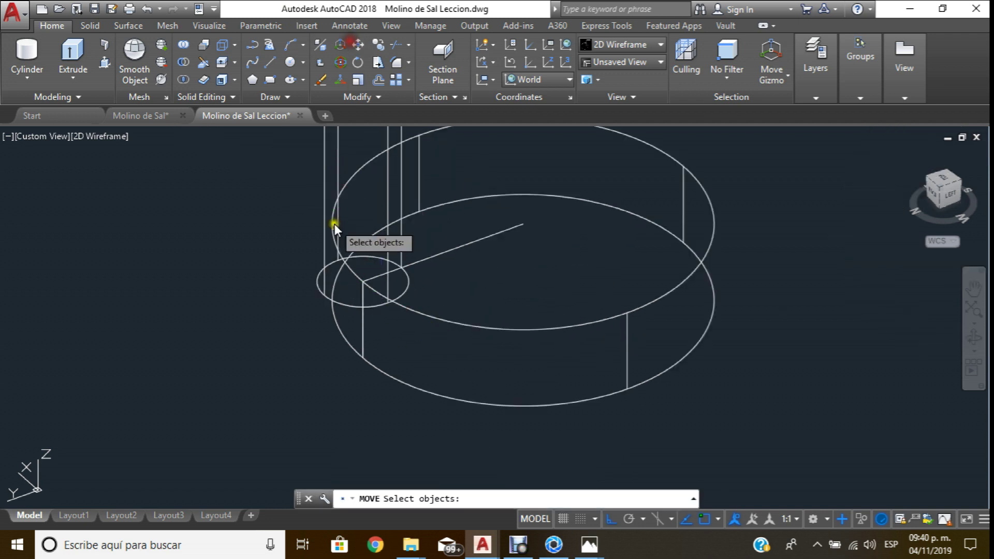
{"action": "left_click", "coordinate": [324, 170]}
{"action": "key", "text": "Return"}
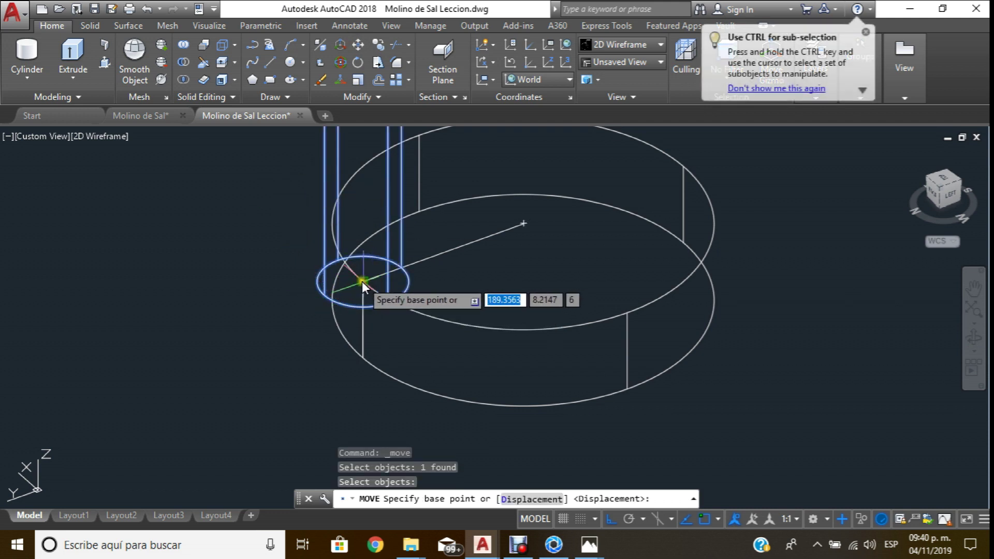
{"action": "left_click", "coordinate": [363, 281]}
{"action": "left_click", "coordinate": [362, 321]}
{"action": "scroll", "coordinate": [393, 316], "scroll_direction": "down", "scroll_amount": 4}
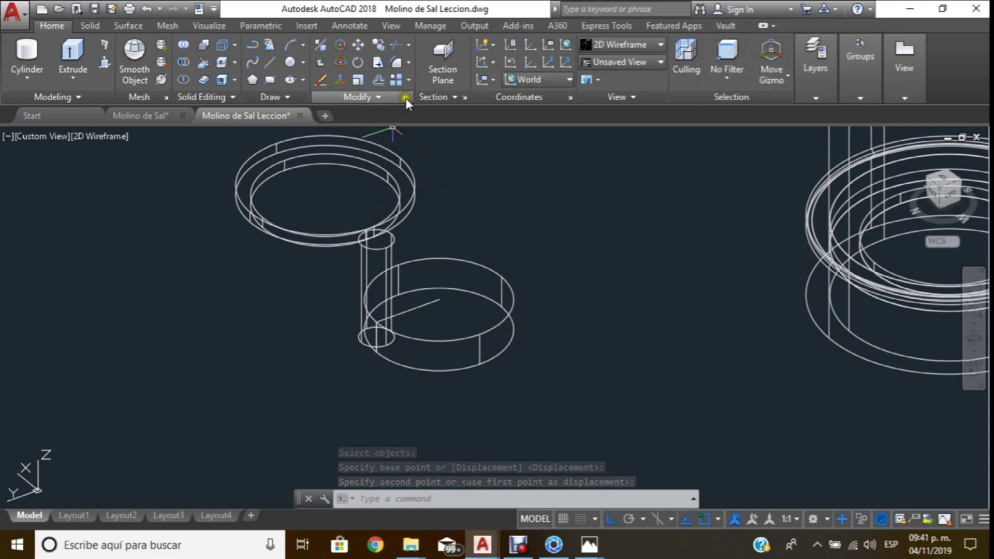
Polar-array the slim cylinder into 6 items around the short cylinder's centre.
{"action": "left_click", "coordinate": [410, 79]}
{"action": "left_click", "coordinate": [421, 168]}
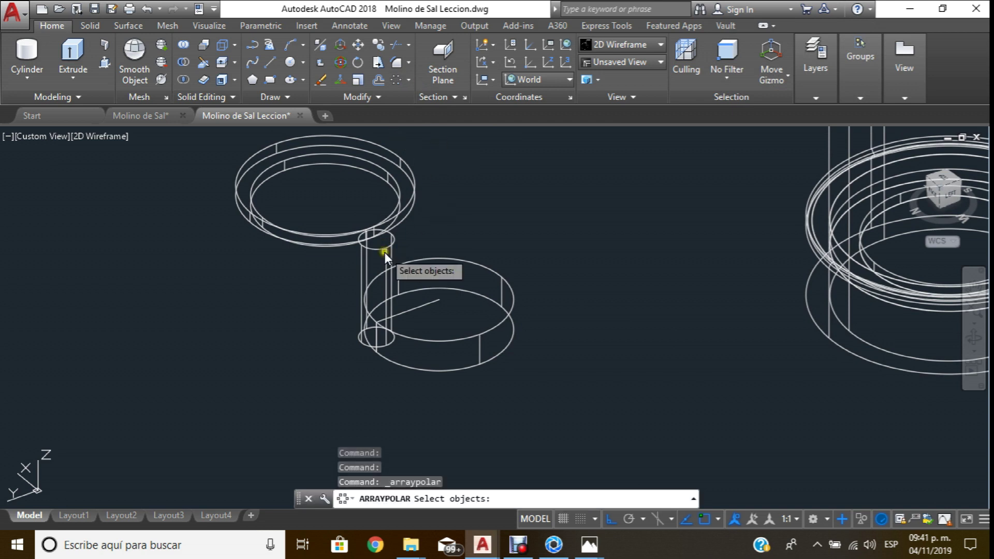
{"action": "left_click", "coordinate": [384, 252]}
{"action": "key", "text": "Return"}
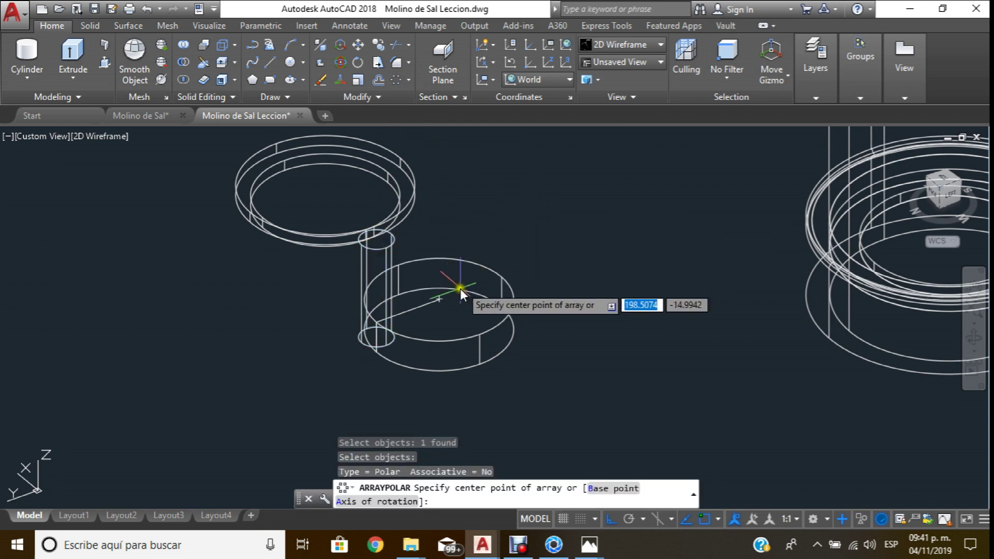
{"action": "left_click", "coordinate": [441, 298]}
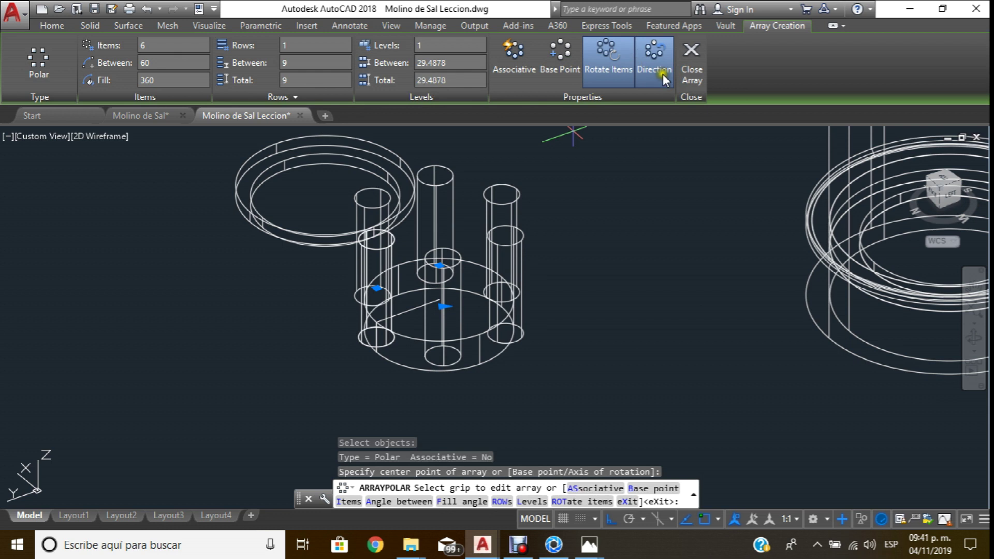
{"action": "left_click", "coordinate": [691, 63]}
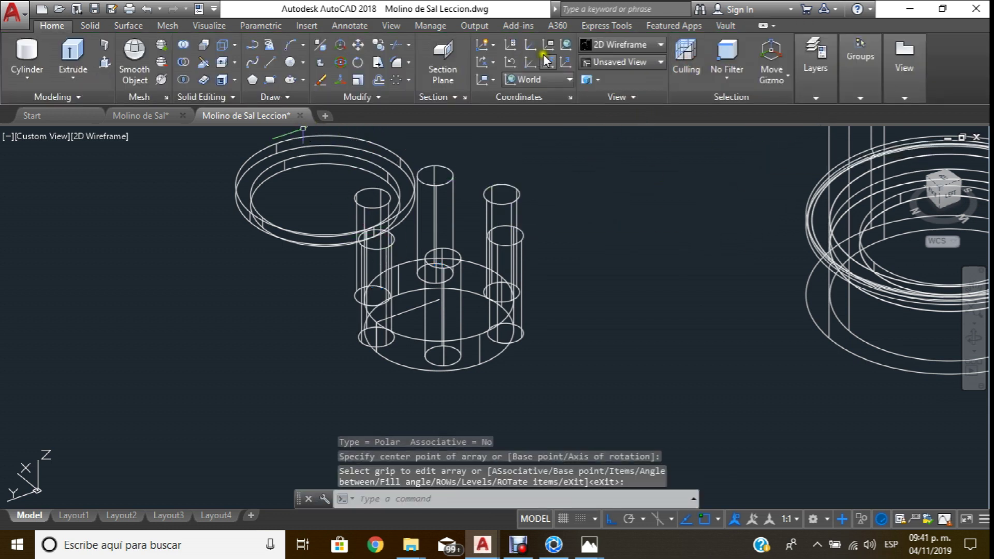
{"action": "left_click", "coordinate": [655, 45]}
Switch to Shaded with Edges style and abandon a first SUBTRACT attempt.
{"action": "left_click", "coordinate": [666, 139]}
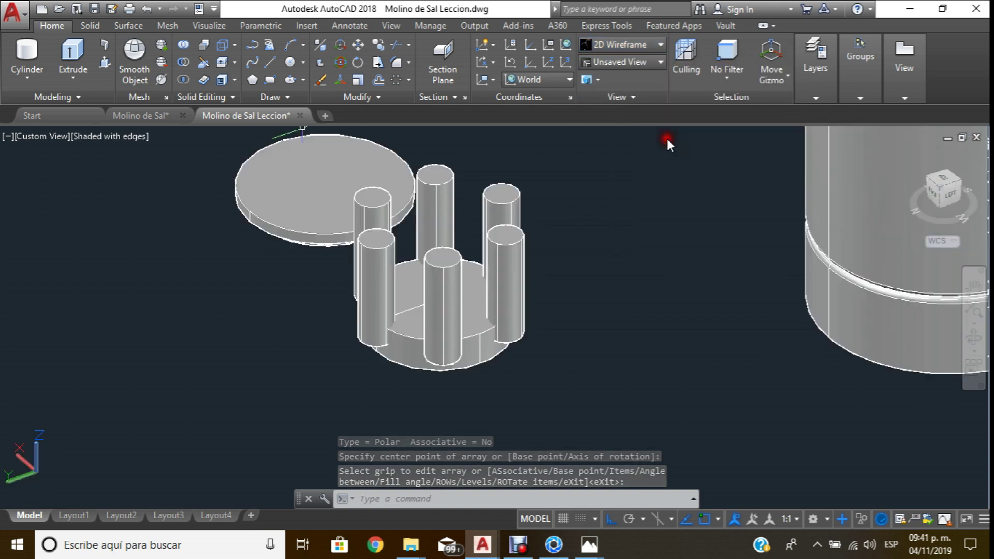
{"action": "left_click", "coordinate": [182, 62]}
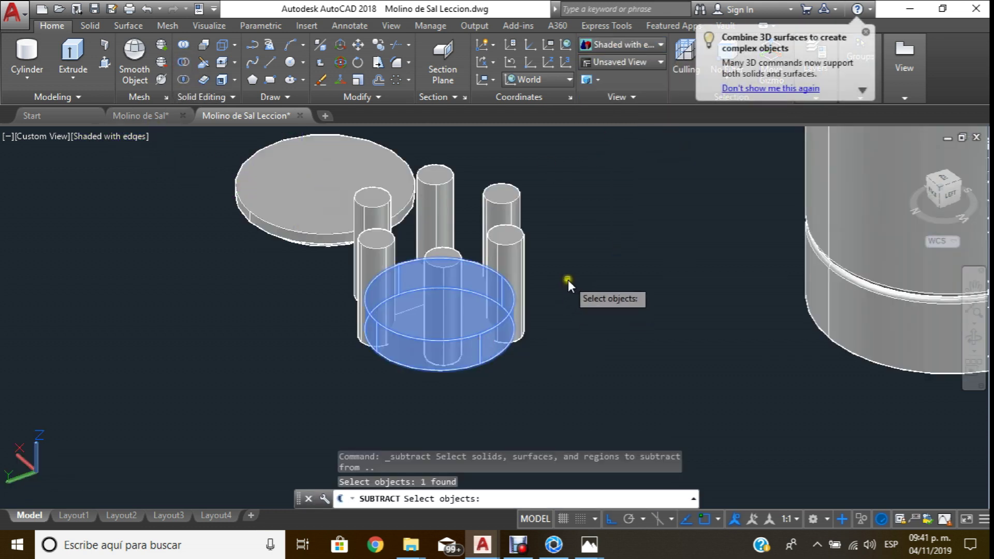
{"action": "right_click", "coordinate": [566, 264]}
{"action": "left_click", "coordinate": [503, 253]}
{"action": "left_click", "coordinate": [501, 198]}
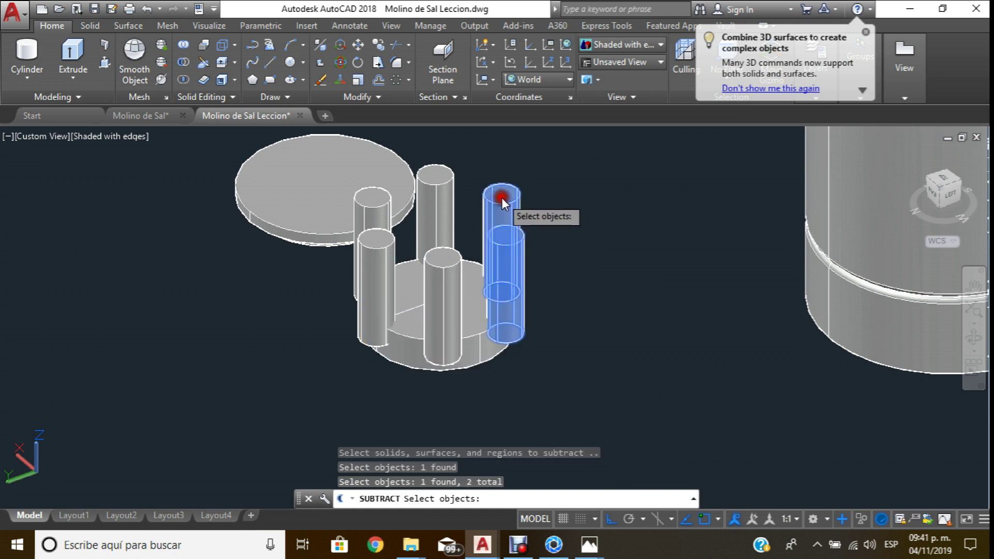
{"action": "left_click", "coordinate": [421, 174]}
{"action": "left_click", "coordinate": [352, 207]}
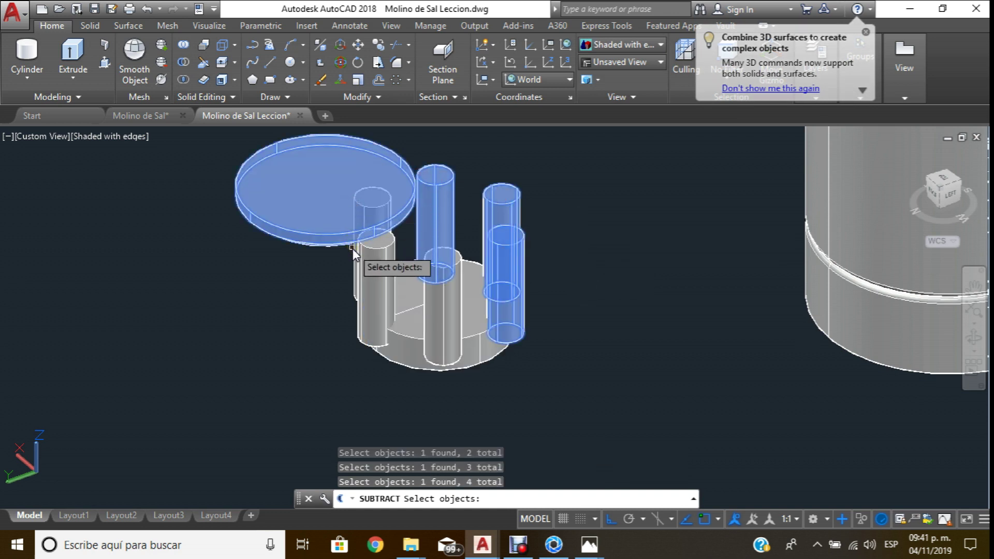
{"action": "key", "text": "Escape"}
Subtract the six slim cylinders from the base disk, leaving six notches.
{"action": "left_click", "coordinate": [182, 61]}
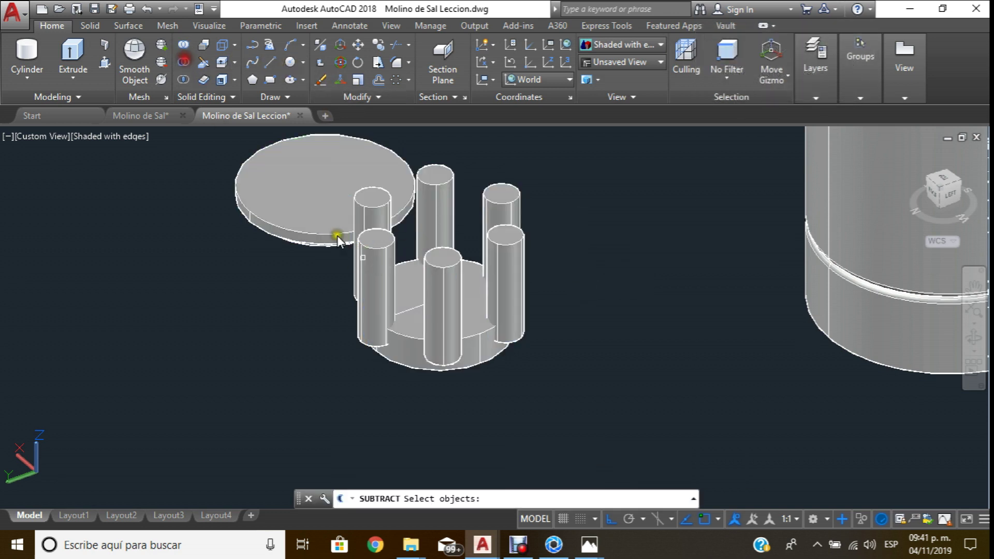
{"action": "left_click", "coordinate": [486, 350]}
{"action": "right_click", "coordinate": [486, 252]}
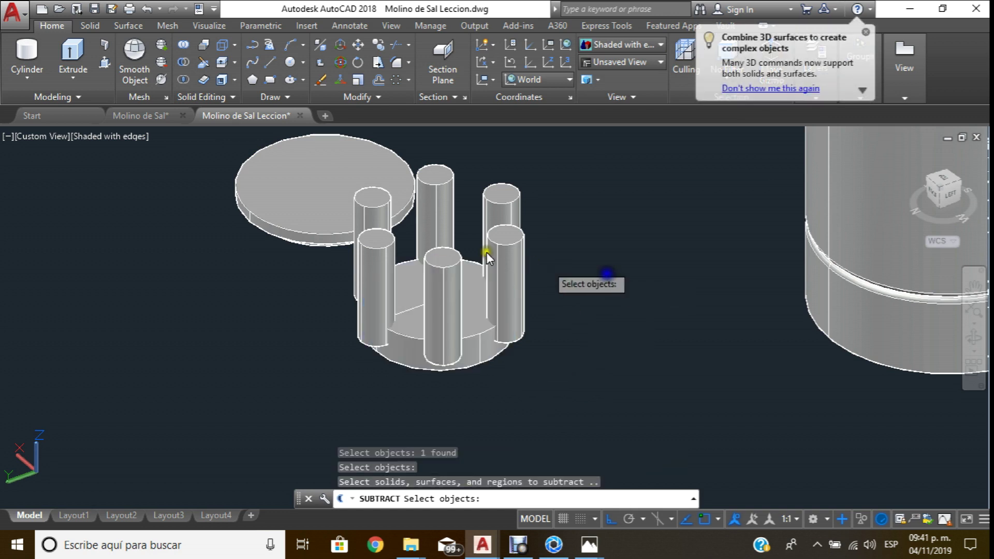
{"action": "left_click", "coordinate": [513, 256]}
{"action": "left_click", "coordinate": [445, 277]}
{"action": "left_click", "coordinate": [379, 265]}
{"action": "left_click", "coordinate": [378, 222]}
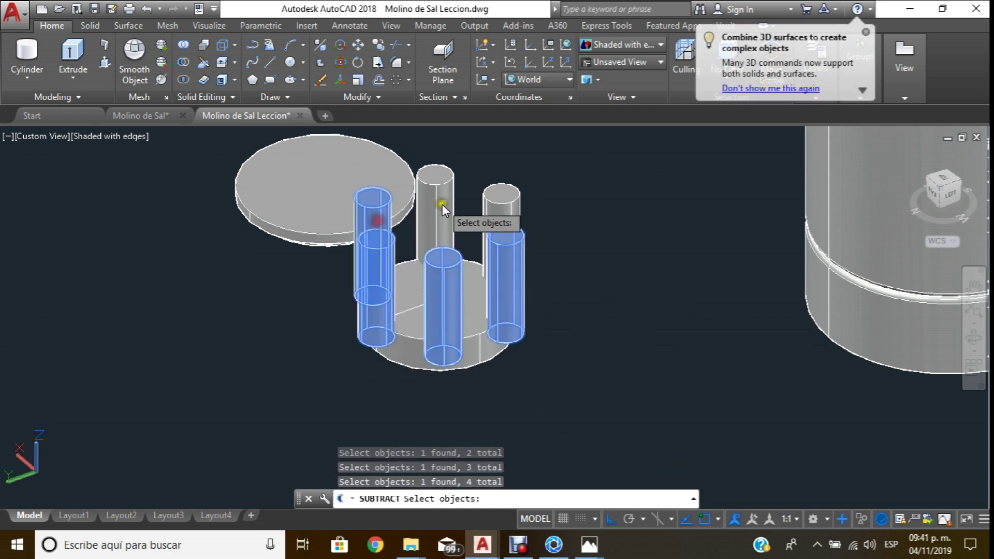
{"action": "left_click", "coordinate": [432, 208]}
{"action": "left_click", "coordinate": [515, 203]}
{"action": "right_click", "coordinate": [568, 199]}
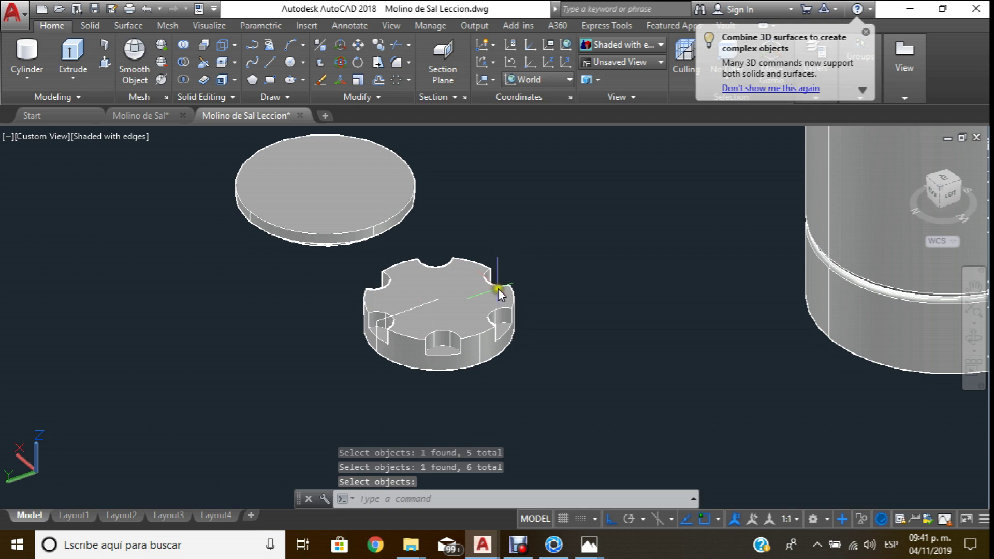
{"action": "scroll", "coordinate": [492, 284], "scroll_direction": "up", "scroll_amount": 4}
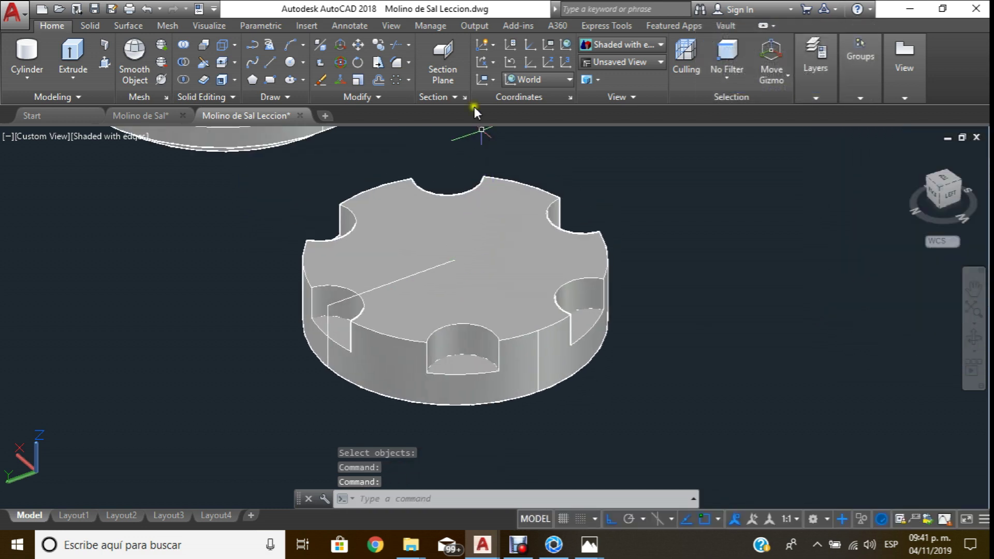
Fillet one front notch edge with radius 1, then undo it.
{"action": "left_click", "coordinate": [396, 64]}
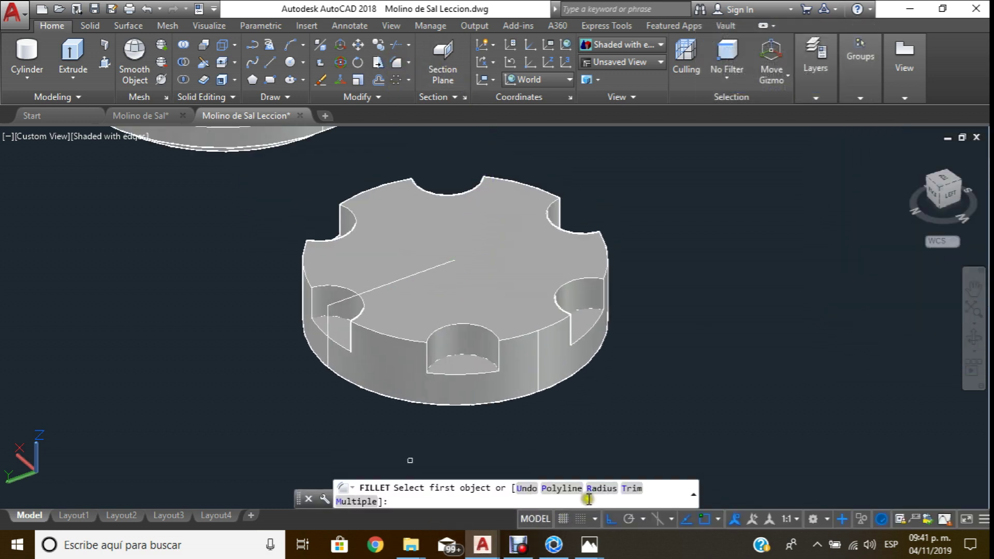
{"action": "type", "text": "R"}
{"action": "key", "text": "Return"}
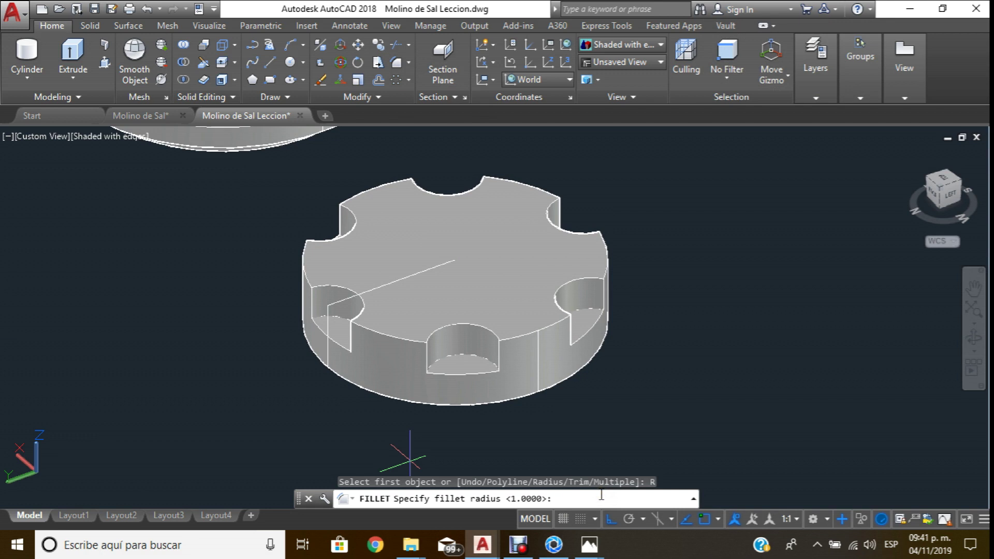
{"action": "key", "text": "Return"}
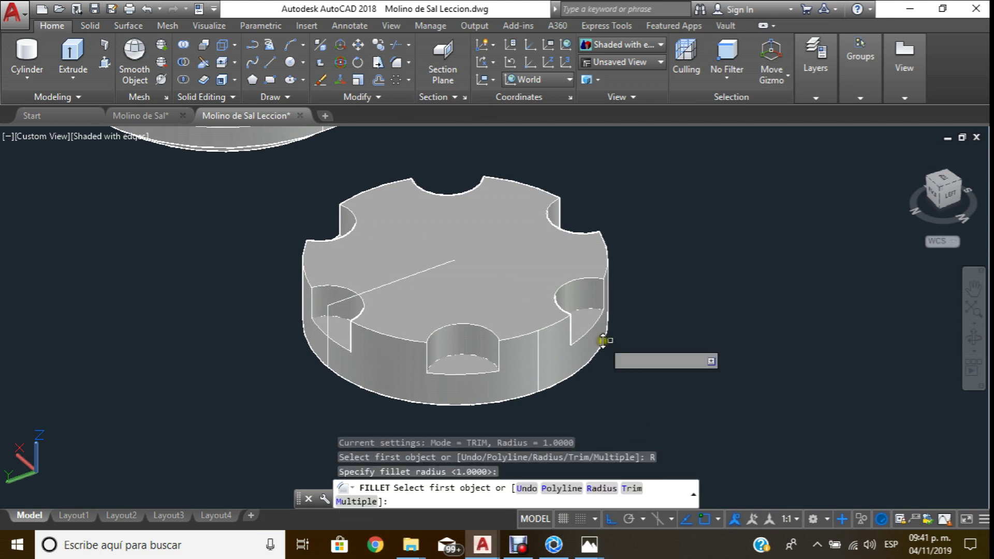
{"action": "left_click", "coordinate": [476, 326]}
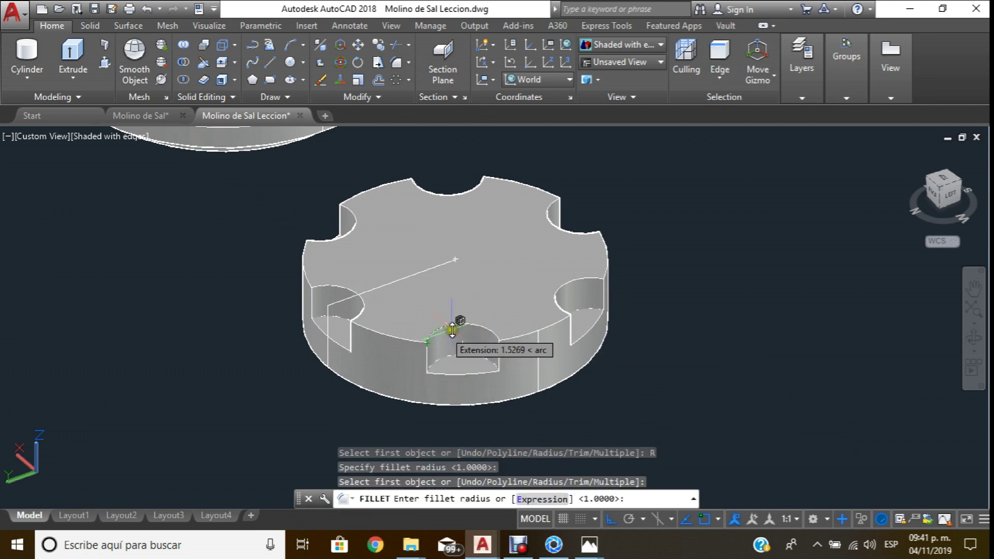
{"action": "key", "text": "Return"}
{"action": "left_click", "coordinate": [459, 326]}
{"action": "key", "text": "Return"}
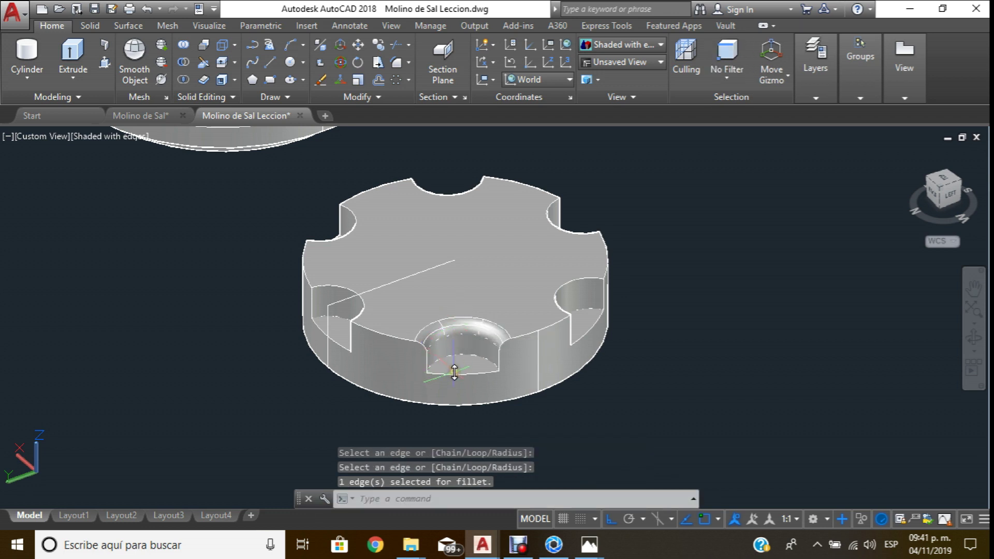
{"action": "key", "text": "ctrl+z"}
{"action": "type", "text": "u"}
{"action": "key", "text": "Return"}
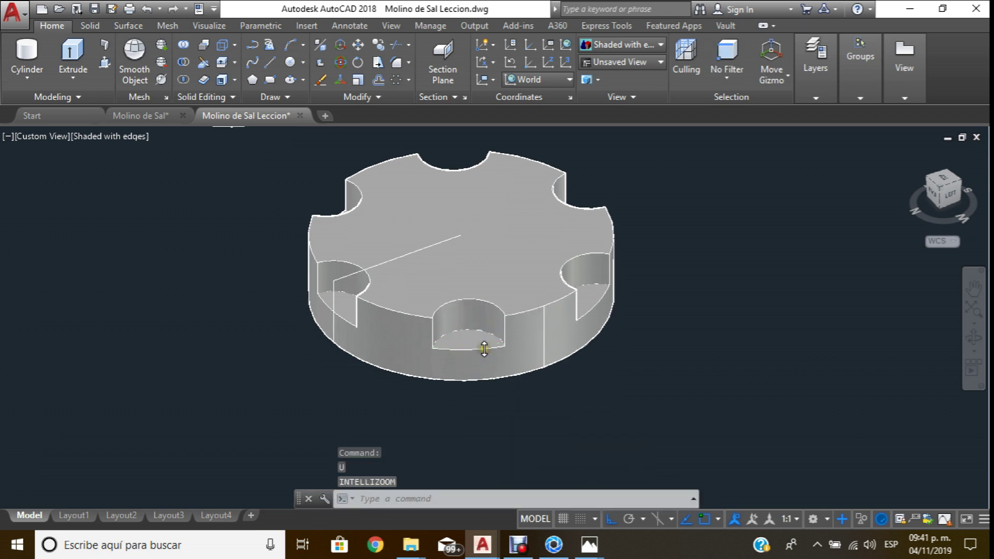
Pick the front notch's arc and rim edges for a radius-1 fillet.
{"action": "left_click", "coordinate": [399, 65]}
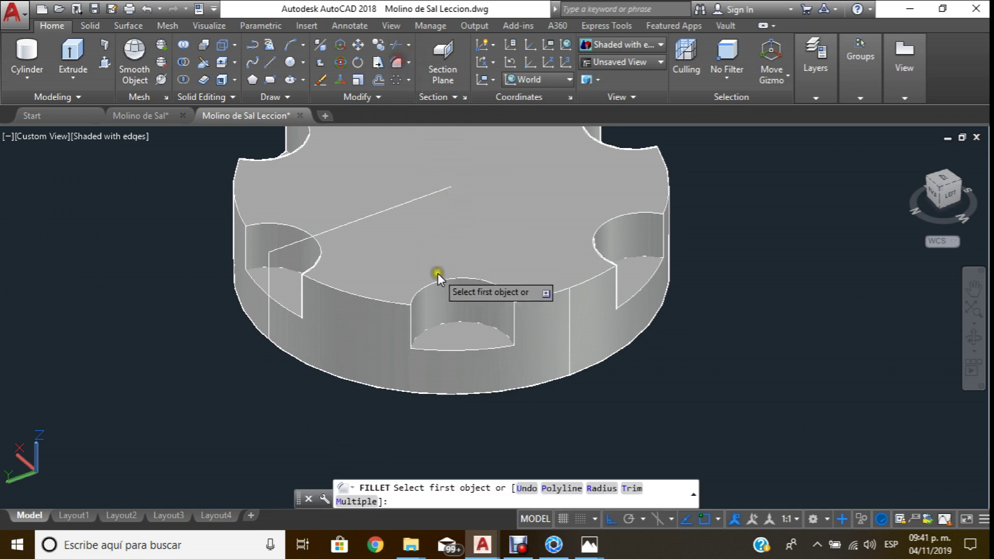
{"action": "left_click", "coordinate": [444, 283]}
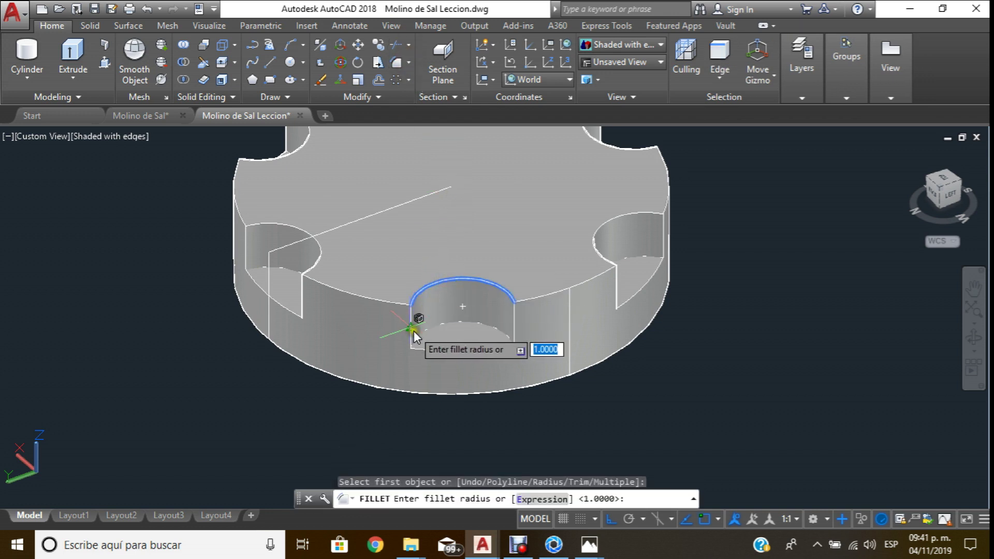
{"action": "key", "text": "Return"}
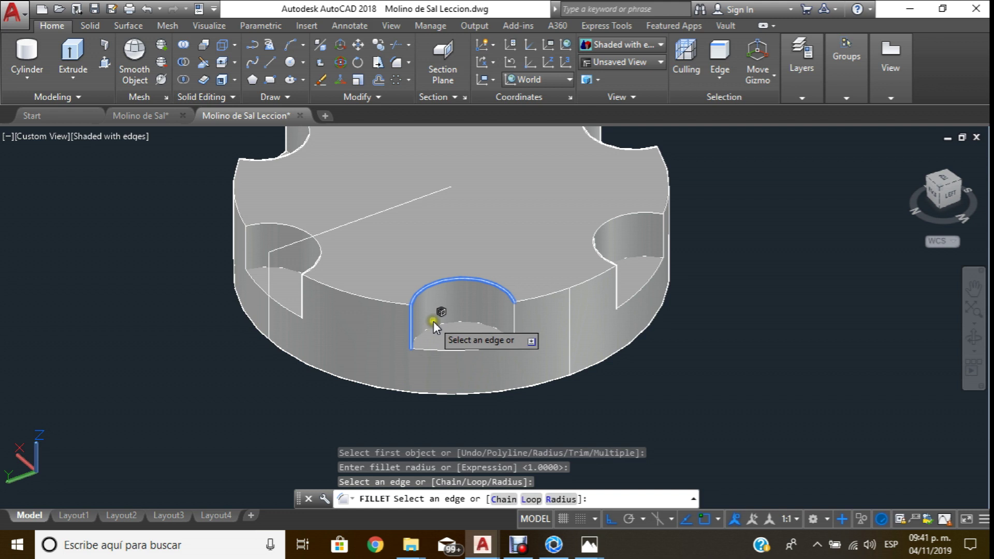
{"action": "left_click", "coordinate": [435, 327]}
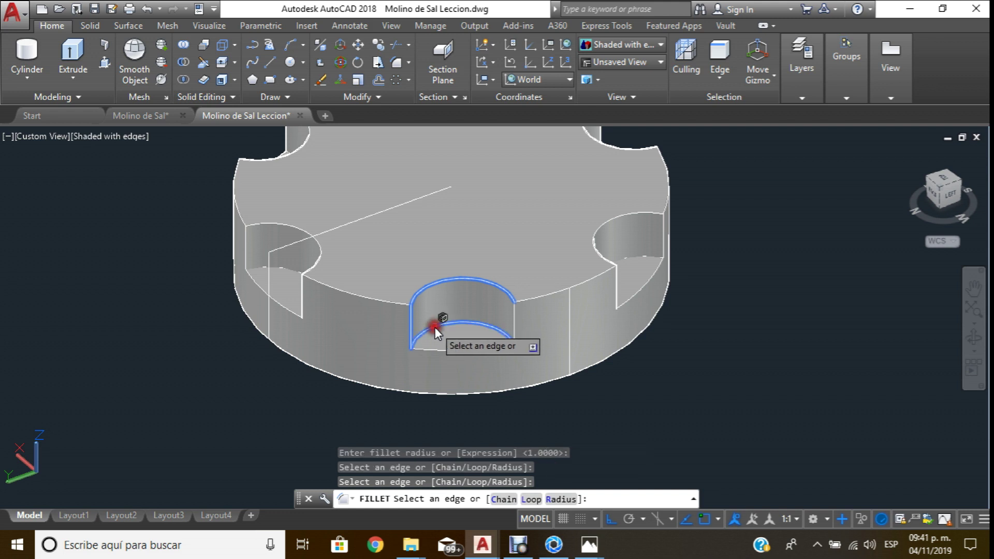
{"action": "left_click", "coordinate": [454, 350]}
{"action": "left_click", "coordinate": [558, 293]}
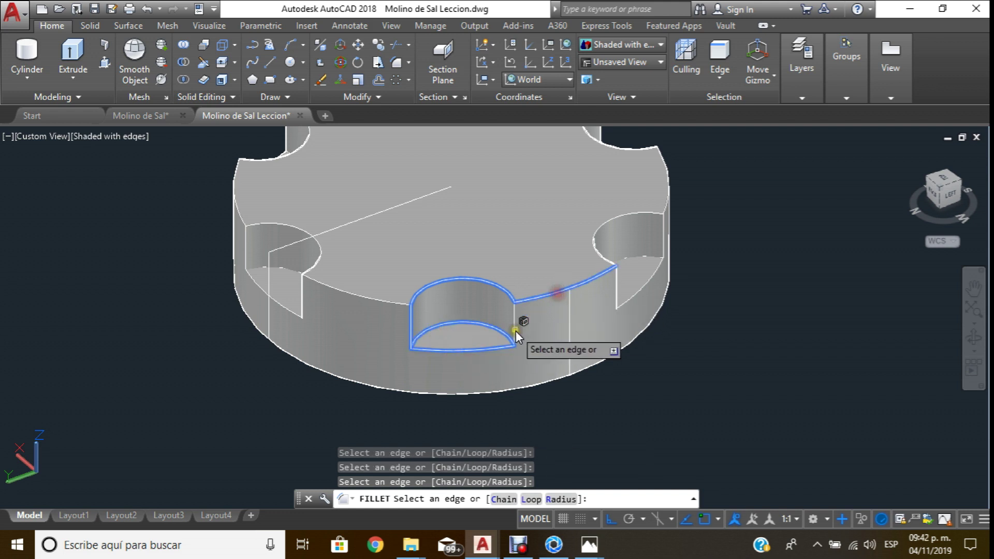
{"action": "left_click", "coordinate": [388, 303]}
Add the left notch's edges, then switch the visual style to X-Ray.
{"action": "left_click", "coordinate": [318, 259]}
{"action": "left_click", "coordinate": [303, 296]}
{"action": "left_click", "coordinate": [284, 271]}
{"action": "left_click", "coordinate": [282, 309]}
{"action": "scroll", "coordinate": [316, 320], "scroll_direction": "down", "scroll_amount": 2}
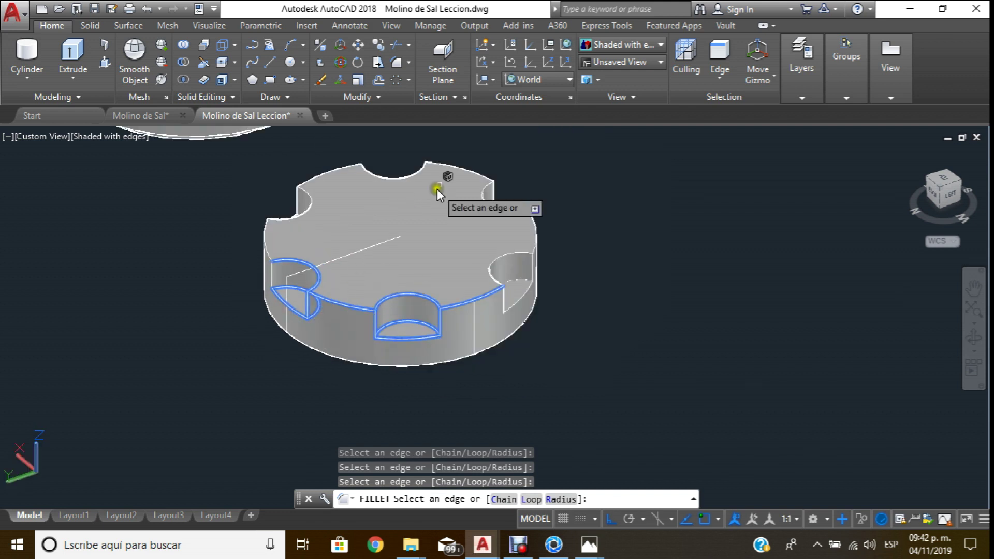
{"action": "left_click", "coordinate": [661, 45]}
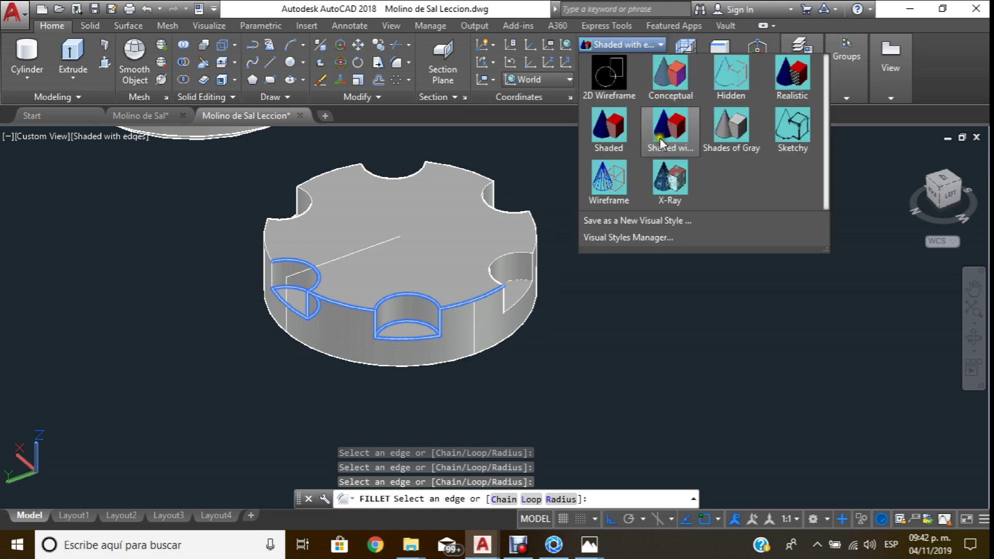
{"action": "left_click", "coordinate": [660, 183]}
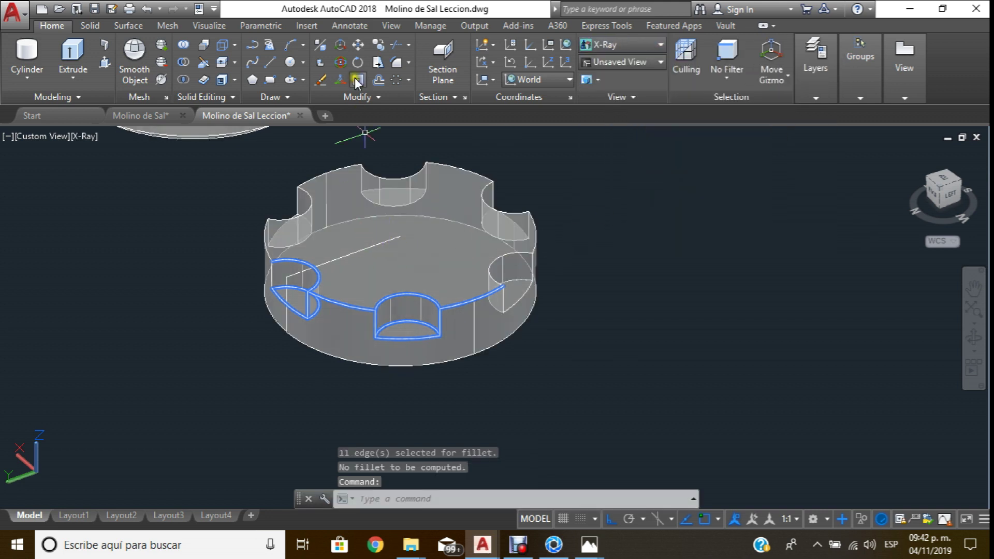
Restart the fillet at default radius and pick the left-side notch edges.
{"action": "left_click", "coordinate": [395, 63]}
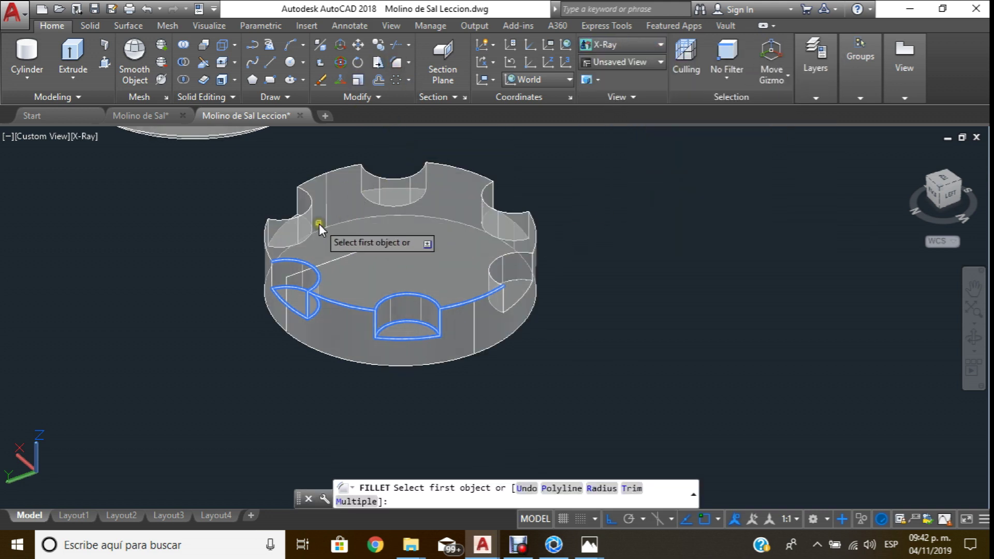
{"action": "scroll", "coordinate": [318, 222], "scroll_direction": "up", "scroll_amount": 3}
{"action": "left_click", "coordinate": [303, 250]}
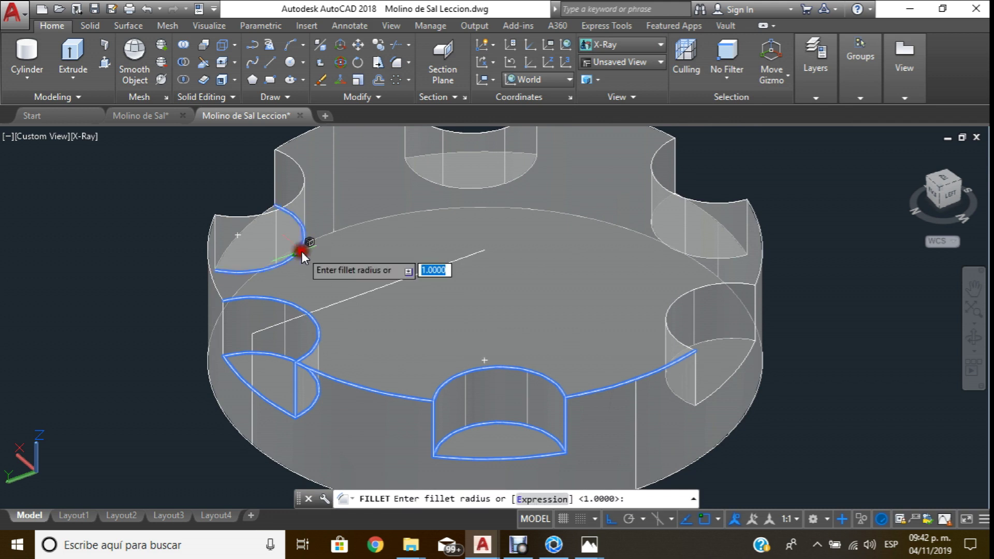
{"action": "key", "text": "Return"}
{"action": "left_click", "coordinate": [305, 187]}
{"action": "left_click", "coordinate": [278, 170]}
{"action": "left_click", "coordinate": [212, 275]}
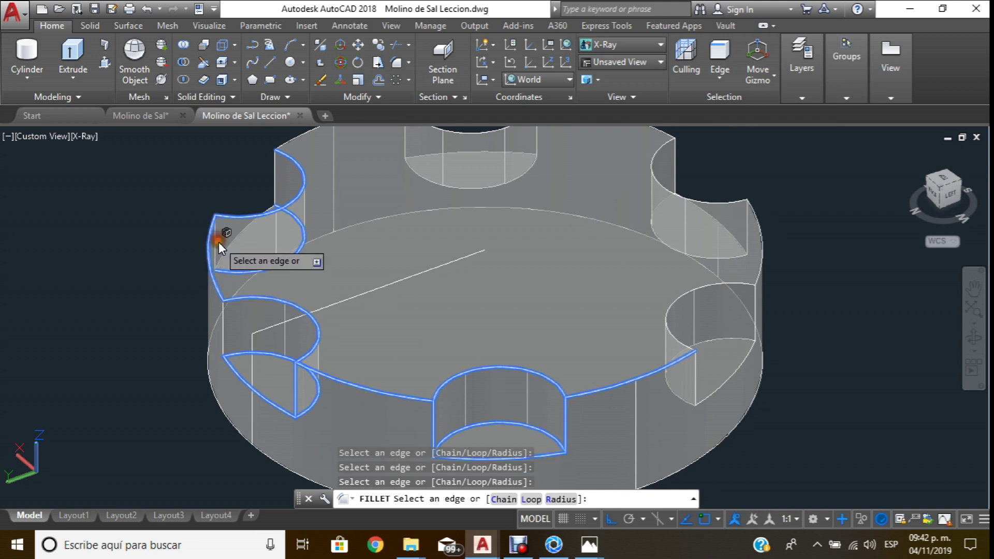
{"action": "left_click", "coordinate": [223, 336]}
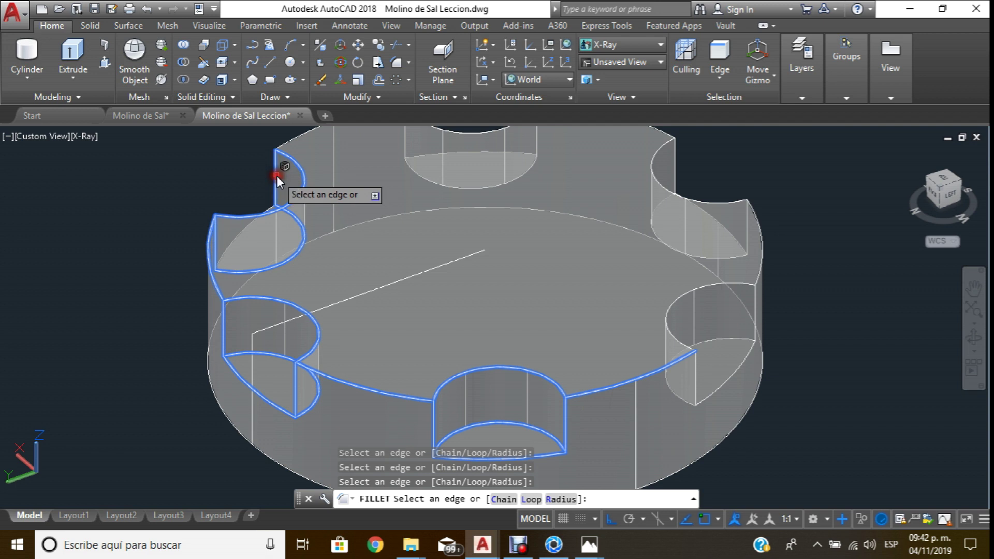
{"action": "middle_click_drag", "start_coordinate": [291, 147], "coordinate": [292, 234]}
{"action": "scroll", "coordinate": [364, 155], "scroll_direction": "down", "scroll_amount": 1}
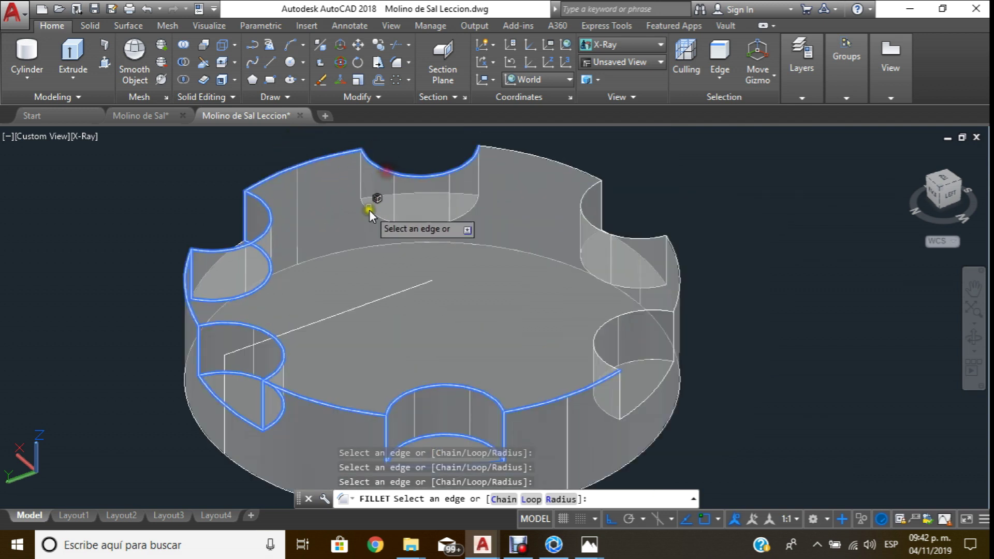
Add the top notch and right notch arc and vertical edges.
{"action": "left_click", "coordinate": [360, 178]}
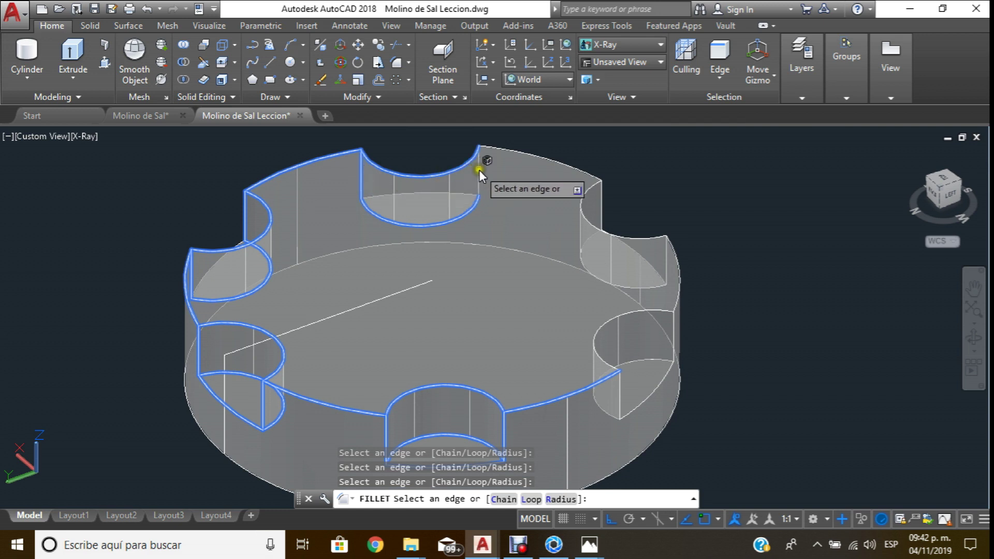
{"action": "left_click", "coordinate": [539, 156]}
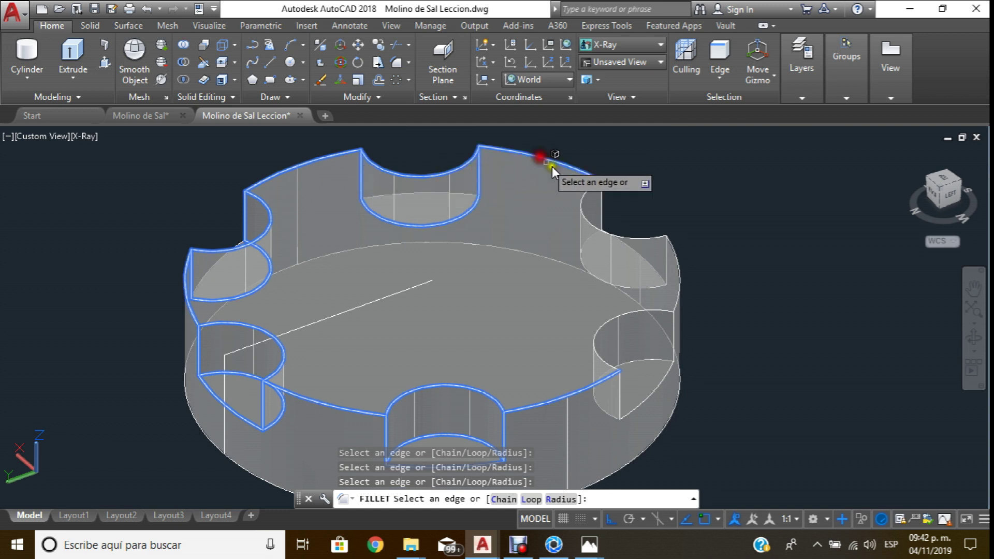
{"action": "left_click", "coordinate": [601, 201]}
{"action": "left_click", "coordinate": [596, 226]}
{"action": "left_click", "coordinate": [603, 280]}
{"action": "left_click", "coordinate": [667, 262]}
{"action": "left_click", "coordinate": [677, 270]}
Add the lower-right notch edges and apply fillets to all 22 edges.
{"action": "left_click", "coordinate": [673, 342]}
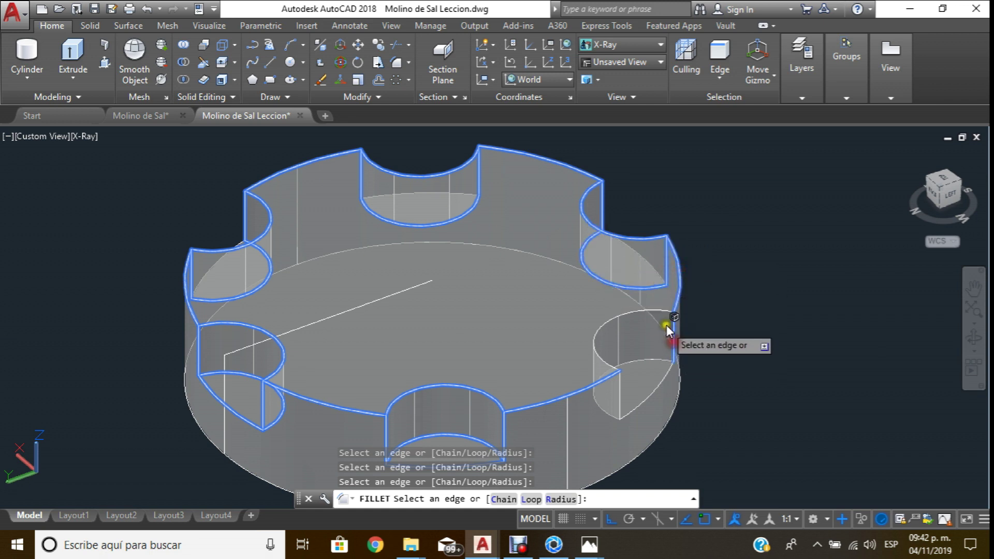
{"action": "left_click", "coordinate": [667, 311]}
{"action": "left_click", "coordinate": [666, 379]}
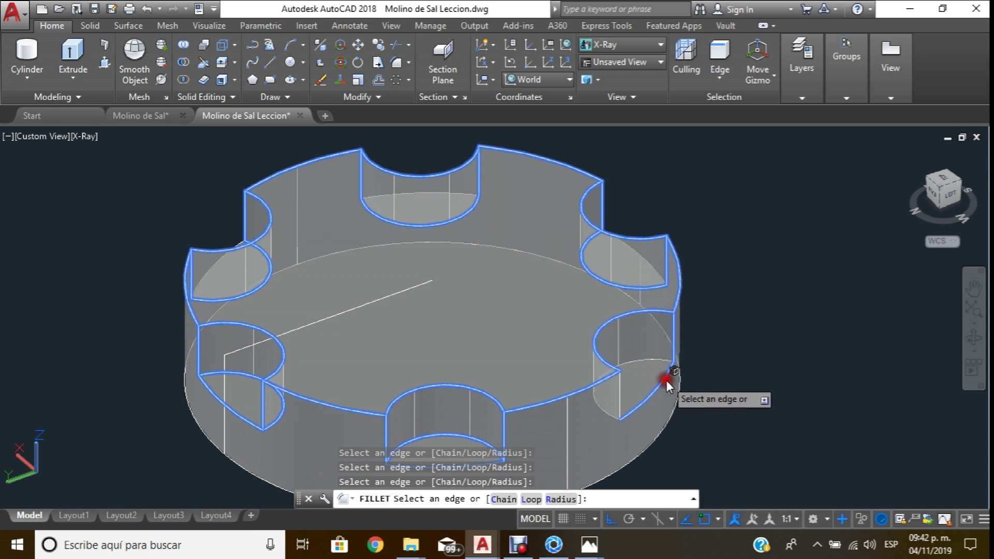
{"action": "left_click", "coordinate": [660, 360]}
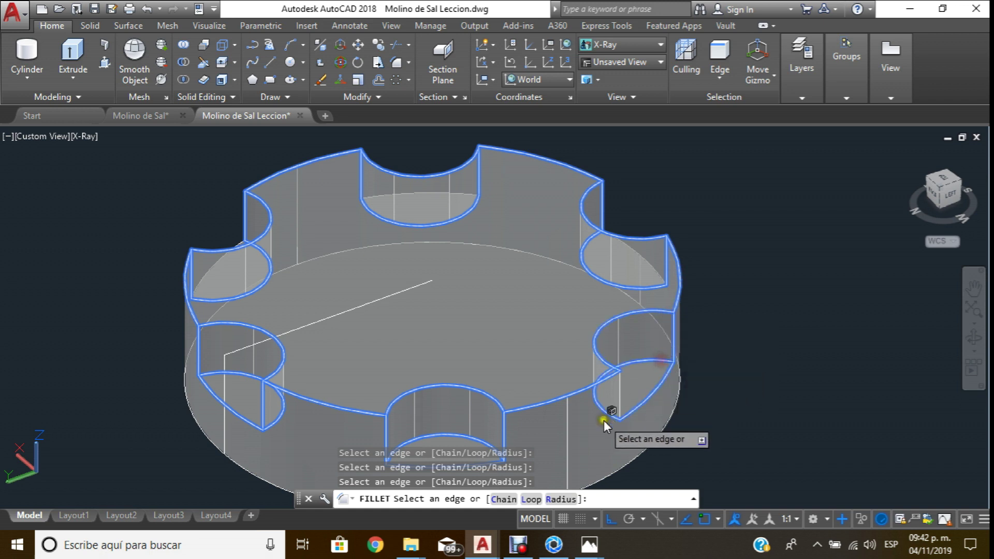
{"action": "left_click", "coordinate": [620, 397]}
{"action": "scroll", "coordinate": [582, 308], "scroll_direction": "down", "scroll_amount": 2}
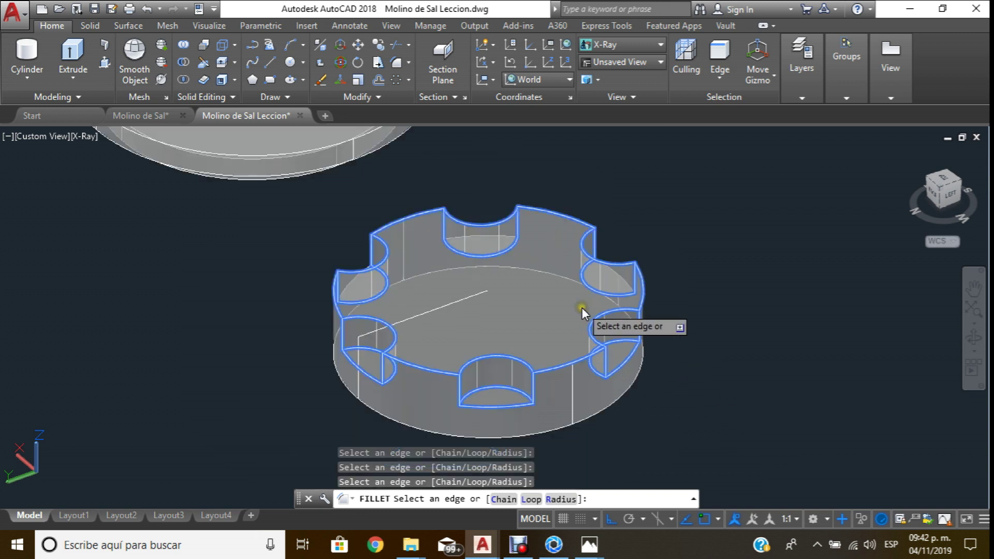
{"action": "scroll", "coordinate": [604, 247], "scroll_direction": "up", "scroll_amount": 2}
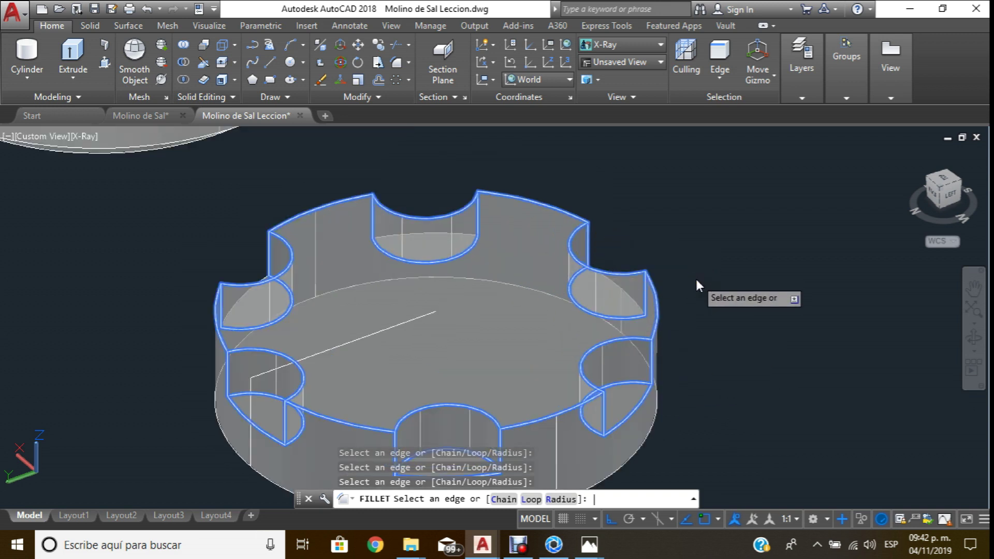
{"action": "key", "text": "Return"}
{"action": "scroll", "coordinate": [684, 278], "scroll_direction": "down", "scroll_amount": 2}
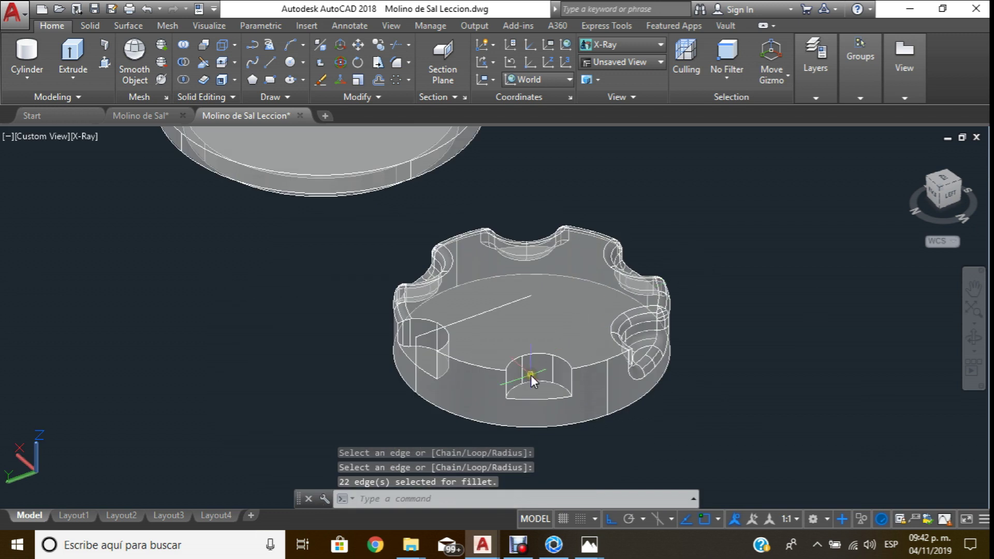
{"action": "scroll", "coordinate": [530, 375], "scroll_direction": "up", "scroll_amount": 1}
Start an edge fillet at the default radius 1 on the rim and front cutout edges.
{"action": "key", "text": "Return"}
{"action": "scroll", "coordinate": [546, 371], "scroll_direction": "up", "scroll_amount": 1}
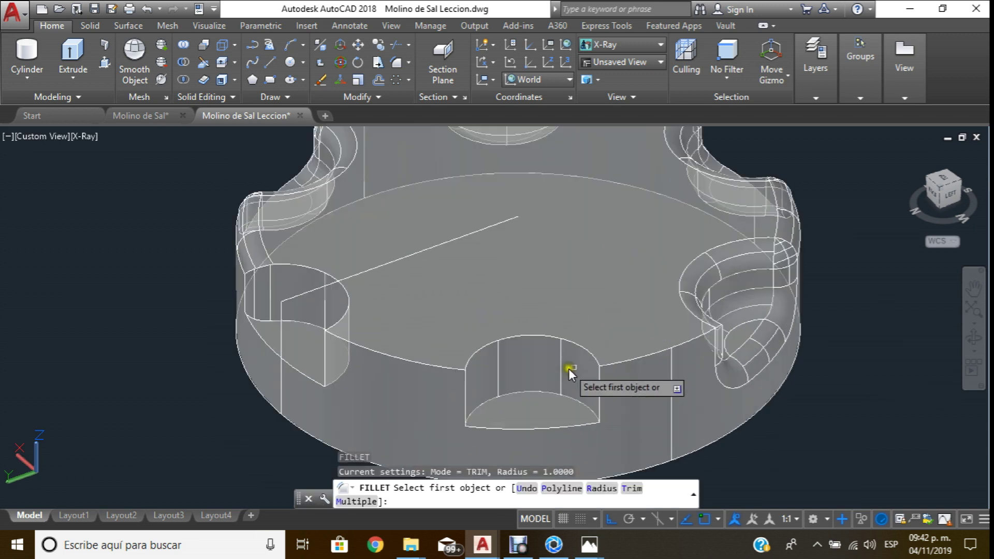
{"action": "left_click", "coordinate": [613, 365]}
{"action": "key", "text": "Return"}
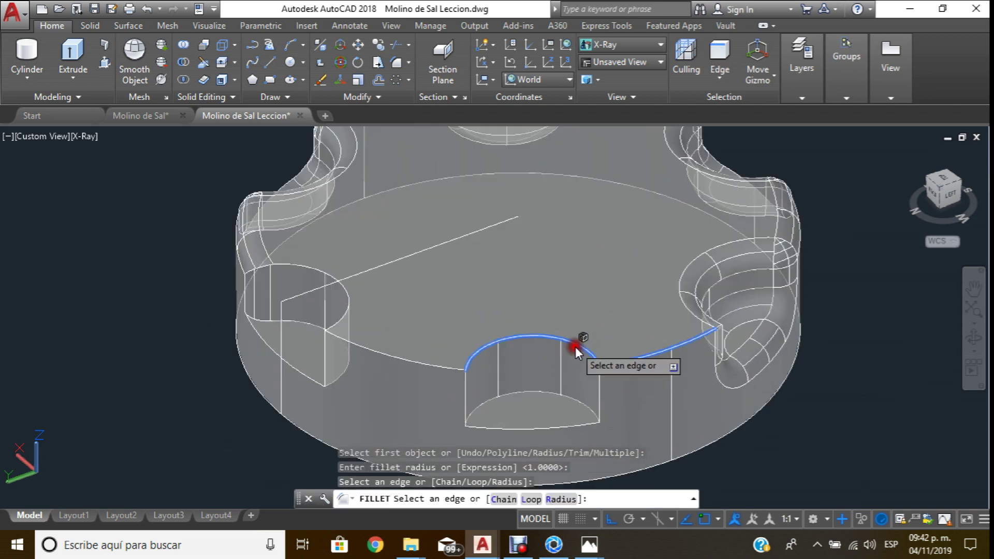
{"action": "left_click", "coordinate": [573, 410]}
{"action": "left_click", "coordinate": [563, 426]}
Add the left rim and left cutout edges, applying fillets to all twelve edges.
{"action": "left_click", "coordinate": [436, 365]}
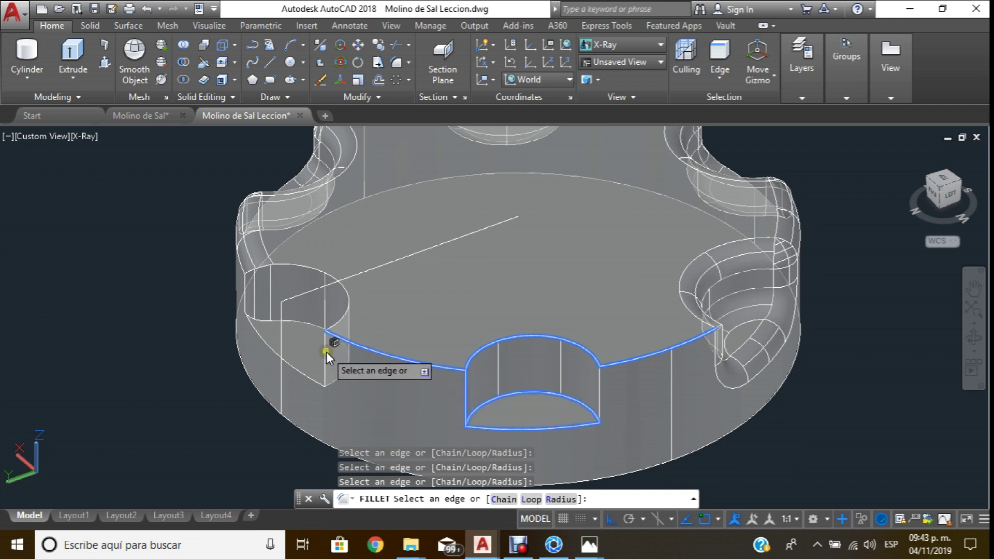
{"action": "left_click", "coordinate": [315, 328]}
{"action": "left_click", "coordinate": [294, 371]}
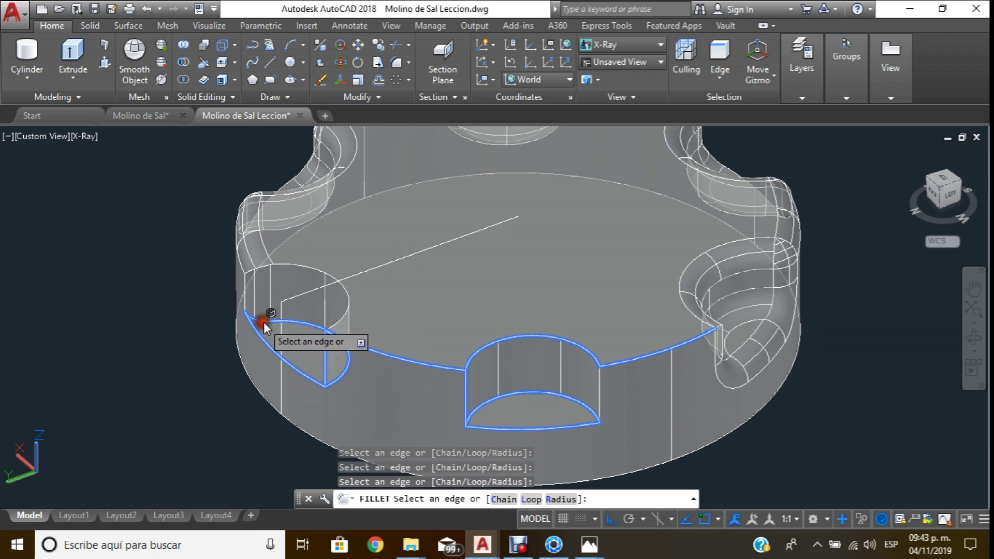
{"action": "left_click", "coordinate": [287, 266]}
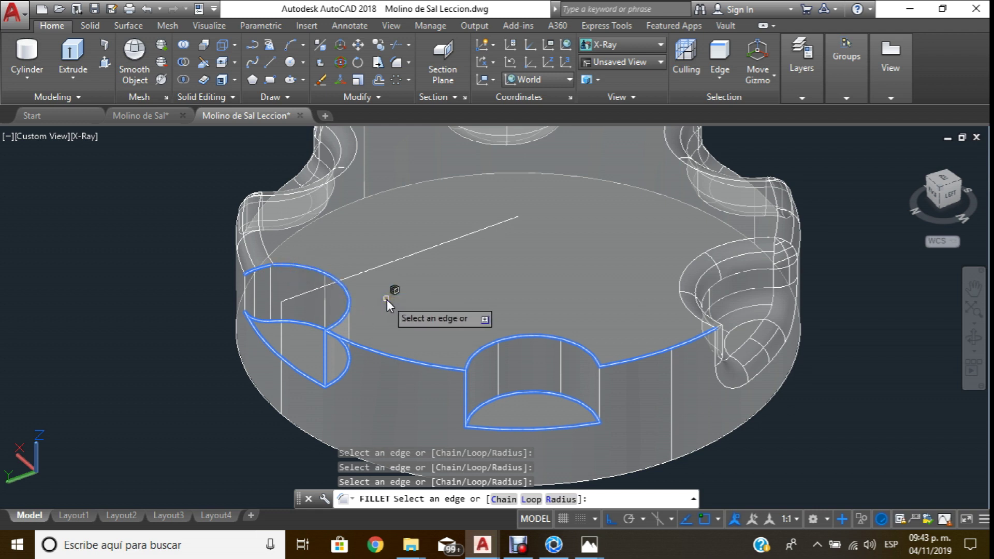
{"action": "key", "text": "Return"}
{"action": "scroll", "coordinate": [550, 299], "scroll_direction": "down", "scroll_amount": 2}
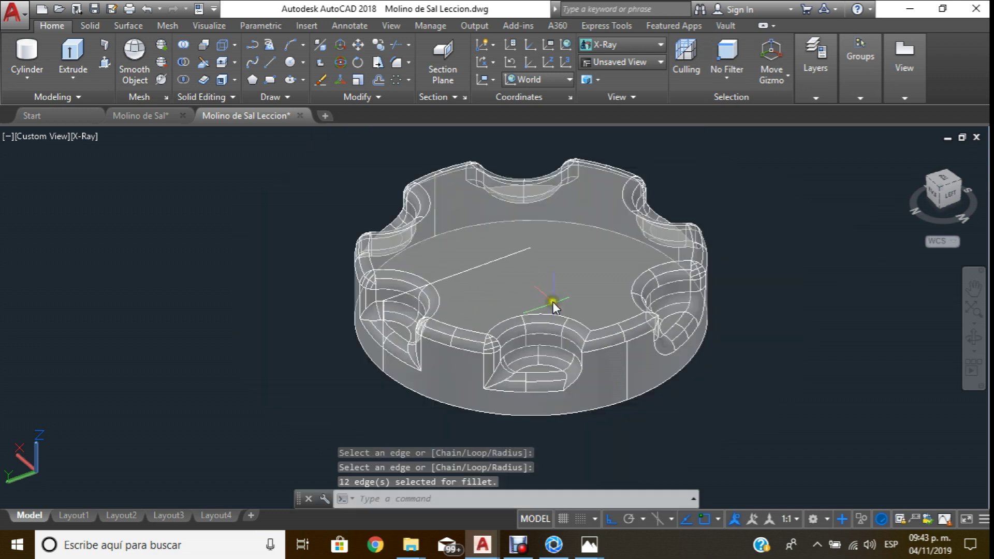
{"action": "scroll", "coordinate": [564, 310], "scroll_direction": "up", "scroll_amount": 1}
{"action": "scroll", "coordinate": [601, 388], "scroll_direction": "up", "scroll_amount": 2}
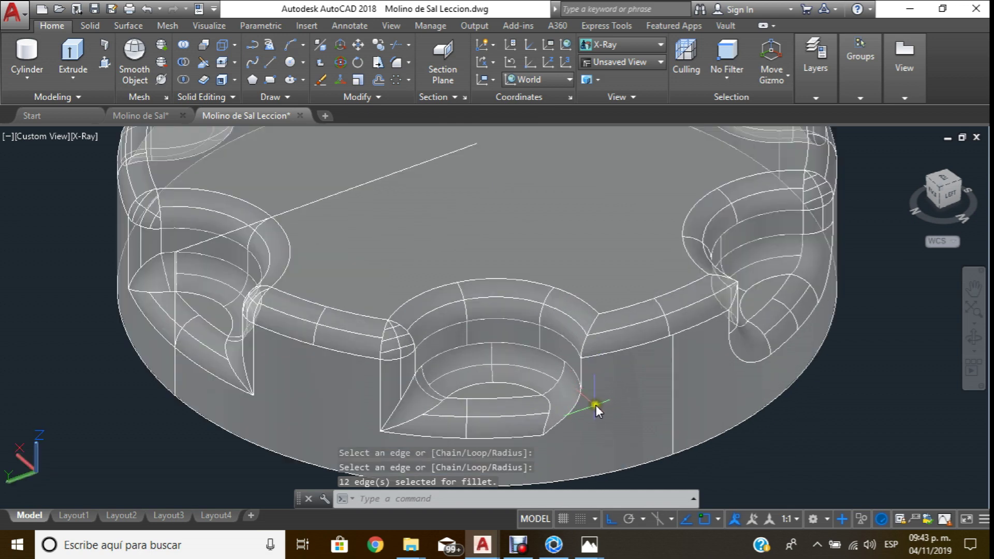
Attempt a fillet on the front cutout's curved edge, then undo the failed fillets.
{"action": "key", "text": "Return"}
{"action": "left_click", "coordinate": [574, 408]}
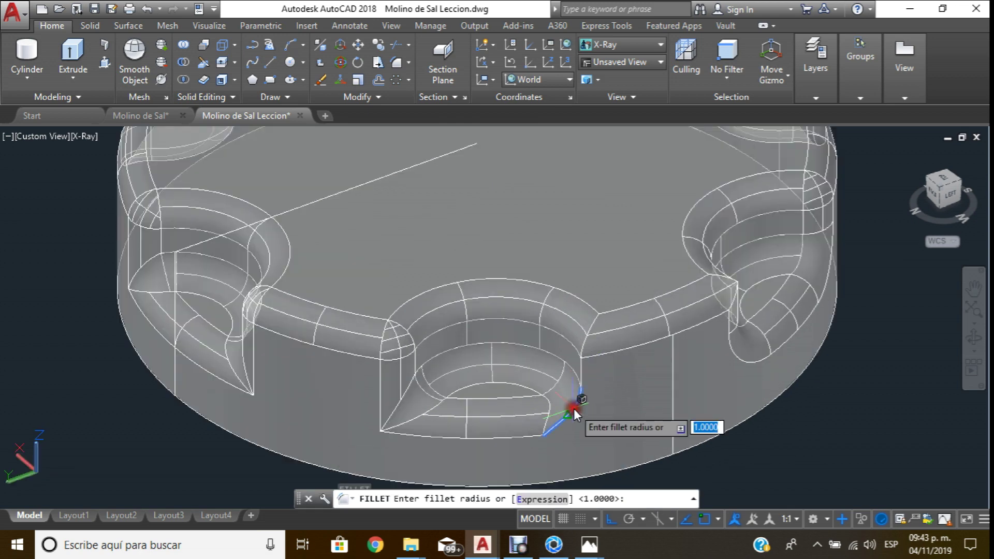
{"action": "key", "text": "Return"}
{"action": "left_click", "coordinate": [579, 368]}
{"action": "key", "text": "Return"}
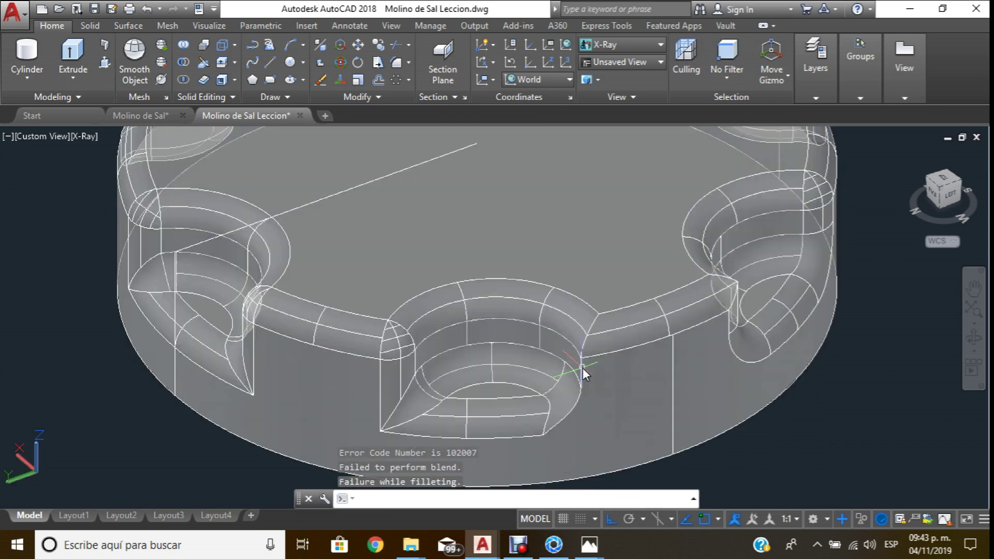
{"action": "key", "text": "ctrl+z"}
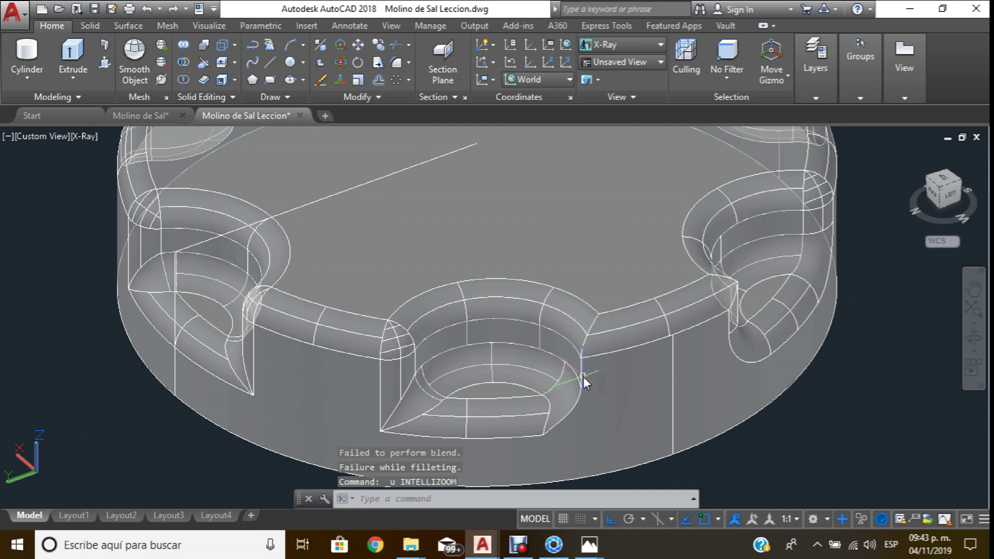
{"action": "key", "text": "ctrl+z"}
{"action": "key", "text": "ctrl+z"}
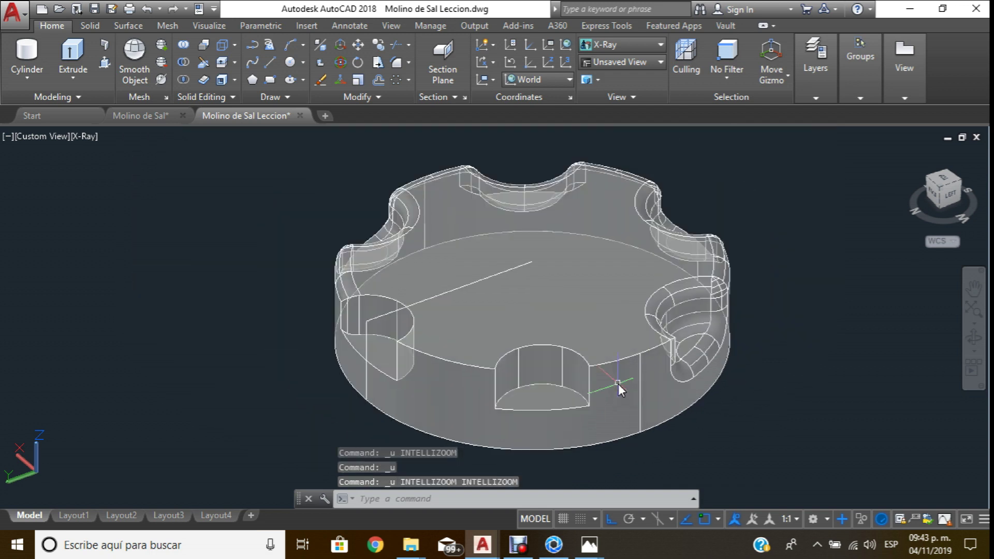
{"action": "type", "text": "u"}
{"action": "key", "text": "Return"}
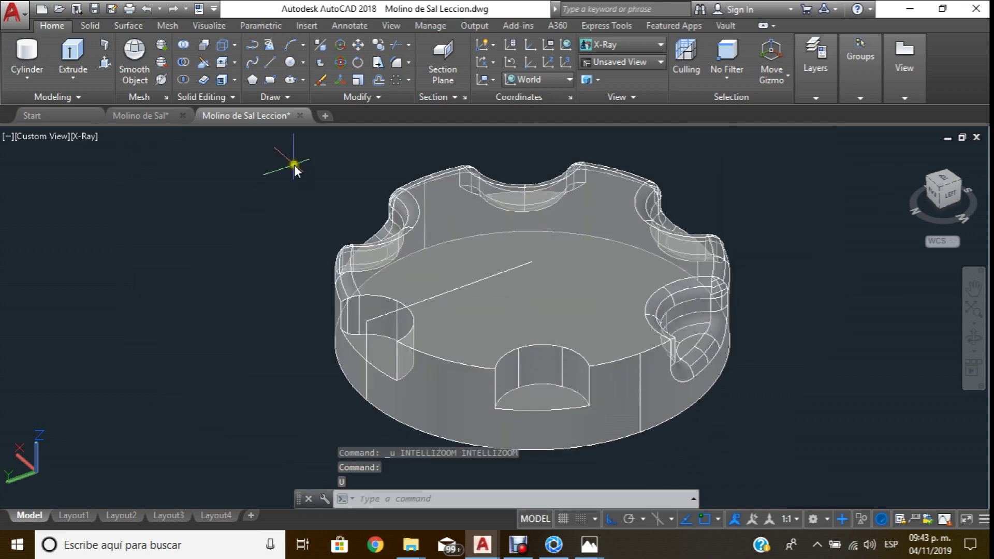
Rerun FILLETEDGE at radius 1, picking the rim edge and front cutout's arcs and bottom edge.
{"action": "left_click", "coordinate": [393, 66]}
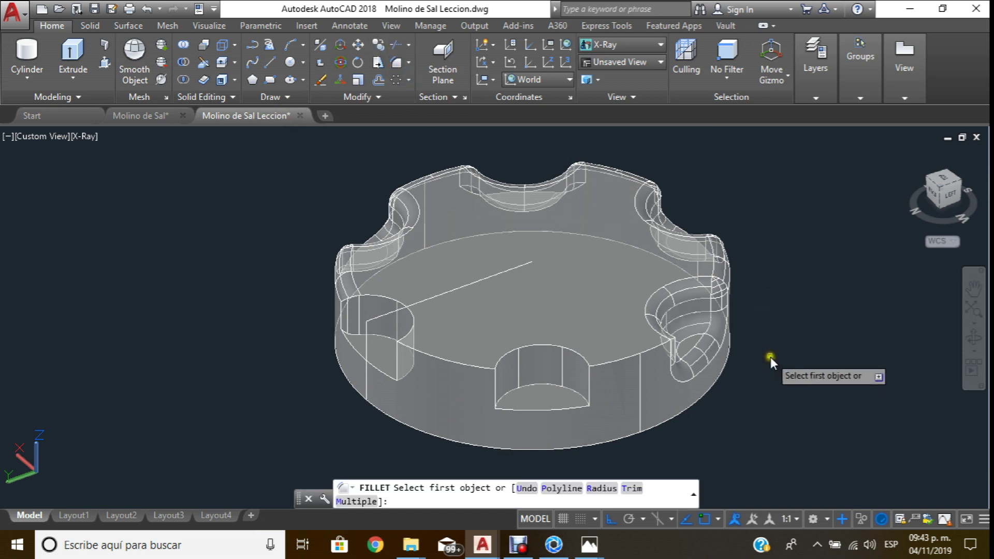
{"action": "scroll", "coordinate": [719, 371], "scroll_direction": "up", "scroll_amount": 1}
{"action": "scroll", "coordinate": [693, 373], "scroll_direction": "up", "scroll_amount": 1}
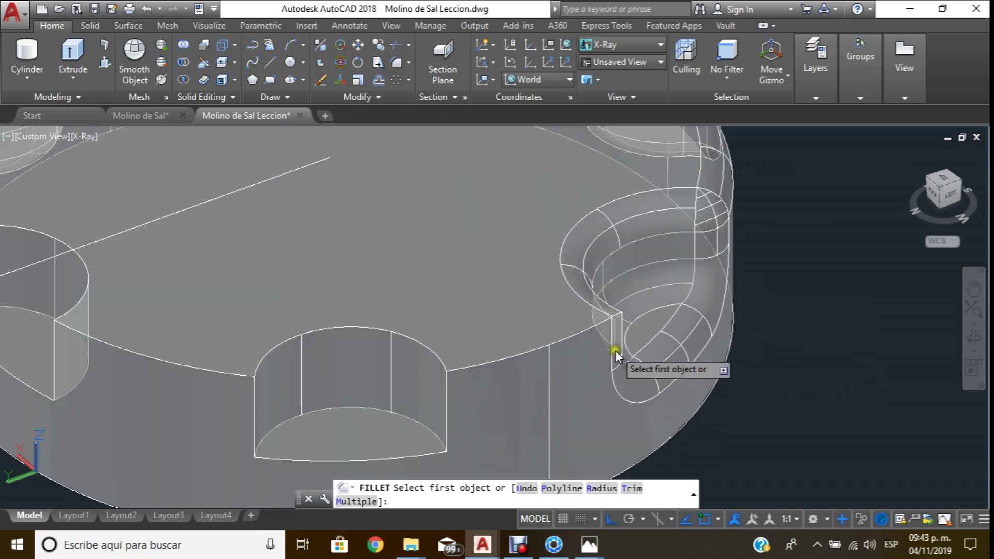
{"action": "left_click", "coordinate": [606, 324]}
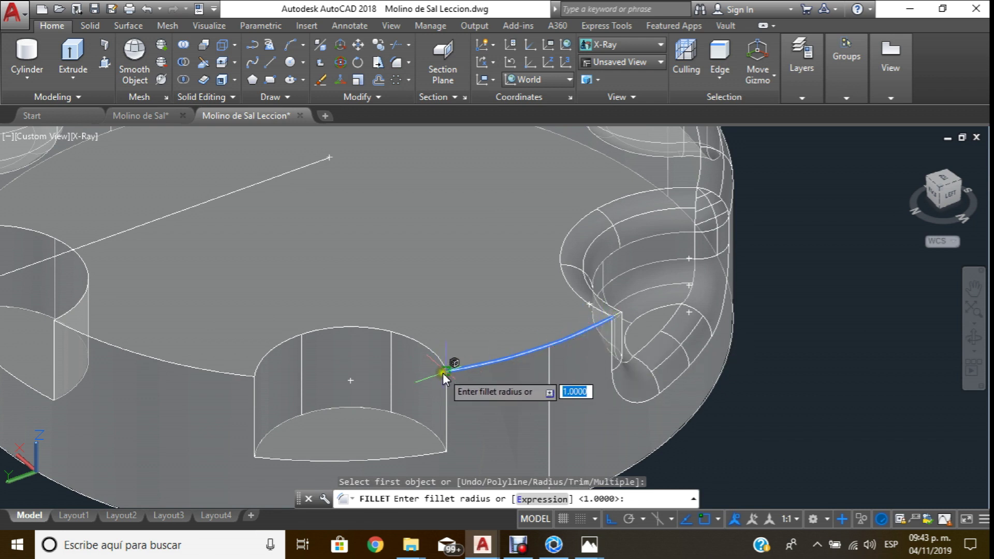
{"action": "key", "text": "Return"}
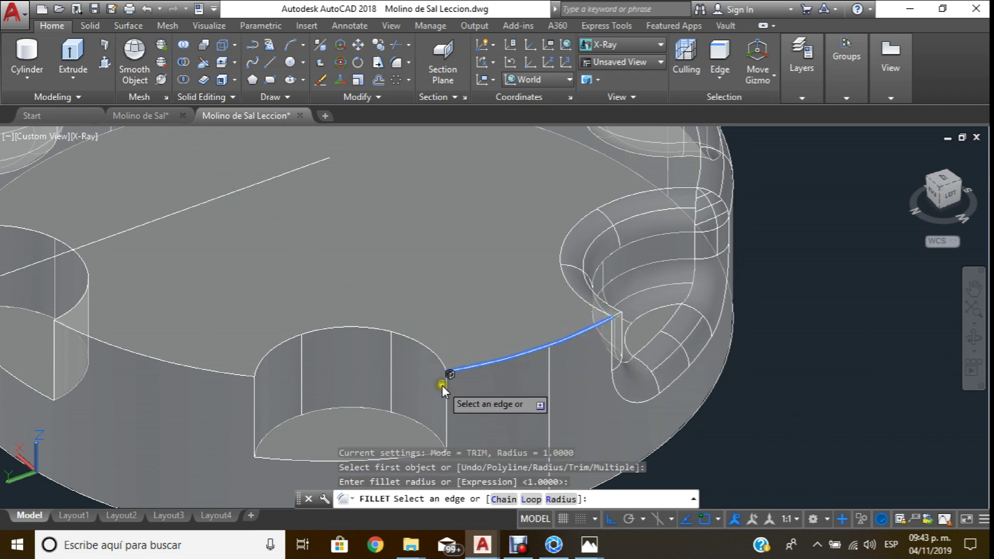
{"action": "left_click", "coordinate": [438, 356]}
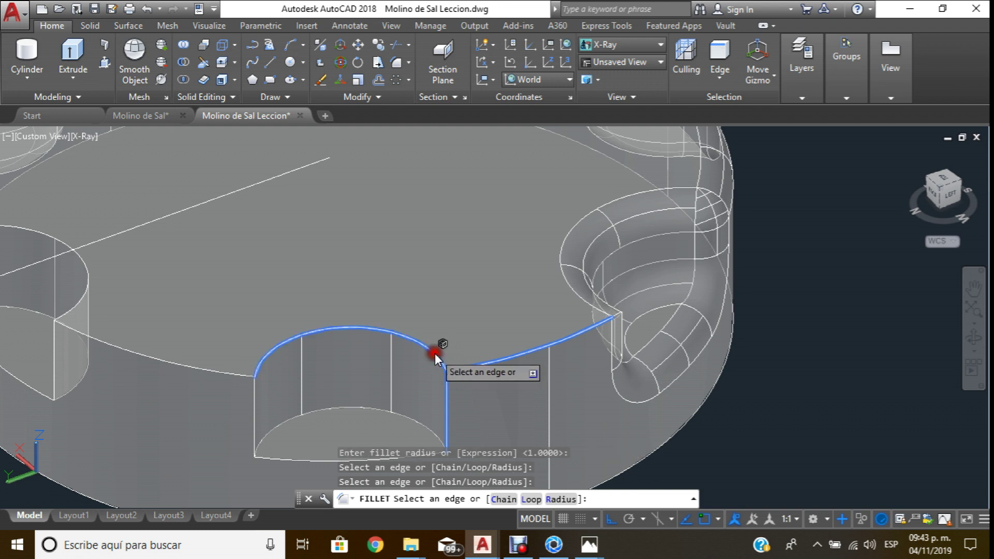
{"action": "scroll", "coordinate": [414, 388], "scroll_direction": "down", "scroll_amount": 2}
{"action": "left_click", "coordinate": [411, 399]}
{"action": "left_click", "coordinate": [390, 430]}
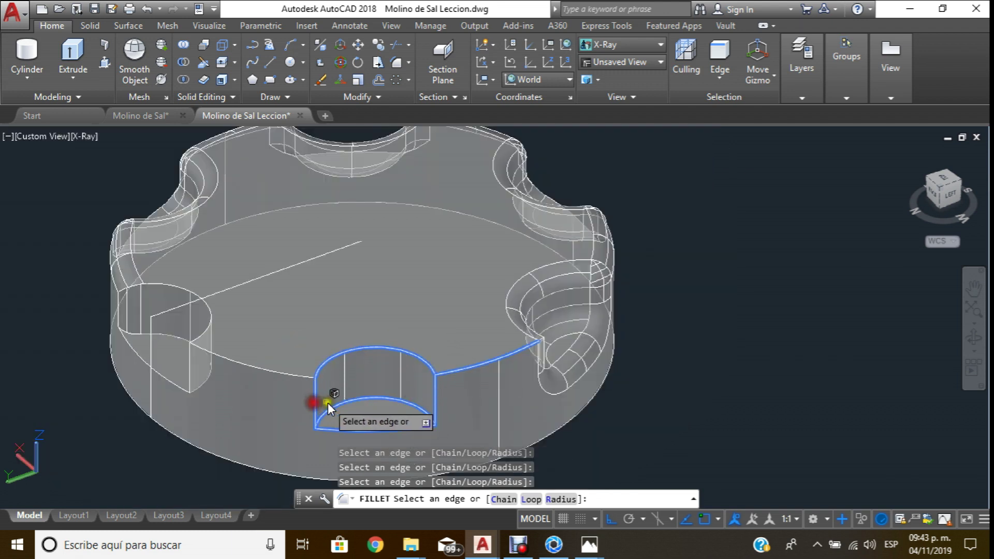
Add the left cutout's edges and apply fillets to all eleven chosen edges.
{"action": "scroll", "coordinate": [375, 373], "scroll_direction": "down", "scroll_amount": 3}
{"action": "scroll", "coordinate": [321, 359], "scroll_direction": "up", "scroll_amount": 2}
{"action": "scroll", "coordinate": [323, 352], "scroll_direction": "up", "scroll_amount": 1}
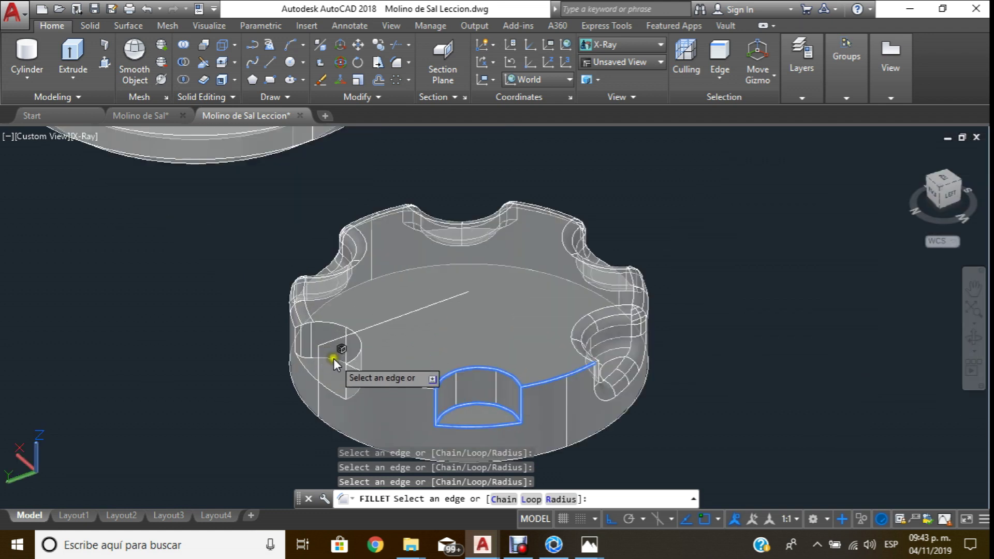
{"action": "left_click", "coordinate": [331, 358]}
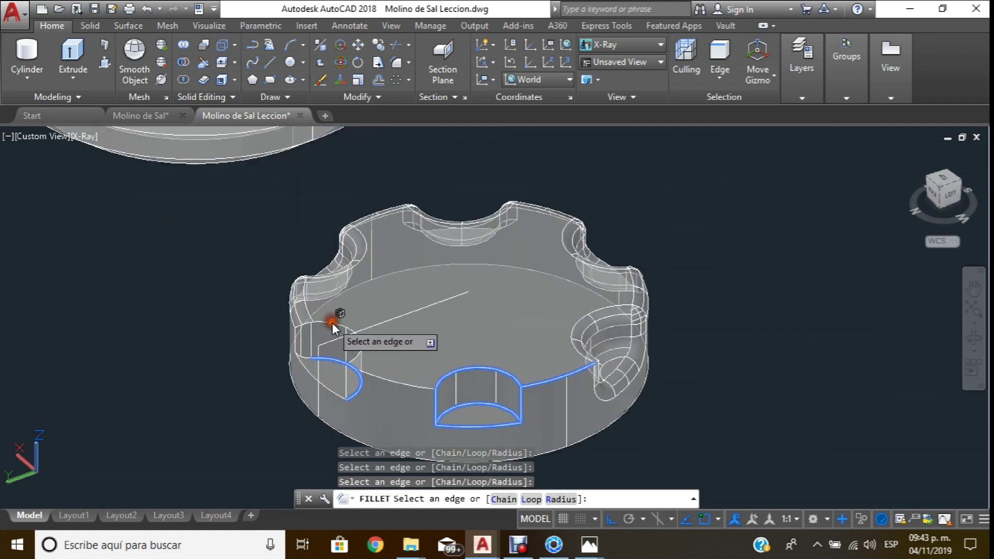
{"action": "scroll", "coordinate": [308, 359], "scroll_direction": "up", "scroll_amount": 3}
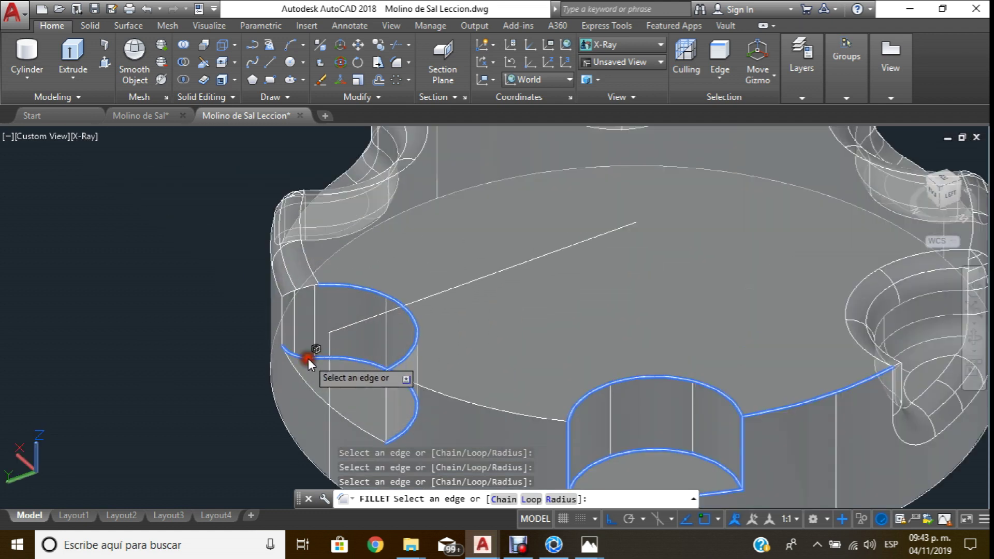
{"action": "left_click", "coordinate": [308, 288]}
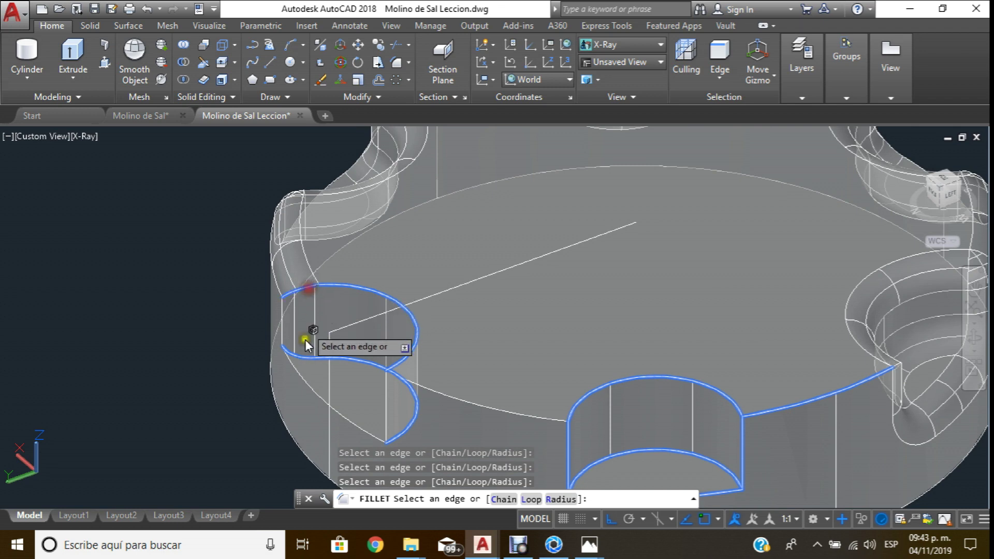
{"action": "left_click", "coordinate": [309, 387]}
{"action": "scroll", "coordinate": [326, 367], "scroll_direction": "down", "scroll_amount": 4}
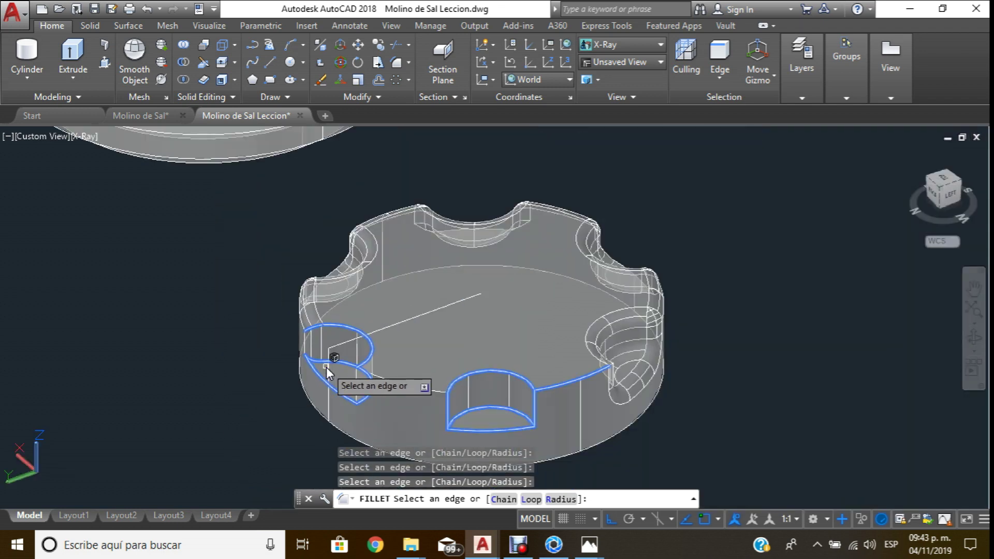
{"action": "scroll", "coordinate": [680, 371], "scroll_direction": "down", "scroll_amount": 2}
{"action": "scroll", "coordinate": [681, 383], "scroll_direction": "up", "scroll_amount": 3}
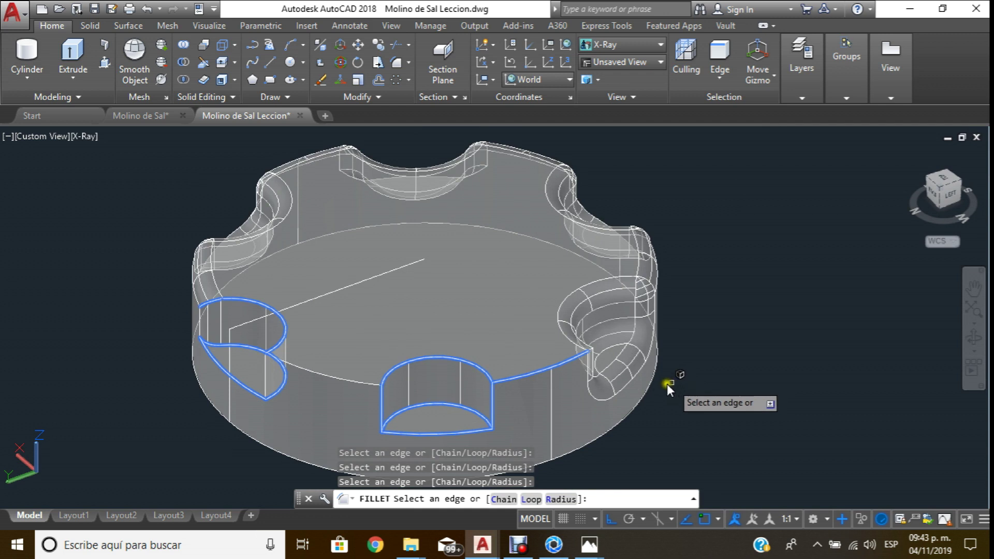
{"action": "scroll", "coordinate": [667, 383], "scroll_direction": "up", "scroll_amount": 2}
{"action": "key", "text": "Return"}
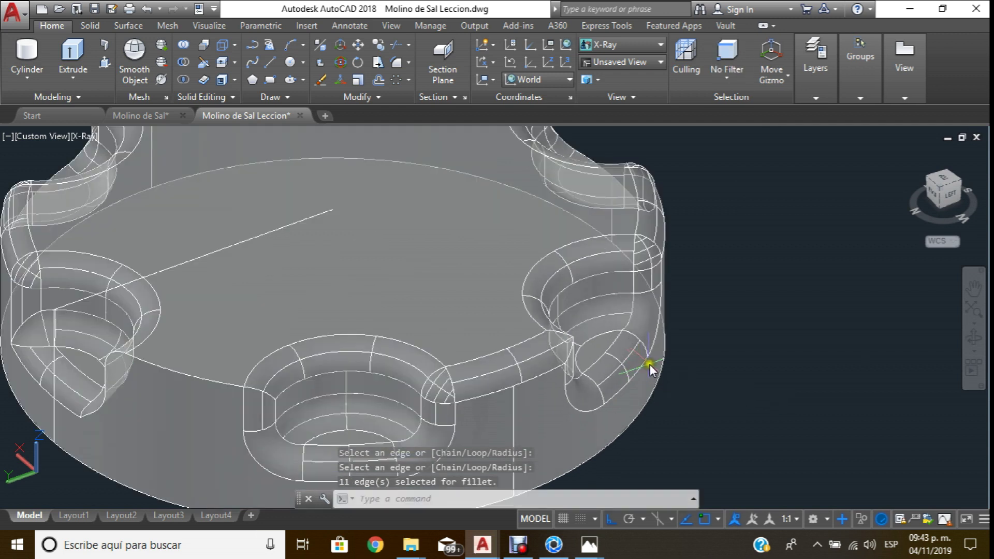
Fillet the remaining rim edge between two cutouts at radius 1.
{"action": "scroll", "coordinate": [673, 312], "scroll_direction": "down", "scroll_amount": 2}
{"action": "scroll", "coordinate": [673, 312], "scroll_direction": "down", "scroll_amount": 2}
{"action": "scroll", "coordinate": [466, 336], "scroll_direction": "up", "scroll_amount": 4}
{"action": "type", "text": "f"}
{"action": "key", "text": "Return"}
{"action": "left_click", "coordinate": [483, 355]}
{"action": "key", "text": "Return"}
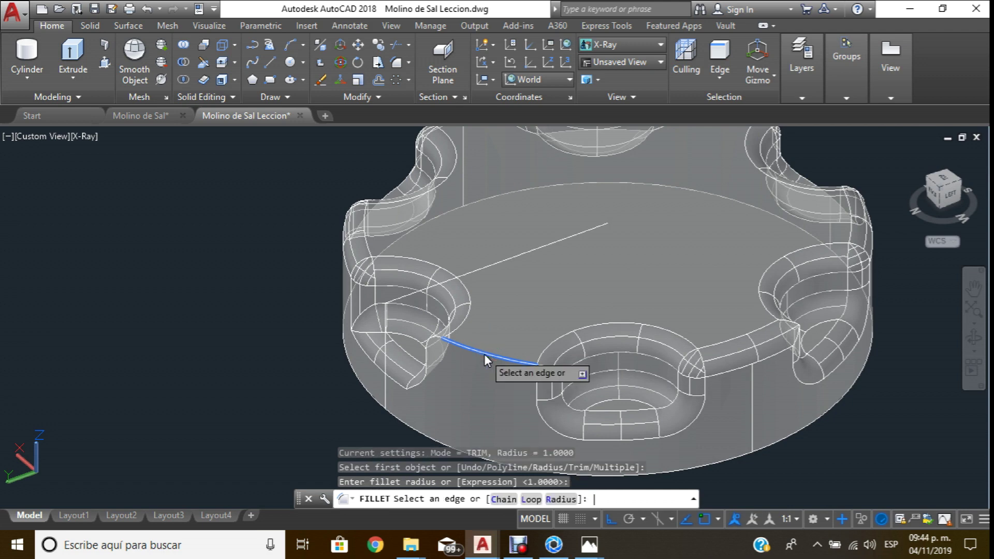
{"action": "key", "text": "Return"}
{"action": "scroll", "coordinate": [522, 319], "scroll_direction": "down", "scroll_amount": 4}
{"action": "scroll", "coordinate": [670, 338], "scroll_direction": "up", "scroll_amount": 2}
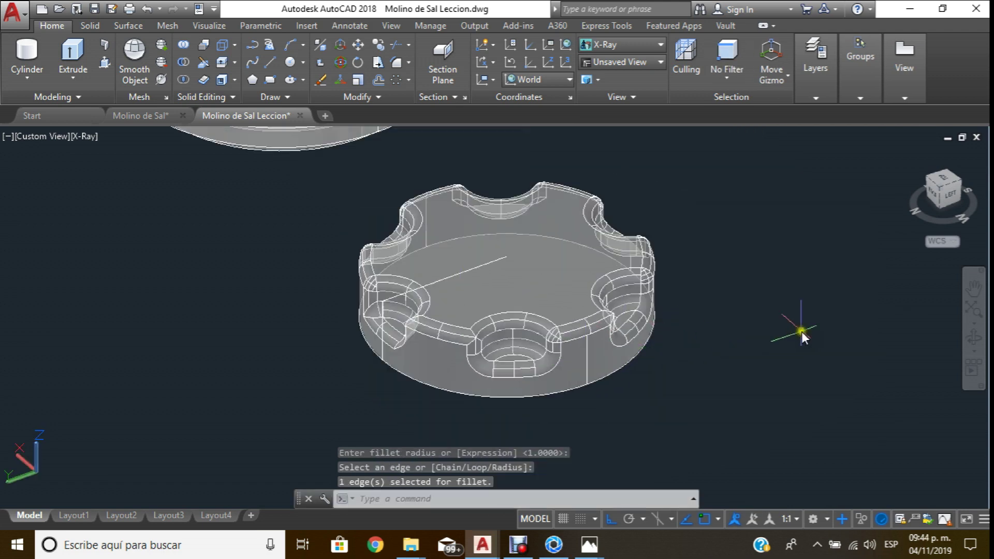
{"action": "mouse_move", "coordinate": [787, 291]}
{"action": "middle_mouse_down", "text": "shift"}
{"action": "mouse_move", "coordinate": [597, 278]}
{"action": "mouse_move", "coordinate": [593, 328]}
{"action": "mouse_move", "coordinate": [682, 286]}
{"action": "middle_mouse_up", "text": "shift"}
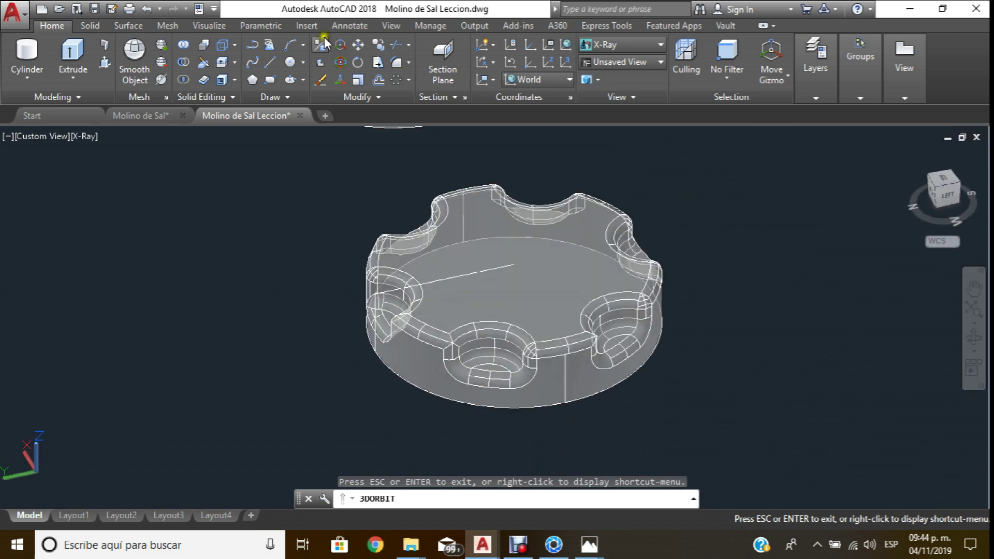
Save the drawing and switch the visual style to Conceptual.
{"action": "left_click", "coordinate": [100, 8]}
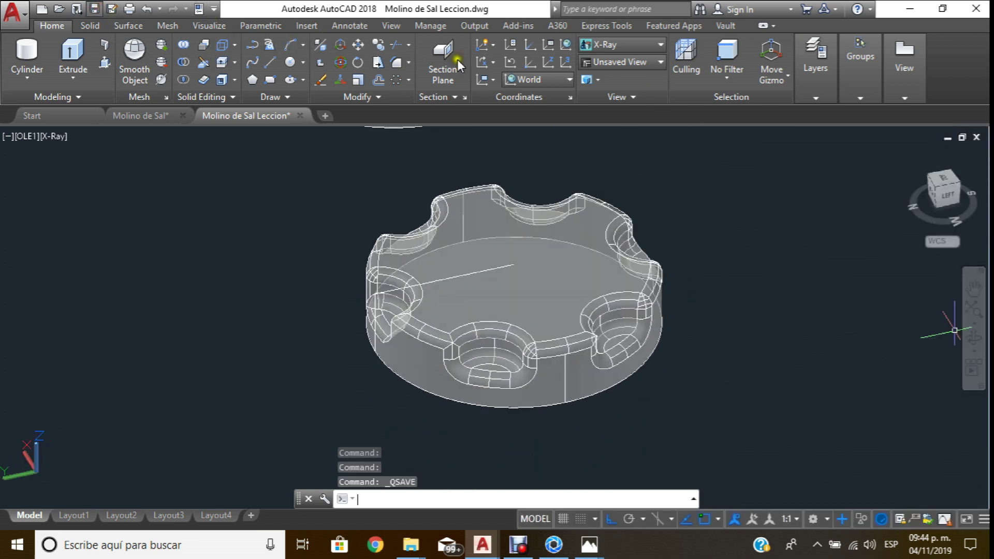
{"action": "left_click", "coordinate": [658, 48]}
{"action": "left_click", "coordinate": [663, 79]}
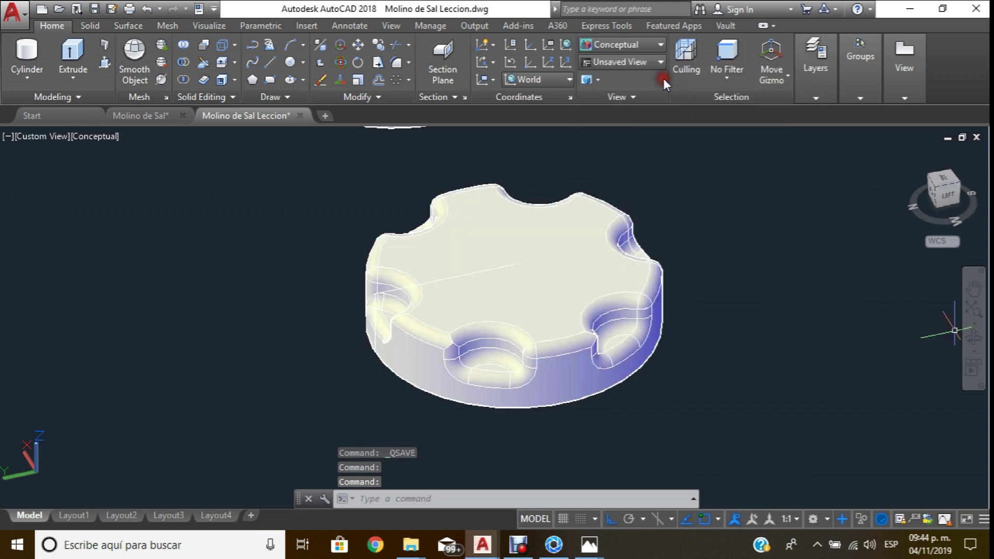
{"action": "scroll", "coordinate": [658, 313], "scroll_direction": "down", "scroll_amount": 2}
{"action": "scroll", "coordinate": [647, 313], "scroll_direction": "down", "scroll_amount": 2}
{"action": "scroll", "coordinate": [589, 213], "scroll_direction": "up", "scroll_amount": 3}
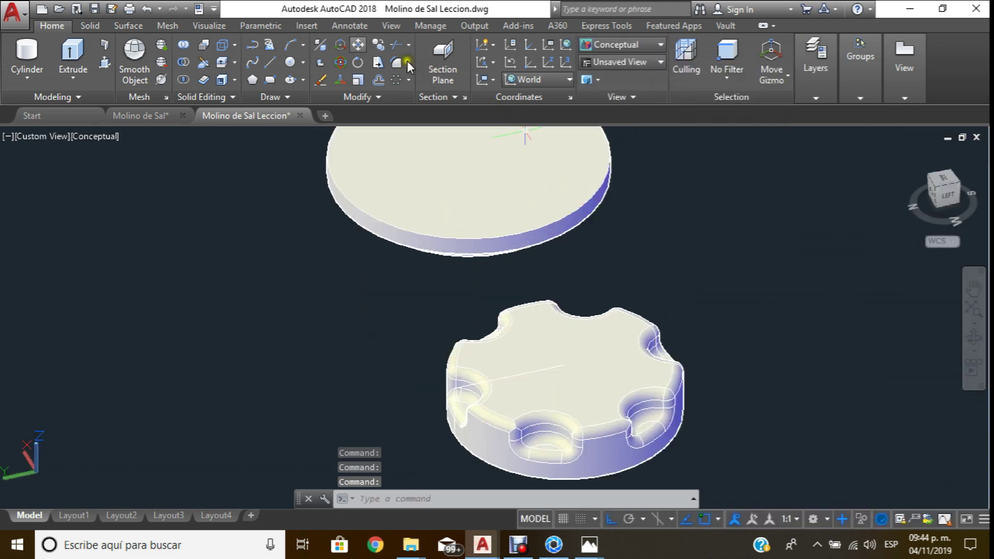
Switch the visual style to 2D Wireframe, ready to move the notched cap.
{"action": "left_click", "coordinate": [623, 45]}
{"action": "left_click", "coordinate": [618, 84]}
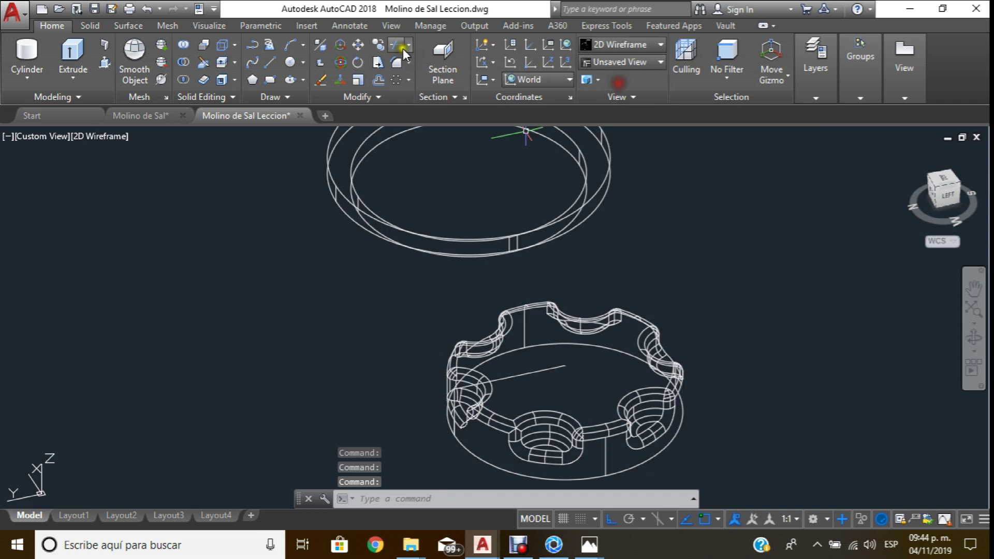
{"action": "left_click", "coordinate": [363, 50]}
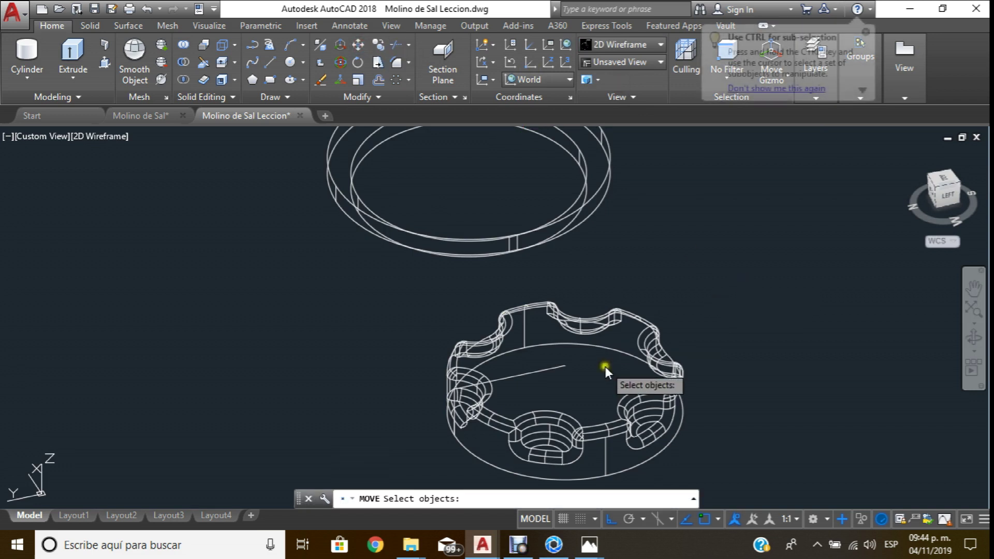
Move the notched cap from its centre into the flanged ring.
{"action": "left_click", "coordinate": [601, 441]}
{"action": "key", "text": "Return"}
{"action": "left_click", "coordinate": [564, 397]}
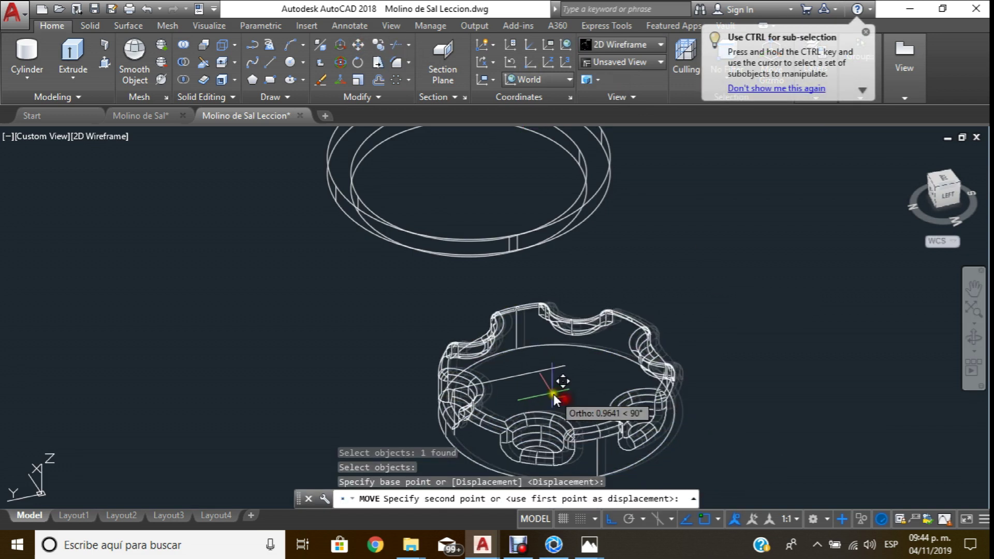
{"action": "scroll", "coordinate": [561, 399], "scroll_direction": "down", "scroll_amount": 2}
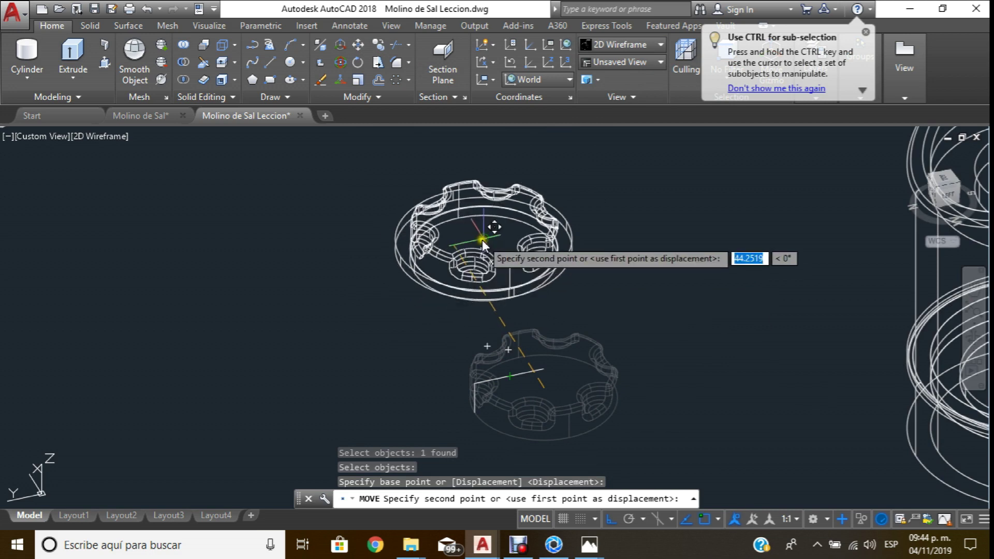
{"action": "left_click", "coordinate": [484, 230]}
{"action": "scroll", "coordinate": [524, 254], "scroll_direction": "down", "scroll_amount": 2}
{"action": "scroll", "coordinate": [596, 316], "scroll_direction": "down", "scroll_amount": 3}
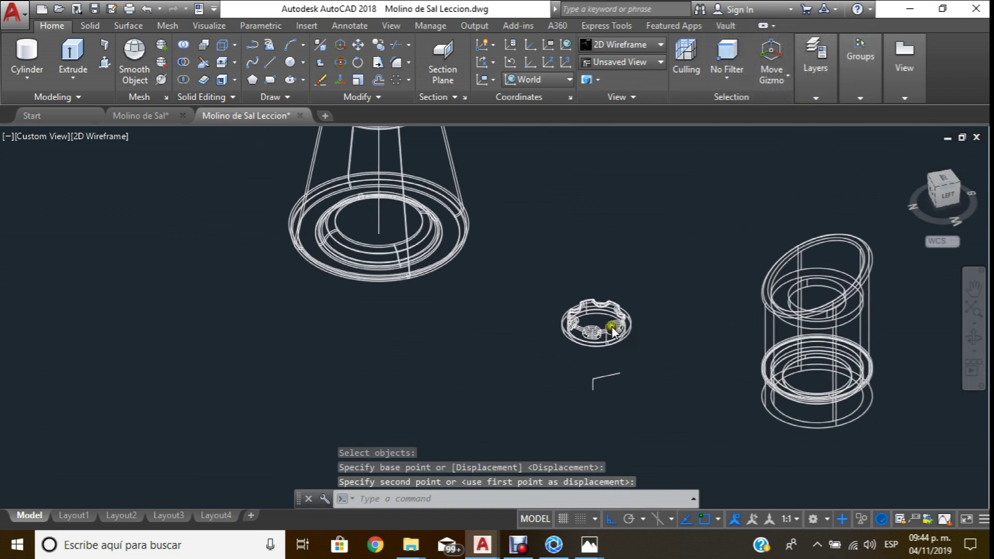
{"action": "scroll", "coordinate": [619, 321], "scroll_direction": "up", "scroll_amount": 3}
{"action": "scroll", "coordinate": [618, 321], "scroll_direction": "up", "scroll_amount": 5}
{"action": "scroll", "coordinate": [642, 318], "scroll_direction": "up", "scroll_amount": 1}
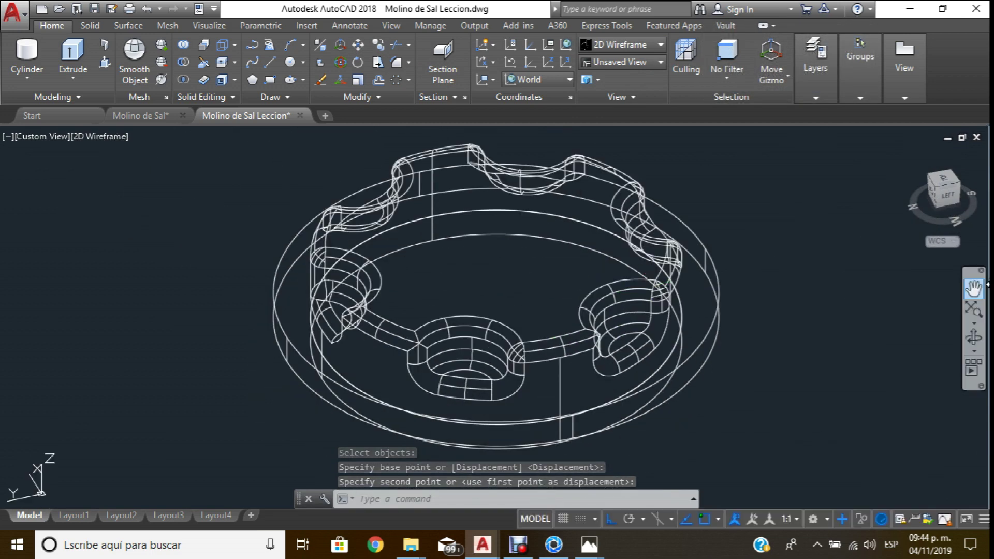
{"action": "left_click", "coordinate": [974, 337]}
{"action": "mouse_move", "coordinate": [808, 325]}
{"action": "left_mouse_down"}
{"action": "mouse_move", "coordinate": [589, 251]}
{"action": "mouse_move", "coordinate": [566, 289]}
{"action": "mouse_move", "coordinate": [689, 282]}
{"action": "mouse_move", "coordinate": [684, 293]}
{"action": "mouse_move", "coordinate": [637, 273]}
{"action": "left_mouse_up"}
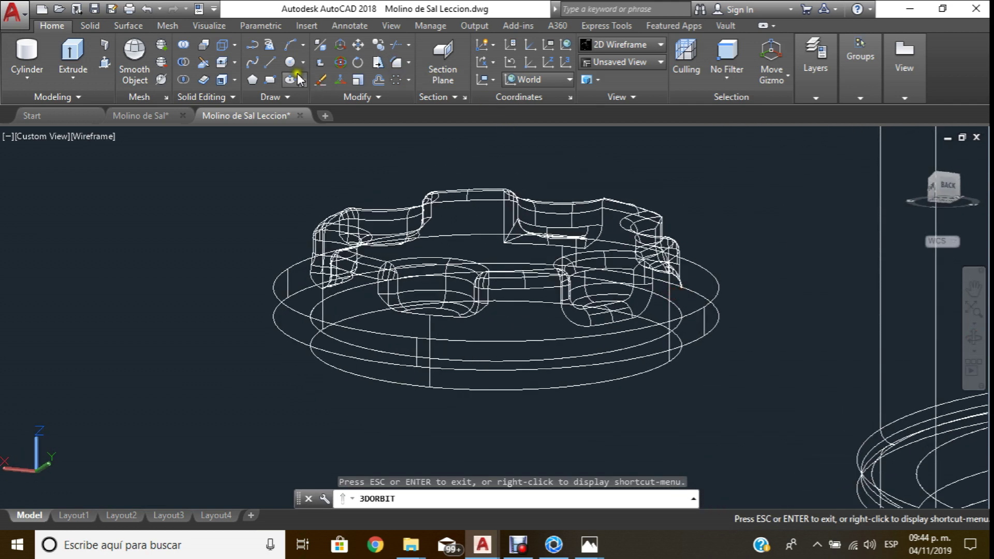
Draw a vertical line upward from the ring's base centre.
{"action": "left_click", "coordinate": [270, 63]}
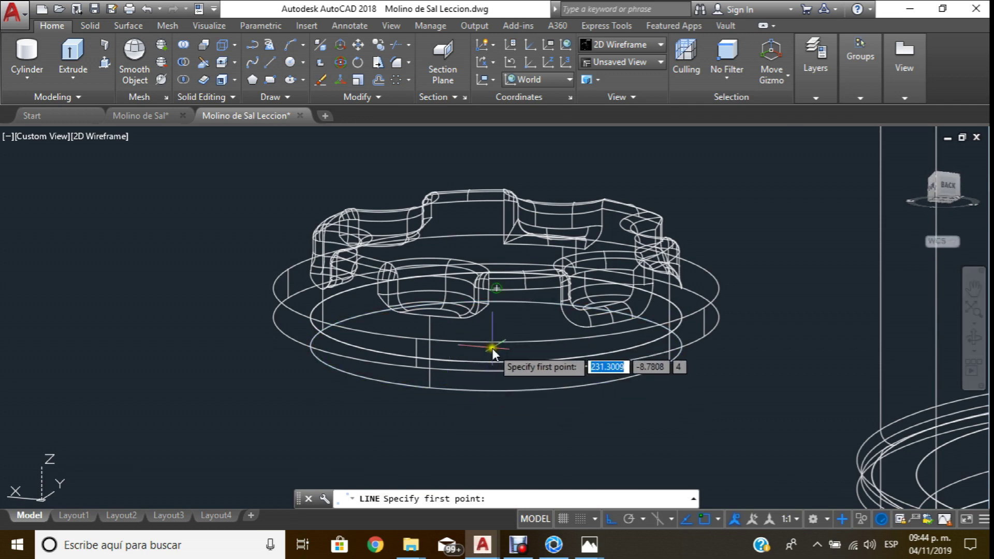
{"action": "scroll", "coordinate": [509, 356], "scroll_direction": "down", "scroll_amount": 4}
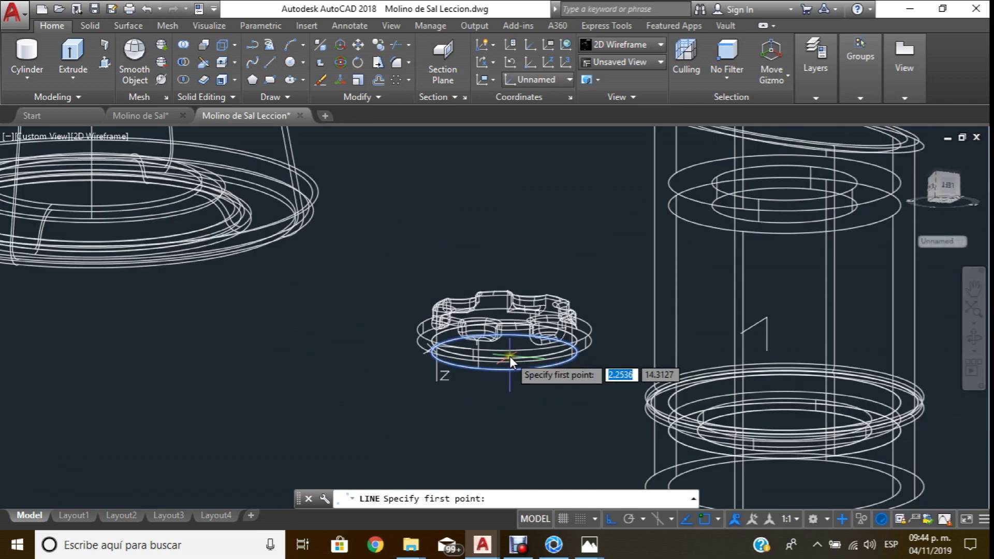
{"action": "left_click", "coordinate": [337, 378]}
{"action": "left_click", "coordinate": [361, 269]}
Move the vertical line to the cap's centre.
{"action": "left_click", "coordinate": [358, 44]}
{"action": "left_click", "coordinate": [380, 312]}
{"action": "left_click", "coordinate": [313, 381]}
{"action": "key", "text": "Return"}
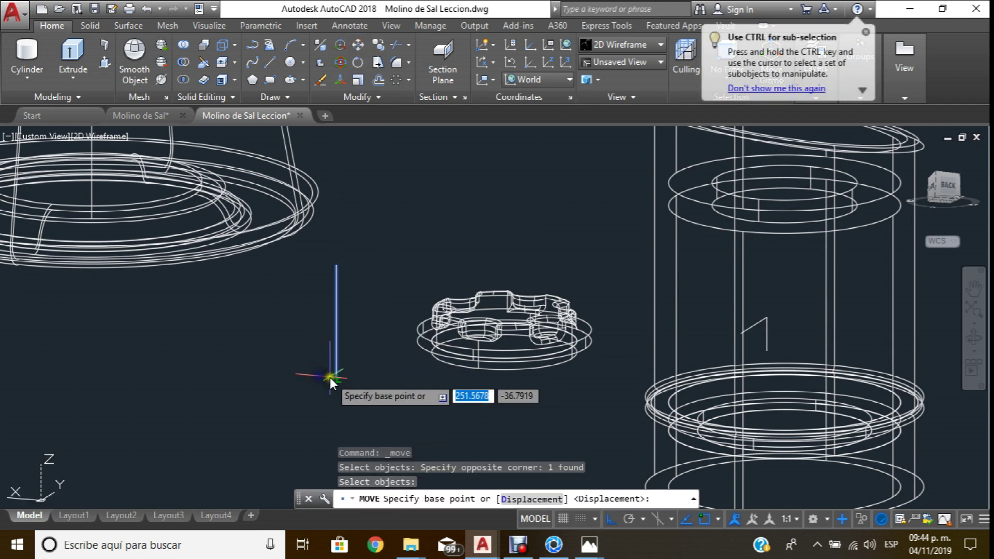
{"action": "left_click", "coordinate": [336, 378]}
{"action": "scroll", "coordinate": [558, 385], "scroll_direction": "up", "scroll_amount": 5}
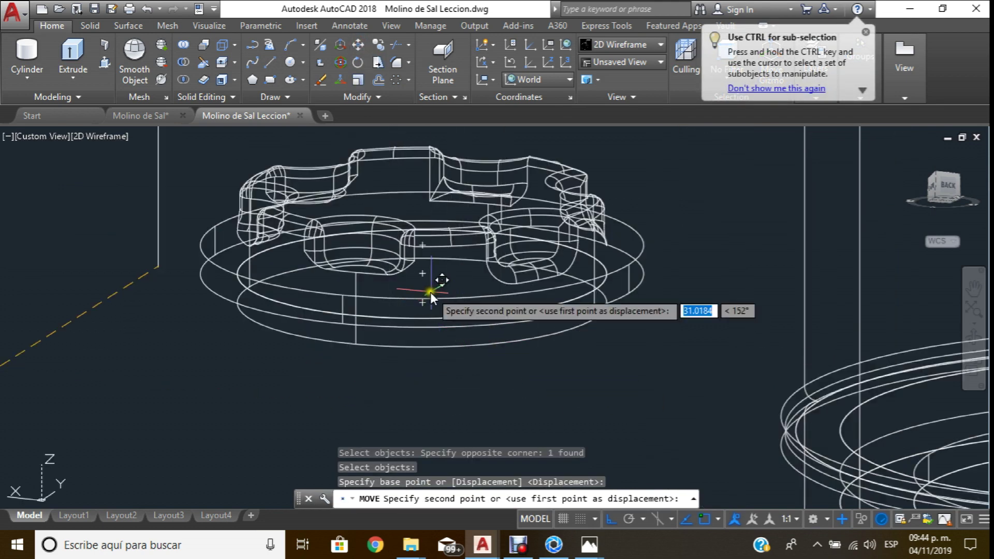
{"action": "left_click", "coordinate": [421, 306]}
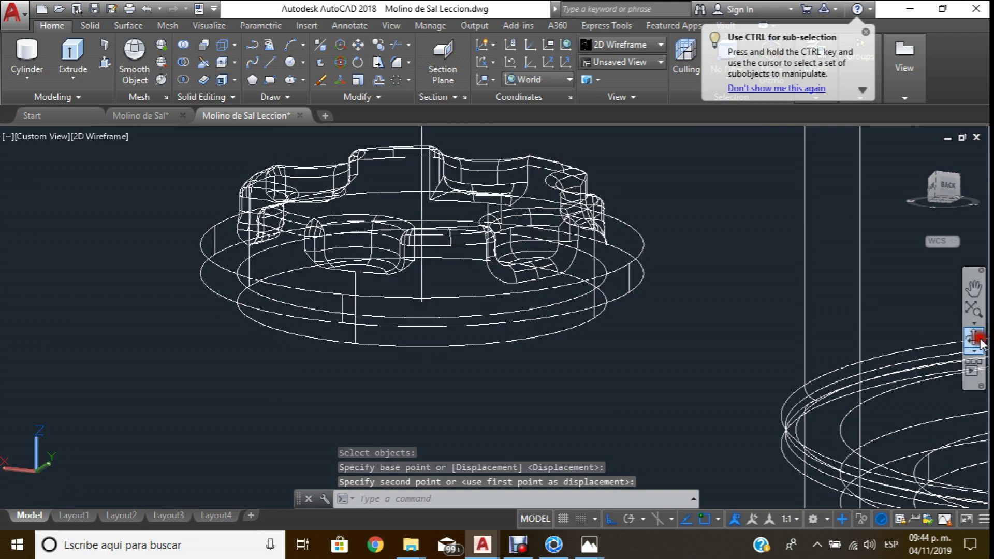
{"action": "left_click", "coordinate": [973, 338]}
{"action": "left_click_drag", "start_coordinate": [577, 255], "coordinate": [553, 307]}
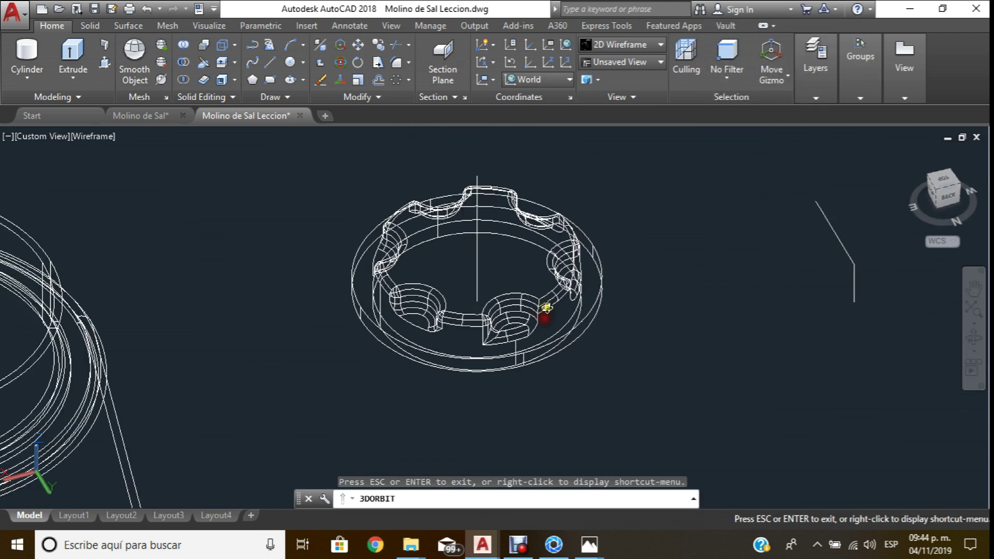
Switch the visual style to X-Ray to see through the parts.
{"action": "scroll", "coordinate": [553, 307], "scroll_direction": "down", "scroll_amount": 7}
{"action": "mouse_move", "coordinate": [526, 336]}
{"action": "left_mouse_down"}
{"action": "mouse_move", "coordinate": [498, 319]}
{"action": "mouse_move", "coordinate": [488, 295]}
{"action": "left_mouse_up"}
{"action": "left_click", "coordinate": [632, 46]}
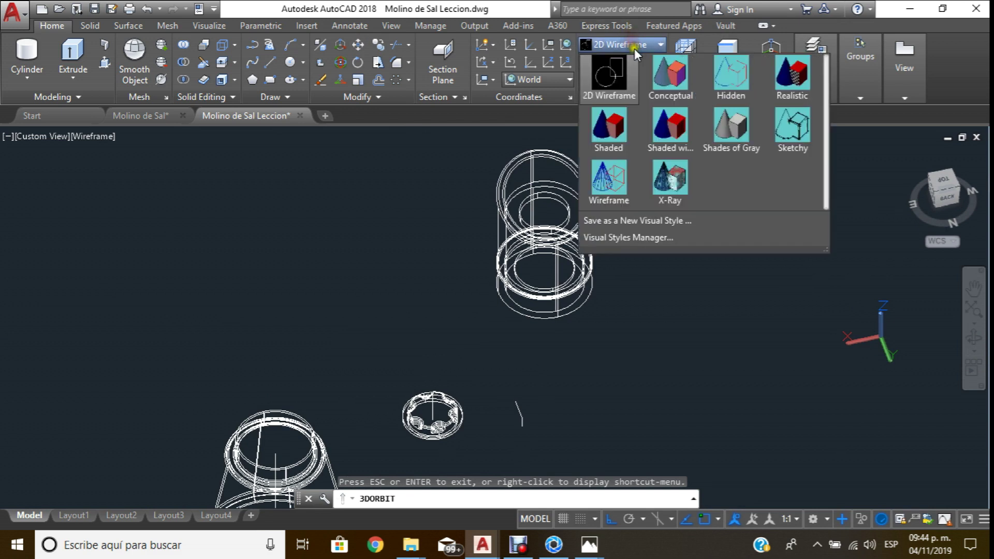
{"action": "left_click", "coordinate": [649, 207]}
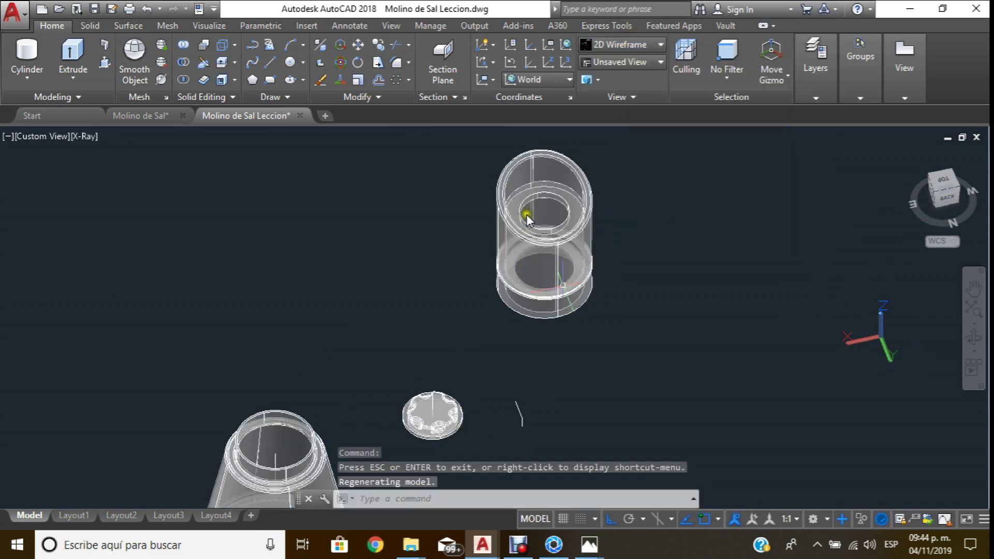
{"action": "key", "text": "Escape"}
{"action": "middle_click_drag", "start_coordinate": [458, 284], "coordinate": [406, 398]}
{"action": "middle_click_drag", "start_coordinate": [505, 180], "coordinate": [509, 154]}
Window-select the ring and notched cap assembly for moving.
{"action": "left_click", "coordinate": [361, 46]}
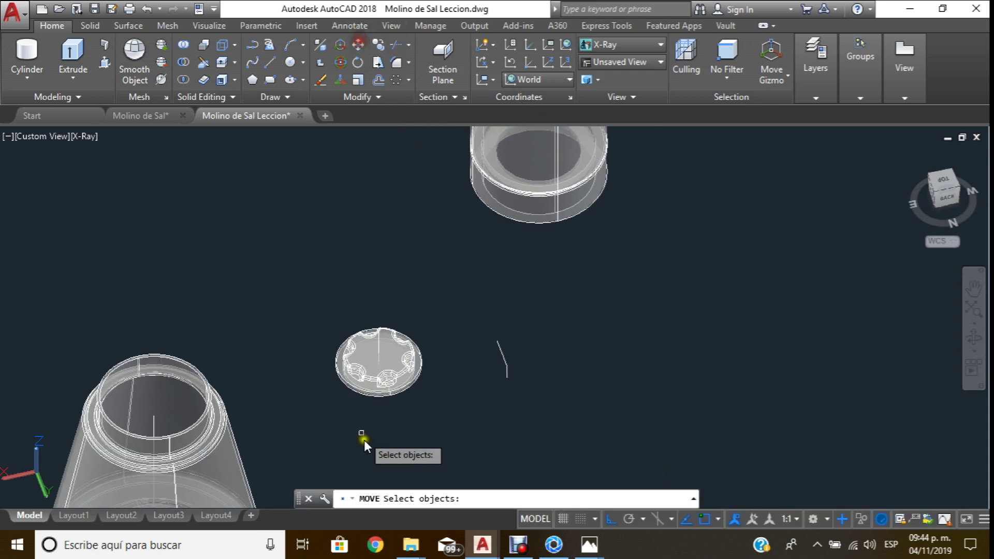
{"action": "scroll", "coordinate": [373, 408], "scroll_direction": "up", "scroll_amount": 2}
{"action": "left_click", "coordinate": [443, 404]}
{"action": "left_click", "coordinate": [296, 246]}
{"action": "scroll", "coordinate": [380, 358], "scroll_direction": "up", "scroll_amount": 3}
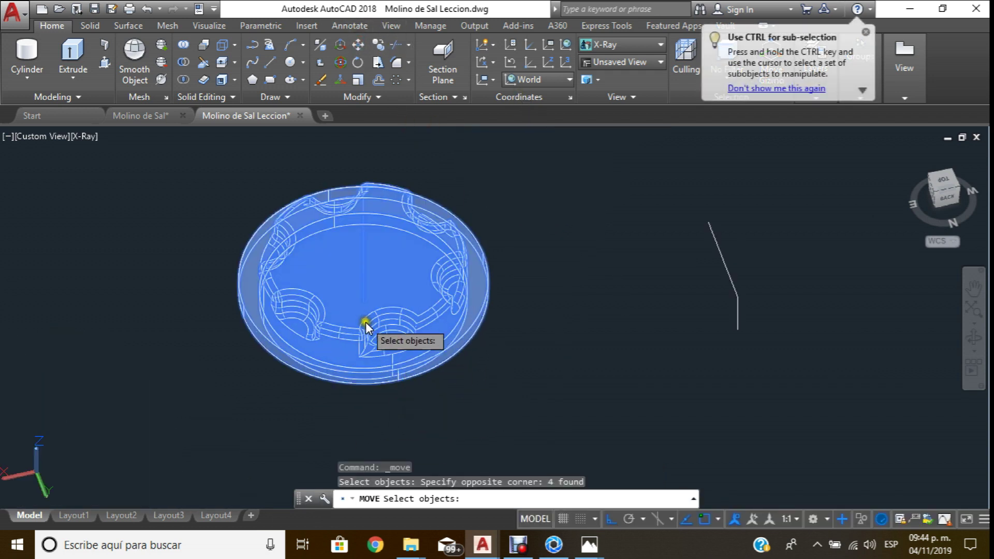
{"action": "scroll", "coordinate": [368, 313], "scroll_direction": "up", "scroll_amount": 1}
{"action": "key", "text": "Return"}
Move the assembly from its centre down into the cylinder's top.
{"action": "left_click", "coordinate": [368, 307]}
{"action": "scroll", "coordinate": [369, 303], "scroll_direction": "down", "scroll_amount": 3}
{"action": "scroll", "coordinate": [369, 302], "scroll_direction": "down", "scroll_amount": 2}
{"action": "scroll", "coordinate": [436, 188], "scroll_direction": "up", "scroll_amount": 1}
{"action": "scroll", "coordinate": [404, 271], "scroll_direction": "up", "scroll_amount": 1}
{"action": "scroll", "coordinate": [403, 271], "scroll_direction": "up", "scroll_amount": 5}
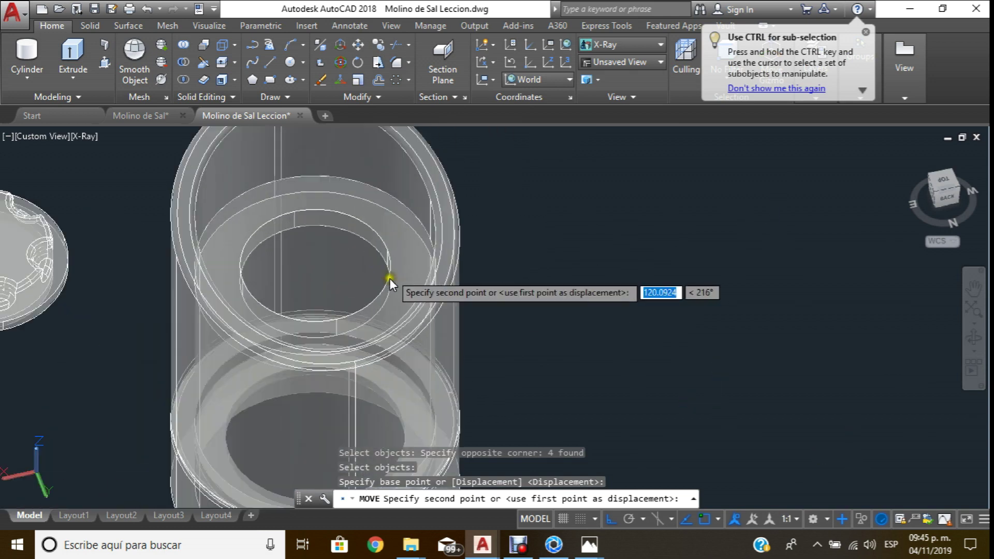
{"action": "scroll", "coordinate": [320, 262], "scroll_direction": "up", "scroll_amount": 1}
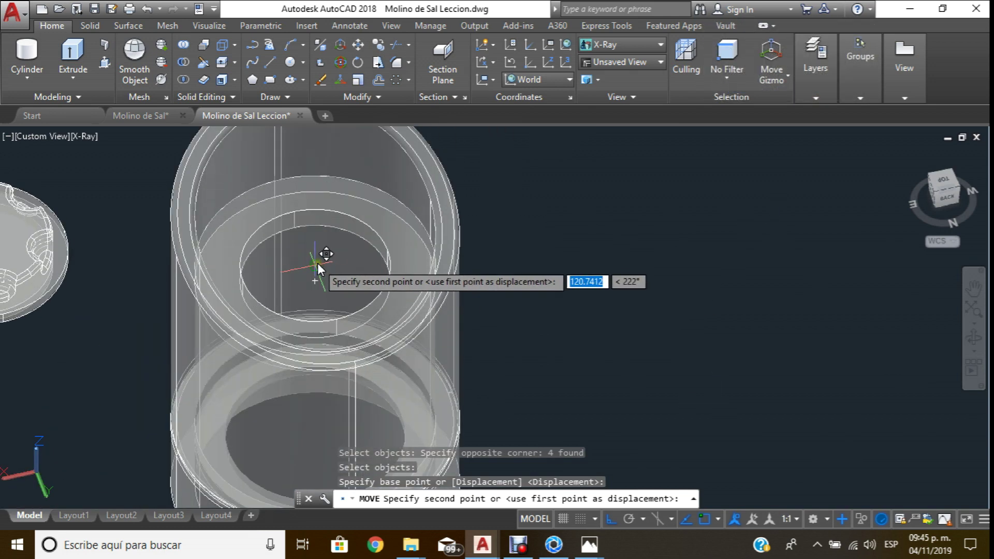
{"action": "left_click", "coordinate": [326, 265]}
Switch the visual style back to Conceptual shading.
{"action": "scroll", "coordinate": [378, 265], "scroll_direction": "down", "scroll_amount": 2}
{"action": "left_click", "coordinate": [378, 265]}
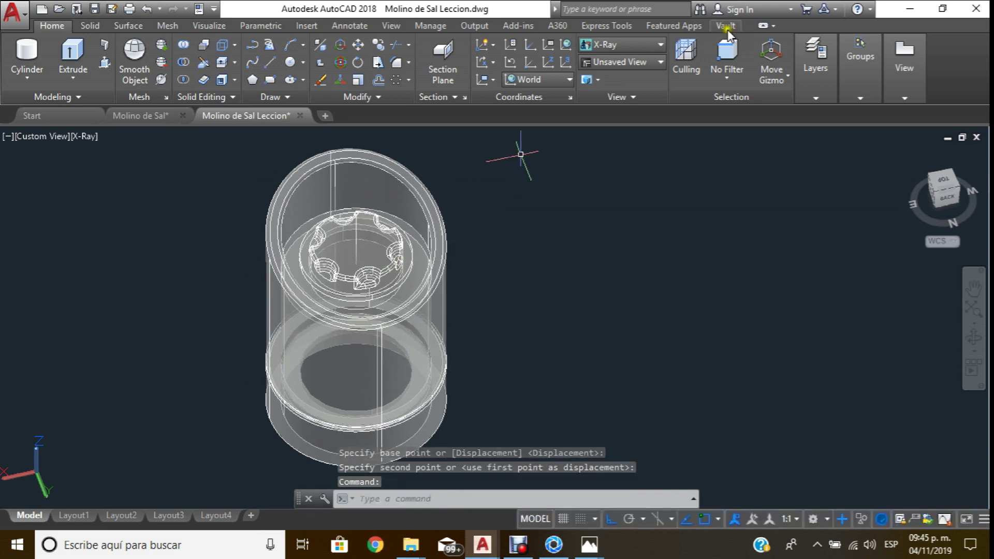
{"action": "left_click", "coordinate": [621, 45]}
{"action": "left_click", "coordinate": [647, 63]}
{"action": "scroll", "coordinate": [559, 263], "scroll_direction": "down", "scroll_amount": 2}
{"action": "scroll", "coordinate": [567, 257], "scroll_direction": "down", "scroll_amount": 2}
{"action": "scroll", "coordinate": [567, 258], "scroll_direction": "down", "scroll_amount": 2}
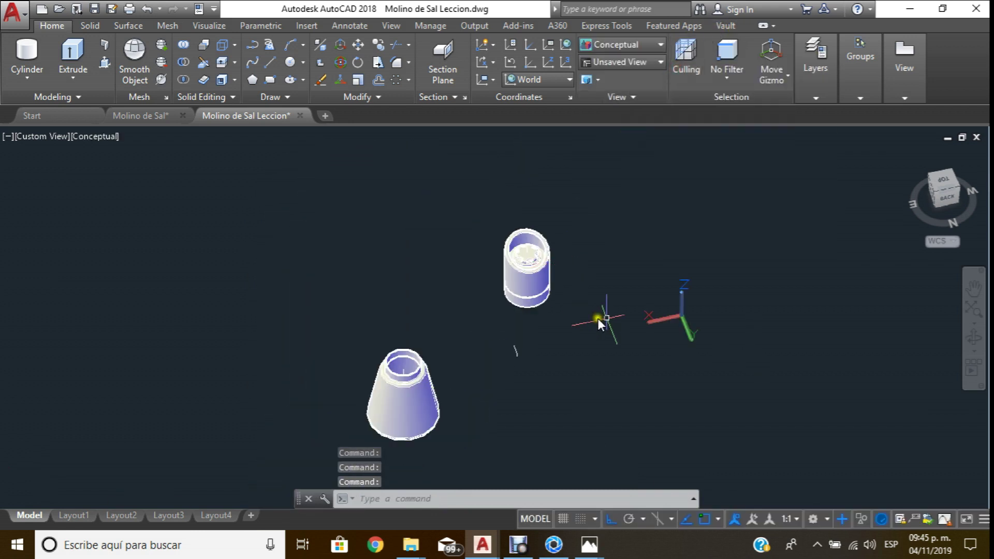
Orbit to view both parts and draw a short vertical line from the cone top's centre.
{"action": "left_click", "coordinate": [973, 339]}
{"action": "left_click_drag", "start_coordinate": [459, 333], "coordinate": [359, 306]}
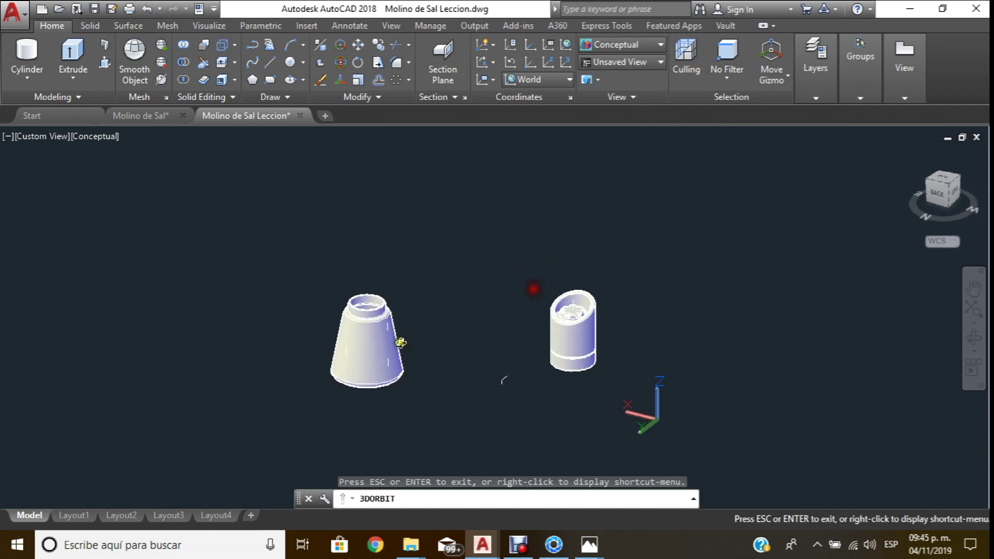
{"action": "scroll", "coordinate": [358, 306], "scroll_direction": "up", "scroll_amount": 5}
{"action": "left_click_drag", "start_coordinate": [384, 337], "coordinate": [431, 293]}
{"action": "left_click", "coordinate": [271, 65]}
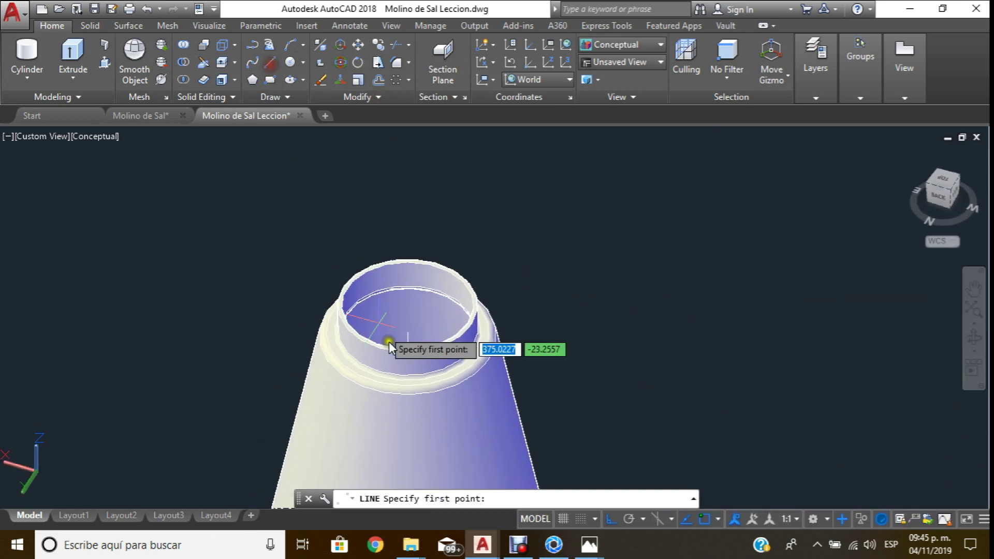
{"action": "left_click", "coordinate": [407, 331]}
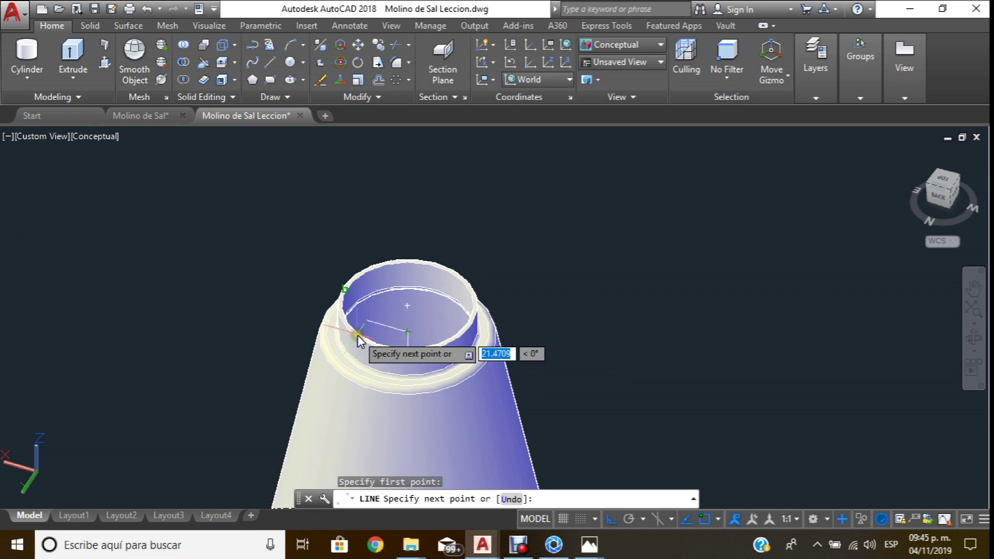
{"action": "left_click", "coordinate": [408, 305]}
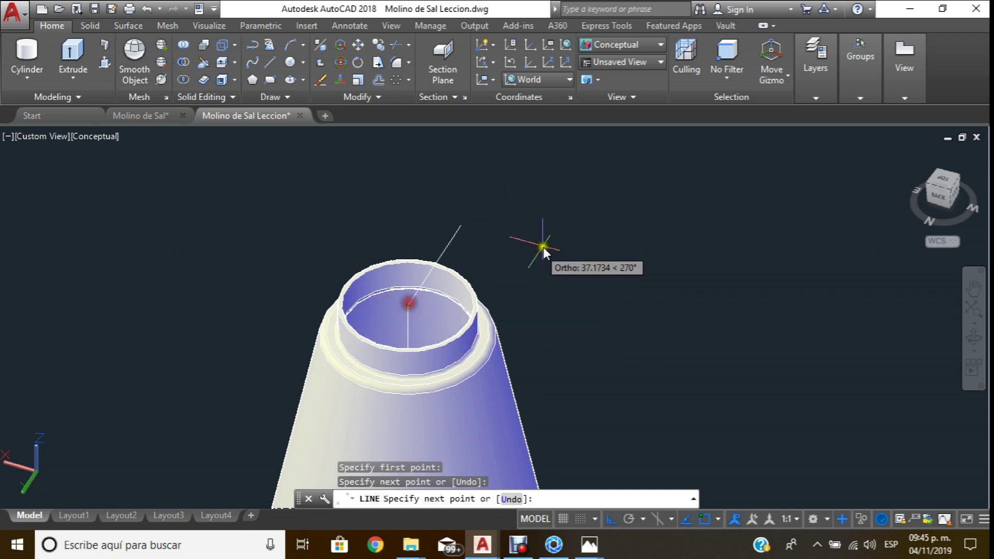
{"action": "key", "text": "Escape"}
Erase the stray line at the cone's top.
{"action": "scroll", "coordinate": [550, 244], "scroll_direction": "down", "scroll_amount": 5}
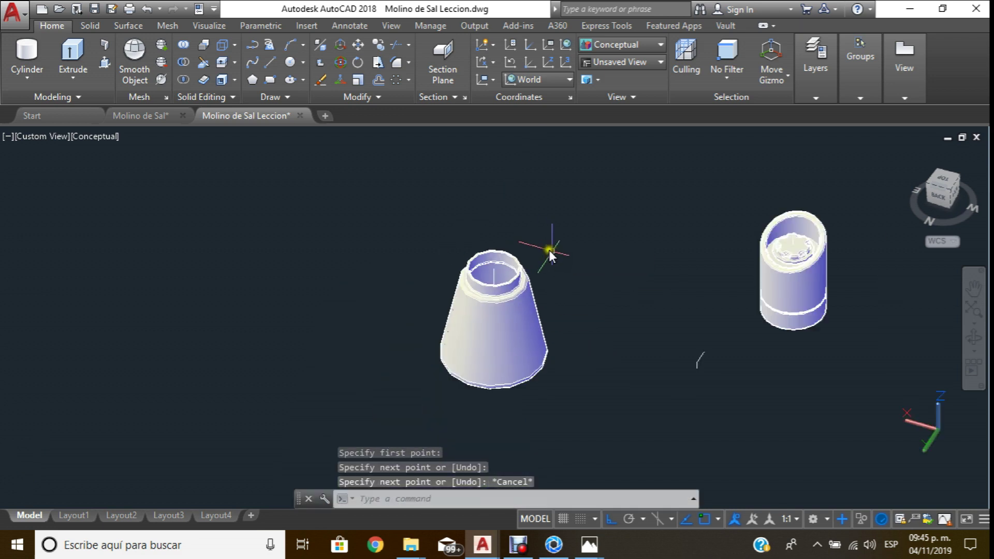
{"action": "scroll", "coordinate": [777, 291], "scroll_direction": "up", "scroll_amount": 3}
{"action": "middle_click_drag", "start_coordinate": [588, 341], "coordinate": [660, 329]}
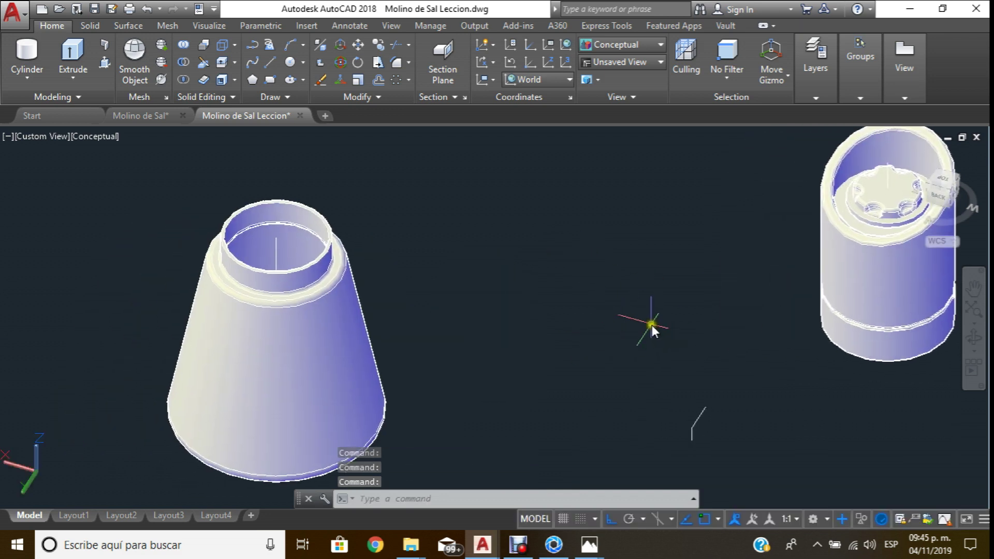
{"action": "left_click", "coordinate": [277, 243]}
{"action": "key", "text": "Delete"}
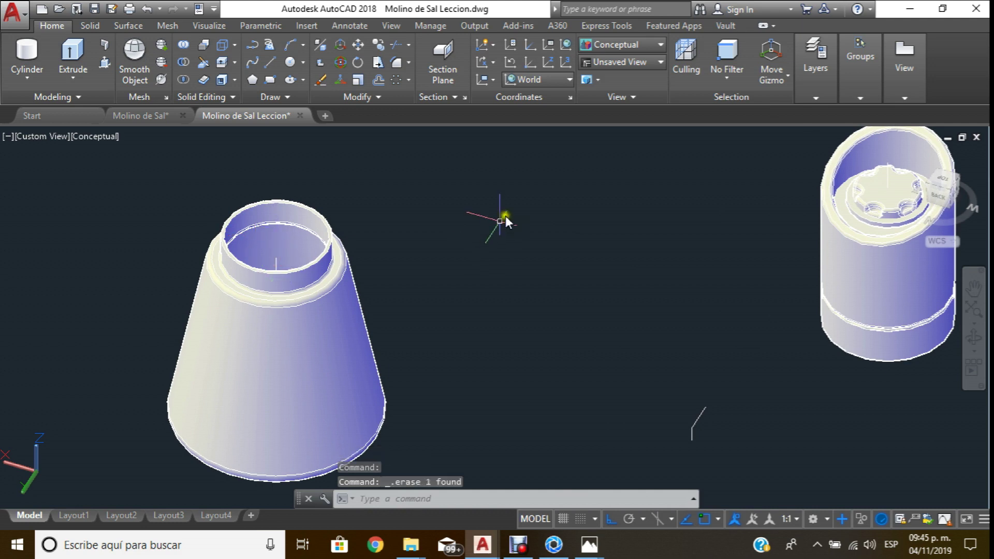
{"action": "left_click", "coordinate": [650, 46]}
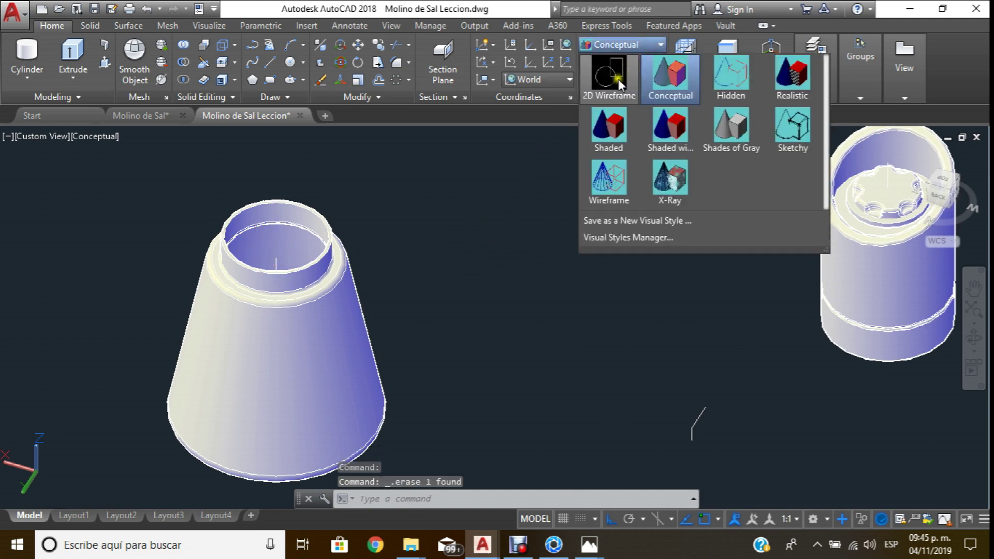
Move the eight cylinder parts from their centre point onto the top of the cone.
{"action": "left_click", "coordinate": [618, 79]}
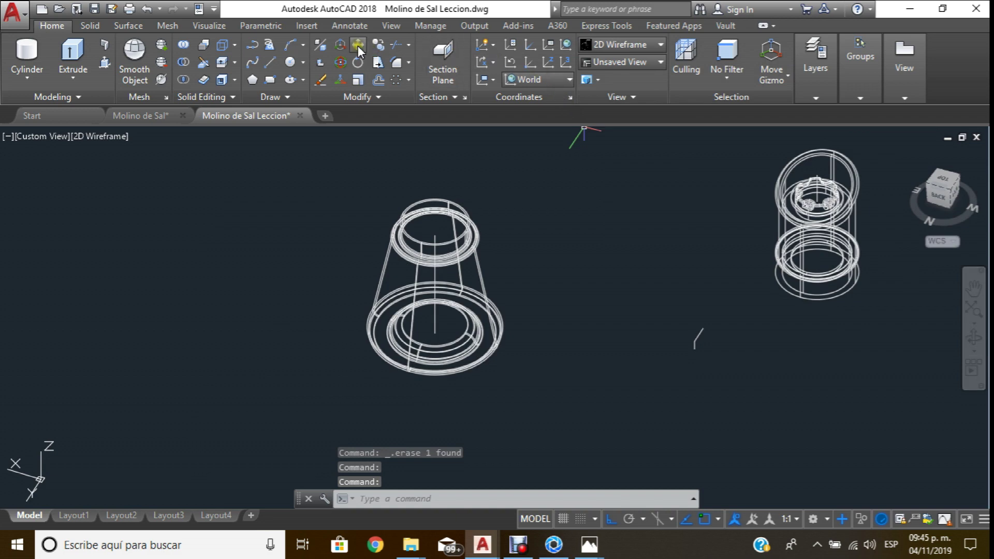
{"action": "left_click", "coordinate": [358, 45]}
{"action": "left_click", "coordinate": [890, 334]}
{"action": "left_click", "coordinate": [756, 228]}
{"action": "scroll", "coordinate": [819, 313], "scroll_direction": "up", "scroll_amount": 4}
{"action": "key", "text": "Return"}
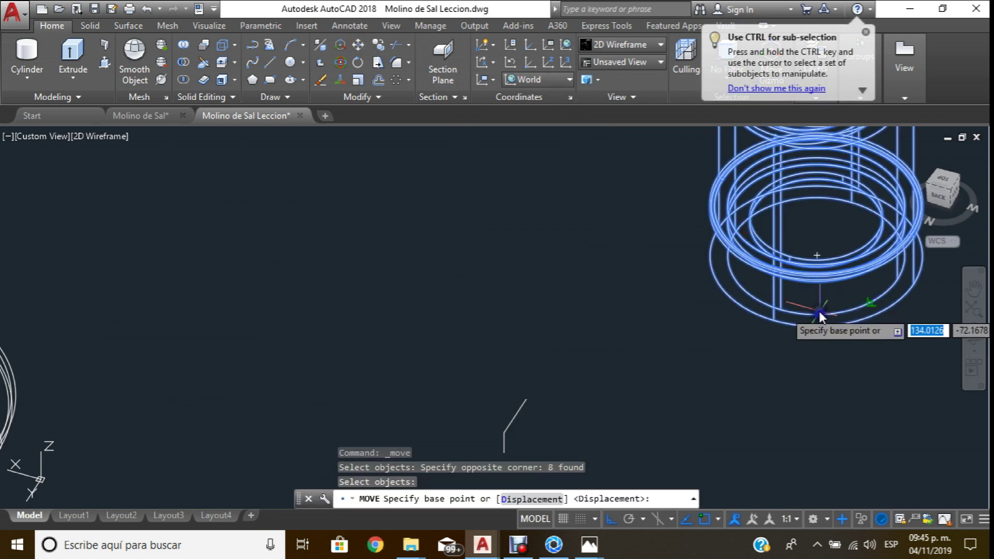
{"action": "left_click", "coordinate": [816, 256]}
{"action": "scroll", "coordinate": [818, 257], "scroll_direction": "down", "scroll_amount": 3}
{"action": "scroll", "coordinate": [818, 258], "scroll_direction": "down", "scroll_amount": 2}
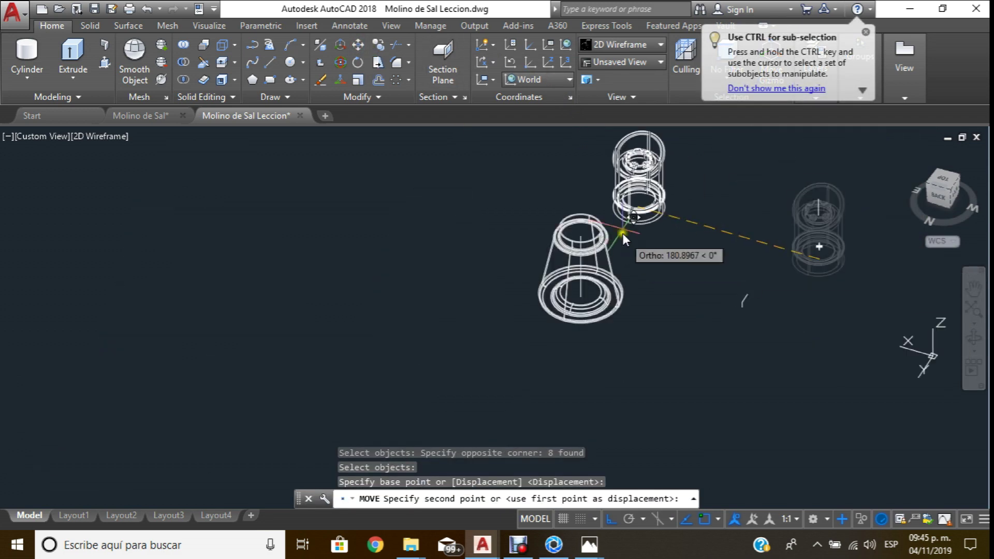
{"action": "scroll", "coordinate": [634, 252], "scroll_direction": "up", "scroll_amount": 4}
{"action": "left_click", "coordinate": [489, 271]}
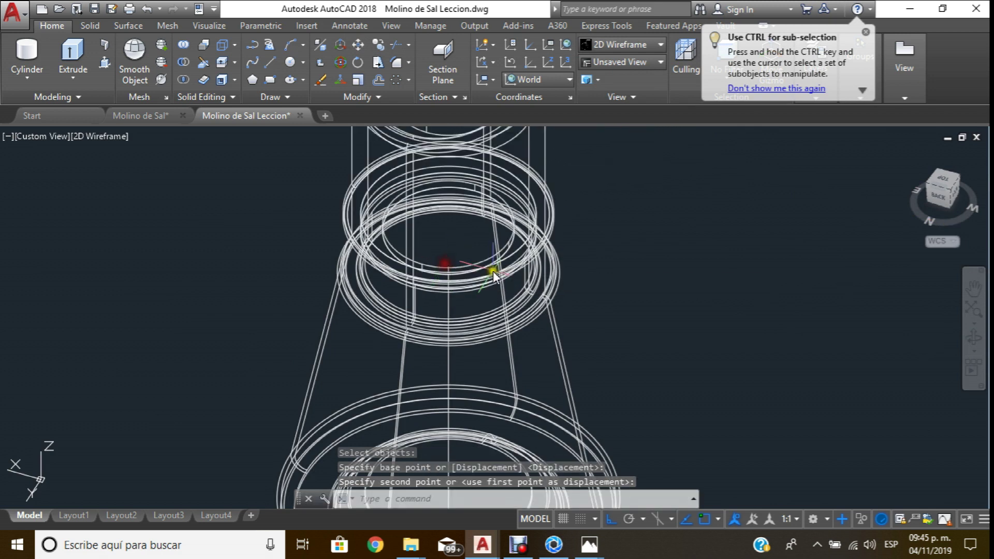
Switch the visual style to Conceptual so the grinder shows shaded.
{"action": "left_click", "coordinate": [659, 44]}
{"action": "left_click", "coordinate": [671, 68]}
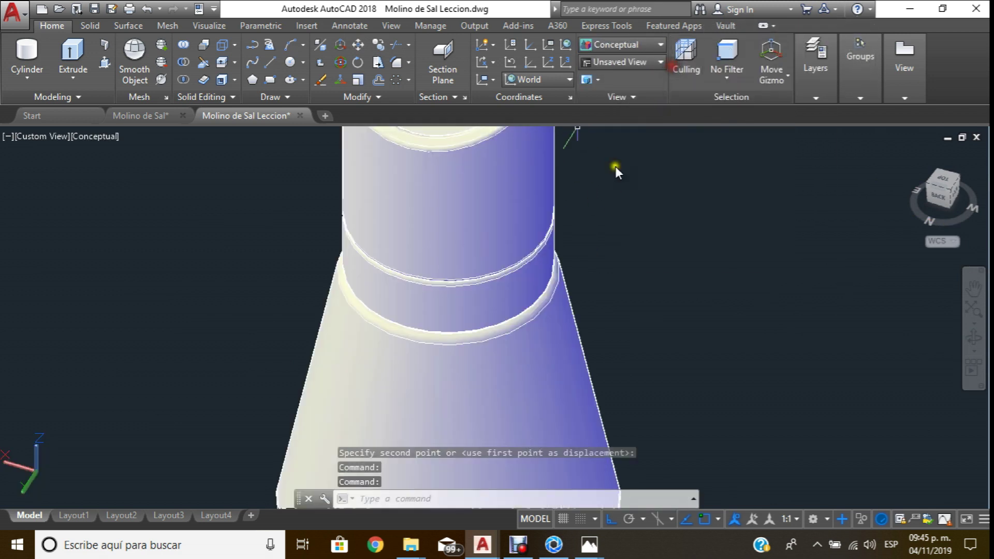
{"action": "scroll", "coordinate": [566, 300], "scroll_direction": "down", "scroll_amount": 2}
{"action": "scroll", "coordinate": [569, 306], "scroll_direction": "down", "scroll_amount": 1}
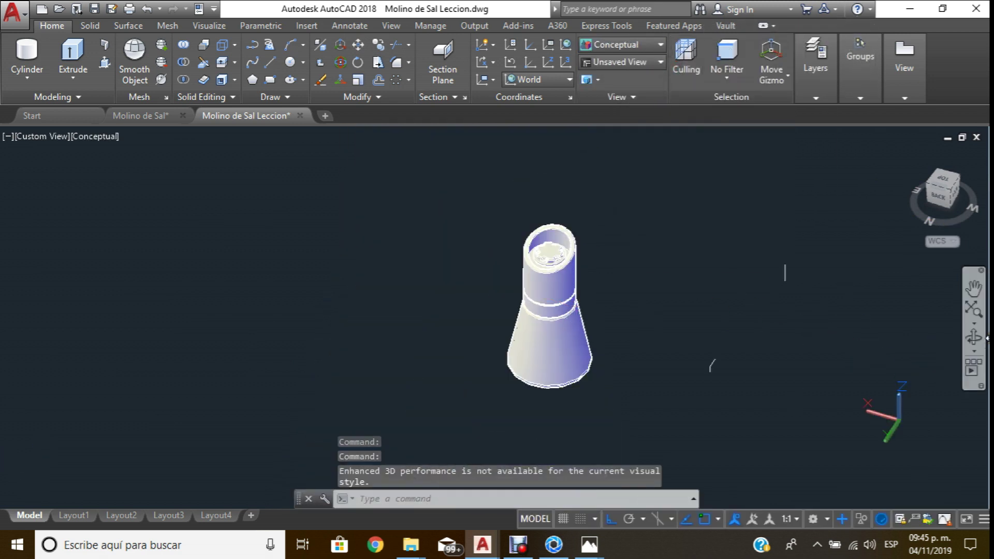
{"action": "mouse_move", "coordinate": [712, 365]}
{"action": "middle_mouse_down", "text": "shift"}
{"action": "mouse_move", "coordinate": [716, 258]}
{"action": "mouse_move", "coordinate": [557, 286]}
{"action": "mouse_move", "coordinate": [514, 271]}
{"action": "mouse_move", "coordinate": [527, 243]}
{"action": "middle_mouse_up", "text": "shift"}
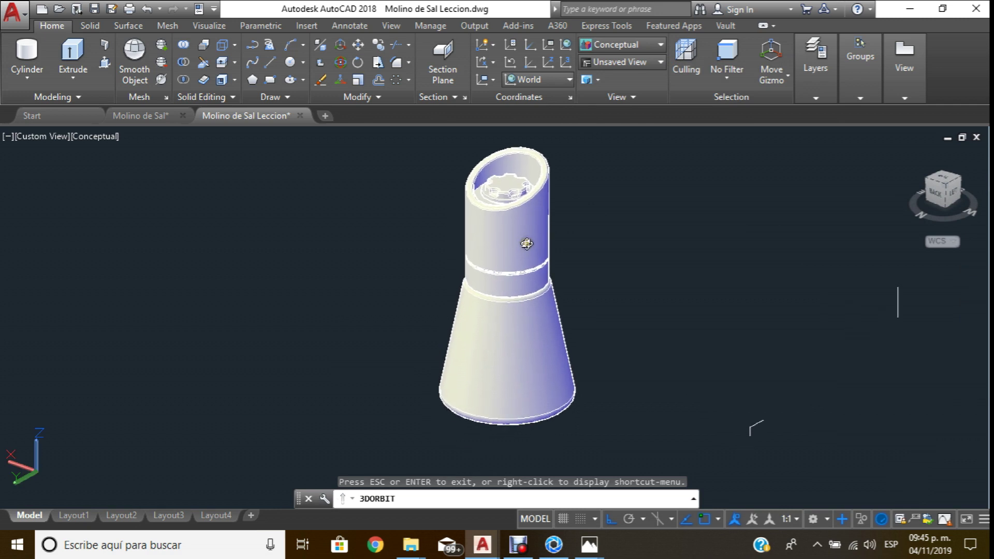
{"action": "left_click", "coordinate": [811, 79]}
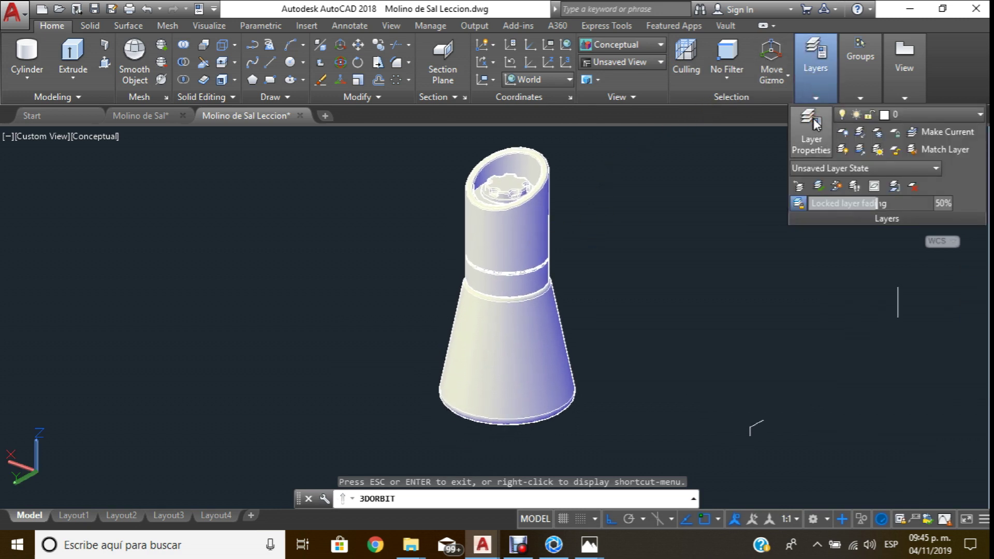
{"action": "left_click", "coordinate": [818, 136]}
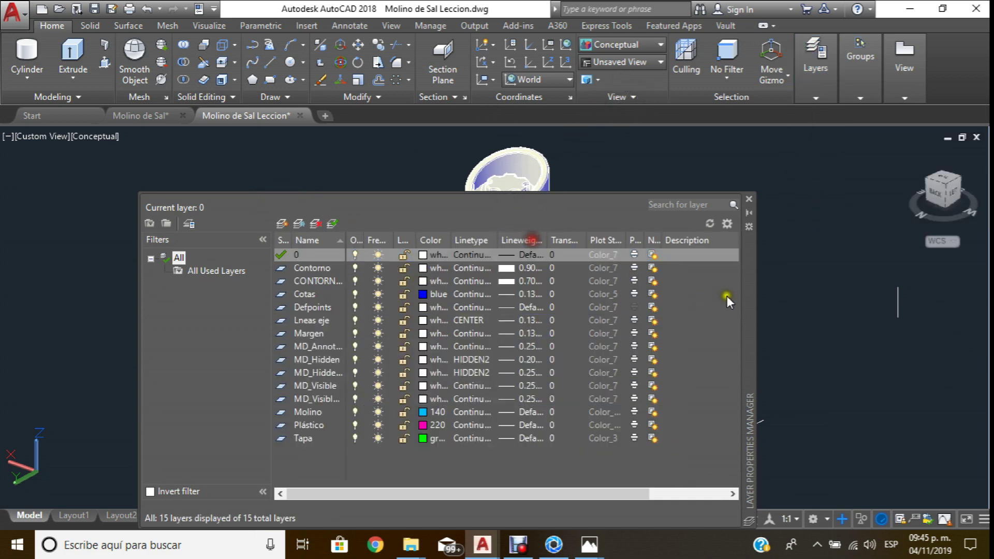
{"action": "left_click_drag", "start_coordinate": [749, 342], "coordinate": [870, 217]}
{"action": "right_click", "coordinate": [532, 338]}
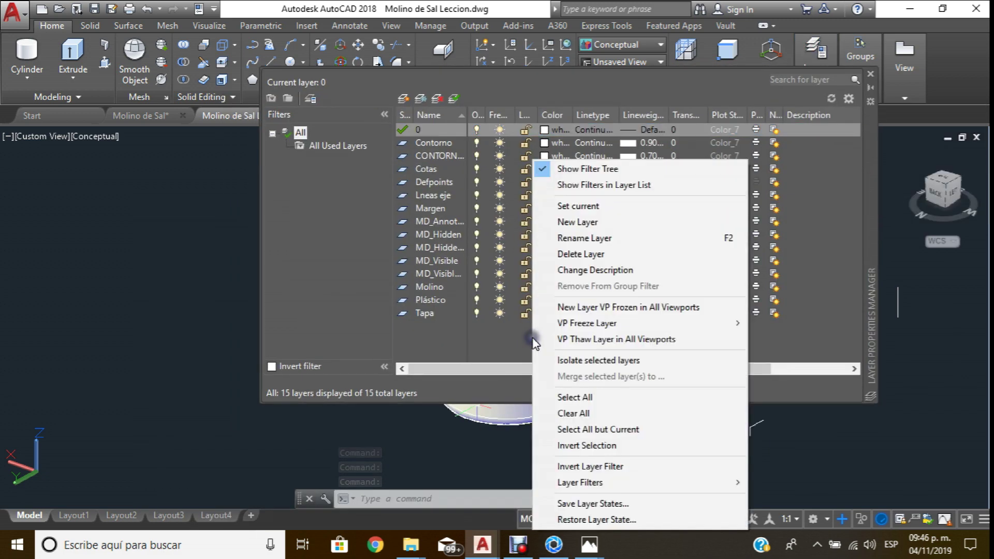
{"action": "left_click", "coordinate": [514, 334]}
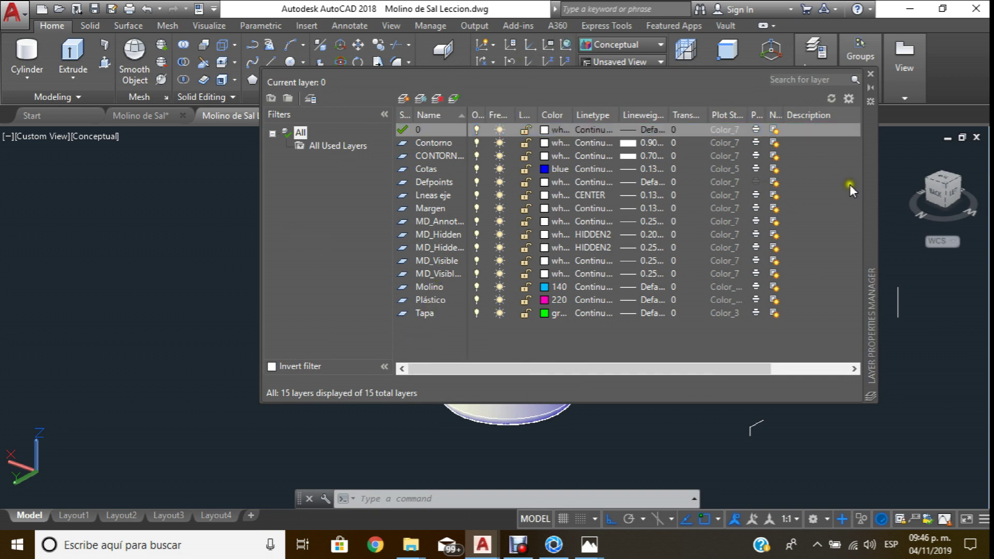
{"action": "left_click_drag", "start_coordinate": [870, 184], "coordinate": [852, 294]}
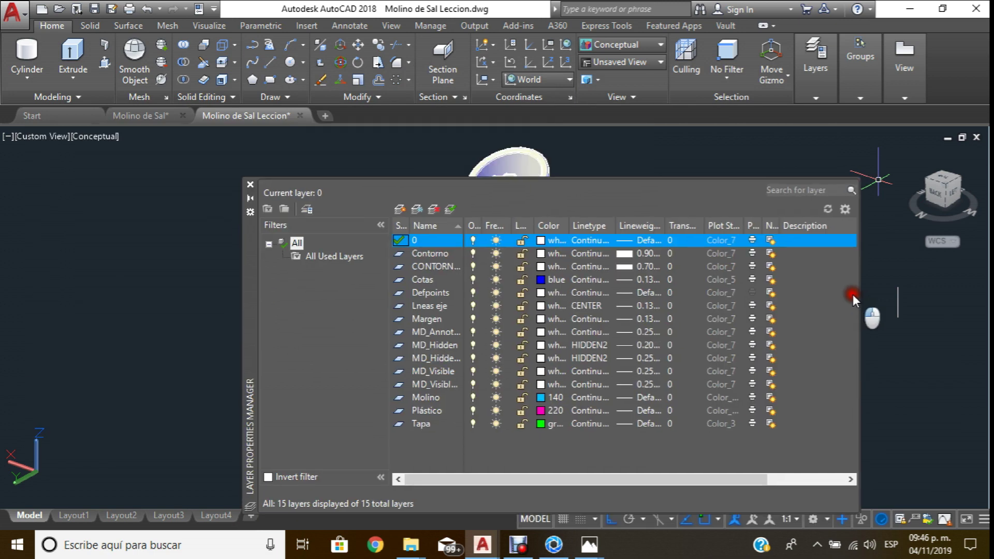
{"action": "left_click", "coordinate": [250, 185]}
{"action": "left_click", "coordinate": [812, 89]}
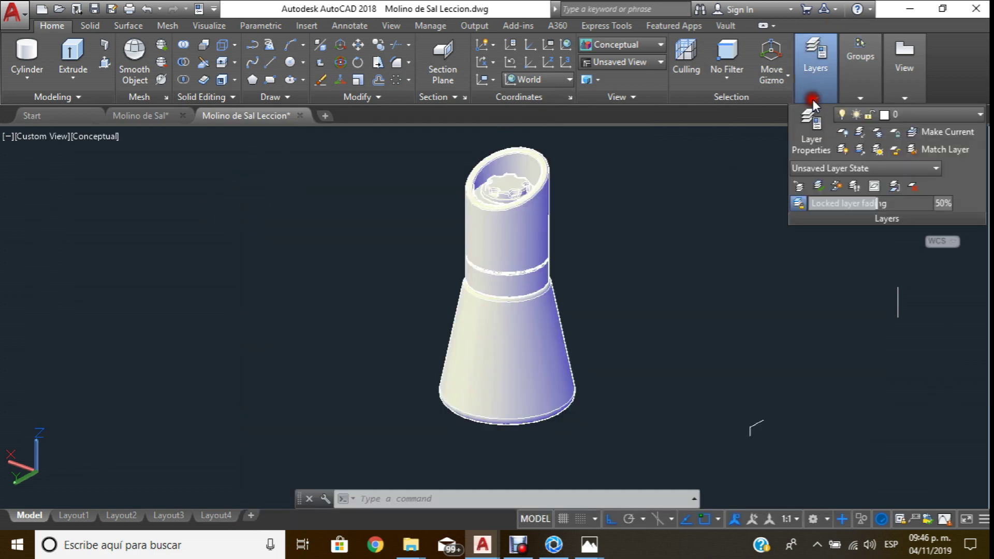
Put the upper cylinder and its ring section on the green layer Tapa.
{"action": "left_click", "coordinate": [930, 116]}
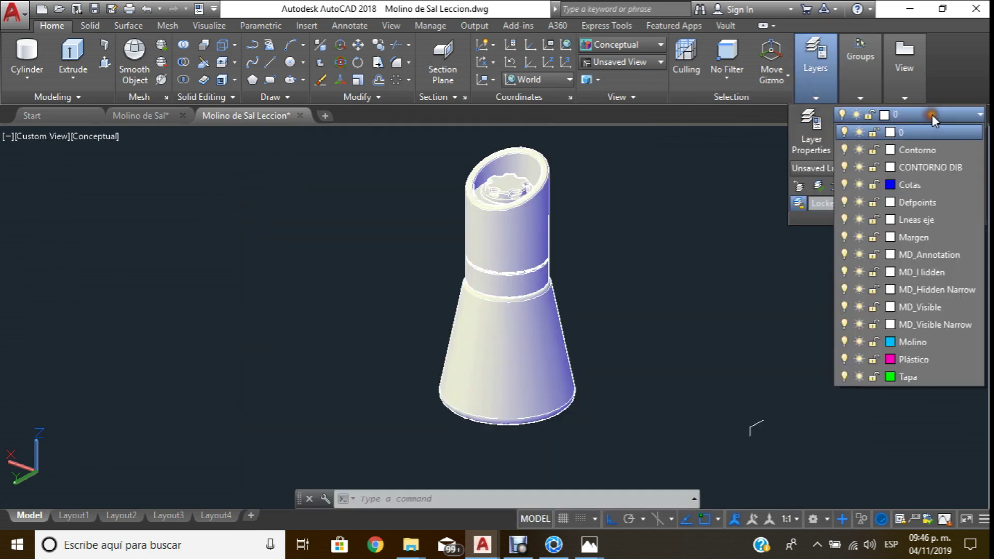
{"action": "left_click", "coordinate": [907, 374]}
{"action": "left_click", "coordinate": [502, 240]}
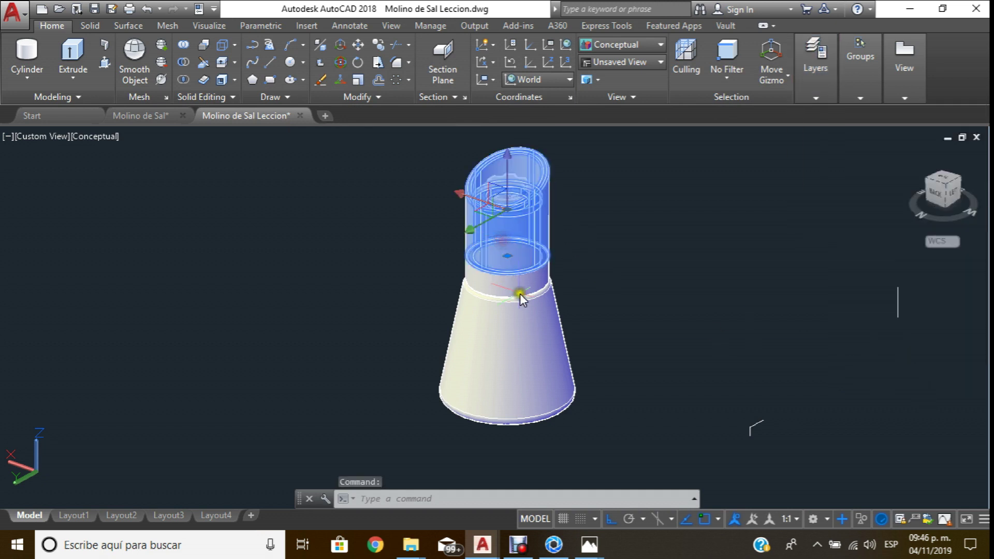
{"action": "left_click", "coordinate": [519, 283]}
{"action": "mouse_move", "coordinate": [815, 68]}
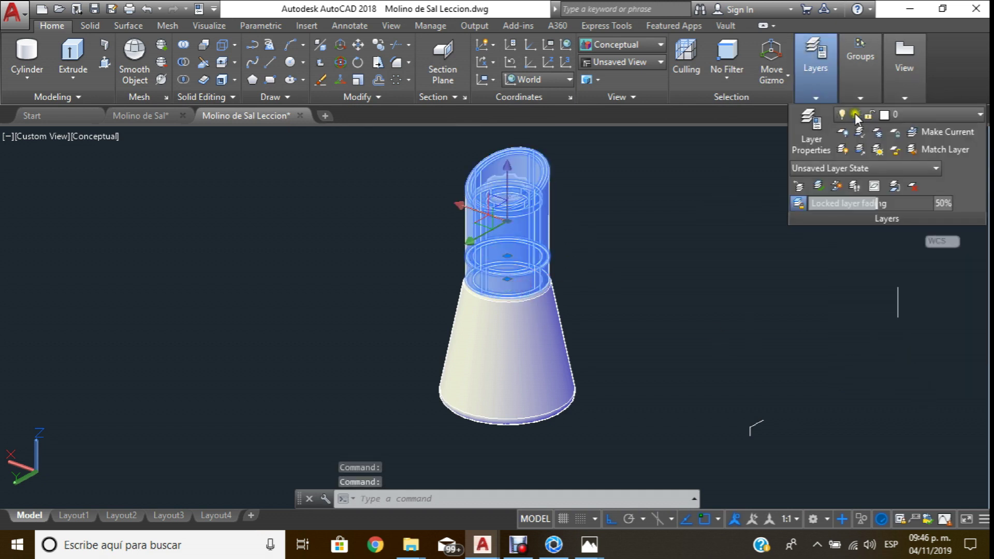
{"action": "left_click", "coordinate": [921, 120]}
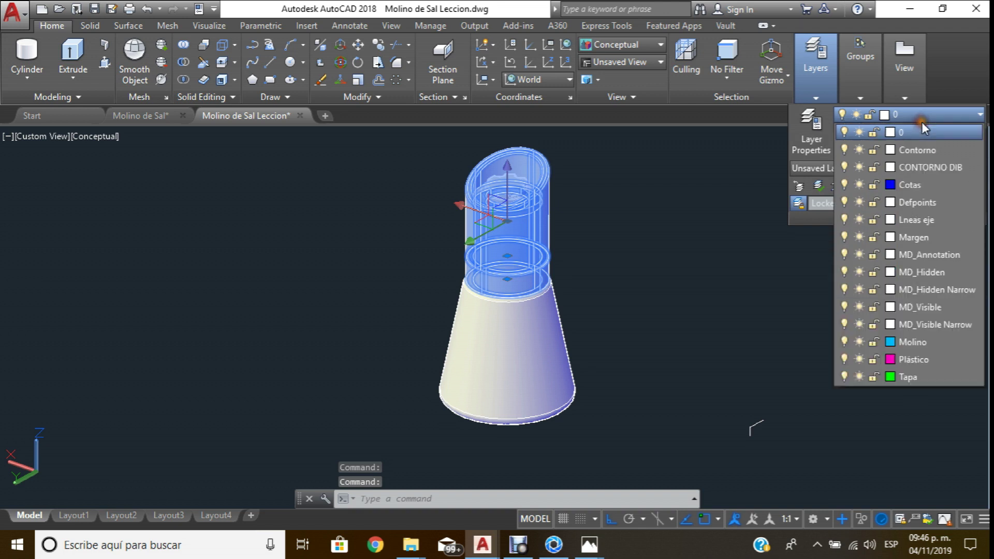
{"action": "left_click", "coordinate": [917, 379]}
{"action": "key", "text": "Escape"}
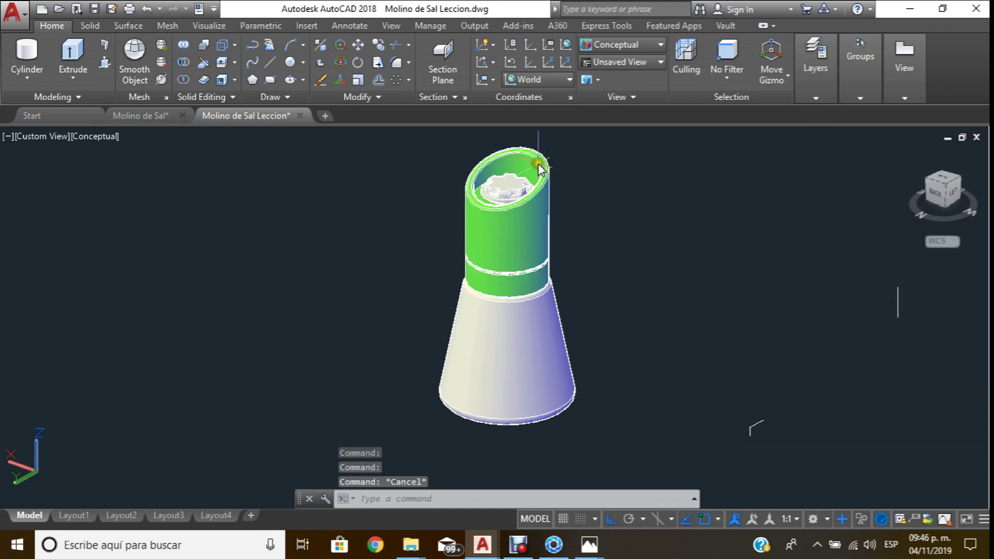
Put the inner gear on the magenta layer Plástico.
{"action": "scroll", "coordinate": [545, 176], "scroll_direction": "up", "scroll_amount": 2}
{"action": "left_click", "coordinate": [485, 226]}
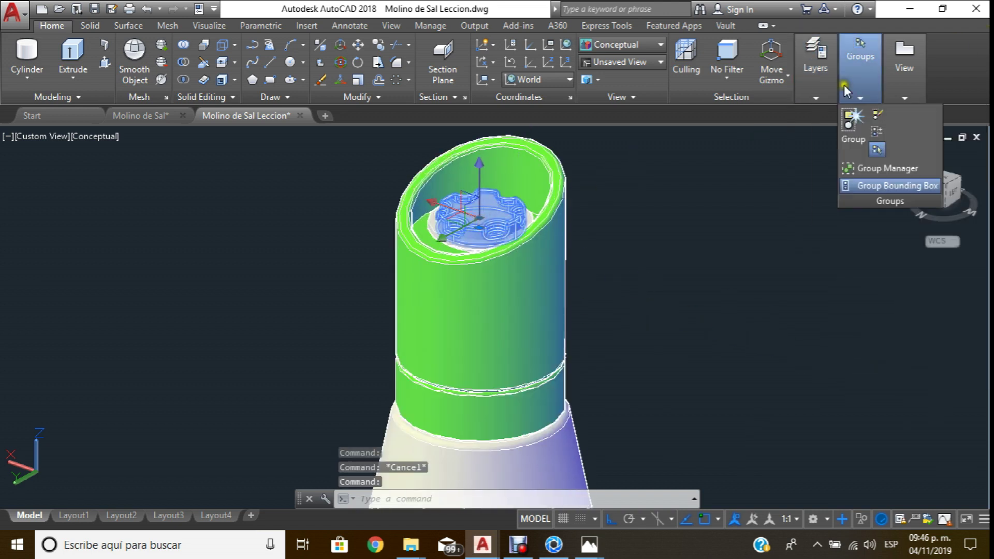
{"action": "mouse_move", "coordinate": [815, 67]}
{"action": "left_click", "coordinate": [928, 114]}
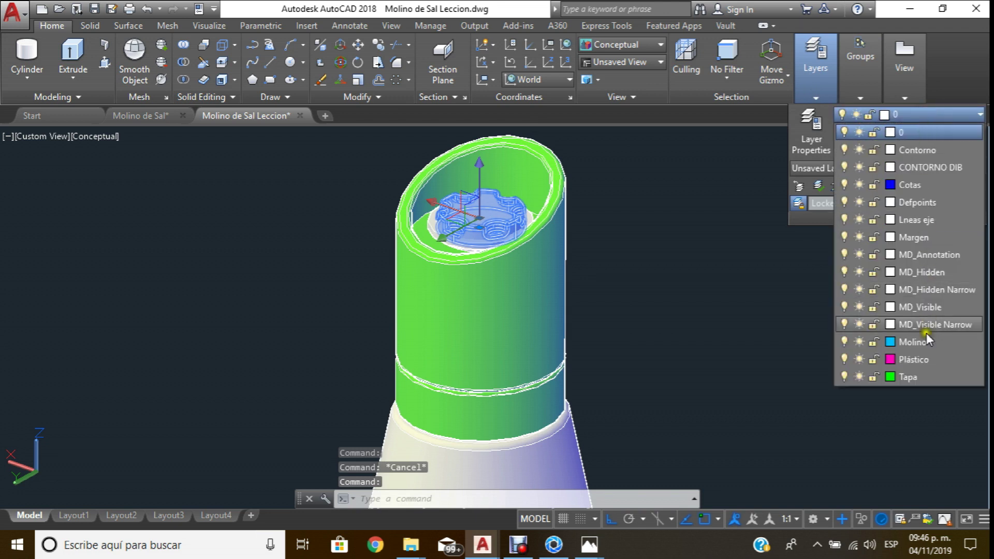
{"action": "left_click", "coordinate": [915, 359]}
{"action": "key", "text": "Escape"}
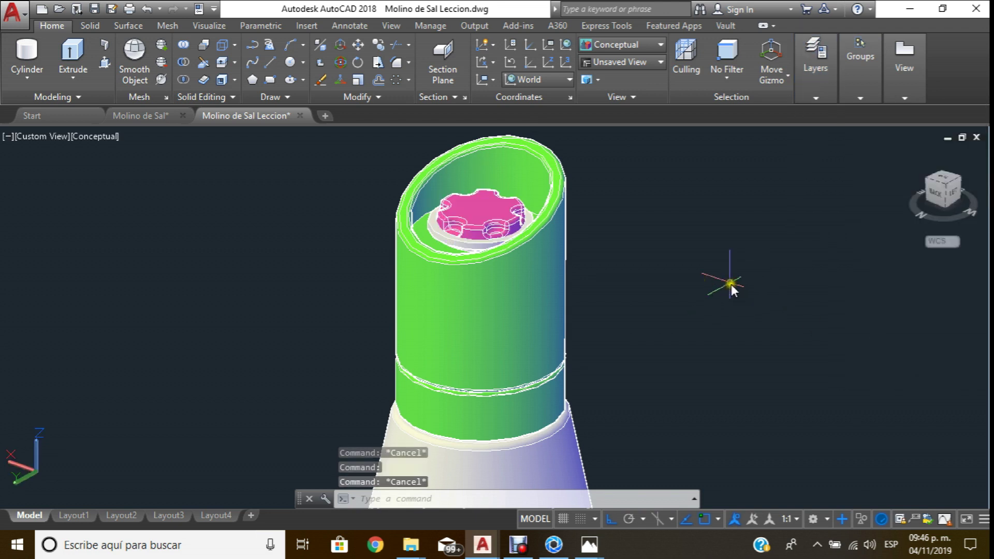
Make Molino the current layer.
{"action": "middle_click_drag", "start_coordinate": [722, 282], "coordinate": [668, 257]}
{"action": "left_click", "coordinate": [806, 95]}
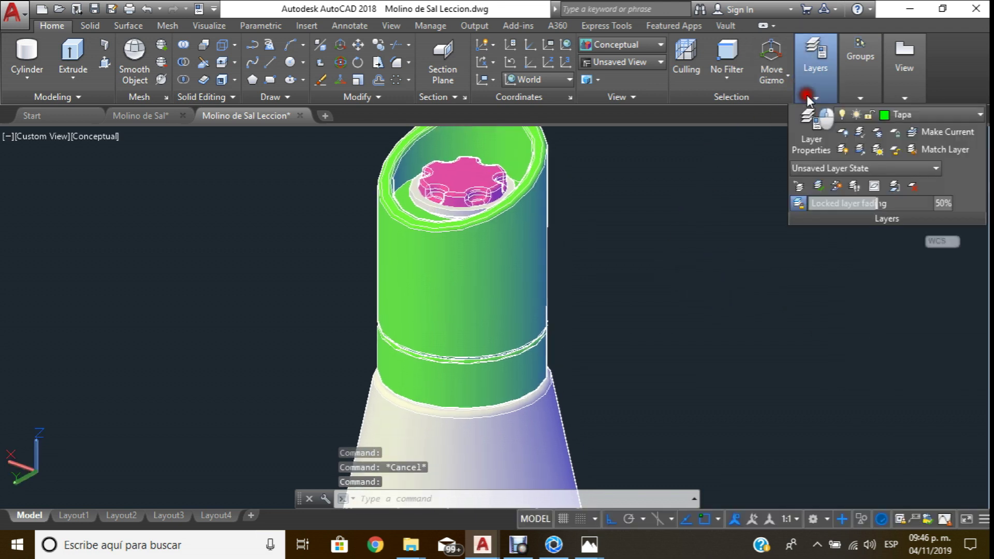
{"action": "left_click", "coordinate": [911, 116]}
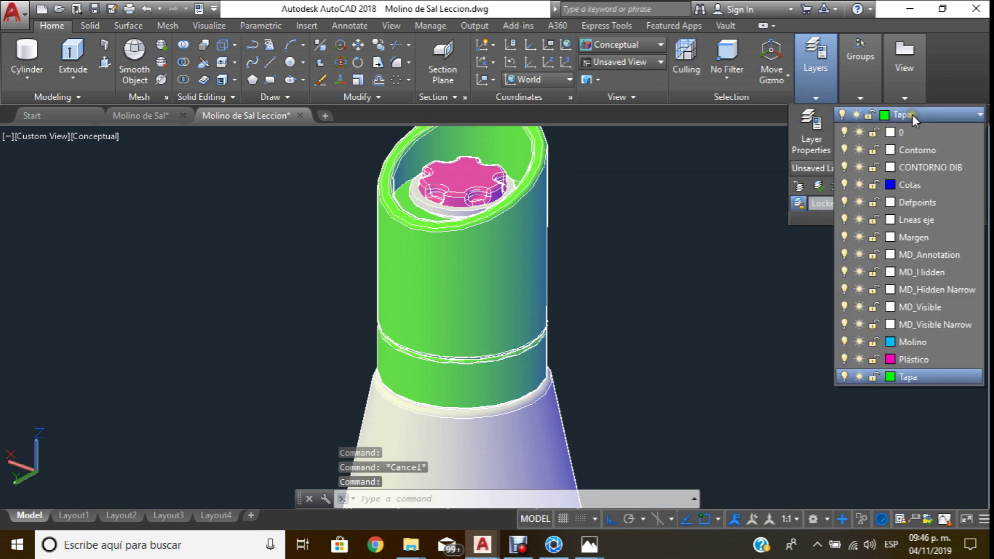
{"action": "left_click", "coordinate": [912, 343]}
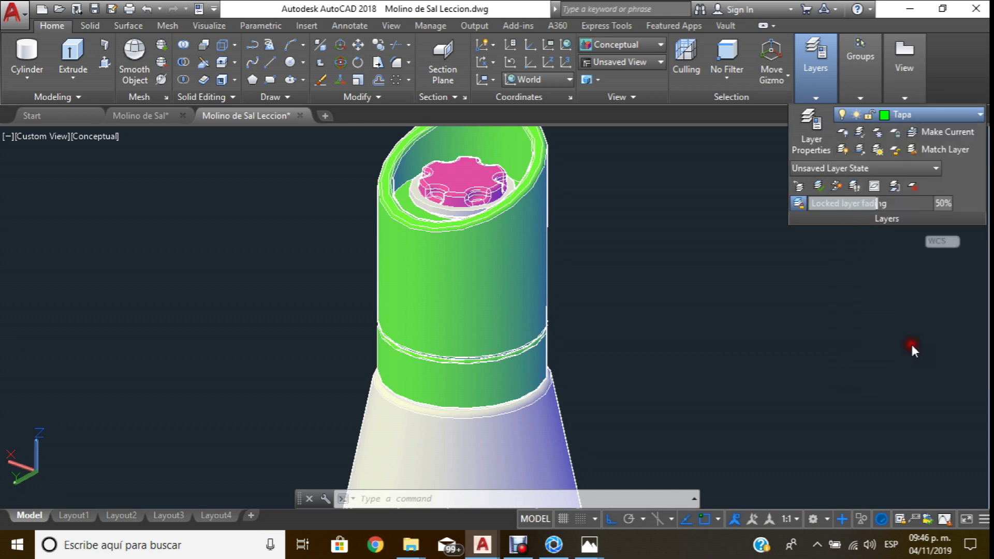
Assign the cap around the gear to layer Molino, then select the conical base.
{"action": "left_click", "coordinate": [466, 213]}
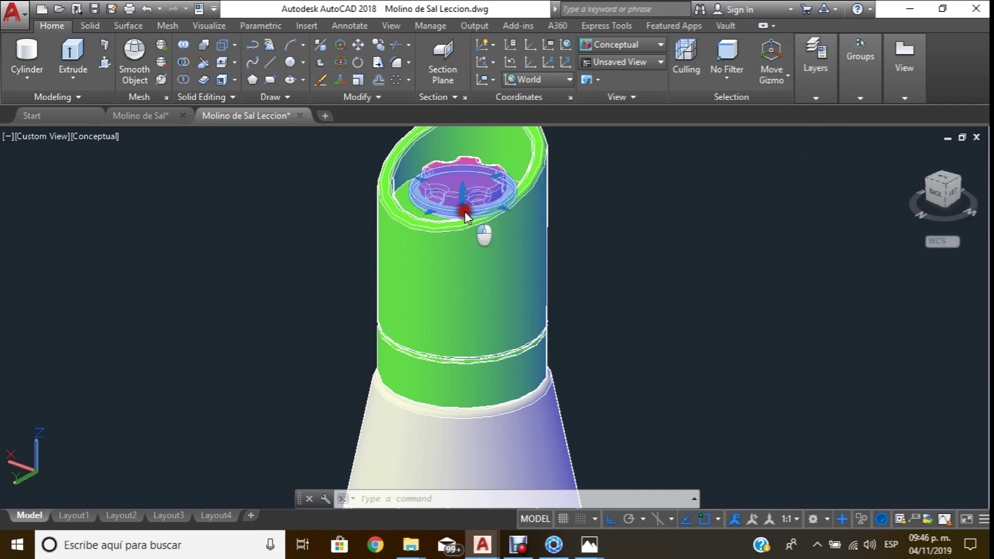
{"action": "scroll", "coordinate": [464, 211], "scroll_direction": "up", "scroll_amount": 2}
{"action": "scroll", "coordinate": [464, 211], "scroll_direction": "up", "scroll_amount": 1}
{"action": "scroll", "coordinate": [464, 211], "scroll_direction": "up", "scroll_amount": 2}
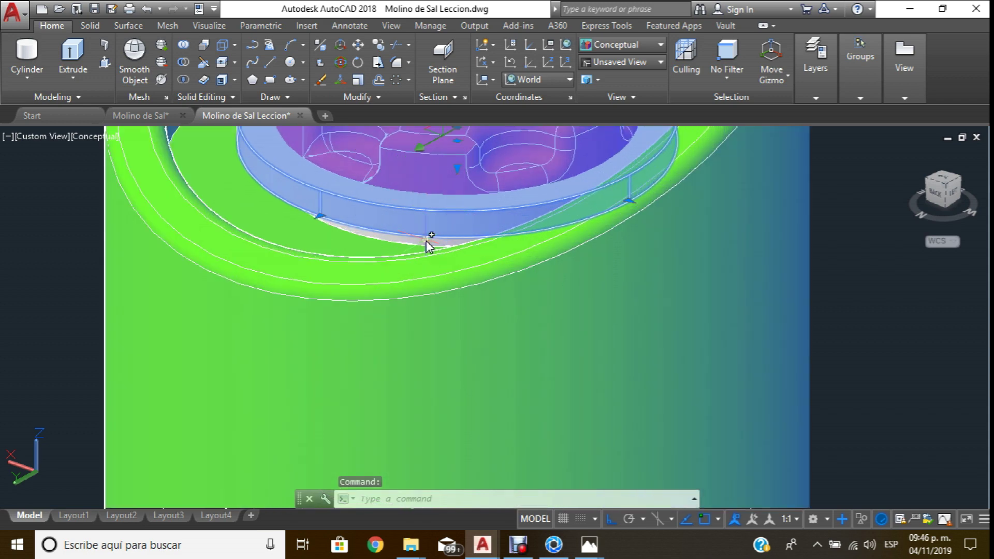
{"action": "scroll", "coordinate": [425, 244], "scroll_direction": "down", "scroll_amount": 4}
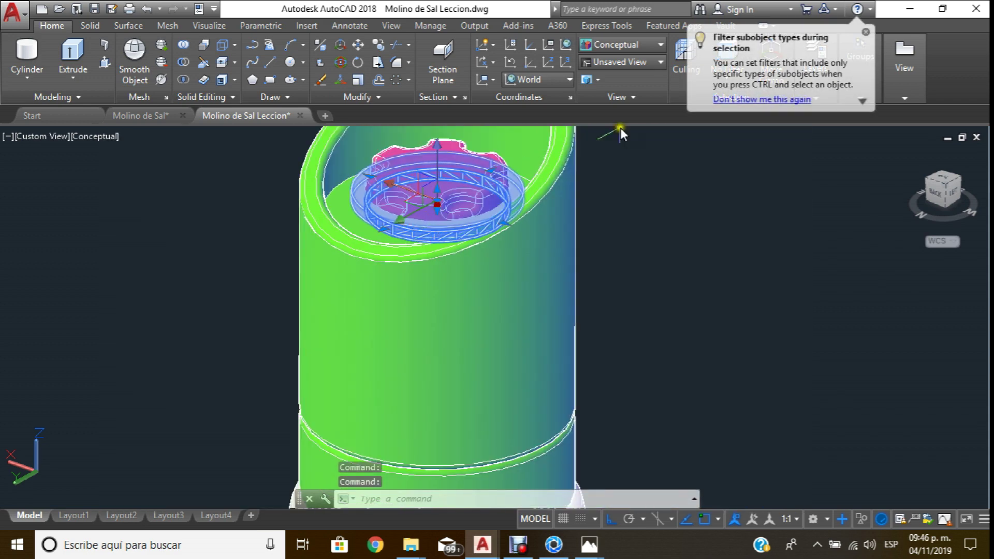
{"action": "mouse_move", "coordinate": [859, 70]}
{"action": "left_click", "coordinate": [932, 113]}
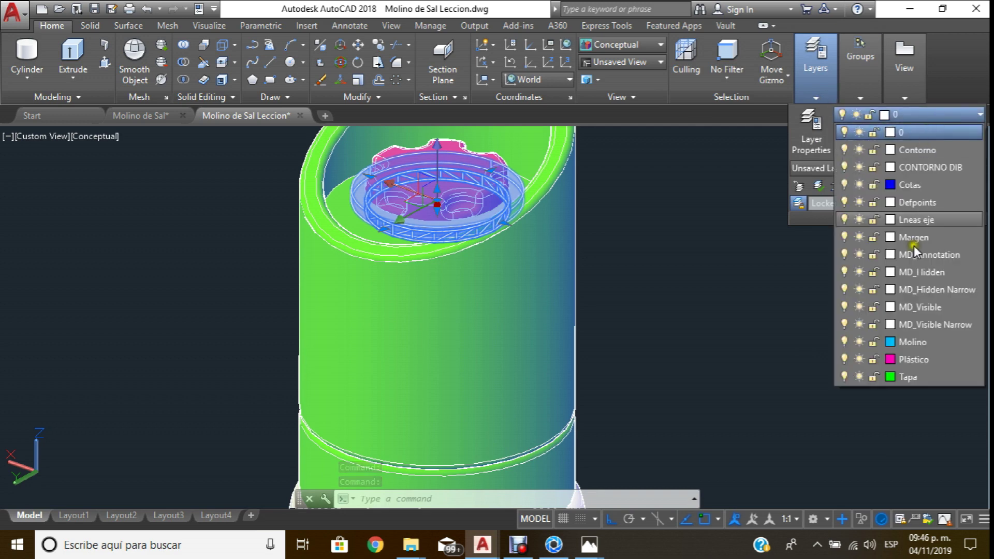
{"action": "left_click", "coordinate": [914, 337]}
{"action": "scroll", "coordinate": [654, 249], "scroll_direction": "down", "scroll_amount": 4}
{"action": "key", "text": "Escape"}
{"action": "left_click", "coordinate": [633, 368]}
{"action": "scroll", "coordinate": [631, 321], "scroll_direction": "up", "scroll_amount": 2}
{"action": "scroll", "coordinate": [630, 321], "scroll_direction": "up", "scroll_amount": 1}
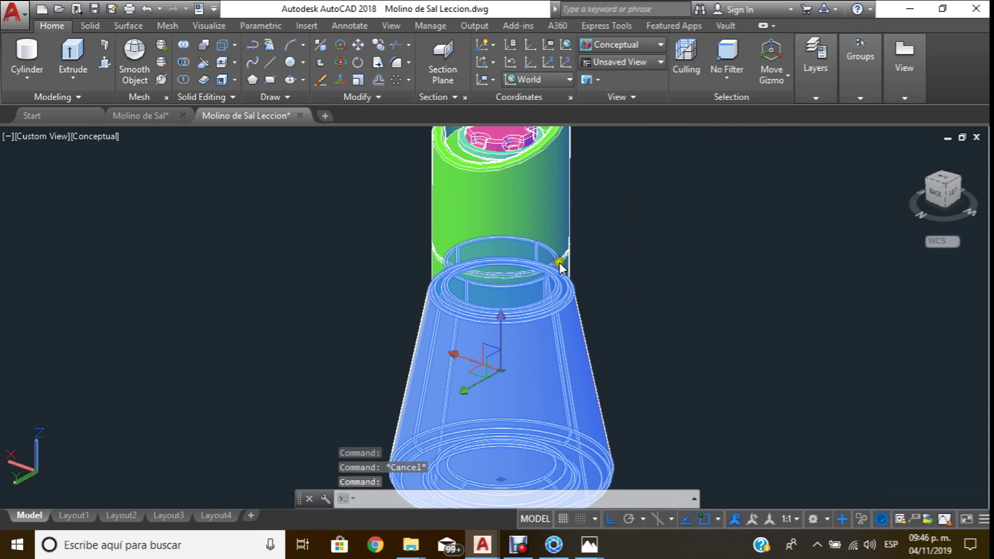
{"action": "scroll", "coordinate": [559, 261], "scroll_direction": "down", "scroll_amount": 5}
Delete the stray lines with a window selection and save the drawing.
{"action": "key", "text": "Escape"}
{"action": "left_click", "coordinate": [638, 216]}
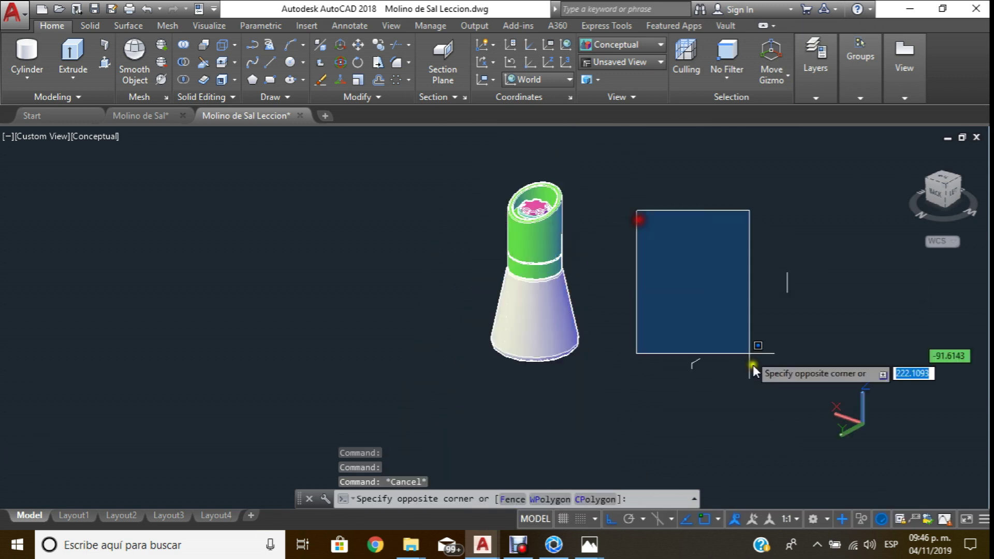
{"action": "left_click", "coordinate": [857, 474]}
{"action": "key", "text": "Delete"}
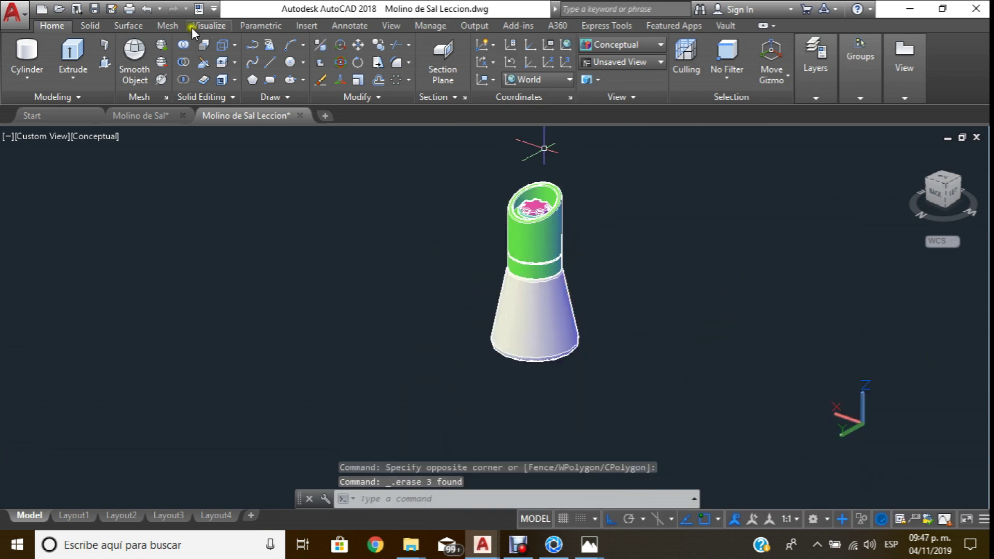
{"action": "left_click", "coordinate": [96, 9]}
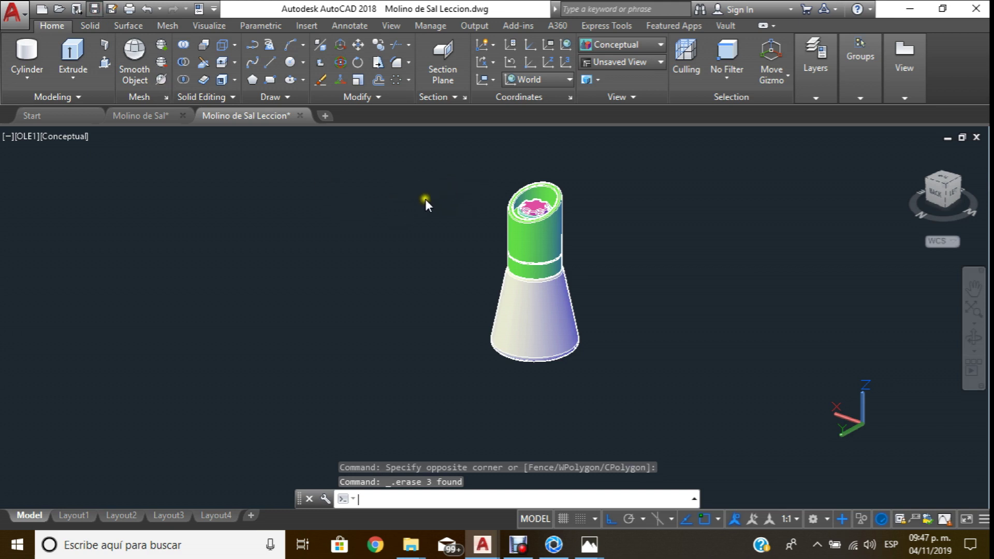
Copy the whole grinder and place the copy up and to the right of the original.
{"action": "scroll", "coordinate": [539, 257], "scroll_direction": "down", "scroll_amount": 3}
{"action": "scroll", "coordinate": [539, 257], "scroll_direction": "up", "scroll_amount": 3}
{"action": "scroll", "coordinate": [539, 303], "scroll_direction": "up", "scroll_amount": 2}
{"action": "middle_click_drag", "start_coordinate": [540, 303], "coordinate": [375, 266]}
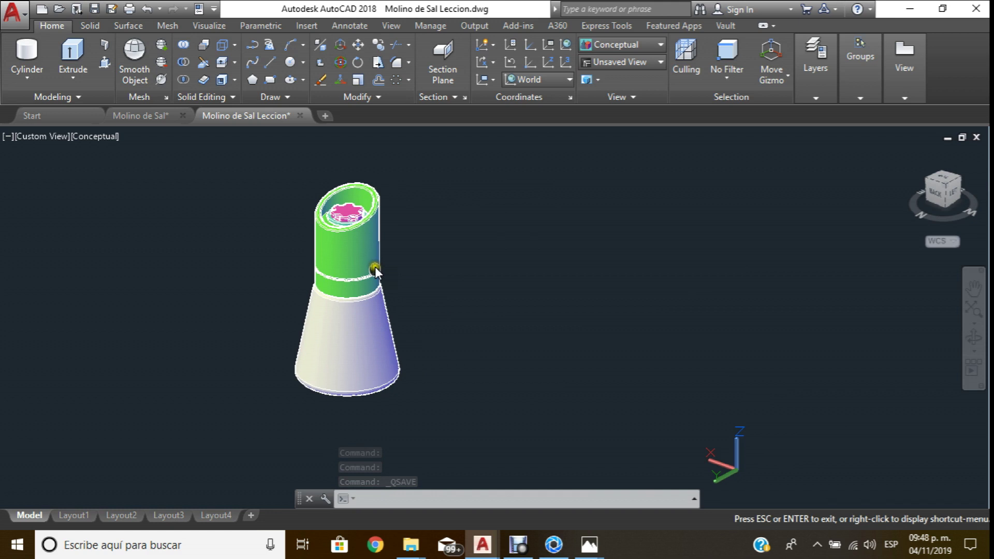
{"action": "left_click", "coordinate": [392, 49]}
{"action": "left_click", "coordinate": [288, 170]}
{"action": "left_click", "coordinate": [483, 446]}
{"action": "key", "text": "Return"}
{"action": "left_click", "coordinate": [446, 367]}
{"action": "left_click", "coordinate": [800, 323]}
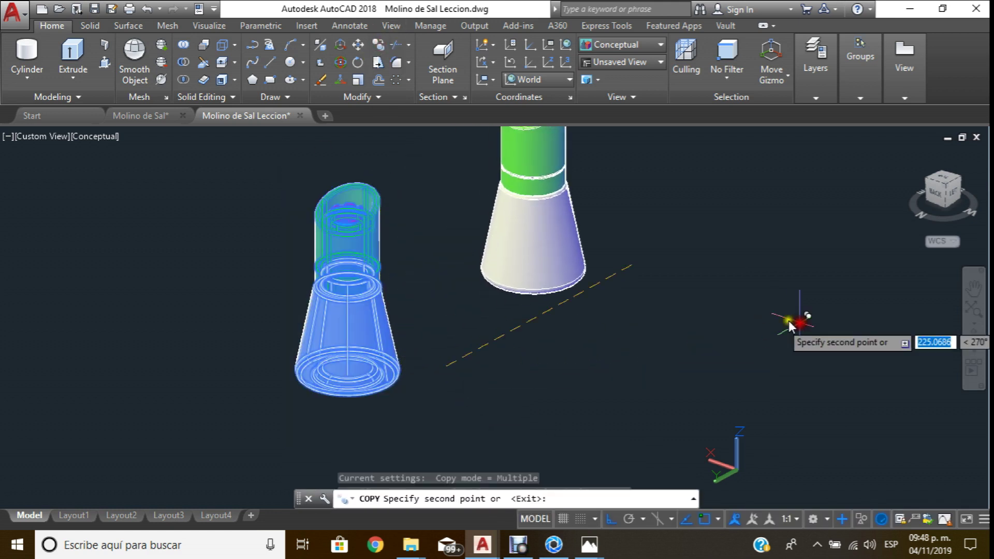
{"action": "scroll", "coordinate": [651, 311], "scroll_direction": "down", "scroll_amount": 5}
{"action": "key", "text": "Escape"}
{"action": "scroll", "coordinate": [647, 228], "scroll_direction": "up", "scroll_amount": 4}
{"action": "scroll", "coordinate": [658, 222], "scroll_direction": "up", "scroll_amount": 3}
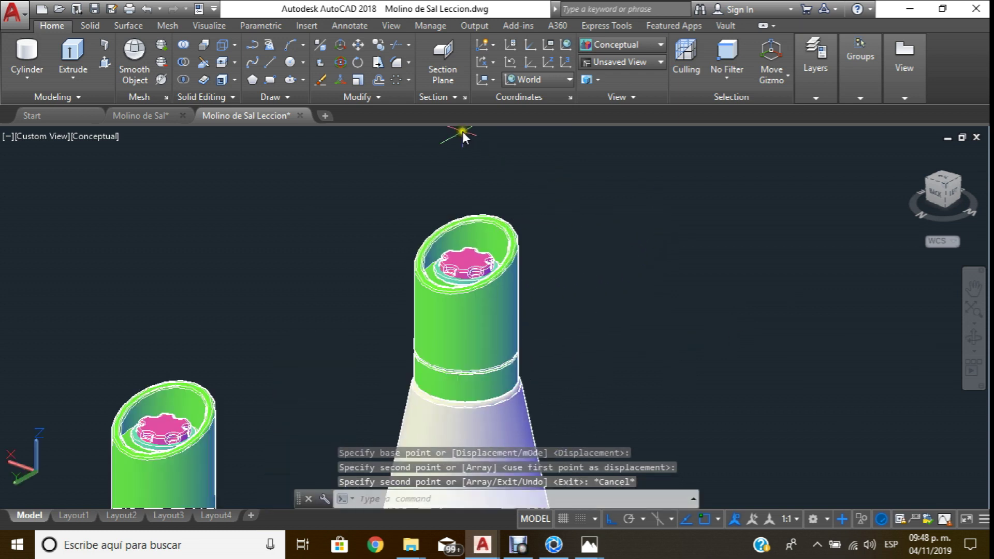
Switch the visual style to 2D Wireframe.
{"action": "left_click", "coordinate": [357, 45]}
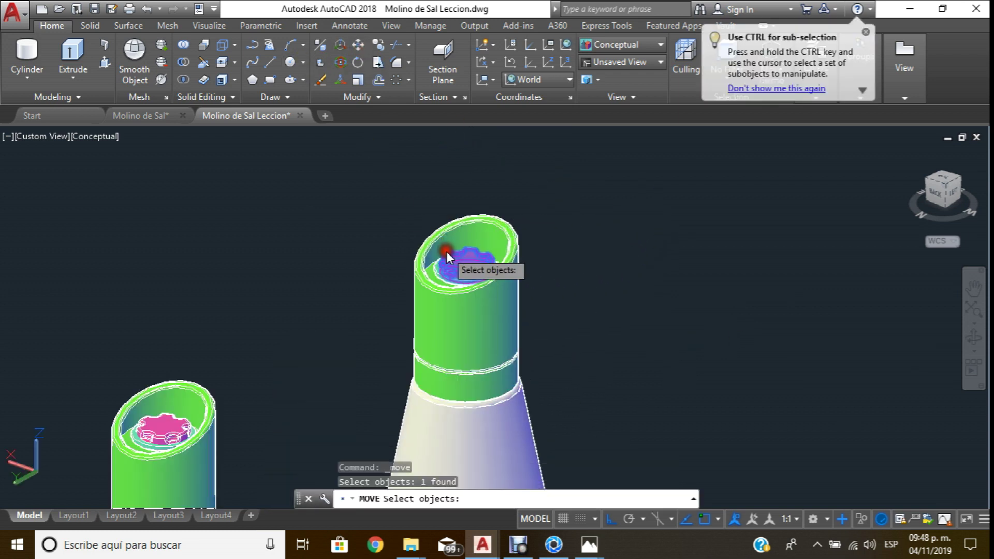
{"action": "left_click", "coordinate": [449, 275]}
{"action": "scroll", "coordinate": [424, 277], "scroll_direction": "up", "scroll_amount": 3}
{"action": "scroll", "coordinate": [429, 280], "scroll_direction": "down", "scroll_amount": 4}
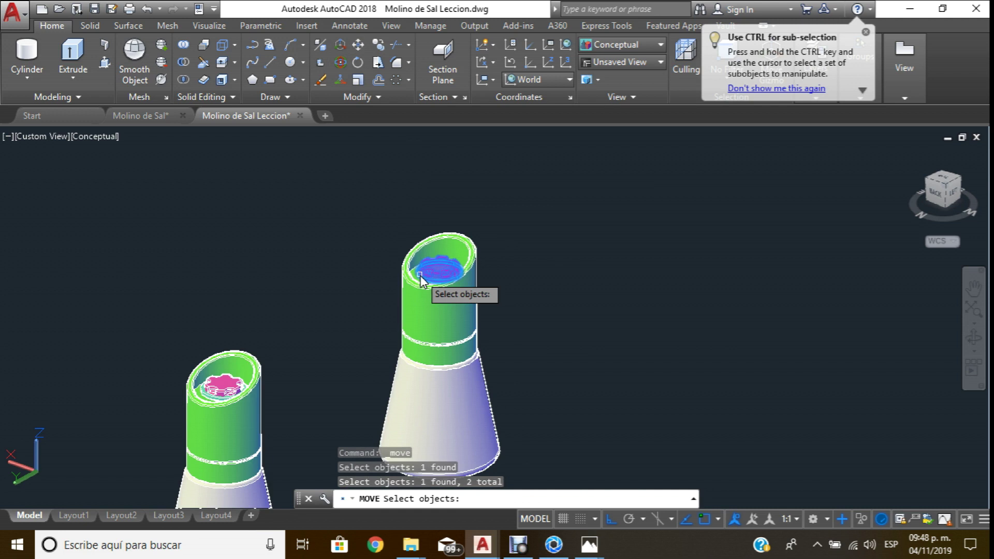
{"action": "scroll", "coordinate": [492, 256], "scroll_direction": "up", "scroll_amount": 1}
{"action": "scroll", "coordinate": [465, 257], "scroll_direction": "up", "scroll_amount": 2}
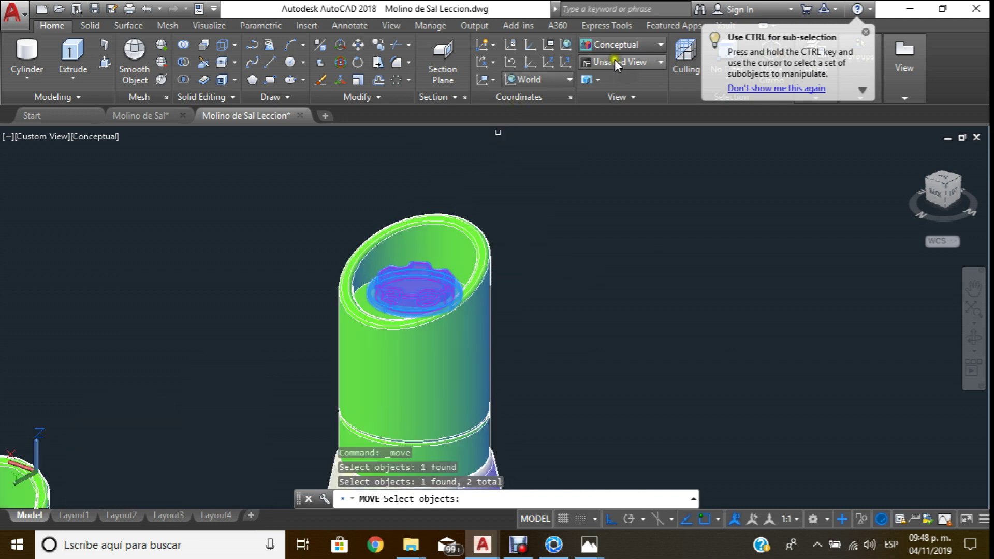
{"action": "left_click", "coordinate": [546, 83]}
{"action": "left_click", "coordinate": [629, 51]}
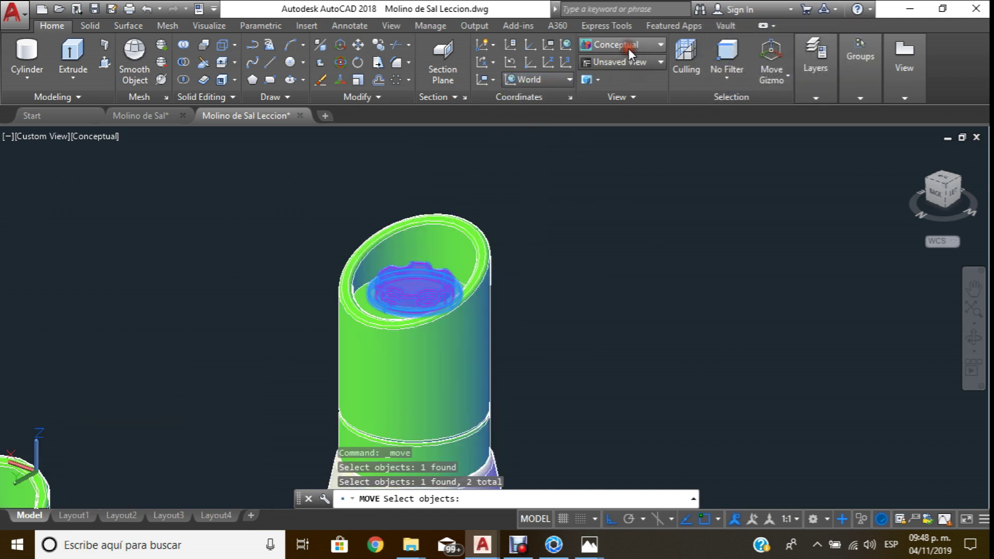
{"action": "left_click", "coordinate": [614, 73]}
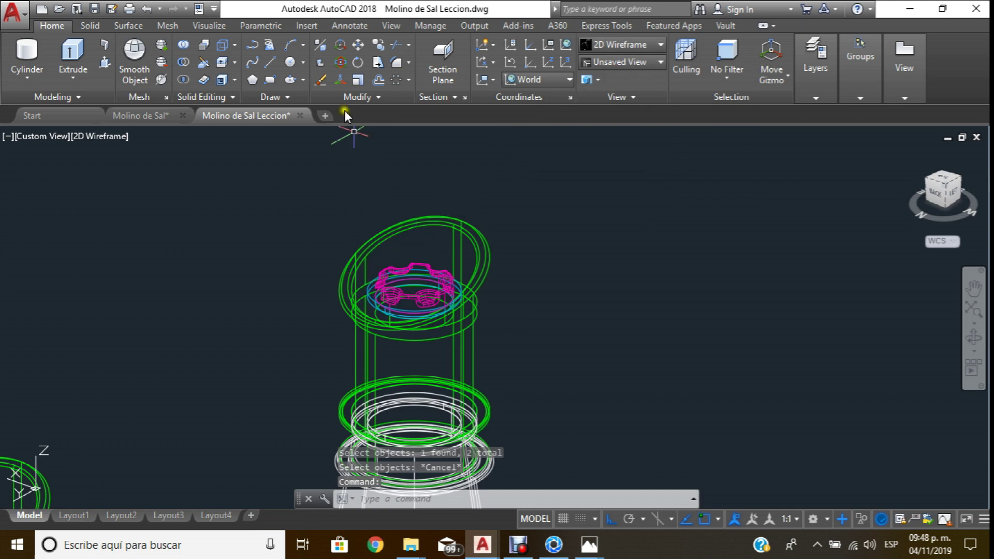
Lift the pink grinding piece high above the copied grinder.
{"action": "left_click", "coordinate": [365, 42]}
{"action": "scroll", "coordinate": [411, 302], "scroll_direction": "up", "scroll_amount": 3}
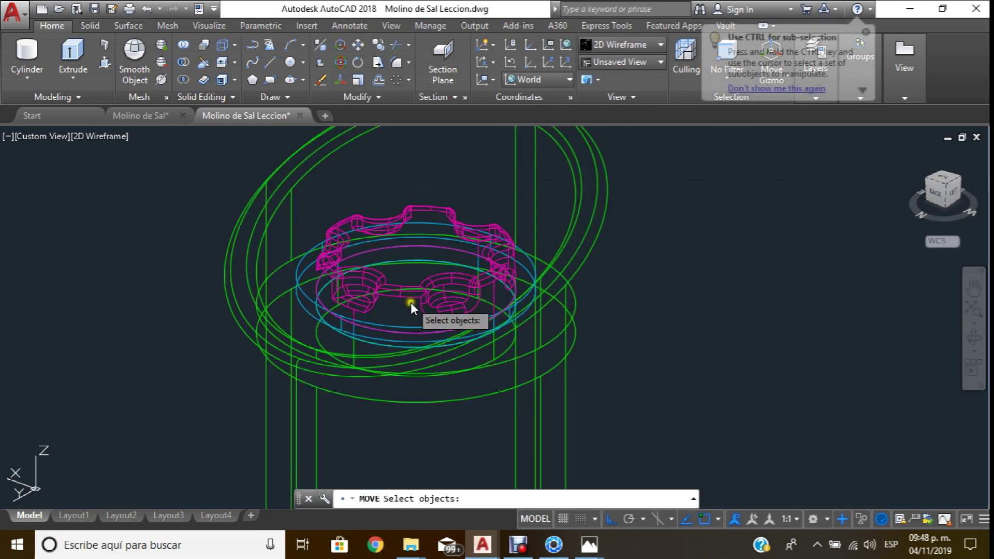
{"action": "left_click", "coordinate": [387, 346]}
{"action": "left_click", "coordinate": [390, 328]}
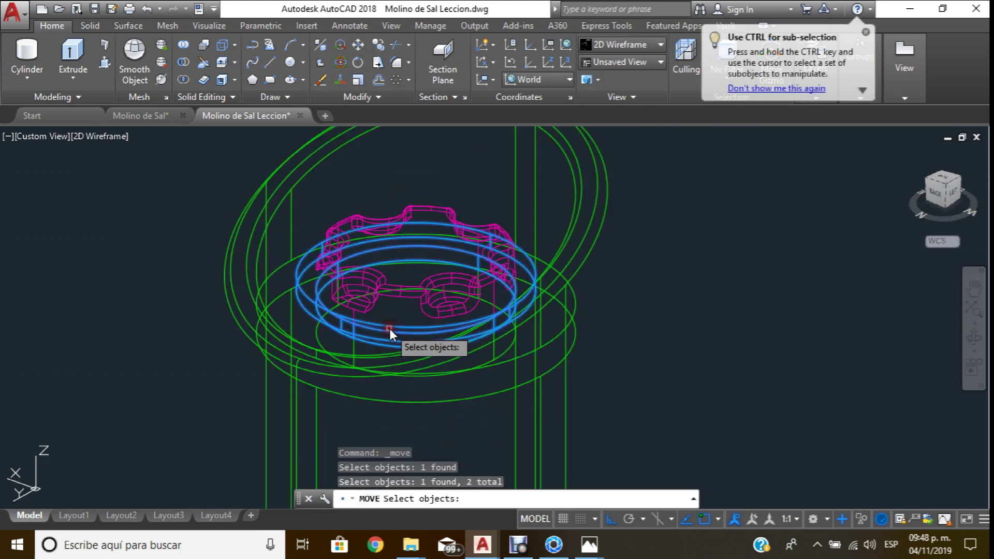
{"action": "left_click", "coordinate": [430, 312]}
{"action": "scroll", "coordinate": [433, 314], "scroll_direction": "down", "scroll_amount": 3}
{"action": "left_click", "coordinate": [419, 311]}
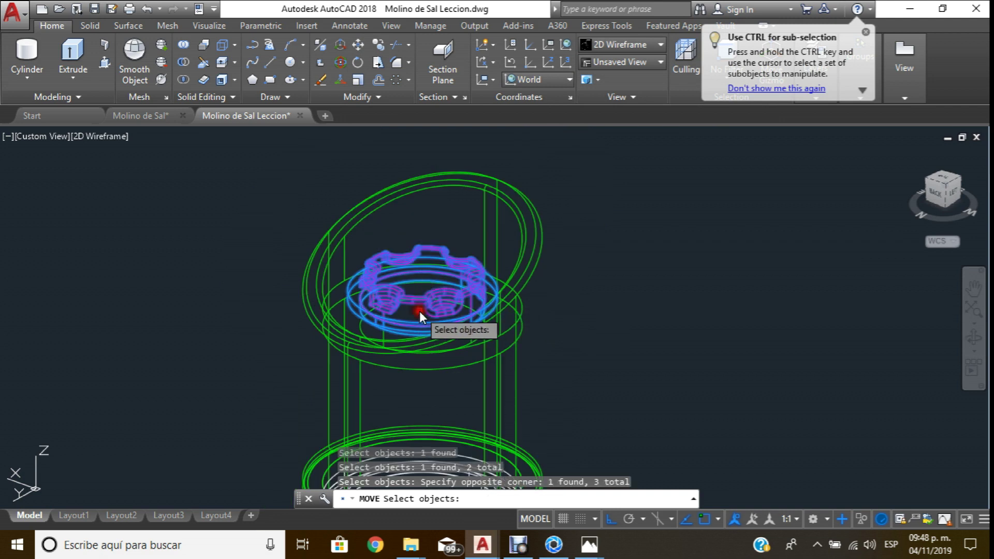
{"action": "scroll", "coordinate": [419, 312], "scroll_direction": "down", "scroll_amount": 3}
{"action": "key", "text": "Return"}
{"action": "left_click", "coordinate": [521, 315]}
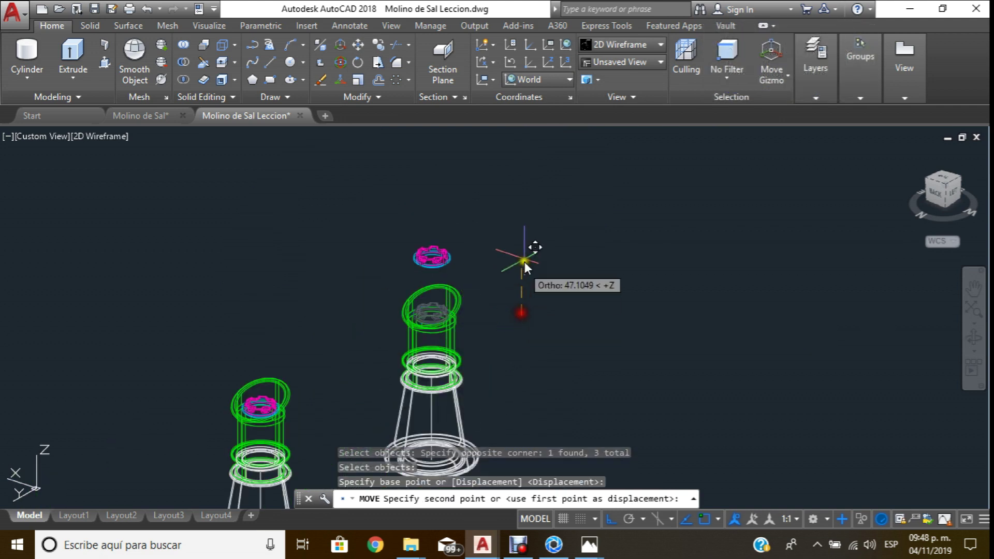
{"action": "left_click", "coordinate": [543, 176]}
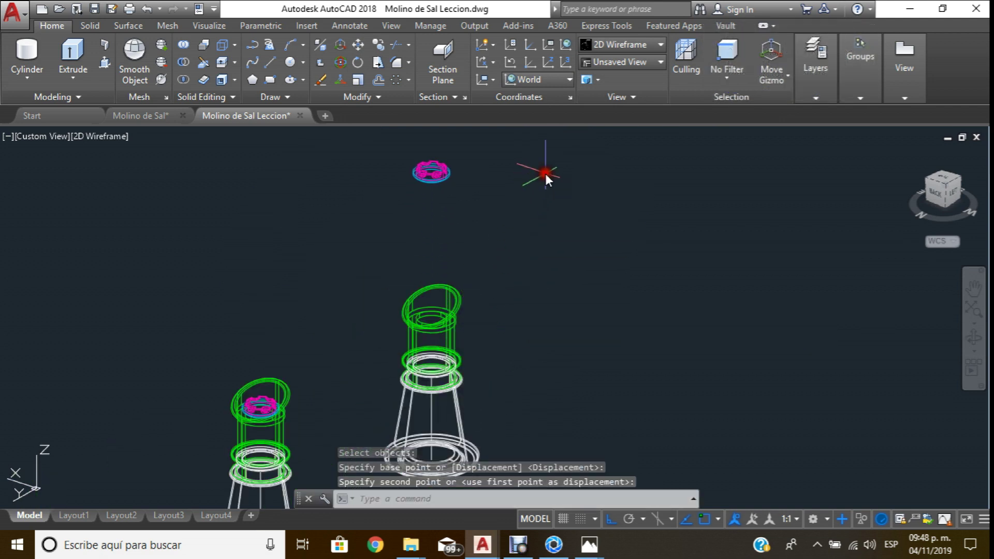
Raise the green cap and ring above the base.
{"action": "left_click", "coordinate": [358, 45]}
{"action": "left_click", "coordinate": [461, 362]}
{"action": "scroll", "coordinate": [460, 362], "scroll_direction": "up", "scroll_amount": 4}
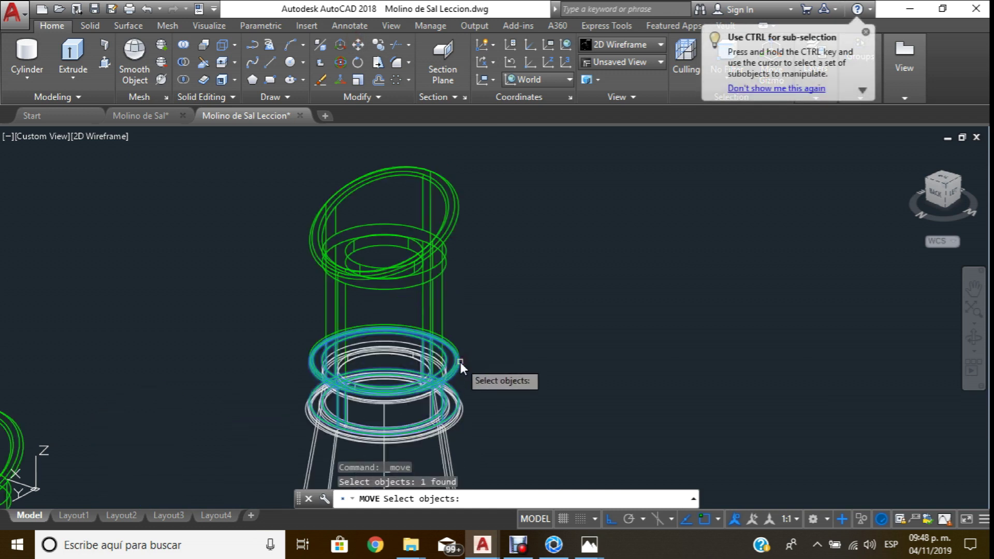
{"action": "left_click", "coordinate": [442, 307]}
{"action": "scroll", "coordinate": [458, 334], "scroll_direction": "down", "scroll_amount": 2}
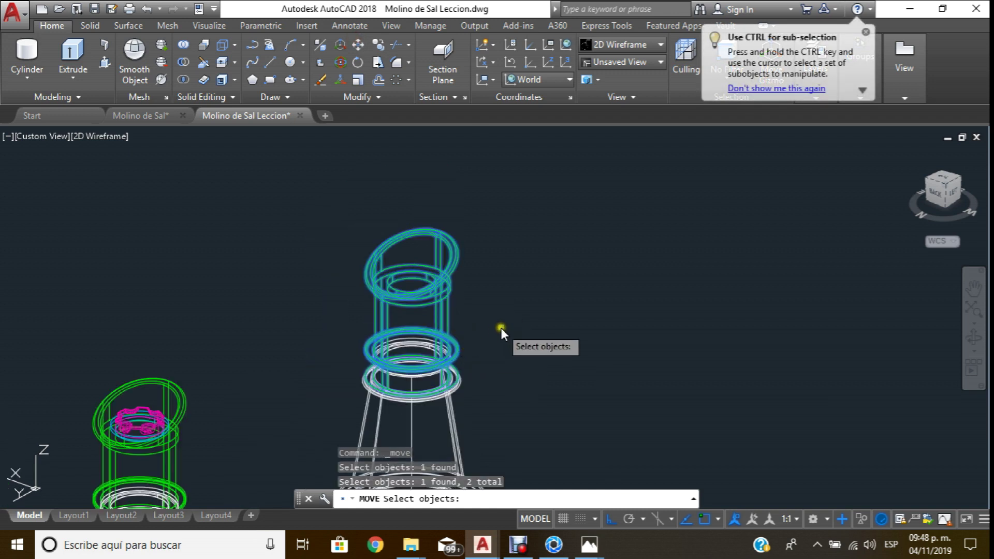
{"action": "key", "text": "Return"}
{"action": "scroll", "coordinate": [500, 324], "scroll_direction": "down", "scroll_amount": 3}
{"action": "left_click", "coordinate": [501, 327]}
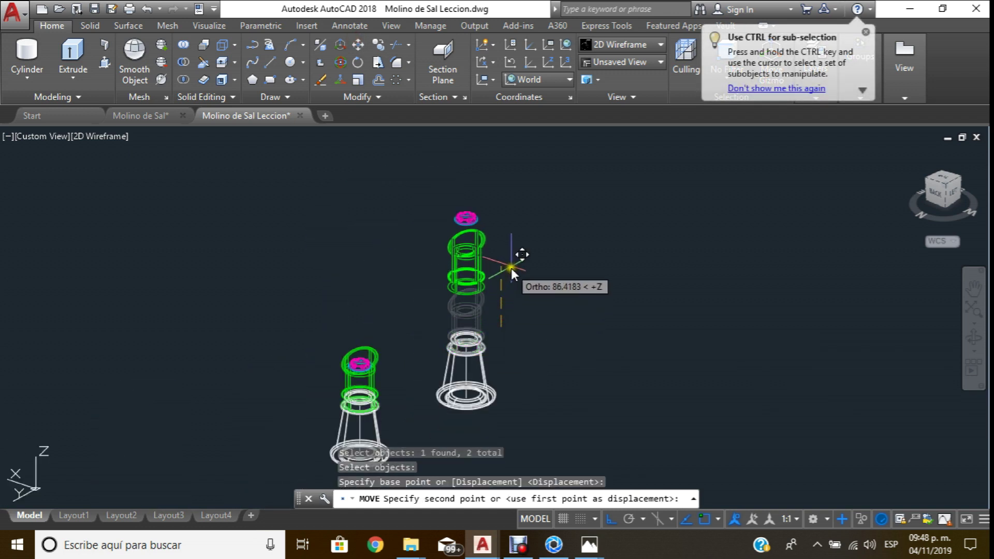
{"action": "left_click", "coordinate": [514, 267]}
{"action": "scroll", "coordinate": [496, 310], "scroll_direction": "up", "scroll_amount": 4}
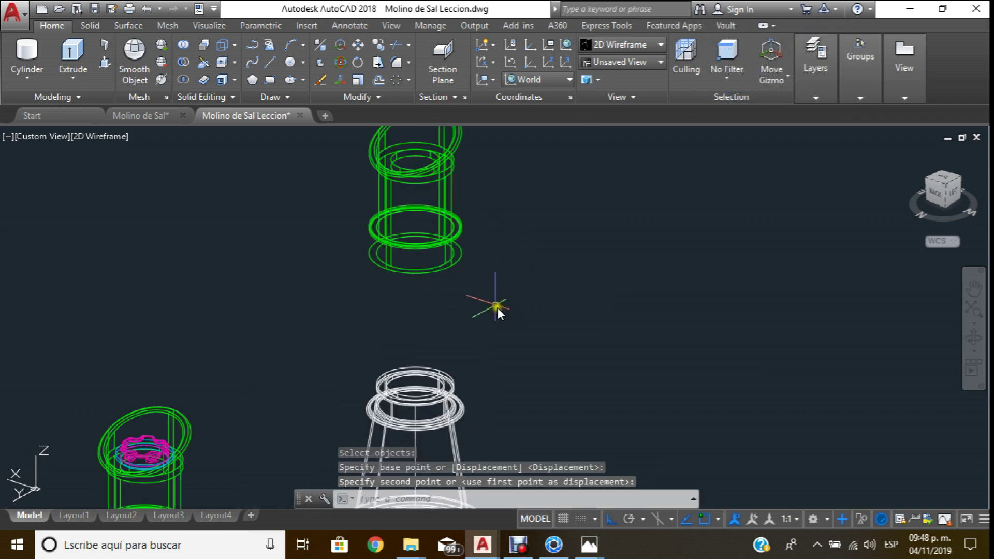
Lower the green ring back down below the cap.
{"action": "left_click", "coordinate": [358, 47]}
{"action": "left_click", "coordinate": [456, 265]}
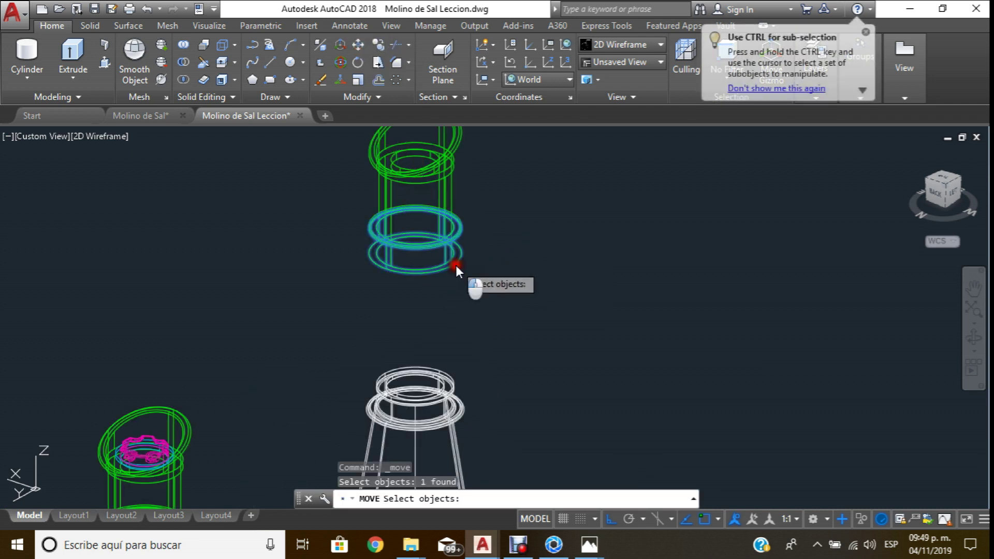
{"action": "key", "text": "Return"}
{"action": "left_click", "coordinate": [532, 240]}
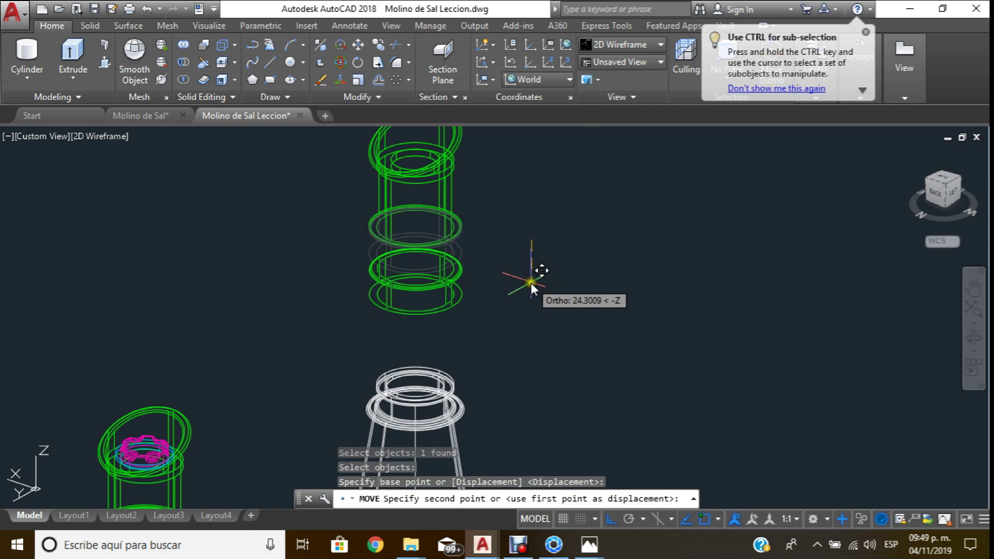
{"action": "left_click", "coordinate": [530, 284]}
{"action": "scroll", "coordinate": [530, 290], "scroll_direction": "down", "scroll_amount": 4}
{"action": "scroll", "coordinate": [530, 290], "scroll_direction": "up", "scroll_amount": 4}
{"action": "scroll", "coordinate": [512, 300], "scroll_direction": "up", "scroll_amount": 3}
{"action": "scroll", "coordinate": [525, 260], "scroll_direction": "down", "scroll_amount": 5}
{"action": "scroll", "coordinate": [528, 261], "scroll_direction": "up", "scroll_amount": 3}
{"action": "scroll", "coordinate": [539, 229], "scroll_direction": "up", "scroll_amount": 2}
{"action": "scroll", "coordinate": [532, 282], "scroll_direction": "down", "scroll_amount": 3}
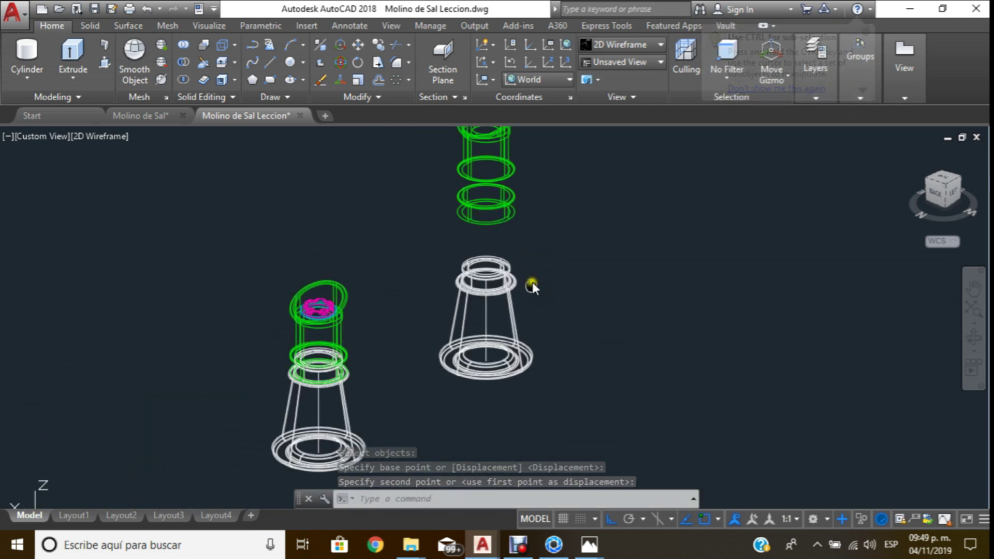
{"action": "scroll", "coordinate": [526, 339], "scroll_direction": "down", "scroll_amount": 2}
{"action": "scroll", "coordinate": [527, 258], "scroll_direction": "up", "scroll_amount": 2}
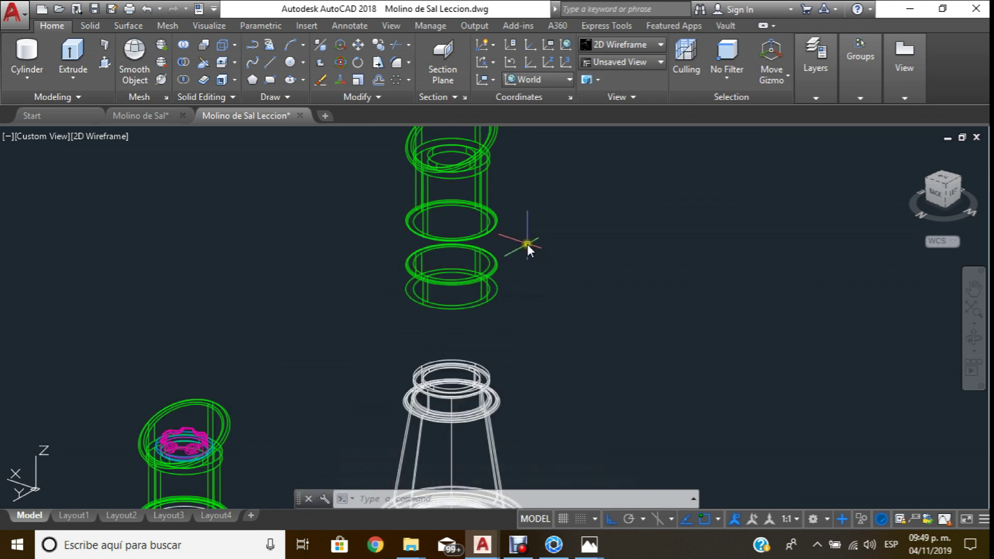
{"action": "scroll", "coordinate": [523, 274], "scroll_direction": "up", "scroll_amount": 2}
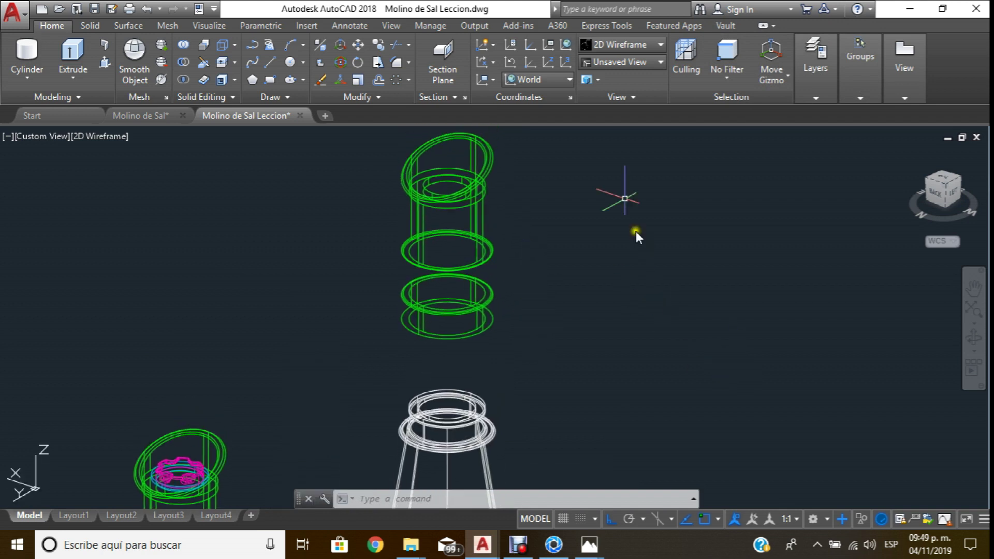
{"action": "left_click", "coordinate": [636, 47]}
Restore the Conceptual visual style and frame the exploded parts.
{"action": "left_click", "coordinate": [663, 70]}
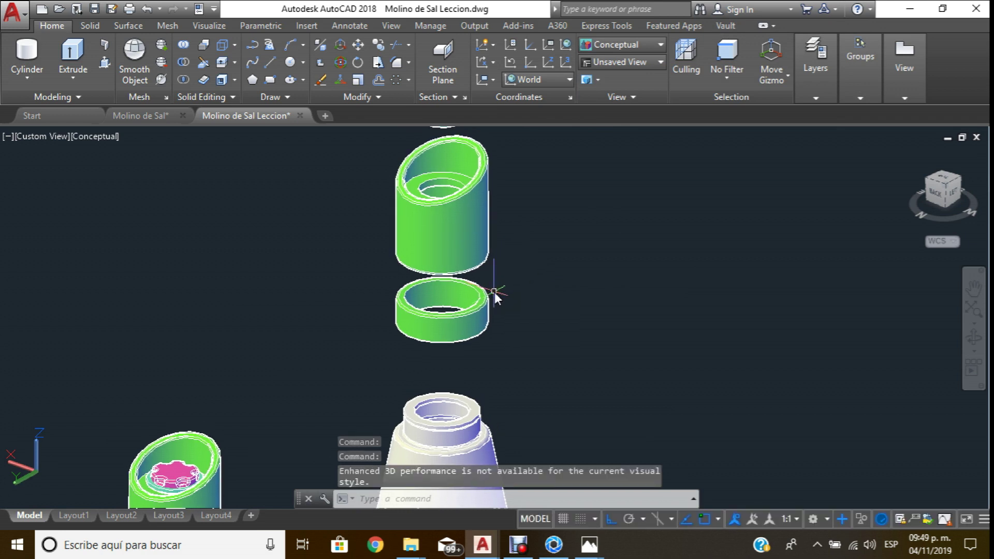
{"action": "mouse_move", "coordinate": [494, 292]}
{"action": "middle_mouse_down"}
{"action": "mouse_move", "coordinate": [512, 330]}
{"action": "mouse_move", "coordinate": [530, 232]}
{"action": "mouse_move", "coordinate": [505, 266]}
{"action": "middle_mouse_up"}
{"action": "scroll", "coordinate": [512, 330], "scroll_direction": "down", "scroll_amount": 1}
{"action": "scroll", "coordinate": [530, 232], "scroll_direction": "down", "scroll_amount": 3}
{"action": "middle_click_drag", "start_coordinate": [480, 299], "coordinate": [478, 250]}
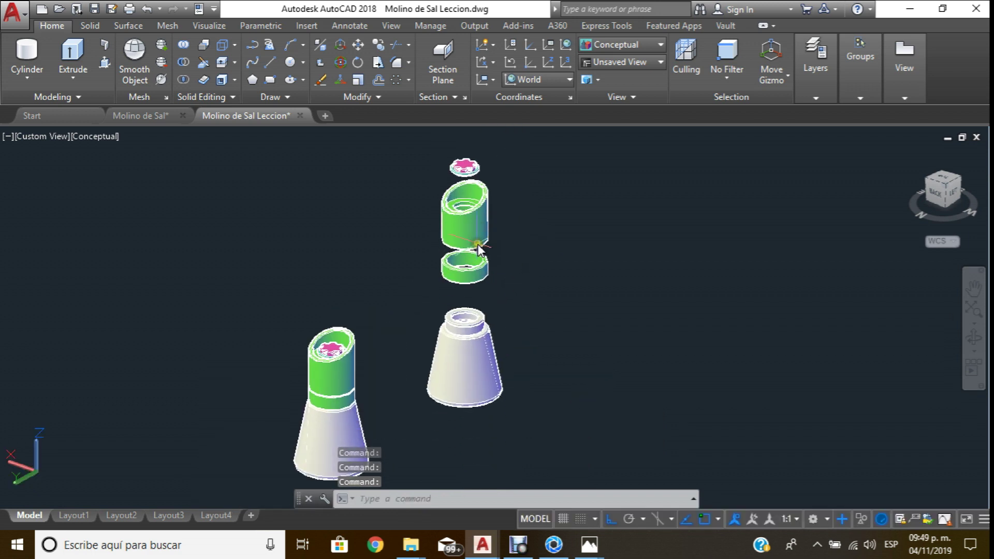
{"action": "scroll", "coordinate": [482, 153], "scroll_direction": "up", "scroll_amount": 3}
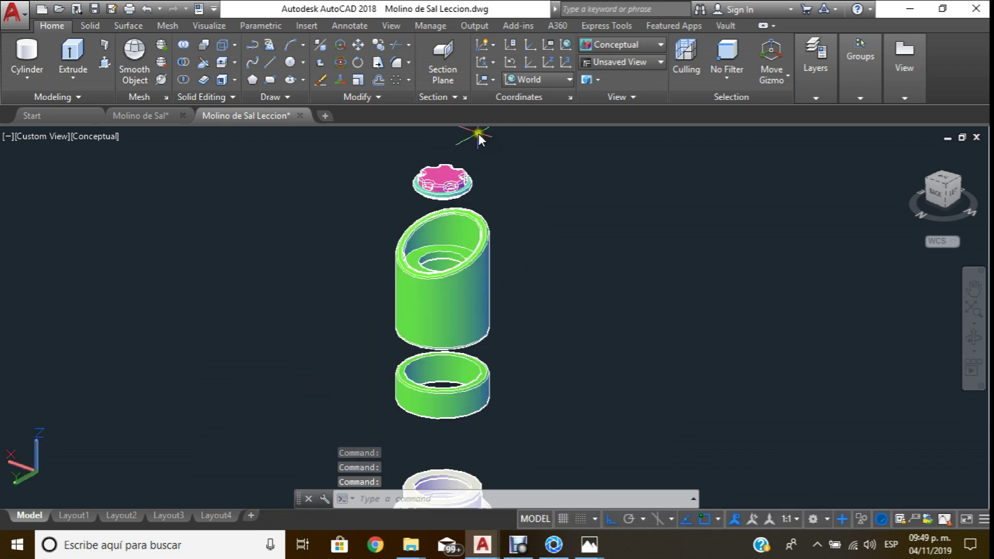
Raise the green cap and ring together to even the gaps.
{"action": "left_click", "coordinate": [357, 45]}
{"action": "left_click", "coordinate": [522, 380]}
{"action": "left_click", "coordinate": [480, 310]}
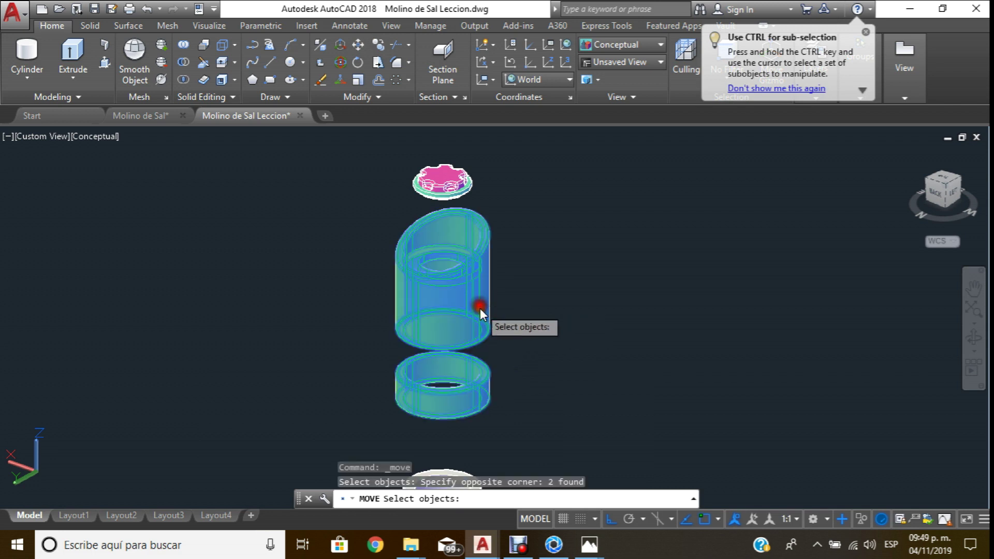
{"action": "key", "text": "Return"}
{"action": "left_click", "coordinate": [578, 261]}
{"action": "middle_click_drag", "start_coordinate": [575, 280], "coordinate": [574, 232], "text": "shift"}
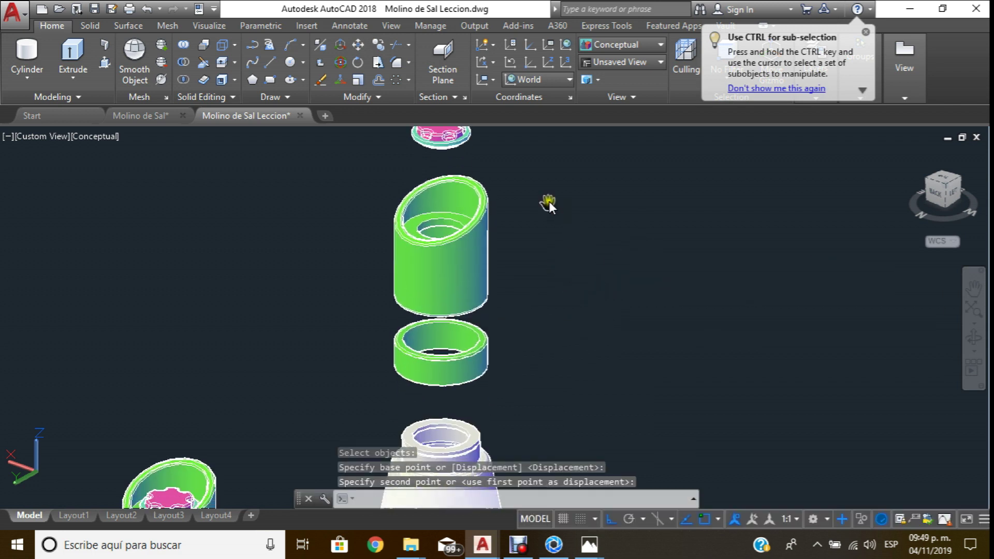
Drop the green ring further below the cap and recentre both grinders in view.
{"action": "key", "text": "Return"}
{"action": "left_click", "coordinate": [454, 362]}
{"action": "key", "text": "Return"}
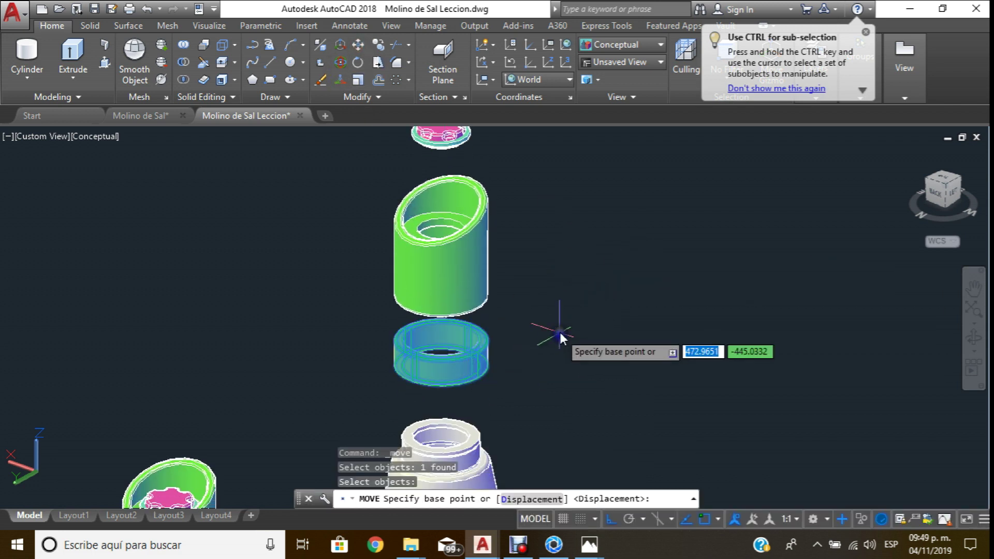
{"action": "left_click", "coordinate": [566, 329]}
{"action": "left_click", "coordinate": [558, 344]}
{"action": "scroll", "coordinate": [564, 342], "scroll_direction": "down", "scroll_amount": 3}
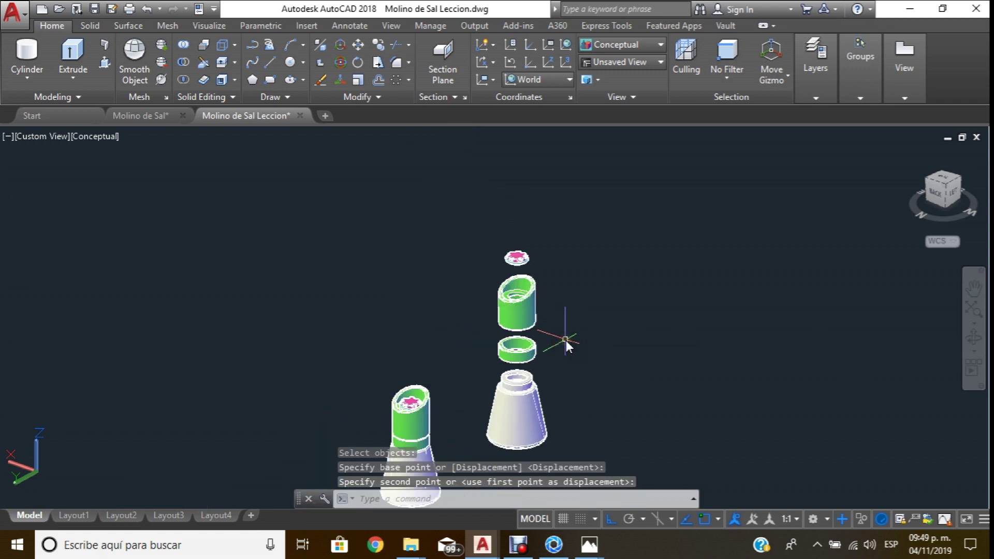
{"action": "scroll", "coordinate": [563, 344], "scroll_direction": "up", "scroll_amount": 2}
{"action": "scroll", "coordinate": [565, 332], "scroll_direction": "down", "scroll_amount": 1}
{"action": "key", "text": "Escape"}
{"action": "scroll", "coordinate": [568, 306], "scroll_direction": "down", "scroll_amount": 2}
{"action": "scroll", "coordinate": [551, 231], "scroll_direction": "down", "scroll_amount": 1}
{"action": "scroll", "coordinate": [536, 247], "scroll_direction": "down", "scroll_amount": 1}
{"action": "middle_click_drag", "start_coordinate": [536, 247], "coordinate": [511, 279]}
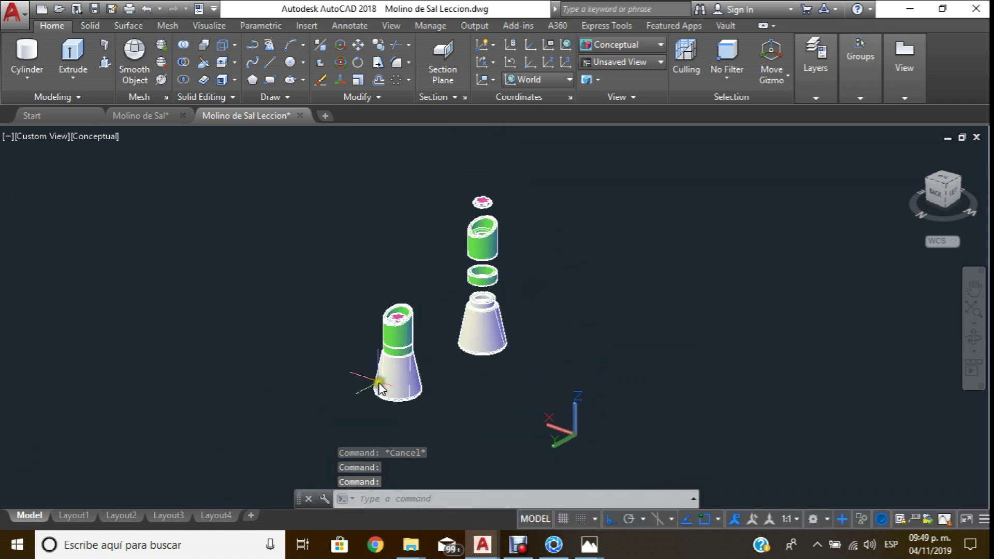
On Layout1, begin placing a base and side view, then cancel to discard them.
{"action": "left_click", "coordinate": [68, 516]}
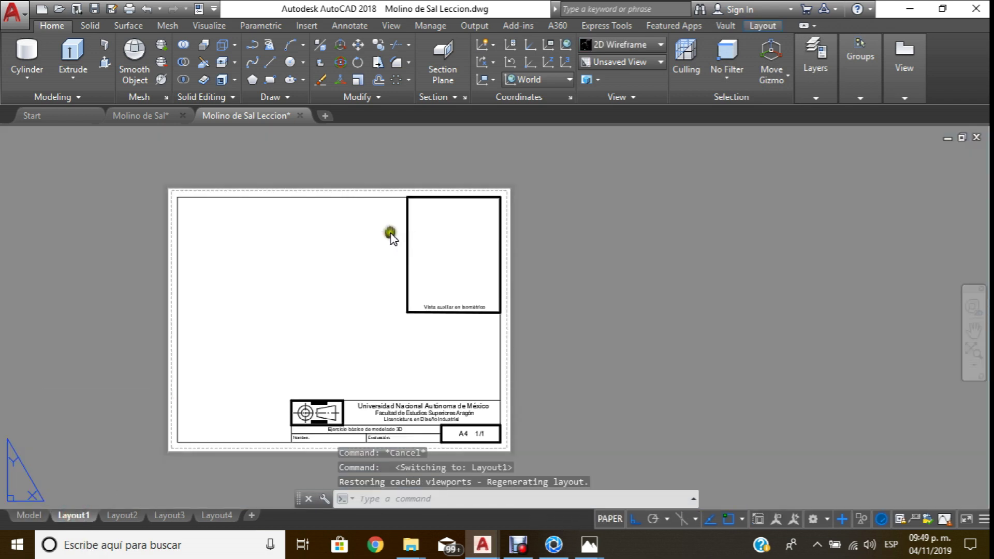
{"action": "left_click", "coordinate": [904, 99]}
{"action": "left_click", "coordinate": [875, 145]}
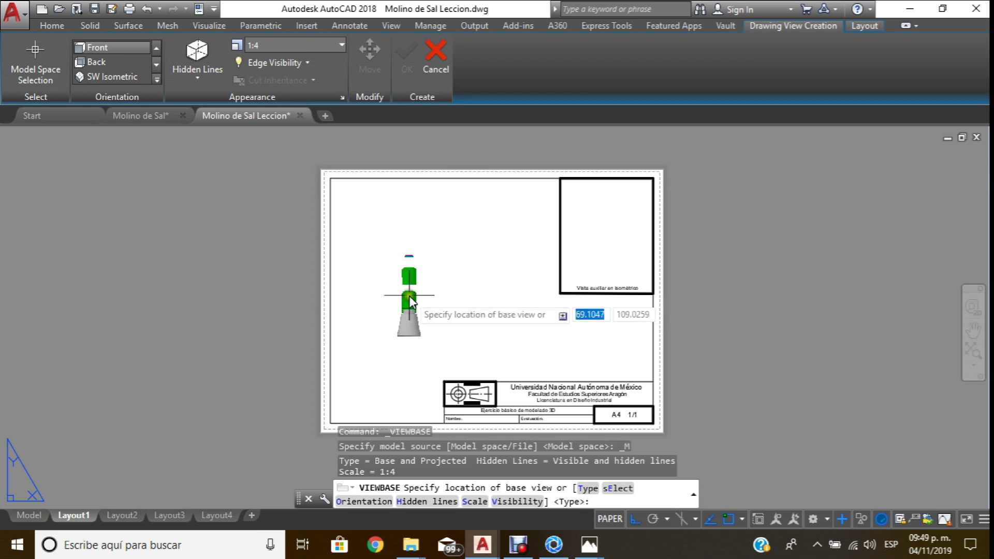
{"action": "left_click", "coordinate": [393, 296]}
{"action": "key", "text": "Return"}
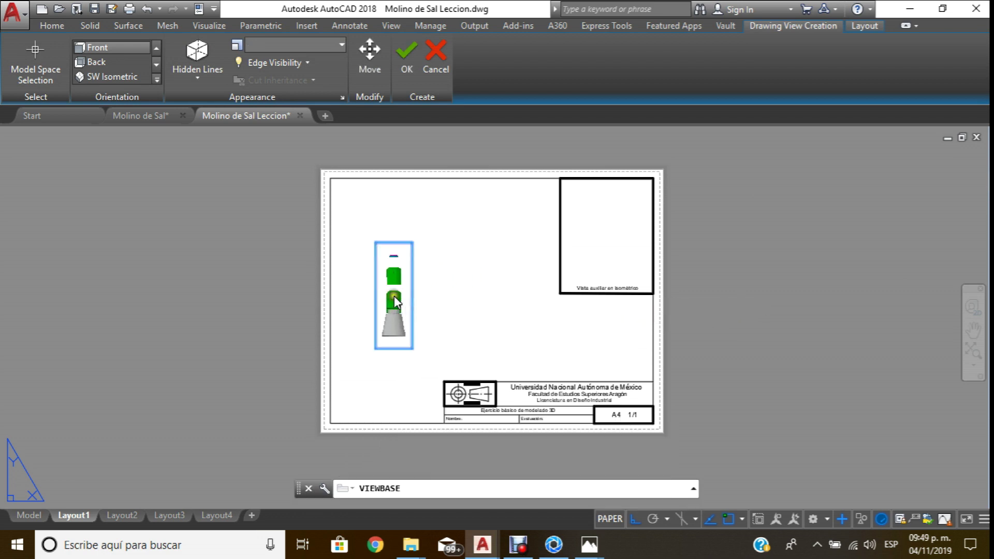
{"action": "left_click", "coordinate": [449, 280]}
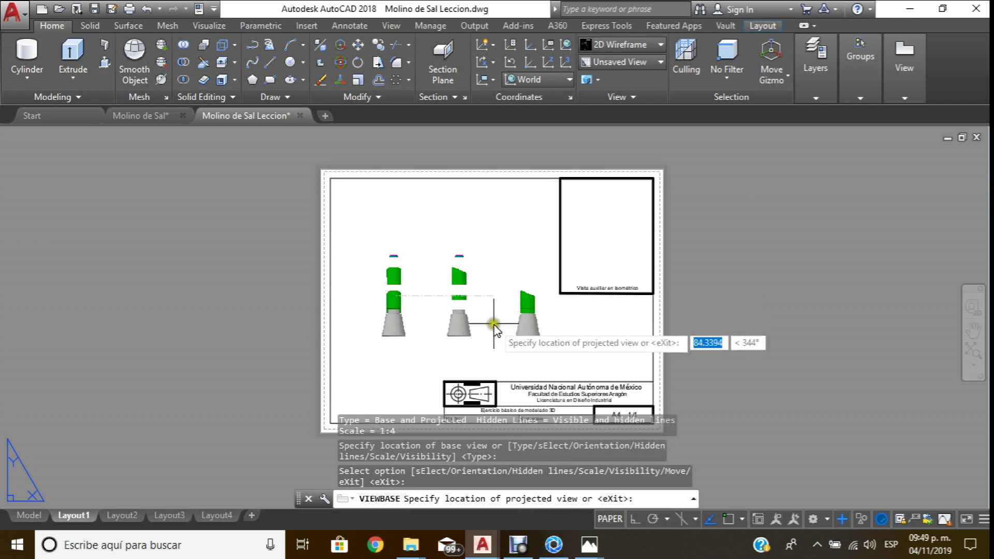
{"action": "key", "text": "Escape"}
{"action": "left_click", "coordinate": [898, 89]}
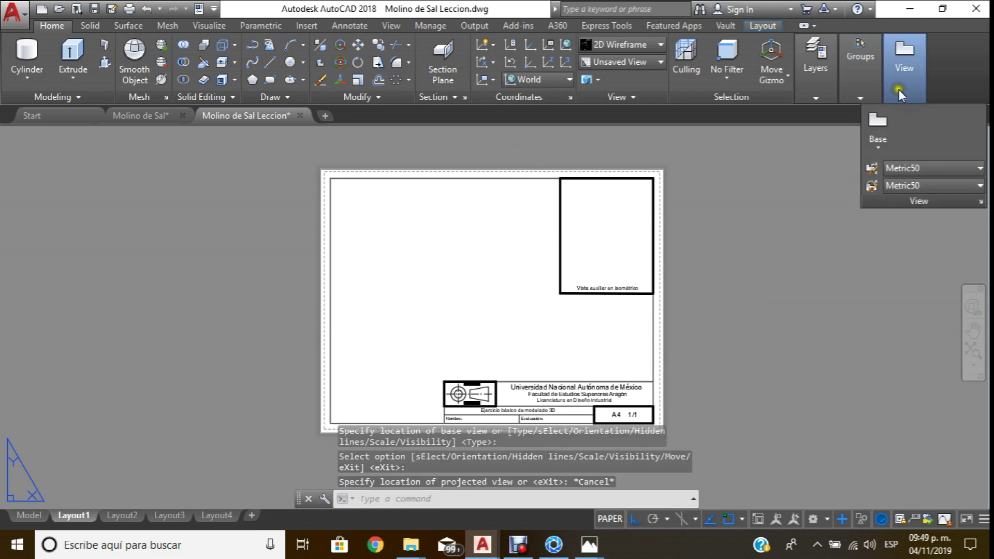
Start a base view from model space, window-removing the exploded parts so only the assembled grinder remains.
{"action": "left_click", "coordinate": [889, 145]}
{"action": "left_click", "coordinate": [910, 163]}
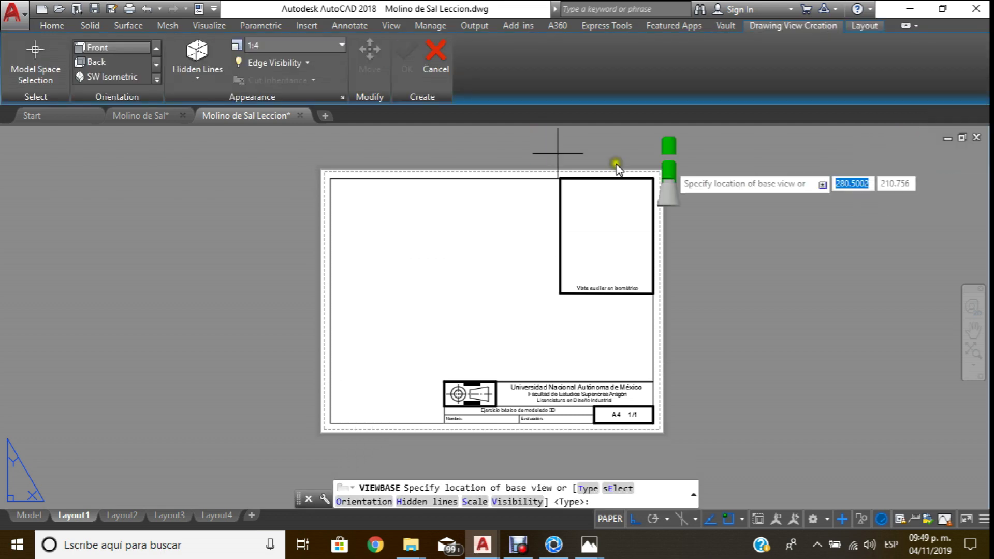
{"action": "left_click", "coordinate": [35, 61]}
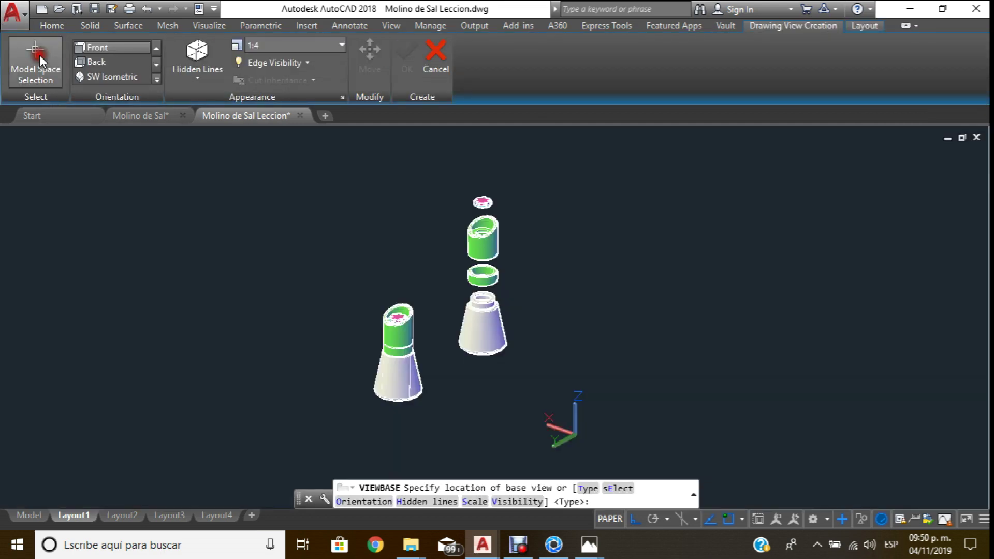
{"action": "scroll", "coordinate": [380, 182], "scroll_direction": "down", "scroll_amount": 5}
{"action": "scroll", "coordinate": [412, 237], "scroll_direction": "up", "scroll_amount": 1}
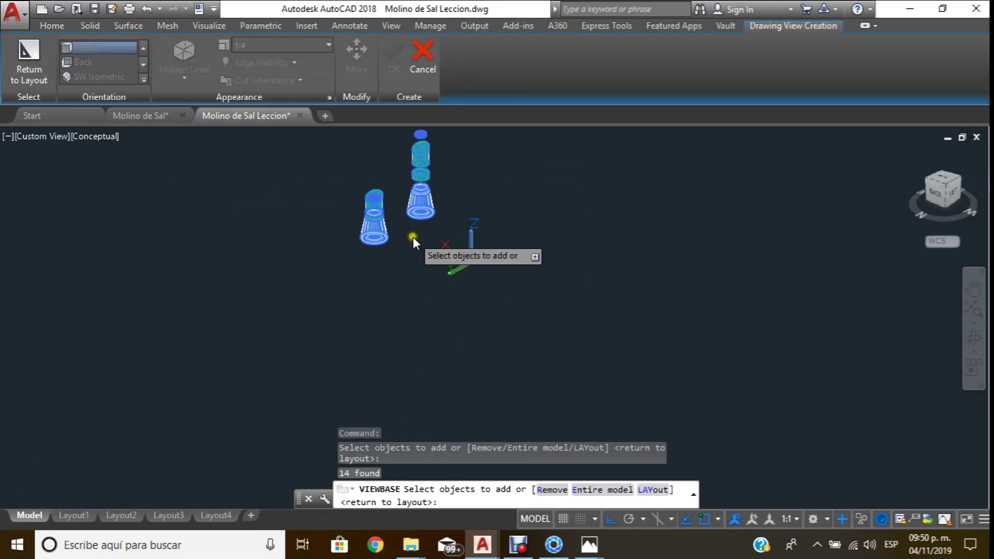
{"action": "scroll", "coordinate": [398, 259], "scroll_direction": "up", "scroll_amount": 2}
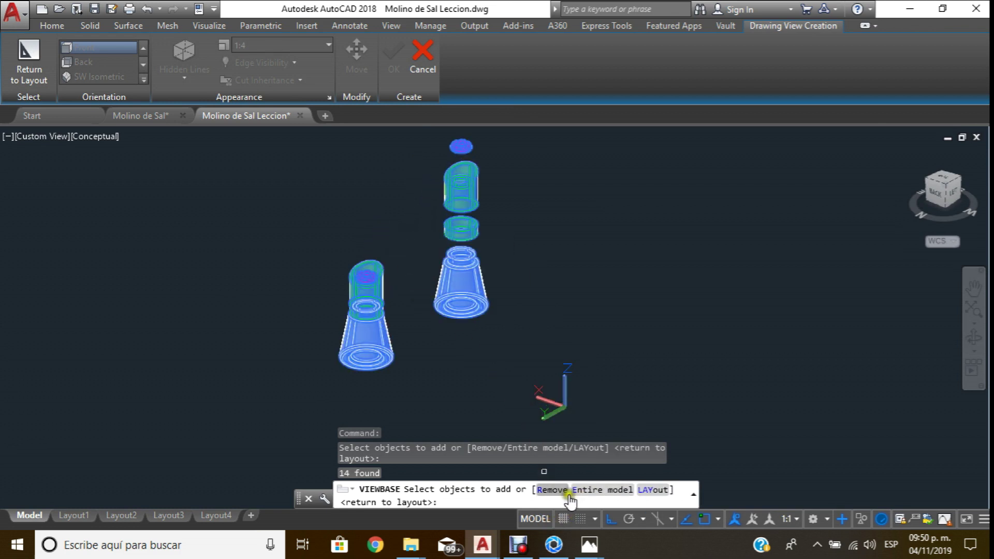
{"action": "left_click", "coordinate": [552, 489]}
{"action": "scroll", "coordinate": [465, 319], "scroll_direction": "down", "scroll_amount": 2}
{"action": "left_click", "coordinate": [498, 320]}
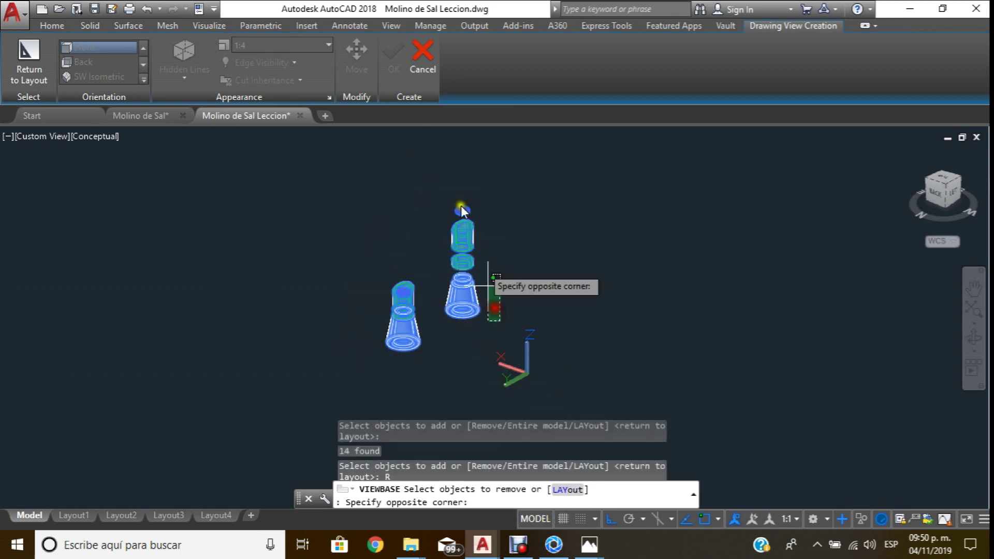
{"action": "left_click", "coordinate": [439, 175]}
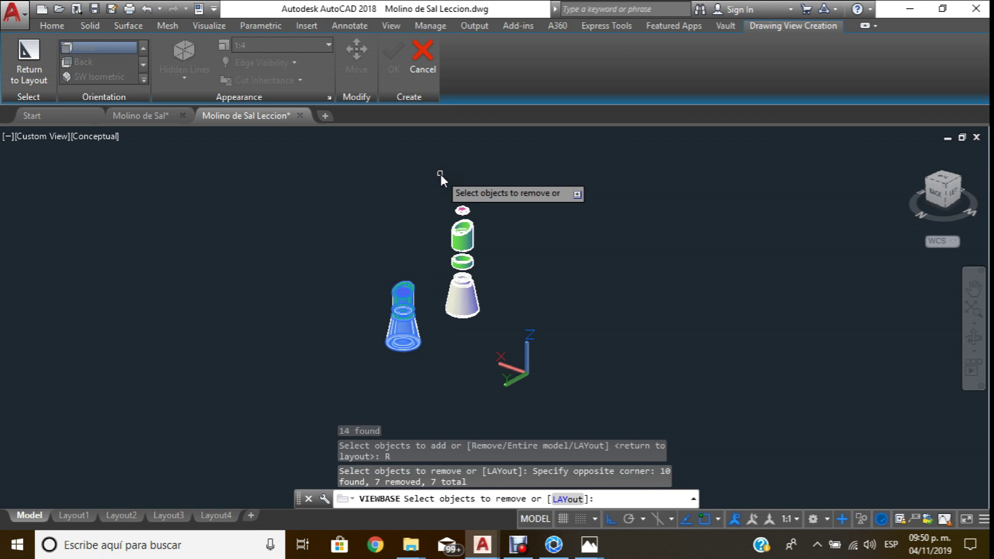
{"action": "key", "text": "Return"}
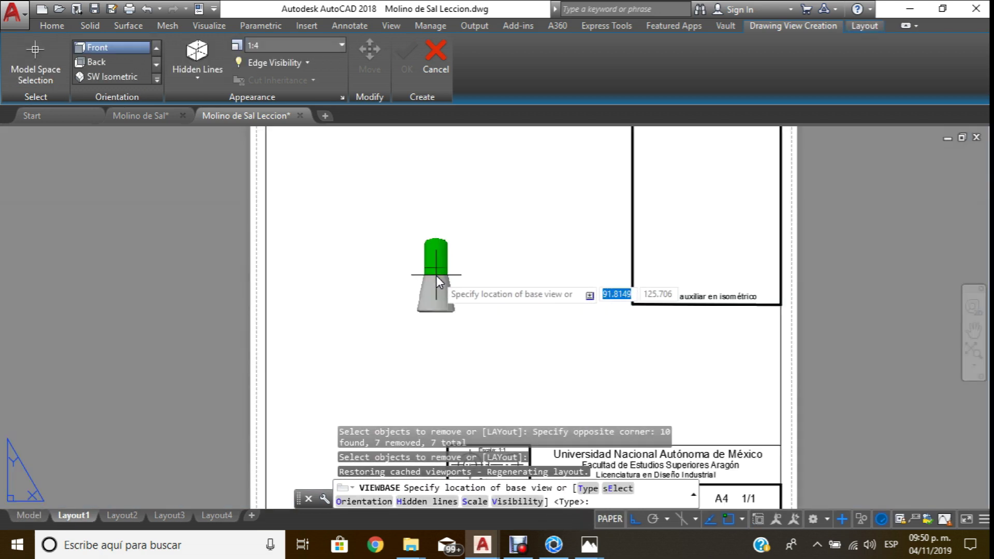
Place the front base view, then top, side and upper-right isometric projected views of the grinder.
{"action": "left_click", "coordinate": [423, 309]}
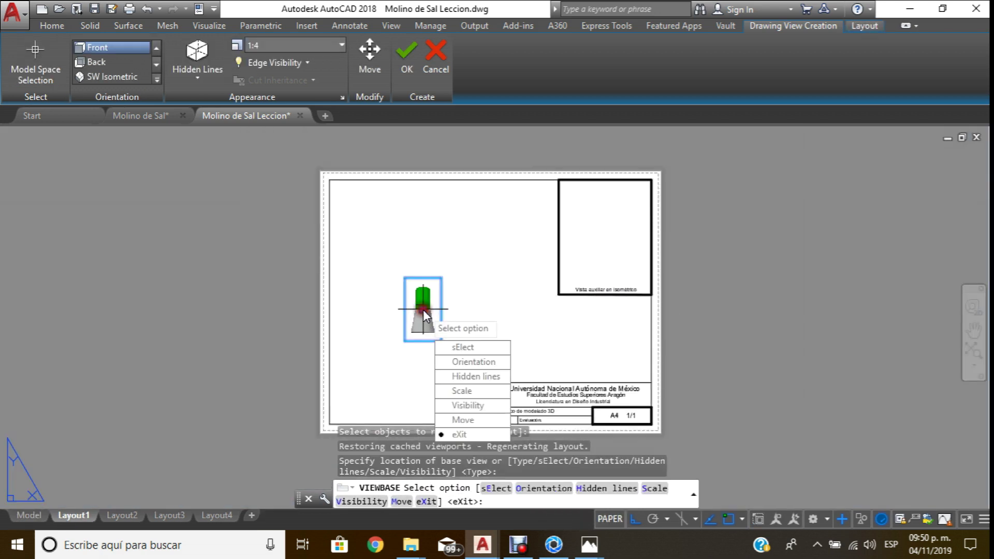
{"action": "key", "text": "Return"}
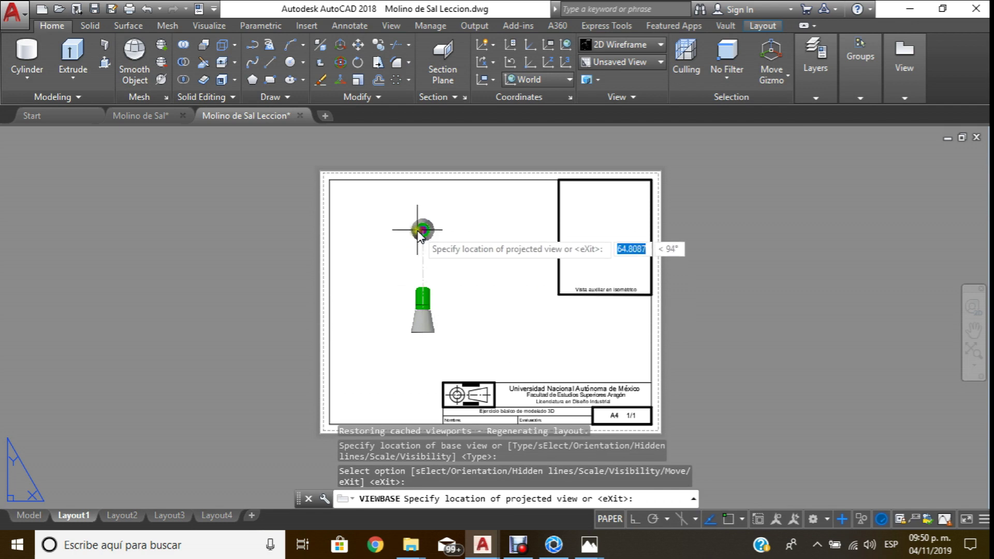
{"action": "left_click", "coordinate": [421, 233]}
{"action": "left_click", "coordinate": [482, 299]}
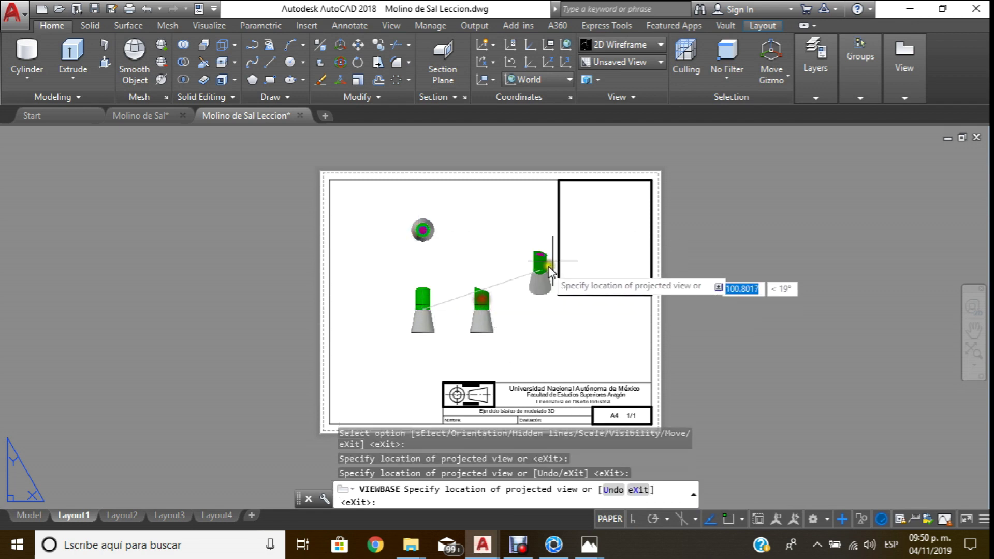
{"action": "left_click", "coordinate": [611, 233]}
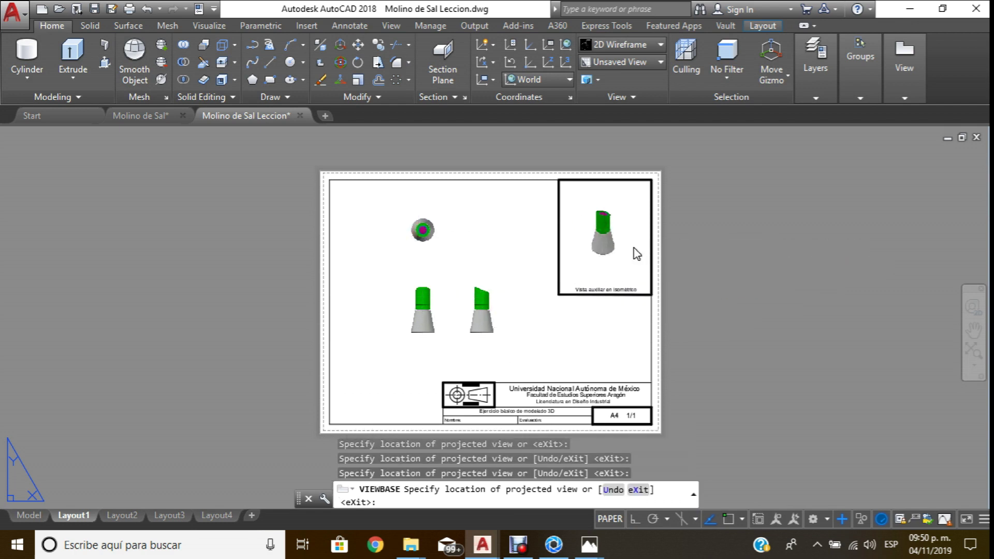
{"action": "key", "text": "Return"}
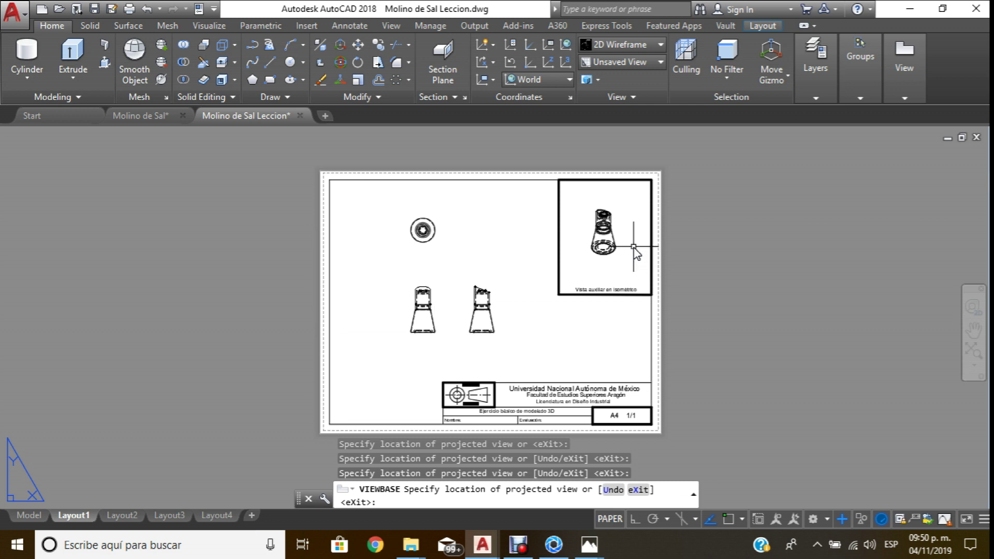
{"action": "scroll", "coordinate": [483, 267], "scroll_direction": "up", "scroll_amount": 2}
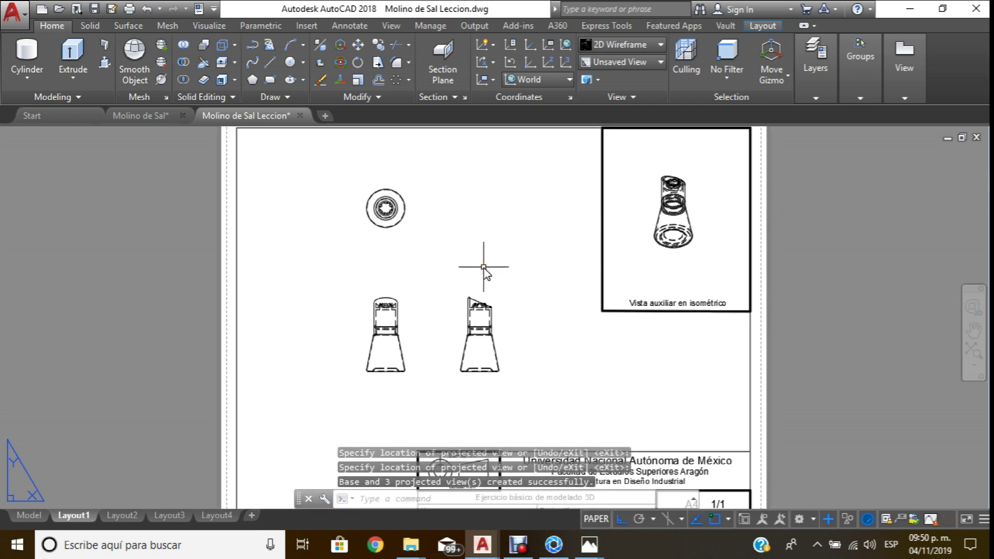
{"action": "type", "text": "SCALE"}
Scale the left front view by 1.5, then undo the enlargement.
{"action": "key", "text": "Return"}
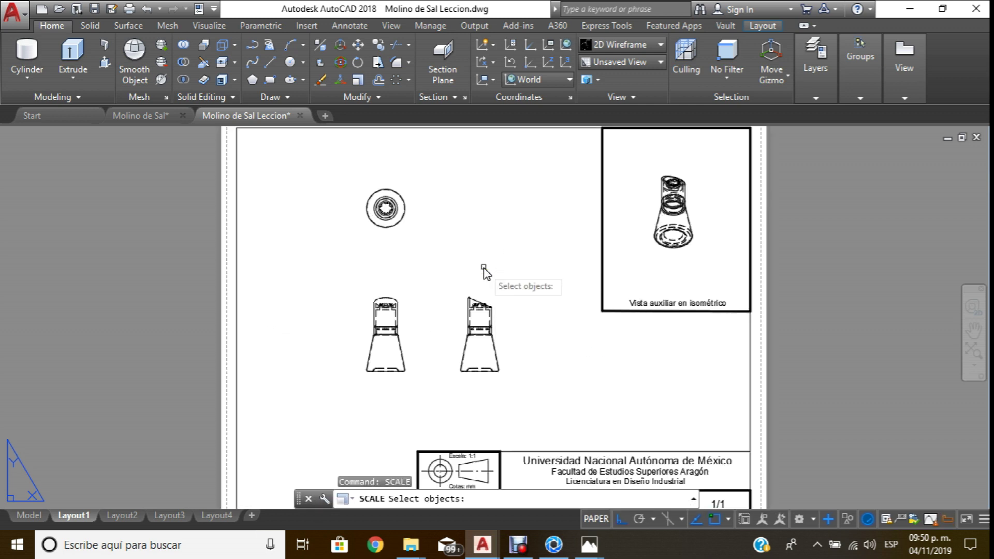
{"action": "left_click", "coordinate": [402, 364]}
{"action": "key", "text": "Return"}
{"action": "left_click", "coordinate": [323, 390]}
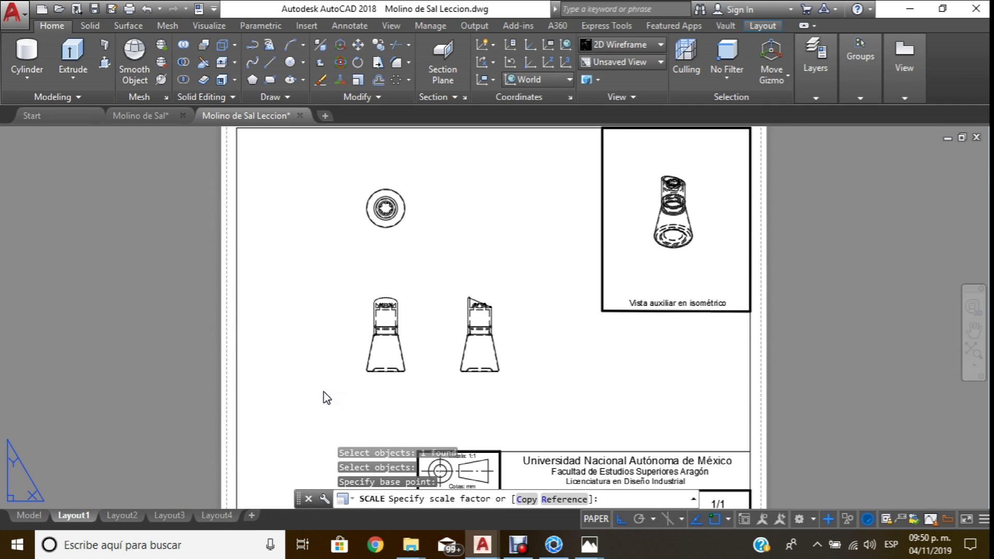
{"action": "type", "text": "1.5"}
{"action": "key", "text": "Return"}
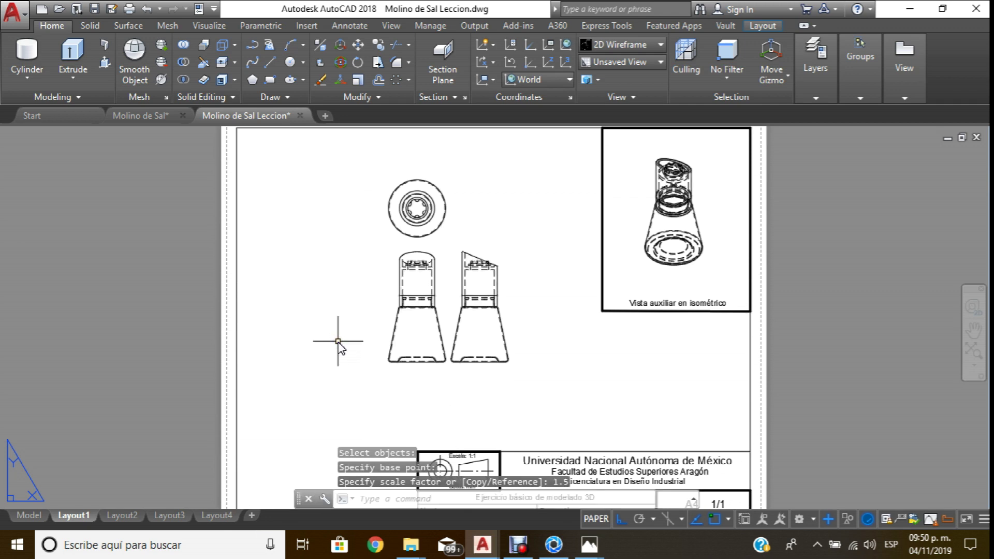
{"action": "key", "text": "ctrl+z"}
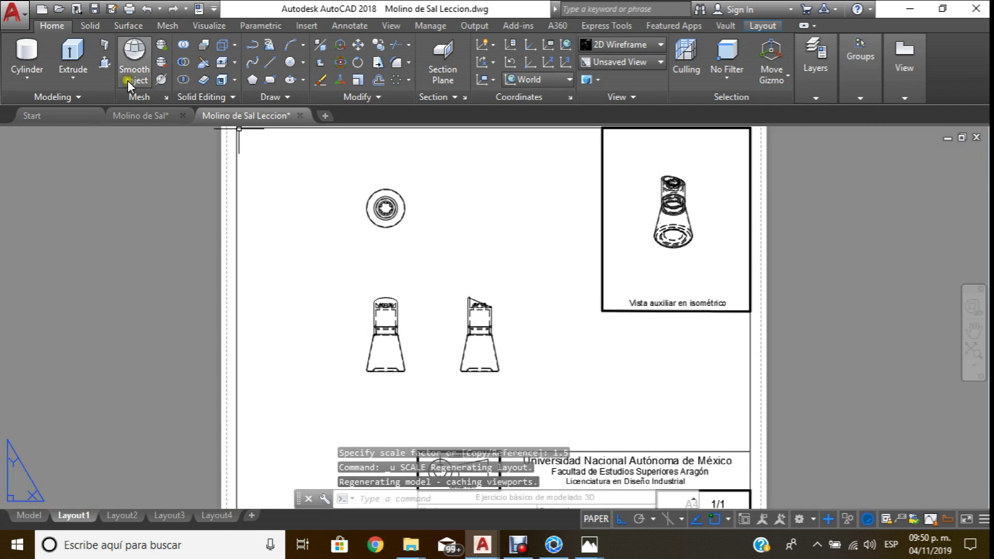
Rescale the left front view by a factor of 2 with the SC command.
{"action": "type", "text": "sca"}
{"action": "key", "text": "Return"}
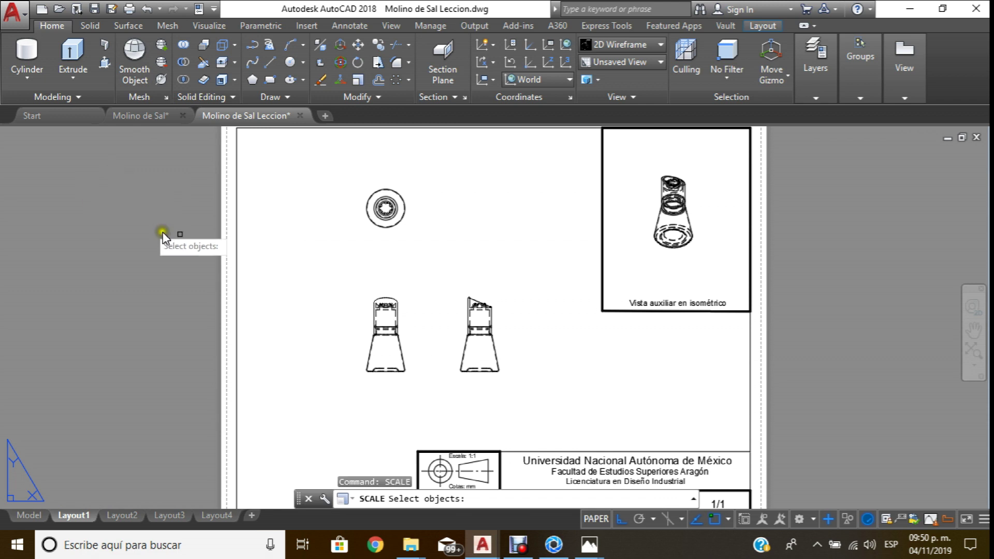
{"action": "left_click", "coordinate": [440, 419]}
{"action": "left_click", "coordinate": [341, 256]}
{"action": "key", "text": "Return"}
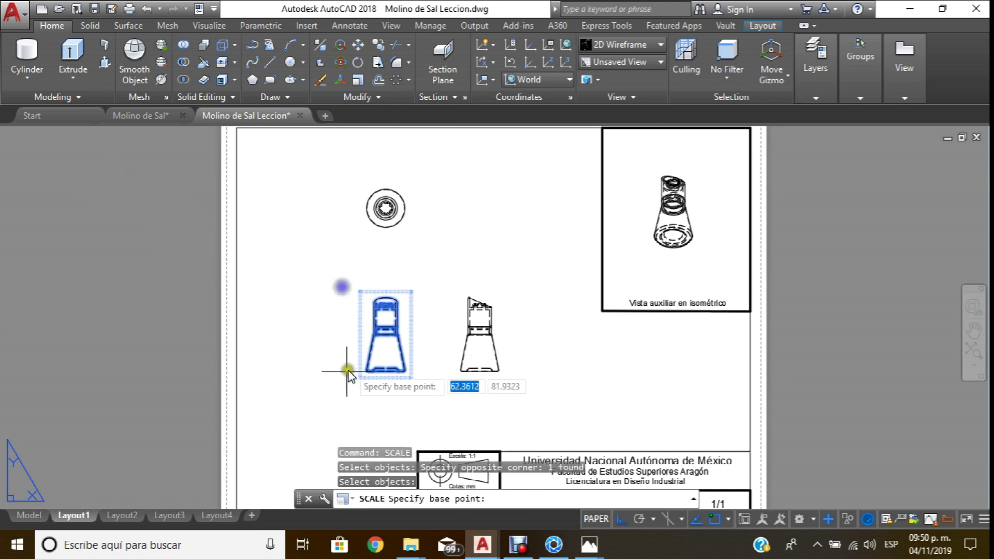
{"action": "left_click", "coordinate": [337, 383]}
{"action": "type", "text": "2"}
{"action": "key", "text": "Return"}
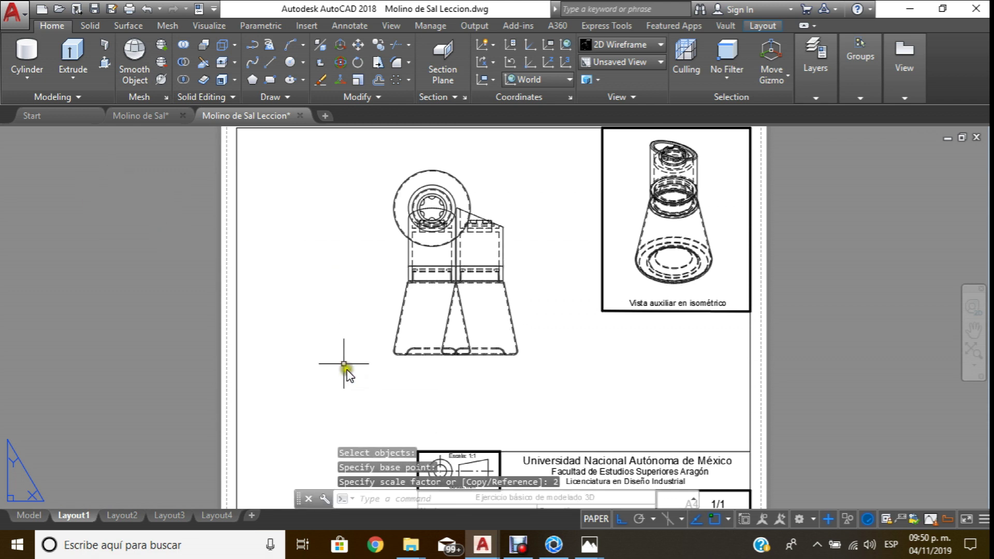
Move the enlarged front view lower on the sheet.
{"action": "left_click", "coordinate": [358, 45]}
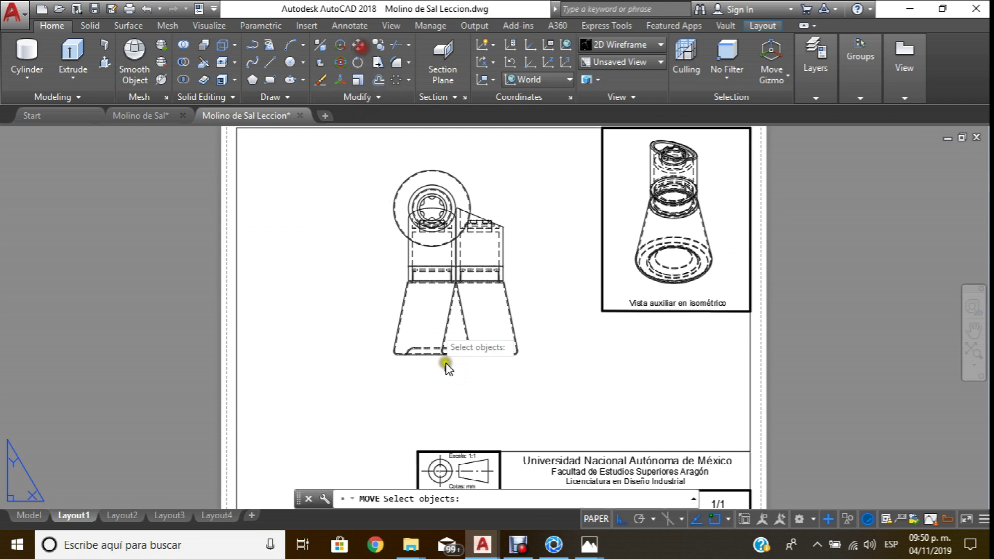
{"action": "left_click", "coordinate": [410, 356]}
{"action": "key", "text": "Return"}
{"action": "left_click", "coordinate": [326, 314]}
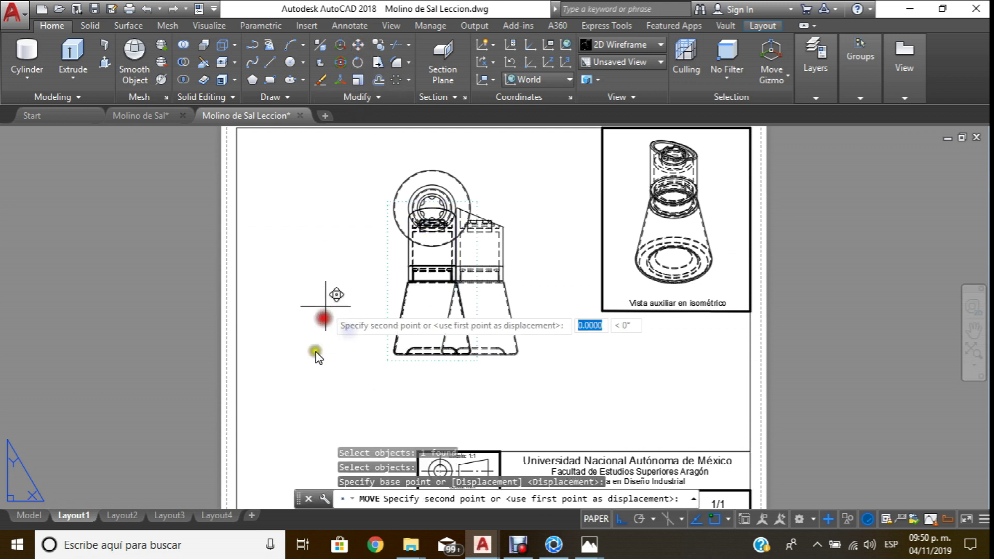
{"action": "left_click", "coordinate": [311, 381]}
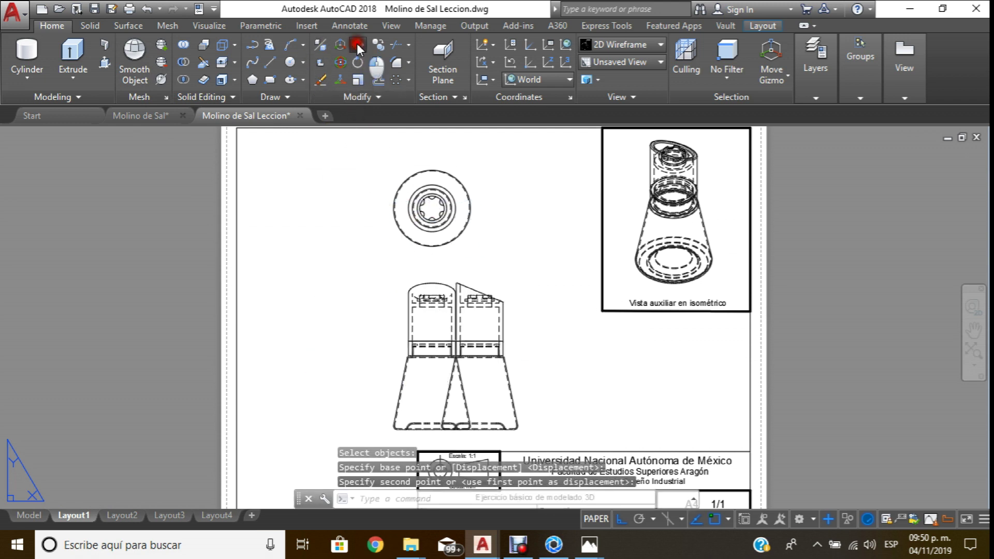
Shift the front view further left on the sheet.
{"action": "left_click", "coordinate": [357, 45]}
{"action": "scroll", "coordinate": [440, 404], "scroll_direction": "down", "scroll_amount": 2}
{"action": "scroll", "coordinate": [437, 396], "scroll_direction": "down", "scroll_amount": 3}
{"action": "scroll", "coordinate": [438, 399], "scroll_direction": "up", "scroll_amount": 3}
{"action": "left_click", "coordinate": [414, 381]}
{"action": "key", "text": "Return"}
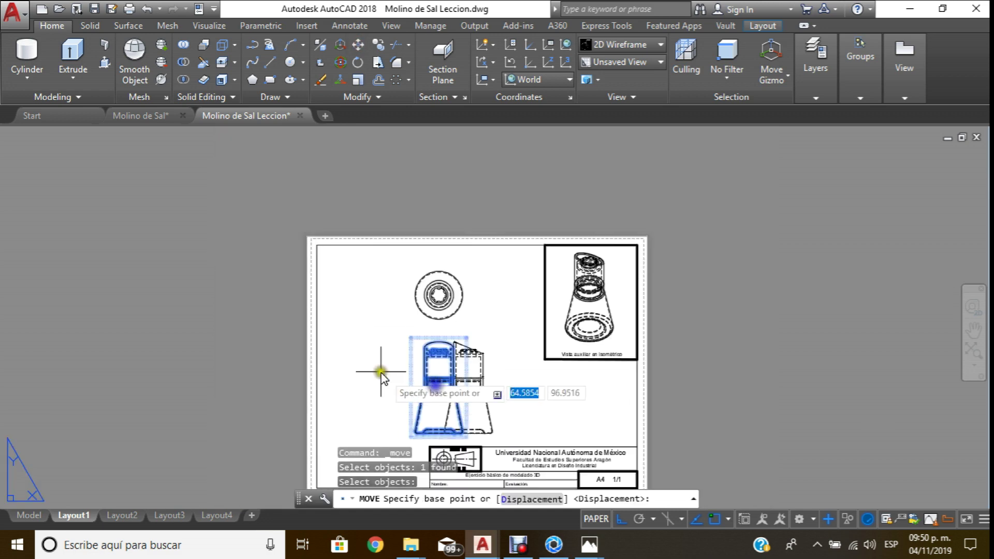
{"action": "left_click", "coordinate": [414, 381]}
{"action": "left_click", "coordinate": [361, 344]}
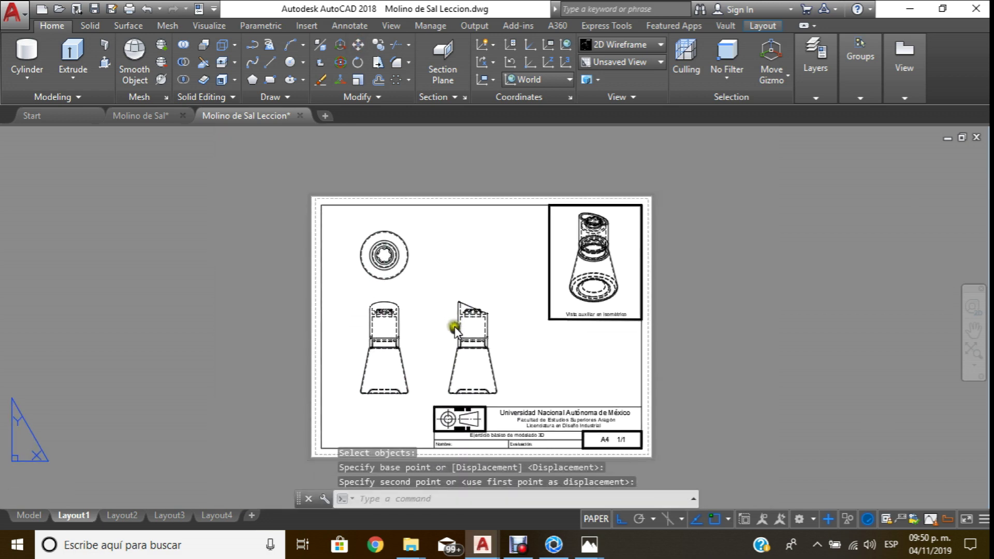
{"action": "key", "text": "Escape"}
Move the three orthographic views up slightly.
{"action": "left_click", "coordinate": [455, 250]}
{"action": "left_click", "coordinate": [374, 346]}
{"action": "key", "text": "Return"}
{"action": "left_click", "coordinate": [505, 259]}
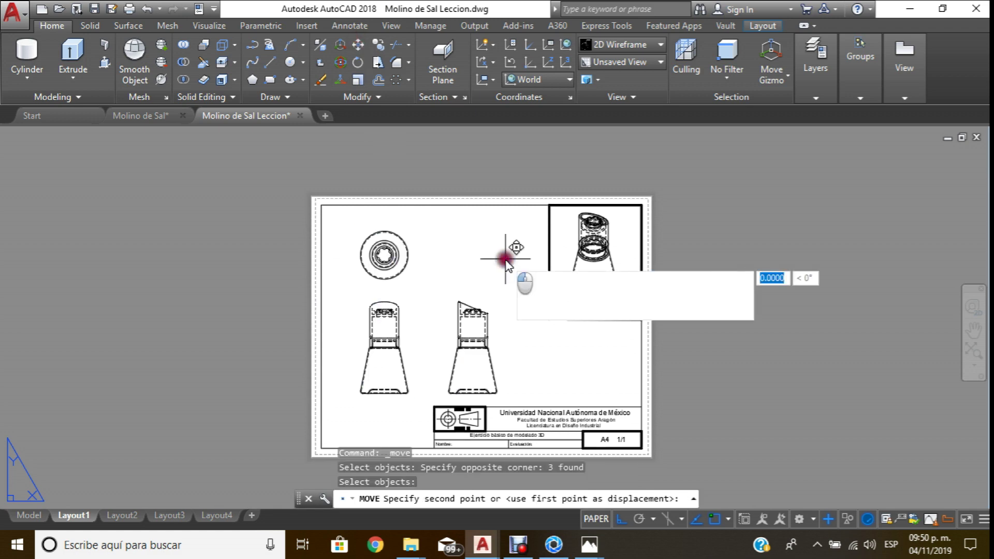
{"action": "left_click", "coordinate": [505, 241]}
{"action": "key", "text": "Escape"}
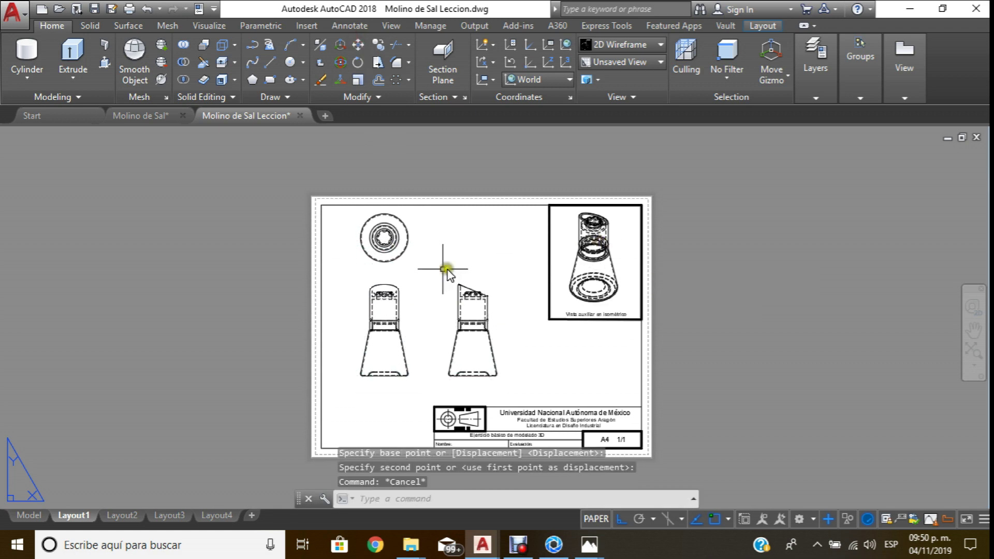
{"action": "scroll", "coordinate": [444, 267], "scroll_direction": "up", "scroll_amount": 4}
{"action": "scroll", "coordinate": [444, 255], "scroll_direction": "down", "scroll_amount": 2}
{"action": "type", "text": "scale"}
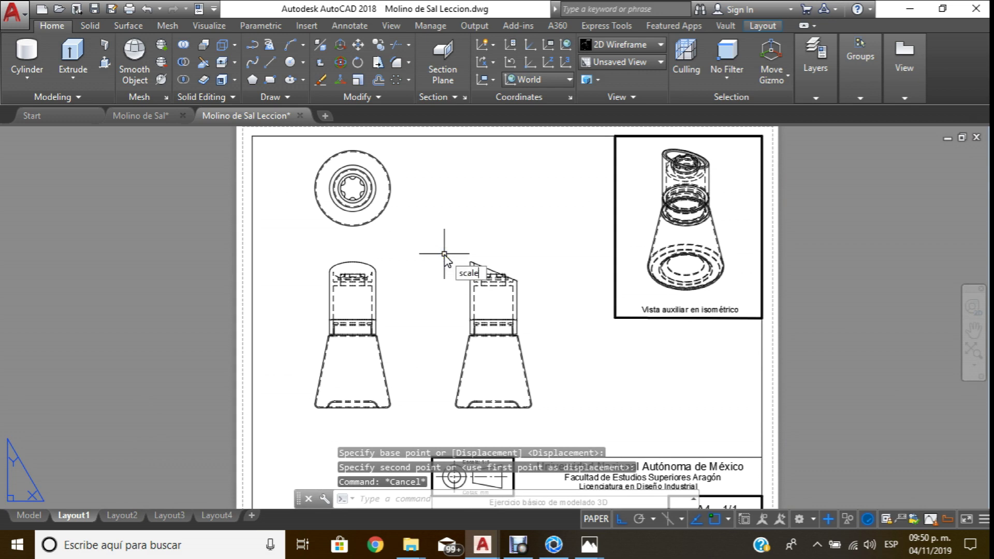
Scale the left front view down to 0.8 of its size.
{"action": "key", "text": "Return"}
{"action": "left_click", "coordinate": [370, 403]}
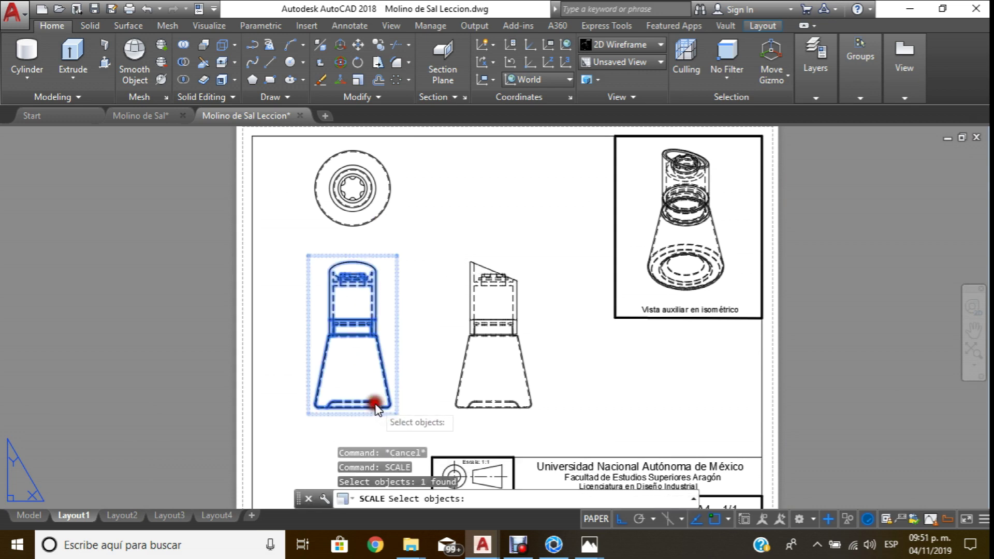
{"action": "key", "text": "Return"}
{"action": "left_click", "coordinate": [344, 378]}
{"action": "type", "text": ".8"}
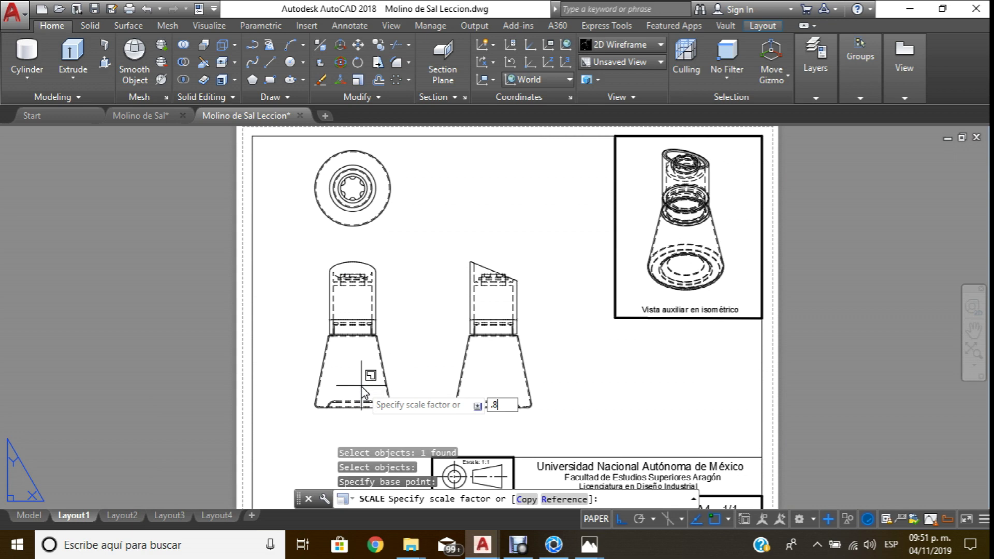
{"action": "key", "text": "Return"}
{"action": "key", "text": "Escape"}
{"action": "scroll", "coordinate": [435, 324], "scroll_direction": "down", "scroll_amount": 4}
{"action": "scroll", "coordinate": [436, 326], "scroll_direction": "up", "scroll_amount": 2}
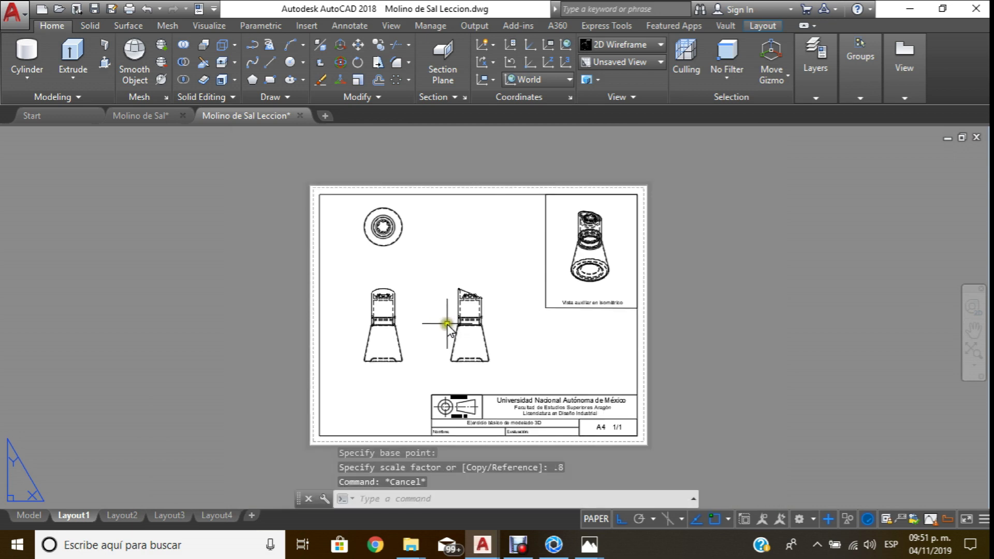
{"action": "scroll", "coordinate": [518, 283], "scroll_direction": "up", "scroll_amount": 2}
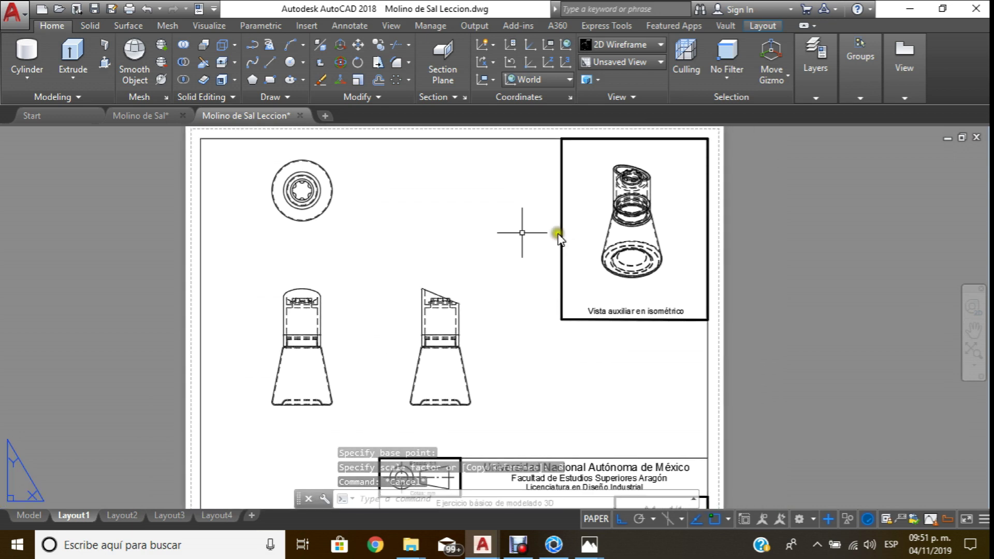
{"action": "scroll", "coordinate": [445, 243], "scroll_direction": "down", "scroll_amount": 2}
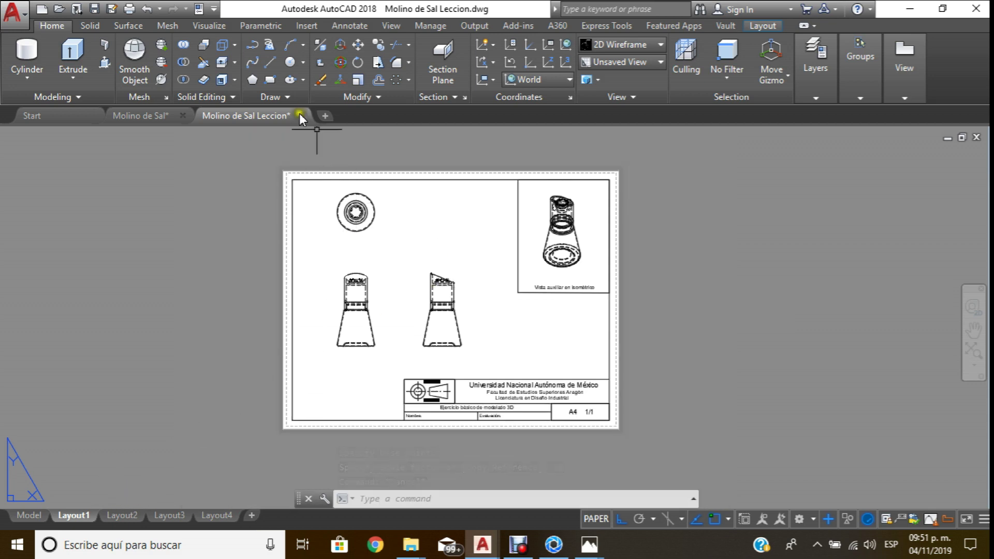
On Layout2, start a base view from model space, removing the assembled grinder from the selection.
{"action": "left_click", "coordinate": [117, 516]}
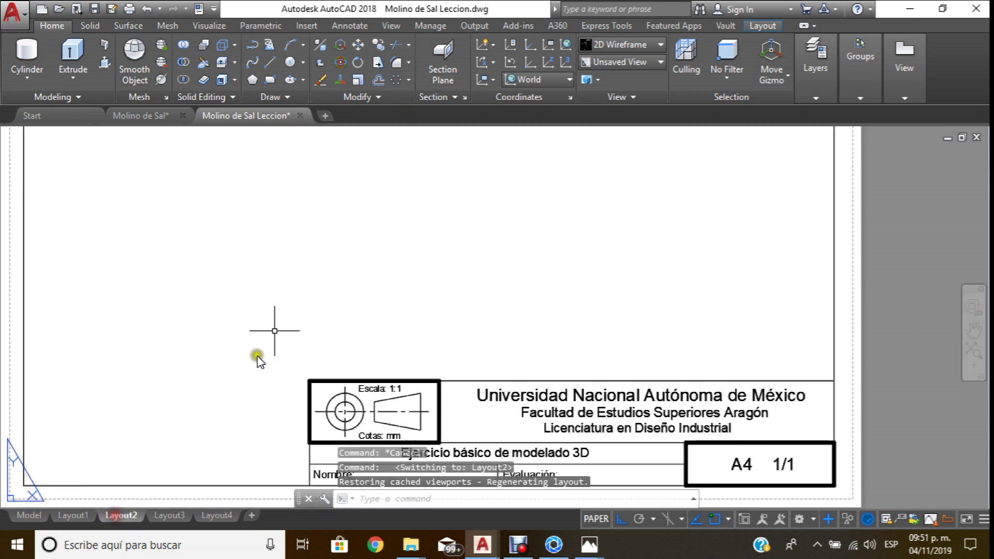
{"action": "scroll", "coordinate": [334, 321], "scroll_direction": "down", "scroll_amount": 2}
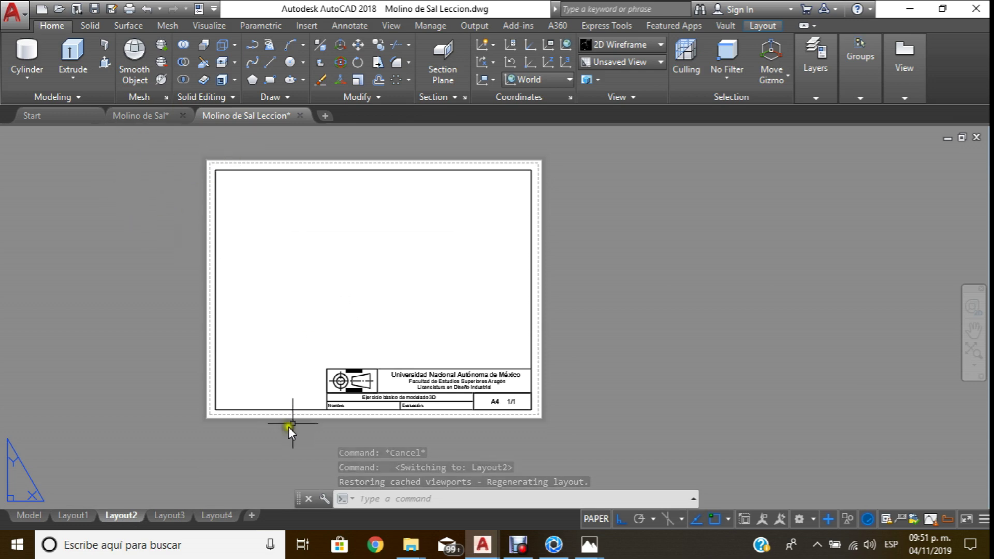
{"action": "left_click", "coordinate": [901, 98]}
{"action": "left_click", "coordinate": [877, 145]}
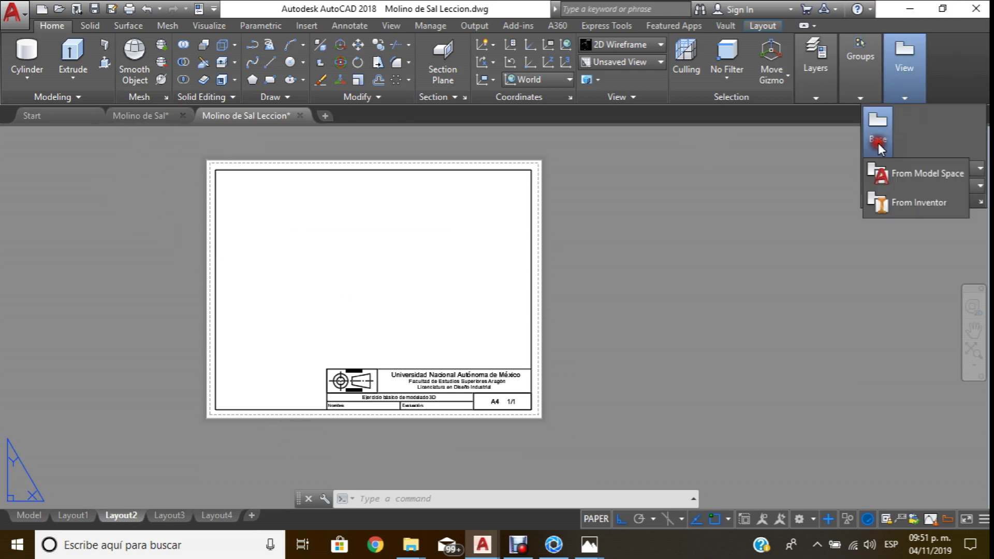
{"action": "left_click", "coordinate": [892, 171]}
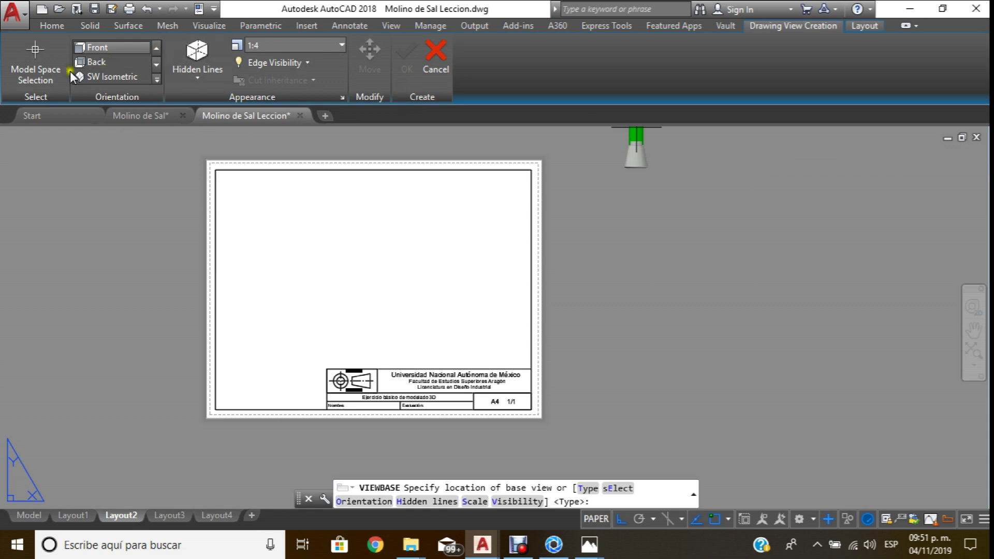
{"action": "left_click", "coordinate": [41, 64]}
{"action": "type", "text": "R"}
{"action": "key", "text": "Return"}
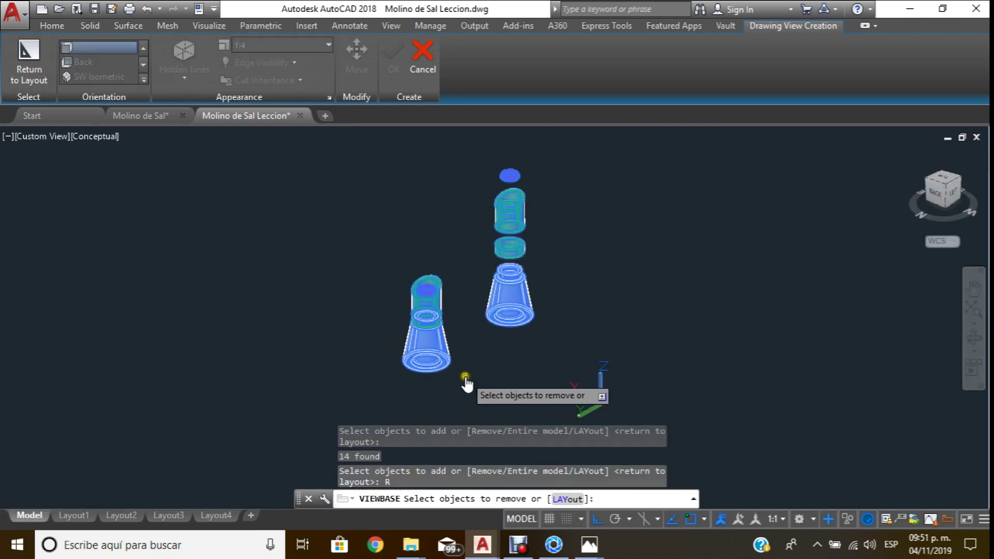
{"action": "left_click", "coordinate": [466, 381]}
{"action": "left_click", "coordinate": [371, 260]}
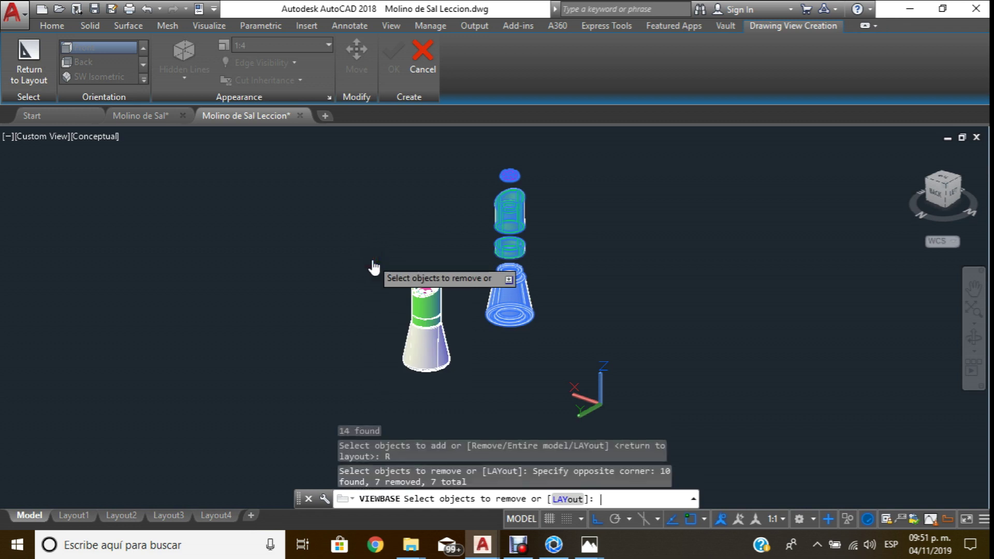
{"action": "key", "text": "Return"}
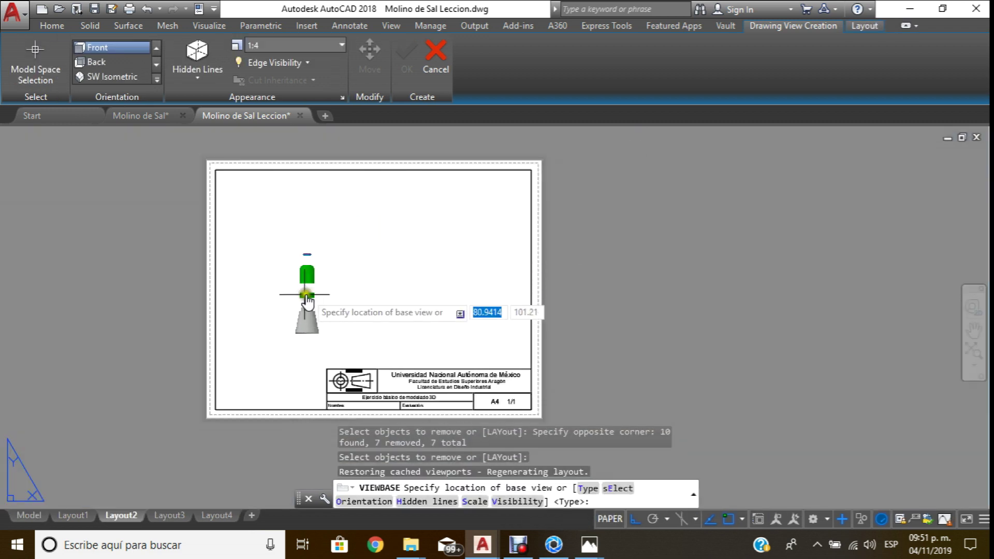
Place the exploded parts' front base view and an isometric projection above-right of it.
{"action": "left_click", "coordinate": [303, 296]}
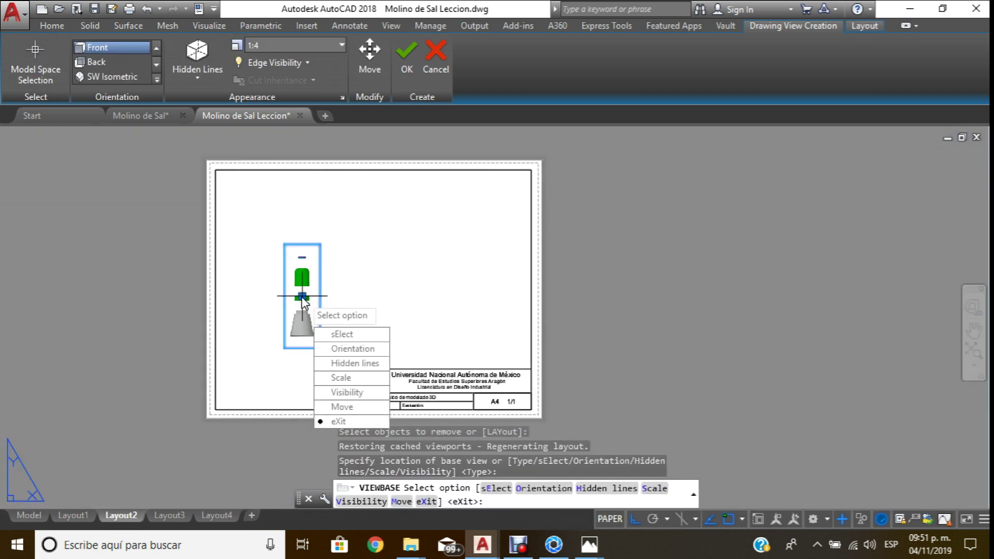
{"action": "key", "text": "Return"}
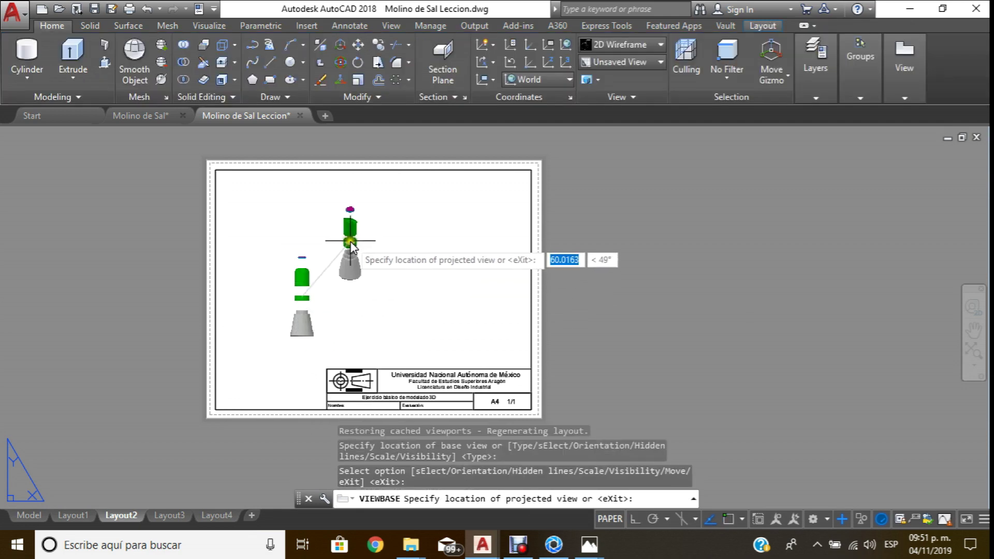
{"action": "left_click", "coordinate": [362, 234]}
{"action": "key", "text": "Return"}
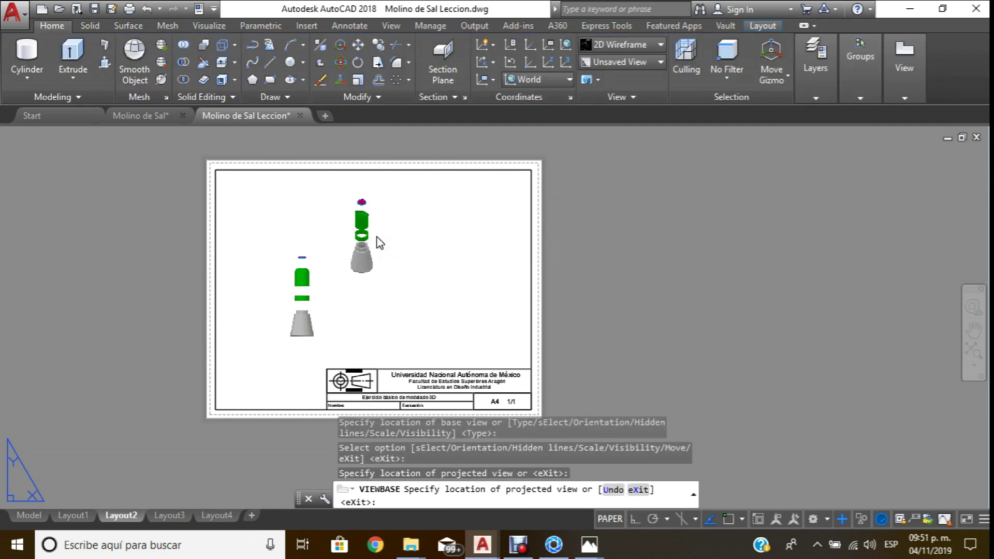
{"action": "left_click", "coordinate": [326, 334]}
Delete the front view and shift the isometric view to the left.
{"action": "left_click", "coordinate": [283, 235]}
{"action": "key", "text": "Delete"}
{"action": "left_click", "coordinate": [359, 80]}
{"action": "left_click", "coordinate": [416, 193]}
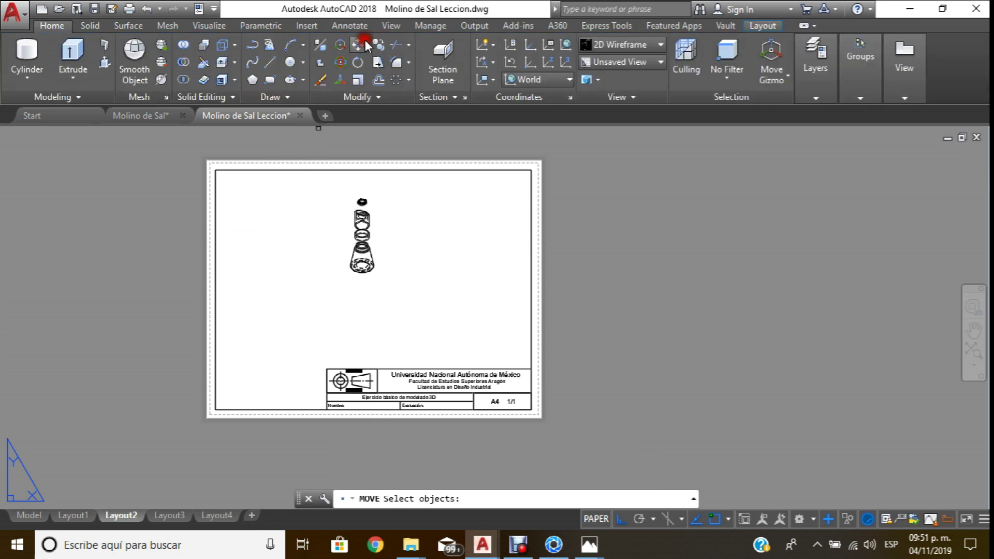
{"action": "left_click", "coordinate": [343, 280]}
{"action": "key", "text": "Return"}
{"action": "left_click", "coordinate": [385, 266]}
{"action": "left_click", "coordinate": [332, 278]}
Move the isometric view lower on the sheet.
{"action": "left_click", "coordinate": [358, 44]}
{"action": "left_click", "coordinate": [332, 210]}
{"action": "left_click", "coordinate": [269, 306]}
{"action": "key", "text": "Return"}
{"action": "left_click", "coordinate": [343, 258]}
{"action": "left_click", "coordinate": [336, 307]}
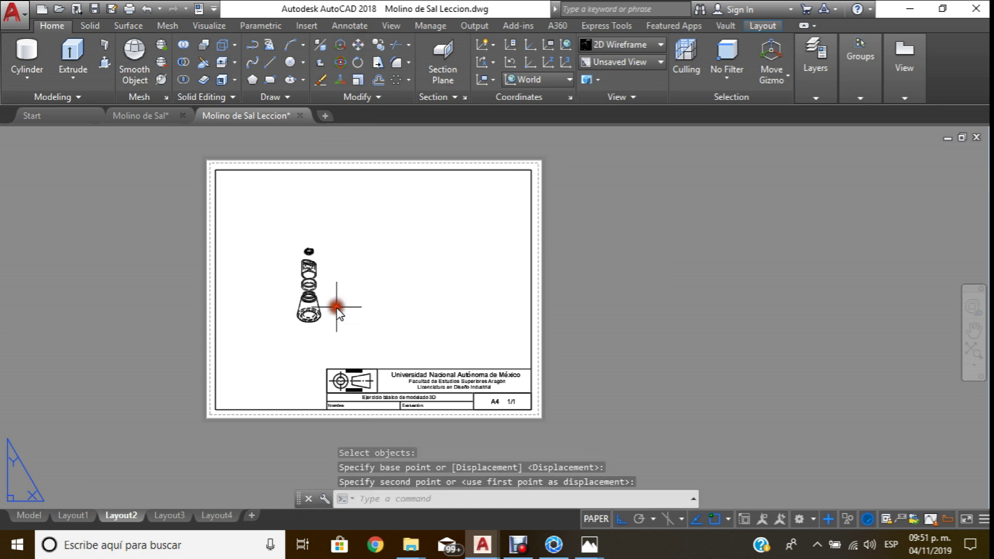
{"action": "key", "text": "Escape"}
Begin scaling the isometric view, then cancel the resize.
{"action": "type", "text": "scale"}
{"action": "key", "text": "Return"}
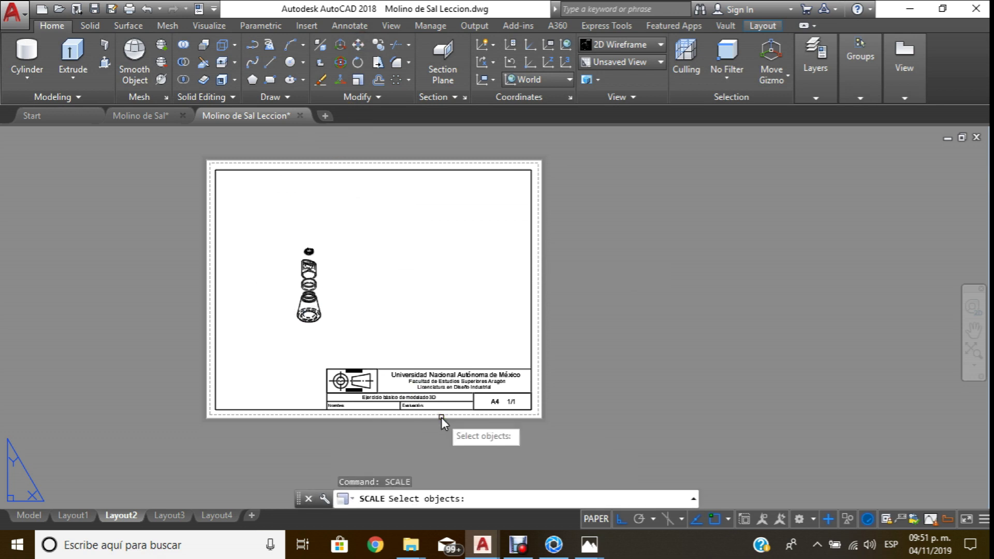
{"action": "left_click", "coordinate": [344, 334]}
{"action": "left_click", "coordinate": [264, 228]}
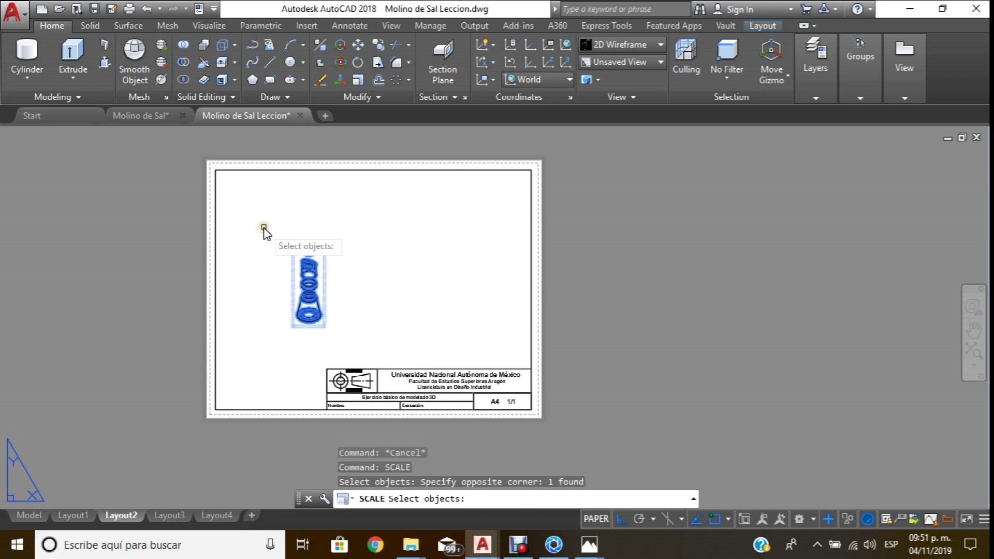
{"action": "right_click", "coordinate": [443, 265]}
{"action": "left_click", "coordinate": [372, 329]}
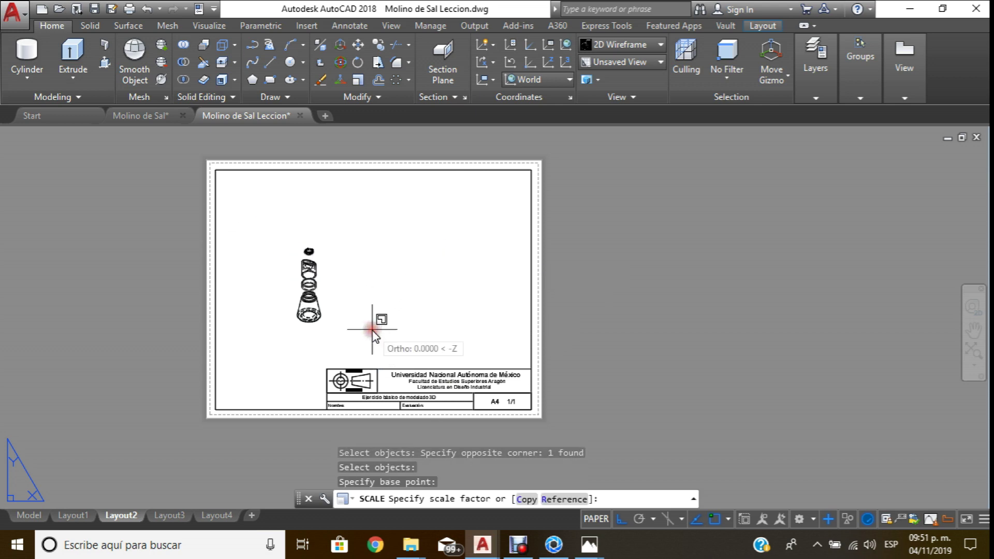
{"action": "key", "text": "Escape"}
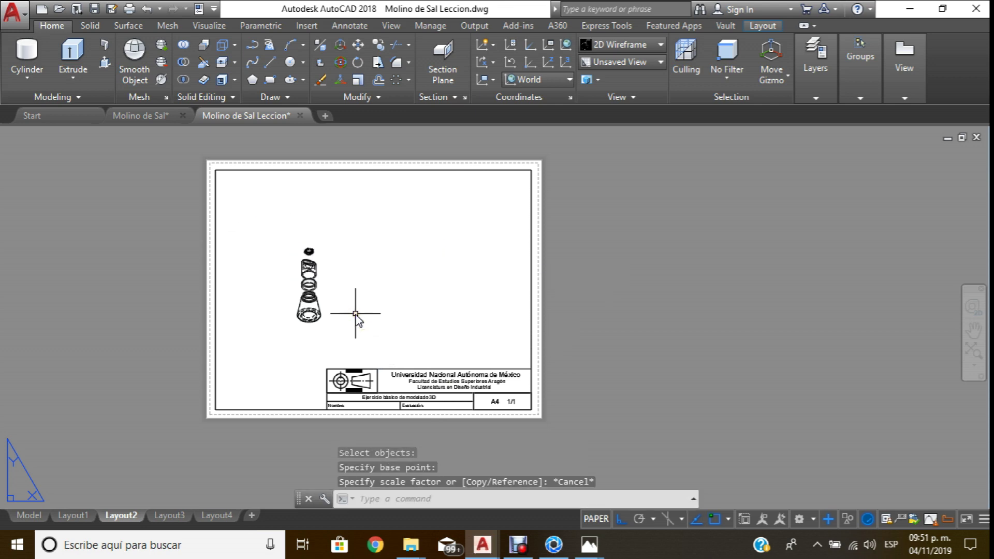
Scale the isometric view by a factor of 2.
{"action": "type", "text": "scale"}
{"action": "key", "text": "Return"}
{"action": "left_click", "coordinate": [331, 331]}
{"action": "left_click", "coordinate": [238, 233]}
{"action": "right_click", "coordinate": [273, 234]}
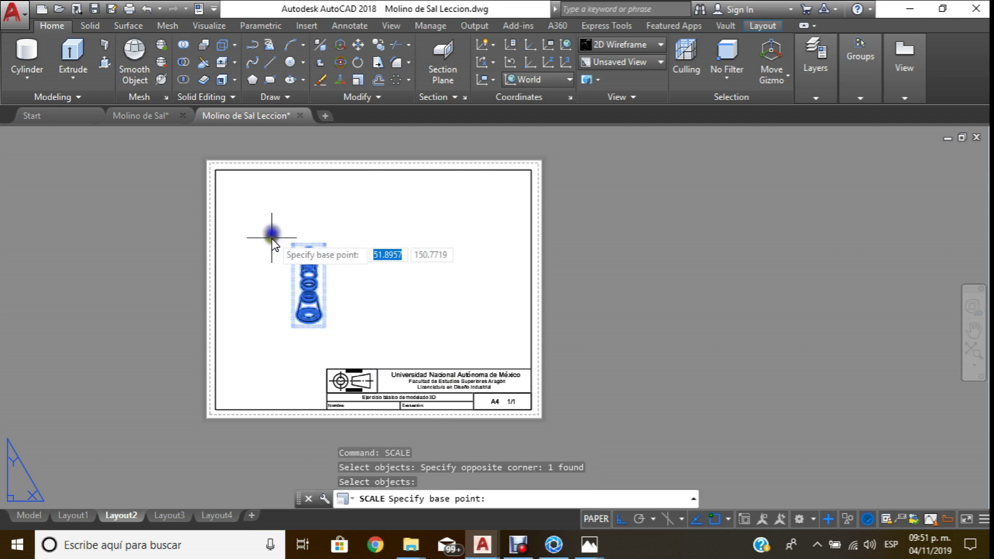
{"action": "left_click", "coordinate": [278, 333]}
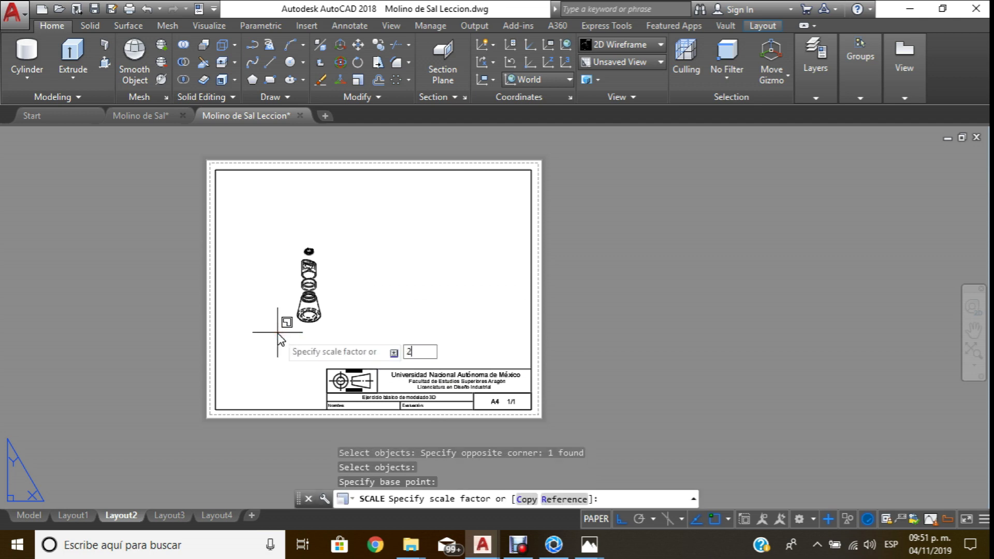
{"action": "key", "text": "Return"}
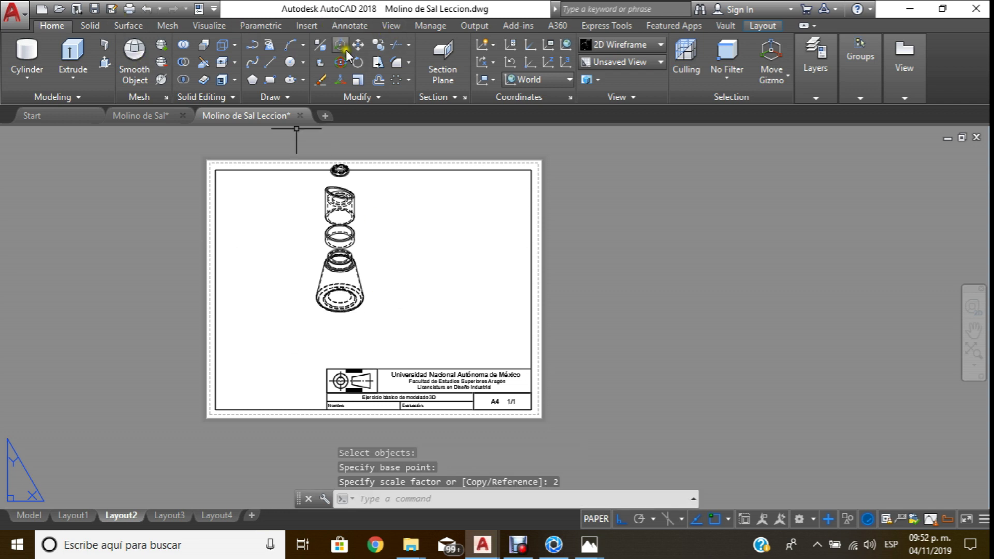
Lower the enlarged isometric view inside the sheet border.
{"action": "left_click", "coordinate": [359, 48]}
{"action": "left_click", "coordinate": [397, 291]}
{"action": "left_click", "coordinate": [311, 196]}
{"action": "right_click", "coordinate": [422, 238]}
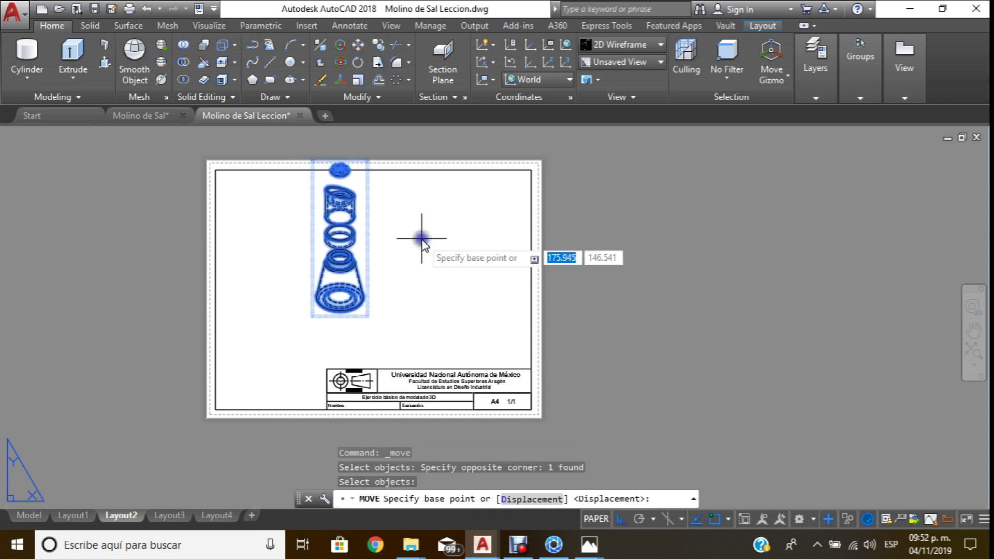
{"action": "left_click", "coordinate": [421, 239]}
{"action": "left_click", "coordinate": [420, 267]}
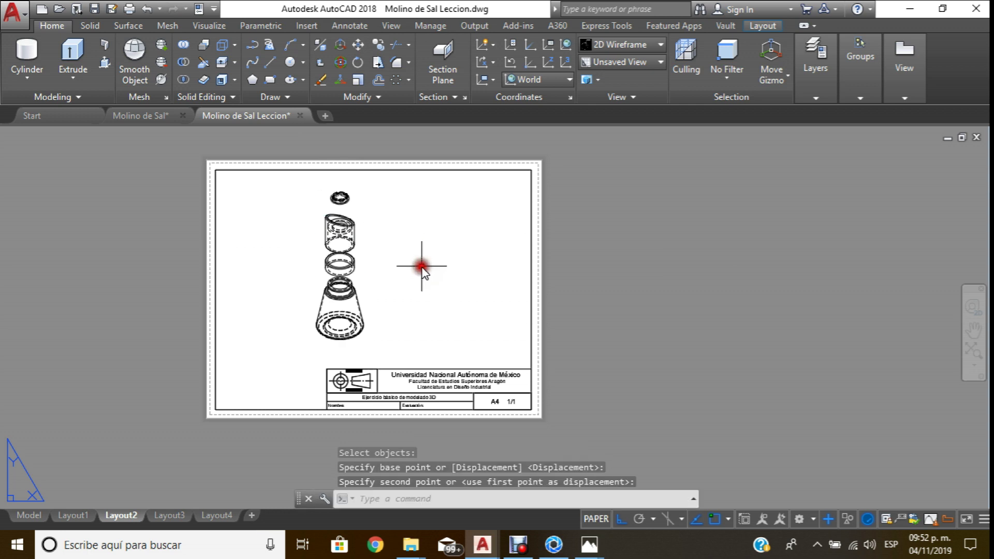
Shift the enlarged isometric view to the left.
{"action": "left_click", "coordinate": [359, 46]}
{"action": "left_click", "coordinate": [361, 310]}
{"action": "right_click", "coordinate": [414, 283]}
{"action": "left_click", "coordinate": [438, 277]}
{"action": "left_click", "coordinate": [399, 278]}
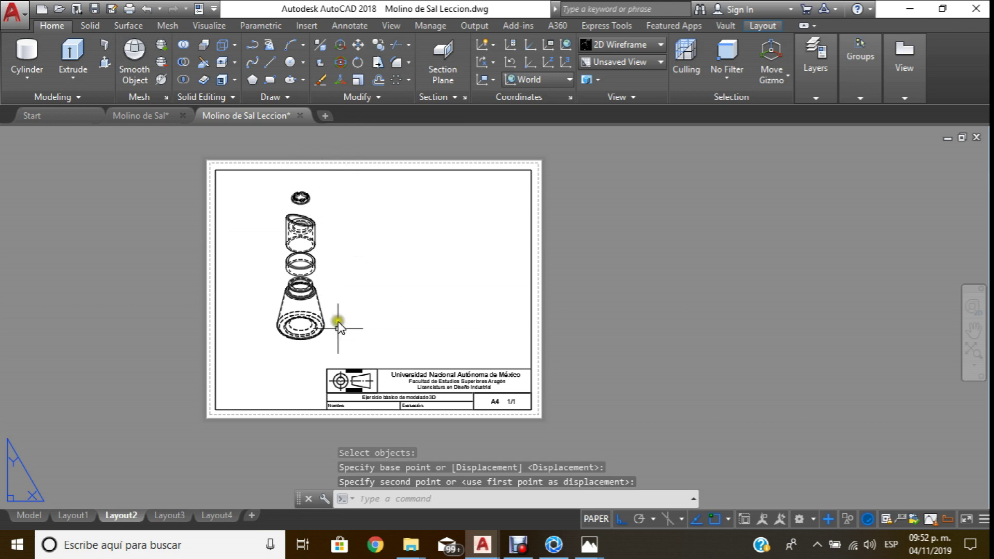
Open the grinder's rendered image in Photos from the taskbar.
{"action": "scroll", "coordinate": [378, 315], "scroll_direction": "up", "scroll_amount": 2}
{"action": "scroll", "coordinate": [349, 284], "scroll_direction": "down", "scroll_amount": 2}
{"action": "scroll", "coordinate": [336, 333], "scroll_direction": "up", "scroll_amount": 2}
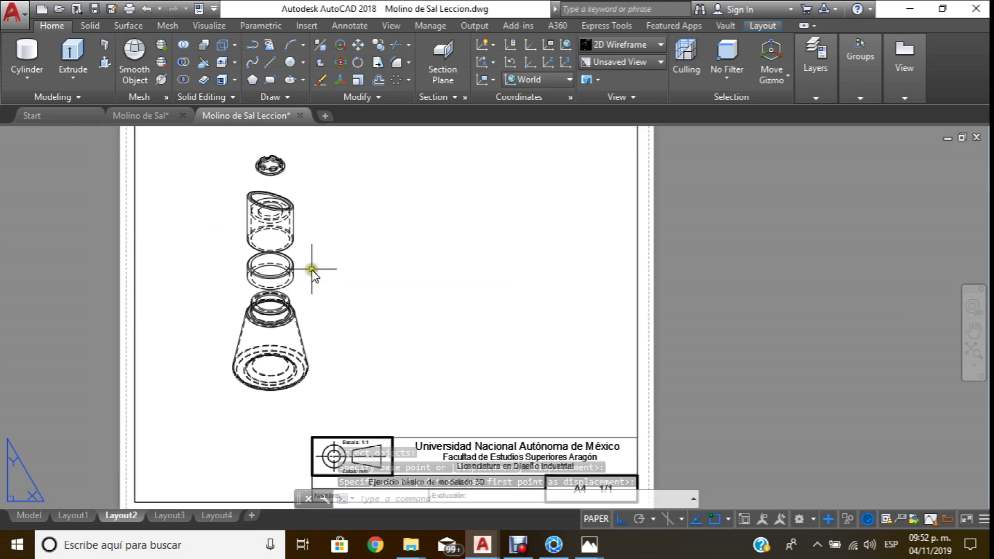
{"action": "scroll", "coordinate": [338, 275], "scroll_direction": "down", "scroll_amount": 2}
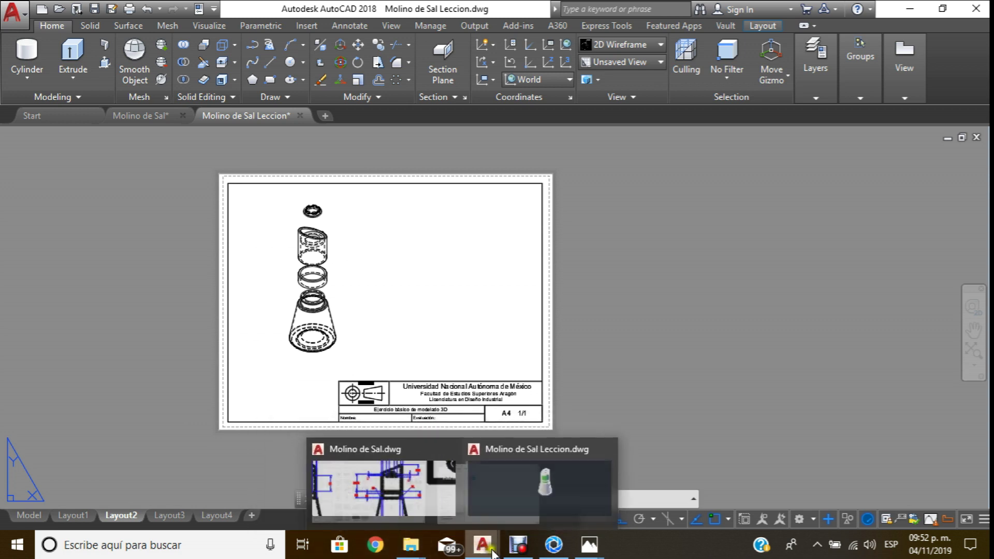
{"action": "mouse_move", "coordinate": [589, 545]}
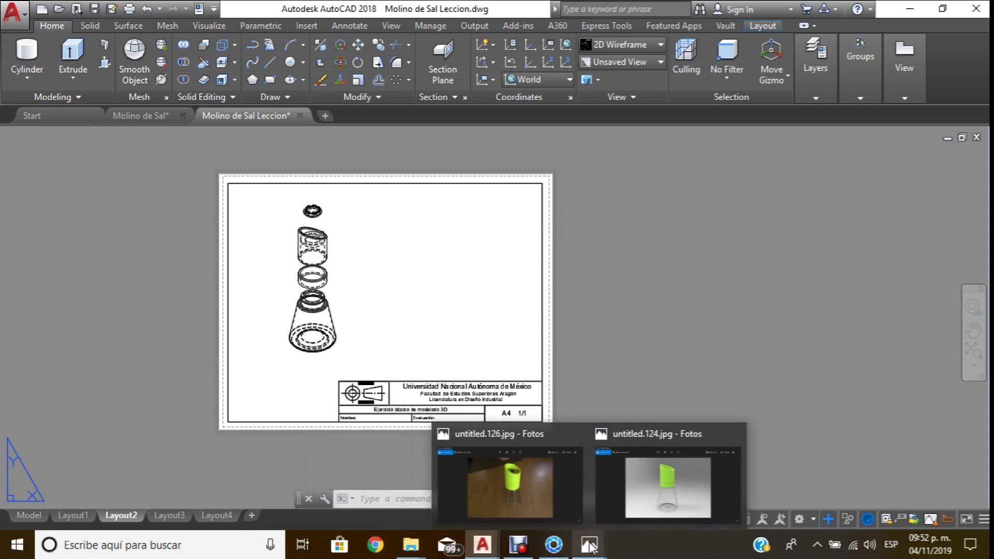
{"action": "left_click", "coordinate": [567, 509]}
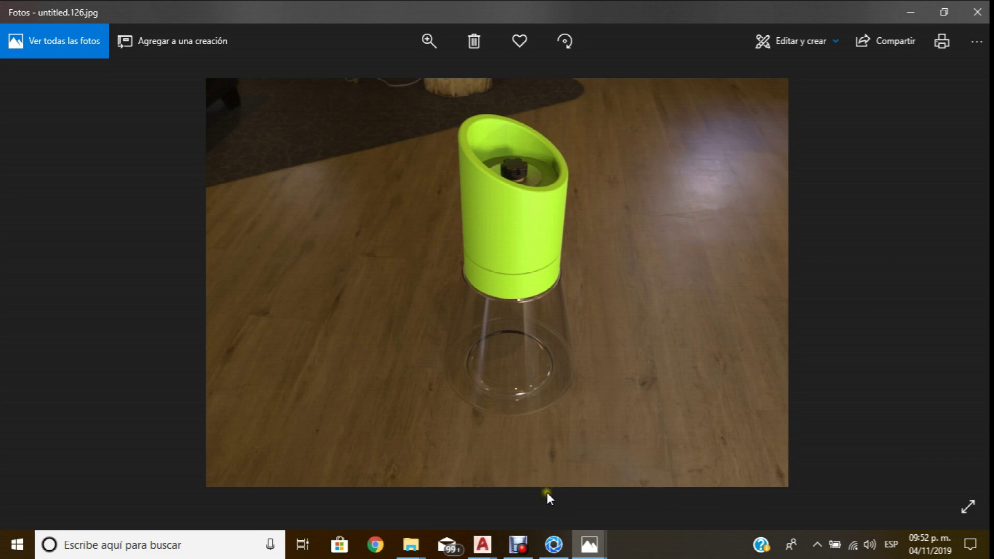